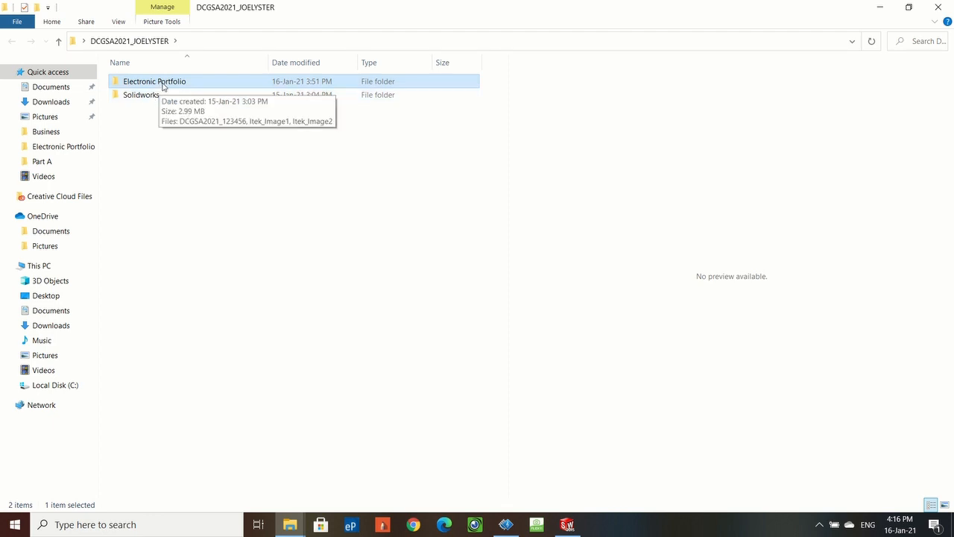
Browse the Solidworks folder and review the part files inside its Part A subfolder.
click(146, 95)
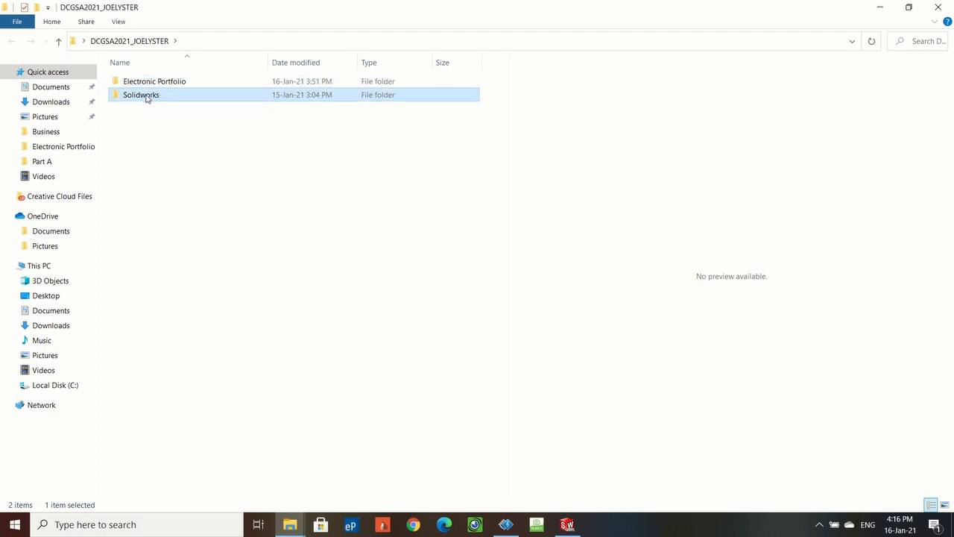
double_click(146, 95)
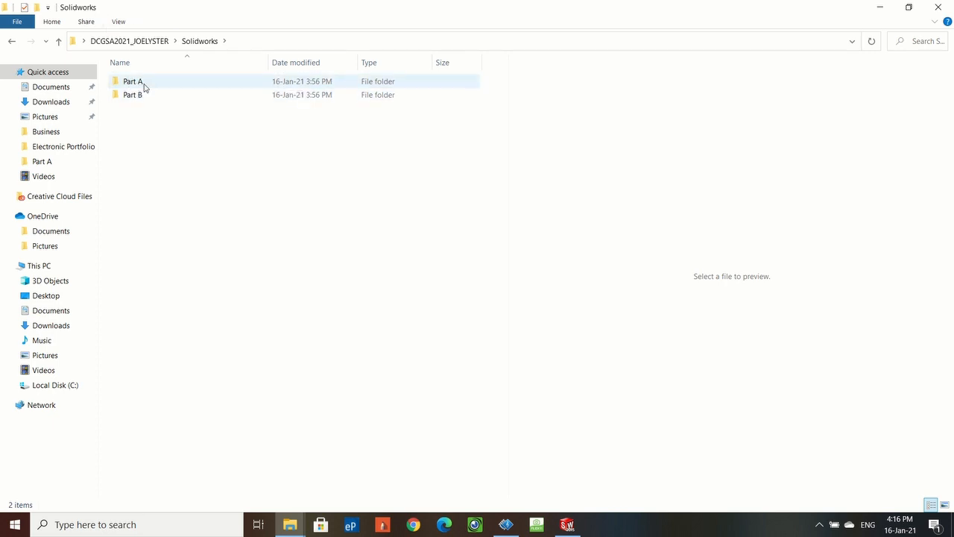
double_click(144, 86)
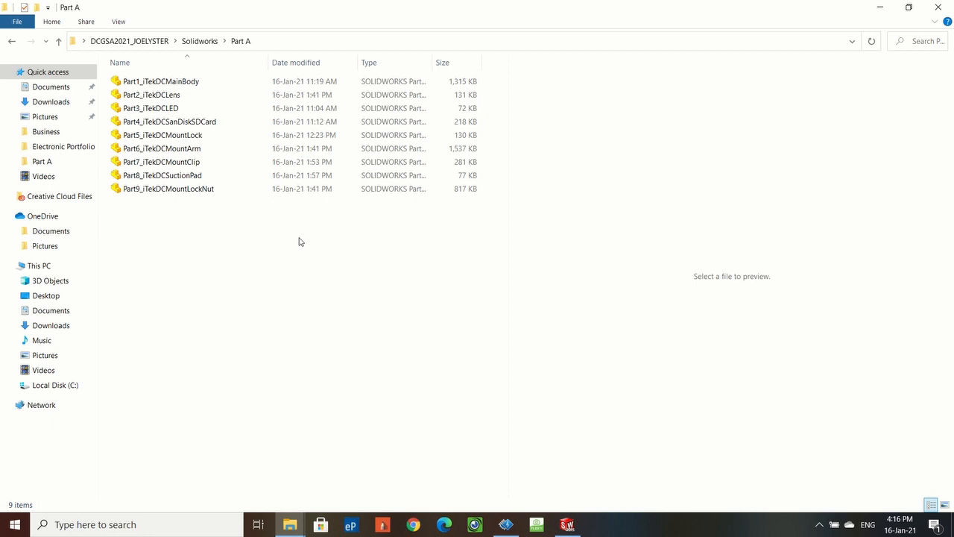
click(10, 42)
click(132, 99)
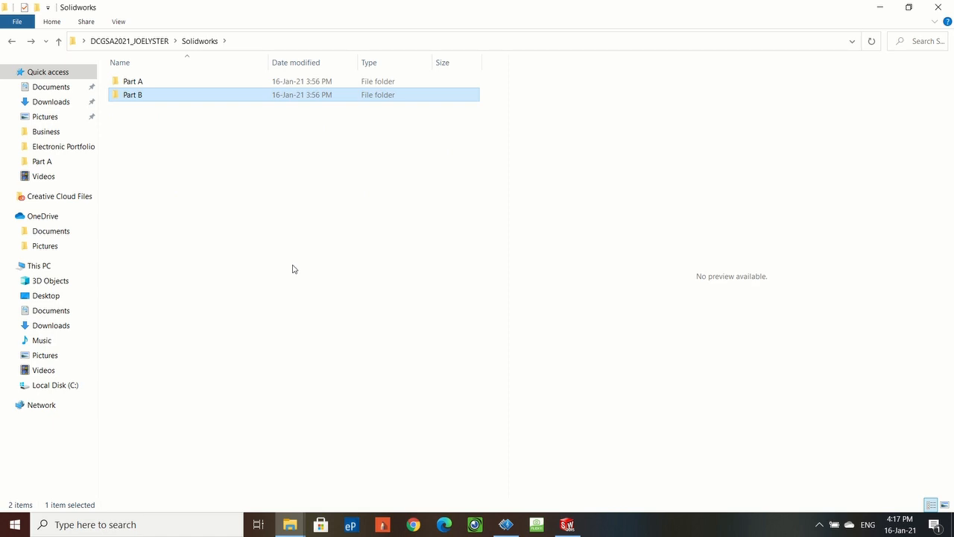
double_click(128, 83)
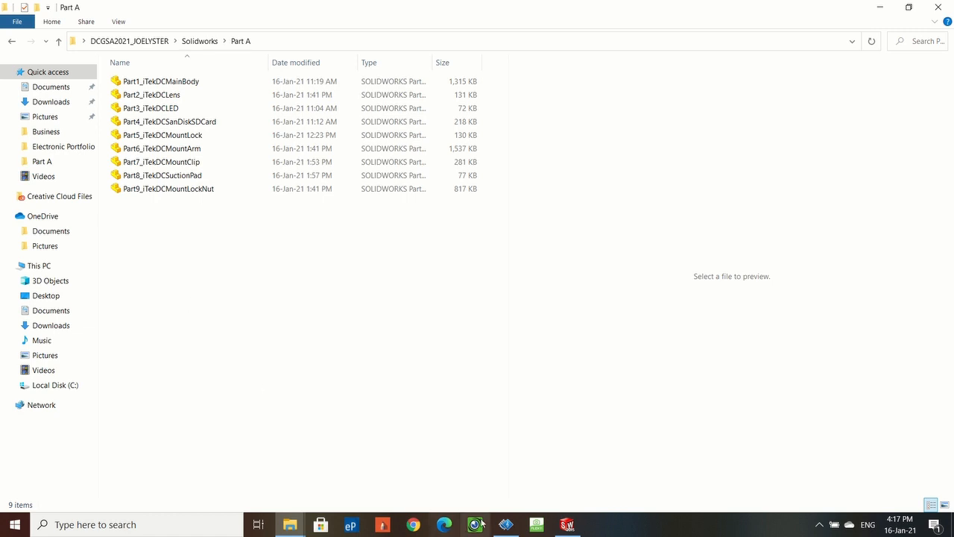
Switch to SOLIDWORKS and create a new empty assembly document without placing a component yet.
mouse_move(504, 527)
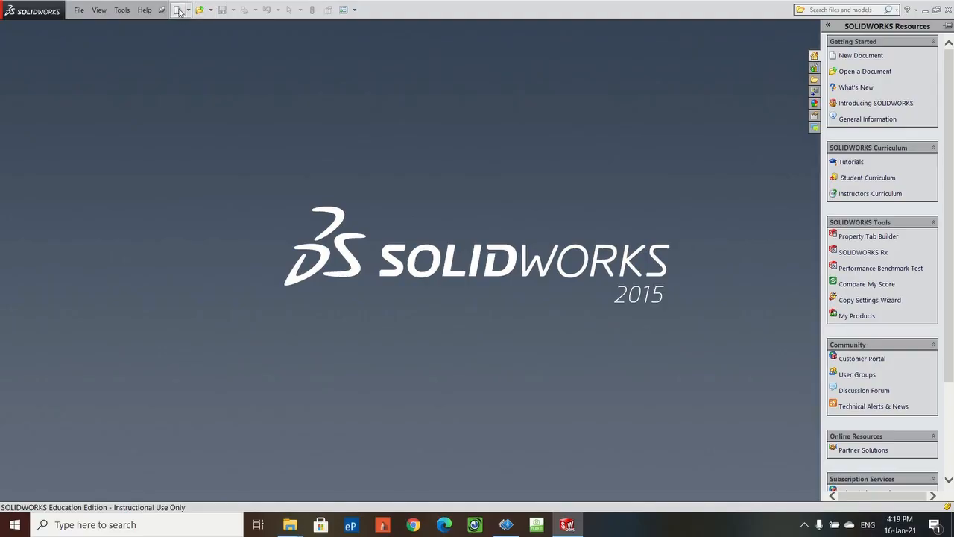
click(179, 10)
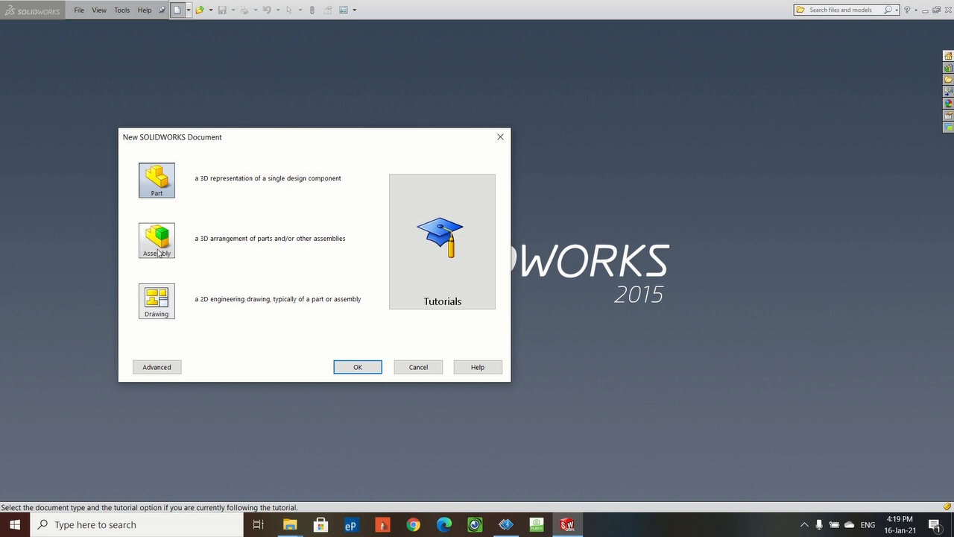
click(158, 251)
click(357, 367)
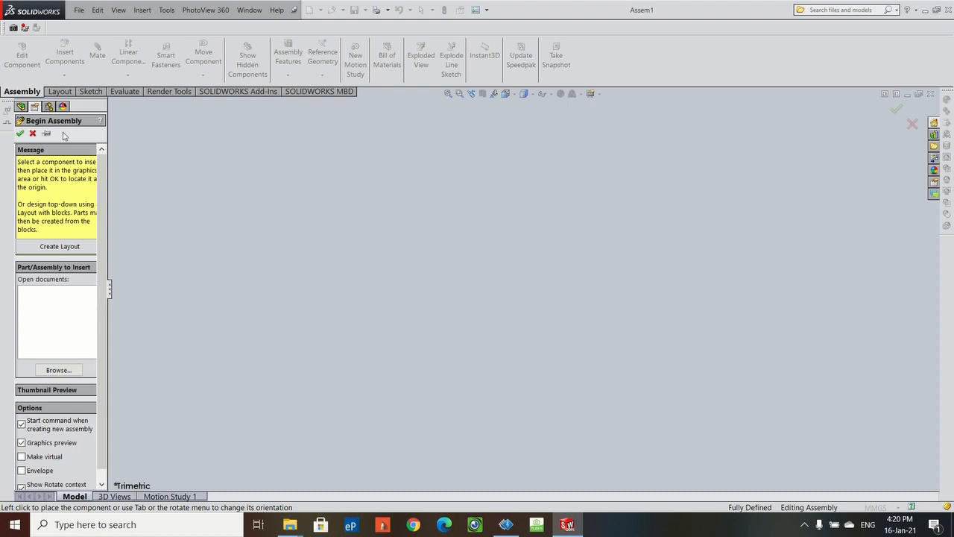
click(32, 133)
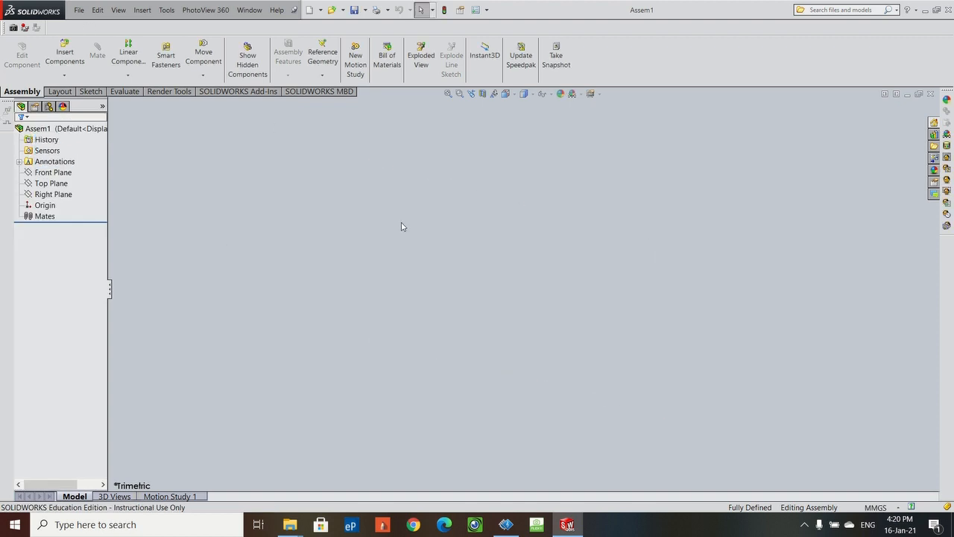
Insert Part1_iTekDCMainBody from the Part A folder as the first component of the assembly.
click(65, 50)
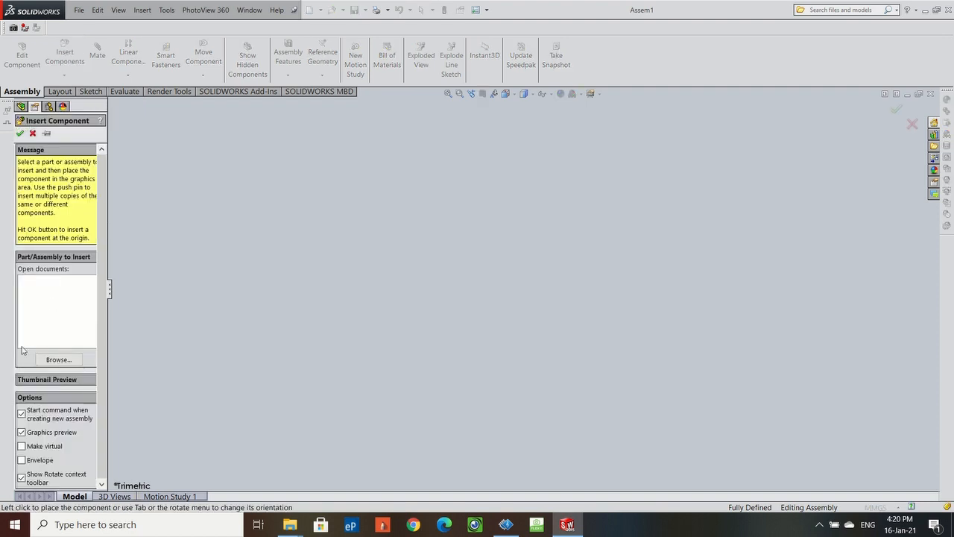
click(58, 359)
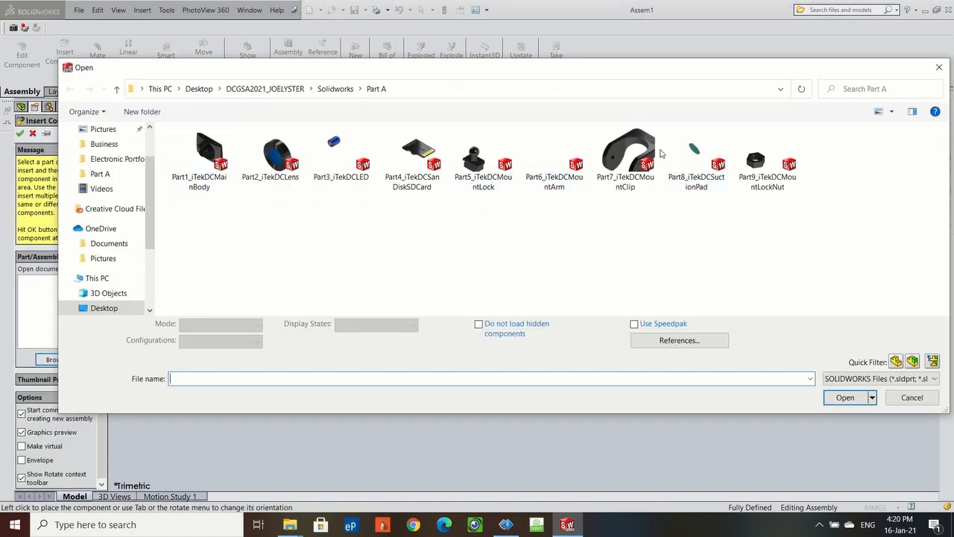
click(200, 152)
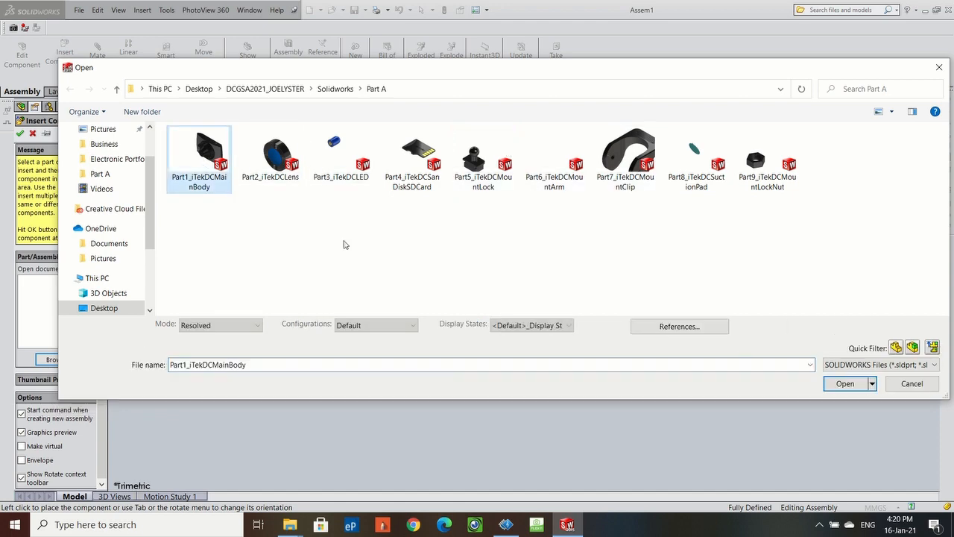
click(844, 383)
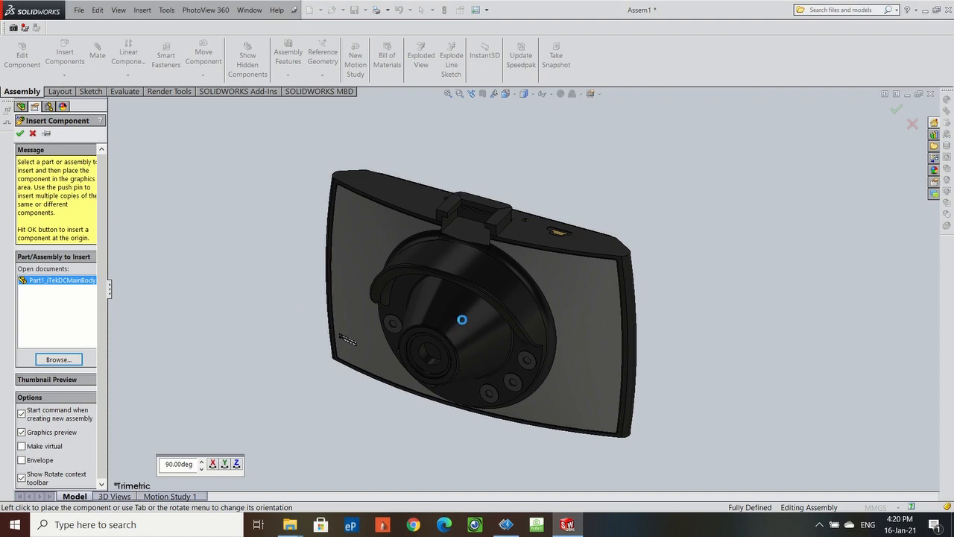
click(462, 319)
Examine the placed main body from several angles, including the lens housing and the top mount.
middle_drag(457, 315, 603, 135)
scroll(501, 322, down, 5)
middle_click(494, 297)
middle_drag(494, 298, 466, 186)
scroll(485, 206, up, 4)
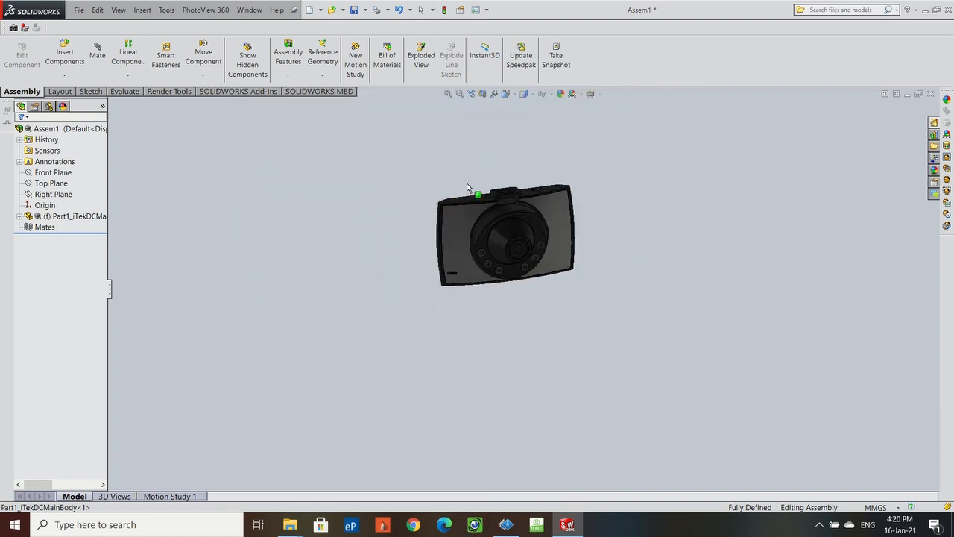
scroll(464, 239, down, 5)
scroll(577, 198, up, 3)
middle_drag(577, 198, 582, 363)
scroll(582, 363, down, 5)
scroll(571, 315, up, 2)
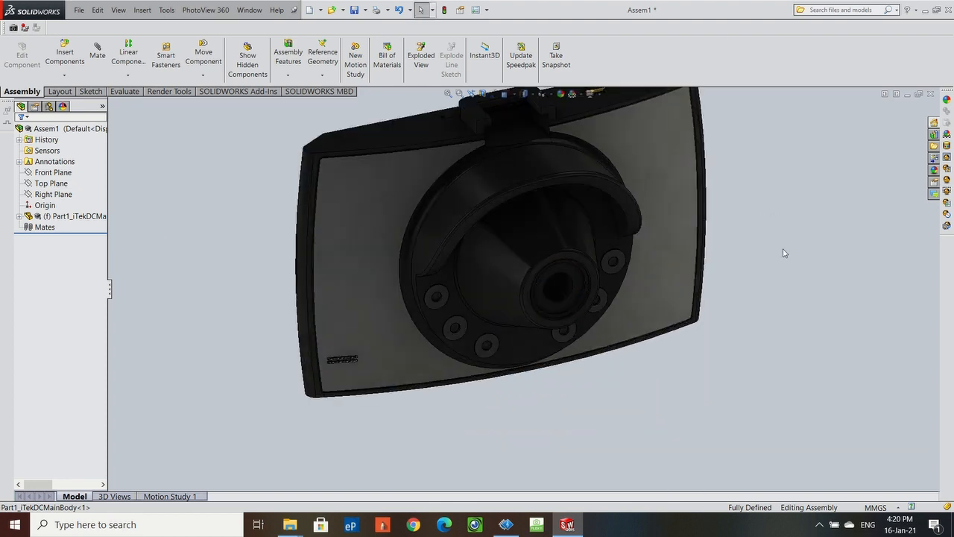
scroll(782, 252, up, 2)
middle_drag(741, 238, 716, 201)
Toggle the display effects in the view settings for the assembly.
click(592, 93)
click(592, 153)
click(588, 122)
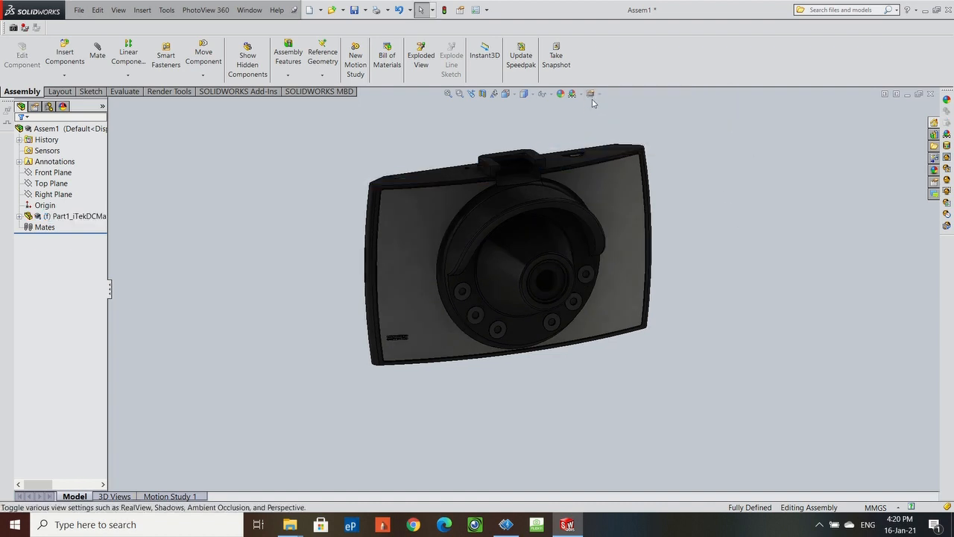
click(591, 94)
click(595, 145)
mouse_move(569, 151)
middle_down()
mouse_move(582, 147)
mouse_move(569, 159)
mouse_move(579, 158)
middle_up()
Insert Part2_iTekDCLens from the Part A folder and place it beside the main body.
click(65, 65)
click(52, 359)
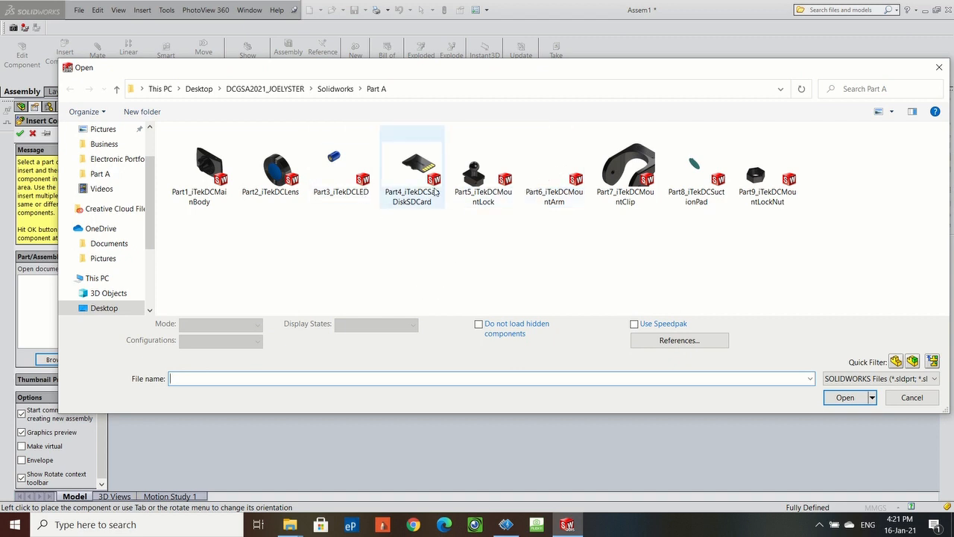
click(253, 171)
click(844, 383)
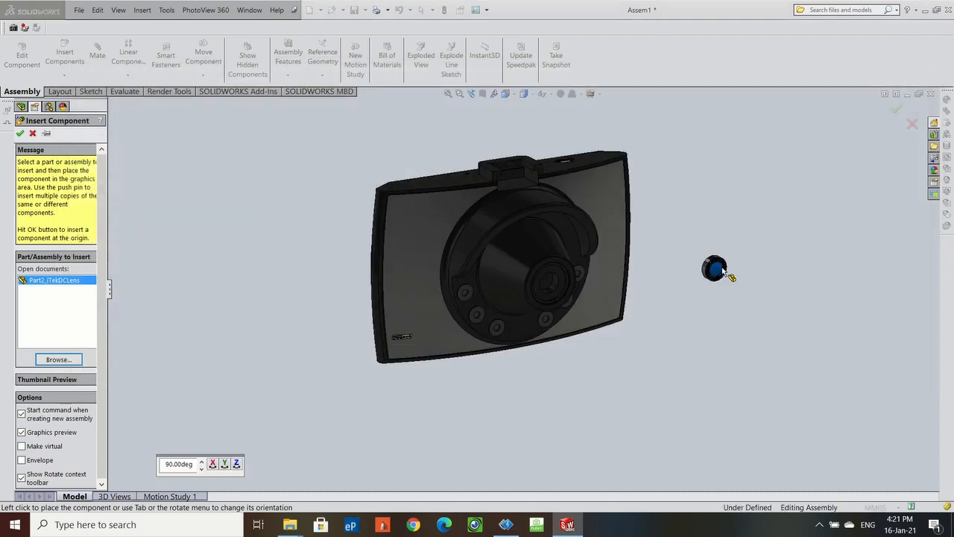
click(728, 264)
scroll(631, 315, down, 2)
middle_drag(631, 315, 650, 332)
scroll(727, 267, down, 2)
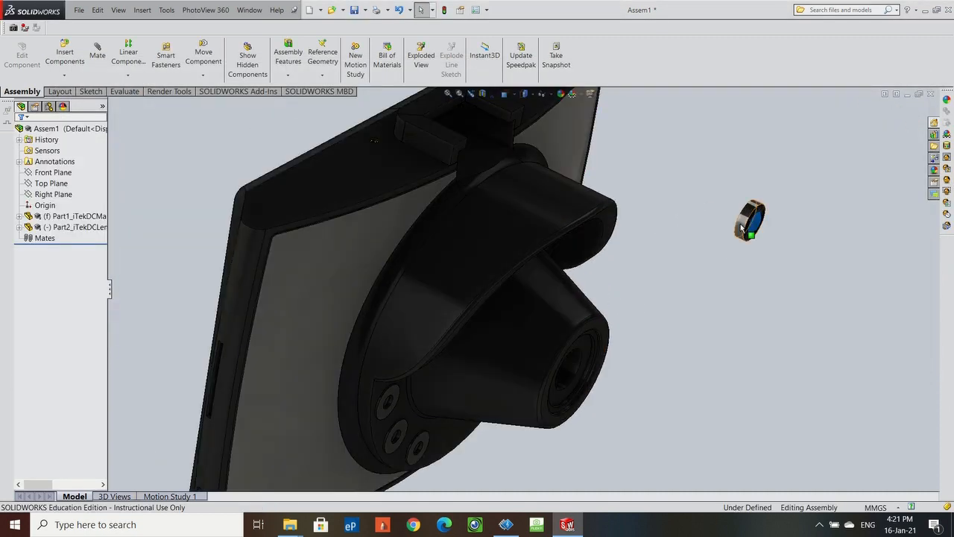
click(573, 369)
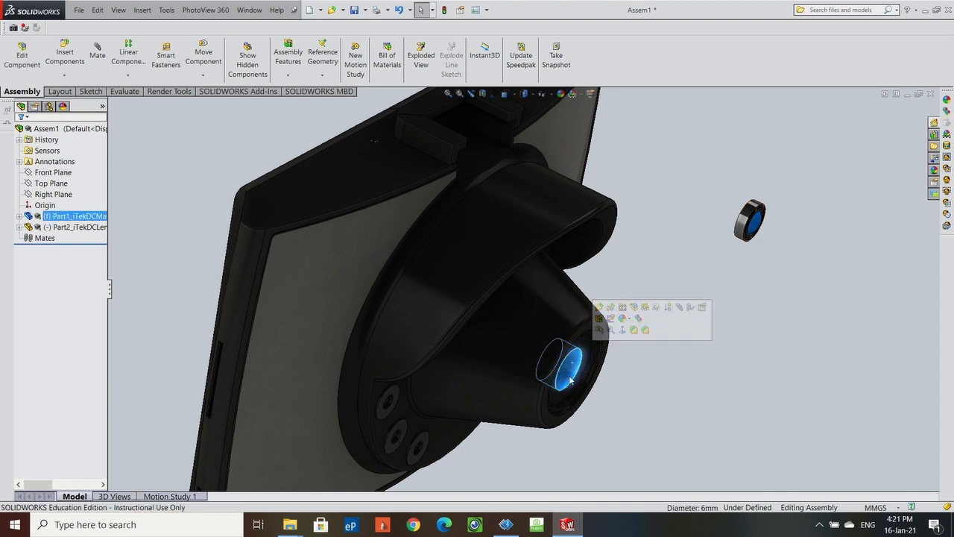
scroll(742, 226, down, 2)
scroll(726, 253, up, 2)
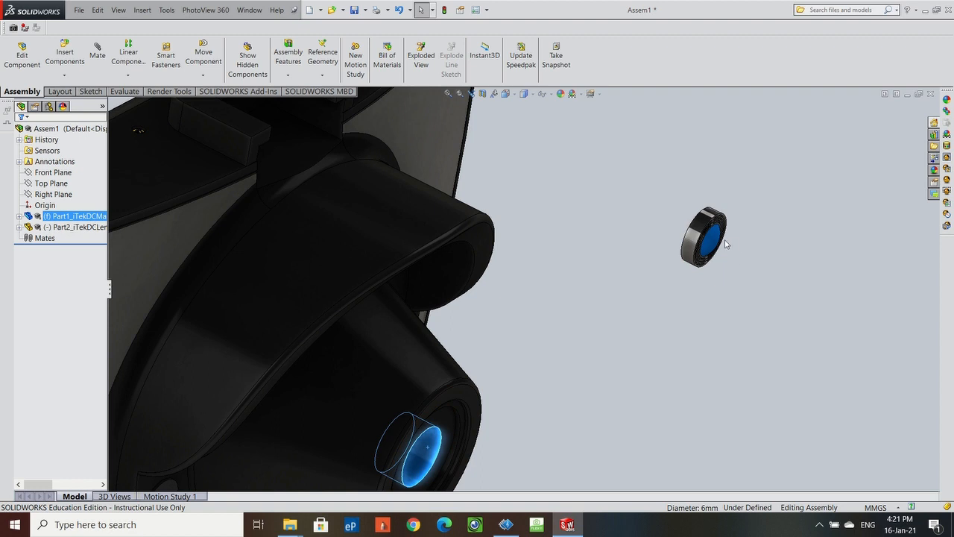
click(702, 237)
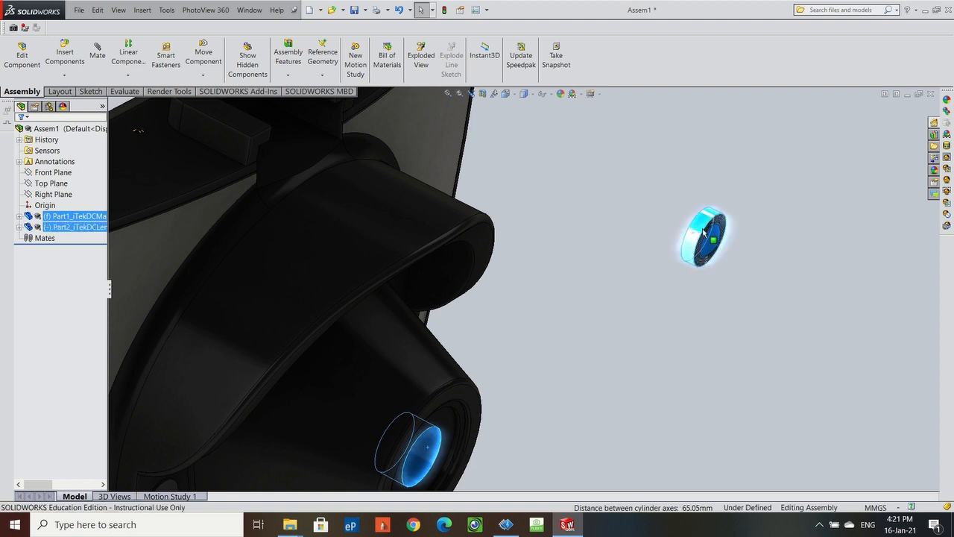
click(96, 54)
middle_drag(402, 460, 465, 381)
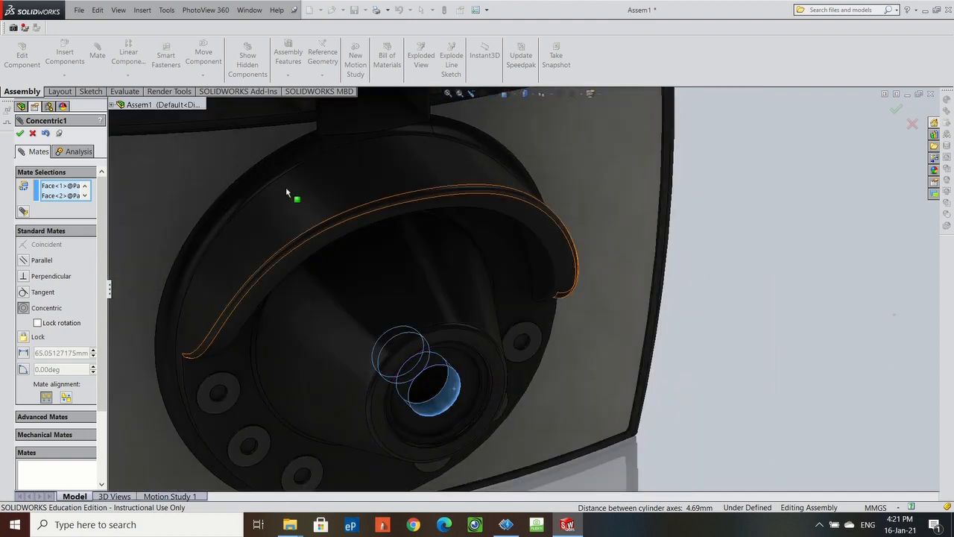
click(45, 134)
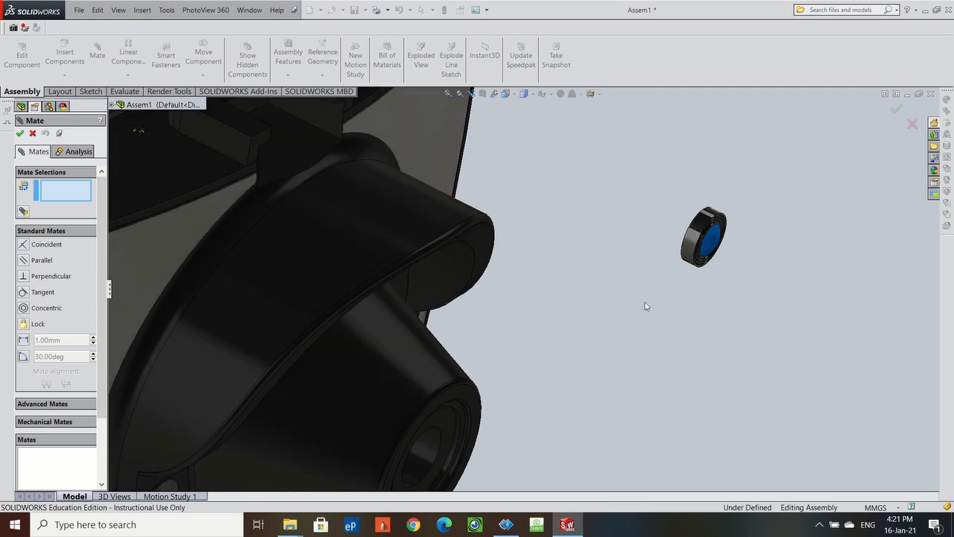
scroll(637, 321, up, 3)
click(603, 266)
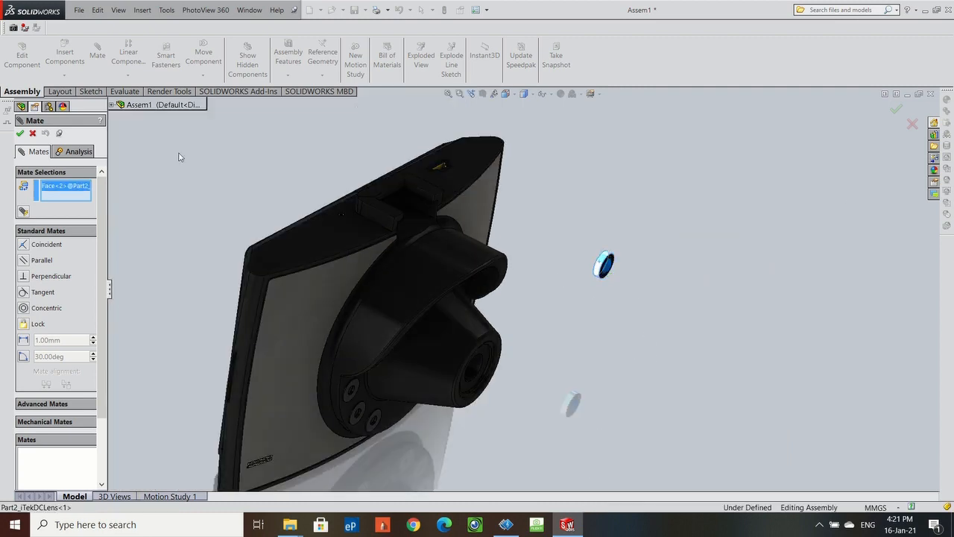
click(32, 134)
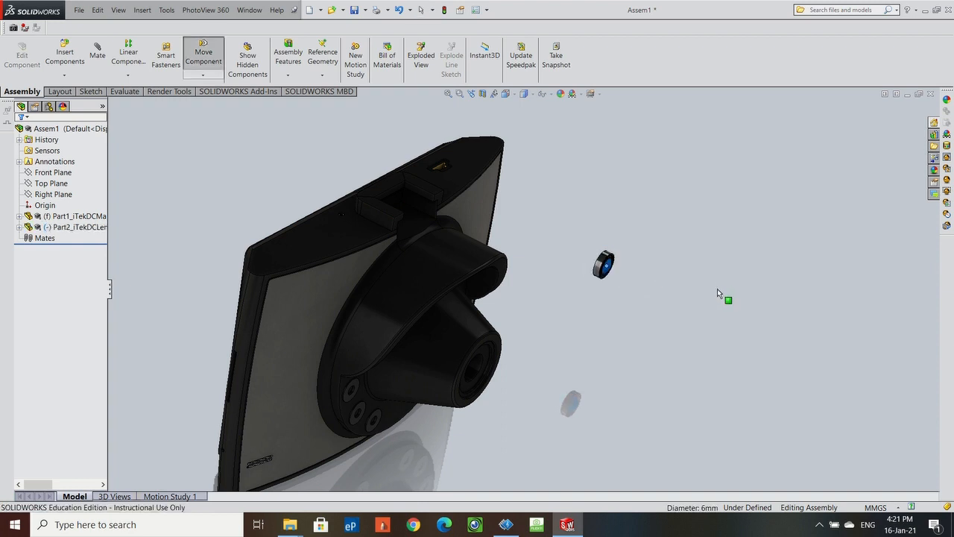
Move the lens farther from the main body and mate its outer cylindrical face concentric with the lens housing's 6 mm hole.
click(599, 272)
drag(598, 272, 753, 345)
middle_drag(489, 363, 564, 381)
click(574, 381)
scroll(747, 275, down, 3)
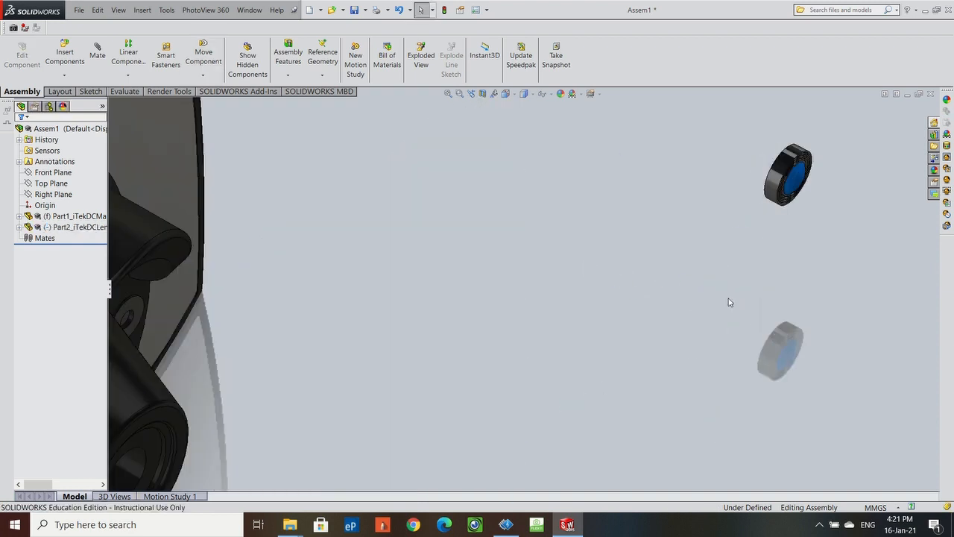
scroll(724, 291, up, 2)
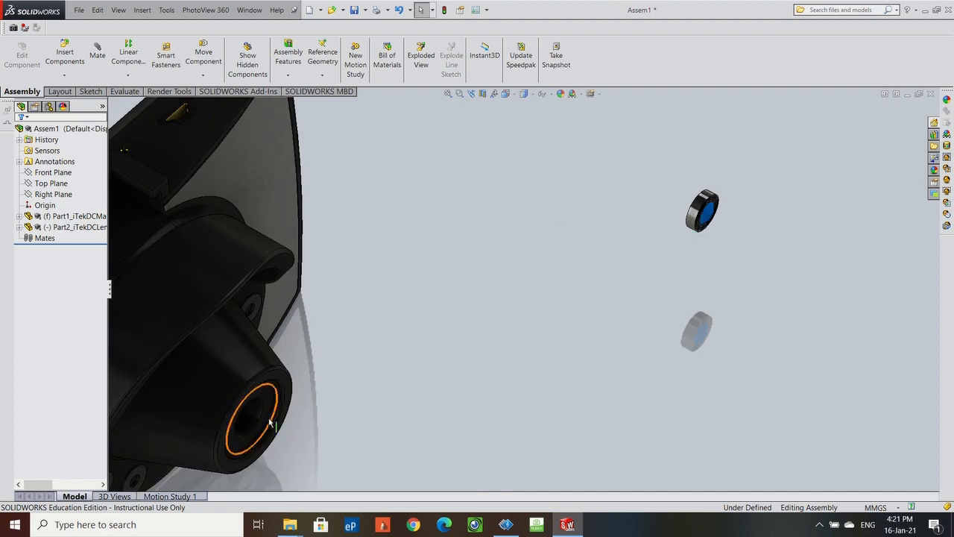
click(258, 414)
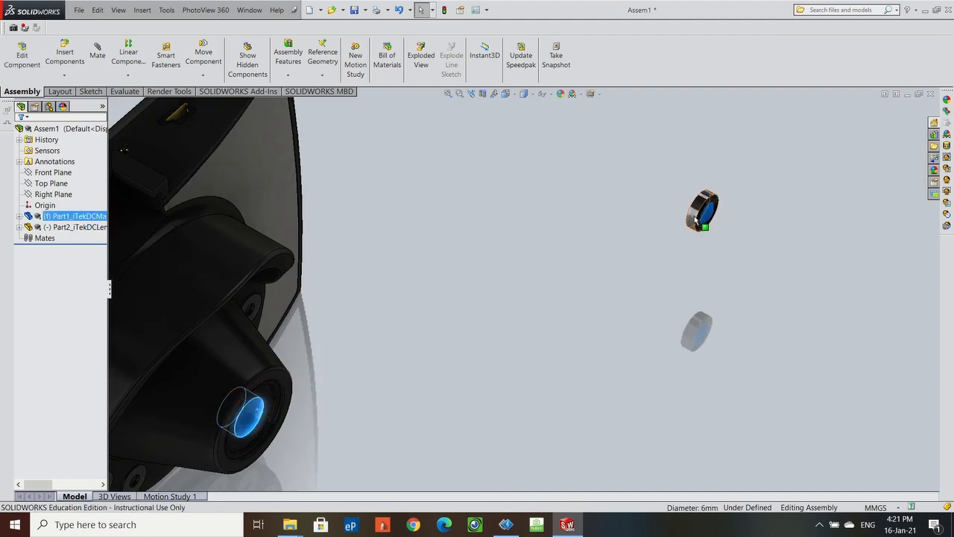
ctrl+click(703, 220)
click(97, 55)
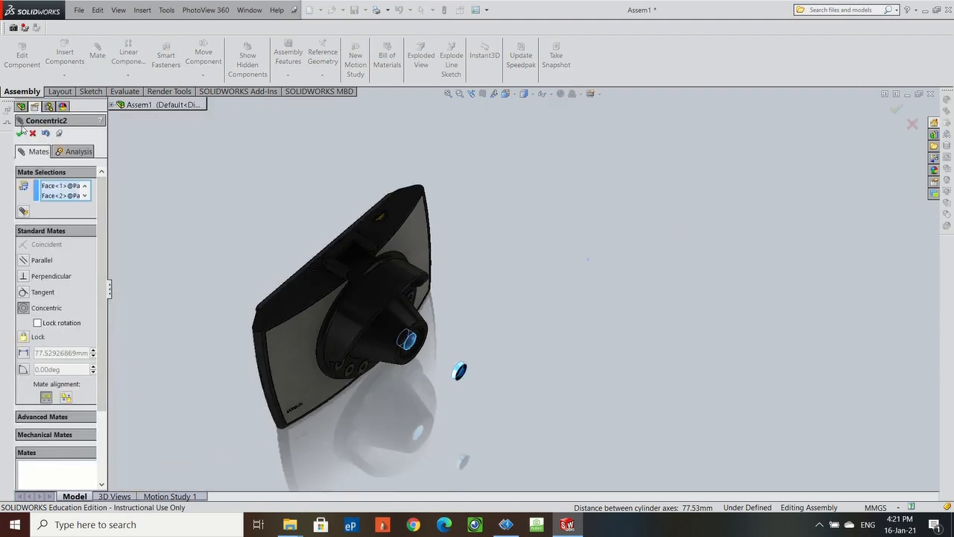
click(22, 137)
Add a coincident mate between the lens's back face and the floor of the main body's lens hole, and finish mating.
scroll(383, 372, down, 3)
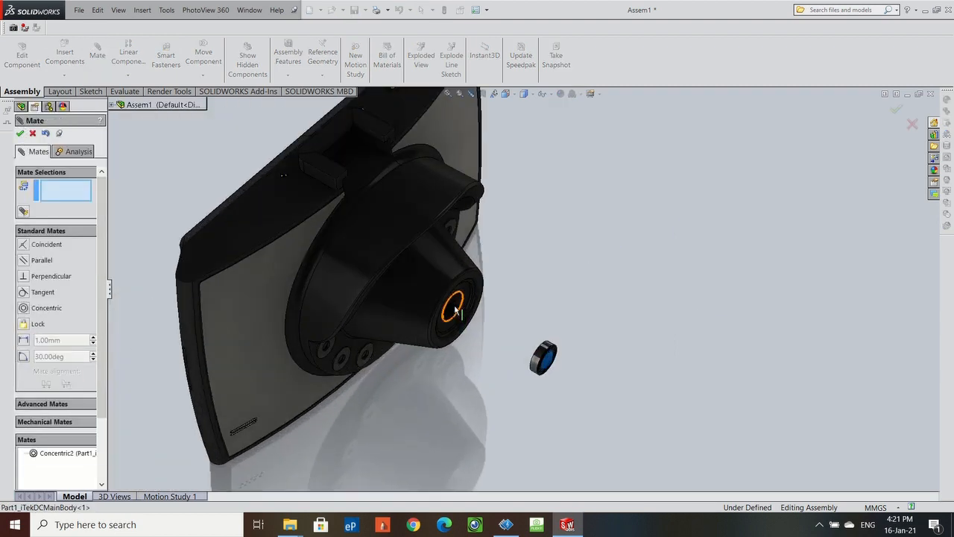
middle_drag(454, 310, 418, 256)
click(453, 313)
middle_drag(452, 313, 540, 319)
click(591, 326)
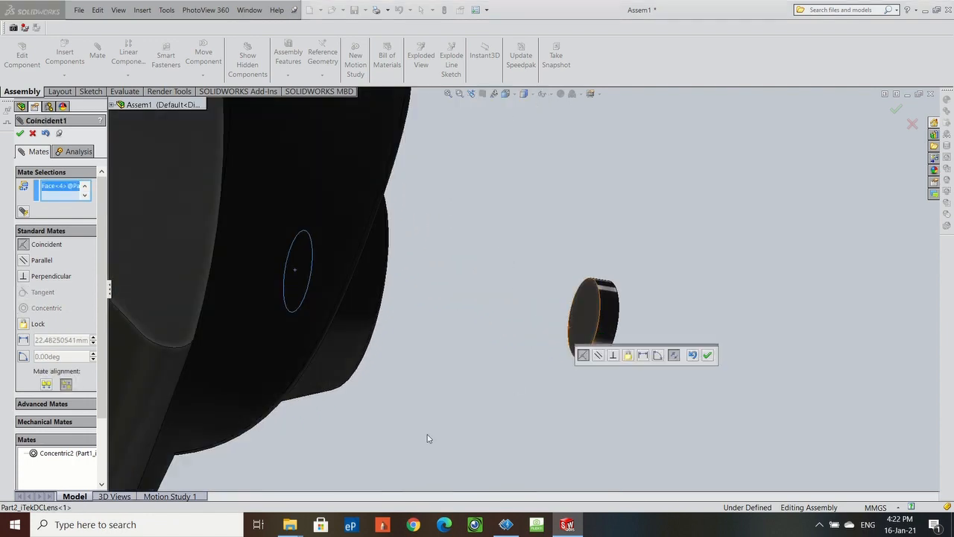
click(707, 355)
middle_drag(636, 386, 541, 336)
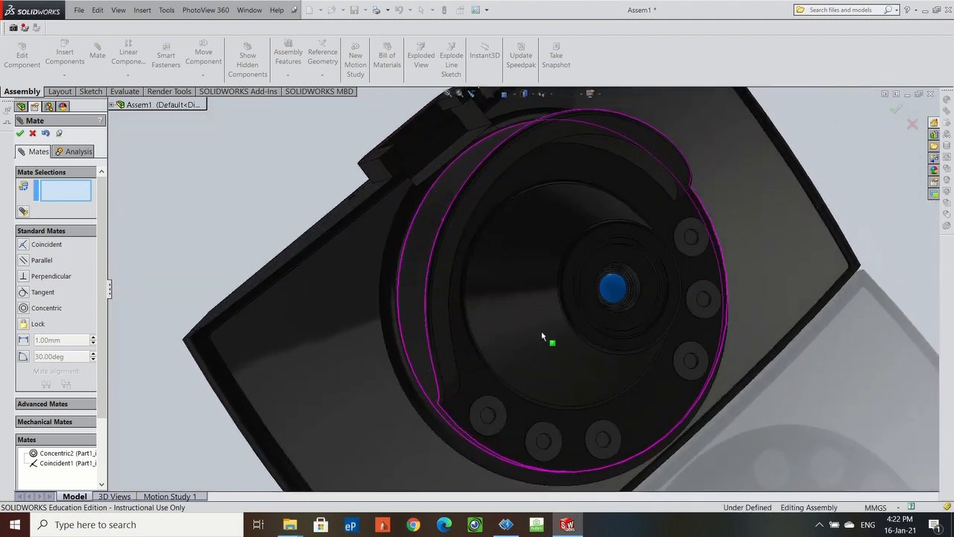
click(626, 272)
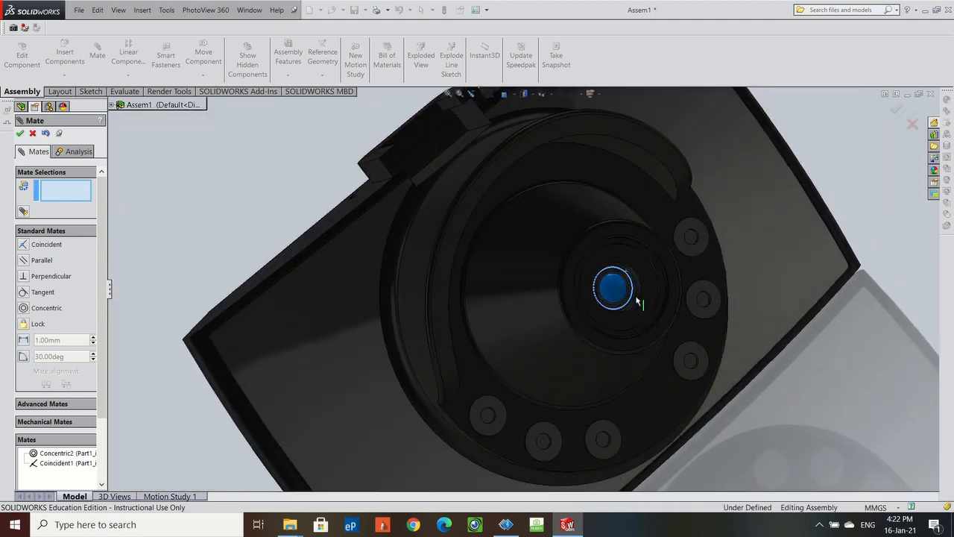
scroll(626, 328, up, 5)
middle_drag(603, 343, 615, 272)
click(20, 134)
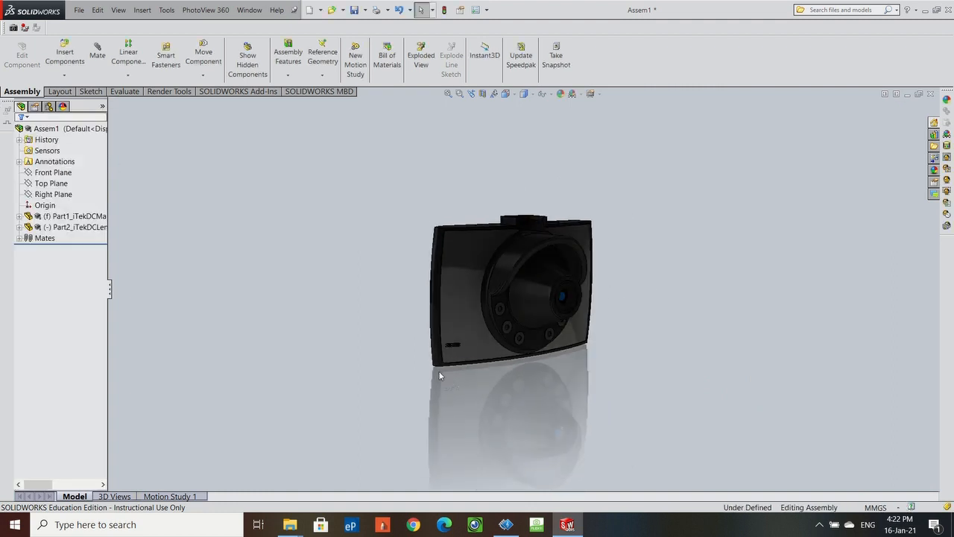
Insert Part4_iTekDCSanDiskSDCard from the Part A folder and place it beside the main body.
scroll(507, 272, down, 3)
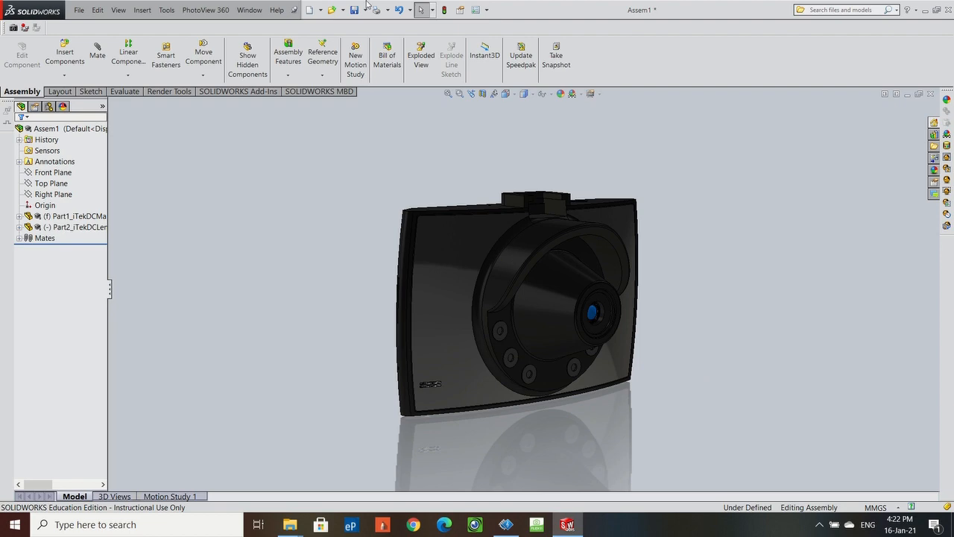
click(65, 53)
click(54, 360)
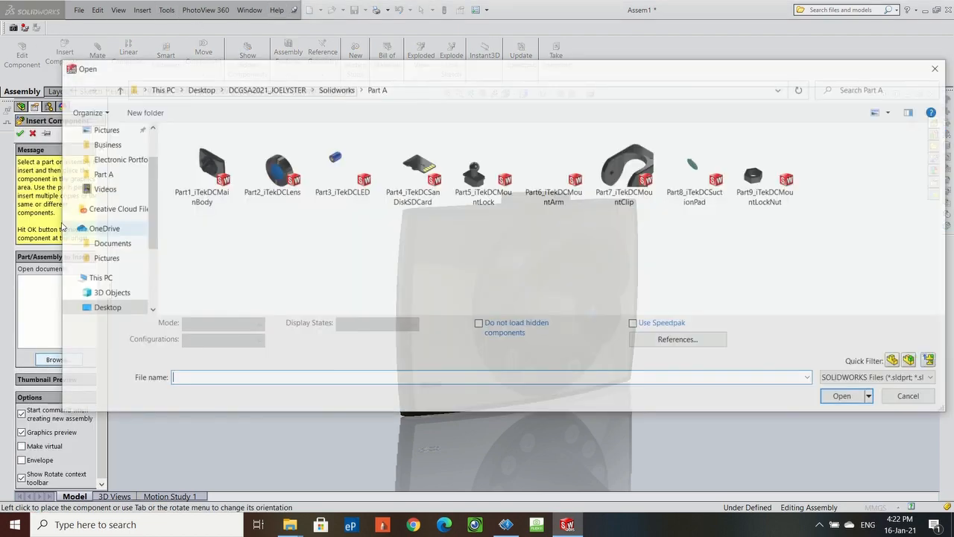
click(412, 167)
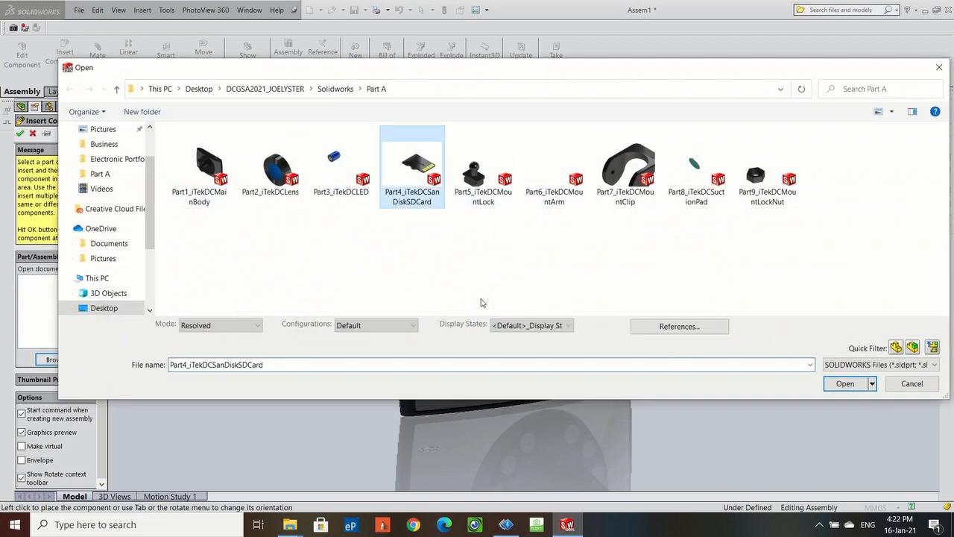
click(845, 383)
click(297, 279)
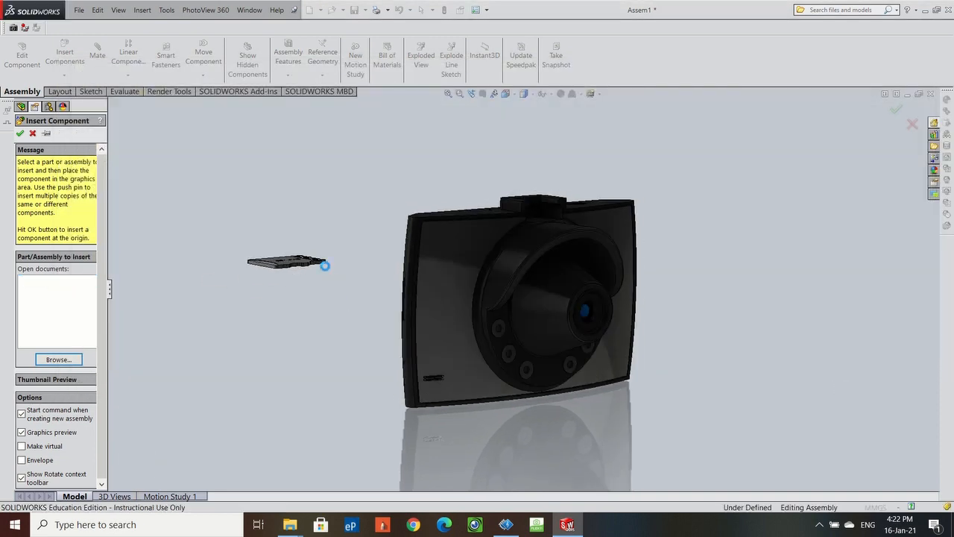
Mate the SD card's labelled flat face coincident with the long inner face of the main body's card slot.
scroll(343, 274, down, 5)
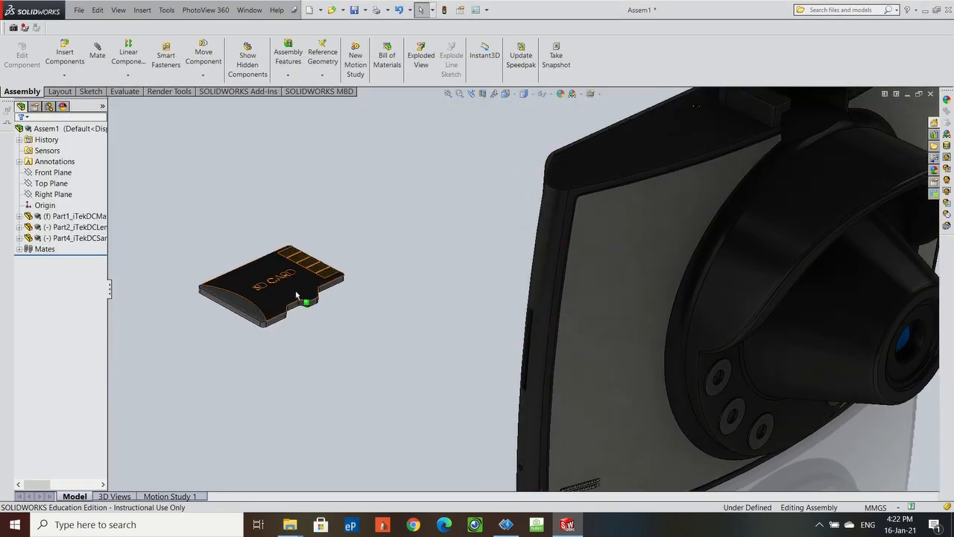
click(294, 290)
middle_drag(403, 342, 502, 366)
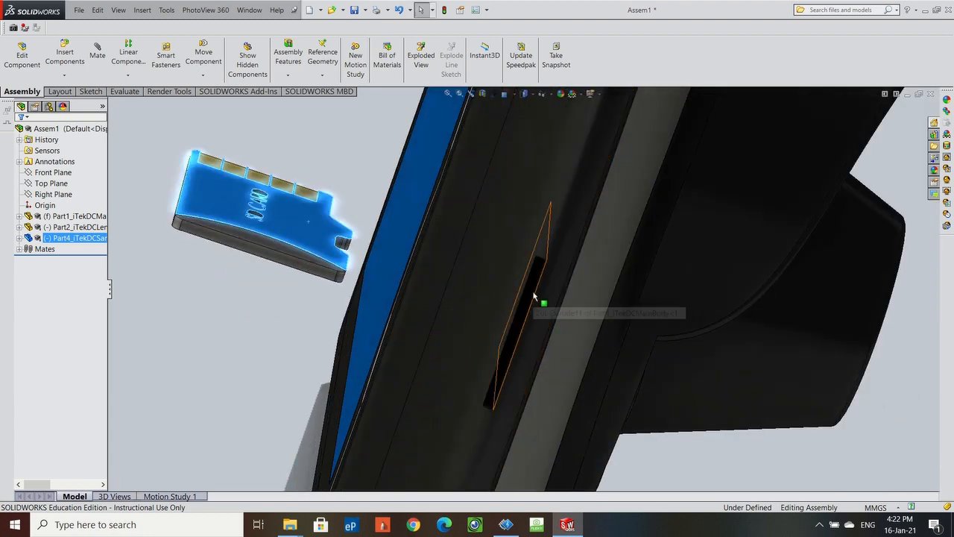
scroll(517, 328, down, 5)
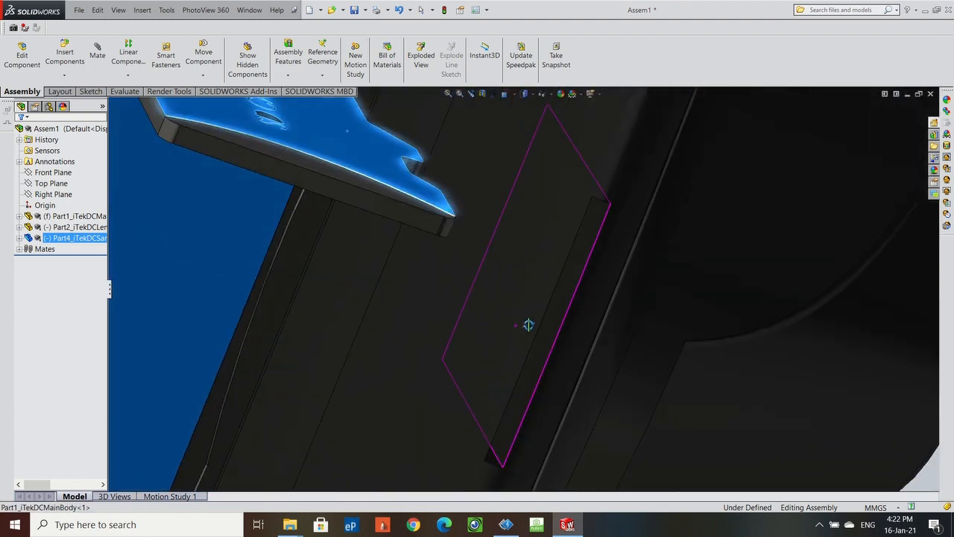
ctrl+click(571, 287)
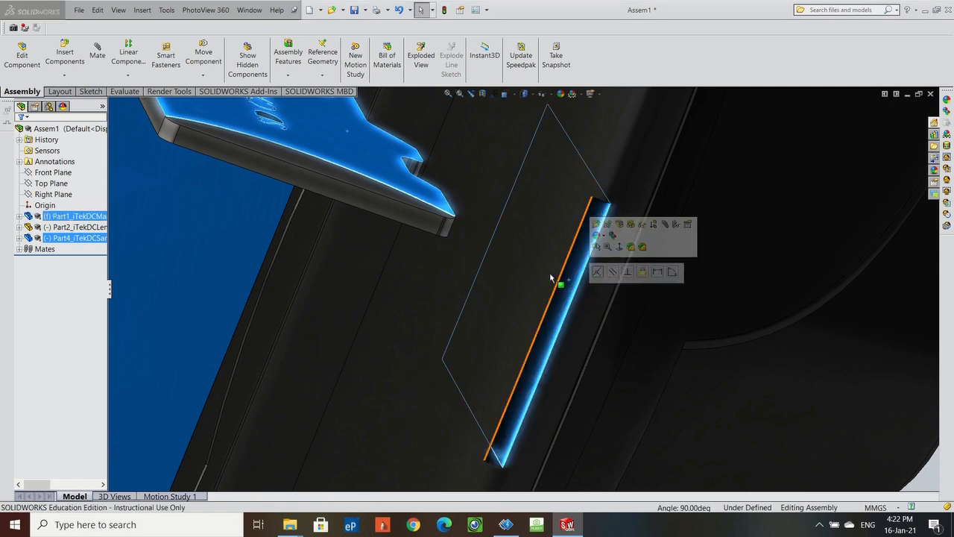
scroll(476, 355, up, 5)
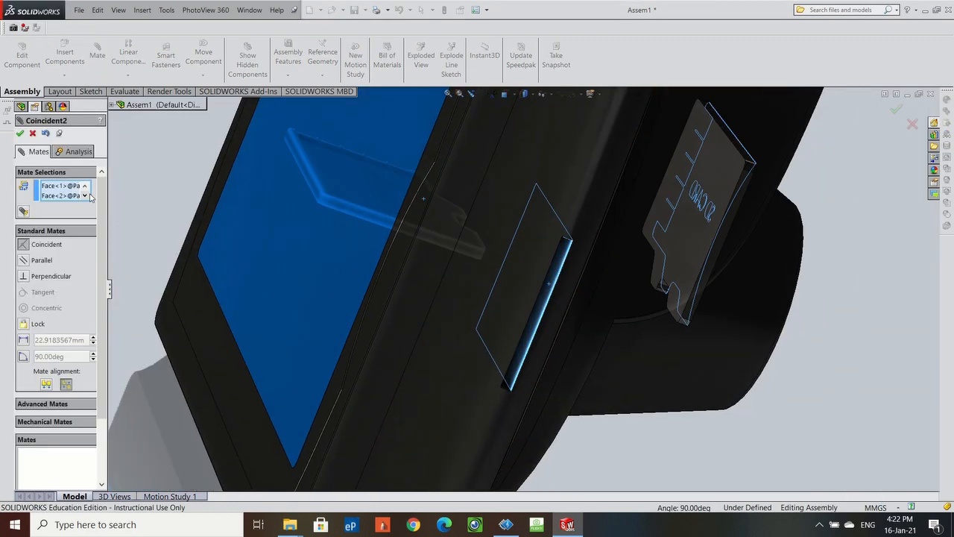
click(20, 133)
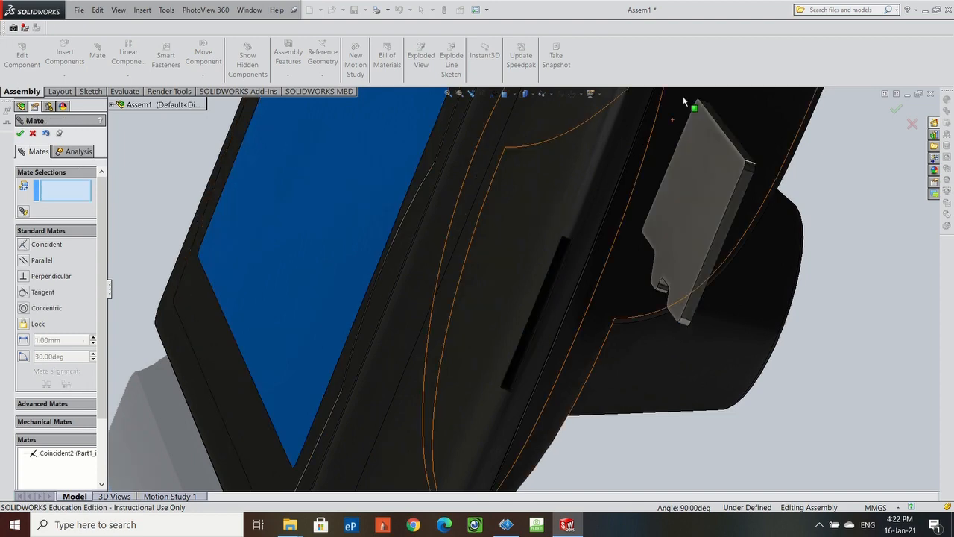
Add a coincident mate between the SD card's straight side face and the end face of the card slot.
click(655, 225)
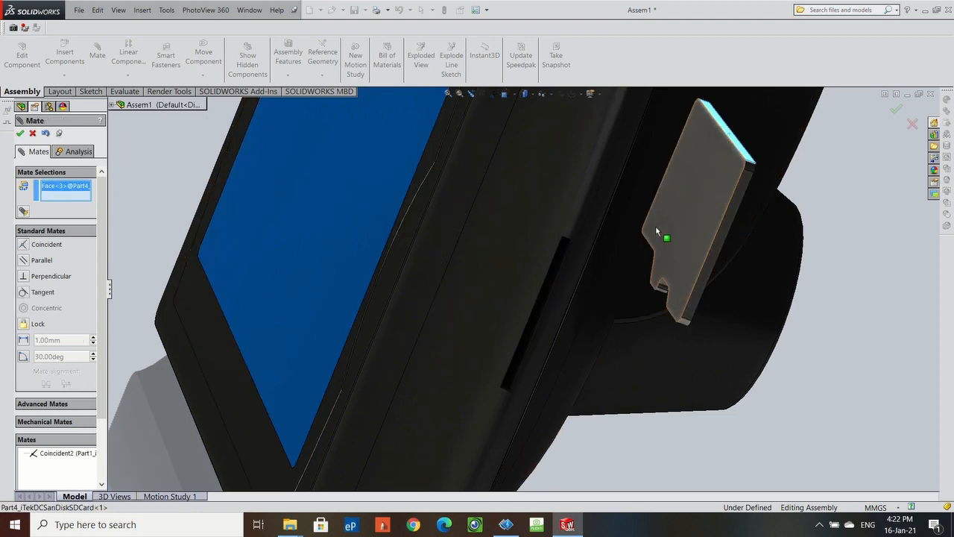
middle_drag(655, 225, 650, 163)
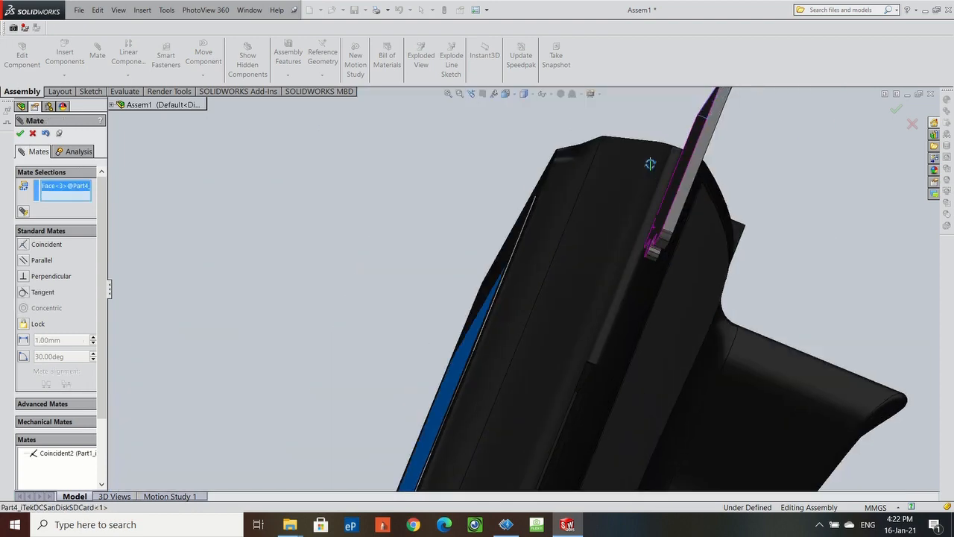
click(588, 378)
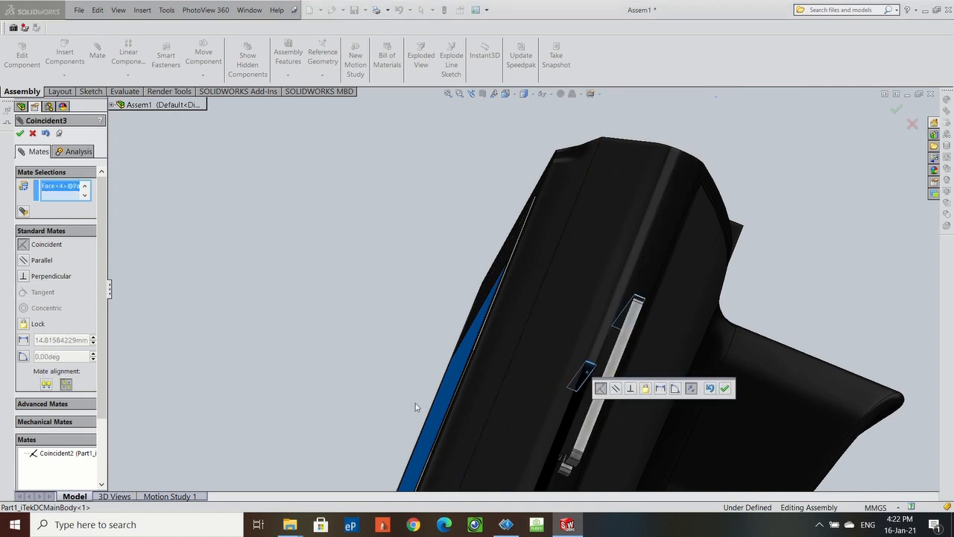
click(725, 389)
Add a coincident mate between the SD card's contact-end face and the innermost face of the card slot.
scroll(723, 383, up, 5)
middle_drag(683, 237, 559, 281)
middle_drag(363, 361, 315, 376)
scroll(350, 370, down, 8)
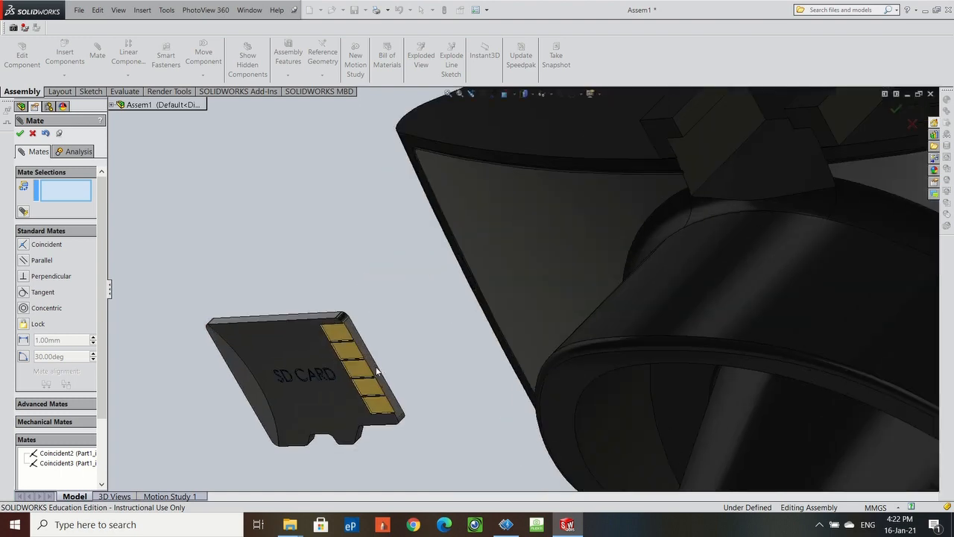
click(405, 357)
middle_drag(435, 330, 415, 324)
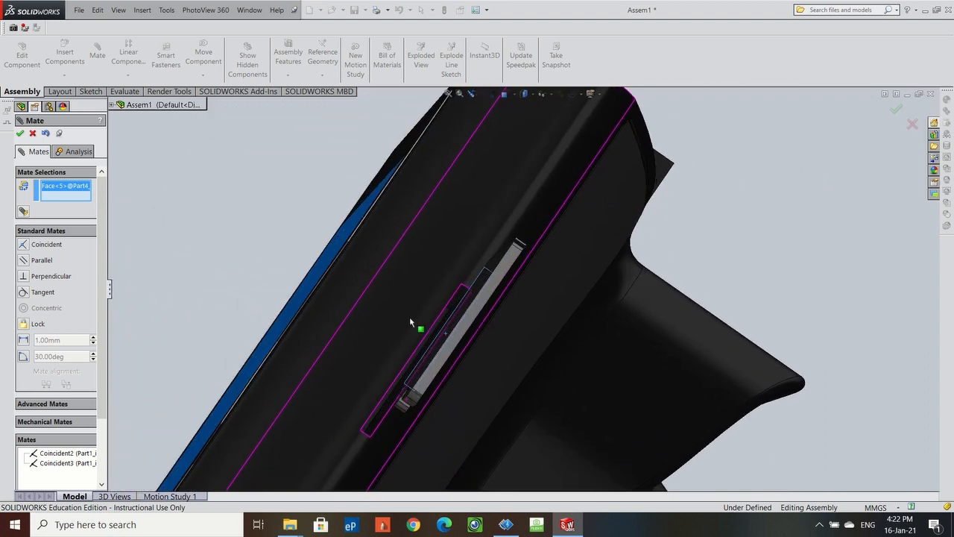
middle_drag(394, 415, 417, 393)
scroll(394, 400, down, 4)
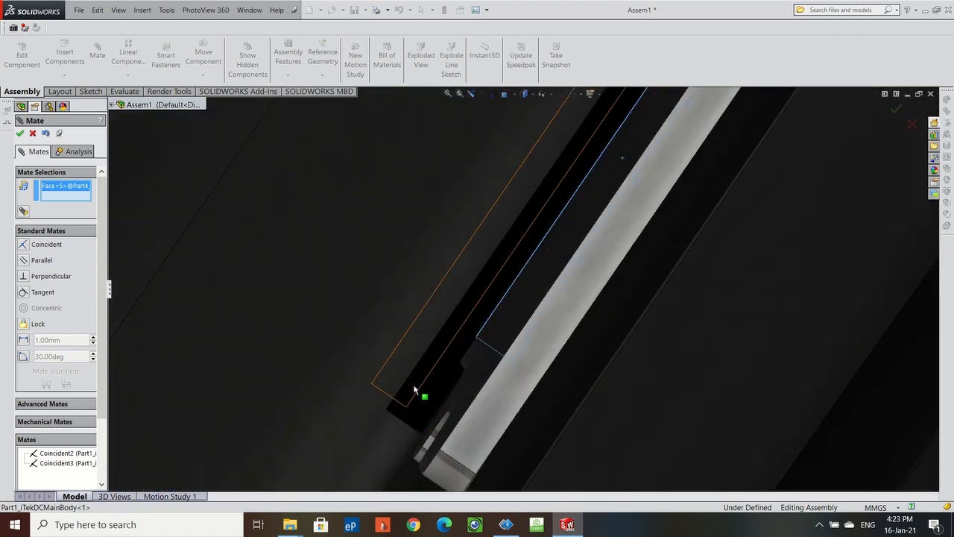
click(418, 393)
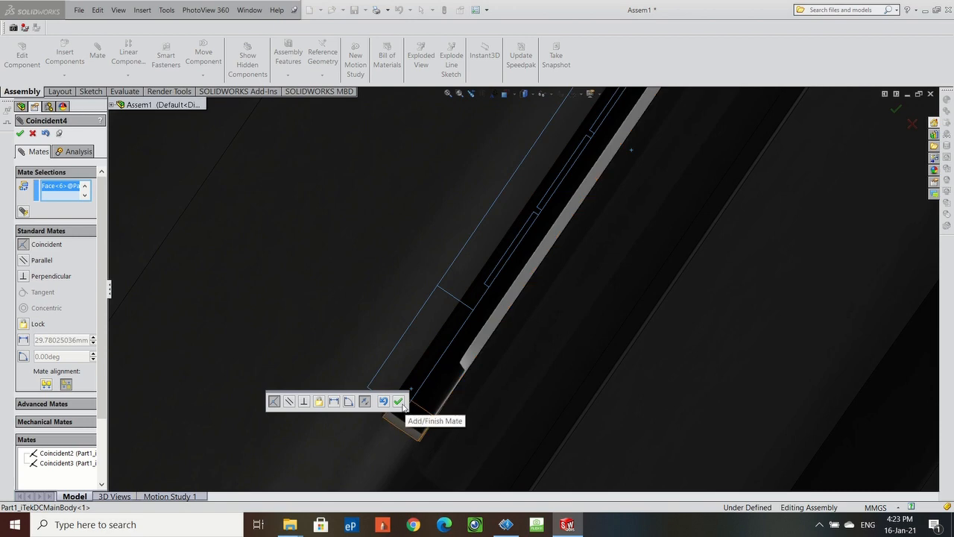
click(398, 400)
Try to set a 6 mm distance mate without selecting any faces, and finish mating.
middle_drag(400, 405, 539, 260)
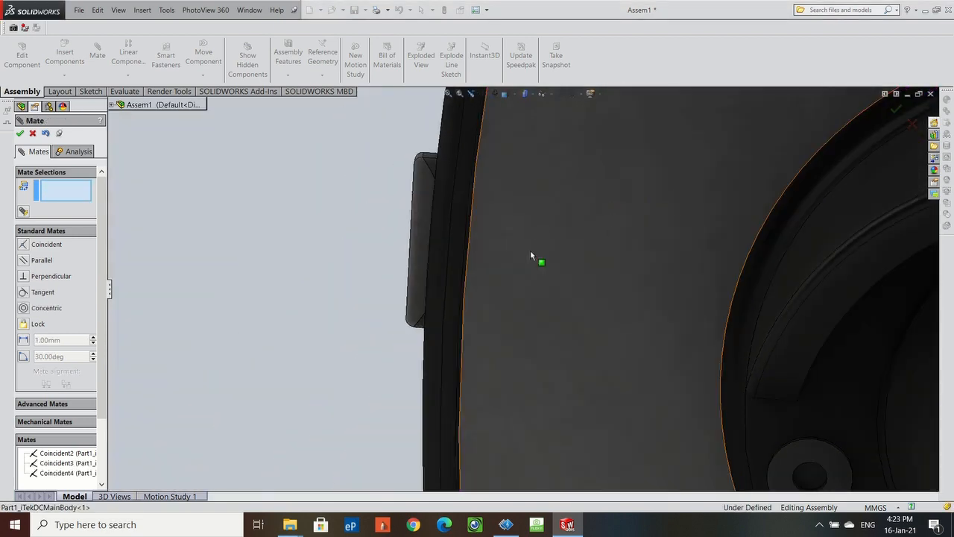
click(23, 340)
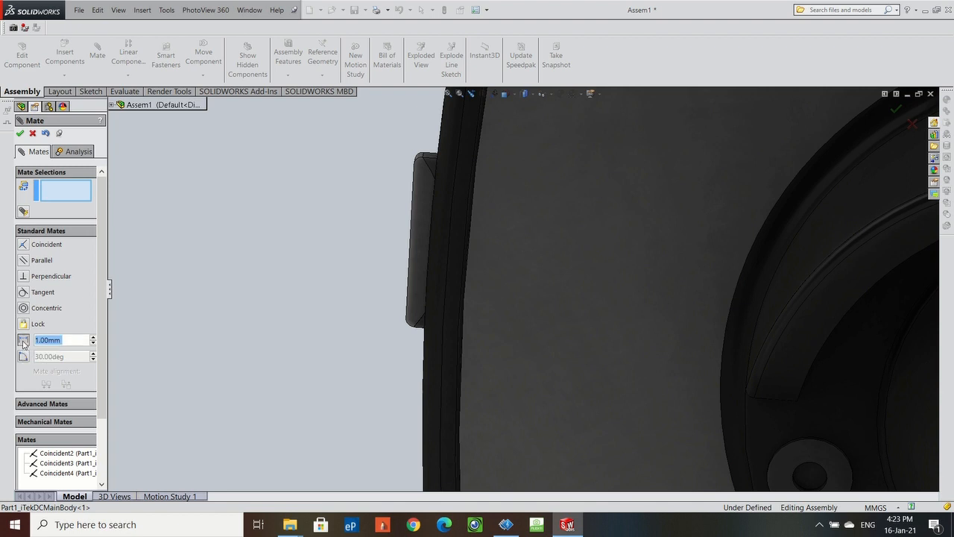
text(6)
key(Return)
middle_drag(193, 389, 331, 332)
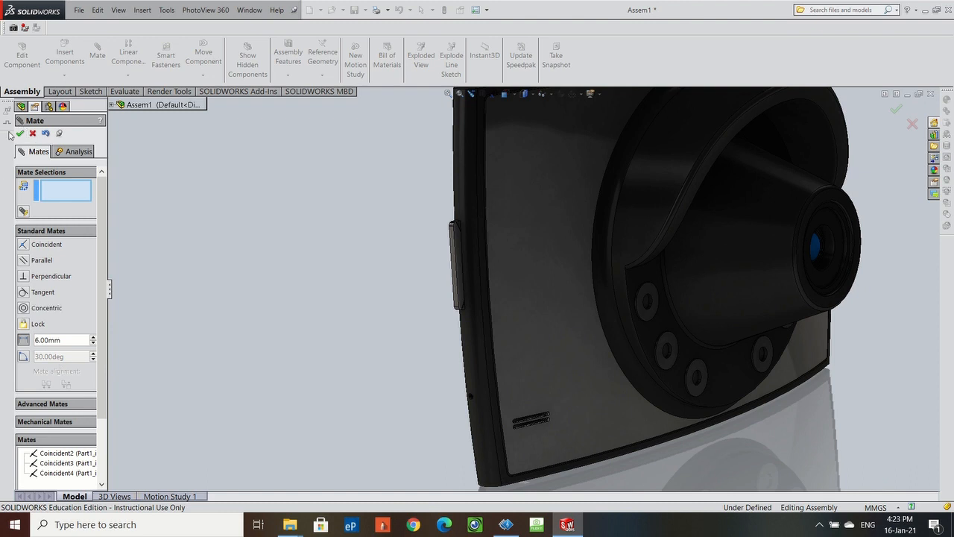
click(20, 134)
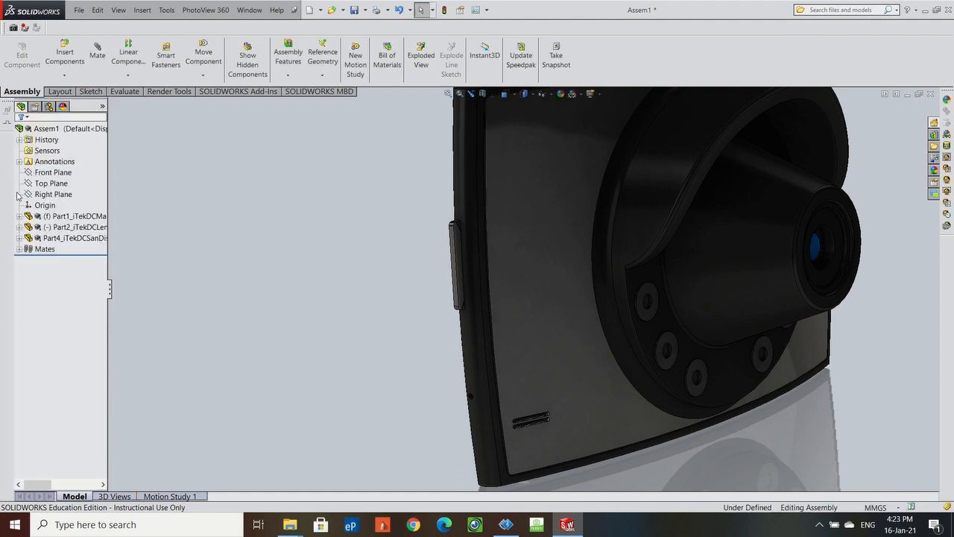
Change the coincident mate on the SD card's contact end to a 6 mm distance mate.
click(19, 249)
right_click(67, 303)
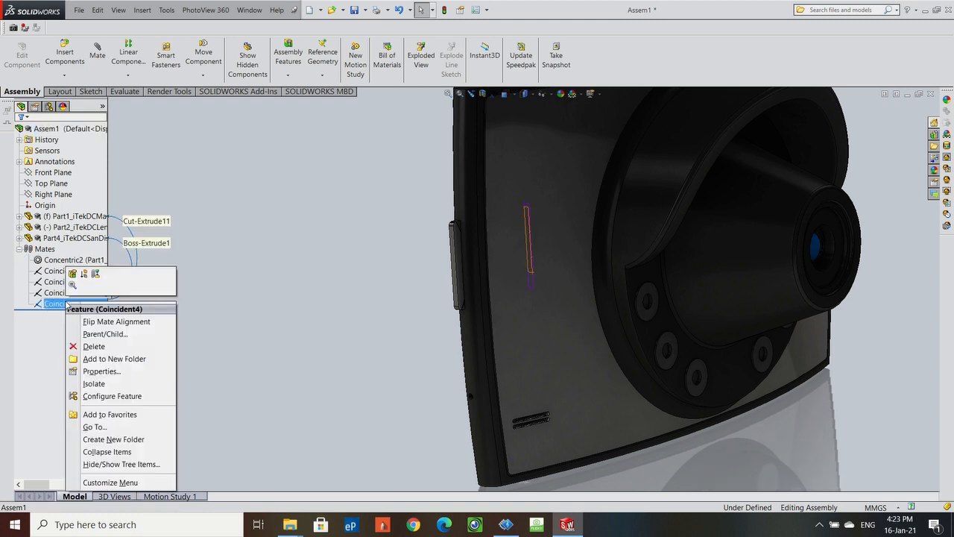
click(73, 274)
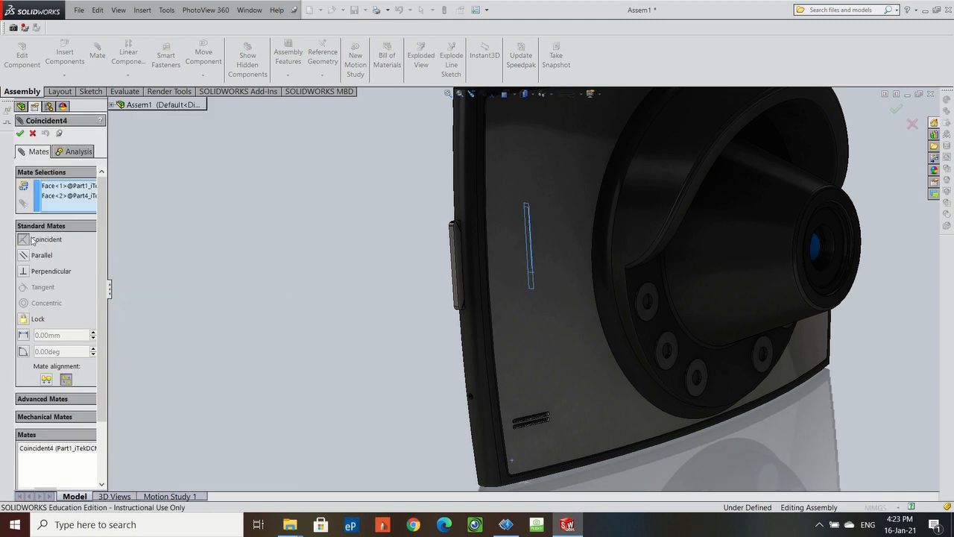
click(23, 335)
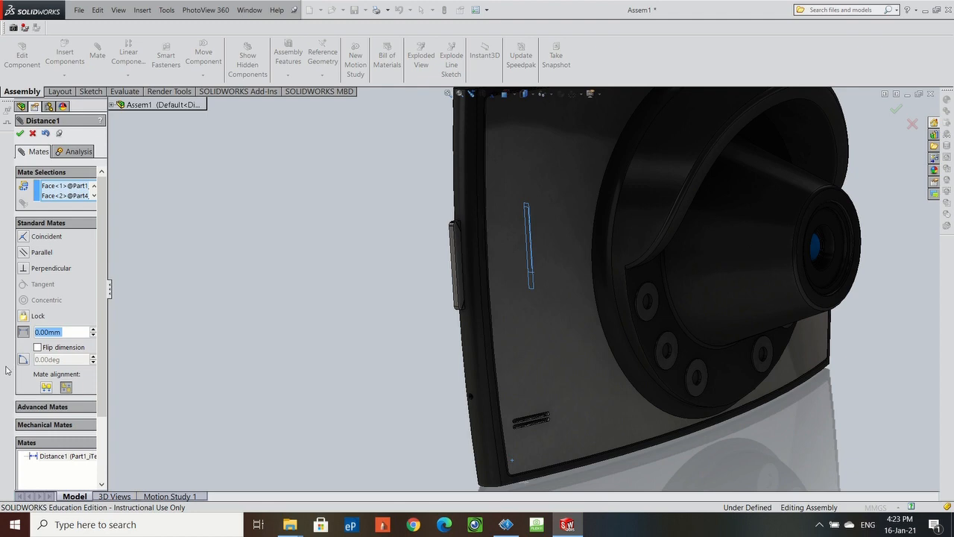
text(5)
key(BackSpace)
text(6)
key(Return)
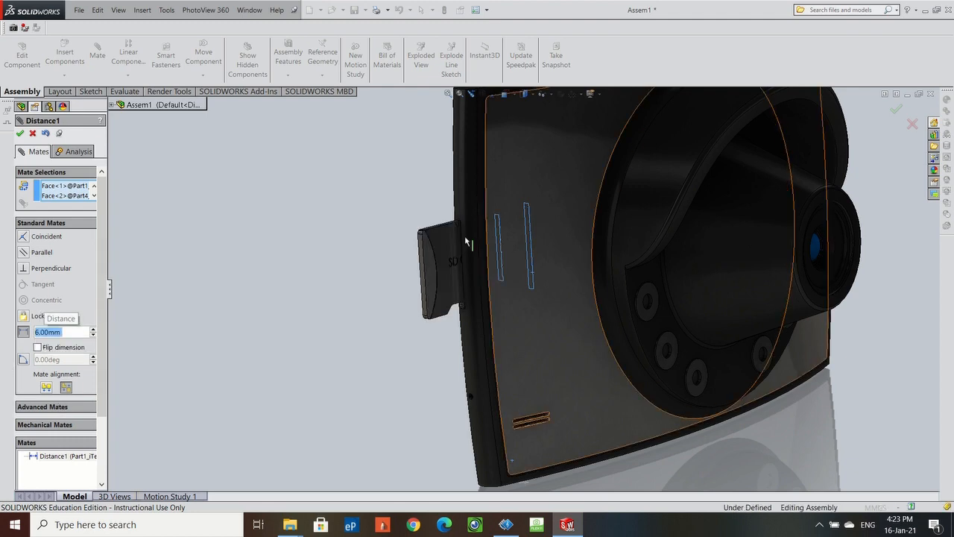
click(20, 133)
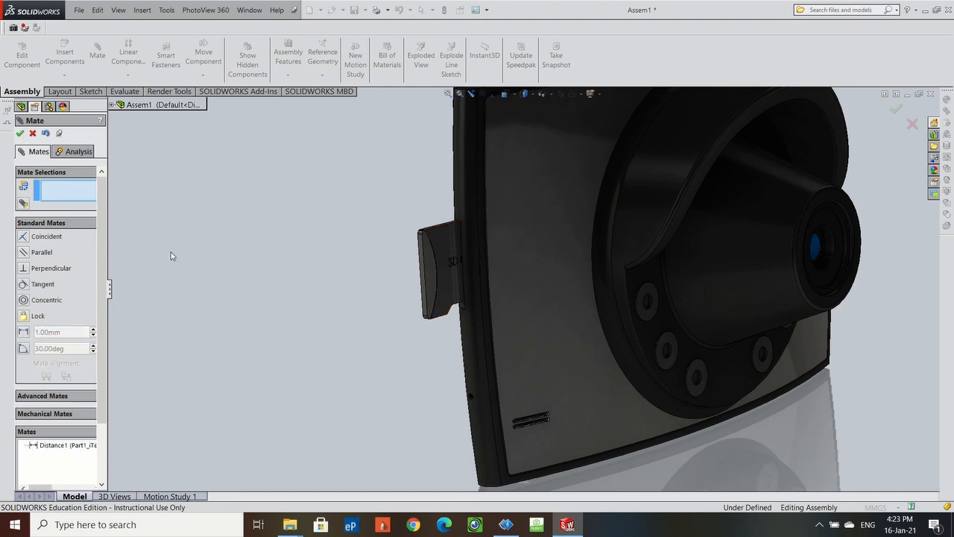
click(20, 135)
Insert Part3_iTekDCLED from the Part A folder and place it below the main body, clear of the lens housing.
scroll(343, 319, up, 5)
middle_drag(343, 319, 346, 288)
scroll(635, 162, down, 5)
middle_drag(573, 249, 507, 274)
scroll(477, 274, up, 4)
middle_drag(453, 262, 522, 255)
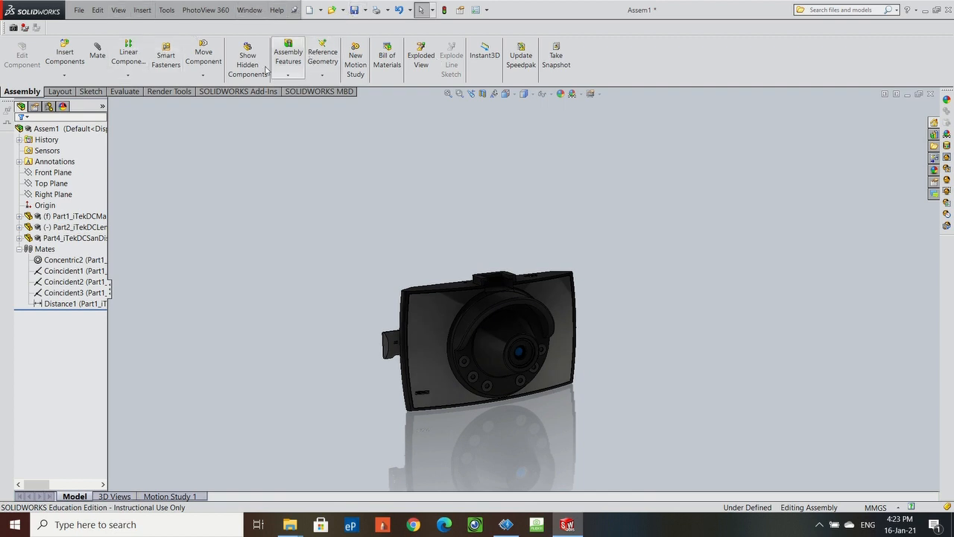
click(65, 46)
click(59, 360)
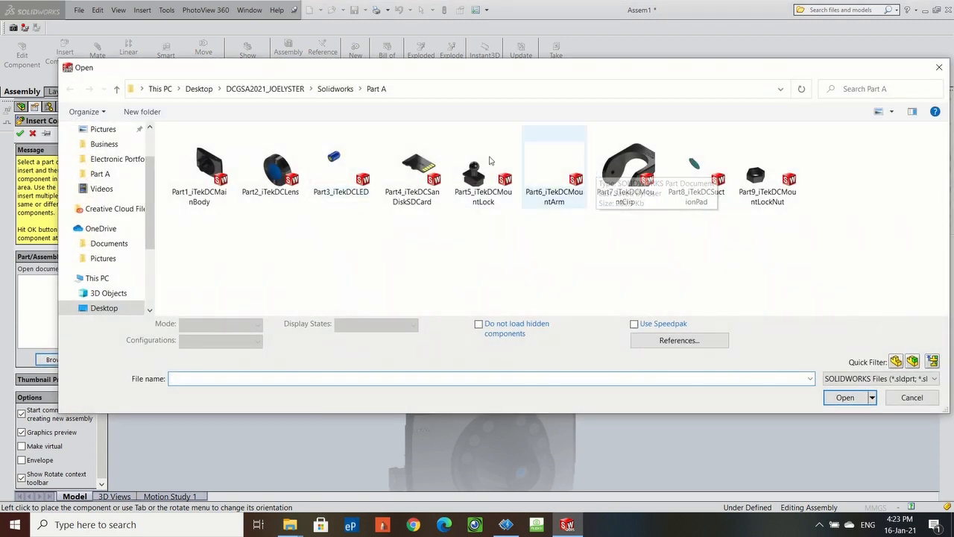
click(322, 164)
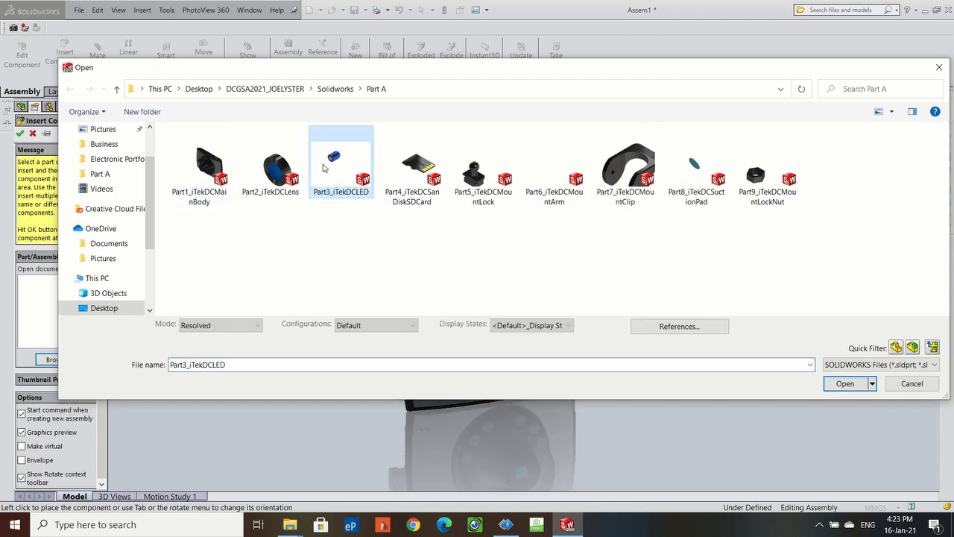
click(846, 383)
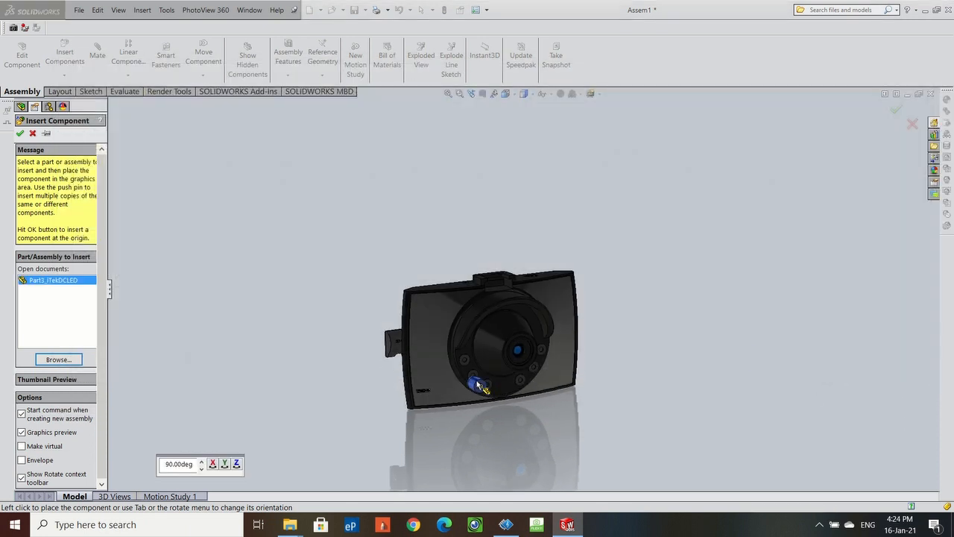
click(511, 425)
middle_drag(400, 458, 500, 421)
drag(502, 423, 560, 427)
Rotate the LED component freely so its domed end points outward, away from the camera's front face.
scroll(456, 386, down, 6)
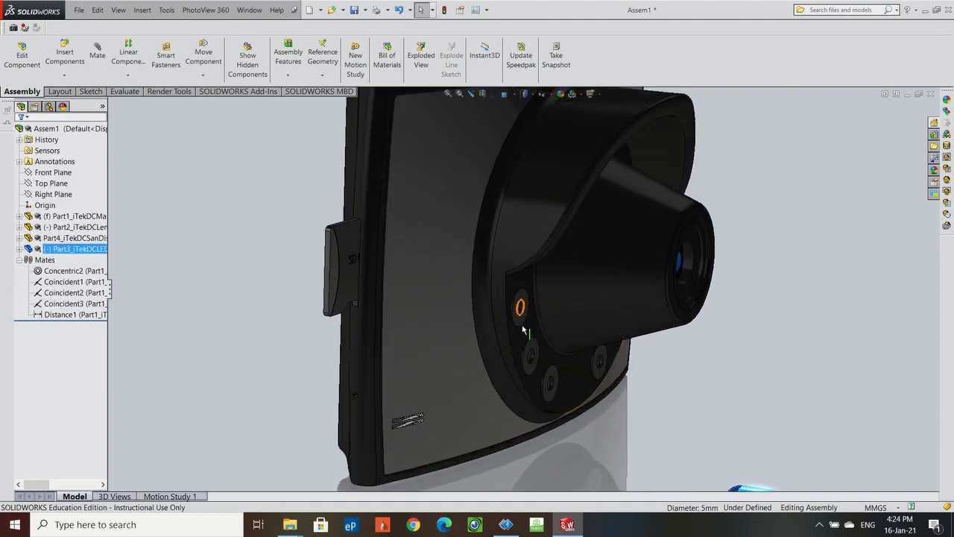
scroll(529, 336, up, 5)
scroll(563, 311, down, 6)
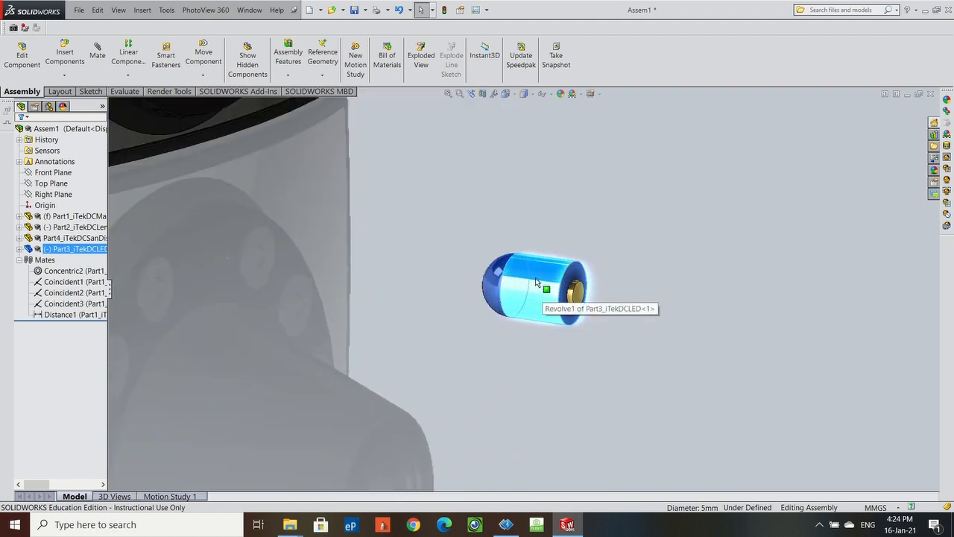
scroll(404, 278, up, 8)
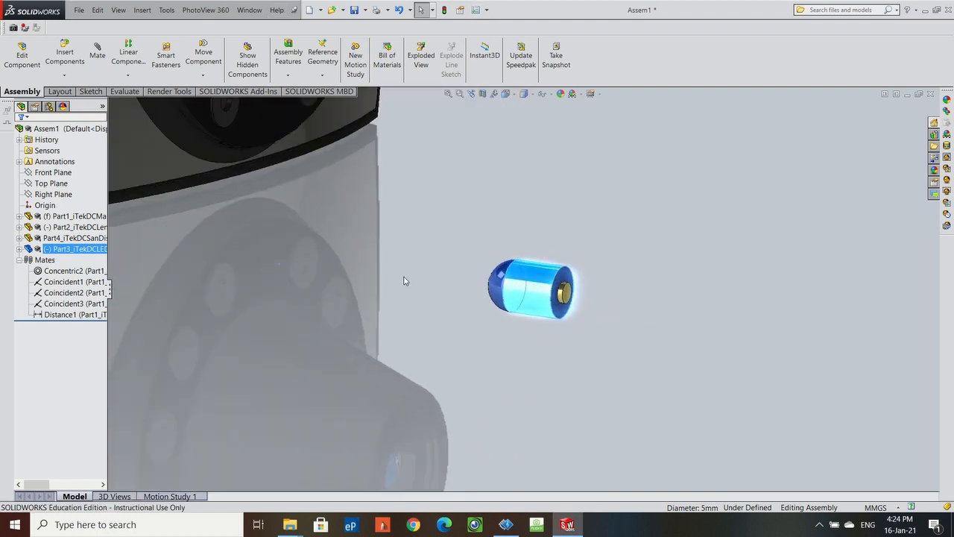
scroll(452, 216, down, 3)
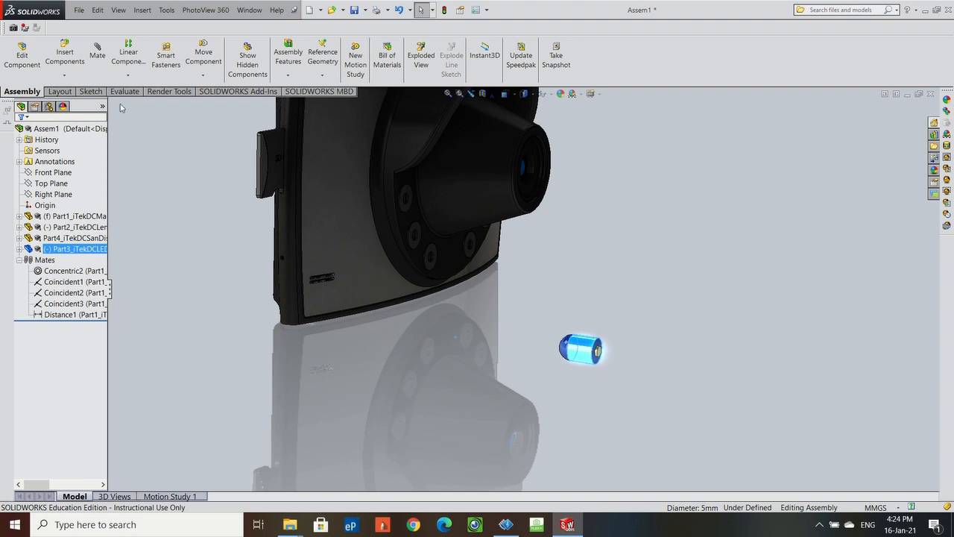
click(201, 76)
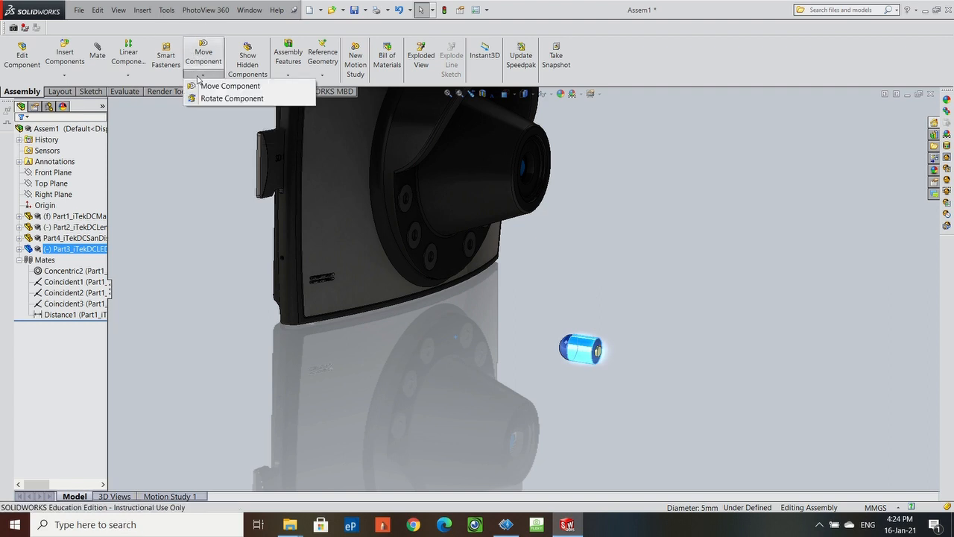
click(212, 101)
drag(584, 361, 789, 389)
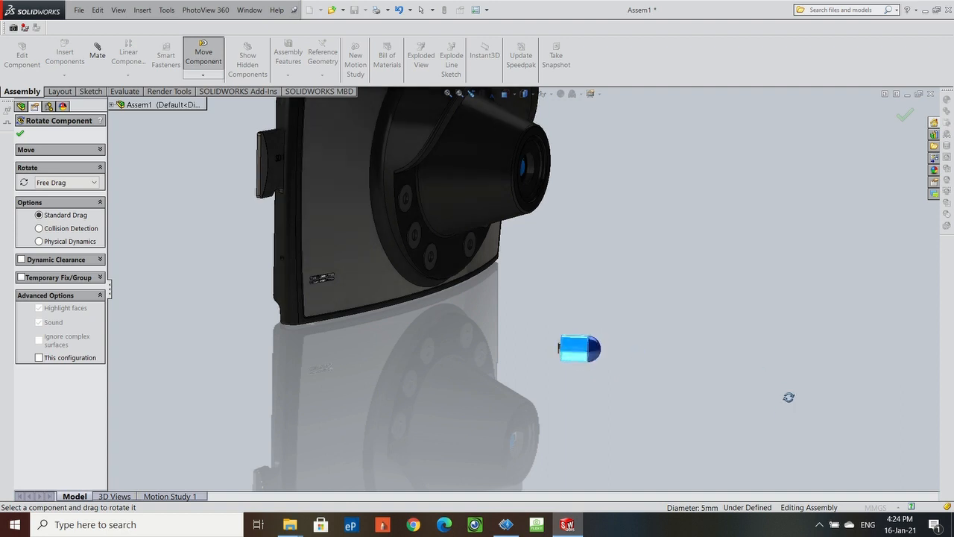
click(19, 133)
Add a coincident mate between the main body's front face around the LED seats and the LED's flat back face.
scroll(457, 315, down, 5)
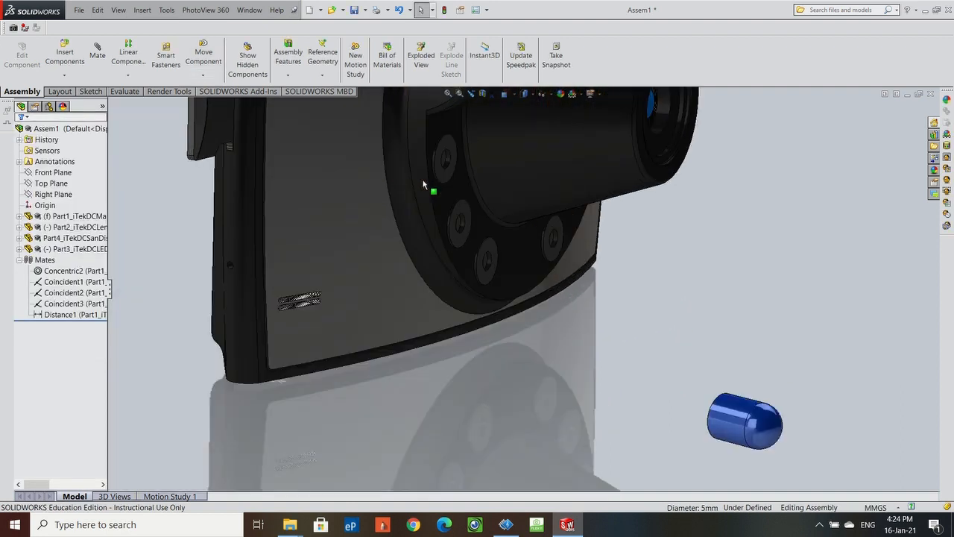
click(459, 182)
middle_drag(675, 375, 771, 405)
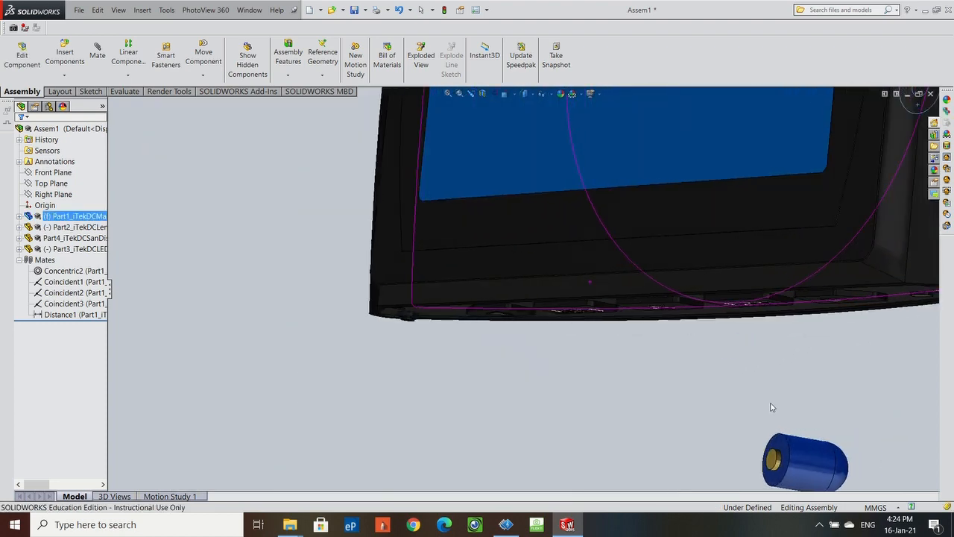
ctrl+click(783, 452)
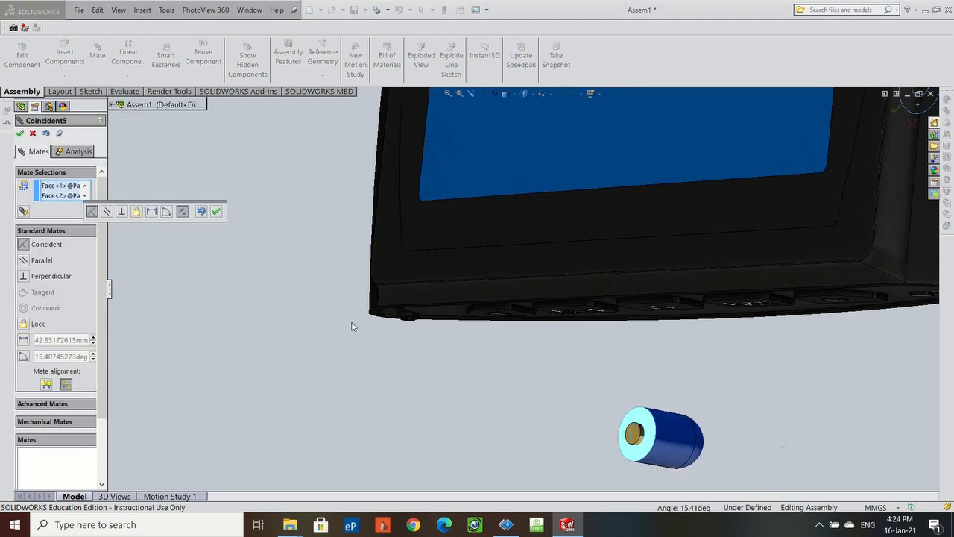
click(213, 211)
Add a concentric mate between the LED's cylindrical face and the uppermost LED seat on the SD card side, and finish mating.
scroll(539, 393, up, 4)
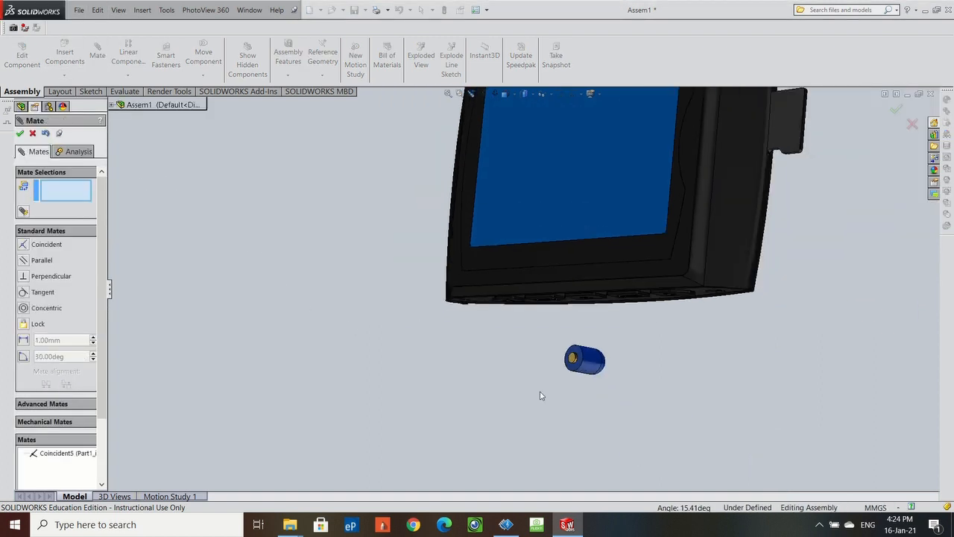
scroll(603, 357, down, 5)
click(569, 363)
scroll(601, 376, up, 5)
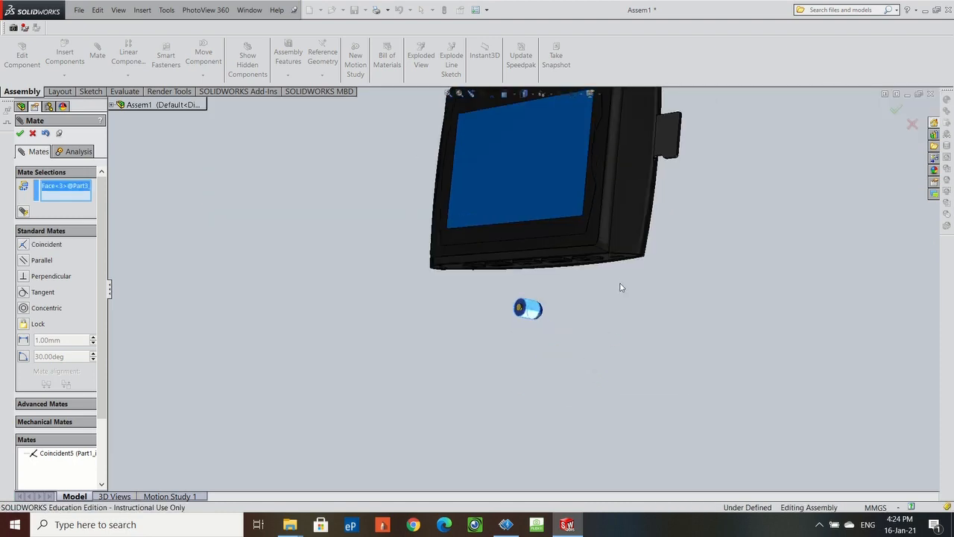
middle_drag(619, 284, 552, 305)
scroll(677, 216, down, 5)
scroll(677, 231, down, 6)
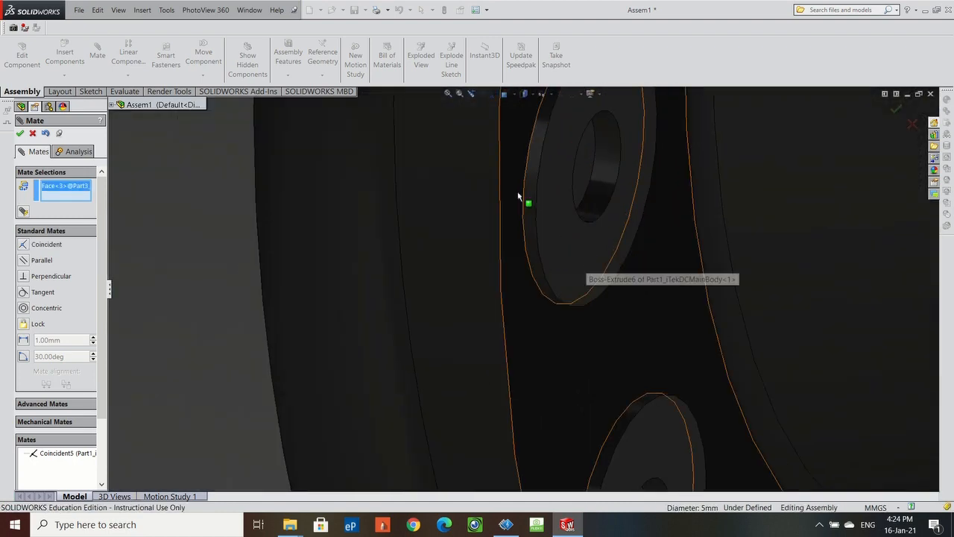
click(529, 193)
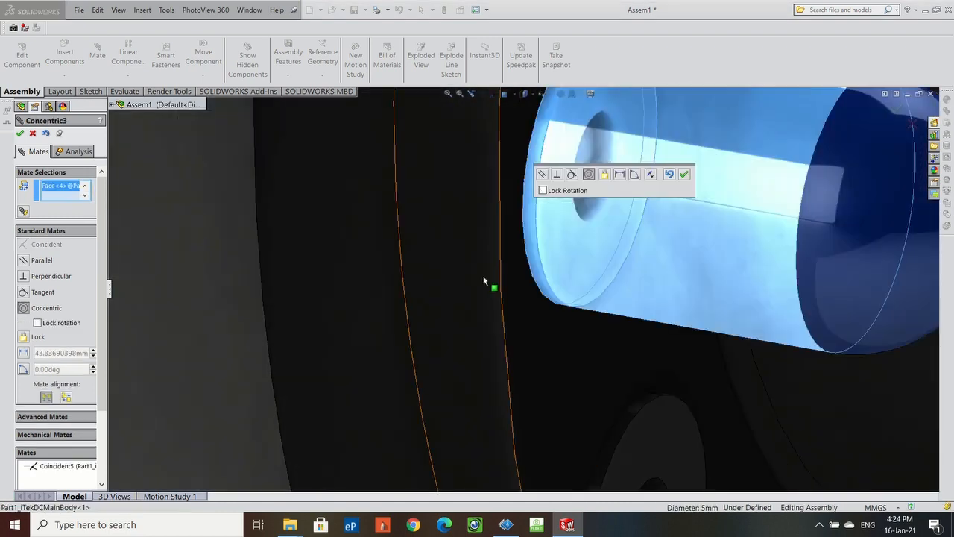
click(678, 177)
scroll(575, 217, up, 5)
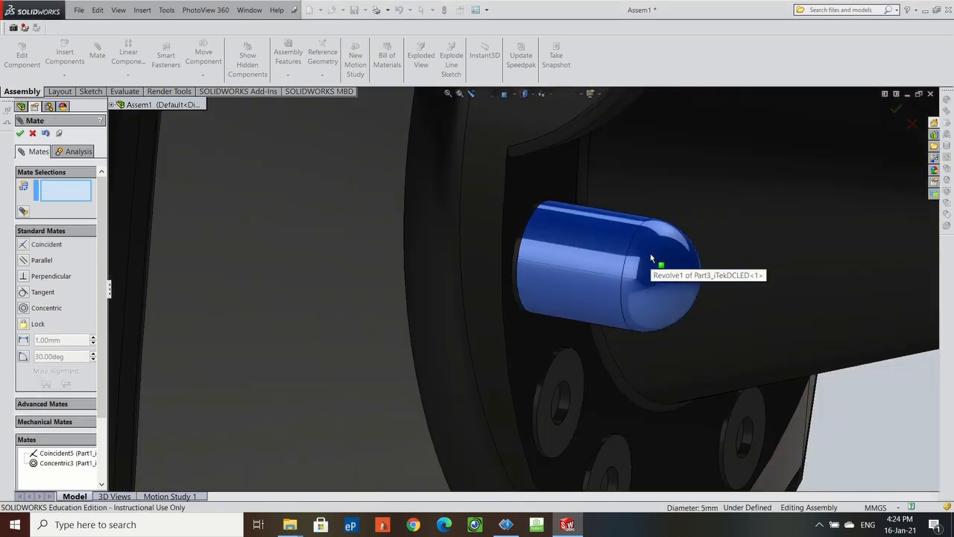
middle_drag(651, 258, 583, 259)
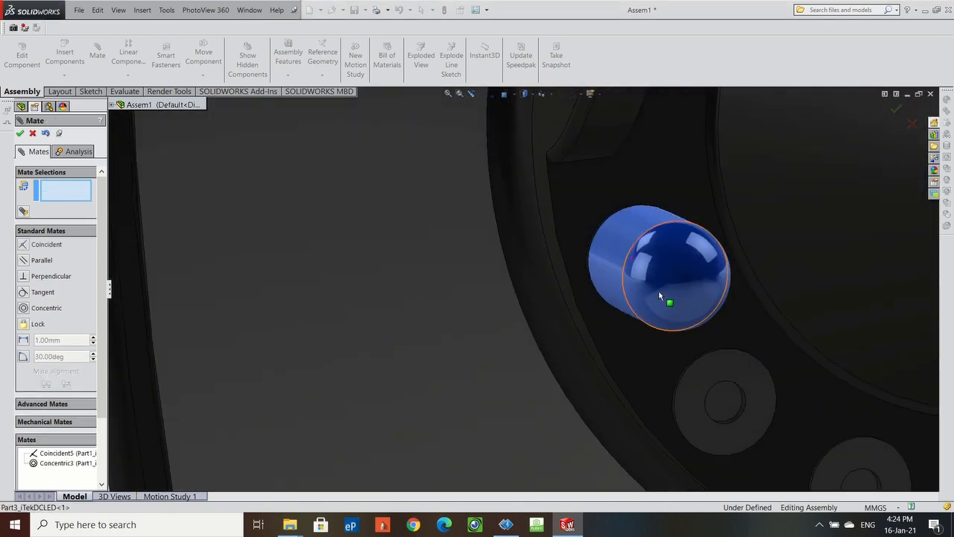
scroll(658, 292, down, 3)
scroll(687, 290, up, 8)
scroll(690, 282, up, 2)
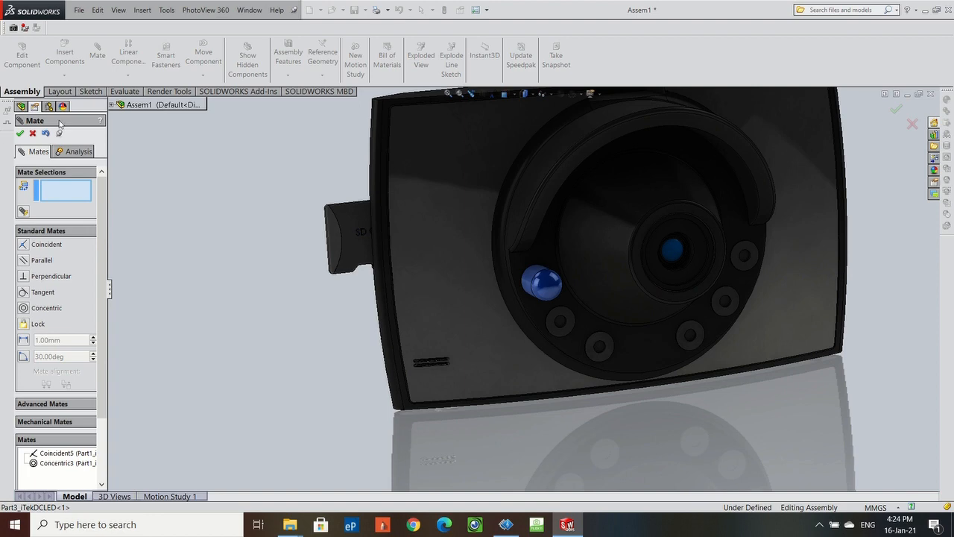
click(21, 133)
Set up a circular component pattern of the LED, using the arc edge around the LED seats as the pattern axis.
middle_drag(600, 283, 593, 295)
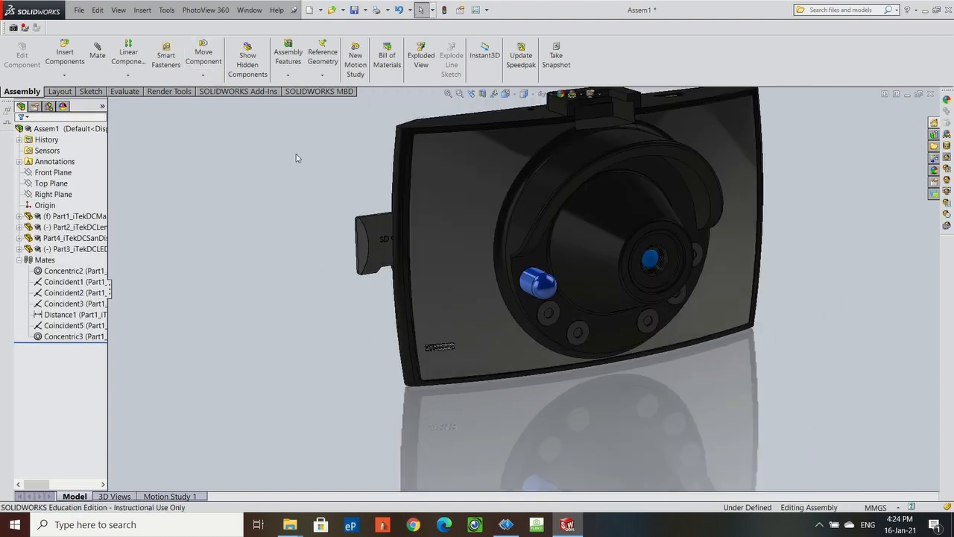
click(127, 74)
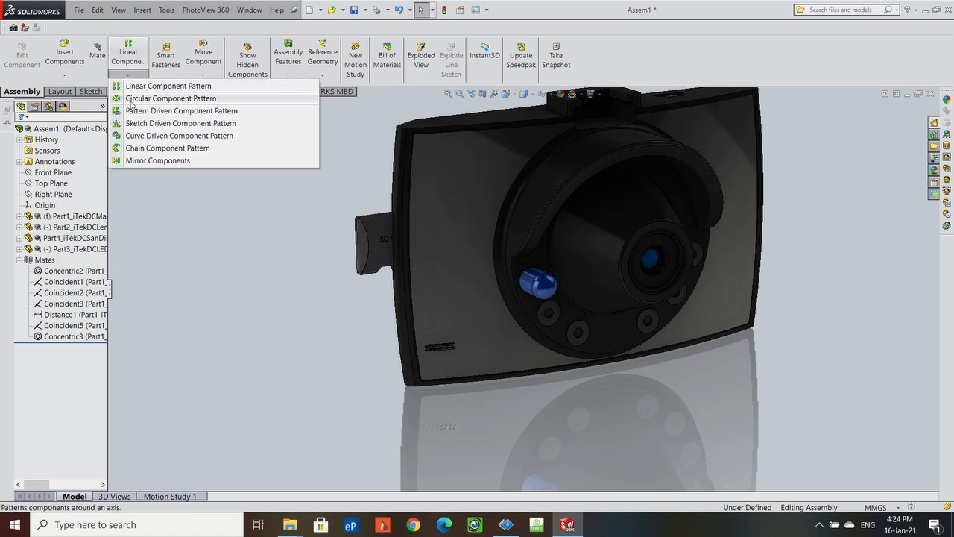
click(132, 100)
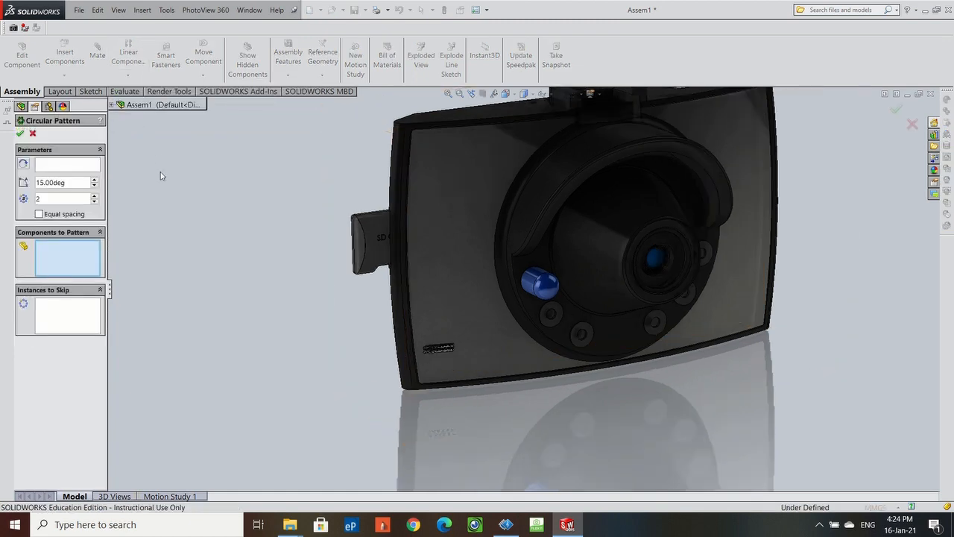
click(540, 282)
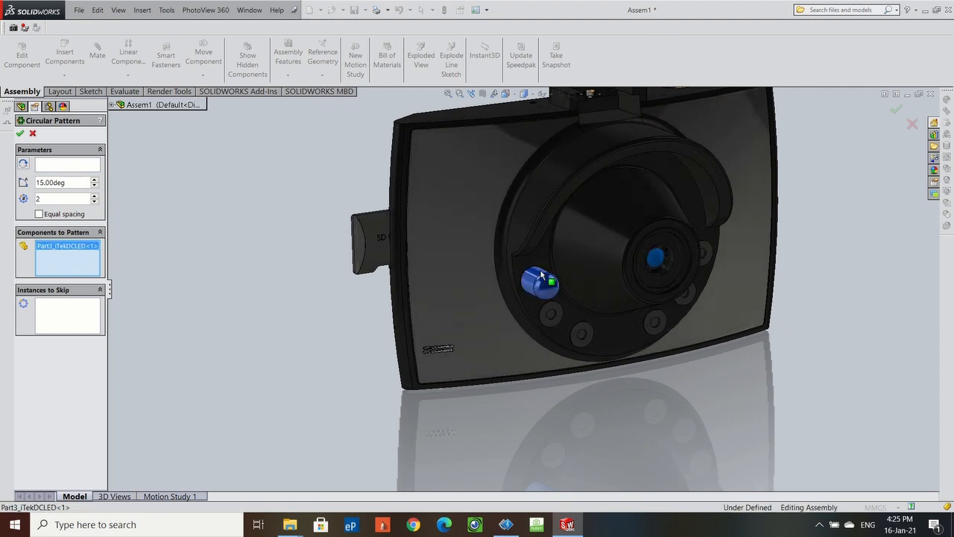
click(51, 165)
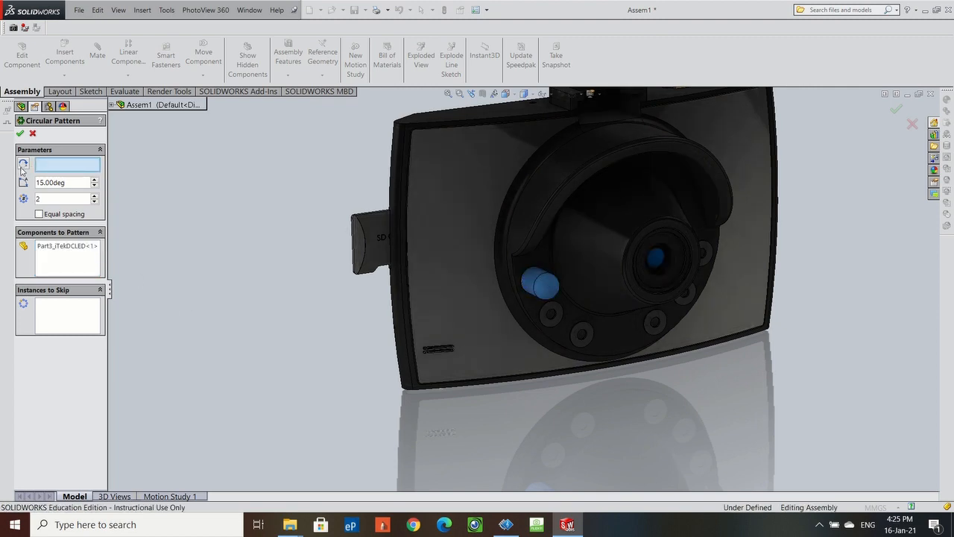
scroll(558, 328, down, 8)
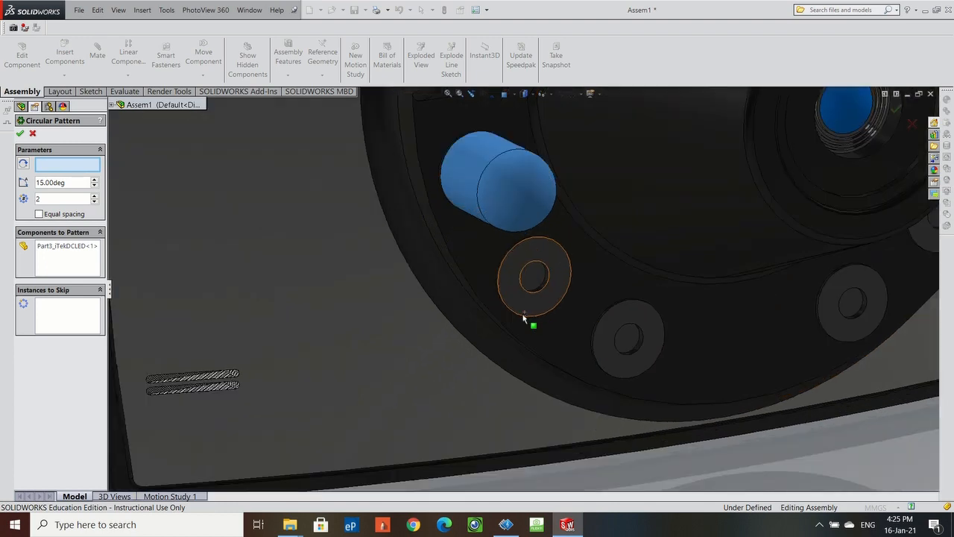
click(466, 290)
scroll(548, 285, up, 5)
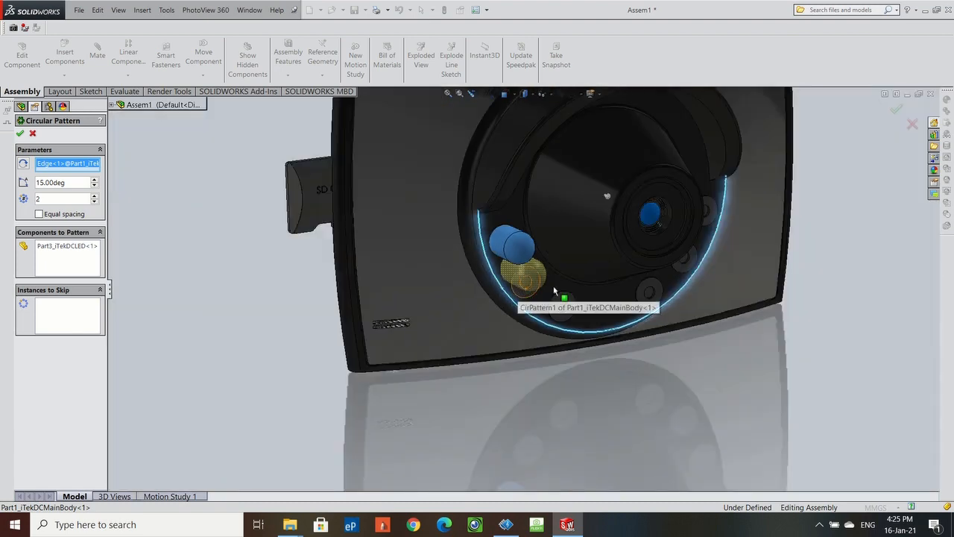
middle_drag(554, 290, 536, 262)
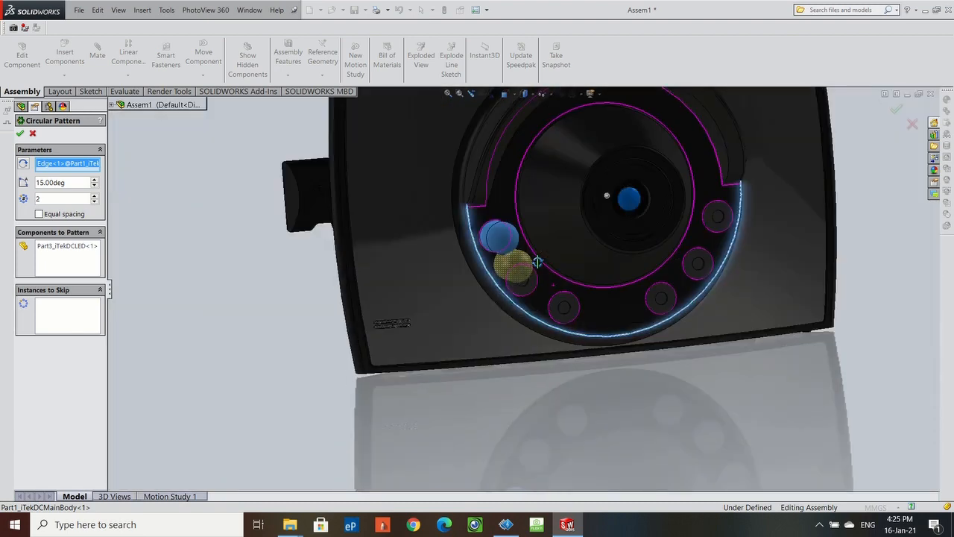
Set the circular pattern to 3 instances spaced 25 degrees apart and create it.
click(93, 196)
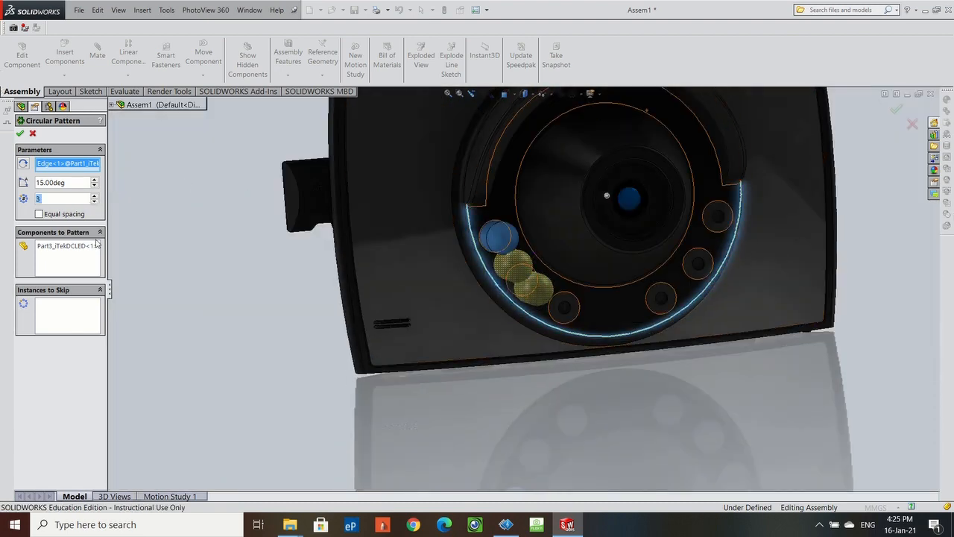
text(2)
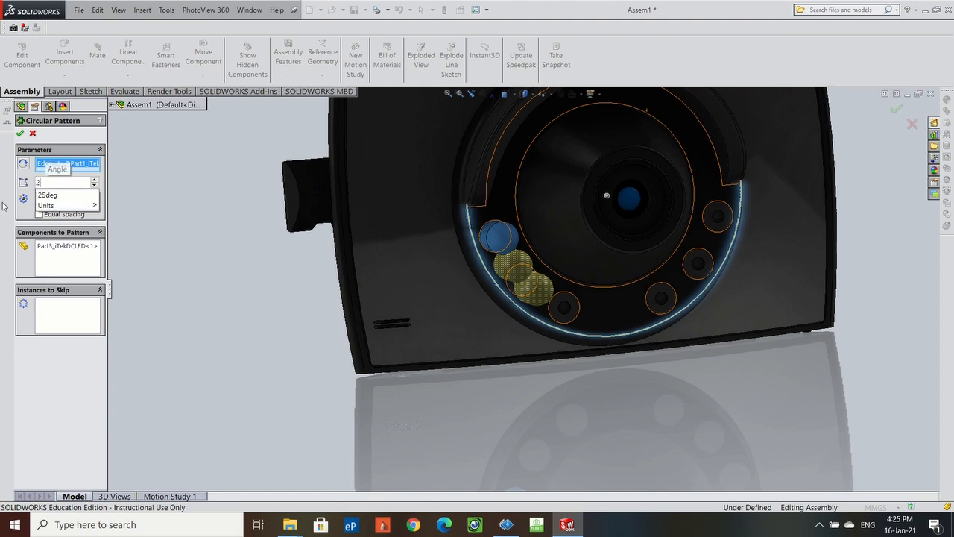
text(5)
key(Return)
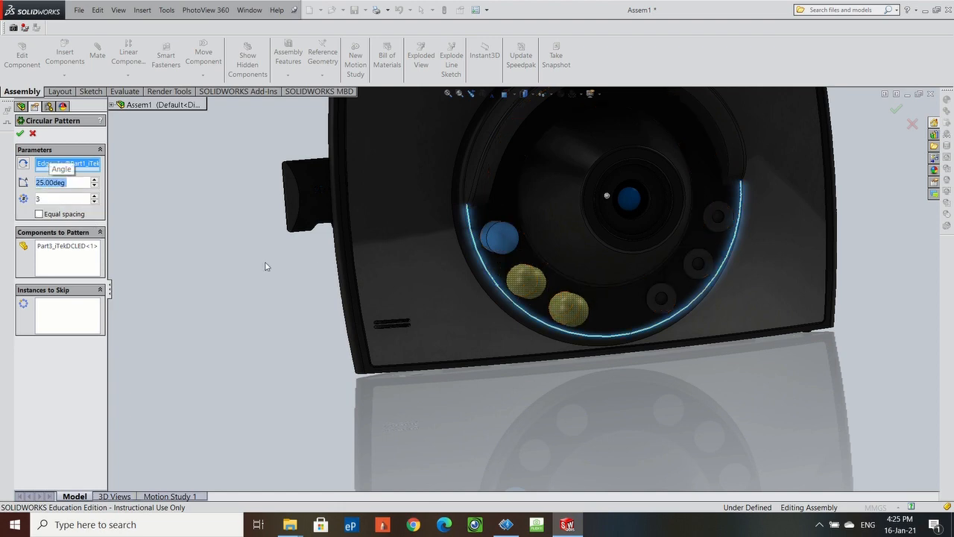
scroll(675, 298, down, 5)
scroll(567, 319, up, 10)
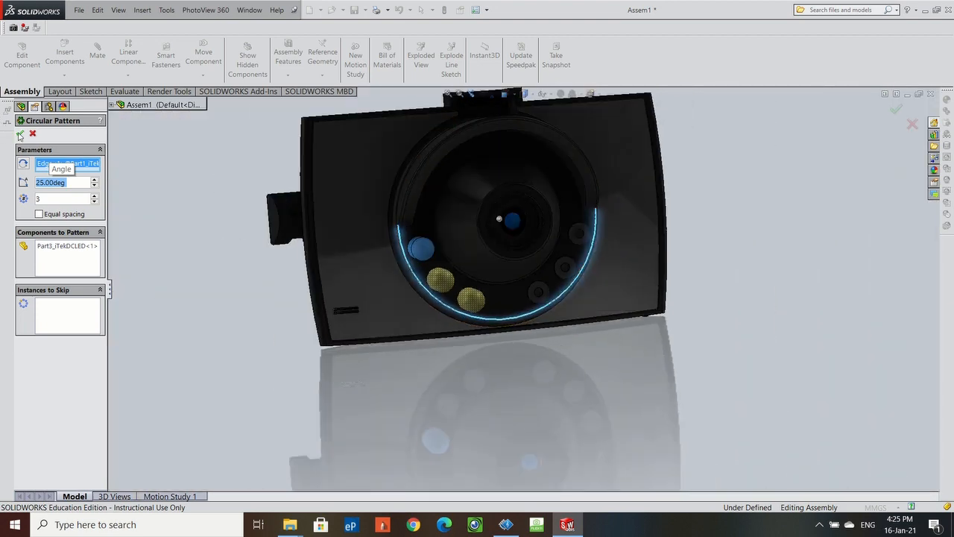
click(20, 133)
Create a reference plane parallel to the Right Plane and coincident with the point at the bottom of the circular lens ring.
scroll(392, 249, up, 4)
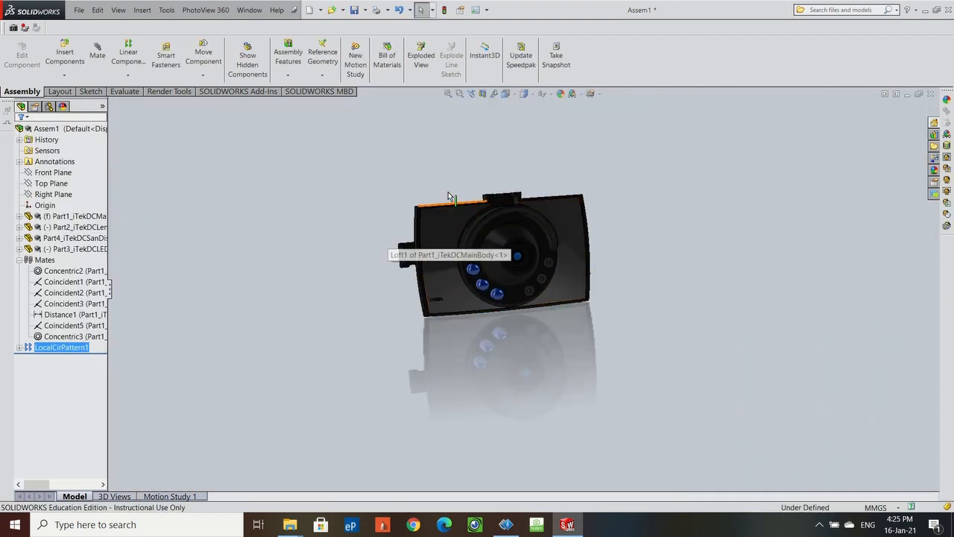
click(43, 195)
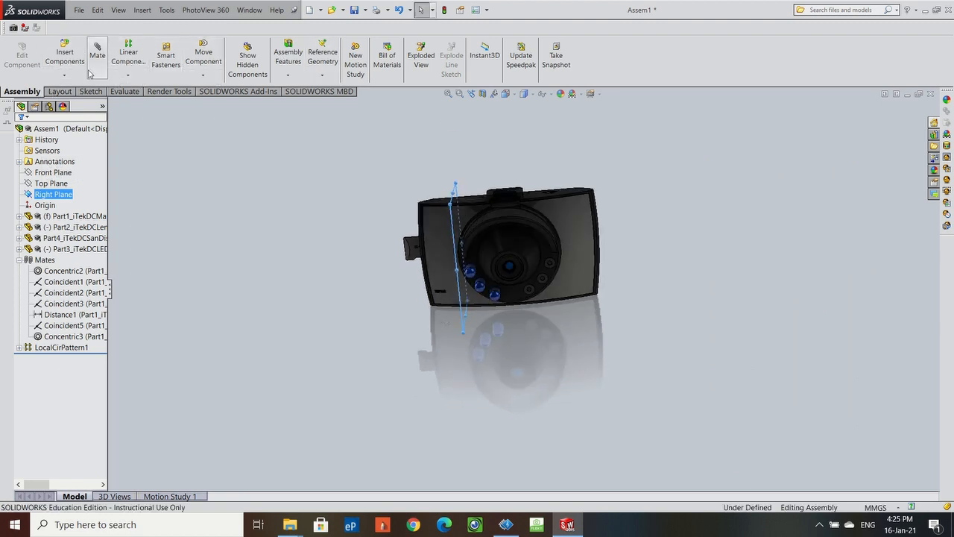
click(326, 59)
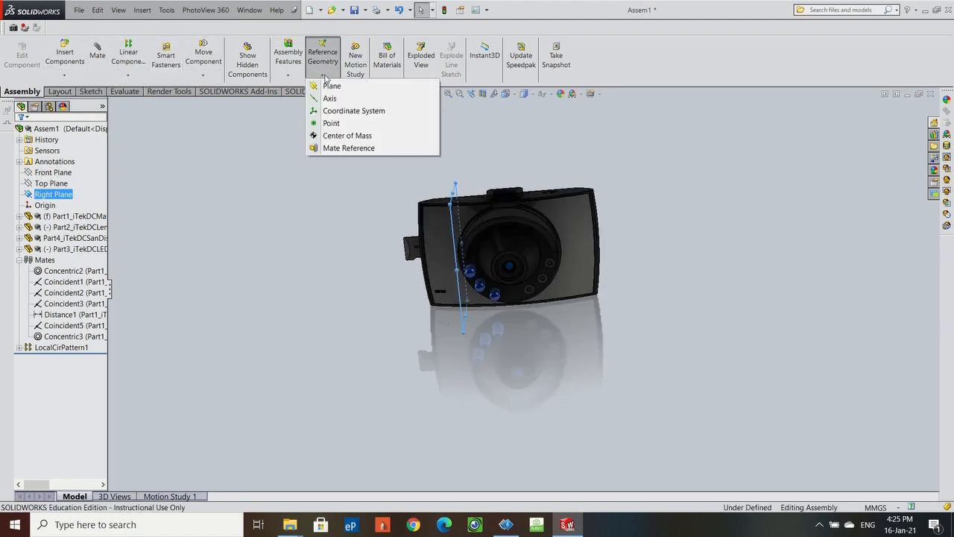
click(331, 86)
scroll(510, 313, down, 5)
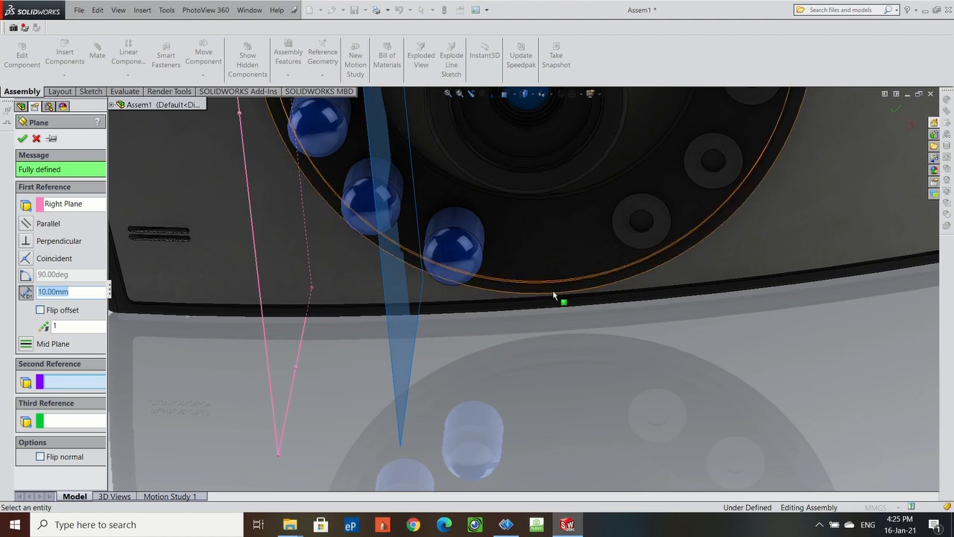
click(555, 295)
middle_drag(574, 328, 591, 275)
scroll(592, 275, up, 10)
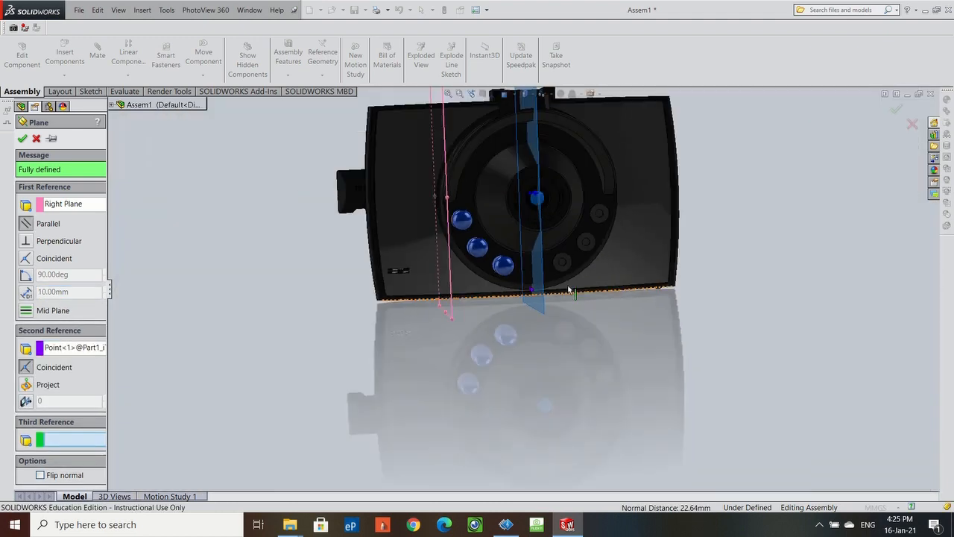
middle_drag(597, 325, 597, 340)
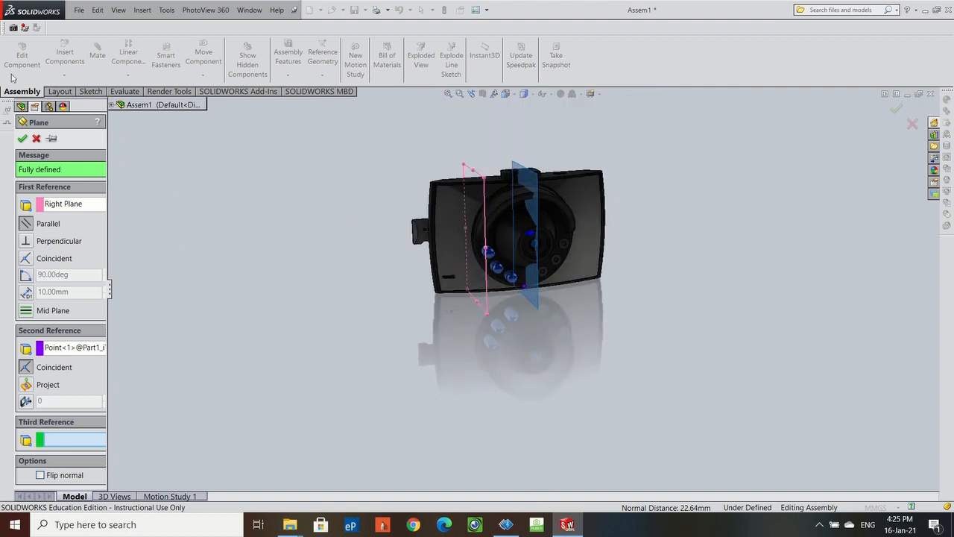
click(21, 139)
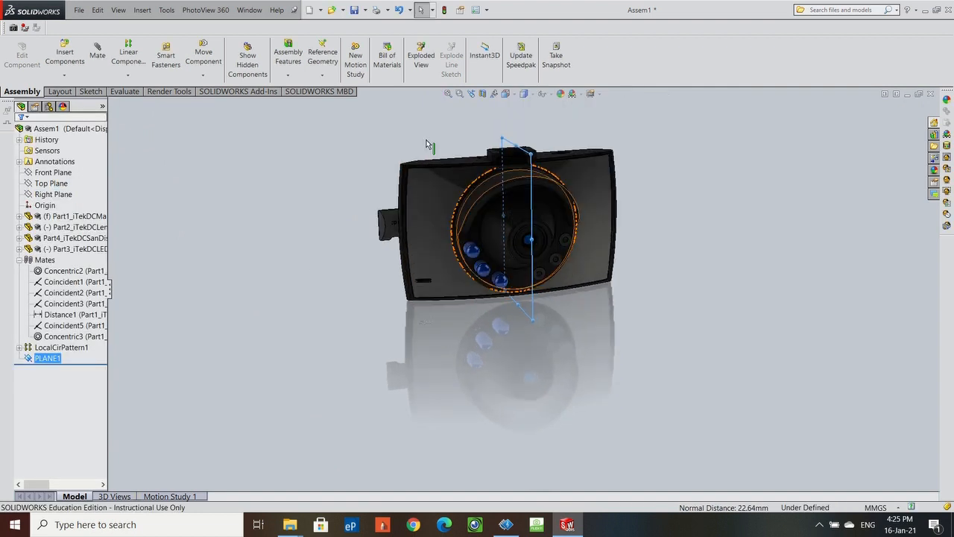
Mirror the three LEDs (Part3_iTekDCLED-1, -2 and -3) about PLANE1 onto the opposite side of the lens.
click(127, 77)
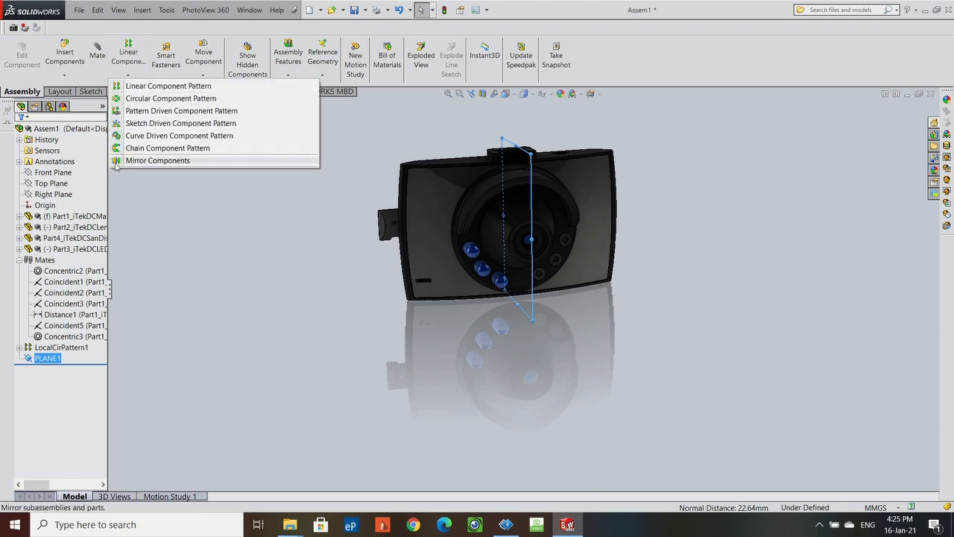
click(157, 161)
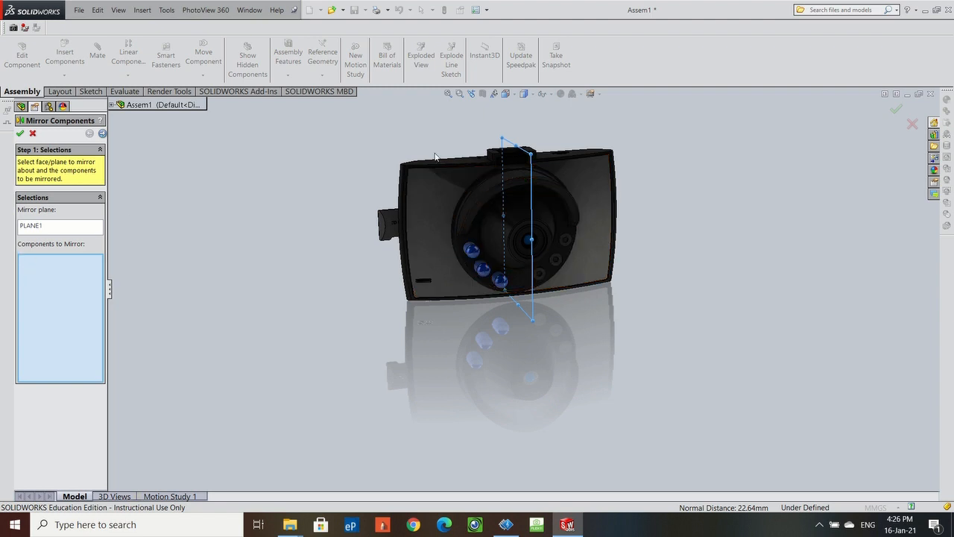
click(45, 234)
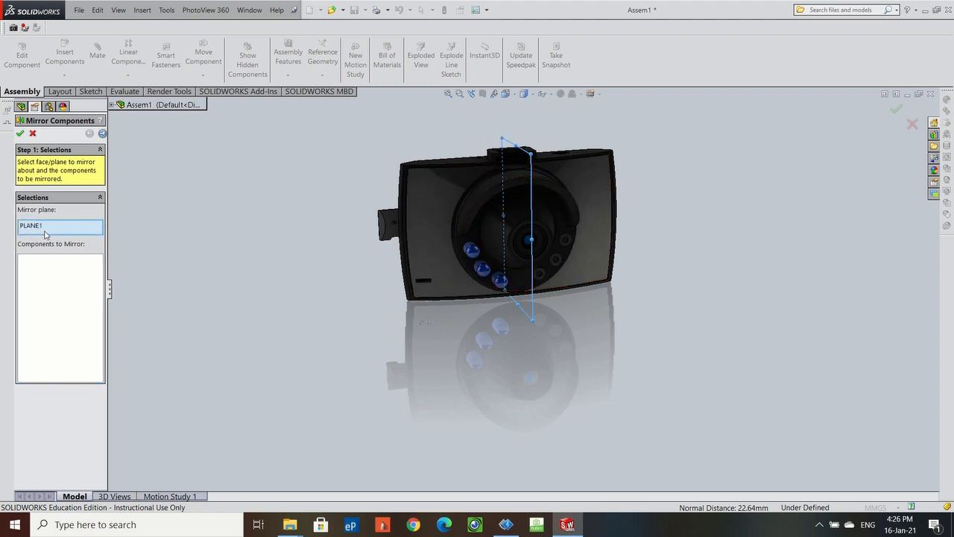
click(42, 276)
scroll(560, 268, down, 3)
click(259, 243)
click(333, 317)
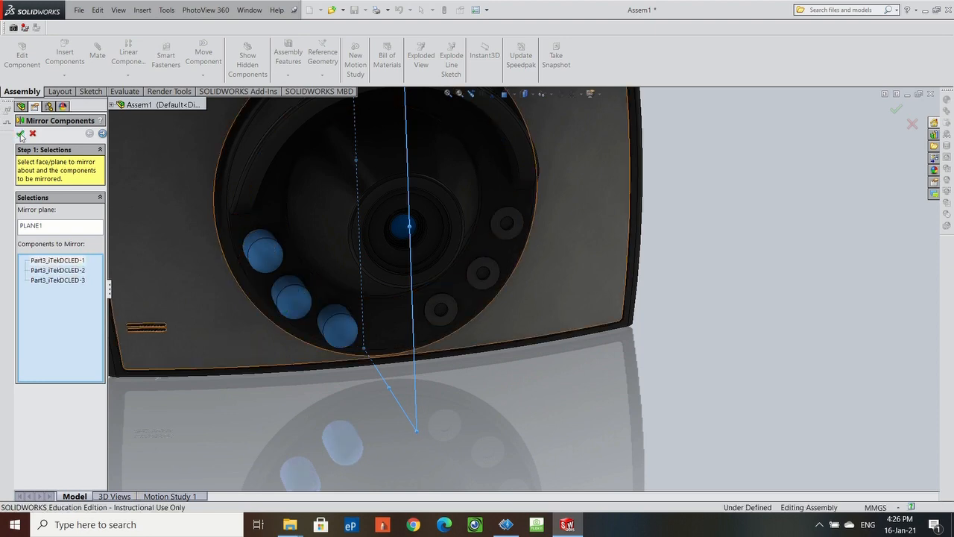
click(20, 134)
middle_drag(531, 261, 417, 391)
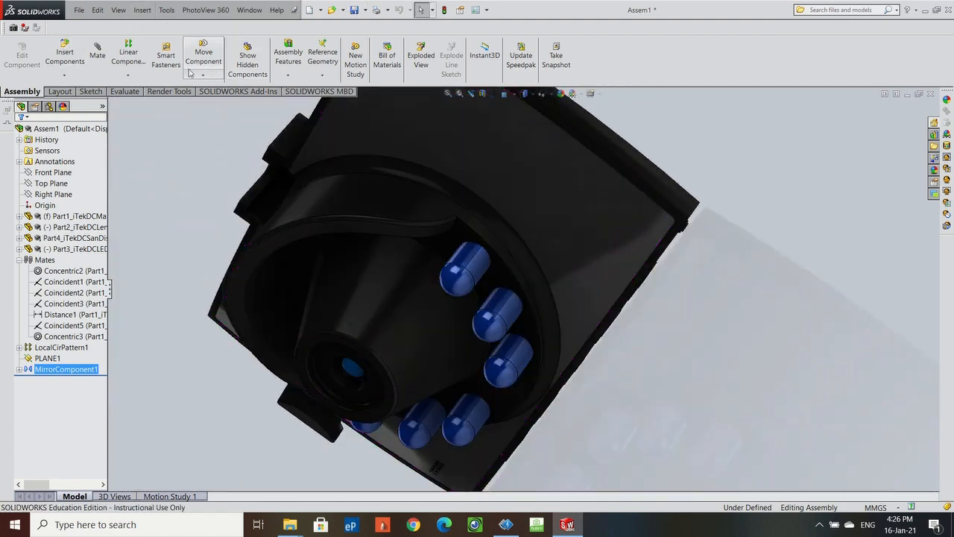
Save the assembly in the Part A folder as PartA_iTekDCAssembly1.
click(355, 9)
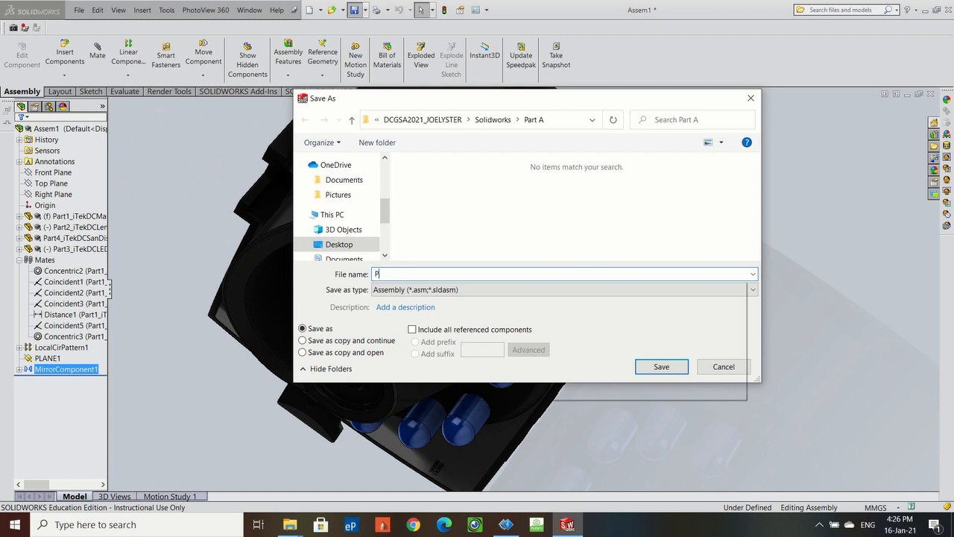
text(Part)
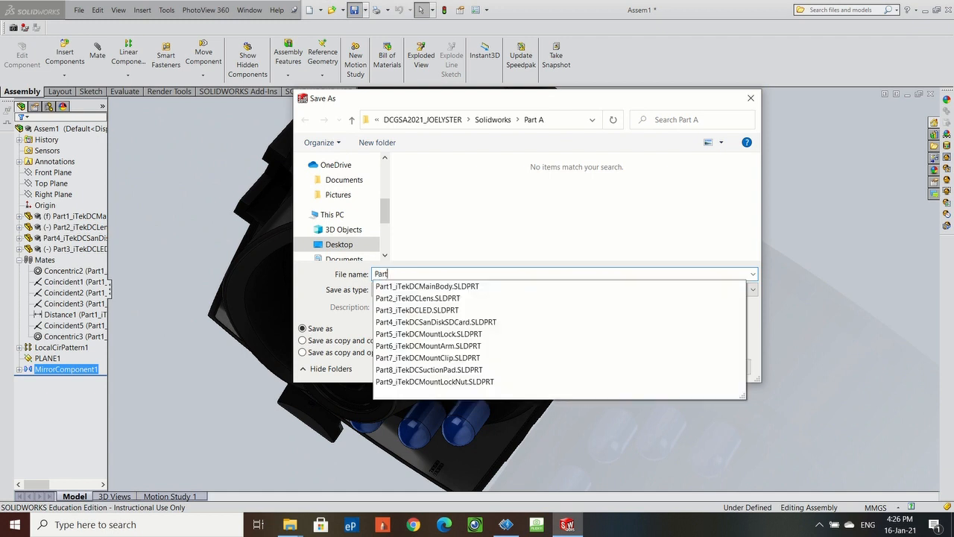
text(A_iTekDCAssembly1)
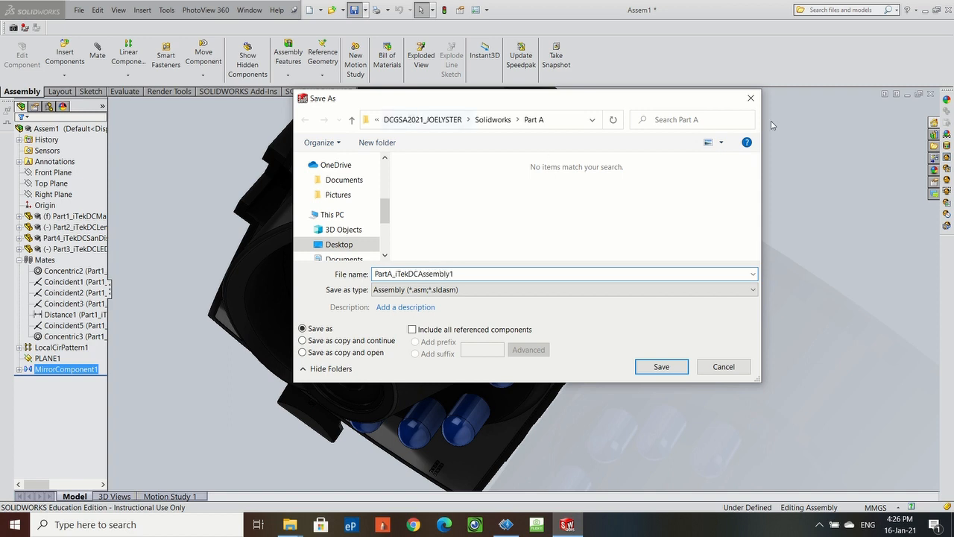
click(667, 368)
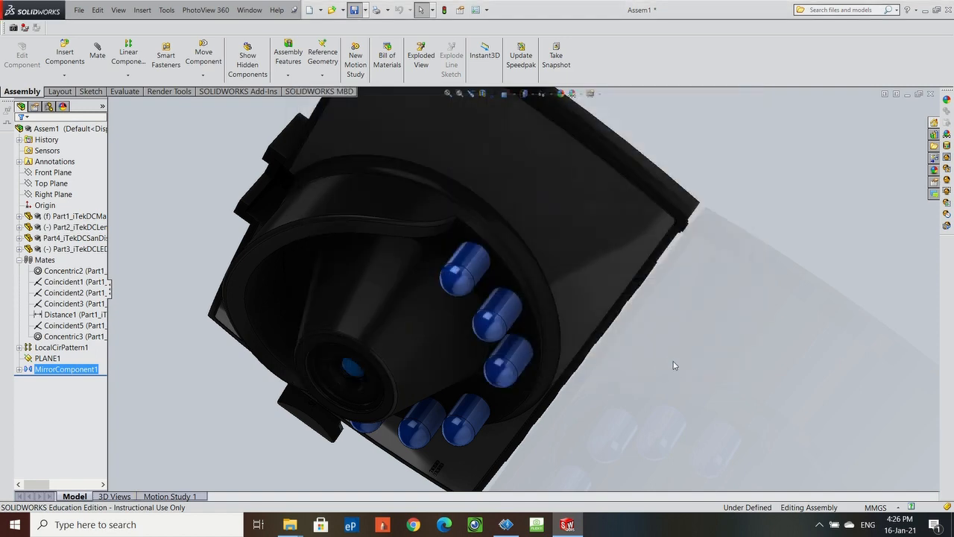
Insert the Part5_iTekDCMountLock component and place it above the camera body.
scroll(523, 330, up, 5)
middle_drag(523, 331, 591, 214)
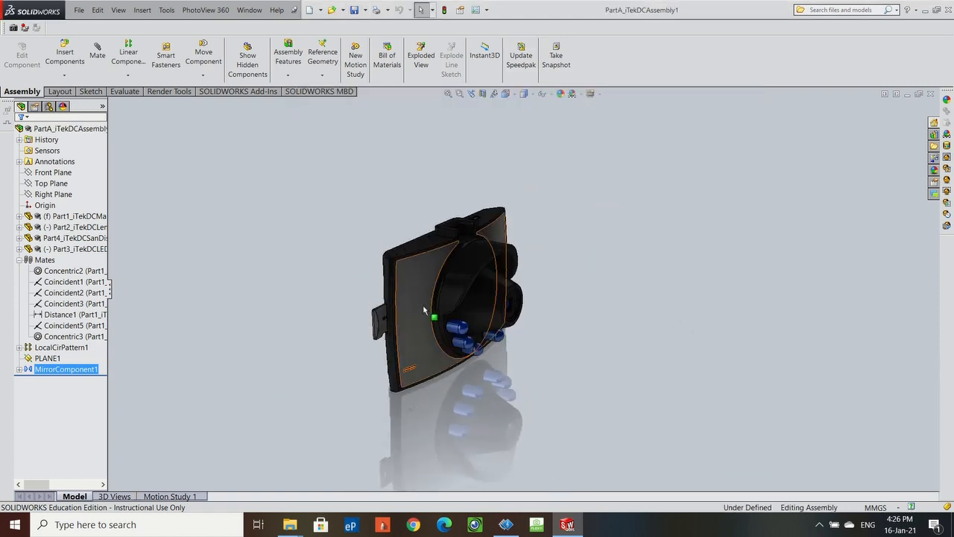
scroll(424, 311, down, 3)
middle_drag(539, 293, 516, 262)
scroll(515, 257, up, 6)
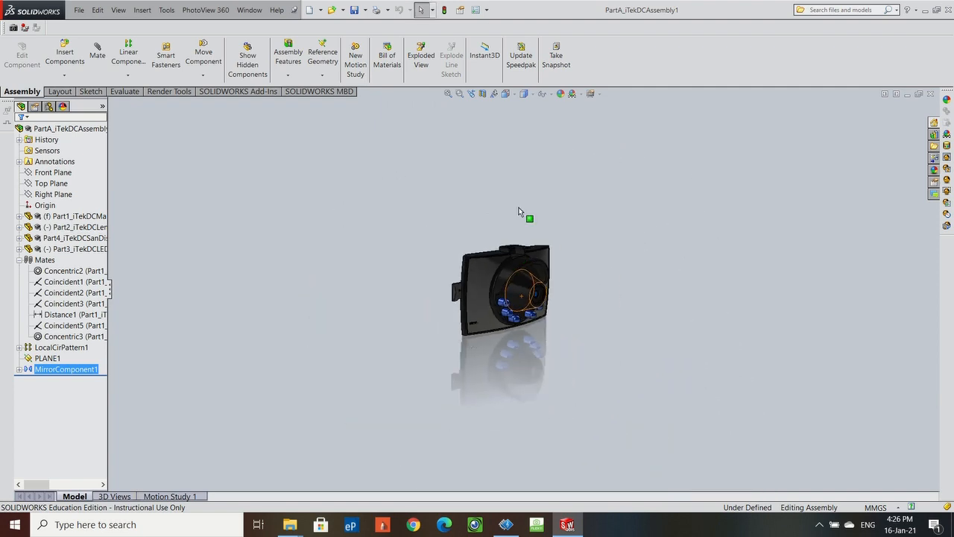
scroll(515, 237, down, 4)
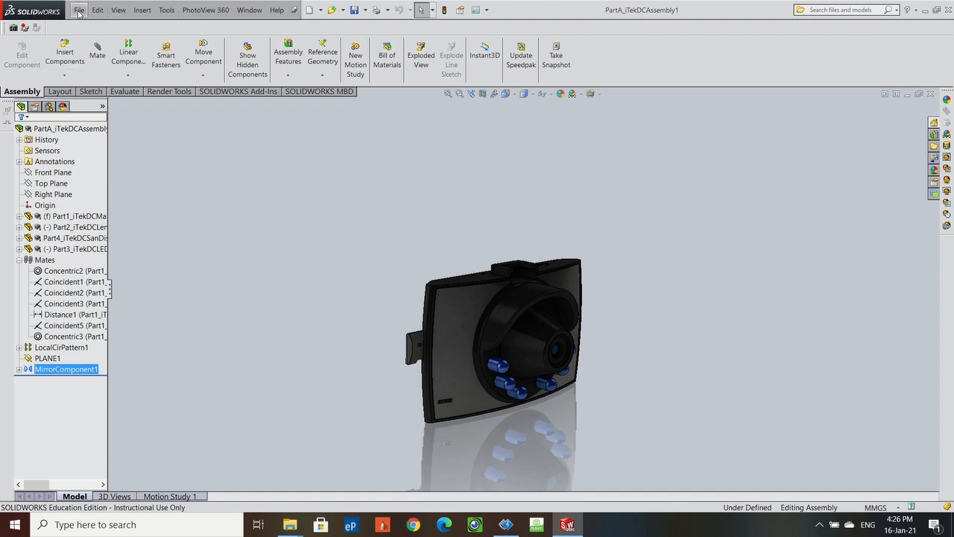
click(79, 57)
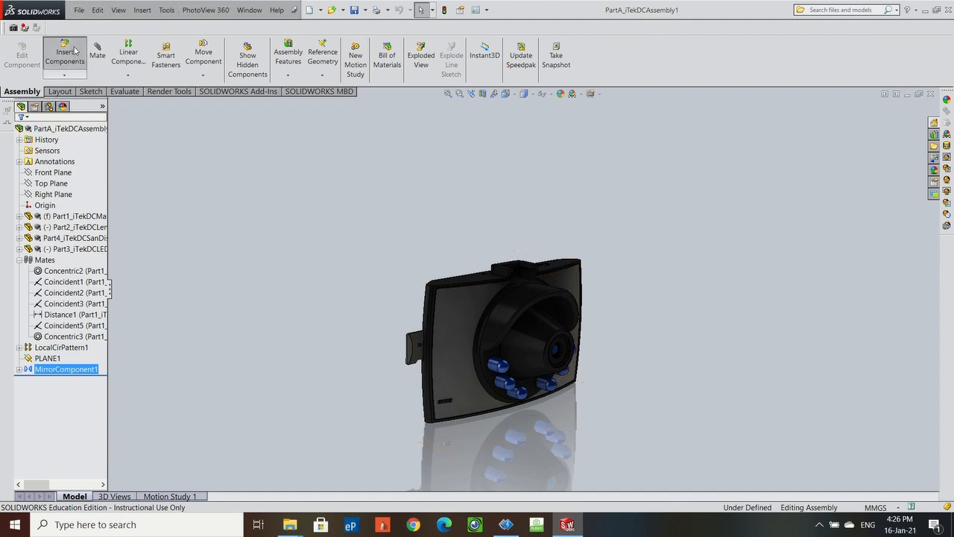
click(62, 360)
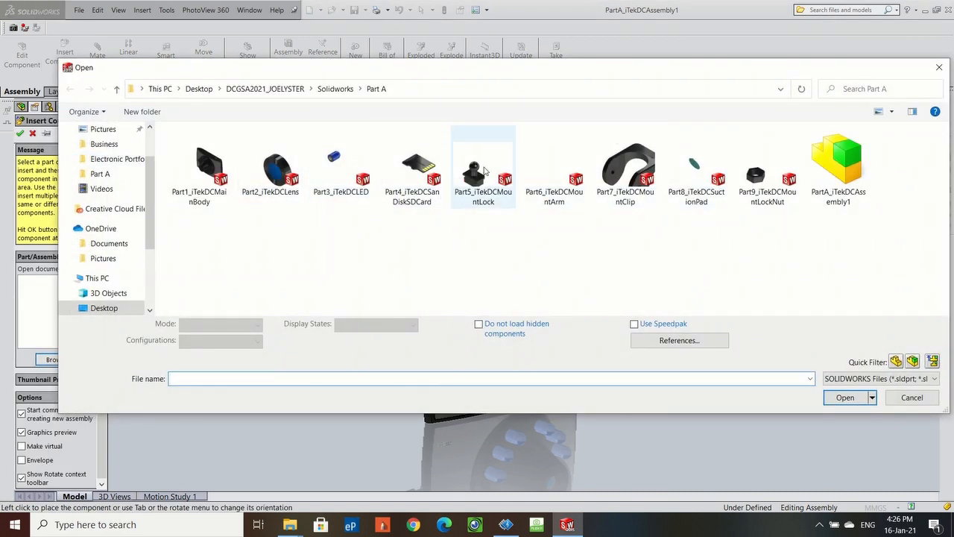
click(471, 187)
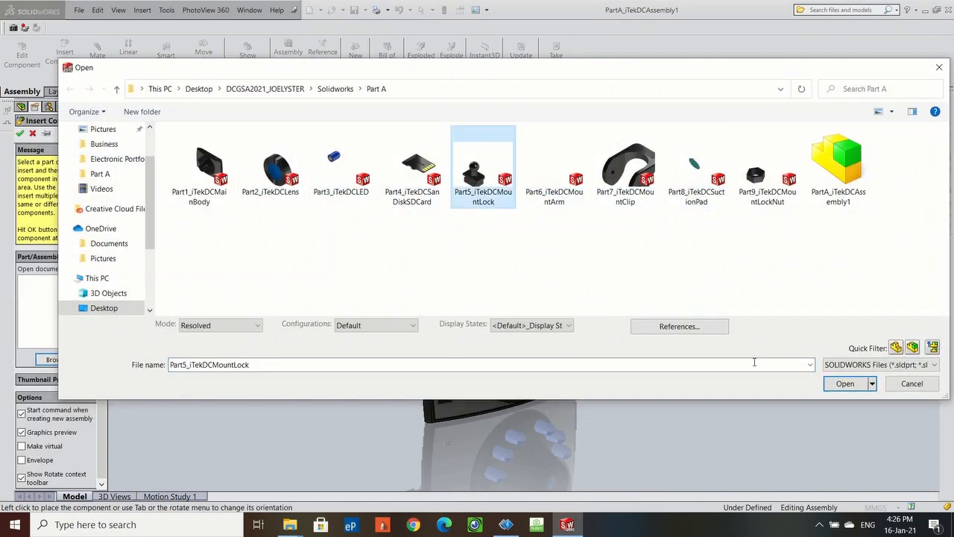
click(843, 385)
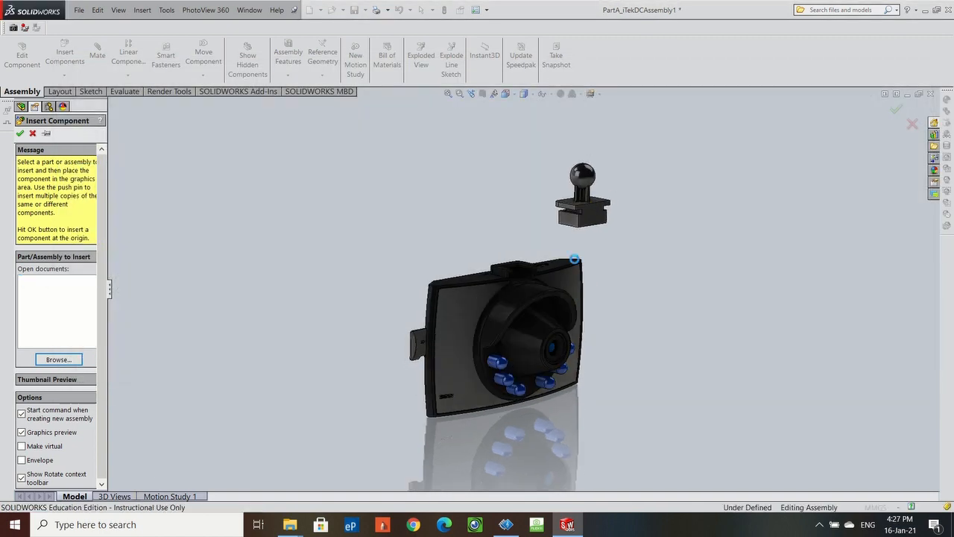
click(574, 259)
Add a coincident mate between the mount lock's bottom face and the floor of the mount slot on the main body.
scroll(572, 243, down, 5)
click(409, 386)
middle_drag(682, 339, 691, 243)
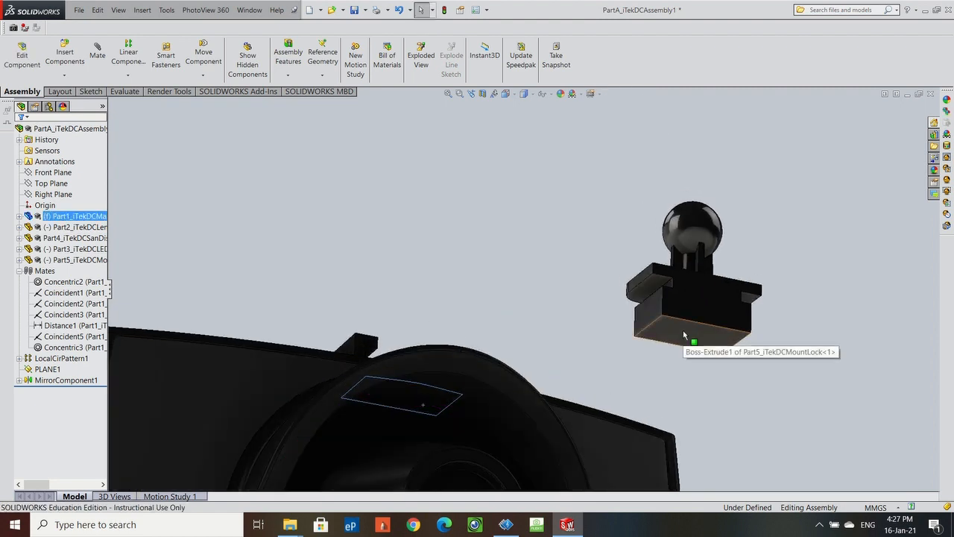
ctrl+click(684, 332)
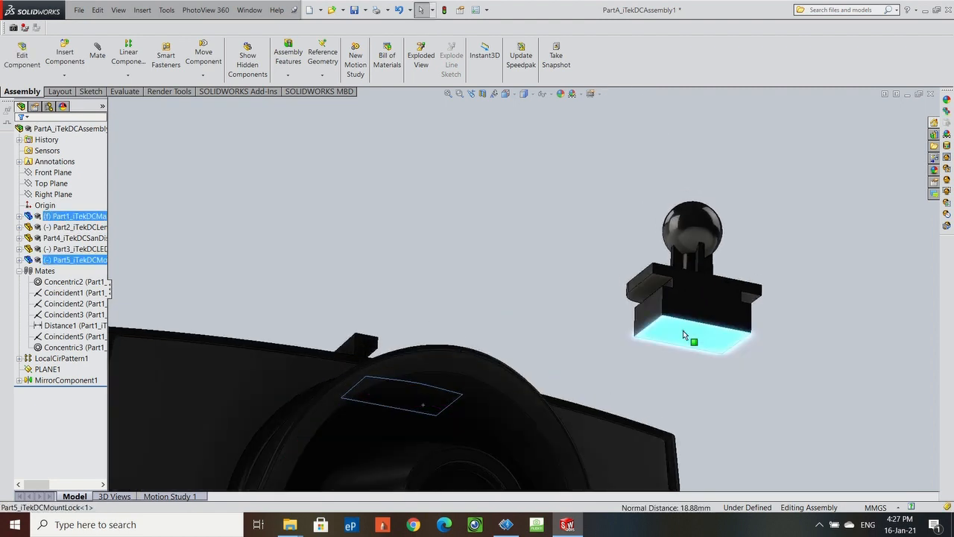
click(97, 51)
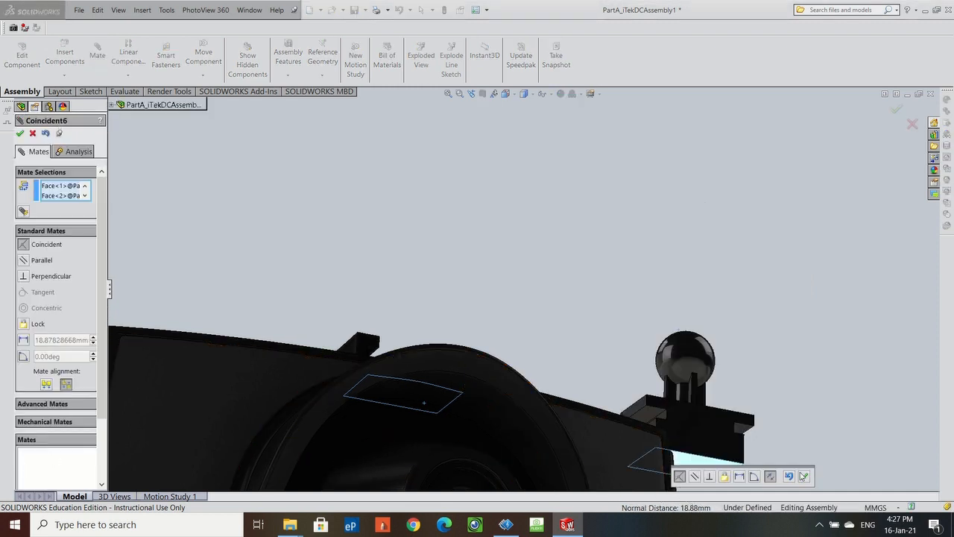
click(802, 477)
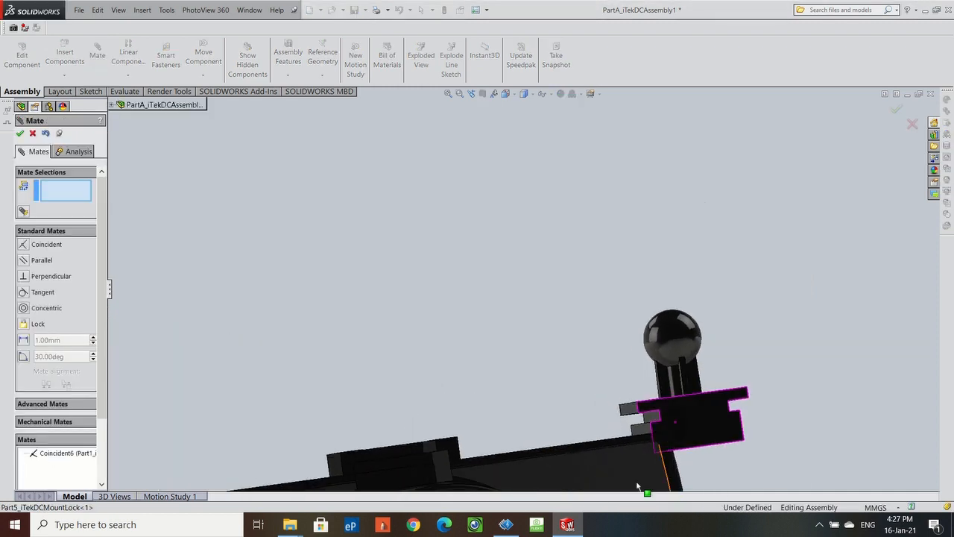
Add a coincident mate between the mount lock's screen-side face and the rear wall of the main body's mount slot.
click(388, 485)
middle_drag(396, 487, 181, 338)
click(181, 338)
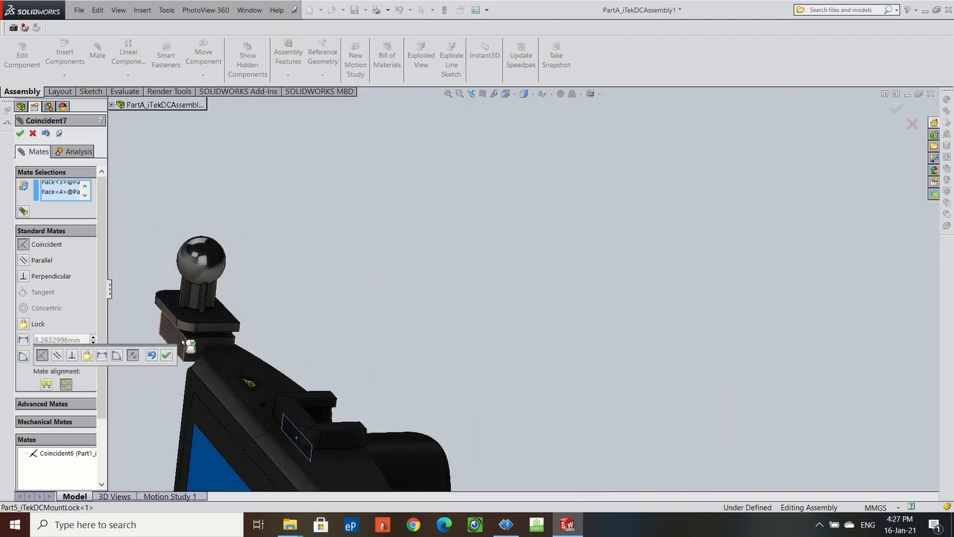
click(166, 355)
Mate the mount lock's side face coincident with the slot's inner side wall, finish mating and test whether the mount lock still moves.
middle_drag(495, 361, 464, 393)
click(428, 364)
scroll(631, 301, down, 3)
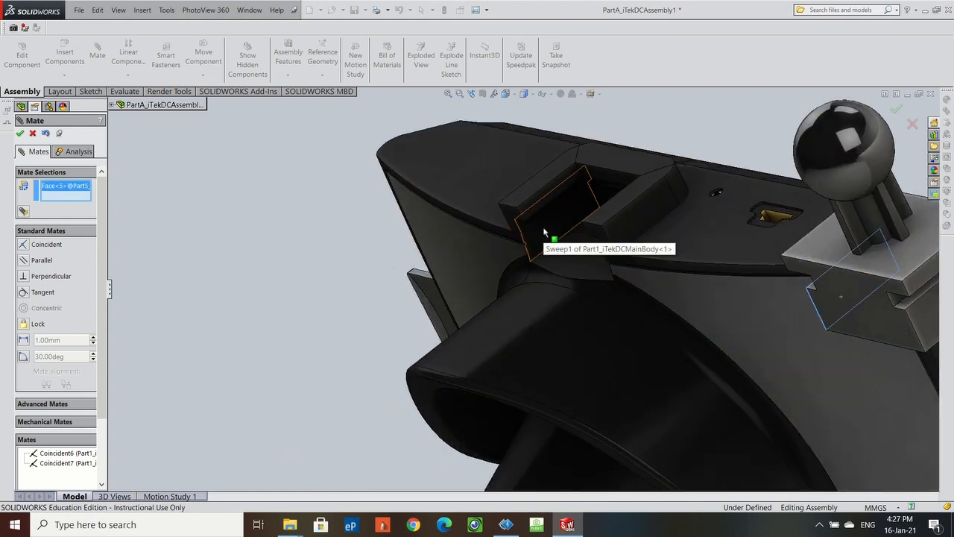
click(544, 232)
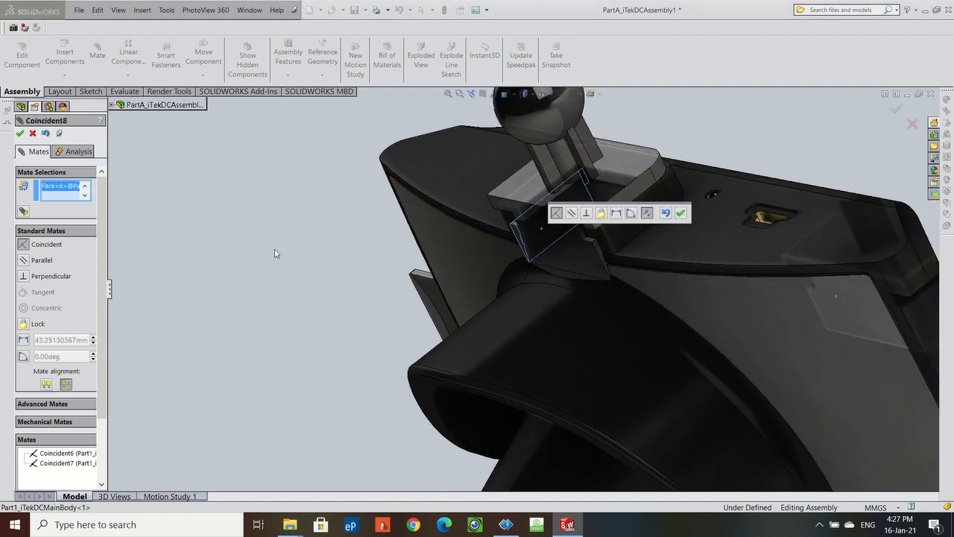
click(20, 134)
middle_drag(268, 247, 299, 182)
key(f)
mouse_move(426, 263)
middle_down()
mouse_move(466, 226)
mouse_move(435, 273)
middle_up()
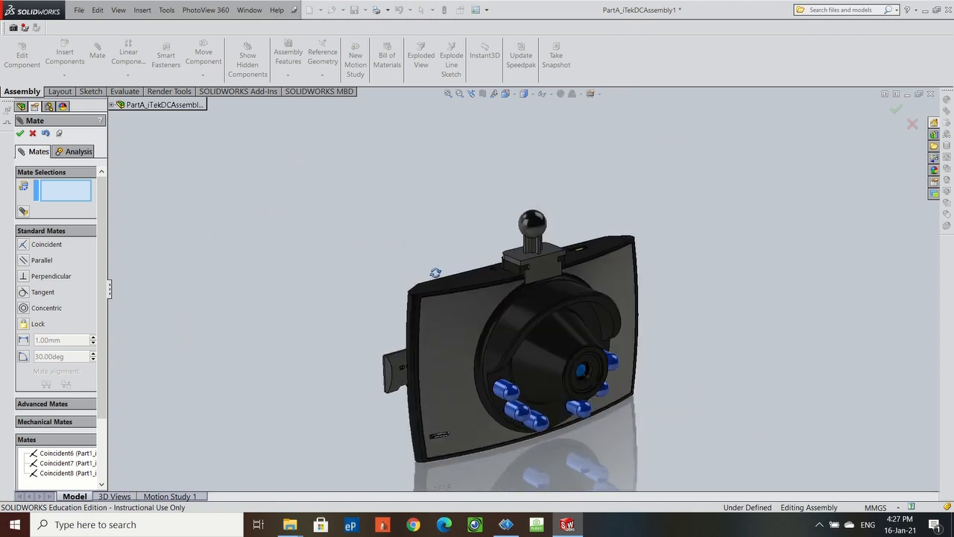
click(20, 134)
drag(531, 223, 552, 237)
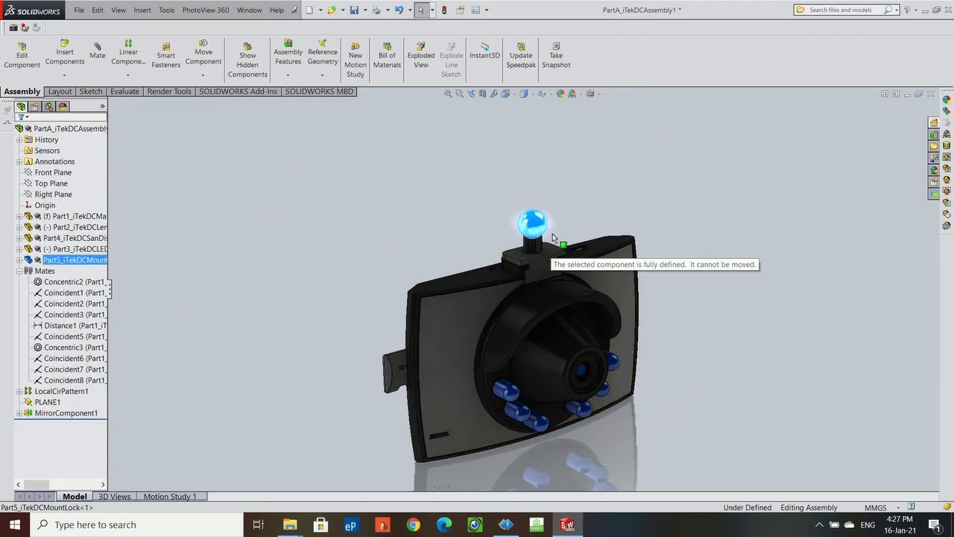
click(377, 196)
Insert the Part6_iTekDCMountArm component and place it above the mount lock's ball.
scroll(446, 245, up, 2)
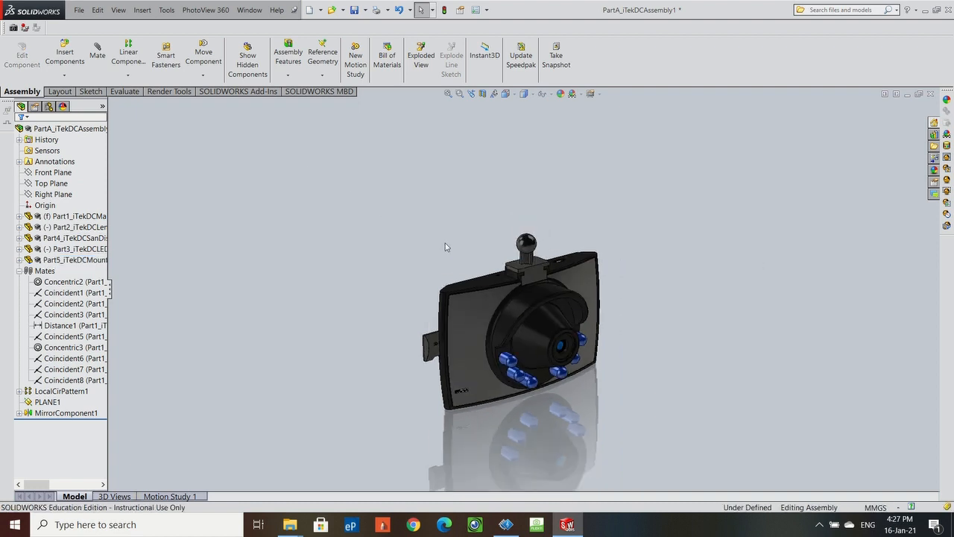
click(65, 52)
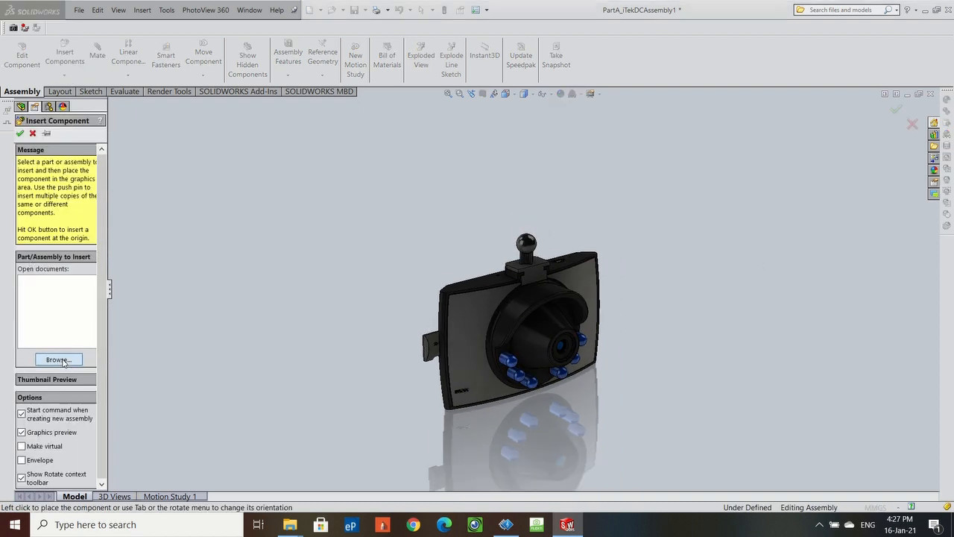
click(60, 359)
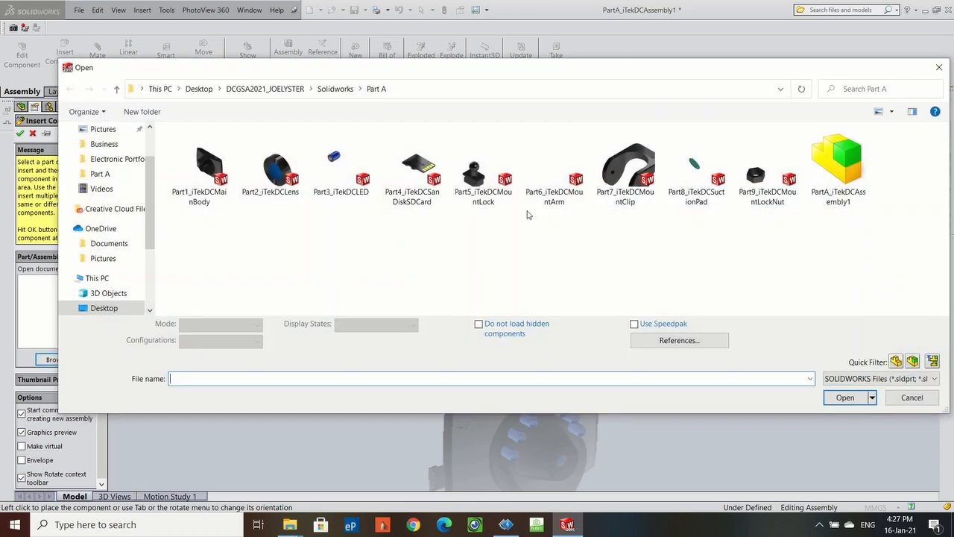
click(564, 170)
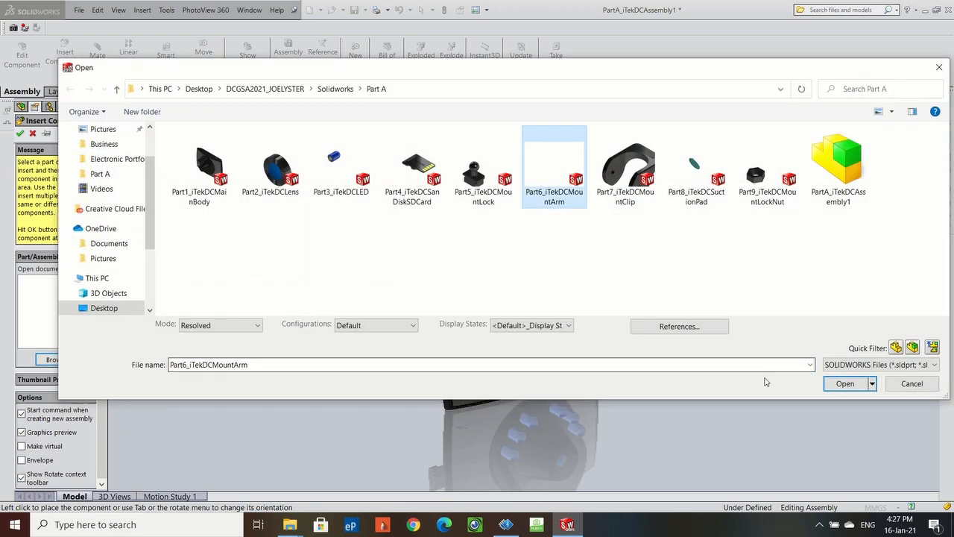
click(845, 383)
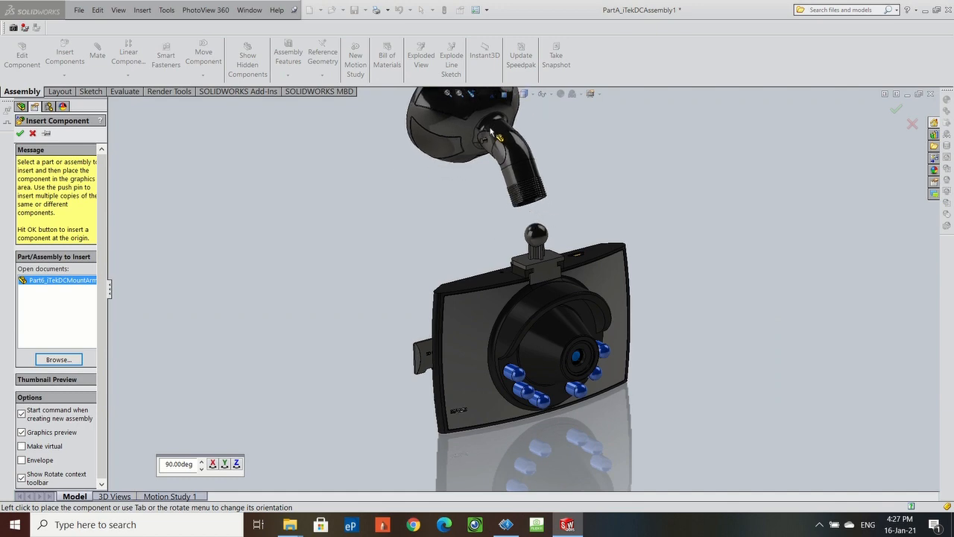
click(462, 139)
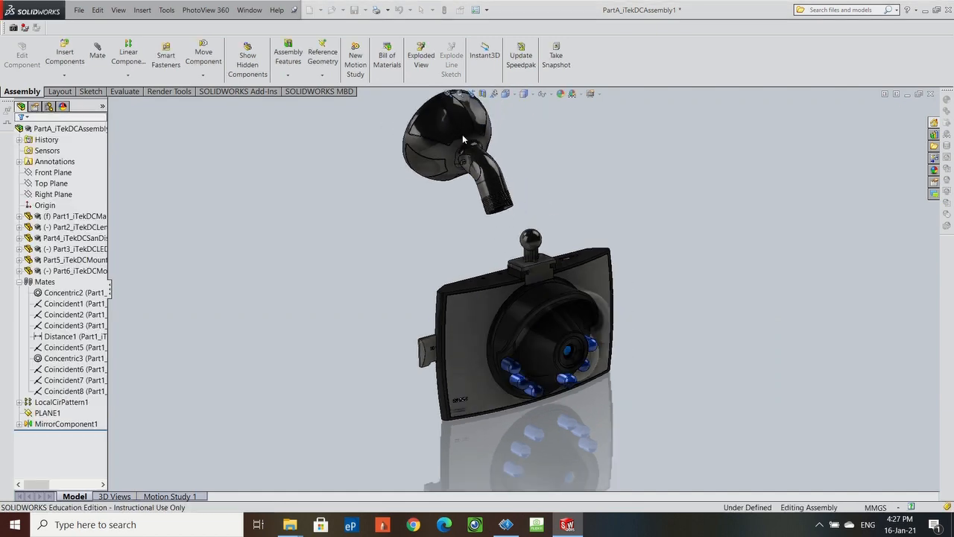
Examine the mount arm's suction cup, side pins and threaded end from several directions.
scroll(462, 135, down, 10)
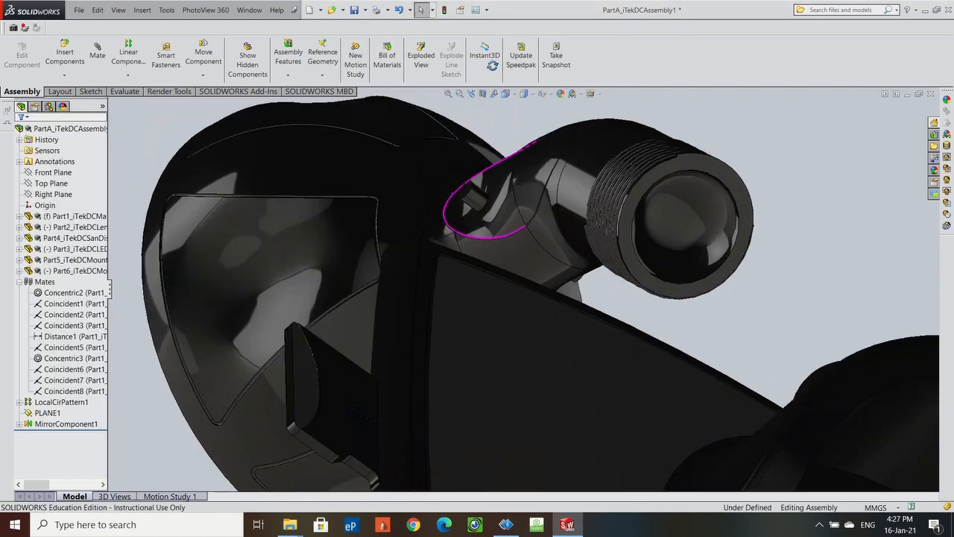
middle_drag(492, 65, 526, 182)
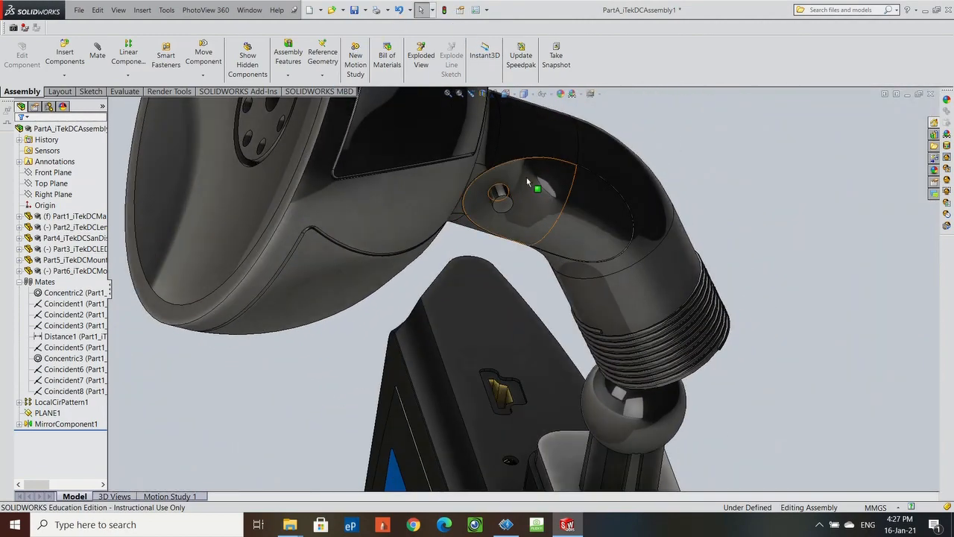
scroll(517, 205, up, 5)
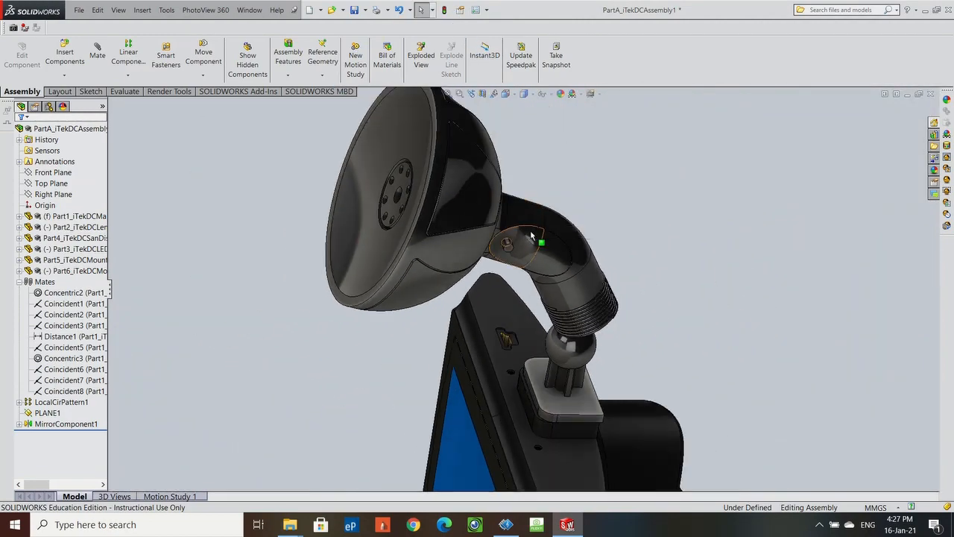
middle_drag(532, 240, 486, 206)
scroll(375, 208, down, 6)
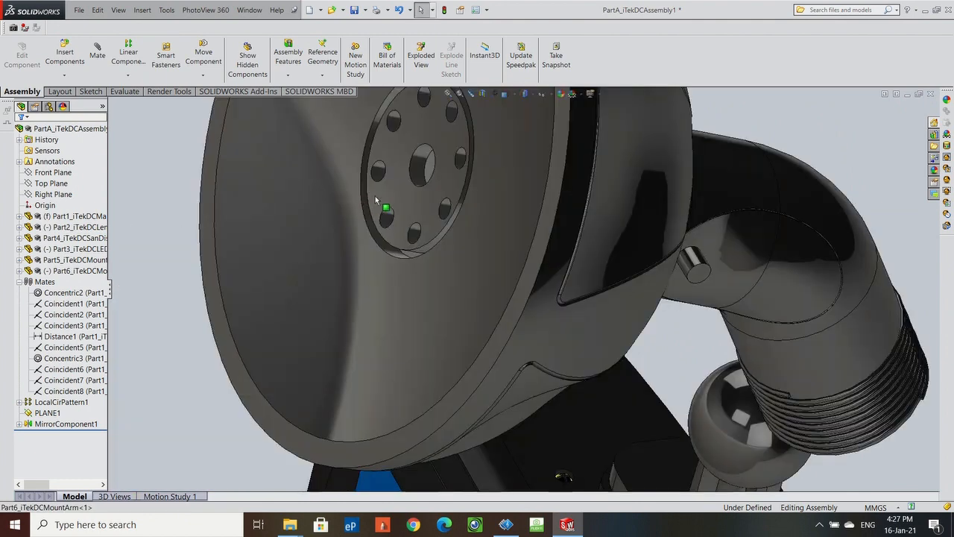
scroll(461, 175, up, 10)
middle_drag(485, 241, 461, 262)
scroll(555, 357, down, 2)
middle_drag(554, 358, 575, 417)
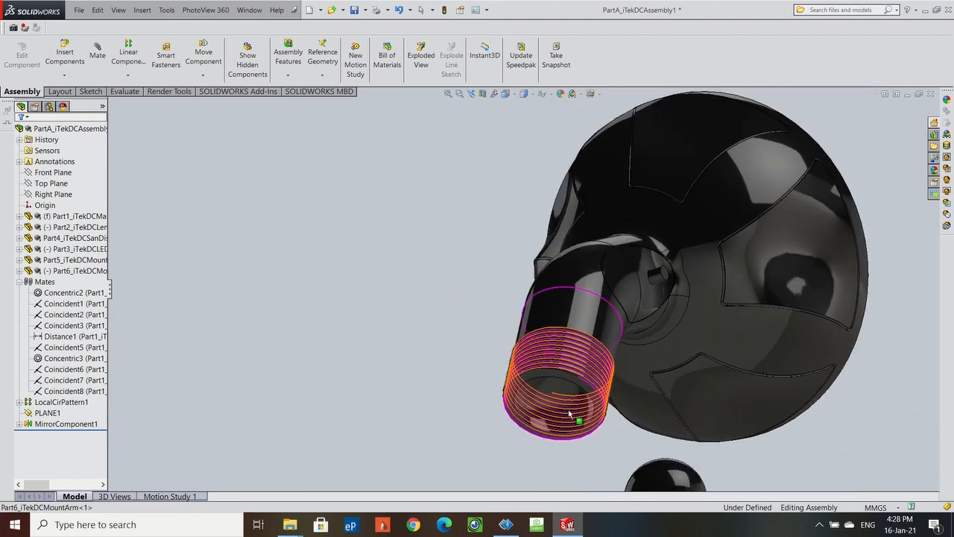
Identify the spherical socket face inside the mount arm's threaded end and the matching ball face on the mount lock.
scroll(576, 415, down, 4)
middle_drag(541, 340, 551, 282)
click(569, 359)
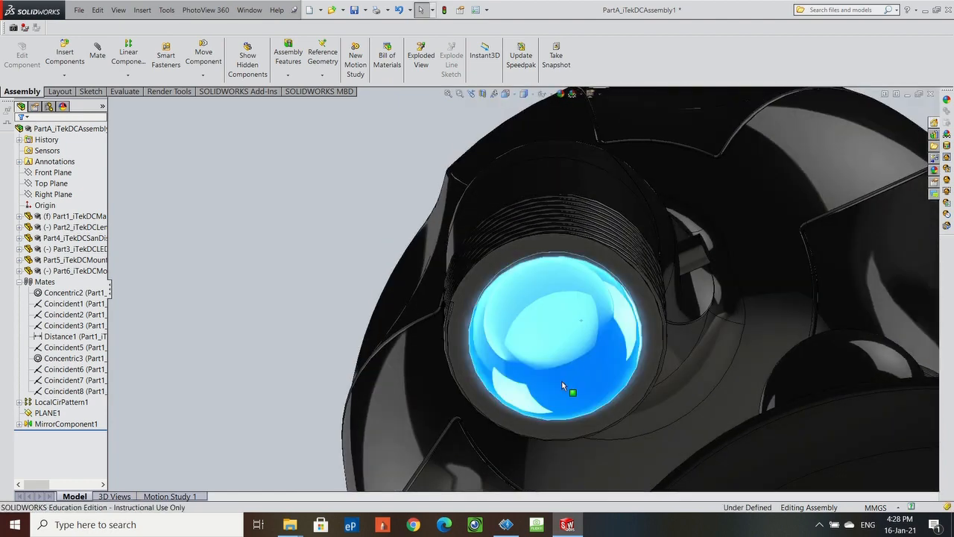
scroll(431, 285, up, 5)
middle_drag(431, 283, 430, 331)
scroll(687, 435, up, 3)
click(663, 381)
scroll(659, 400, down, 3)
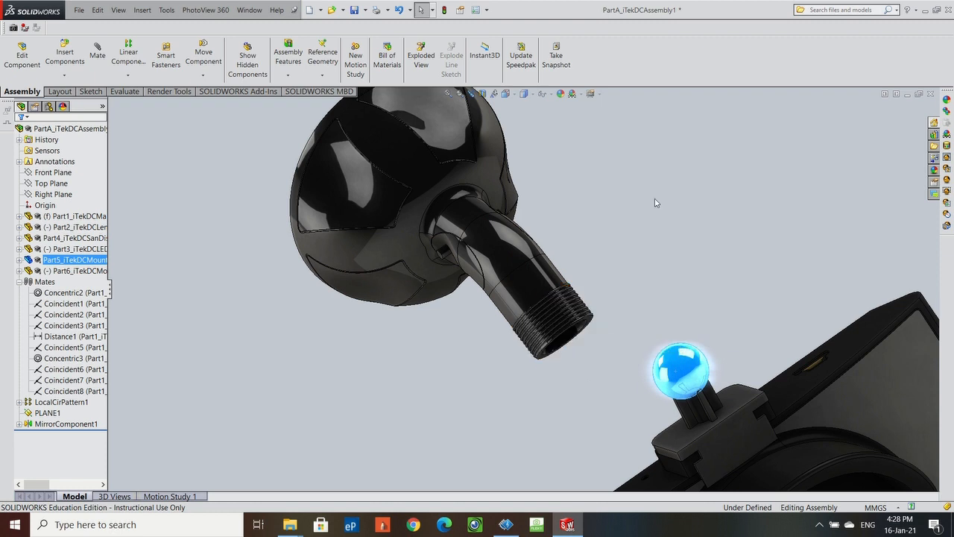
click(624, 300)
Add a concentric mate between the mount arm's spherical socket face and the mount lock's ball.
middle_drag(624, 289, 617, 200)
click(560, 348)
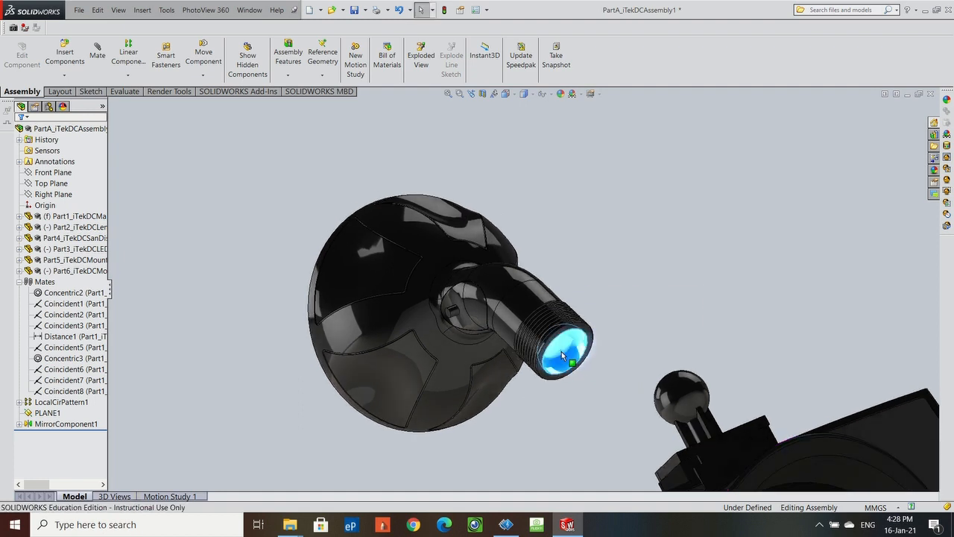
ctrl+click(680, 393)
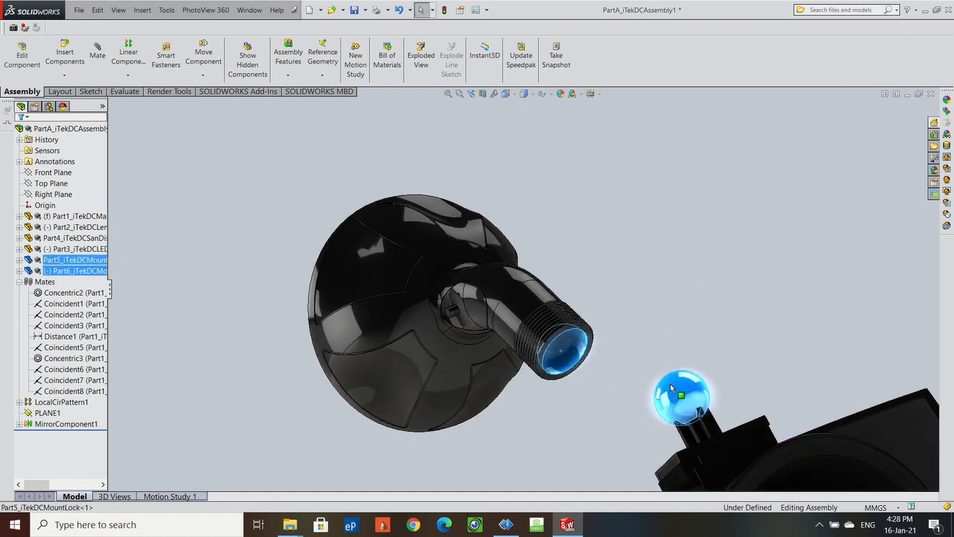
click(105, 55)
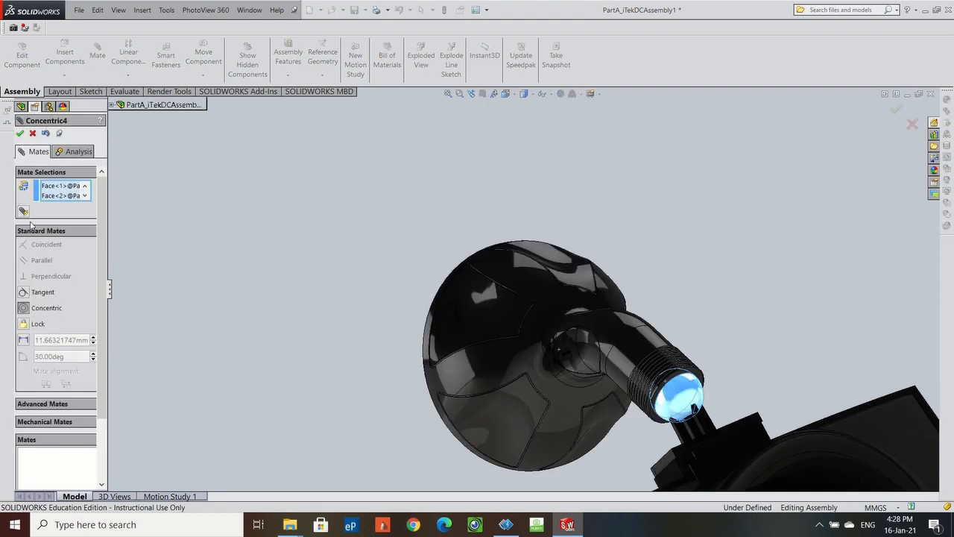
click(23, 134)
Swing the mount arm around the mount lock's ball to test its movement, bringing the suction cup above the camera.
mouse_move(492, 290)
mouse_down()
mouse_move(598, 215)
mouse_move(456, 300)
mouse_move(418, 149)
mouse_move(335, 164)
mouse_move(281, 155)
mouse_move(356, 118)
mouse_up()
scroll(696, 224, up, 5)
middle_drag(696, 224, 618, 228)
mouse_move(615, 265)
mouse_down()
mouse_move(630, 308)
mouse_move(646, 300)
mouse_move(638, 308)
mouse_up()
middle_drag(631, 320, 488, 392)
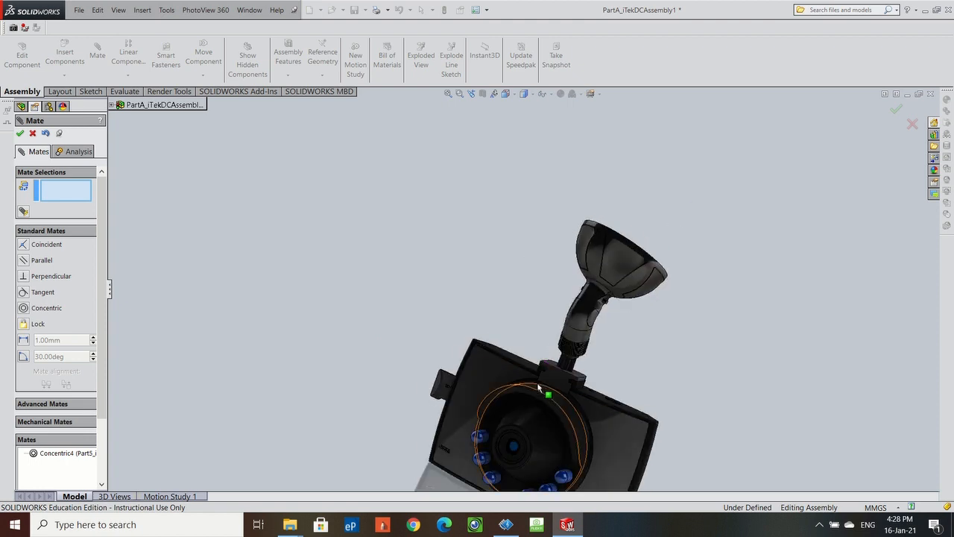
click(564, 378)
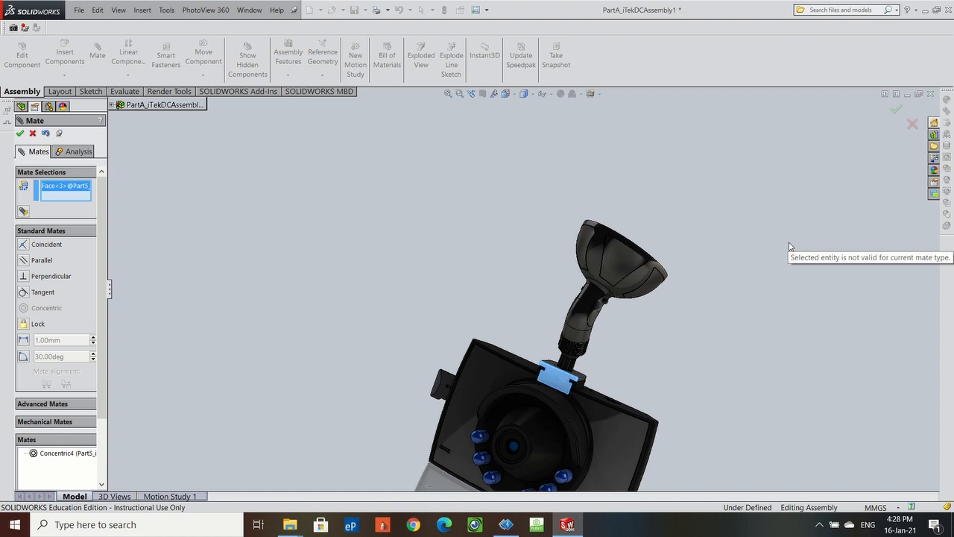
key(ctrl+8)
scroll(572, 118, up, 7)
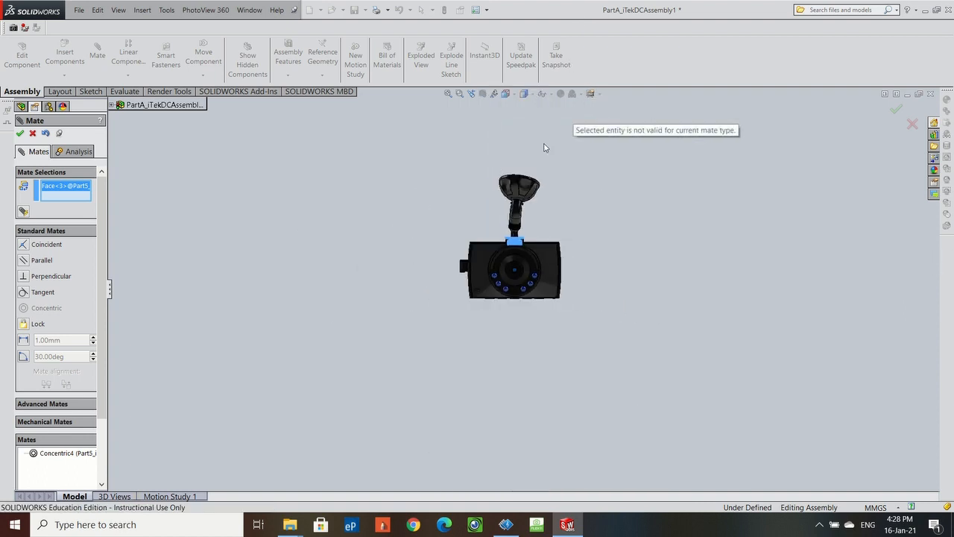
scroll(519, 192, down, 3)
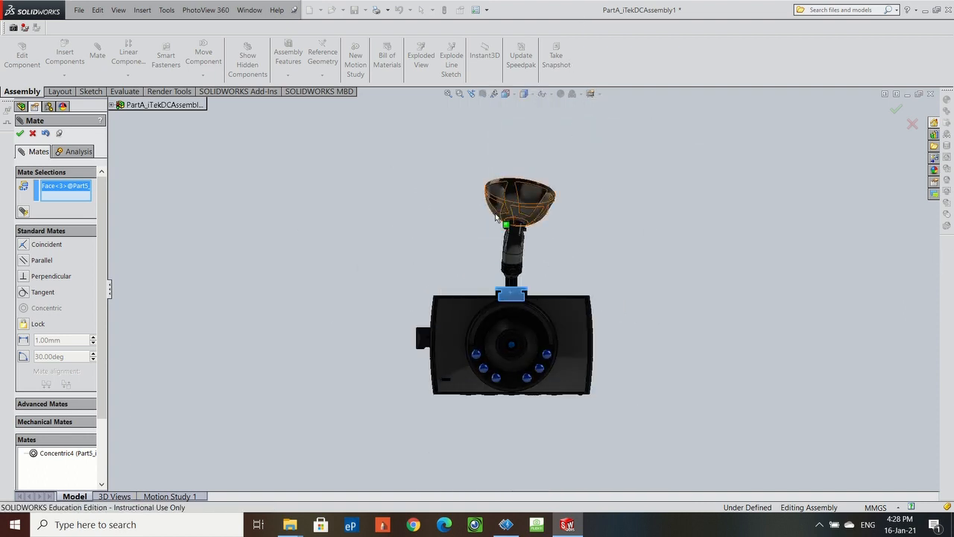
click(504, 201)
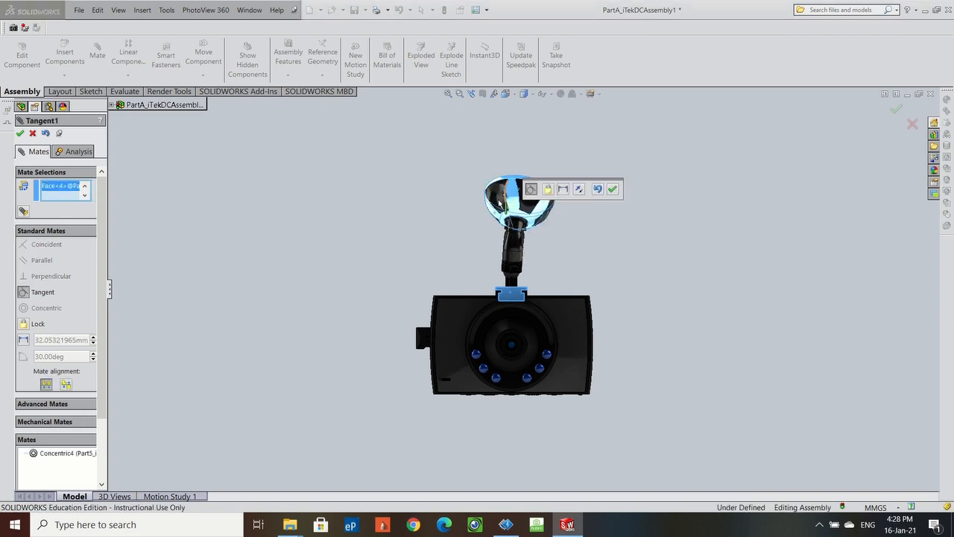
Swing the mount arm about the ball so it stands upright with the suction cup tilted towards the screen side.
drag(515, 202, 496, 210)
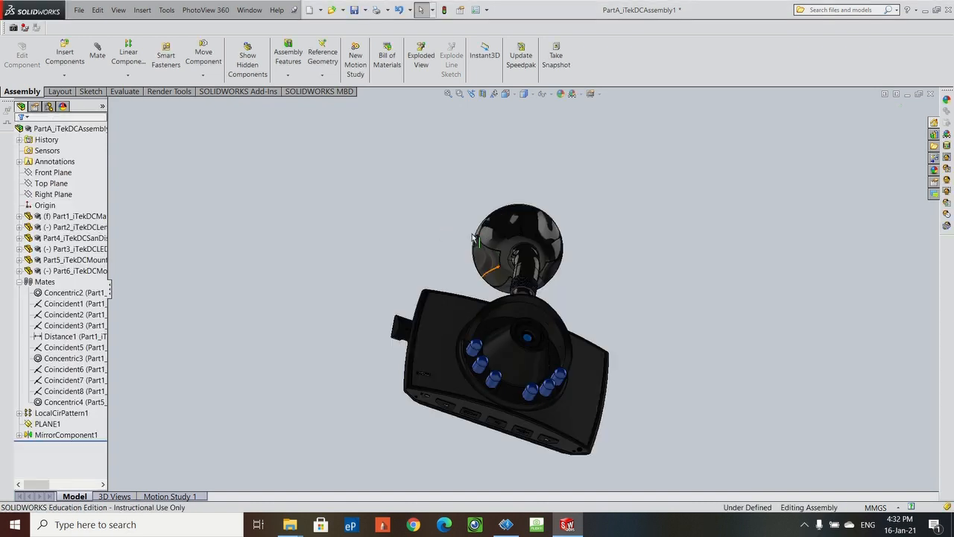
mouse_move(474, 235)
middle_down()
mouse_move(493, 381)
mouse_move(419, 387)
mouse_move(485, 366)
mouse_move(487, 306)
mouse_move(509, 310)
mouse_move(477, 235)
middle_up()
drag(476, 234, 541, 267)
scroll(512, 316, up, 5)
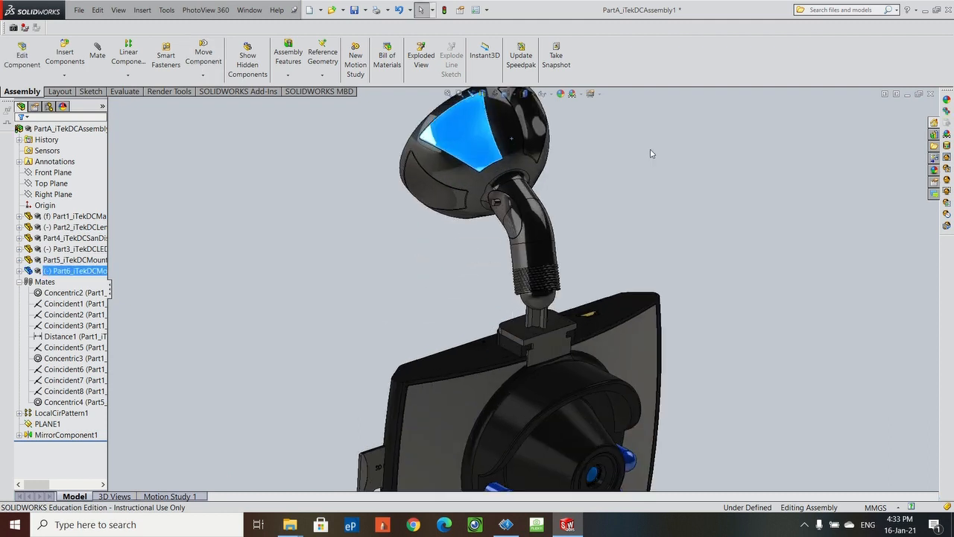
Add a parallel mate between the ring-shaped end face of the mount arm and the top face of the mount lock's base.
middle_drag(619, 190, 618, 141)
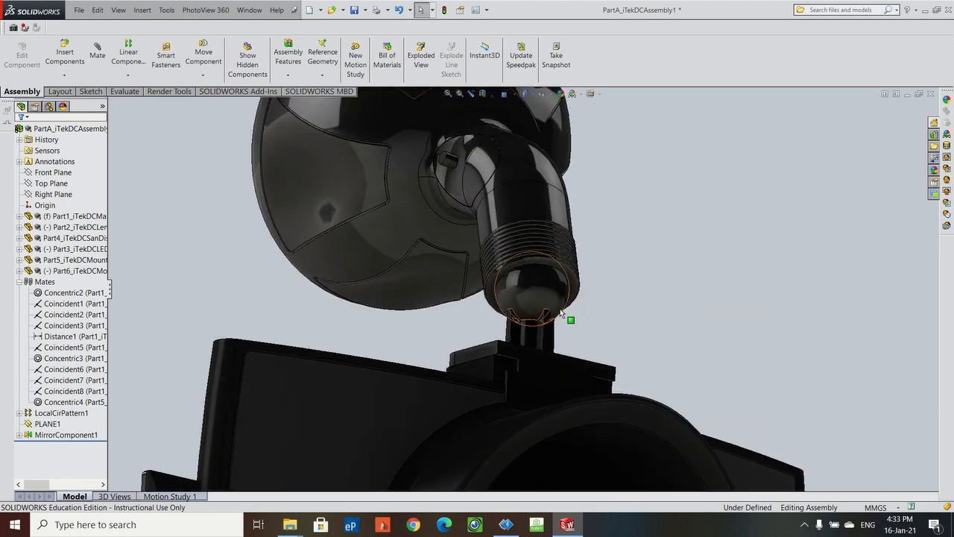
click(574, 288)
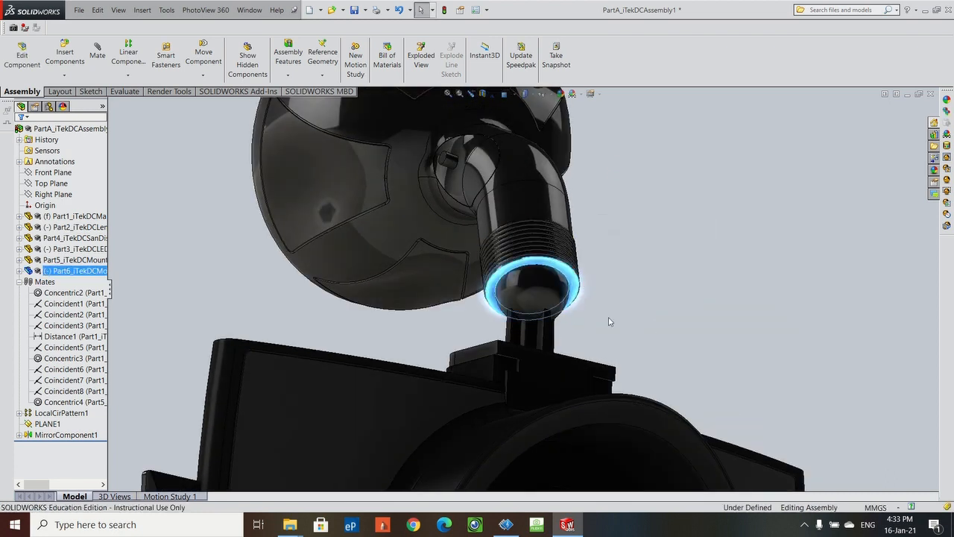
scroll(630, 286, down, 4)
middle_drag(631, 286, 609, 403)
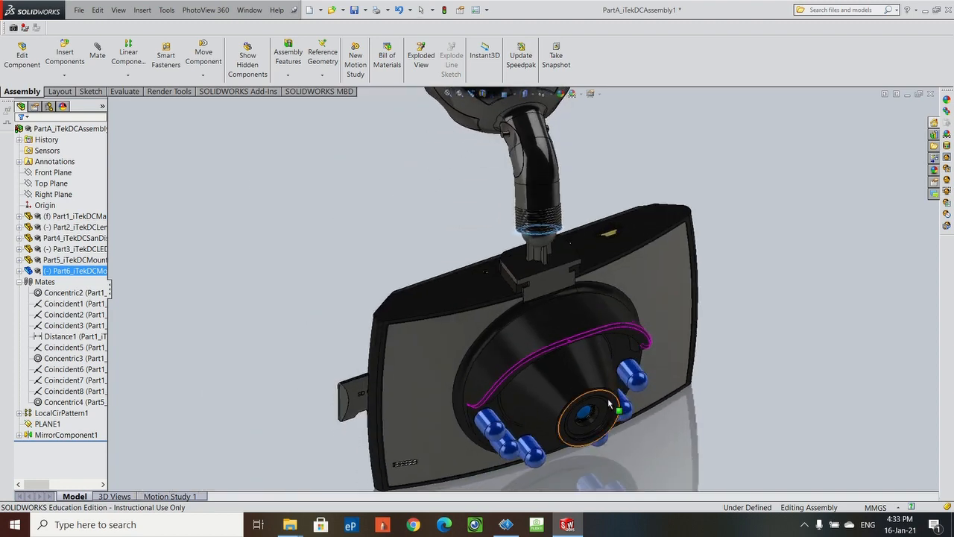
ctrl+click(559, 263)
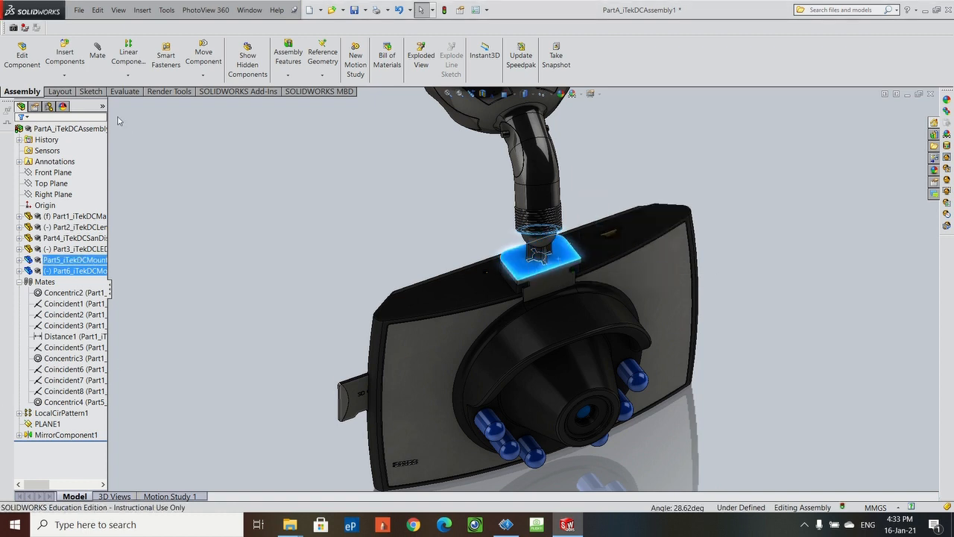
click(97, 59)
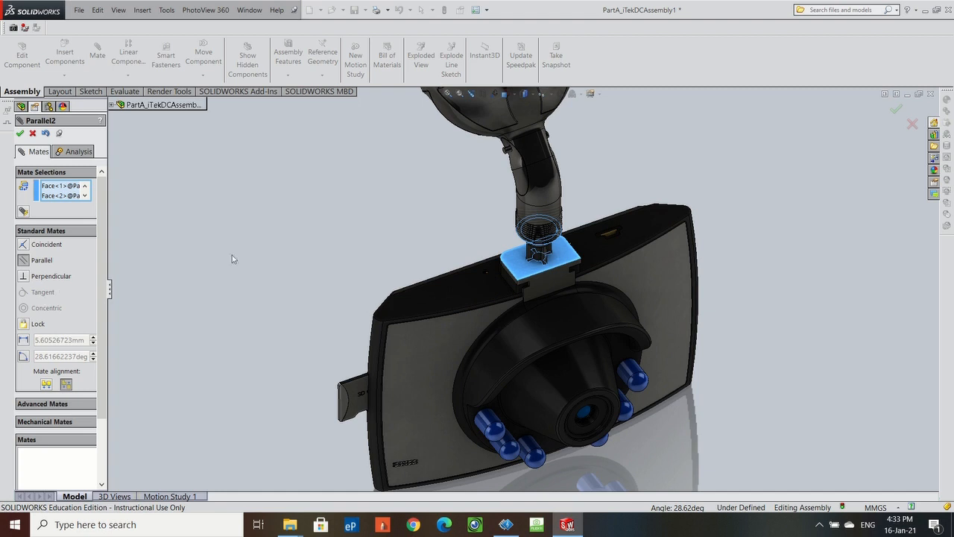
click(20, 132)
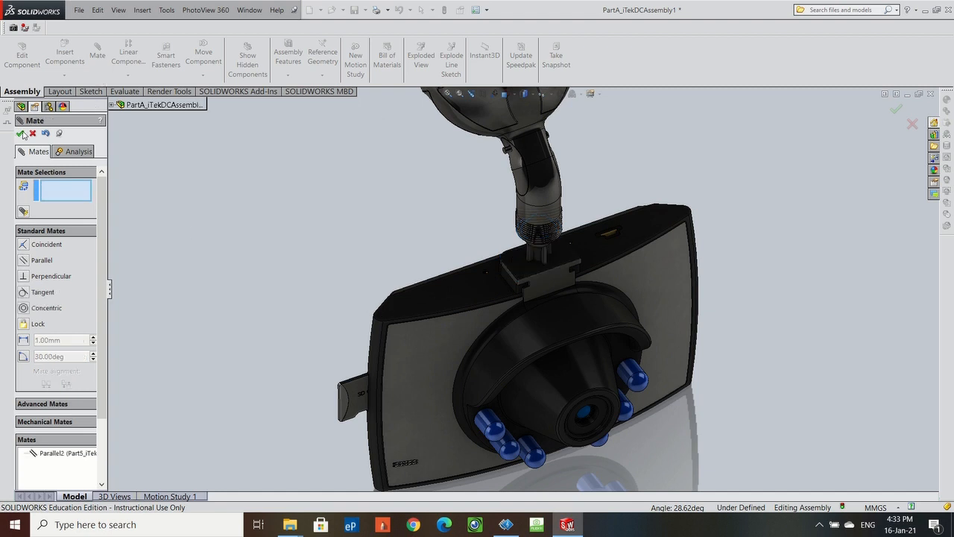
Add a parallel mate between the end face of the mount arm's side pin and the side face of the mount lock's base.
key(f)
drag(516, 214, 471, 217)
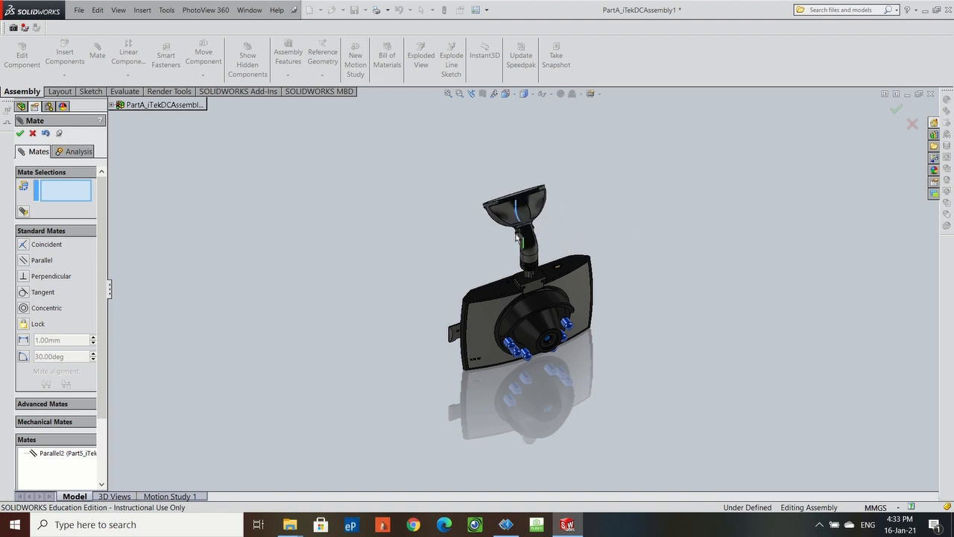
scroll(523, 242, down, 6)
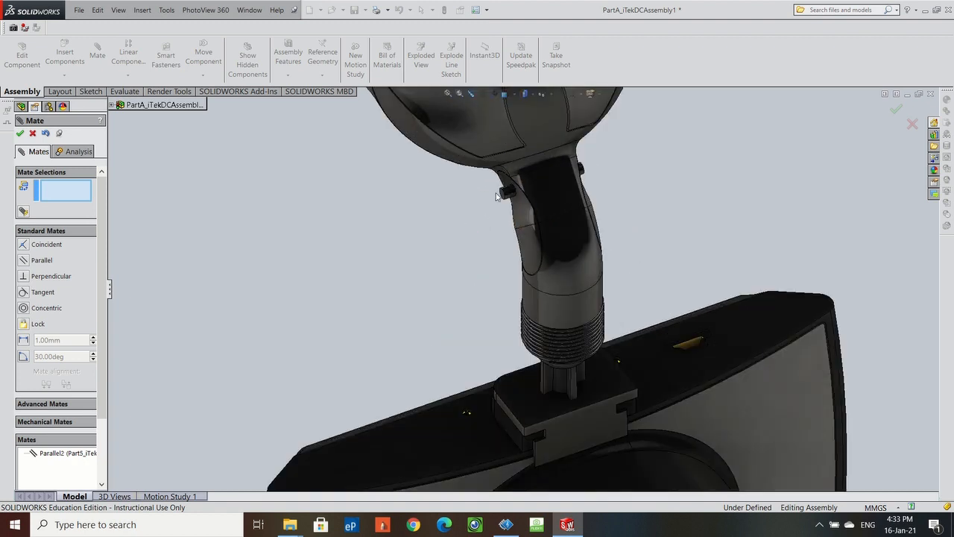
scroll(506, 198, down, 3)
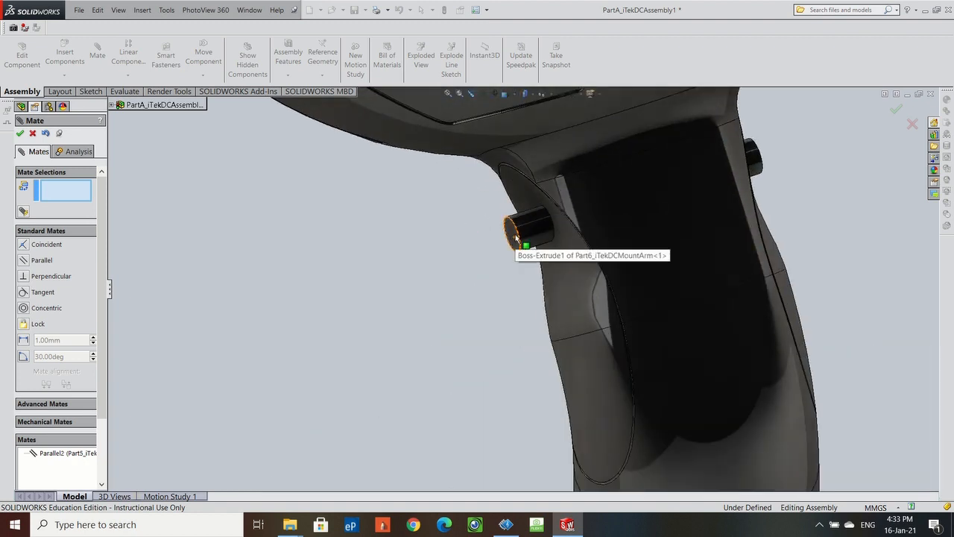
click(514, 237)
scroll(505, 277, up, 5)
scroll(574, 347, down, 5)
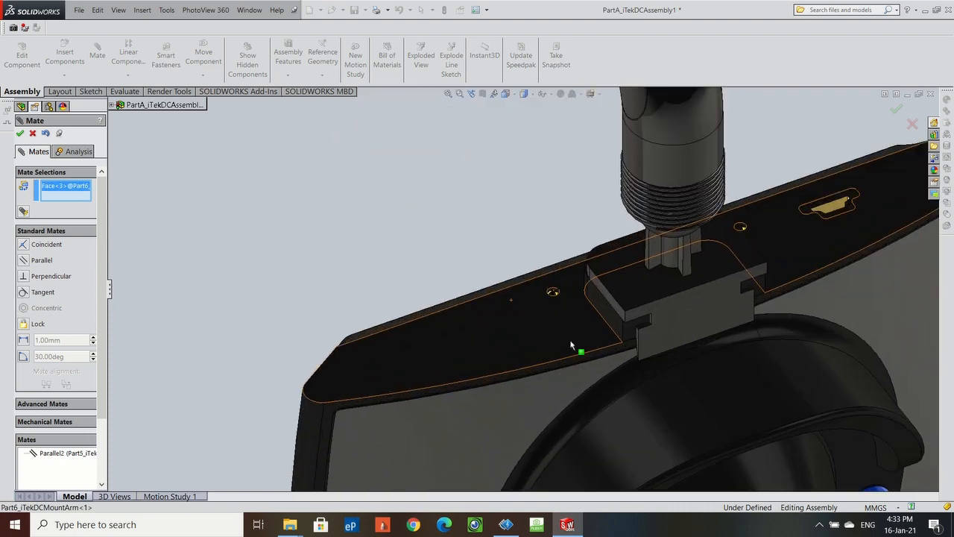
click(607, 300)
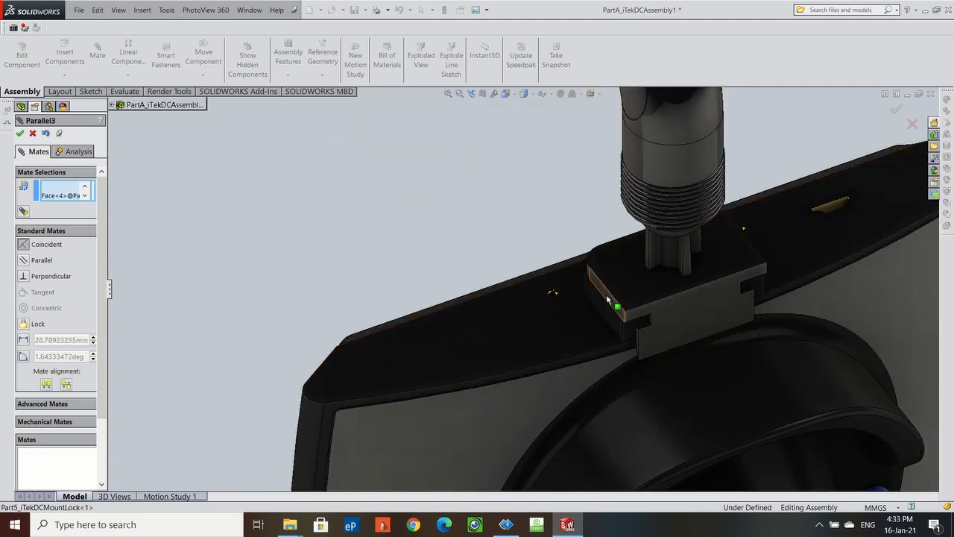
key(f)
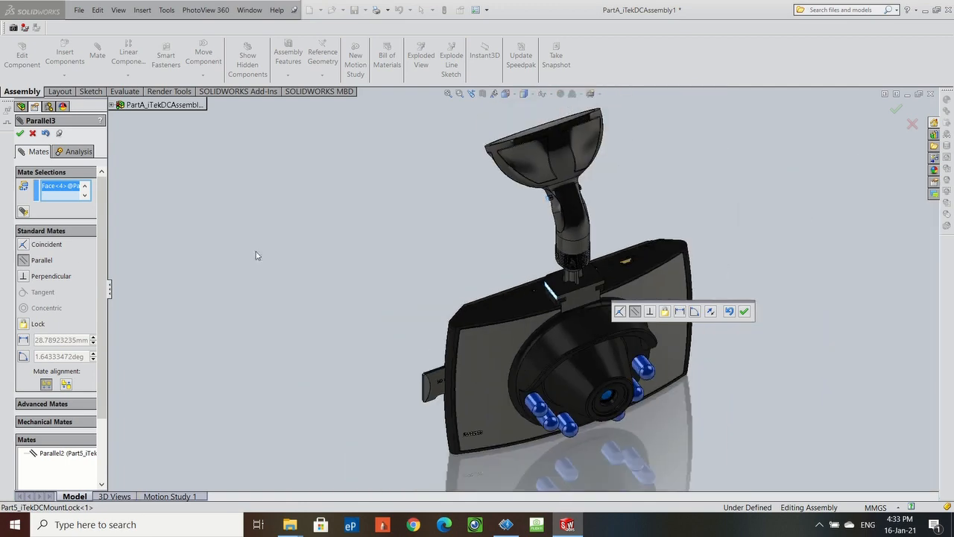
click(20, 134)
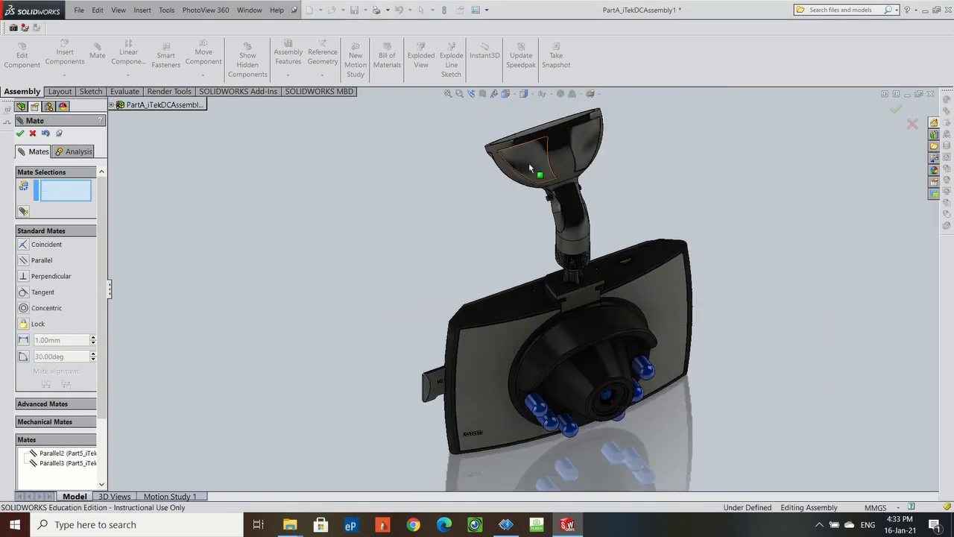
Finish mating the mount arm and save the assembly.
middle_drag(443, 200, 717, 258)
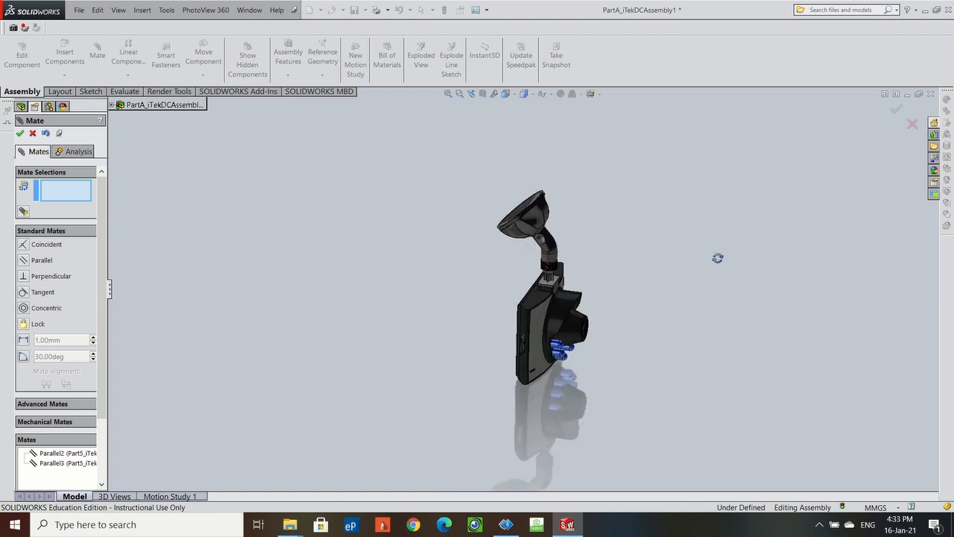
click(20, 134)
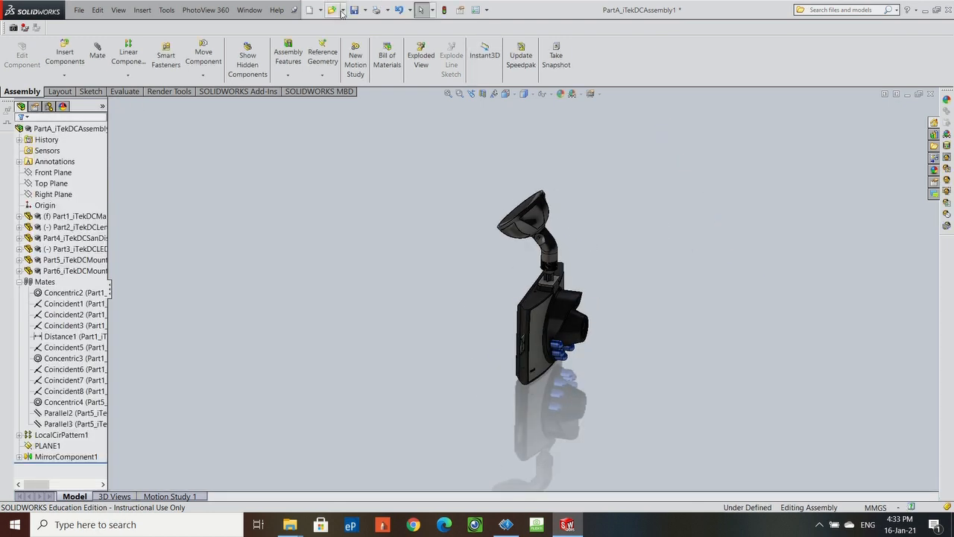
scroll(575, 226, down, 3)
middle_drag(539, 226, 503, 270)
scroll(503, 270, down, 3)
scroll(503, 271, up, 5)
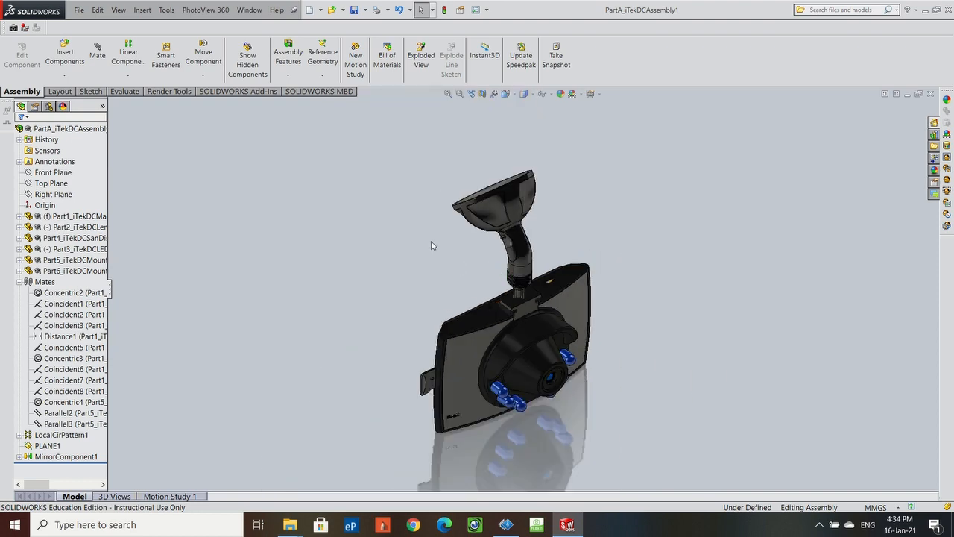
Insert the Part9_iTekDCMountLockNut component into the assembly and place it beside the suction cup.
key(alt+space)
key(Escape)
click(65, 56)
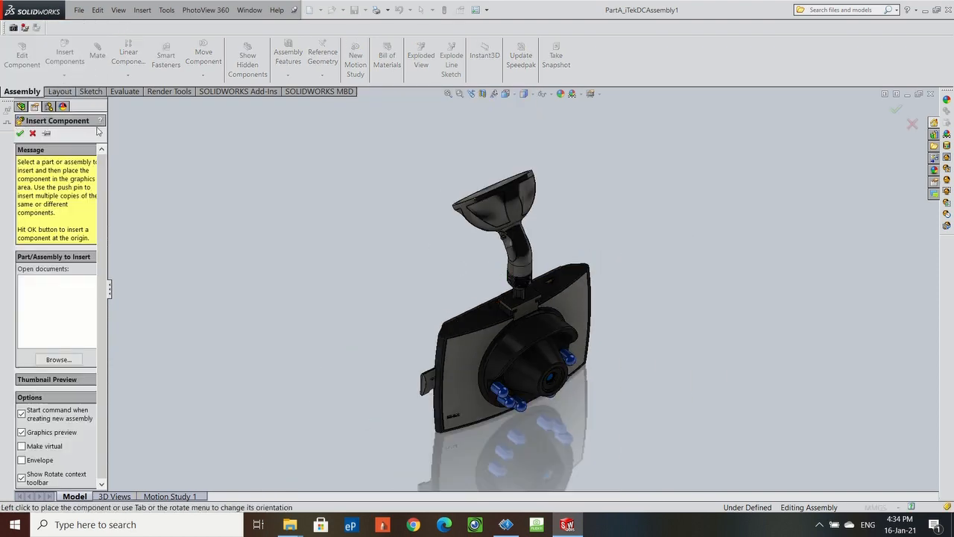
click(60, 359)
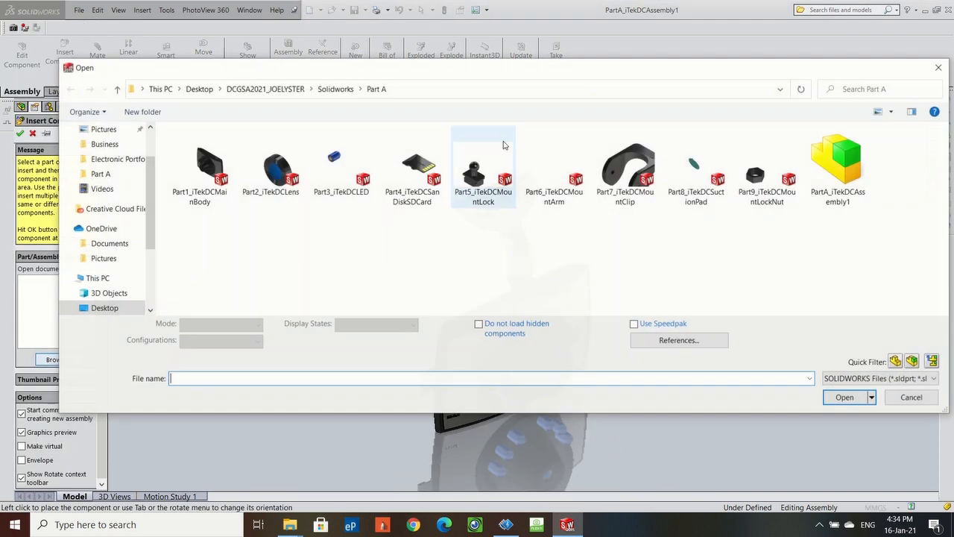
click(767, 173)
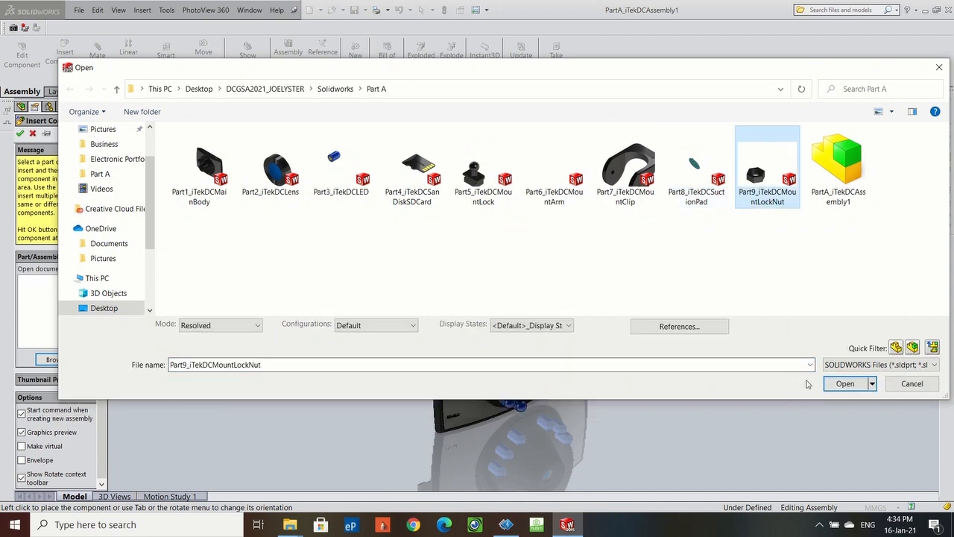
click(844, 397)
click(582, 225)
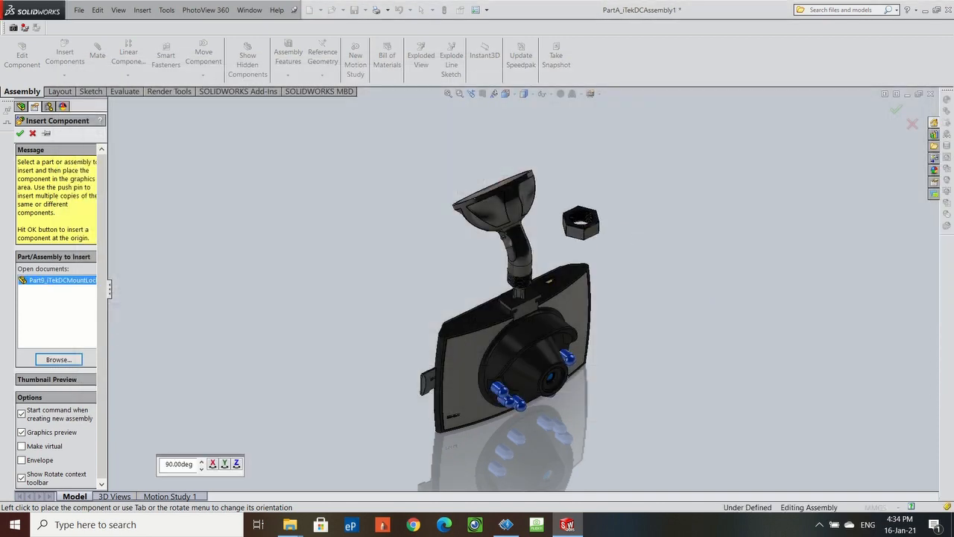
Add a concentric mate between the lock nut's threaded bore and the threaded cylindrical end of the mount arm.
scroll(607, 258, down, 2)
scroll(564, 212, down, 5)
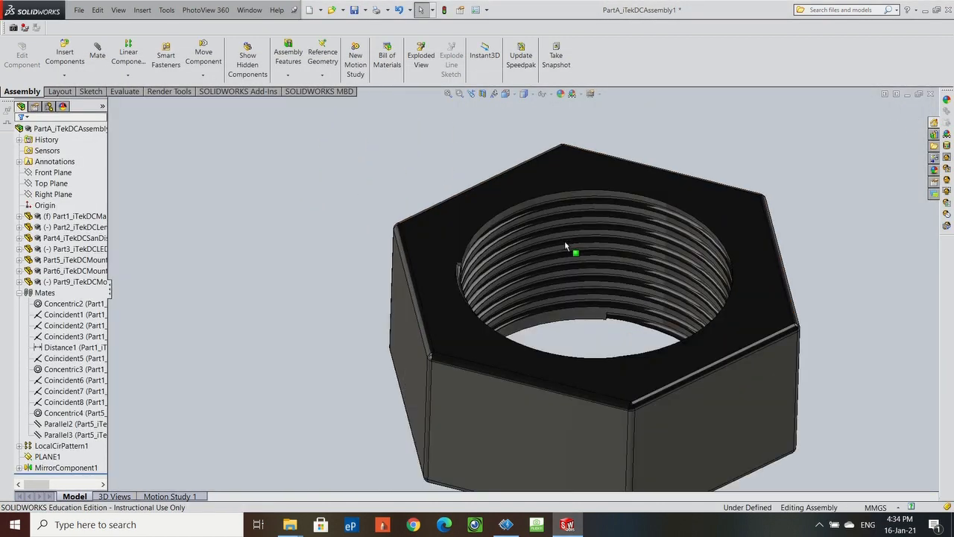
click(566, 200)
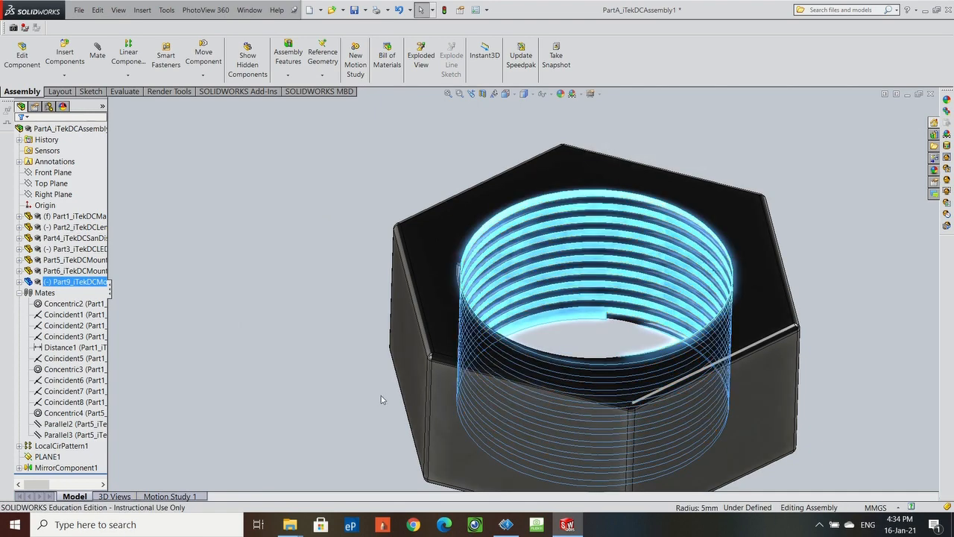
scroll(380, 392, up, 7)
scroll(392, 447, down, 3)
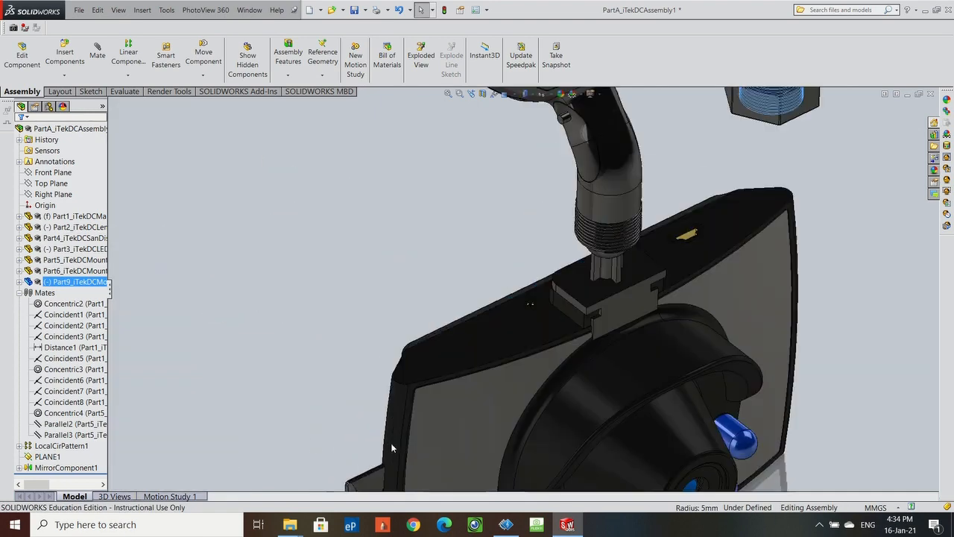
ctrl+click(605, 211)
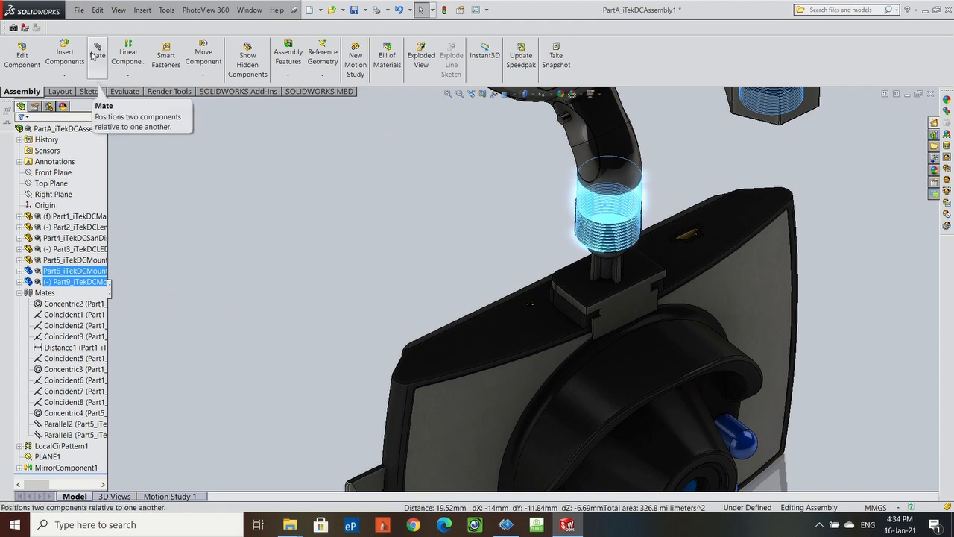
click(93, 56)
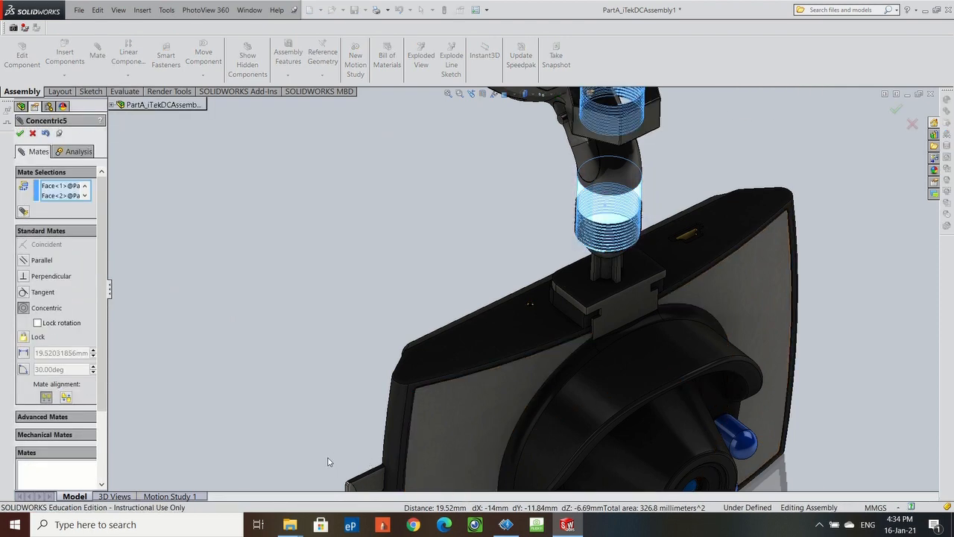
scroll(790, 201, up, 3)
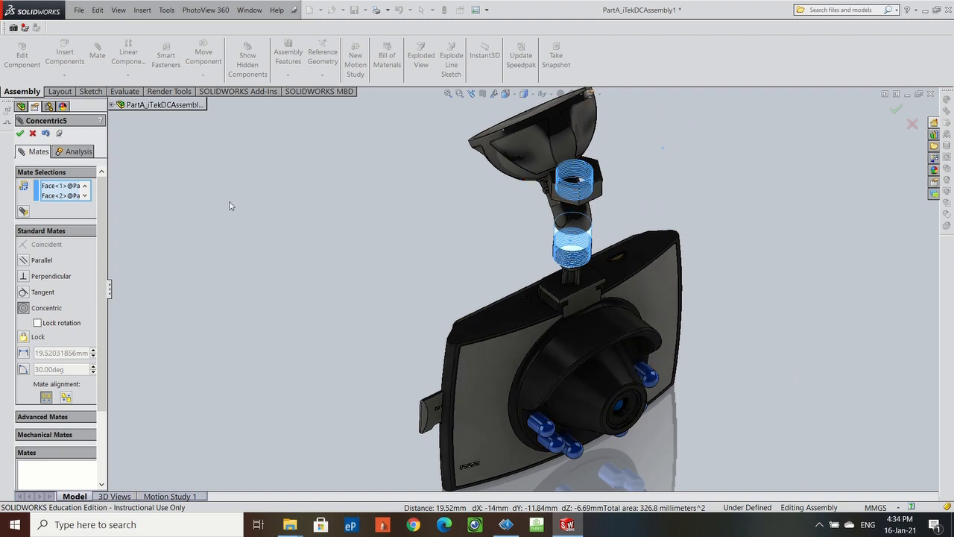
click(18, 133)
Add a 3 mm distance mate between the lock nut's bottom face and the mount arm's ring-shaped end face, and finish mating.
middle_drag(317, 237, 300, 79)
scroll(515, 230, down, 5)
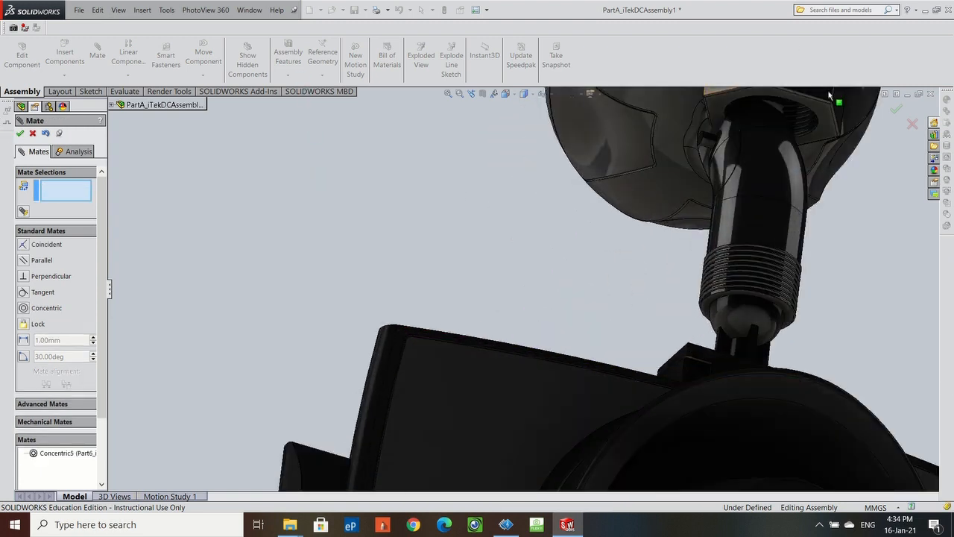
click(831, 125)
scroll(766, 319, down, 4)
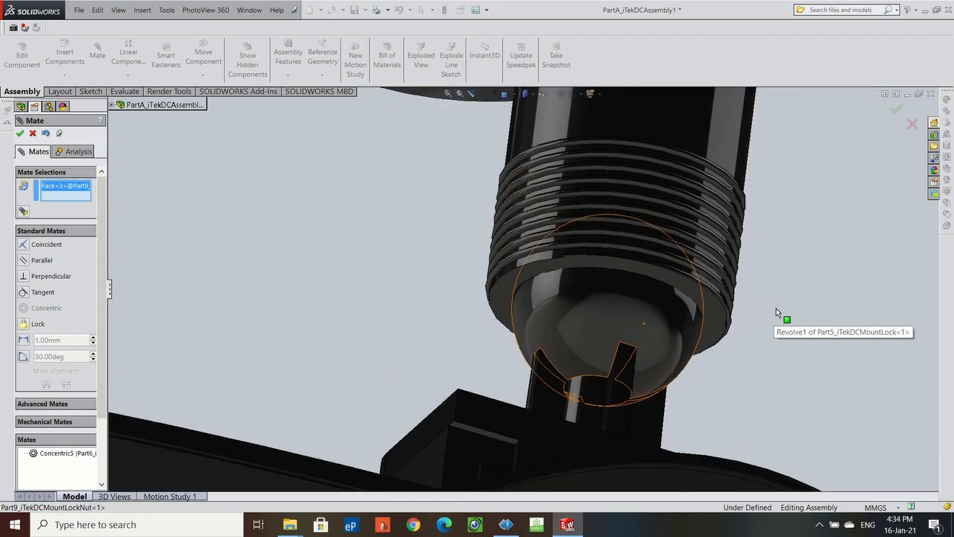
click(711, 296)
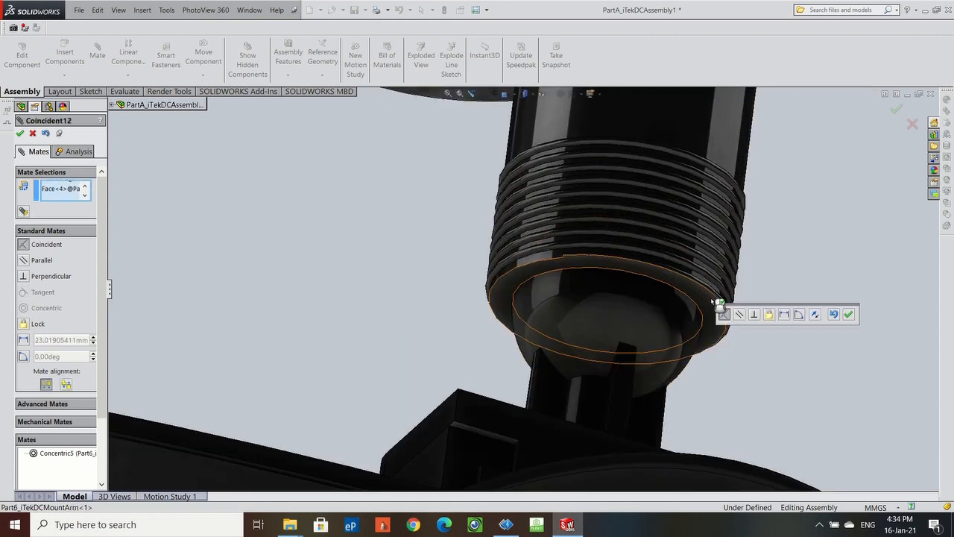
click(24, 342)
text(3)
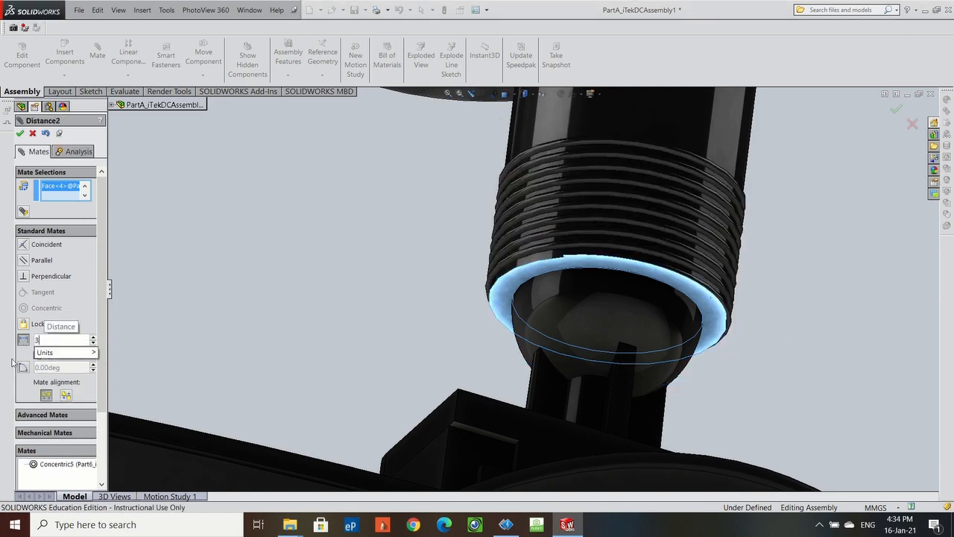
key(Return)
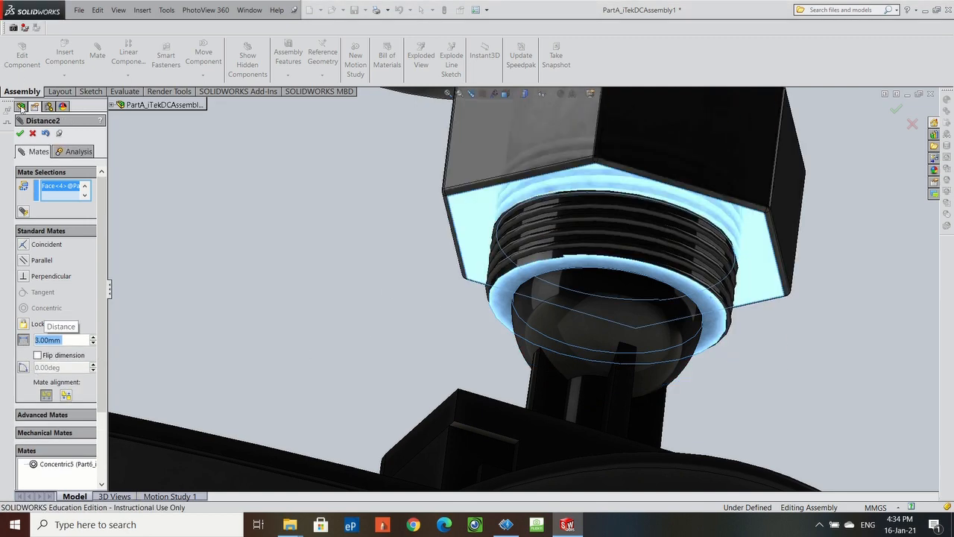
click(19, 134)
middle_drag(303, 208, 355, 295)
scroll(358, 290, up, 5)
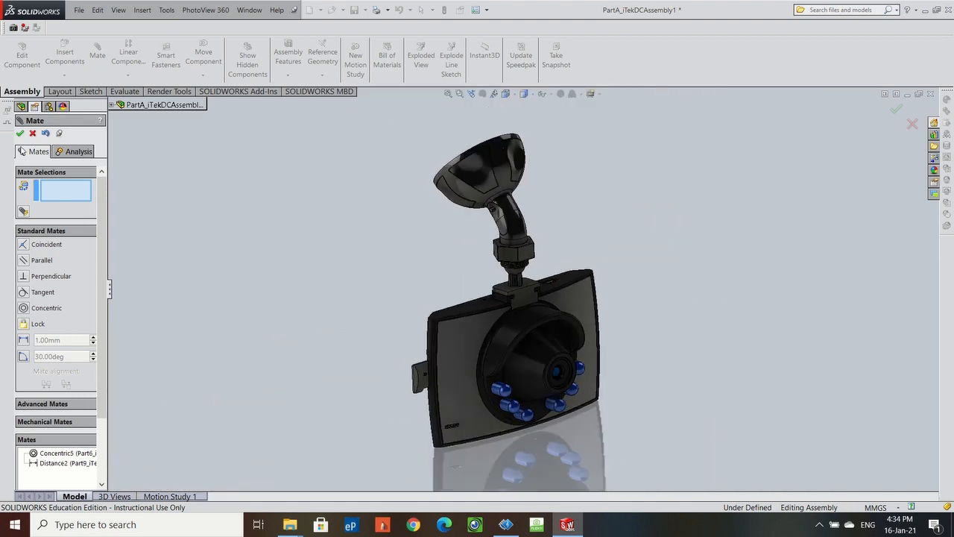
click(19, 134)
Insert the Part7_iTekDCMountClip component and place it in free space beside the mount arm.
click(62, 56)
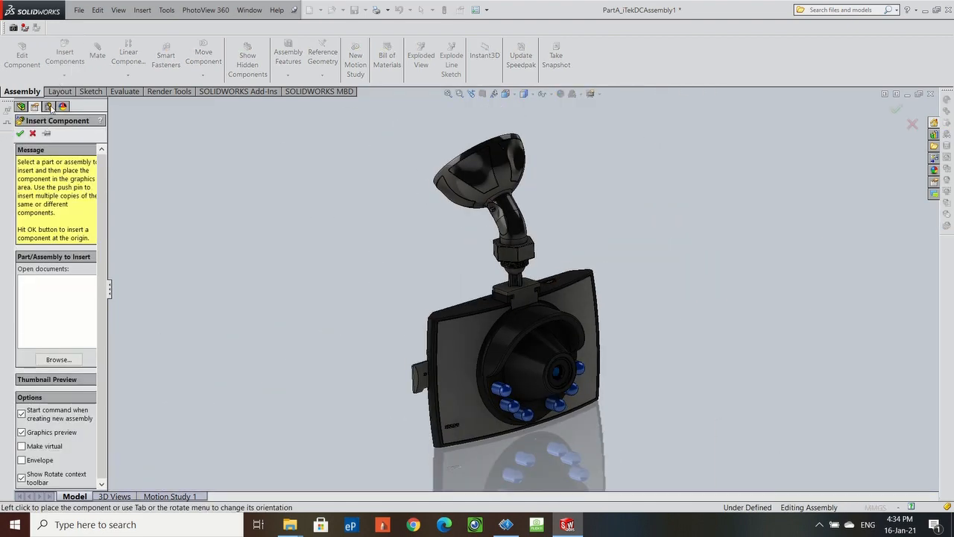
click(59, 359)
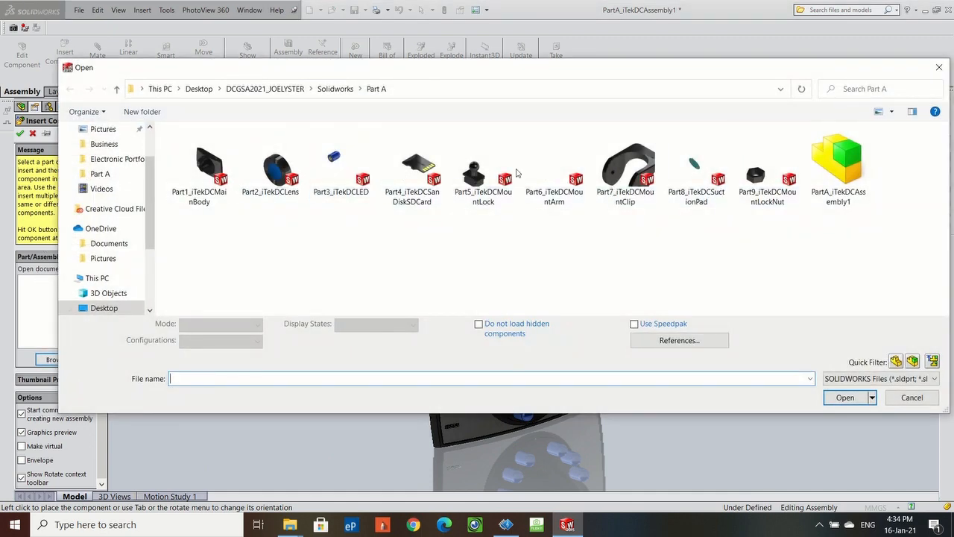
click(600, 168)
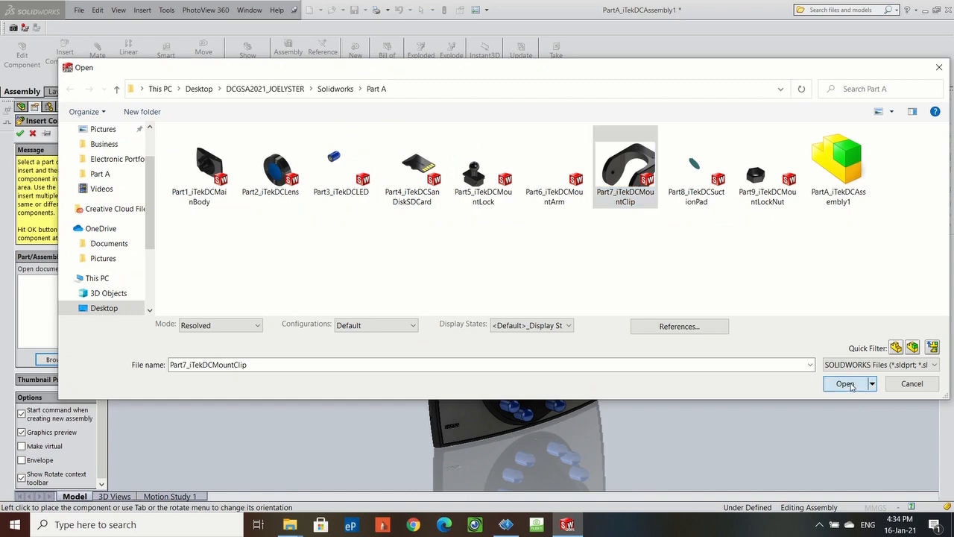
click(846, 383)
click(641, 263)
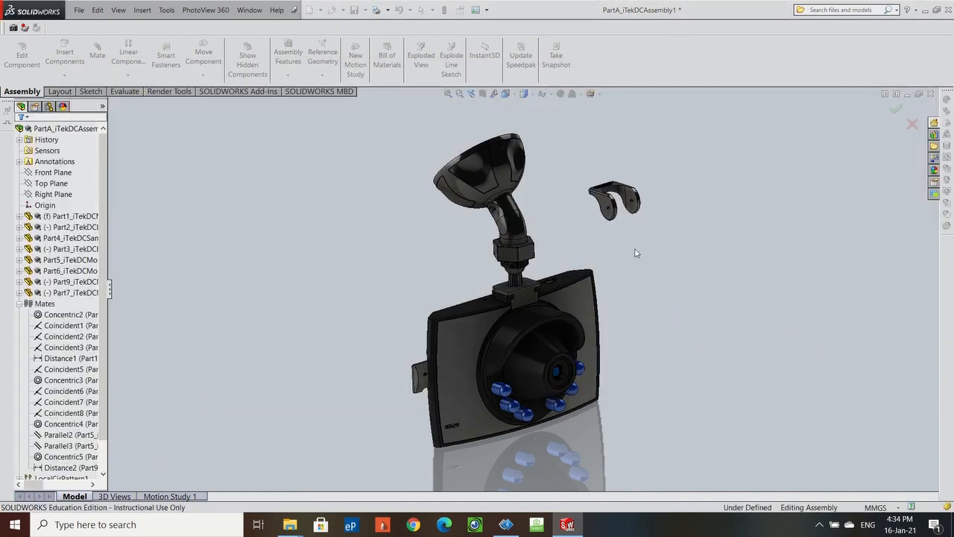
Rotate the mount clip freely so its two pierced lugs point upwards and its bridge sits at the bottom.
click(608, 211)
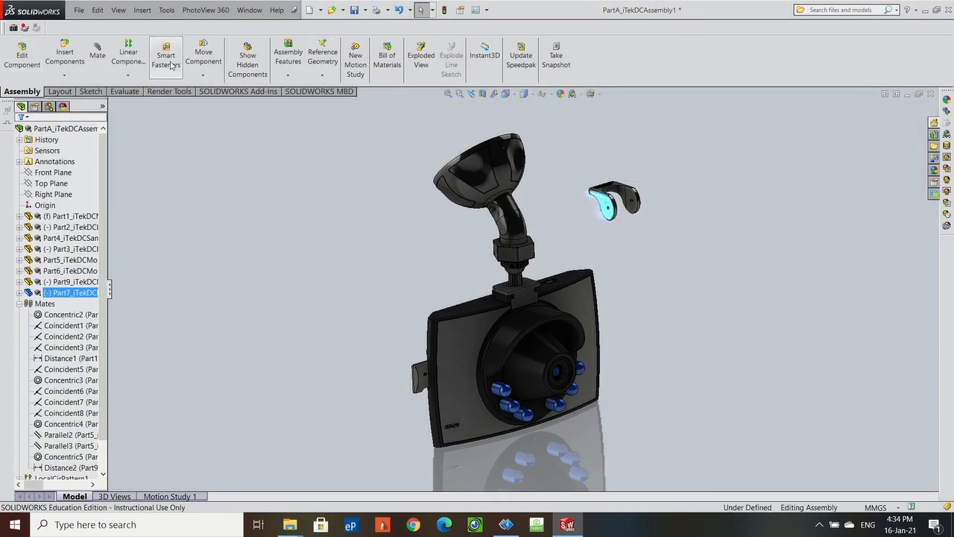
click(203, 75)
click(201, 100)
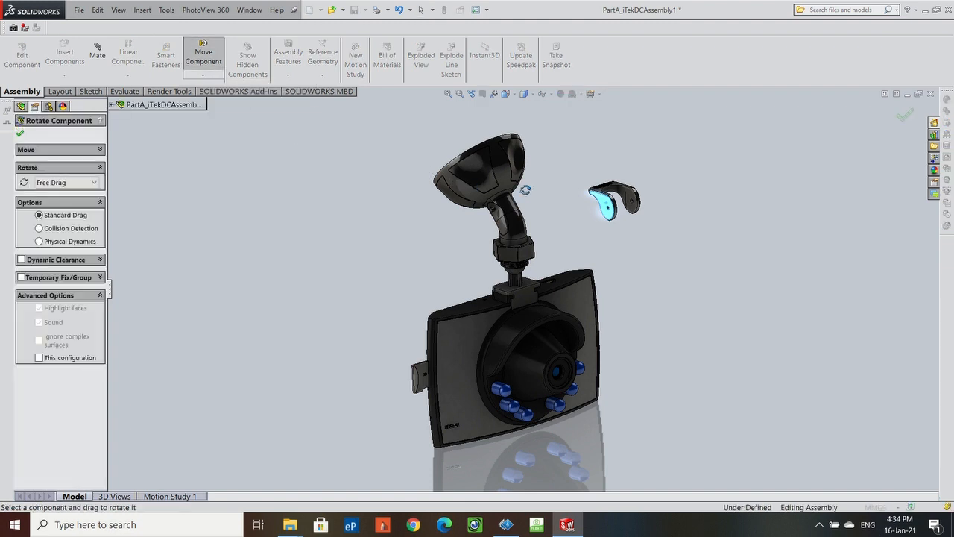
drag(520, 198, 439, 408)
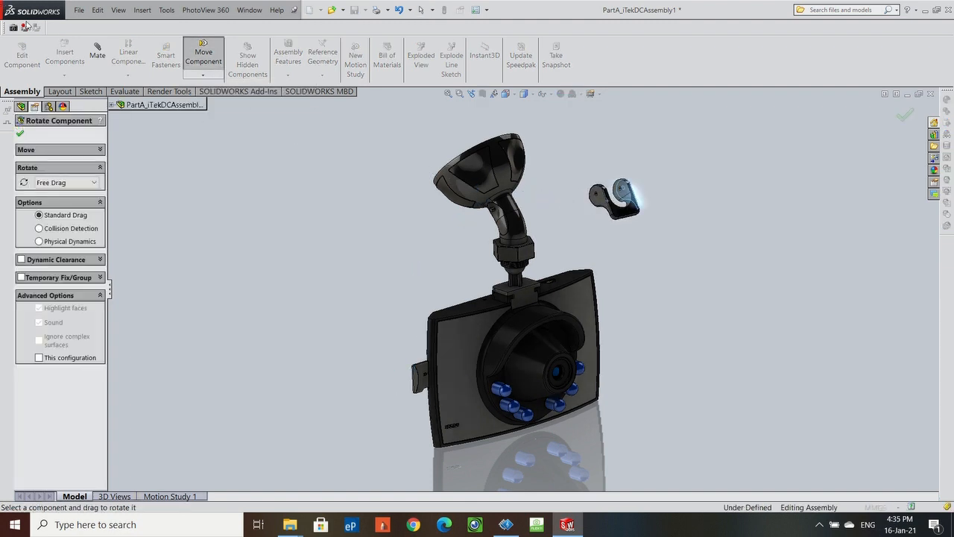
click(22, 135)
Add a concentric mate between the hole in the mount clip's lug and the mount arm's side pin.
scroll(683, 226, down, 3)
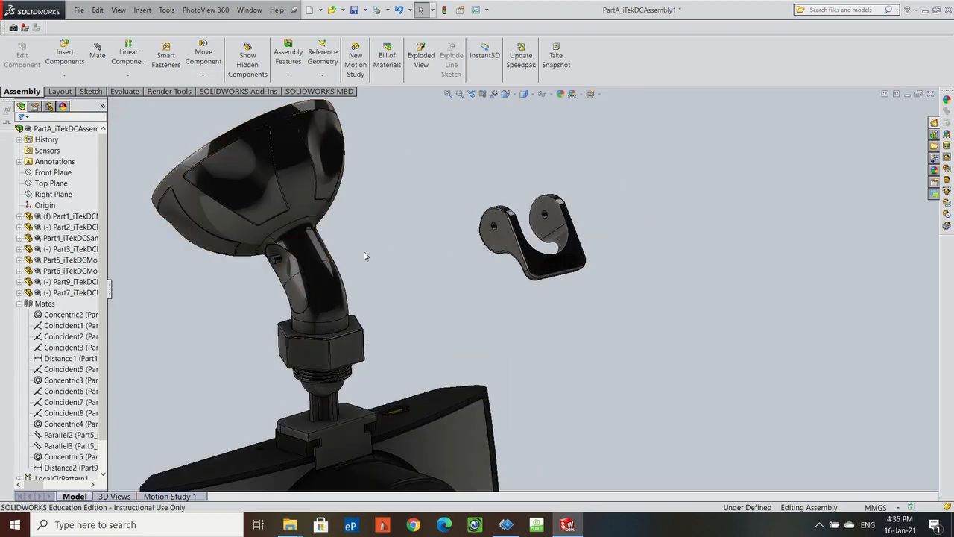
scroll(366, 256, down, 3)
scroll(689, 252, up, 2)
click(693, 234)
ctrl+click(237, 301)
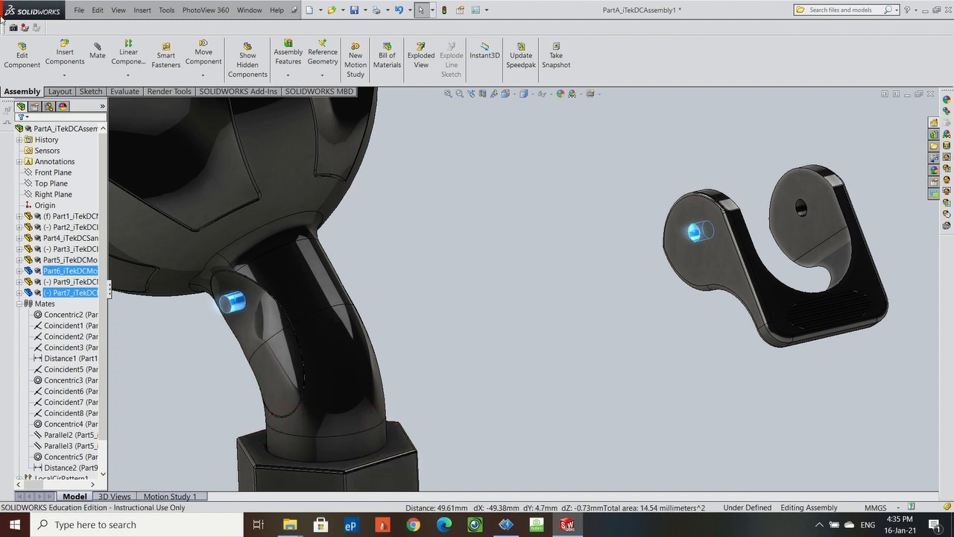
click(90, 53)
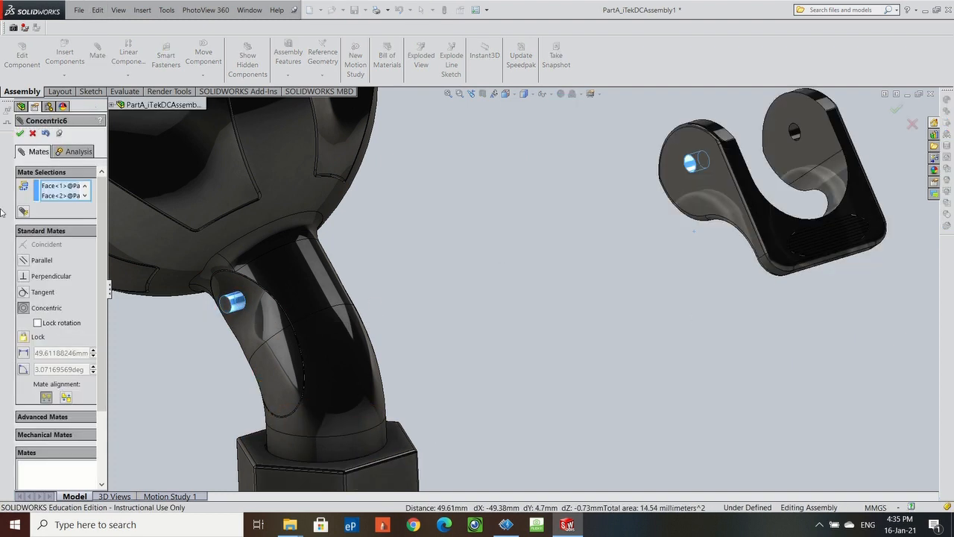
click(20, 133)
Set up a 0.9 mm distance mate between the mount clip's outer side face and the end face of the arm's side pin.
scroll(430, 305, up, 3)
middle_drag(430, 304, 487, 330)
scroll(448, 307, down, 4)
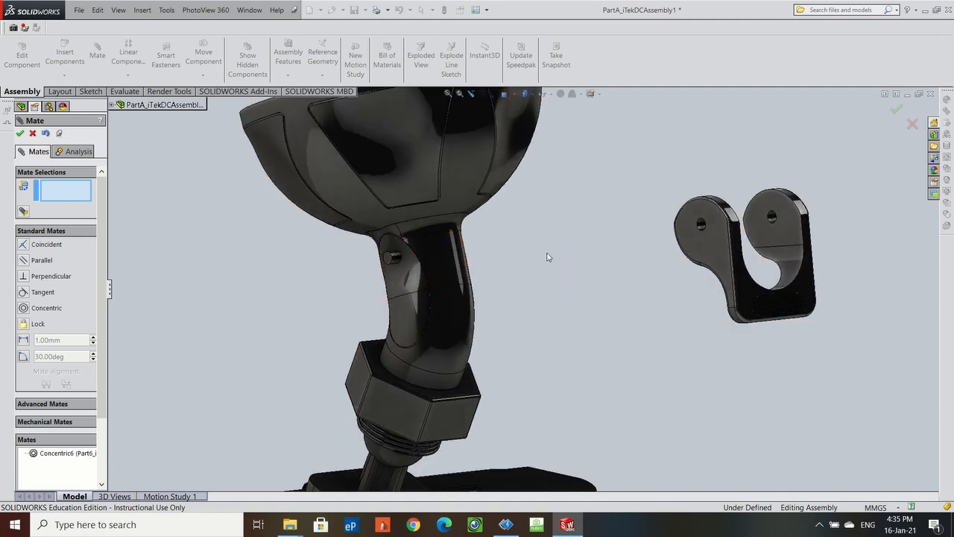
scroll(716, 224, down, 2)
click(665, 246)
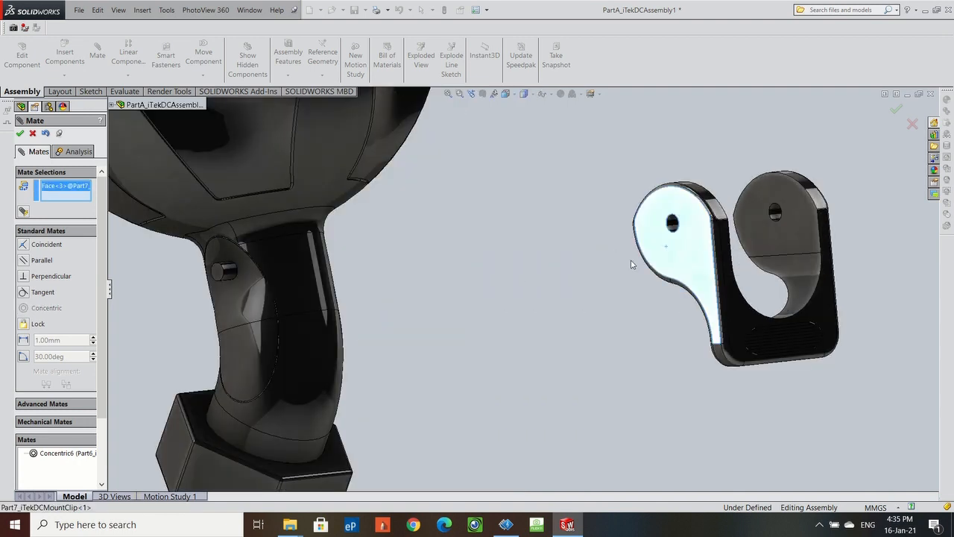
click(221, 272)
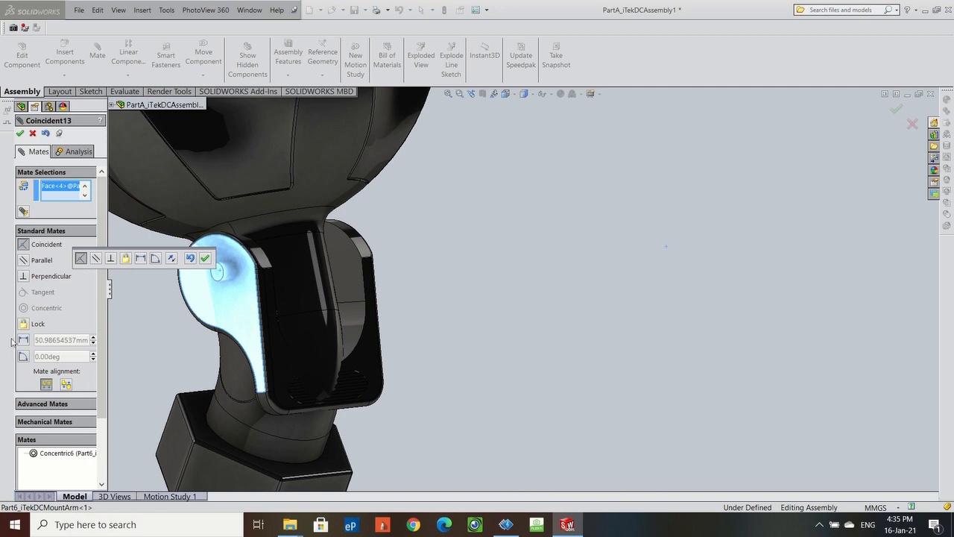
click(23, 339)
text(0.9)
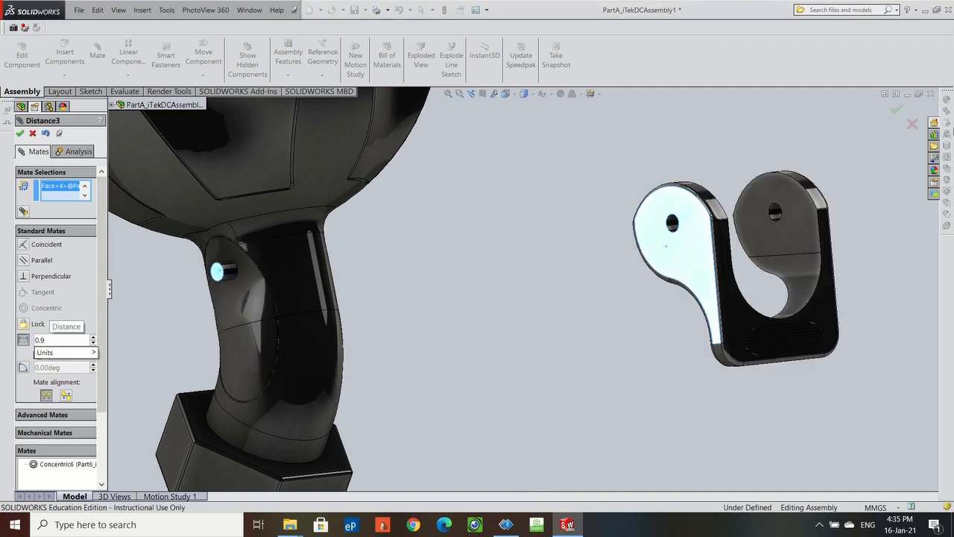
key(Return)
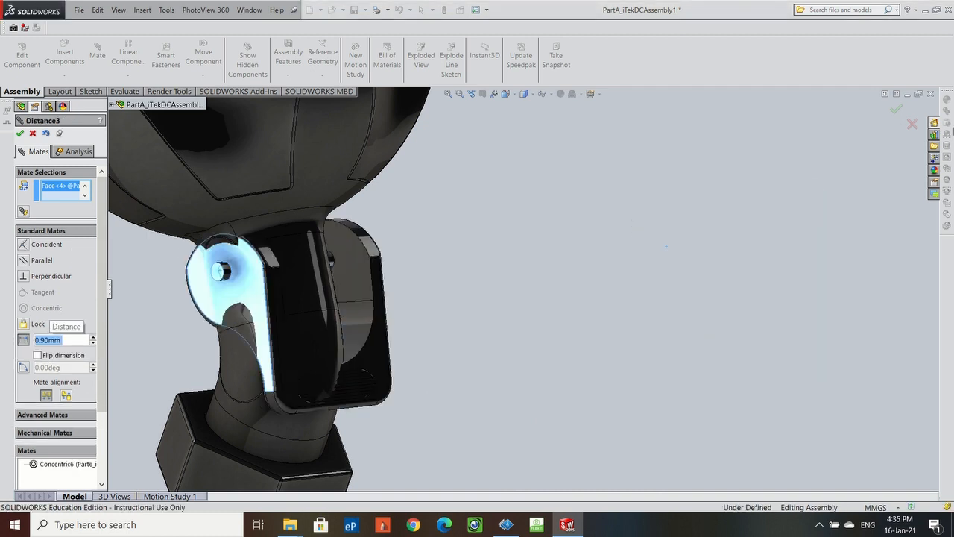
Flip the direction of the clip's distance mate so the clip is centred on the arm, and confirm the mate.
middle_drag(122, 292, 123, 313)
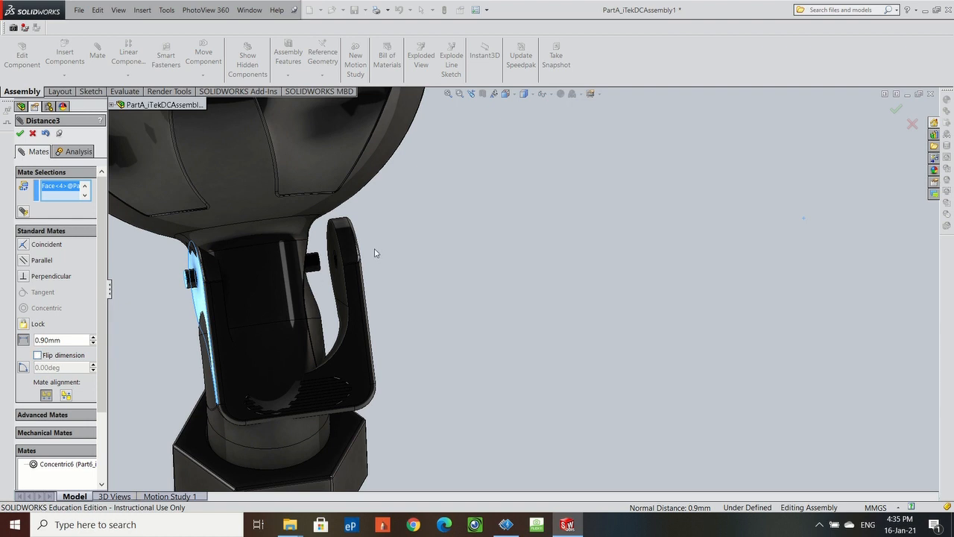
click(38, 356)
middle_drag(369, 306, 350, 320)
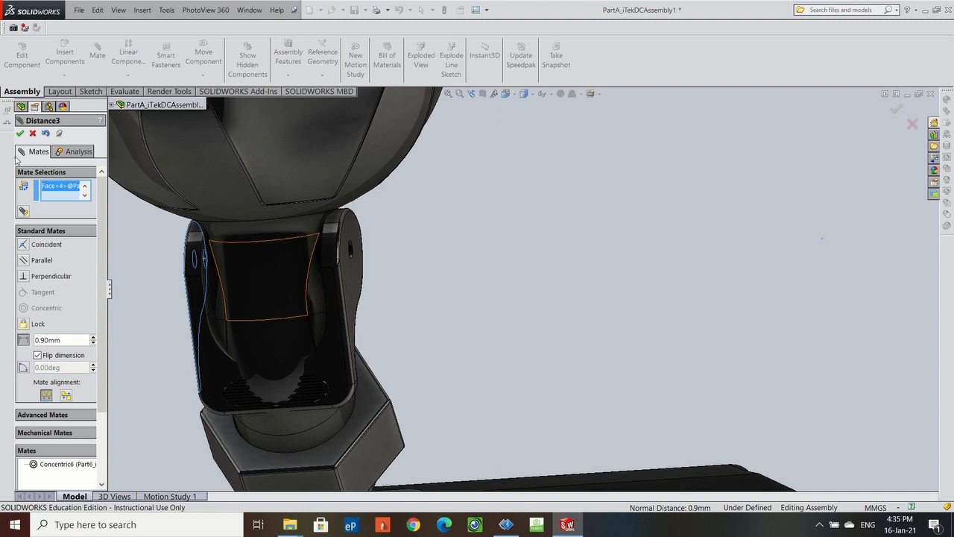
click(21, 133)
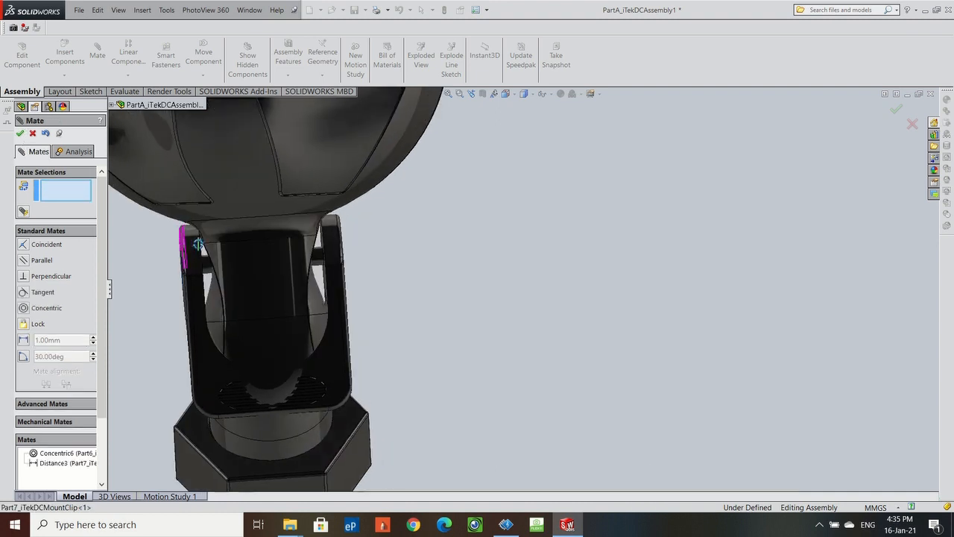
middle_drag(195, 244, 275, 164)
scroll(257, 272, up, 3)
middle_drag(339, 309, 424, 301)
scroll(424, 301, up, 5)
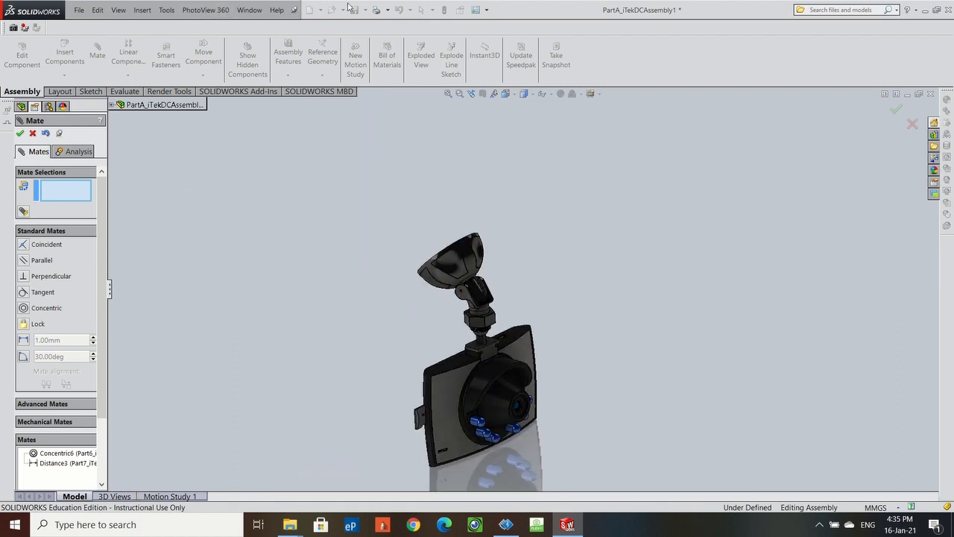
Leave the Mate command and insert Part8_iTekDCSuctionPad, placing it above the mount arm's suction cup.
click(21, 133)
middle_drag(402, 275, 367, 220)
scroll(450, 322, down, 8)
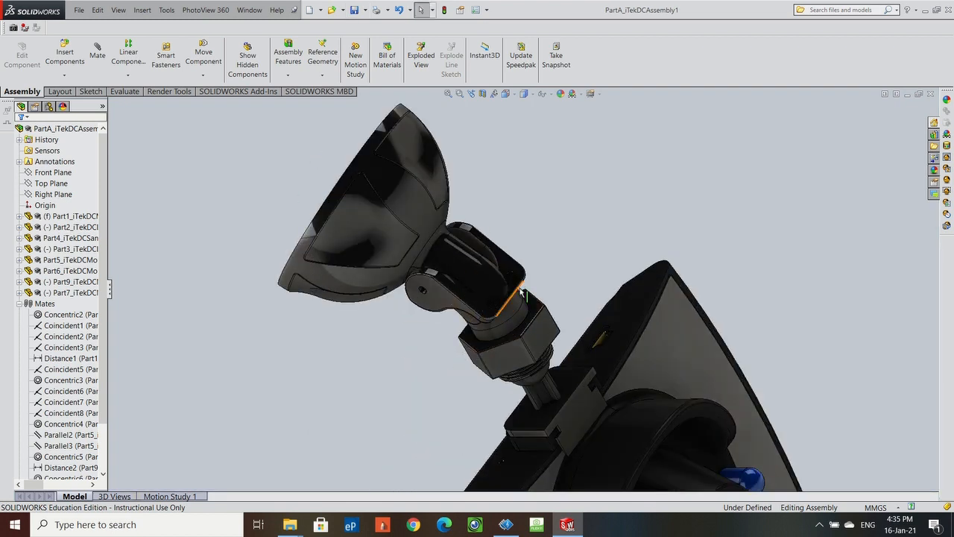
mouse_move(569, 255)
middle_down()
mouse_move(603, 123)
mouse_move(573, 158)
mouse_move(597, 196)
mouse_move(591, 258)
mouse_move(575, 230)
mouse_move(618, 261)
mouse_move(601, 255)
mouse_move(586, 283)
mouse_move(570, 257)
middle_up()
scroll(601, 256, up, 3)
click(64, 55)
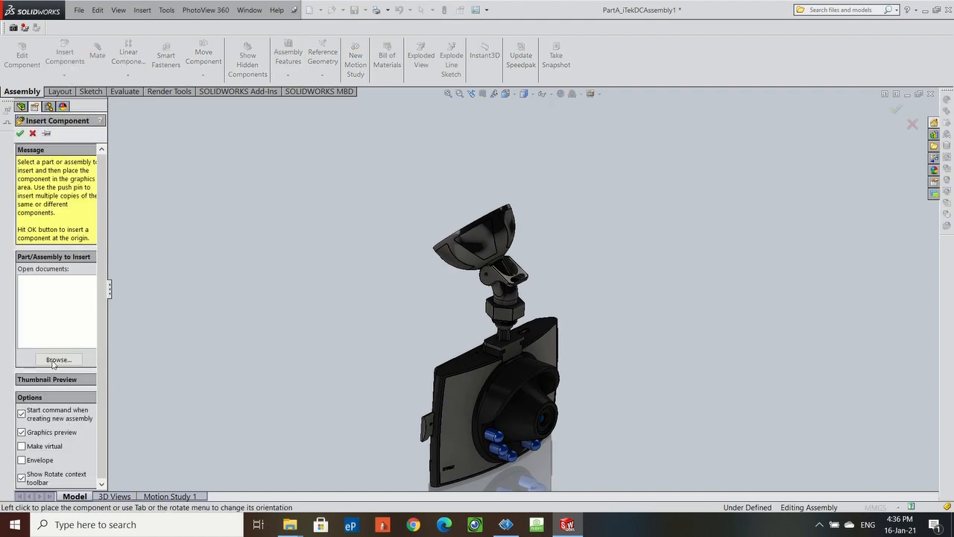
click(53, 362)
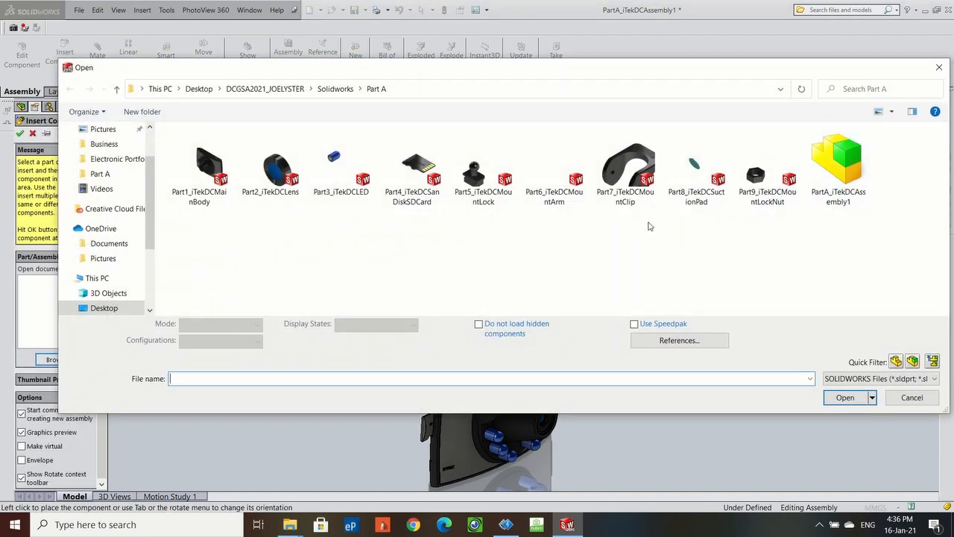
double_click(693, 164)
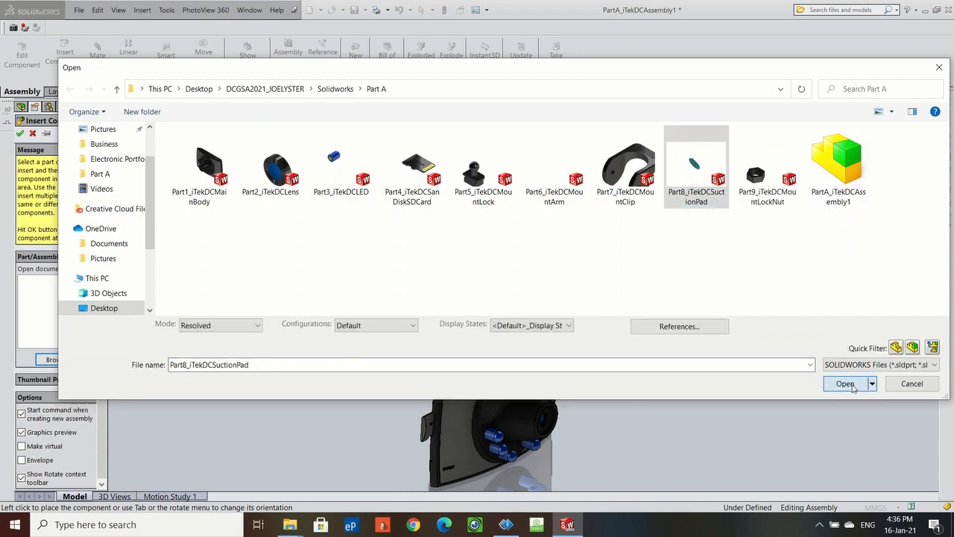
click(846, 383)
click(447, 178)
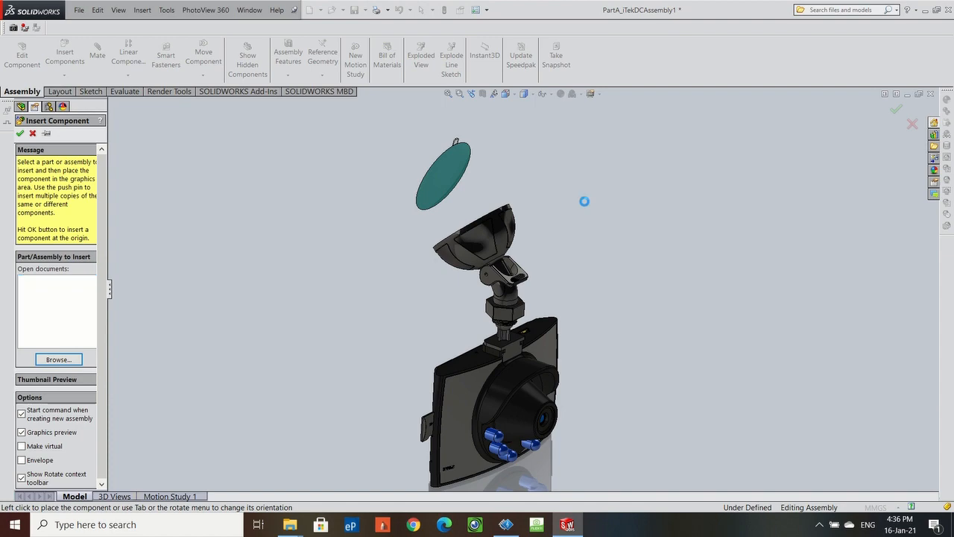
Add a coincident mate between the suction pad's circular edge and the inner rim edge of the mount arm's cup.
middle_drag(534, 196, 518, 186)
scroll(525, 239, down, 10)
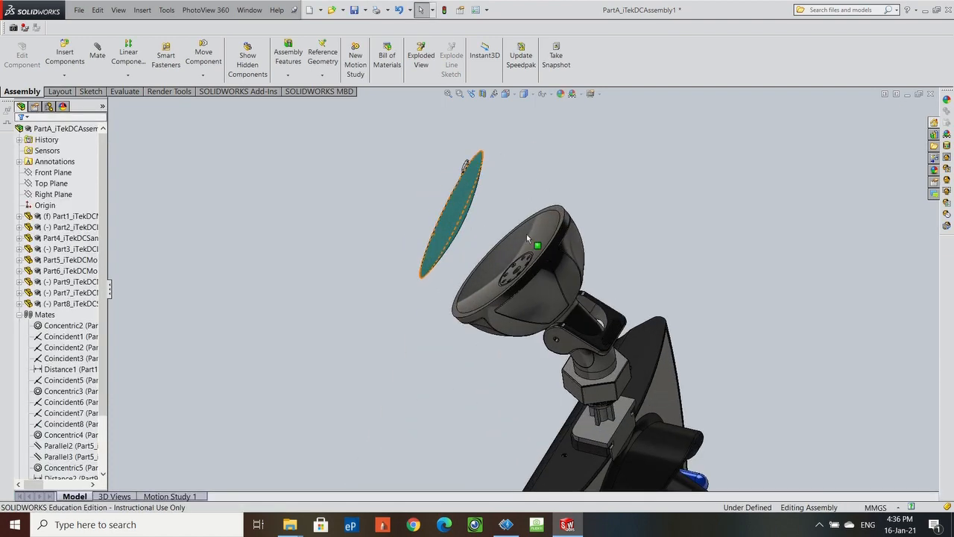
middle_drag(525, 239, 565, 242)
scroll(565, 241, down, 1)
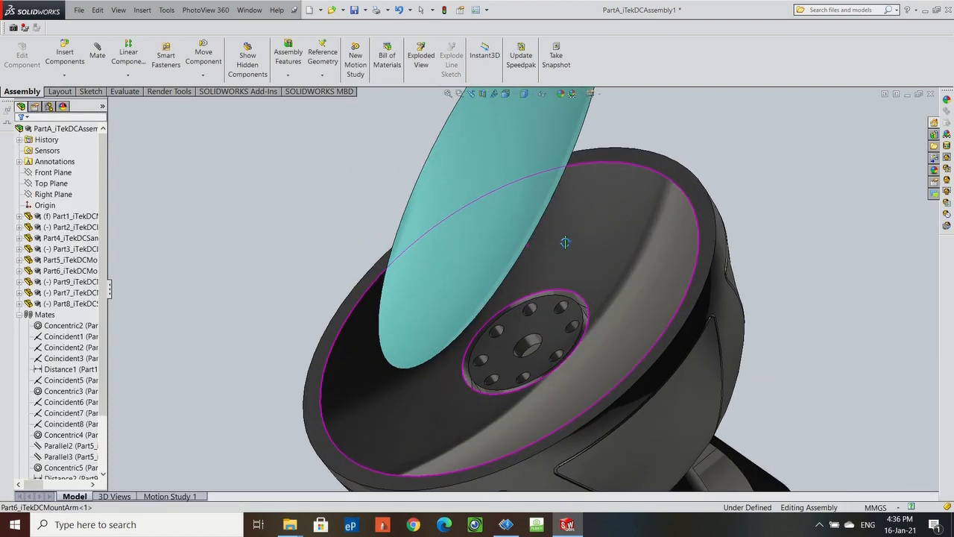
middle_drag(628, 242, 632, 189)
middle_drag(567, 290, 402, 219)
scroll(403, 219, up, 5)
middle_drag(497, 199, 488, 192)
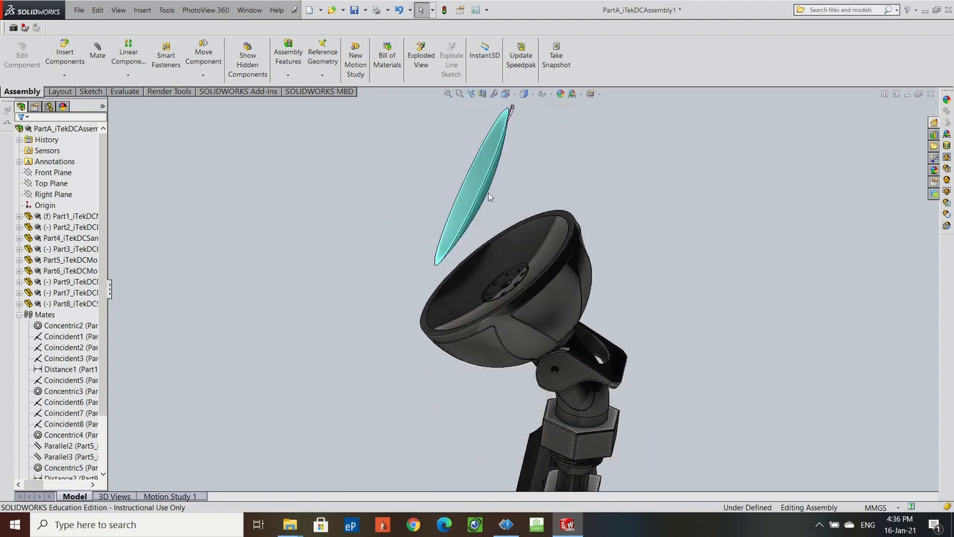
scroll(519, 162, down, 3)
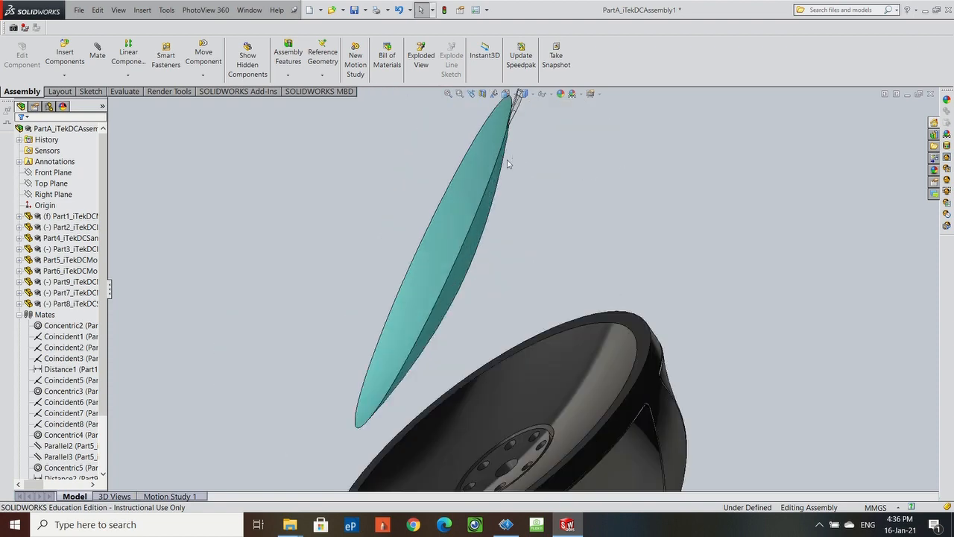
click(484, 198)
scroll(616, 386, down, 3)
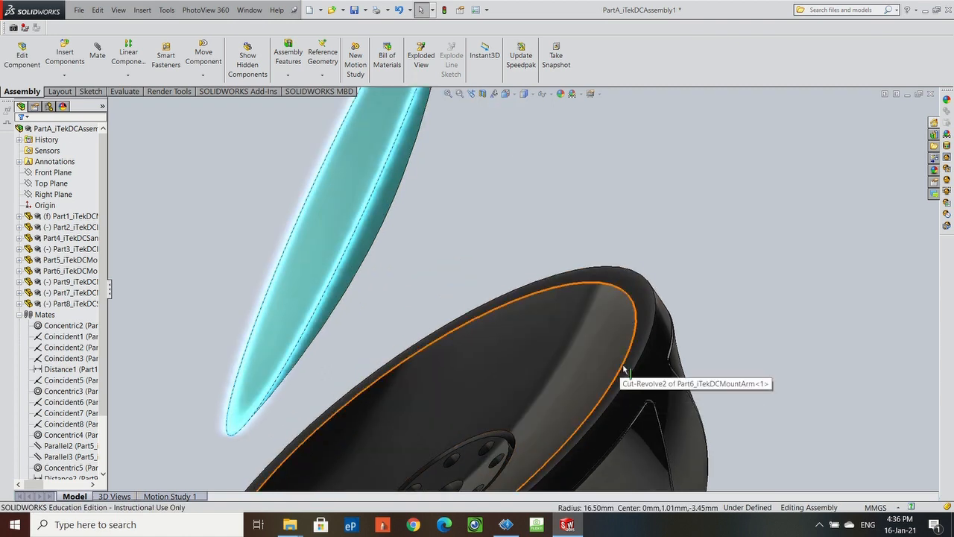
ctrl+click(624, 371)
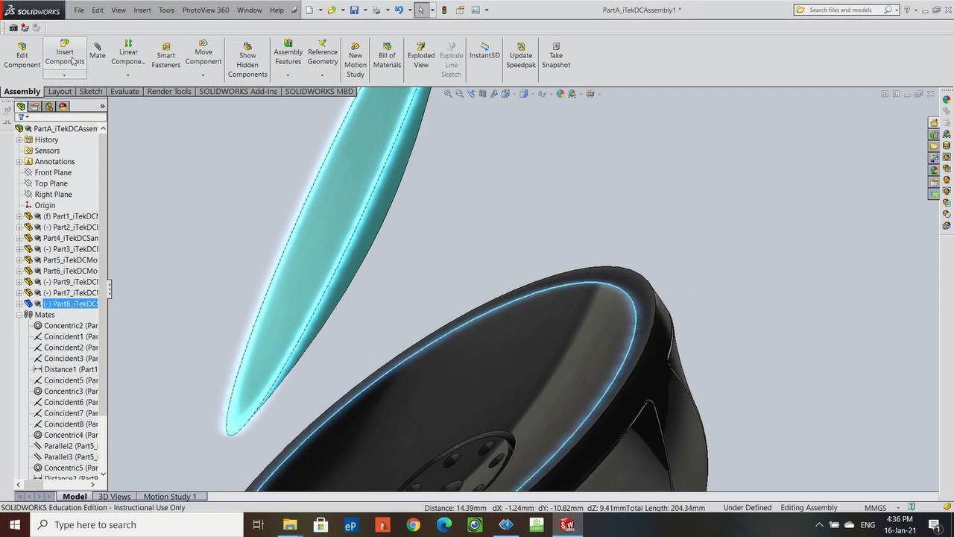
click(97, 57)
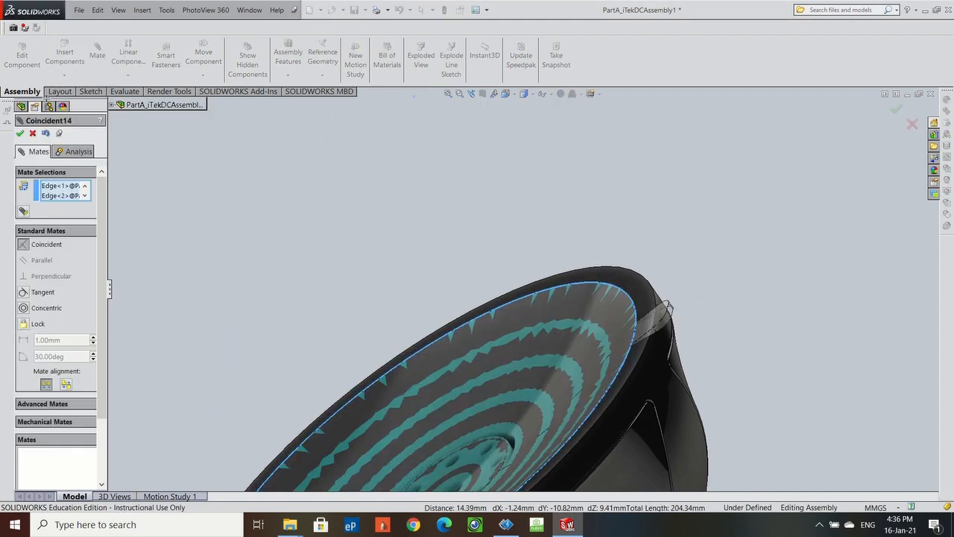
click(19, 133)
scroll(363, 290, up, 5)
middle_drag(362, 290, 365, 332)
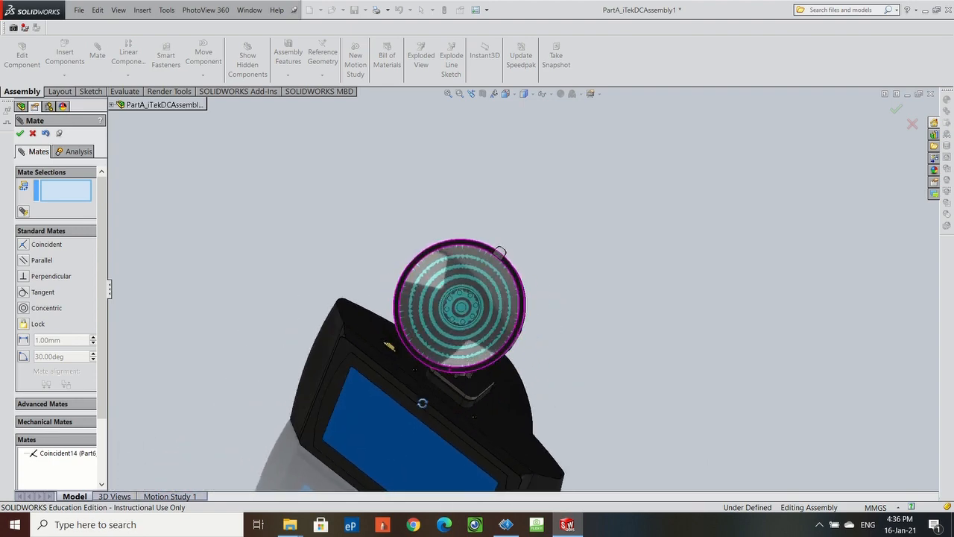
click(20, 136)
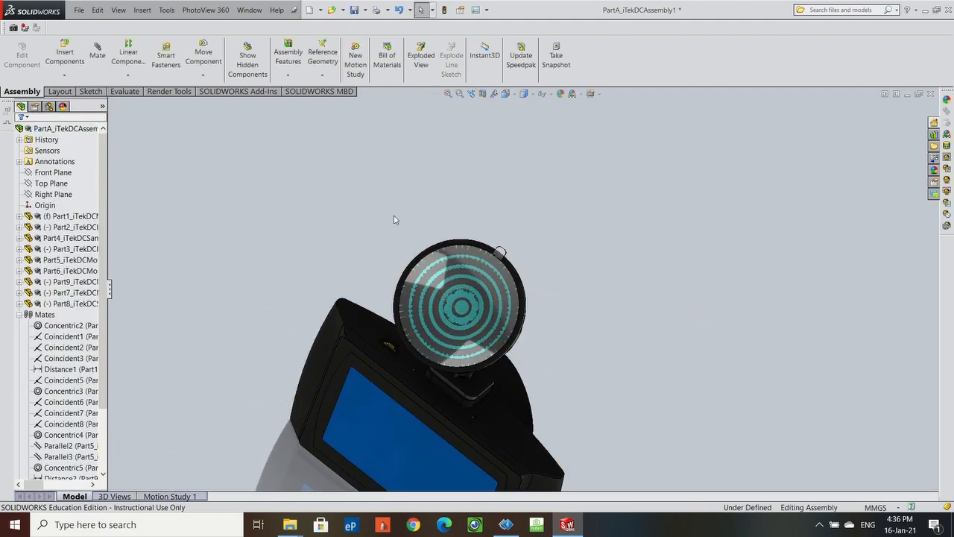
Save the assembly and turn on Ambient Occlusion for the model display.
middle_drag(394, 210, 364, 178)
click(356, 11)
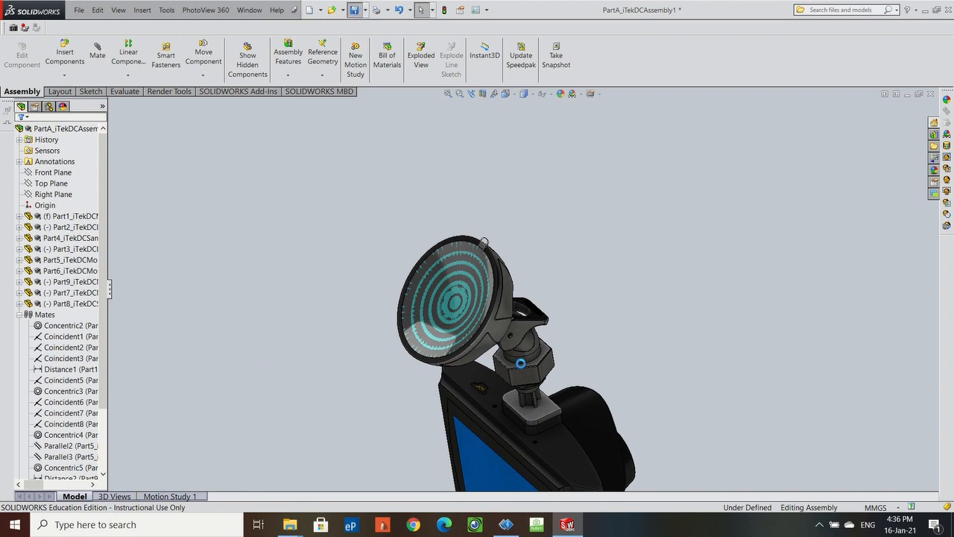
scroll(663, 418, up, 5)
middle_drag(666, 410, 585, 393)
click(591, 94)
click(604, 133)
scroll(541, 176, down, 5)
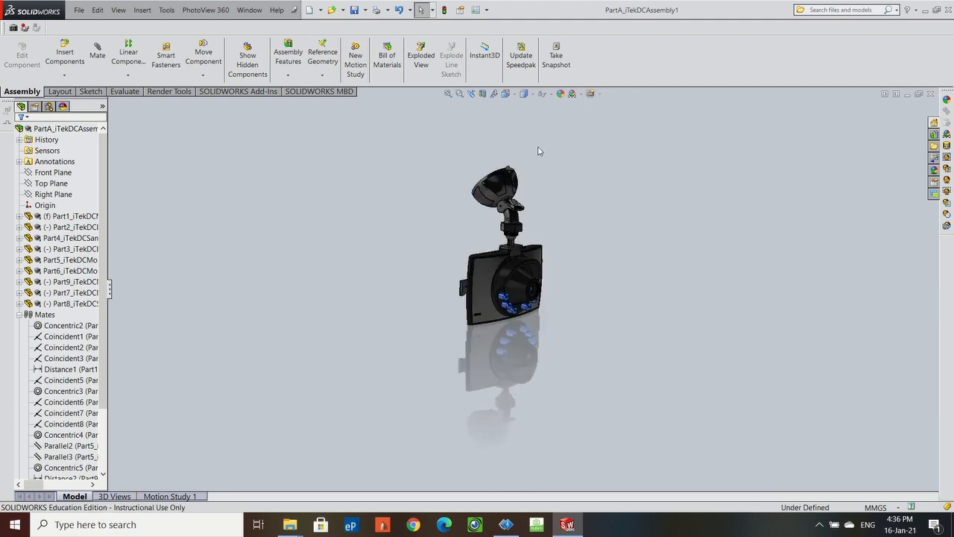
scroll(638, 416, up, 2)
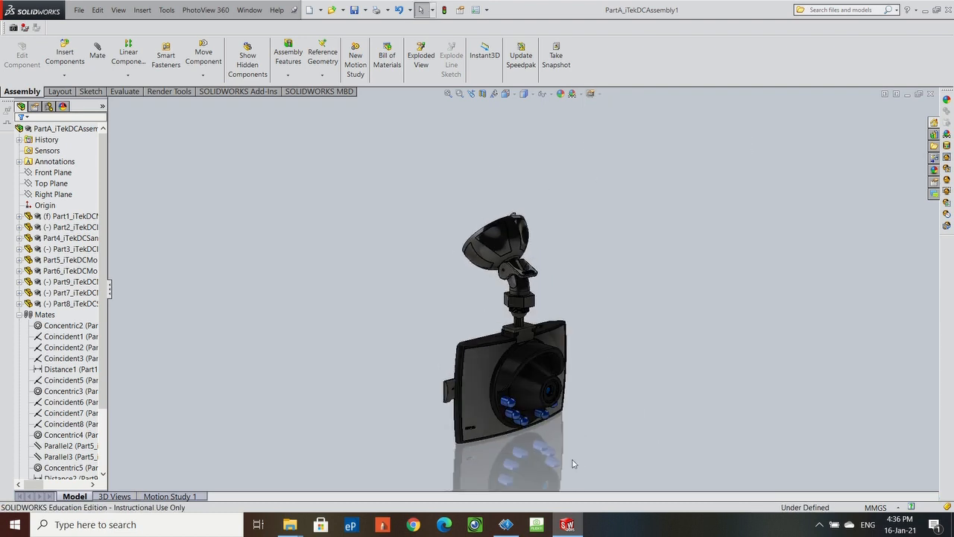
scroll(572, 468, down, 2)
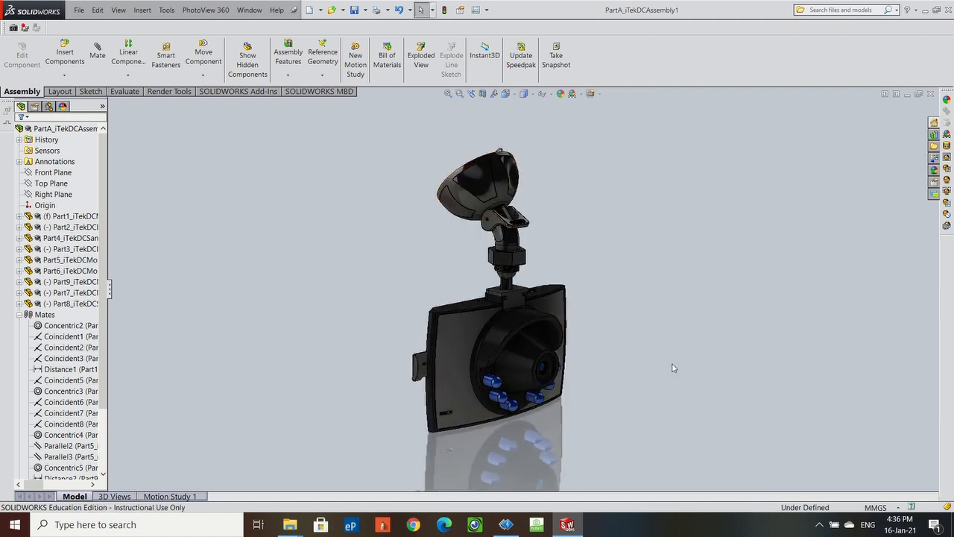
Apply the Plain White scene to the assembly.
click(581, 98)
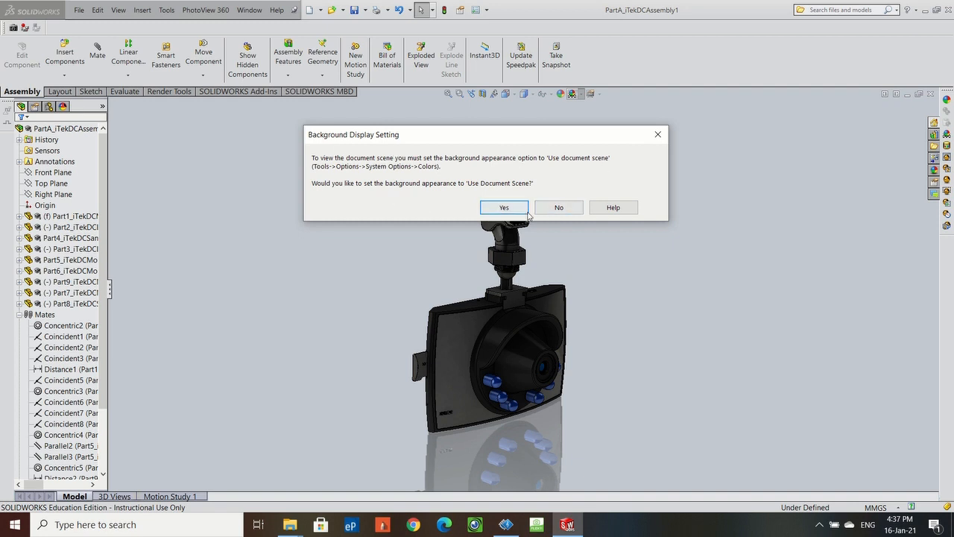
click(559, 208)
click(602, 120)
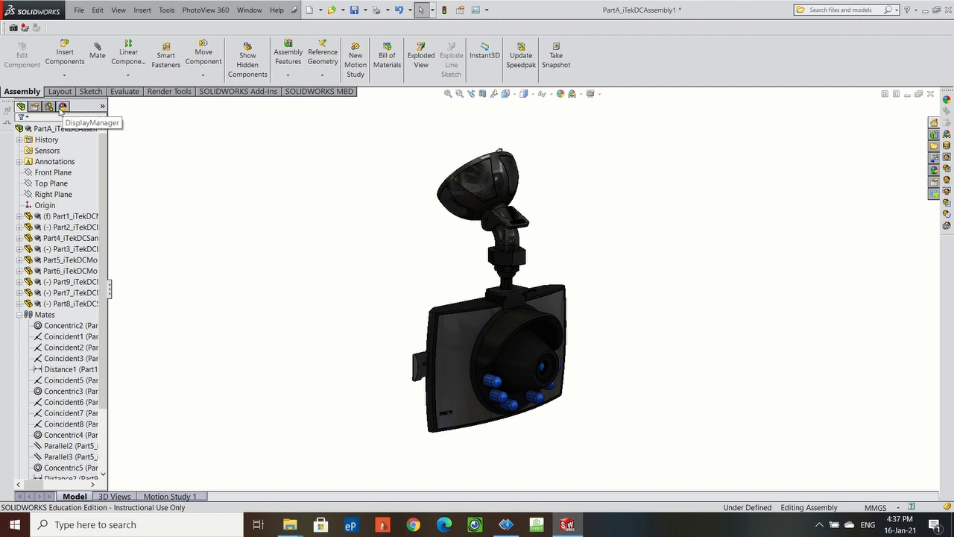
Switch on the Directional1 and Directional2 lights for PhotoView 360 in the scene's lighting settings.
click(62, 108)
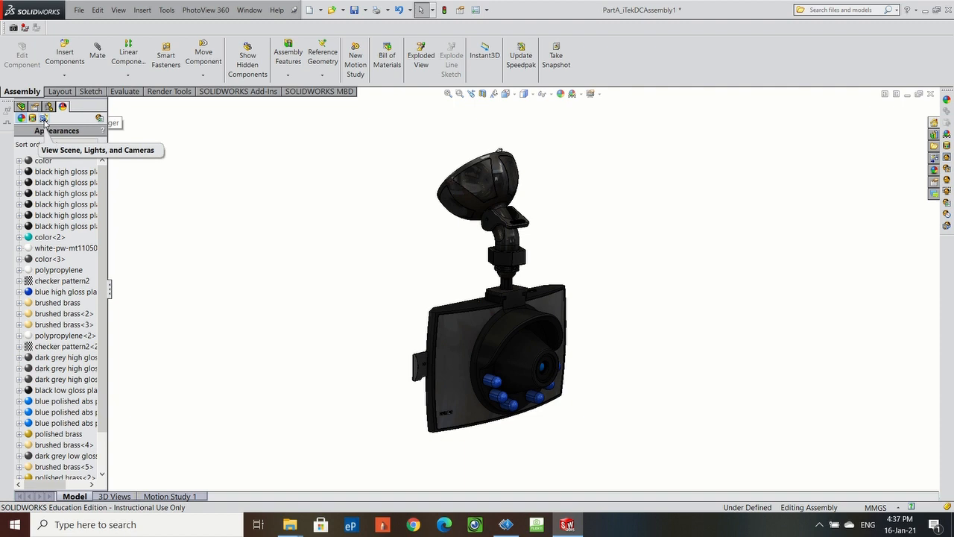
click(44, 118)
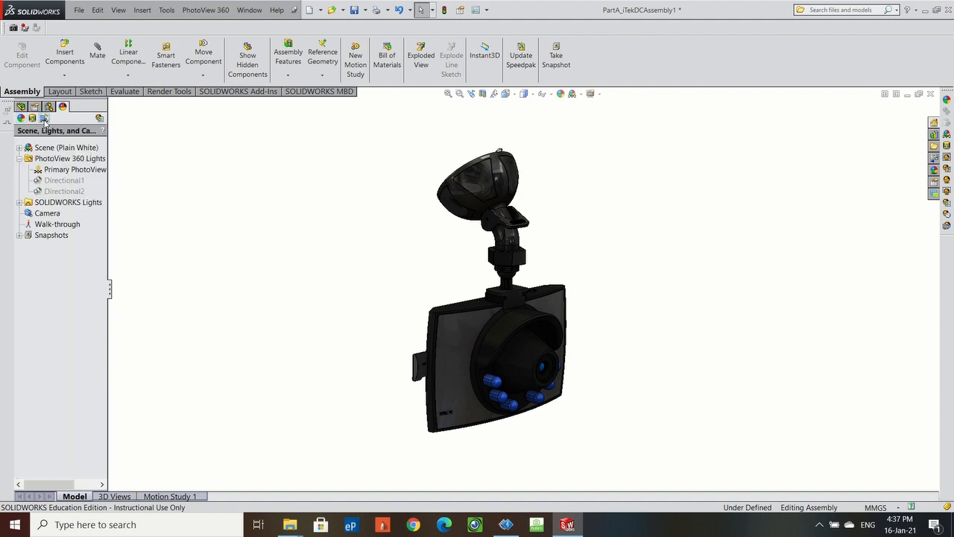
click(49, 180)
right_click(47, 181)
click(90, 188)
click(57, 193)
right_click(57, 192)
click(90, 198)
Edit all lights and move Directional1 in front of the dash cam, at about 8.9° longitude and 14° latitude.
click(70, 181)
right_click(67, 183)
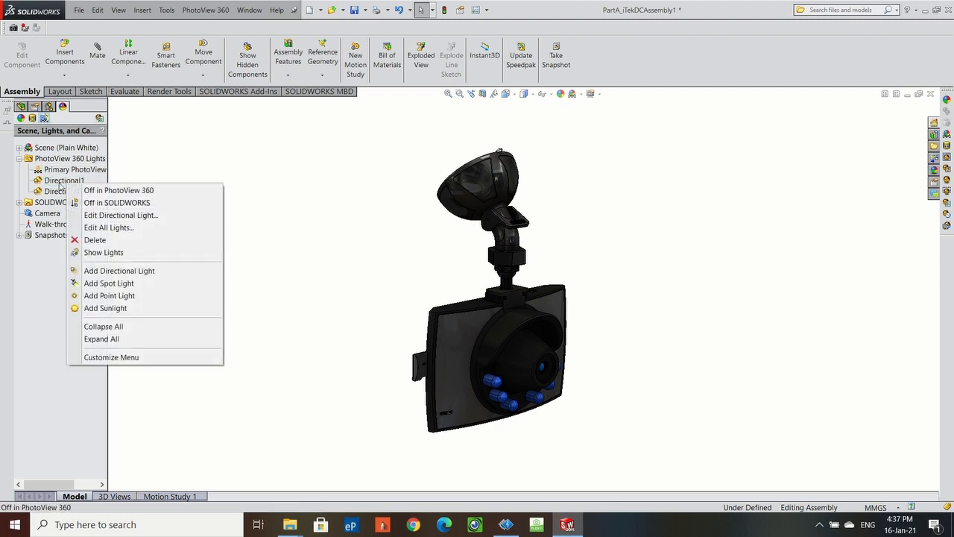
click(97, 227)
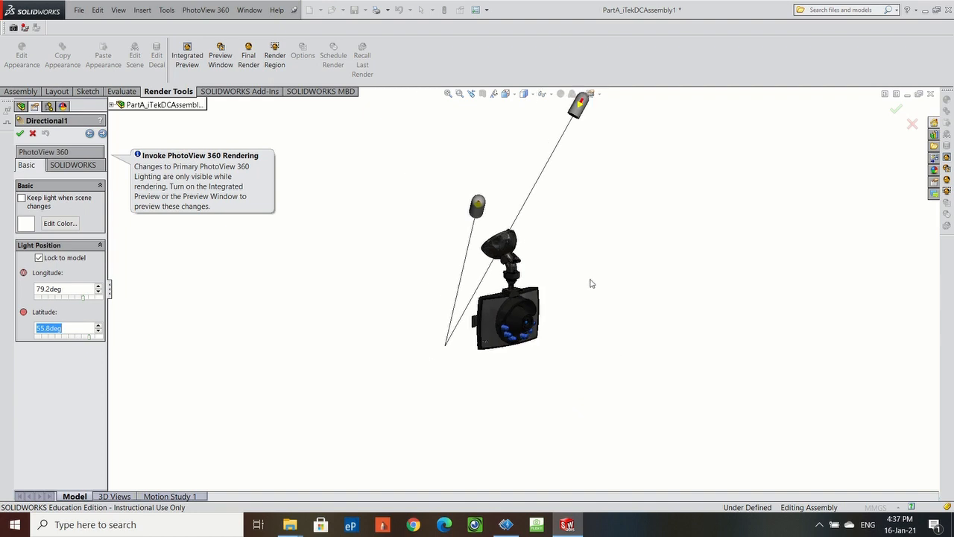
drag(579, 104, 724, 342)
scroll(574, 163, up, 2)
middle_drag(597, 365, 670, 306)
drag(662, 290, 605, 305)
middle_drag(607, 338, 453, 331)
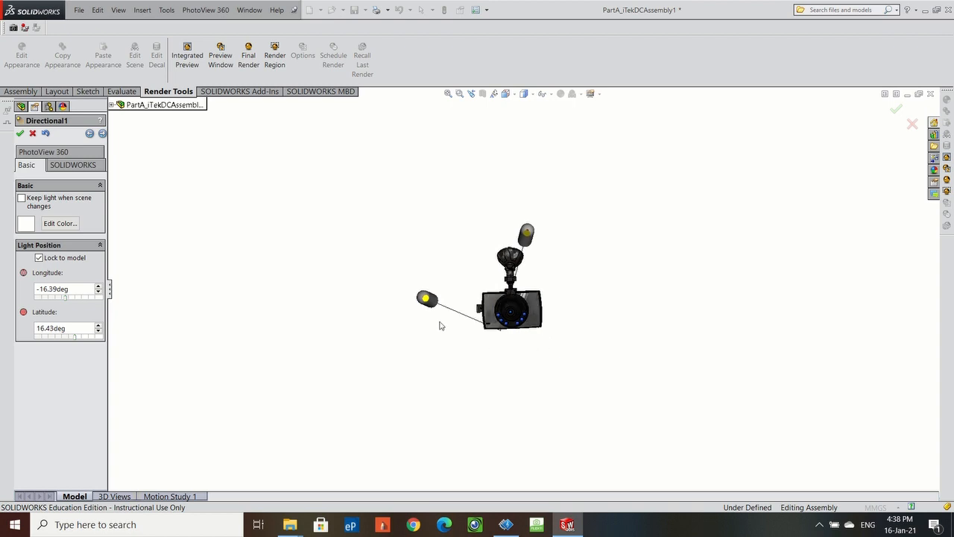
drag(427, 301, 519, 310)
middle_drag(573, 321, 622, 361)
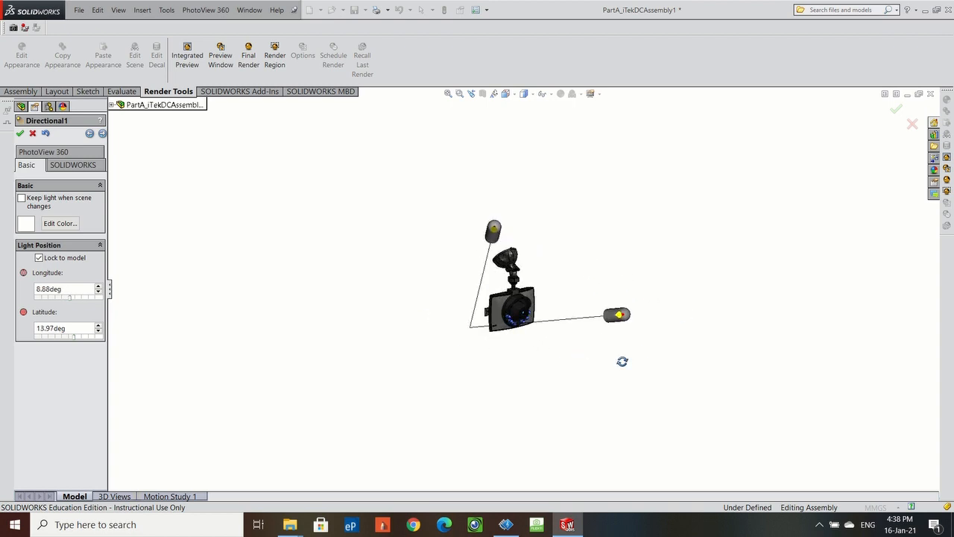
scroll(510, 296, down, 8)
scroll(490, 199, up, 5)
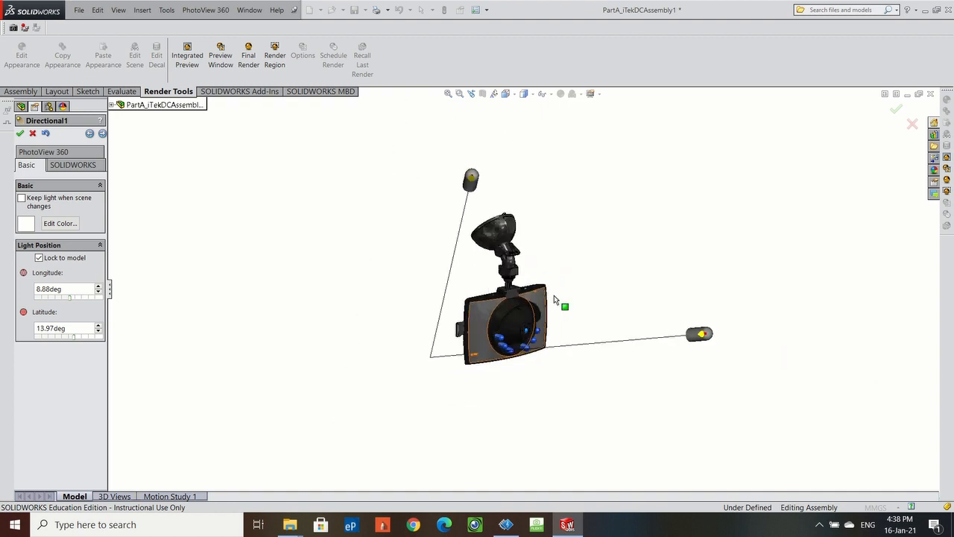
Try to pick the second directional light above the dash cam for repositioning, and accept the light settings.
click(469, 182)
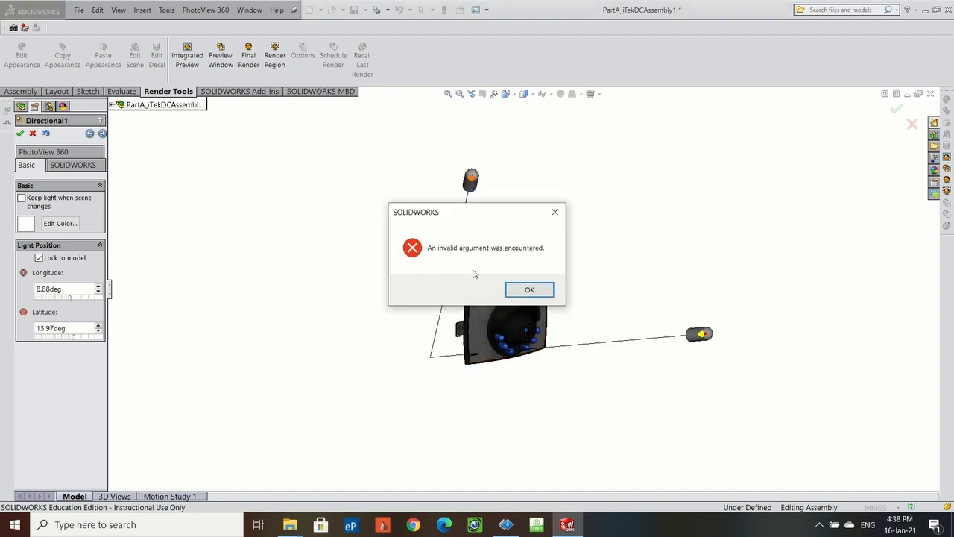
click(528, 290)
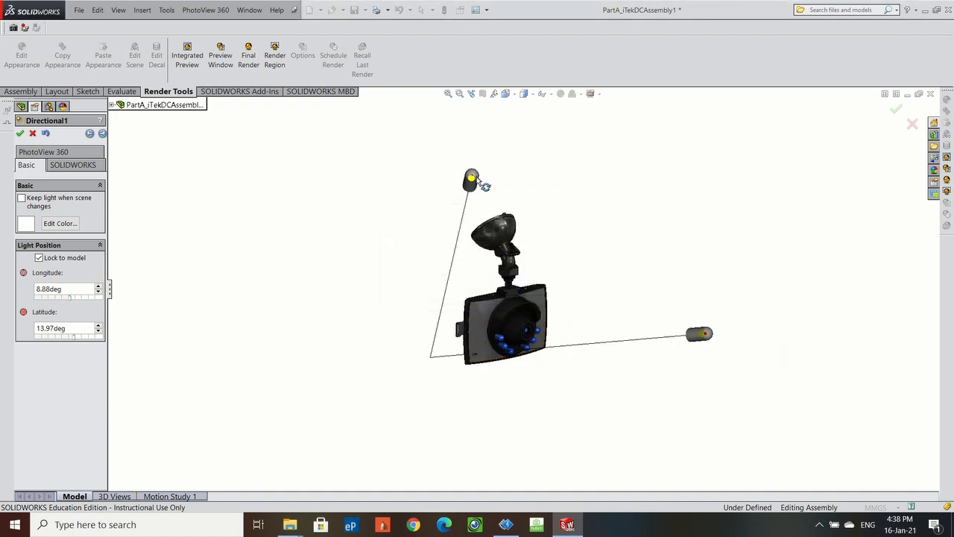
scroll(573, 266, up, 3)
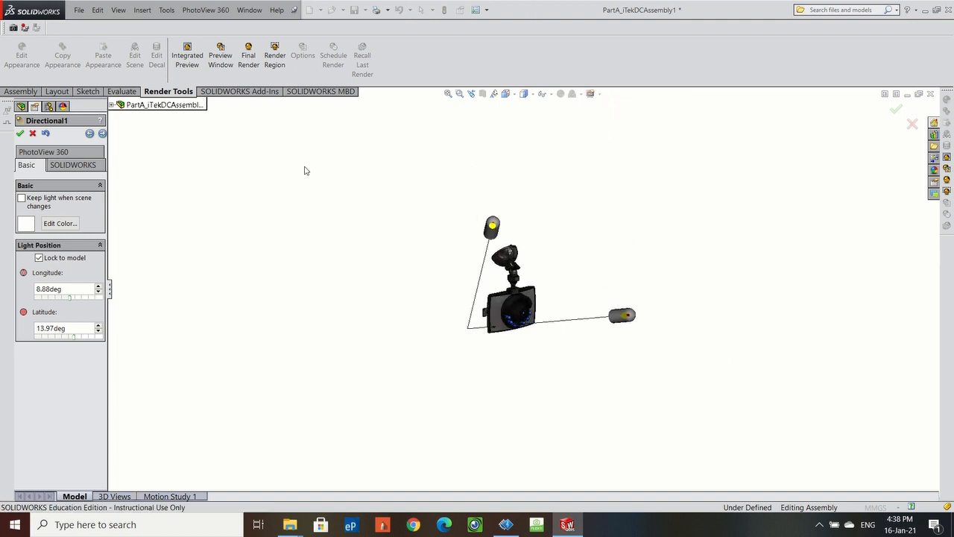
click(21, 133)
scroll(443, 283, down, 5)
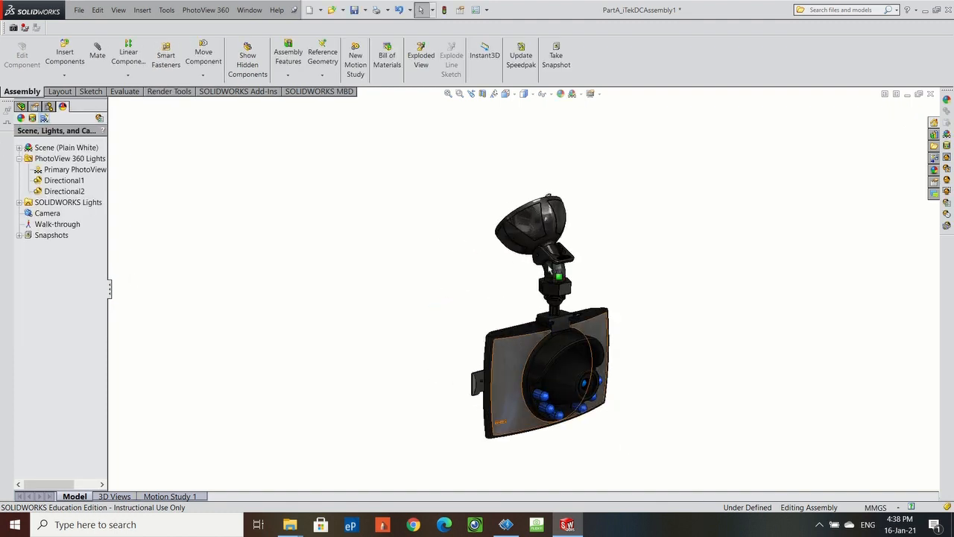
Try Shadows In Shaded Mode on the assembly view and switch it off again.
click(599, 94)
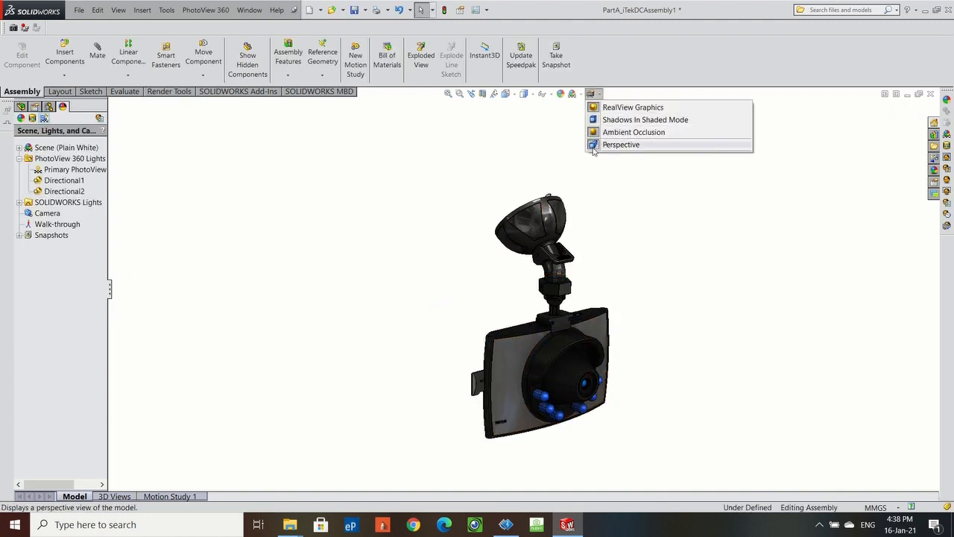
click(619, 120)
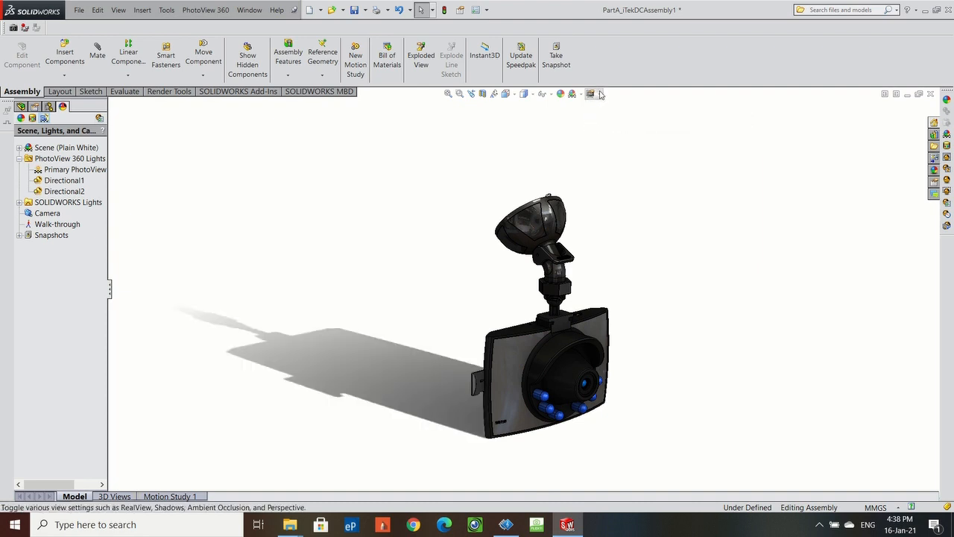
click(601, 96)
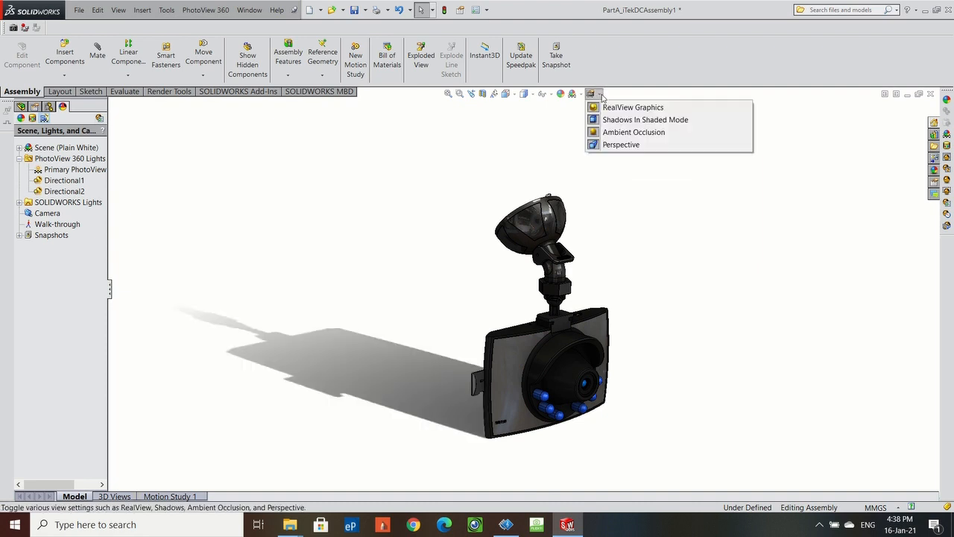
click(595, 123)
scroll(596, 384, up, 2)
scroll(596, 359, down, 4)
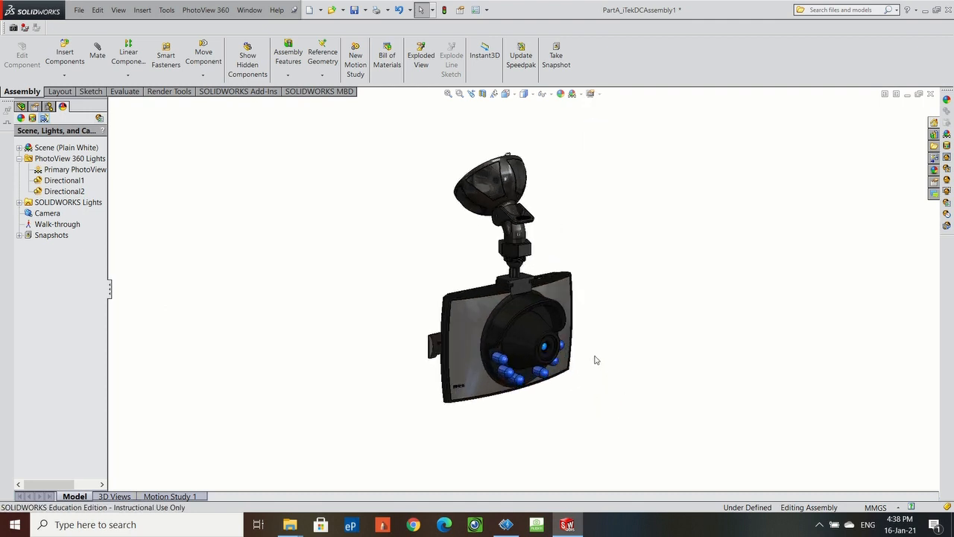
Change the dash cam assembly's display style to Shaded.
click(524, 93)
click(527, 126)
scroll(324, 360, down, 1)
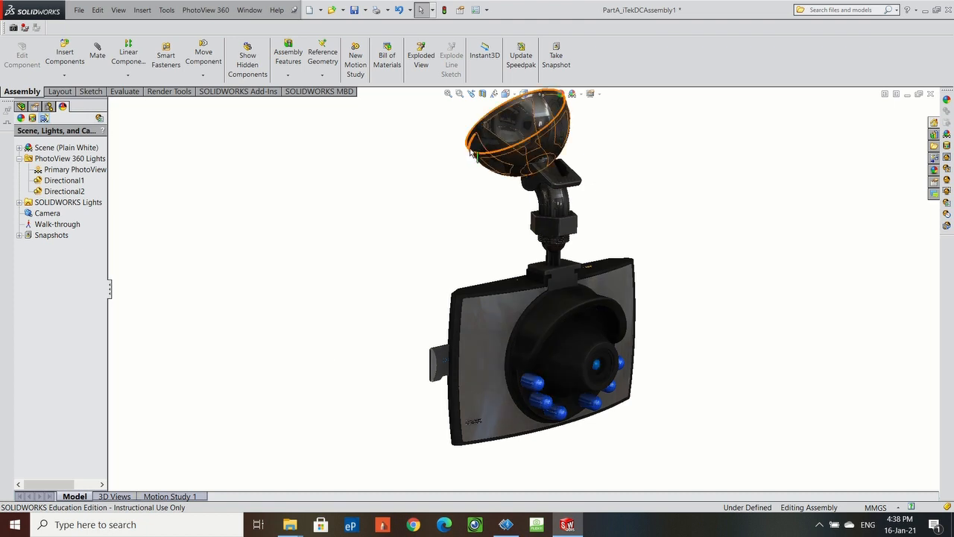
scroll(555, 163, up, 1)
scroll(574, 149, down, 1)
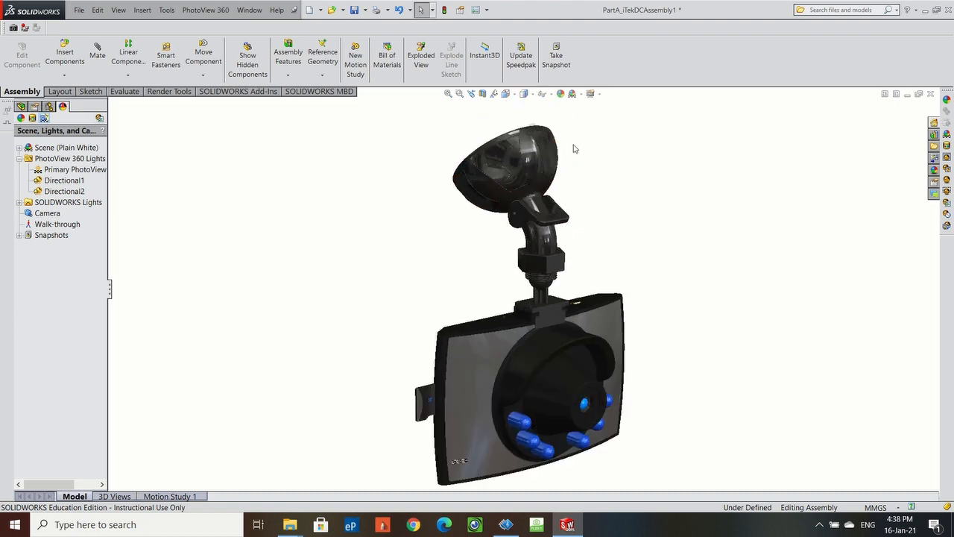
scroll(591, 322, up, 1)
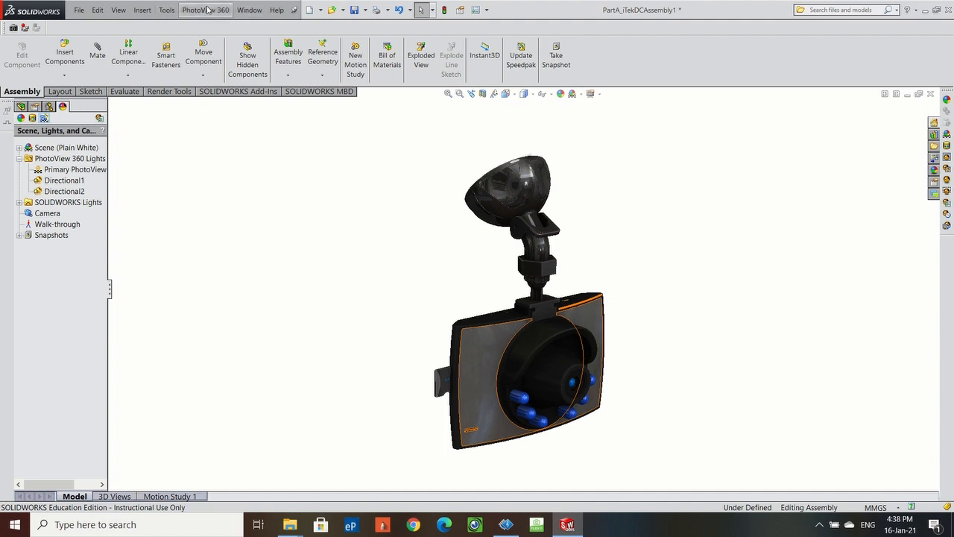
Check in the add-ins list that PhotoView 360 is active and loaded at start-up, and accept the list.
click(169, 9)
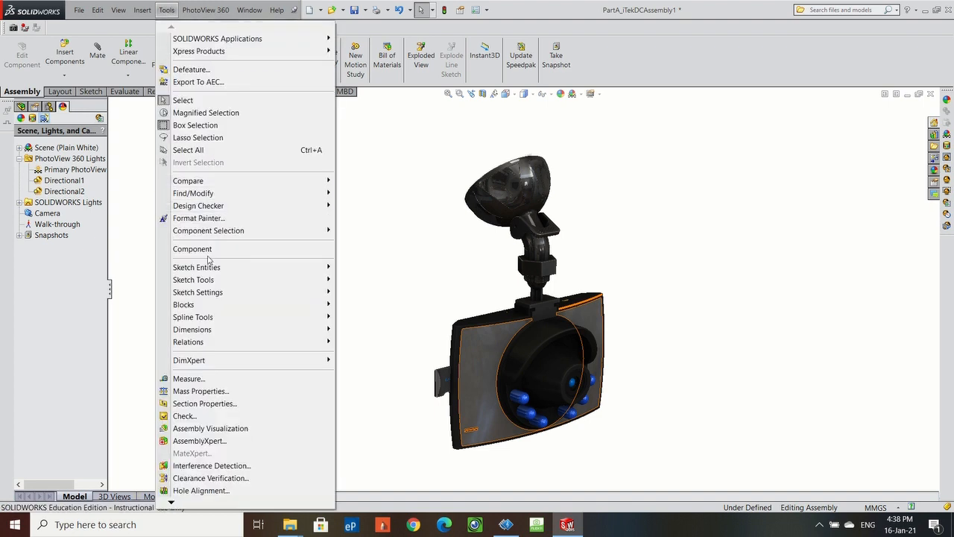
mouse_move(189, 502)
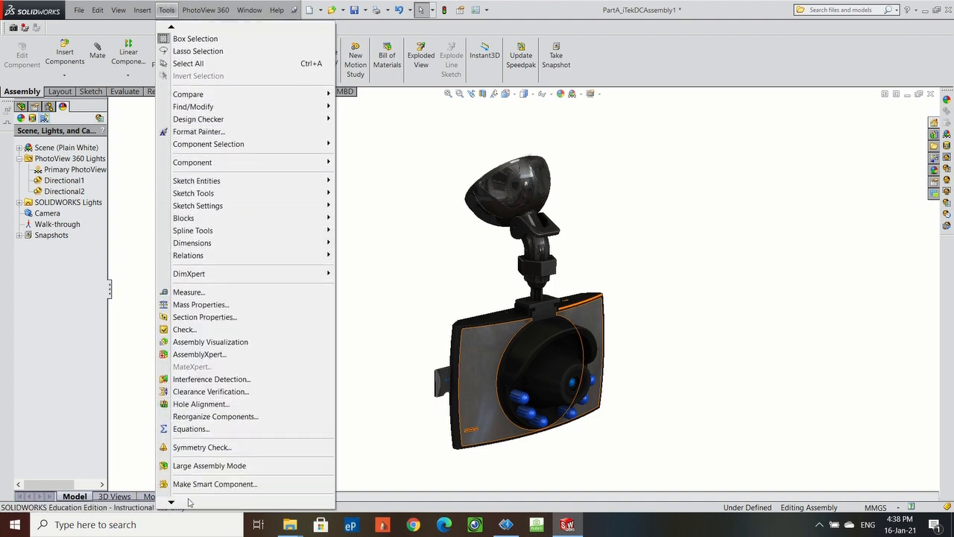
click(188, 433)
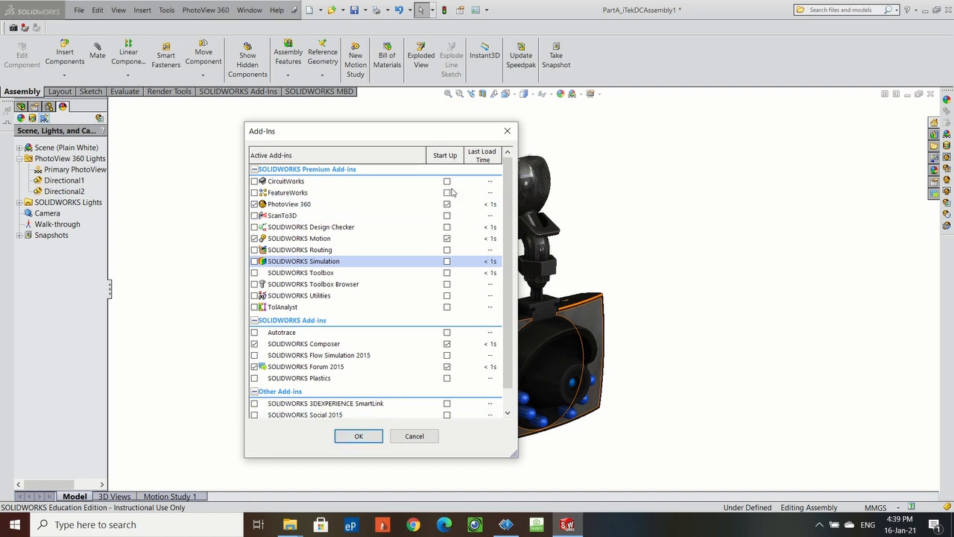
click(358, 435)
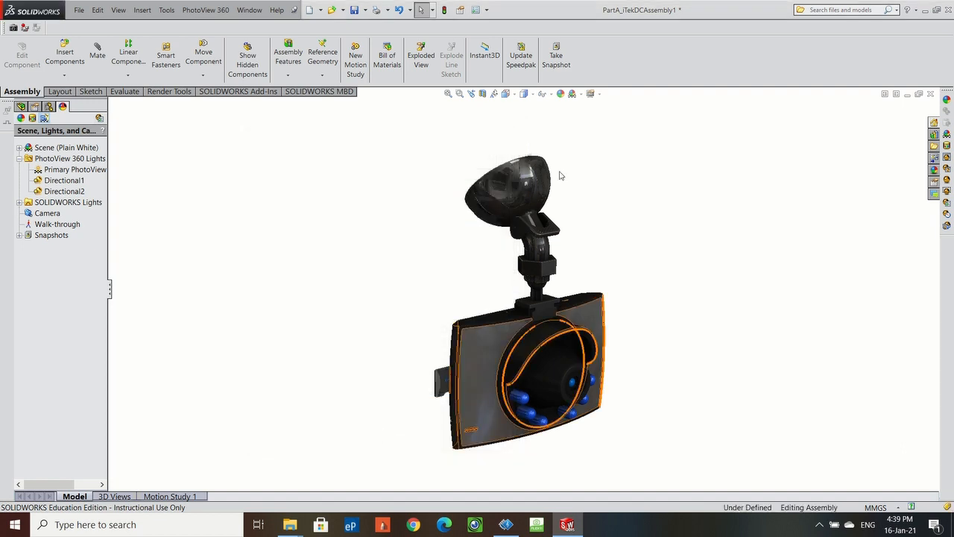
Set the PhotoView 360 preview render quality to Best and run a final render of the assembly.
click(206, 10)
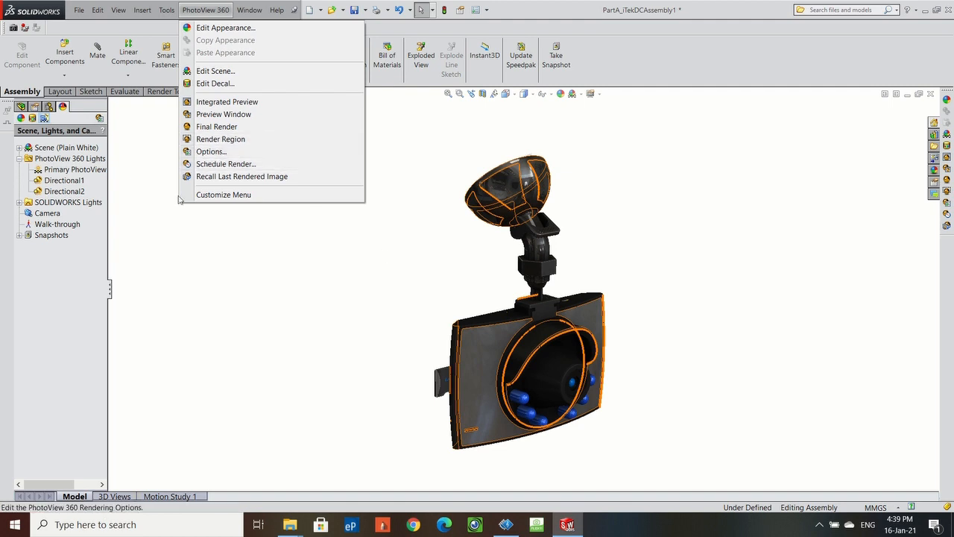
click(211, 152)
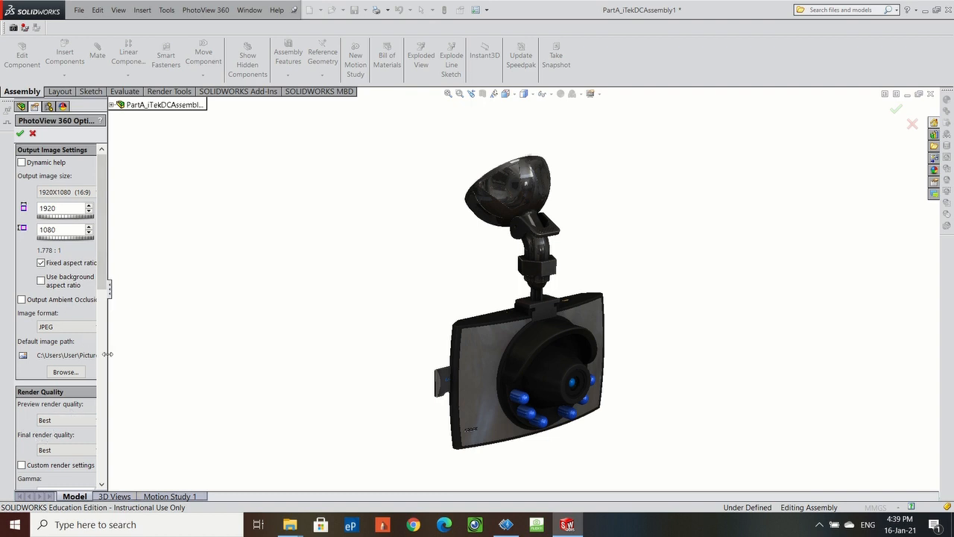
drag(110, 357, 170, 357)
click(84, 412)
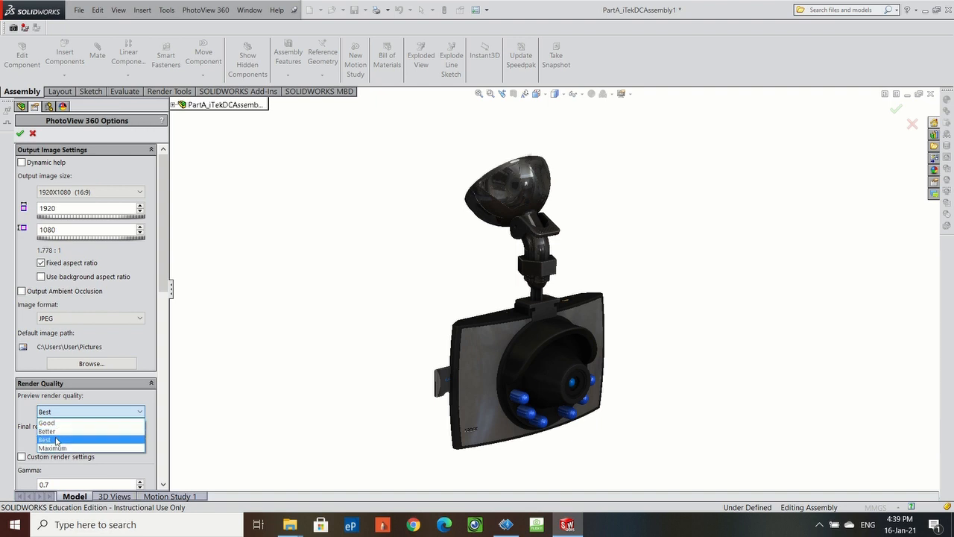
click(77, 440)
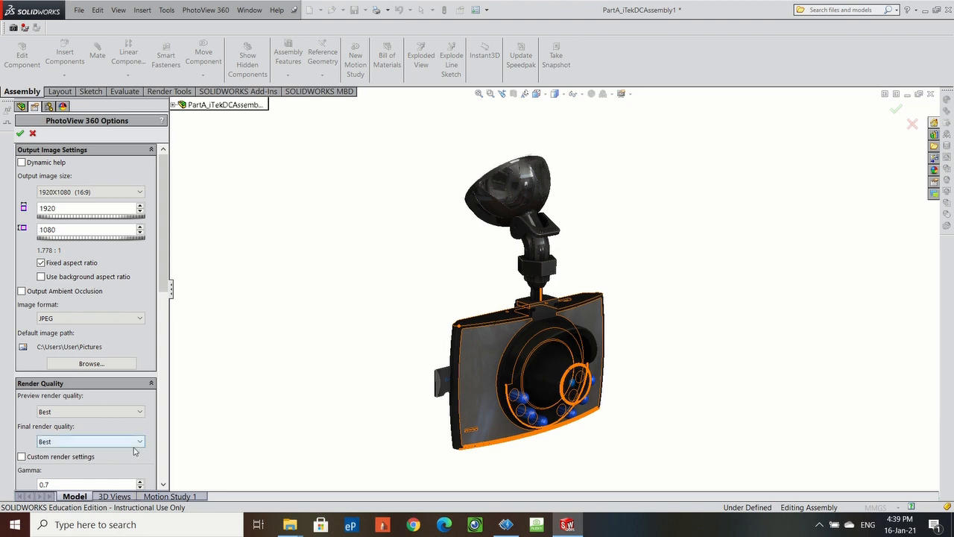
click(23, 134)
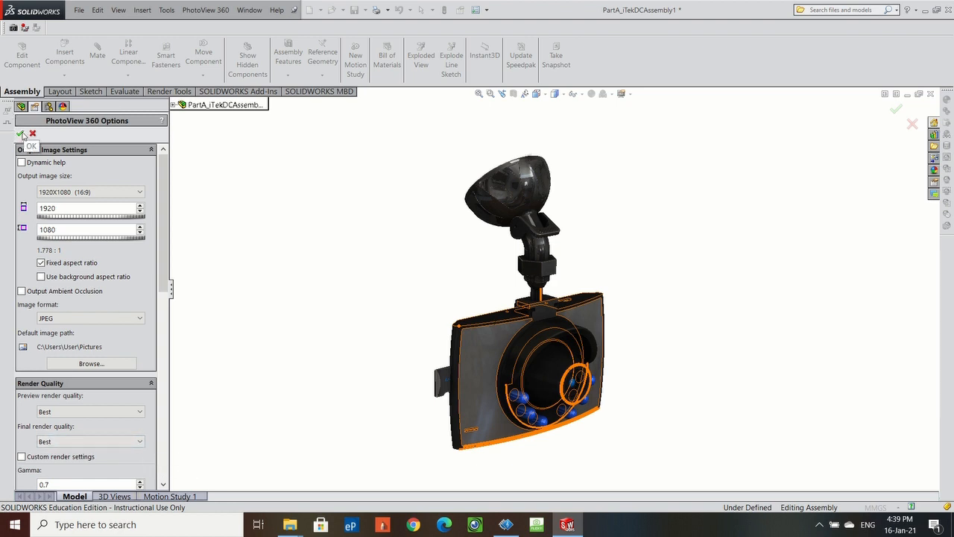
click(217, 10)
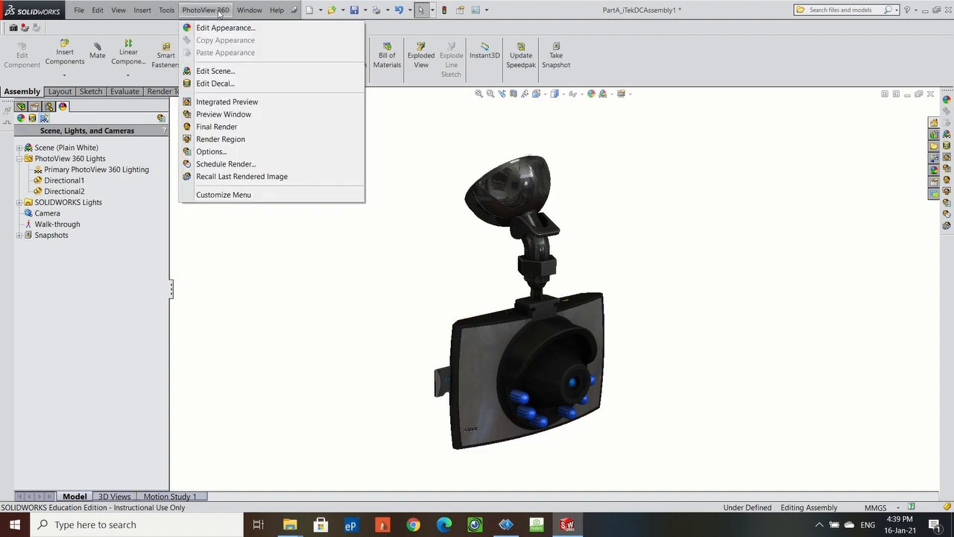
click(216, 126)
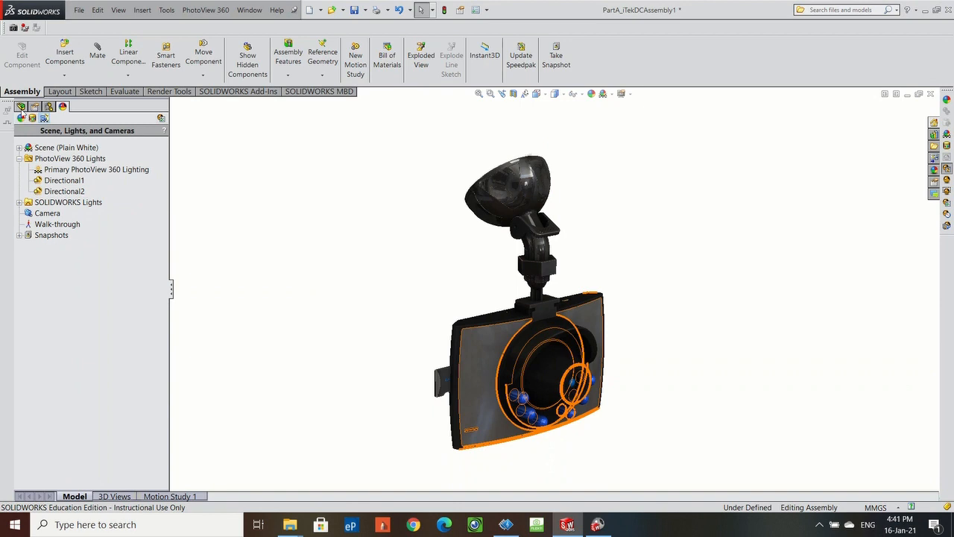
Add a third directional light to the scene, place it above and to the right of the camera body, and accept it.
click(47, 120)
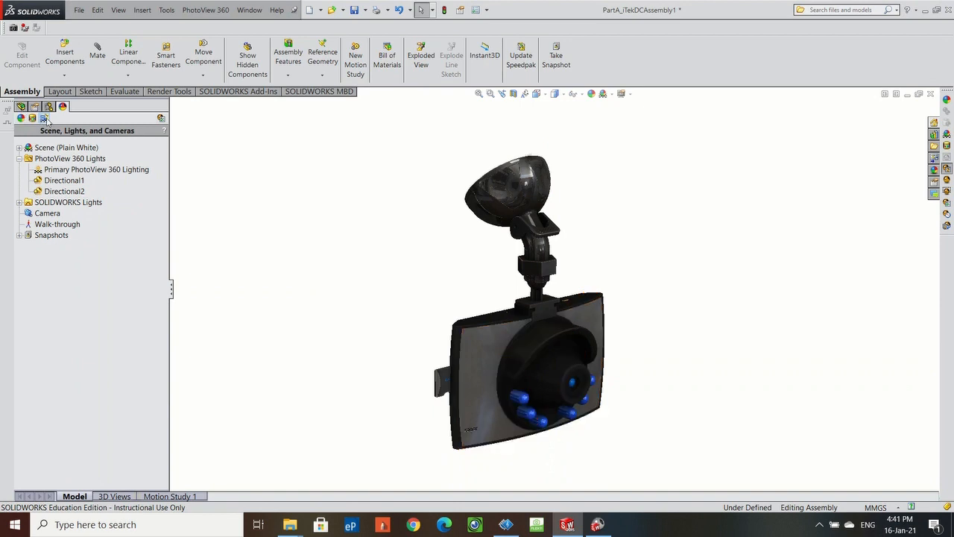
click(78, 191)
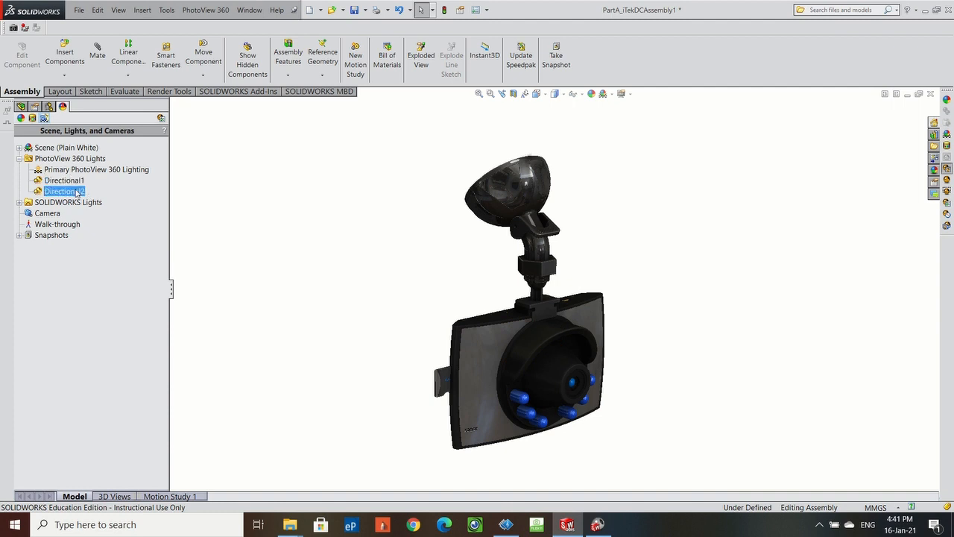
right_click(77, 192)
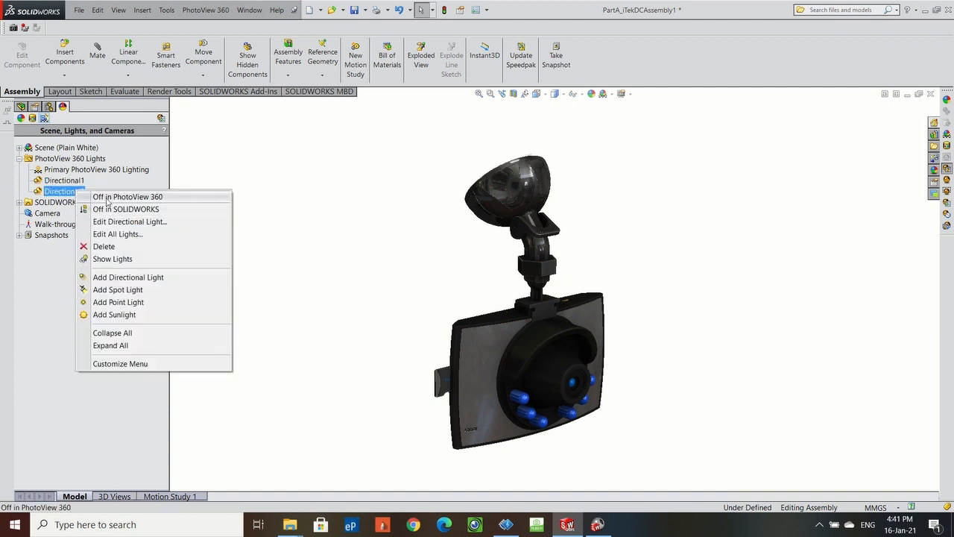
click(121, 277)
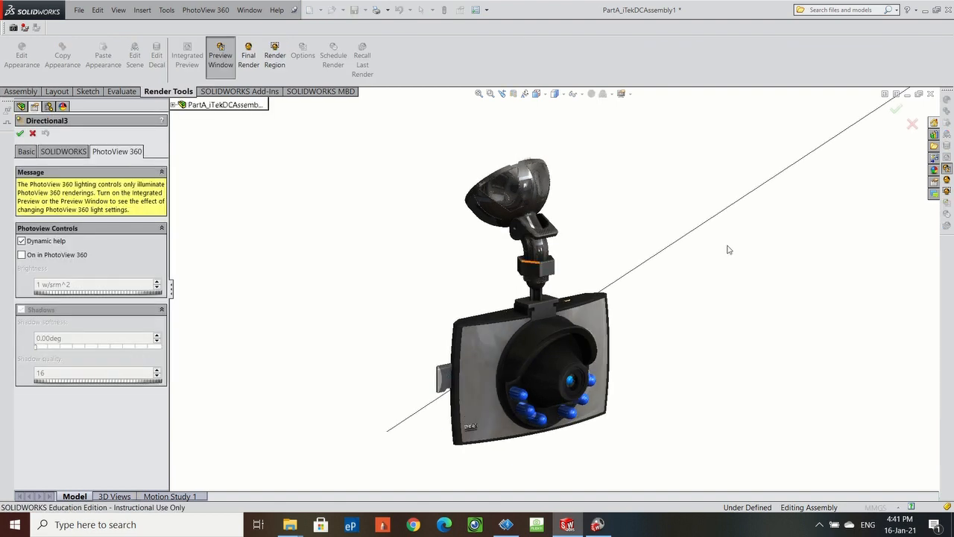
drag(765, 163, 610, 253)
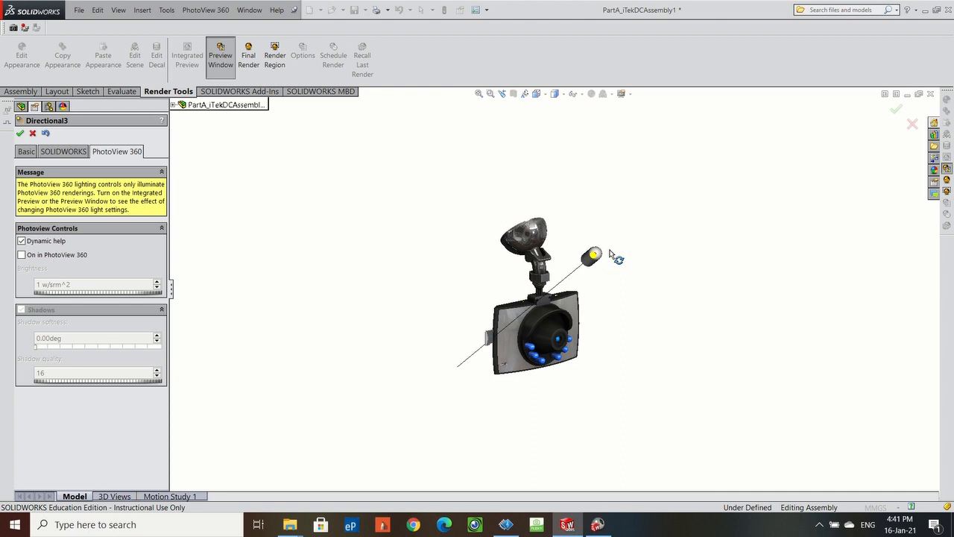
click(20, 133)
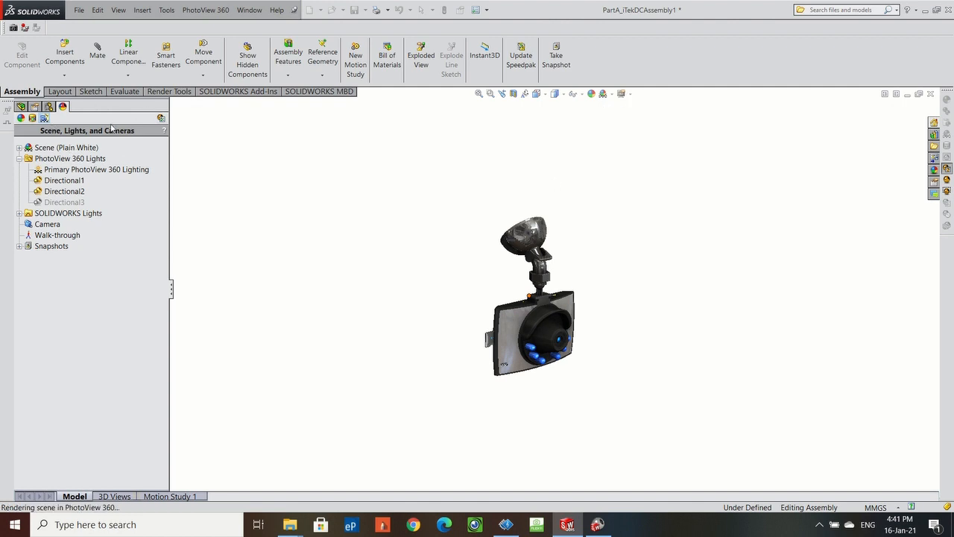
Examine the available scene presets and the reflections on the suction cup and camera body in the Plain White scene.
click(575, 94)
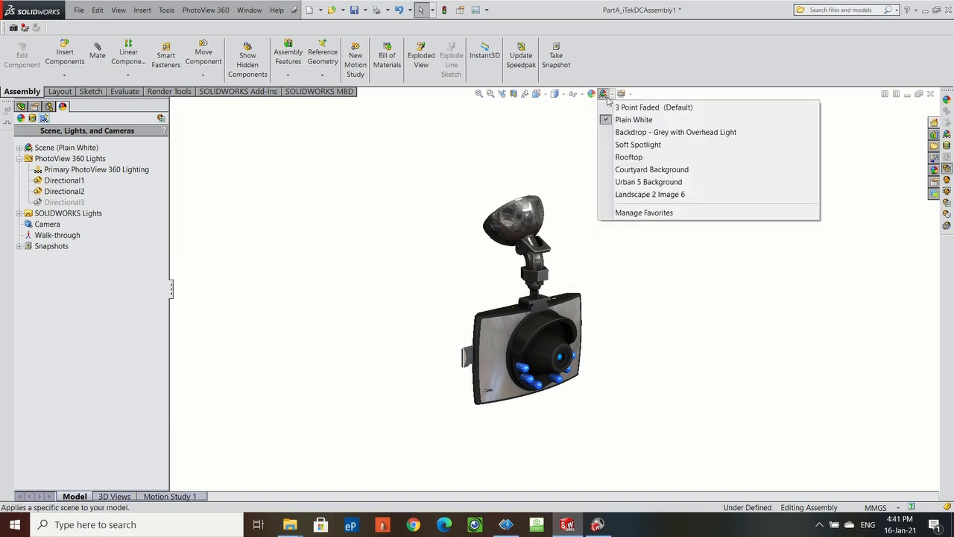
mouse_move(608, 96)
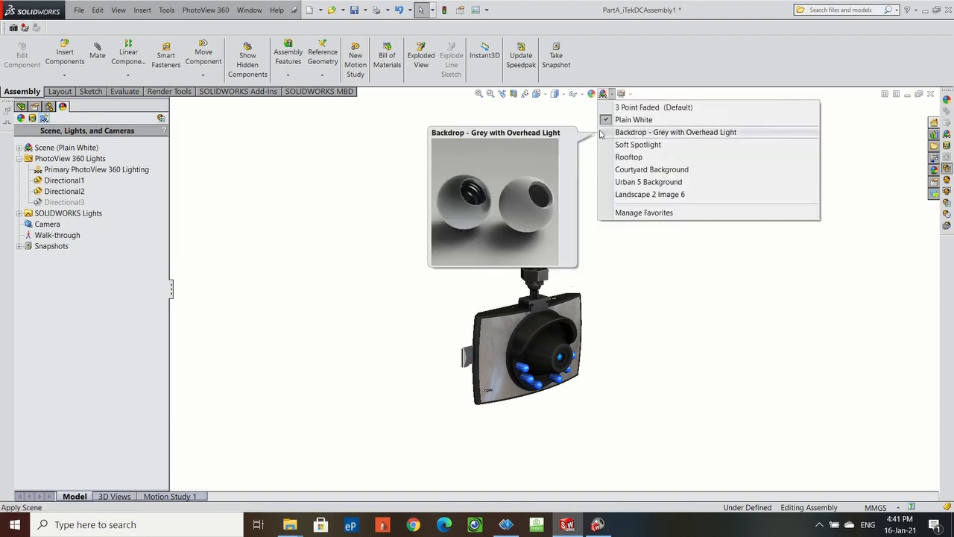
click(657, 310)
scroll(535, 208, down, 1)
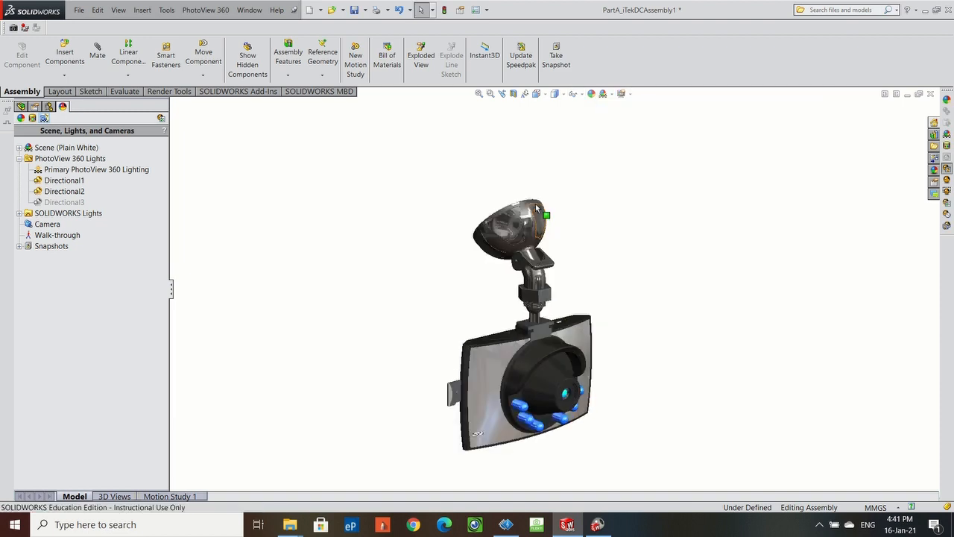
scroll(535, 207, down, 10)
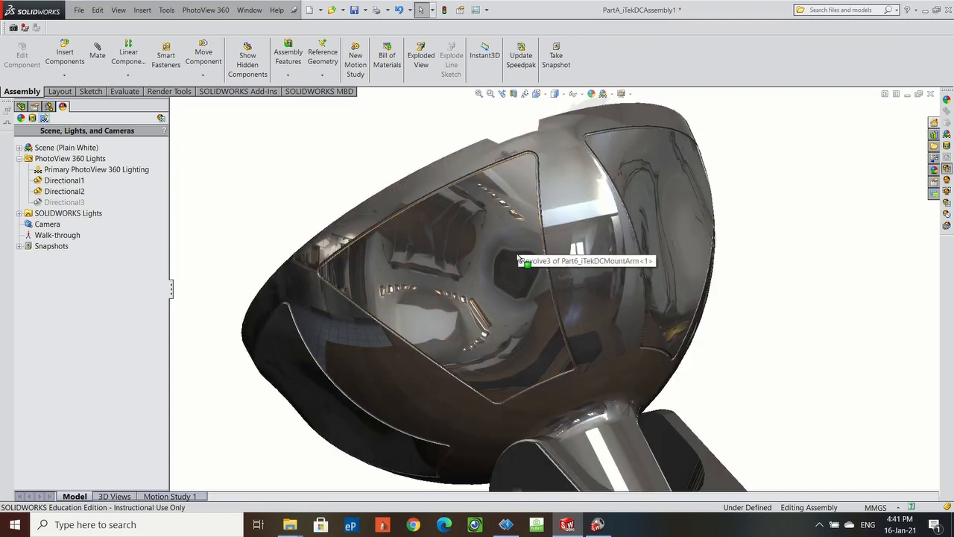
scroll(553, 367, up, 10)
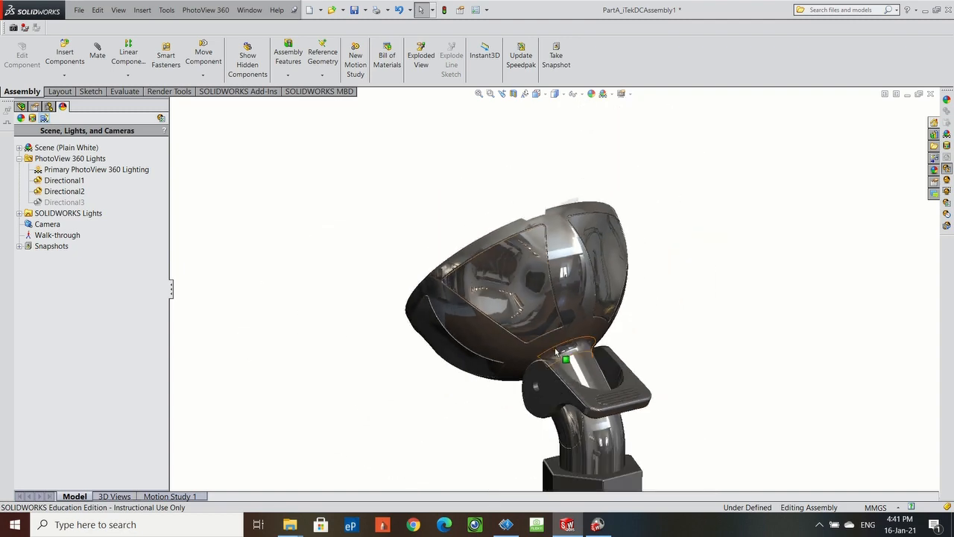
scroll(552, 359, up, 3)
scroll(567, 385, down, 2)
scroll(584, 302, down, 2)
scroll(544, 394, up, 1)
scroll(545, 399, down, 2)
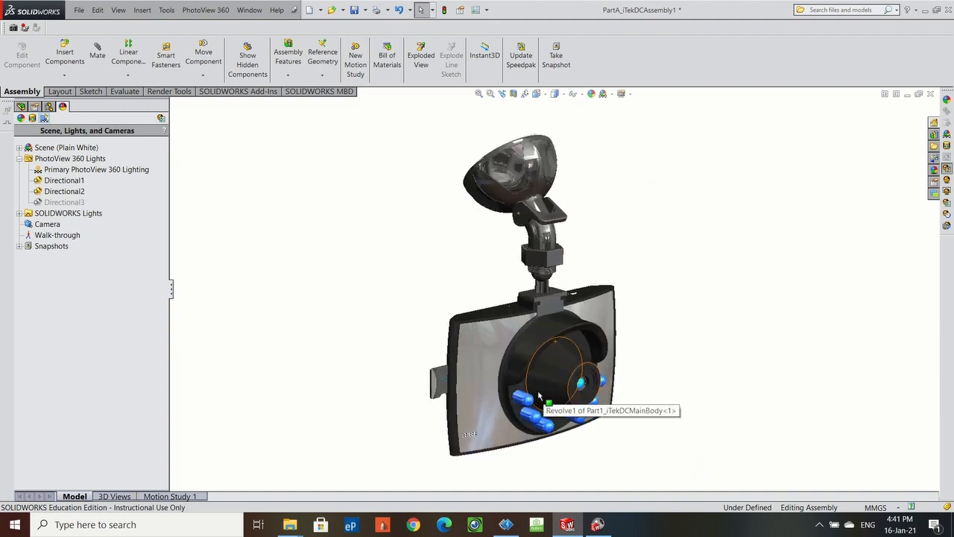
Apply the 3 Point Faded scene to the dash cam assembly.
click(622, 94)
click(608, 95)
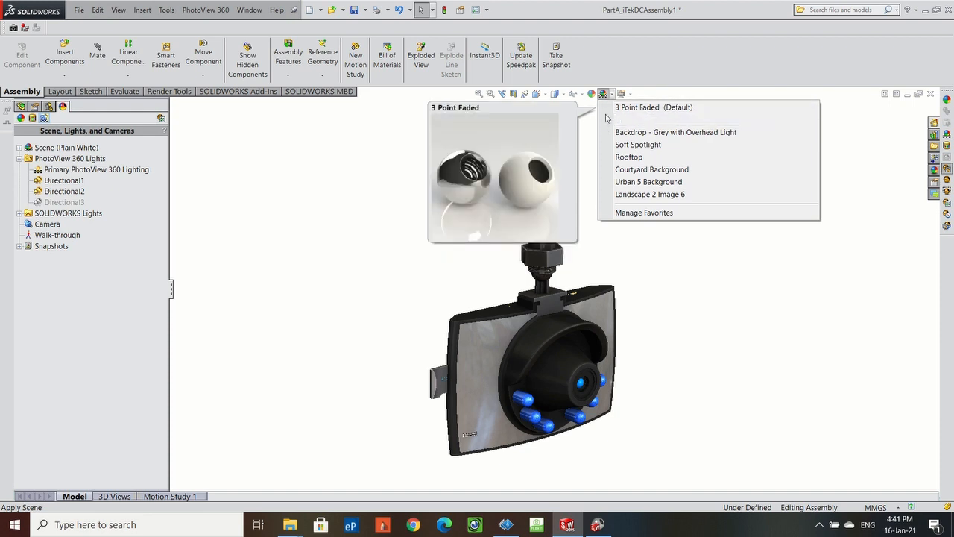
click(604, 97)
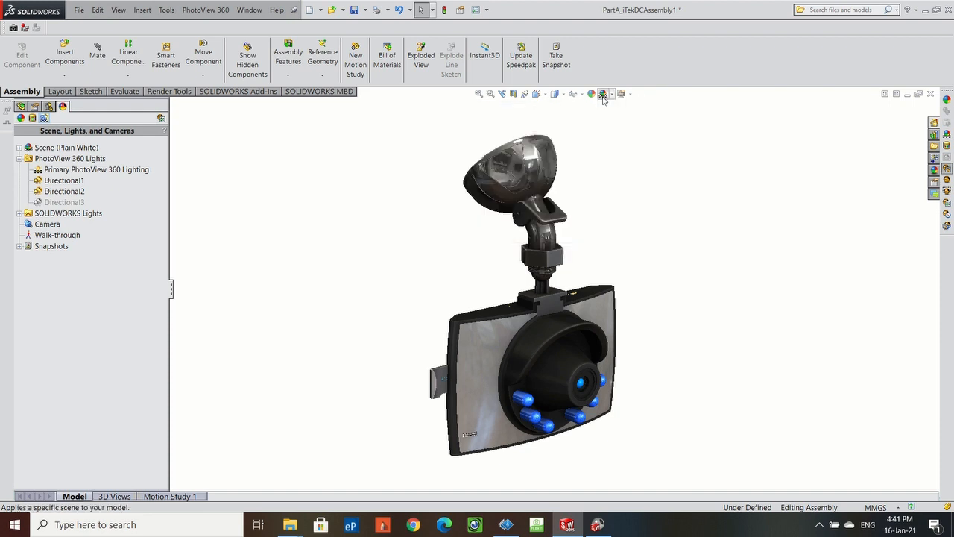
click(604, 97)
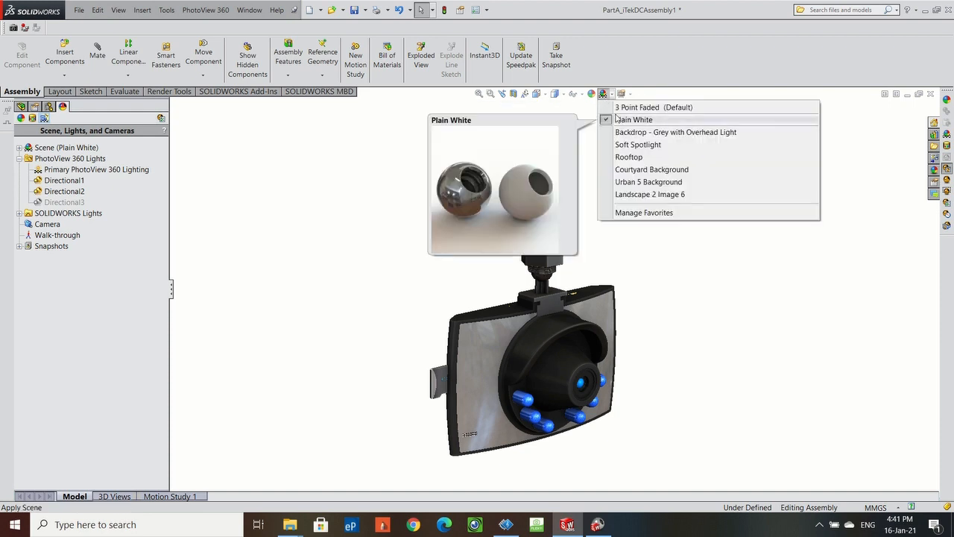
click(625, 108)
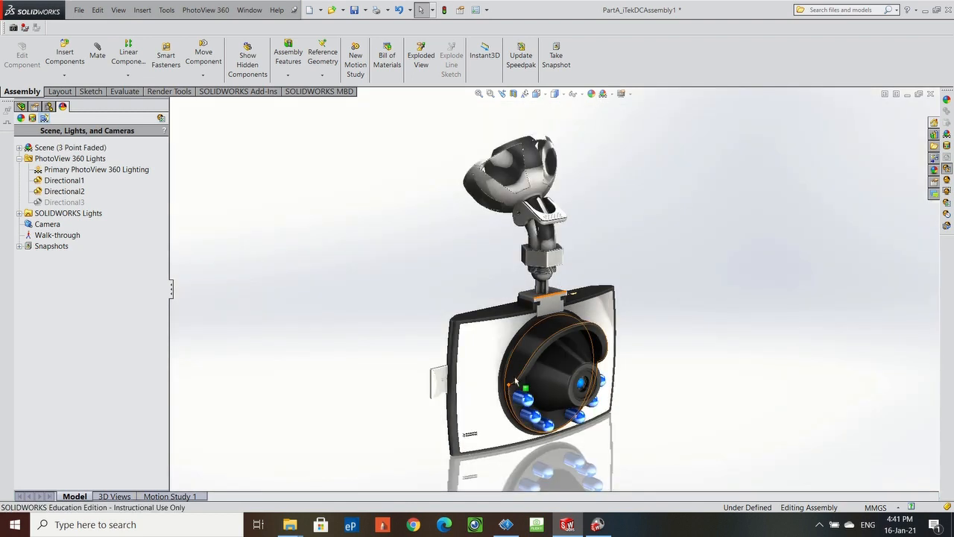
scroll(600, 366, down, 2)
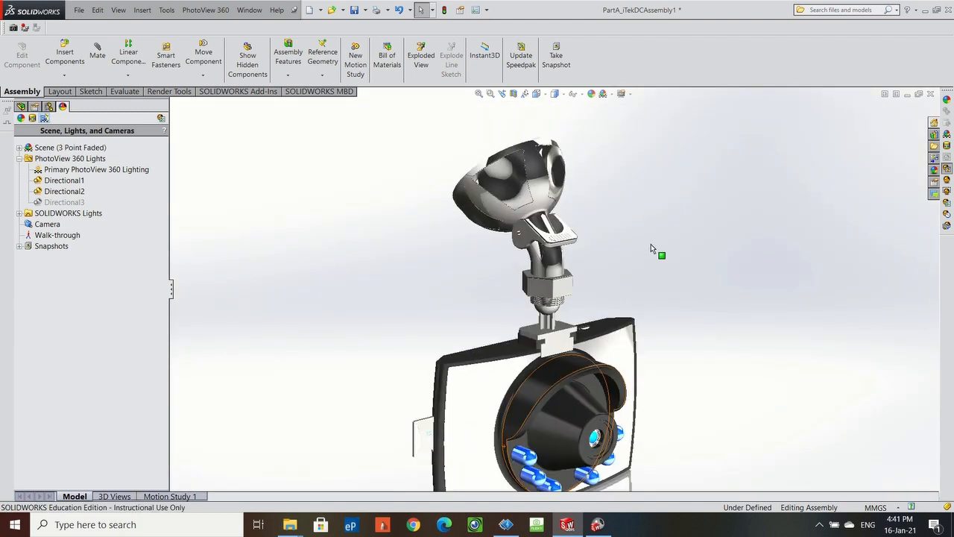
scroll(597, 373, up, 4)
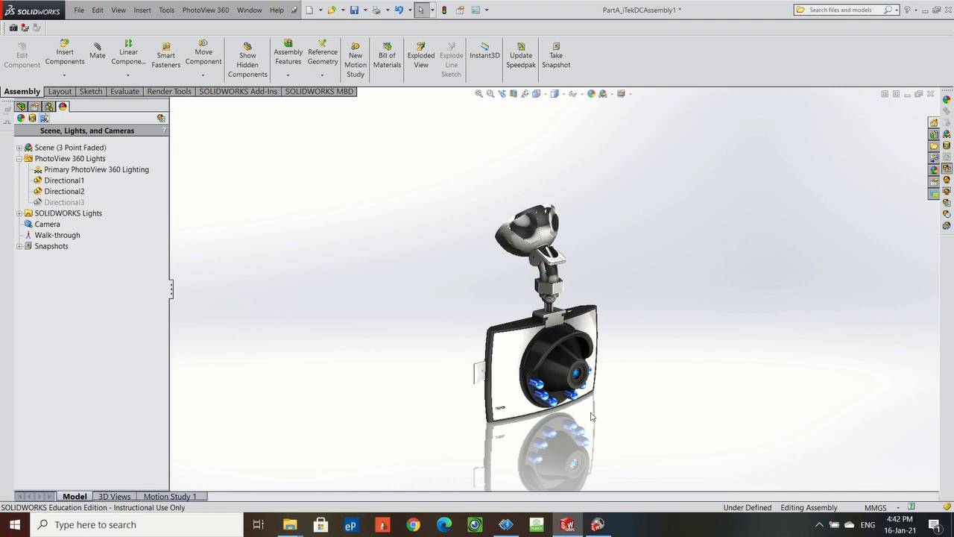
scroll(591, 416, down, 2)
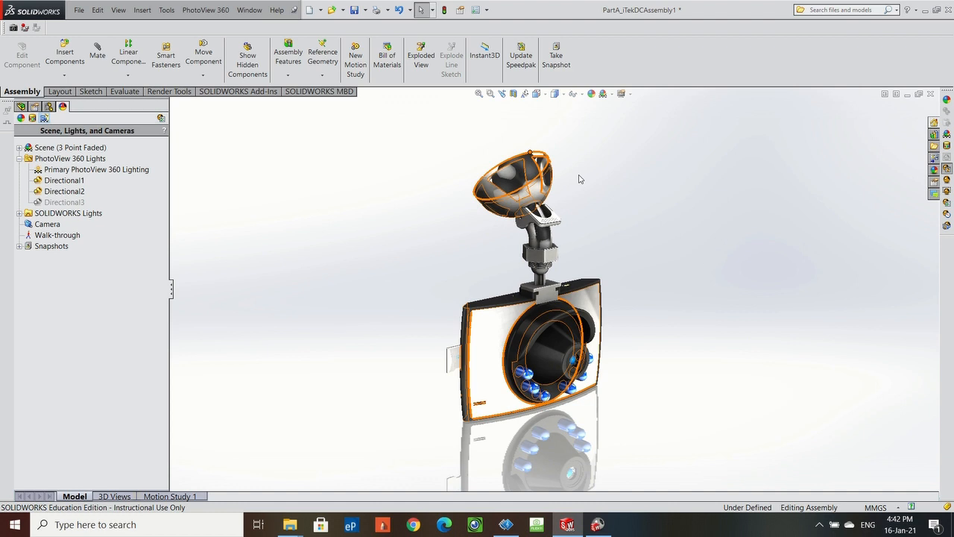
Review the preview and final render quality settings in the PhotoView 360 options.
click(204, 14)
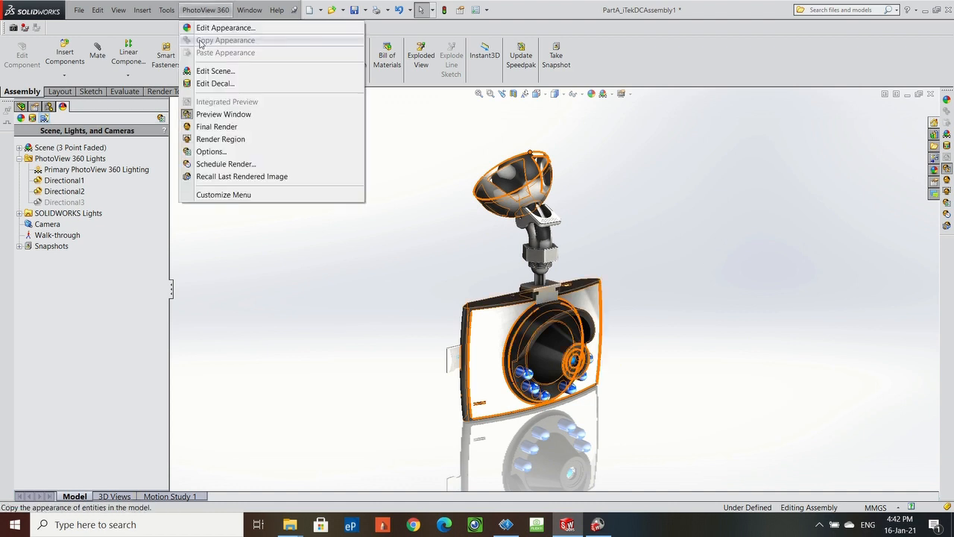
click(208, 152)
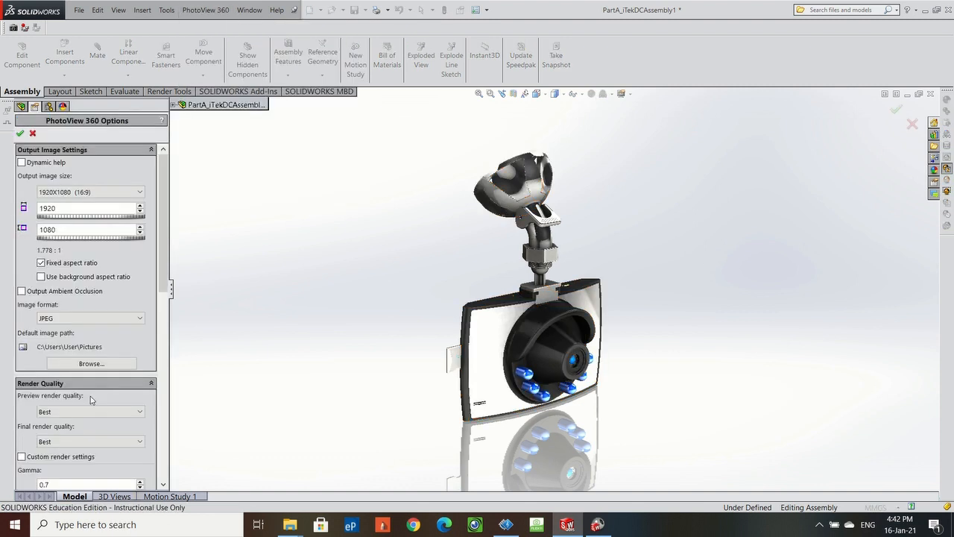
click(90, 411)
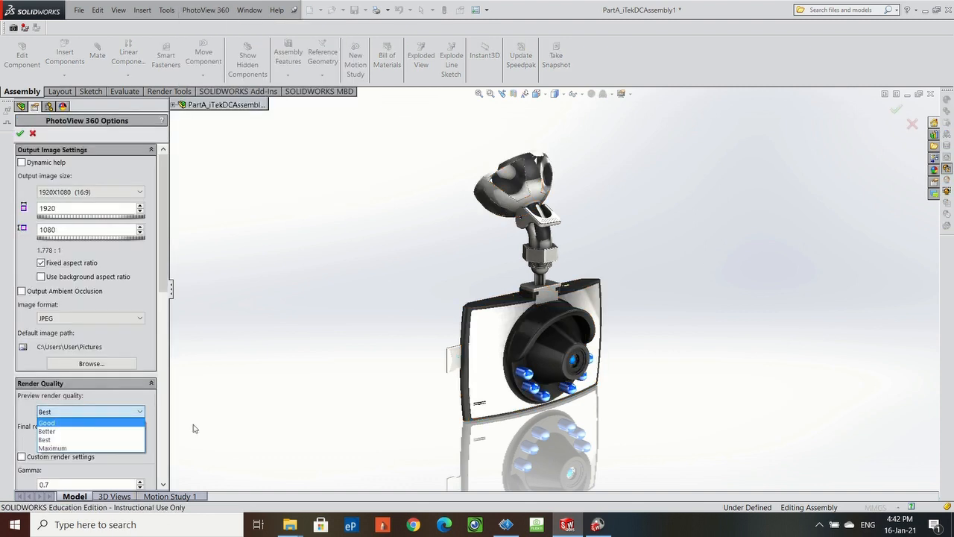
click(194, 428)
click(87, 444)
click(73, 468)
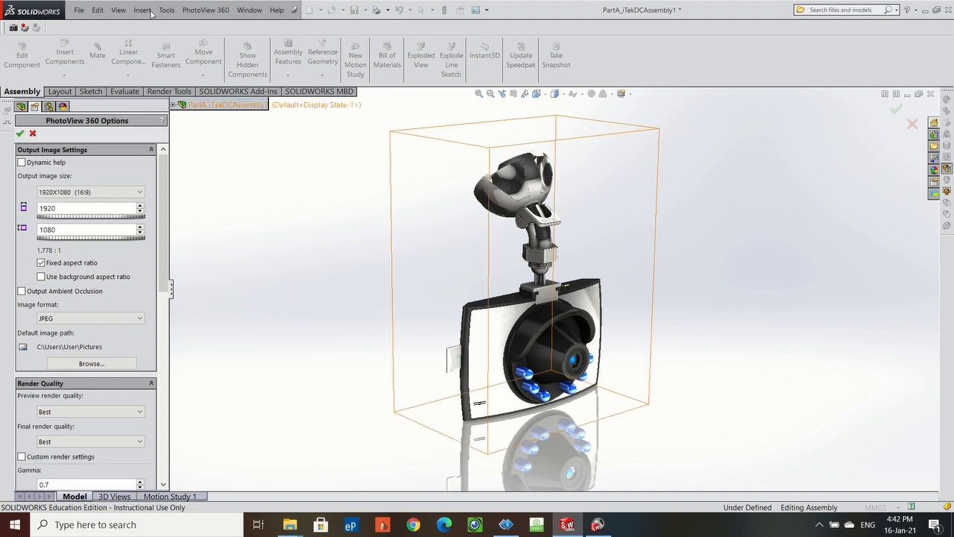
click(20, 133)
Run a PhotoView 360 final render of the dash cam assembly in the 3 Point Faded scene.
click(205, 10)
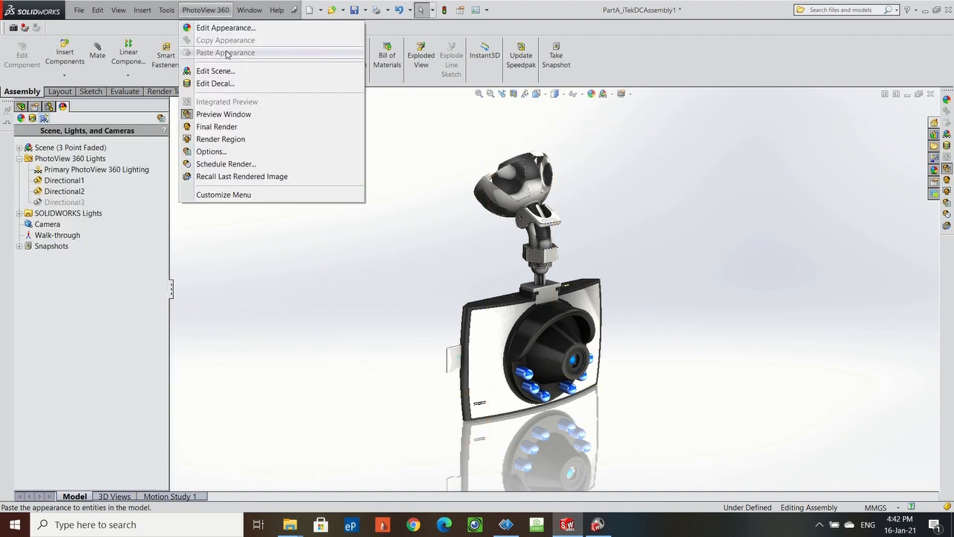
click(212, 126)
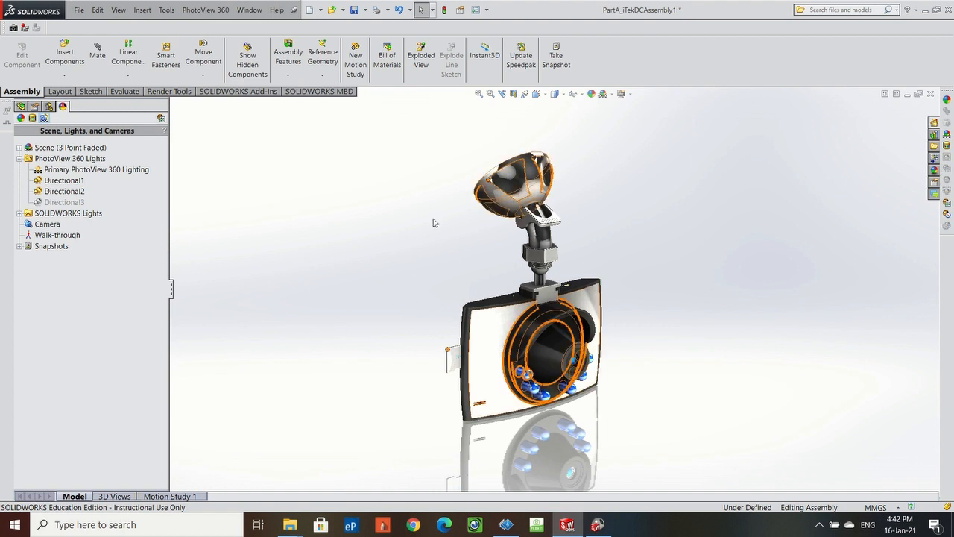
click(555, 93)
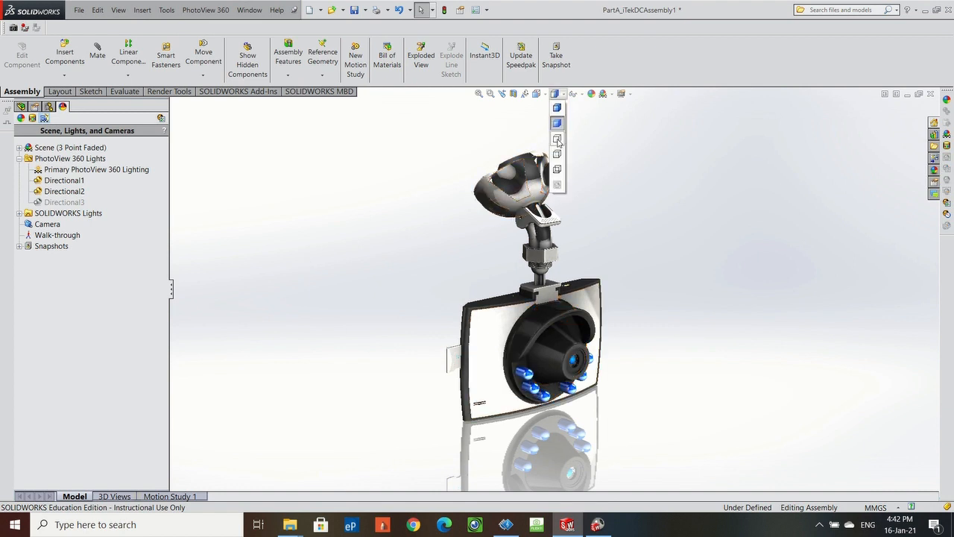
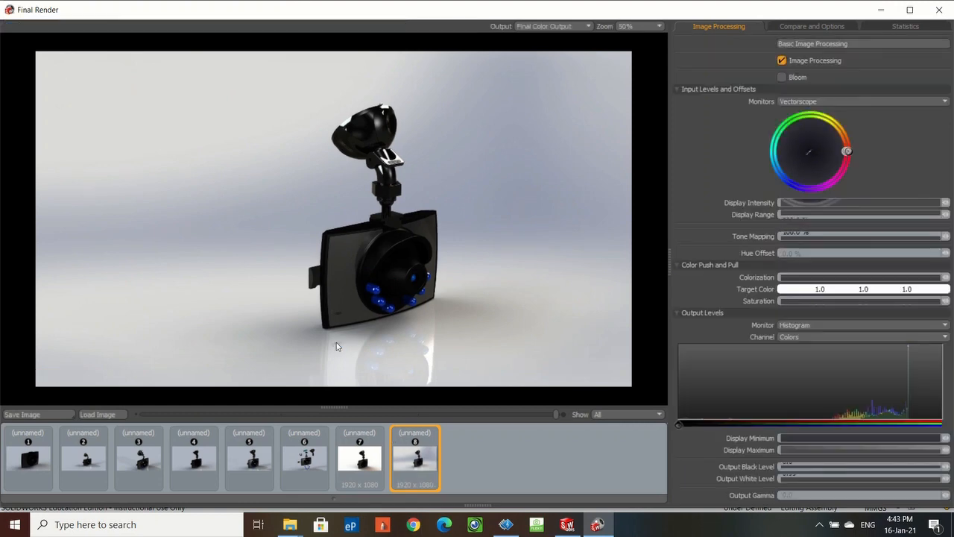
Save the final render as a JPEG named itek_Image3 in the Electronic Portfolio folder.
click(28, 415)
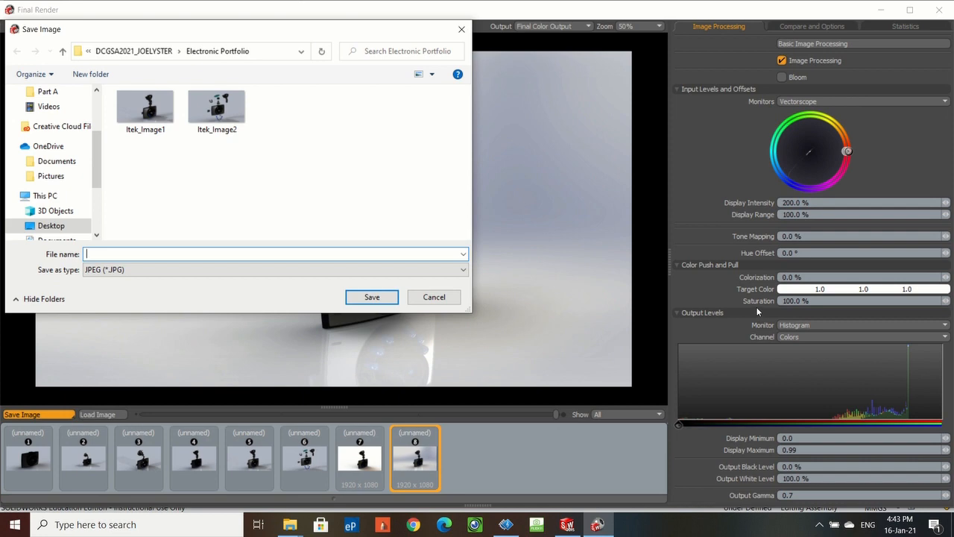
text(I)
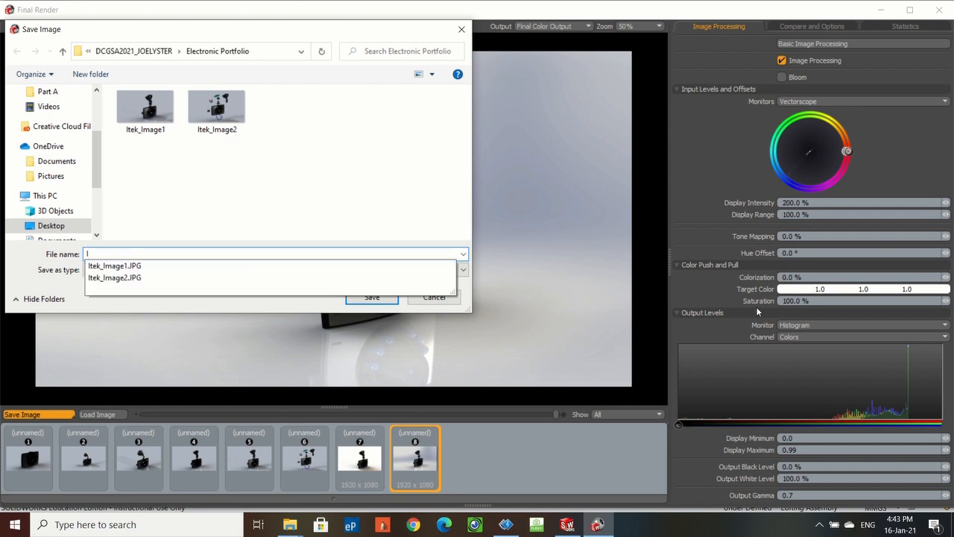
key(BackSpace)
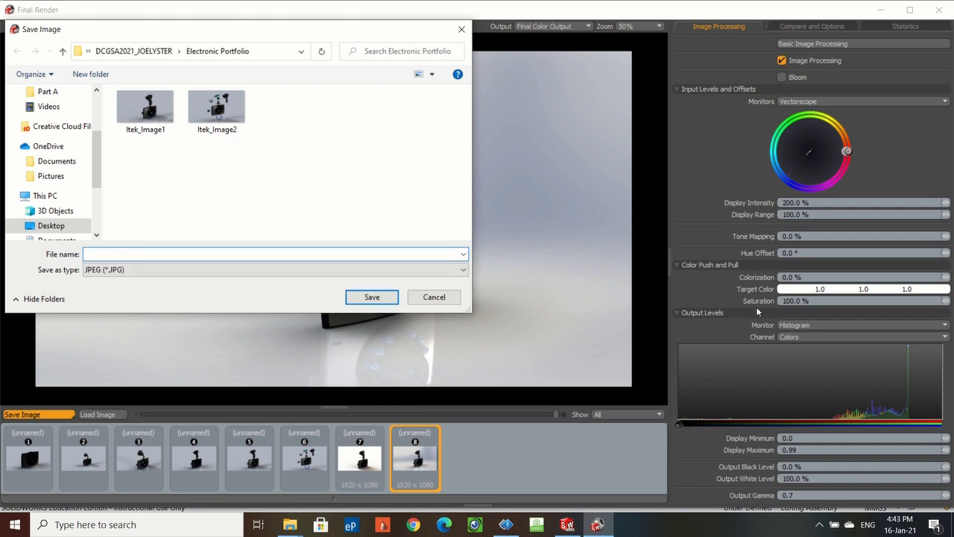
text(iTek)
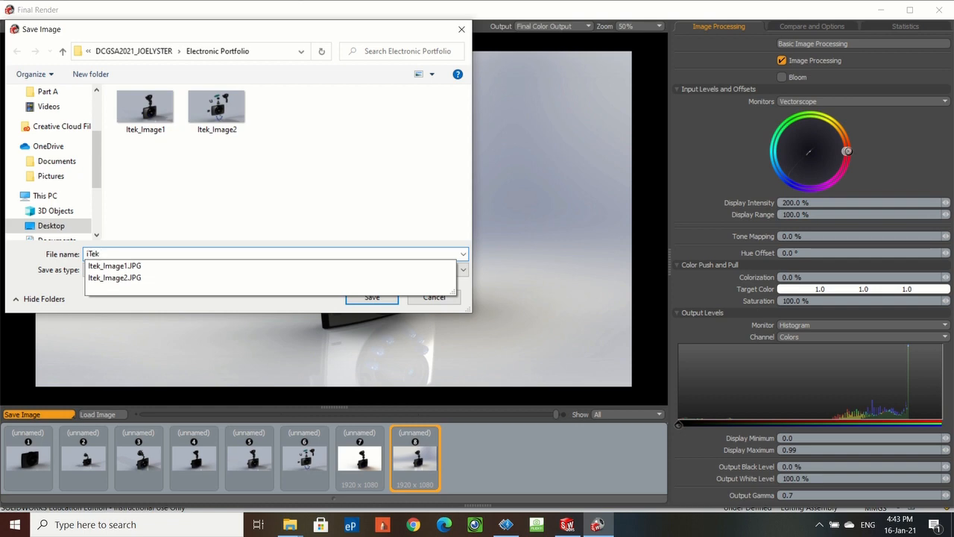
text(_)
key(BackSpace)
key(BackSpace)
key(BackSpace)
key(BackSpace)
text(tek_Image)
text(3)
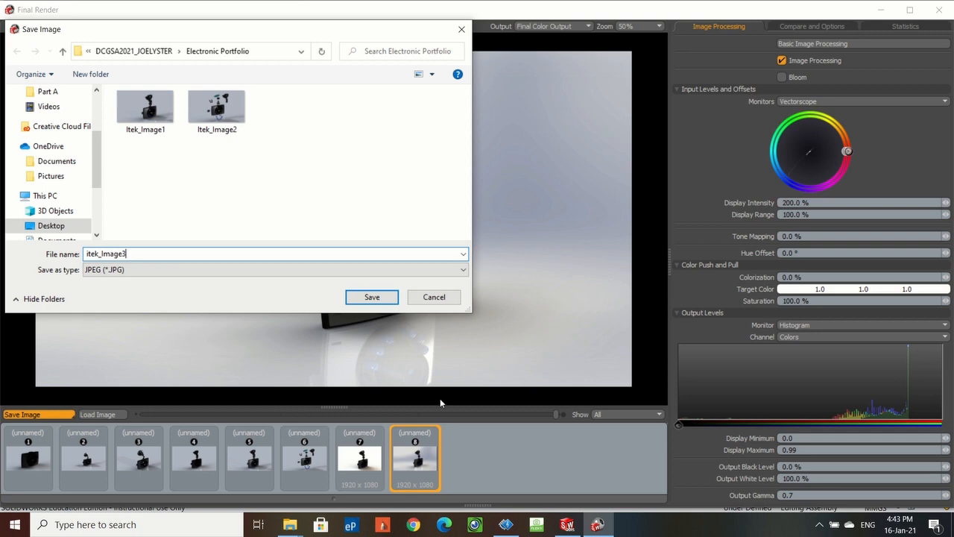
click(370, 299)
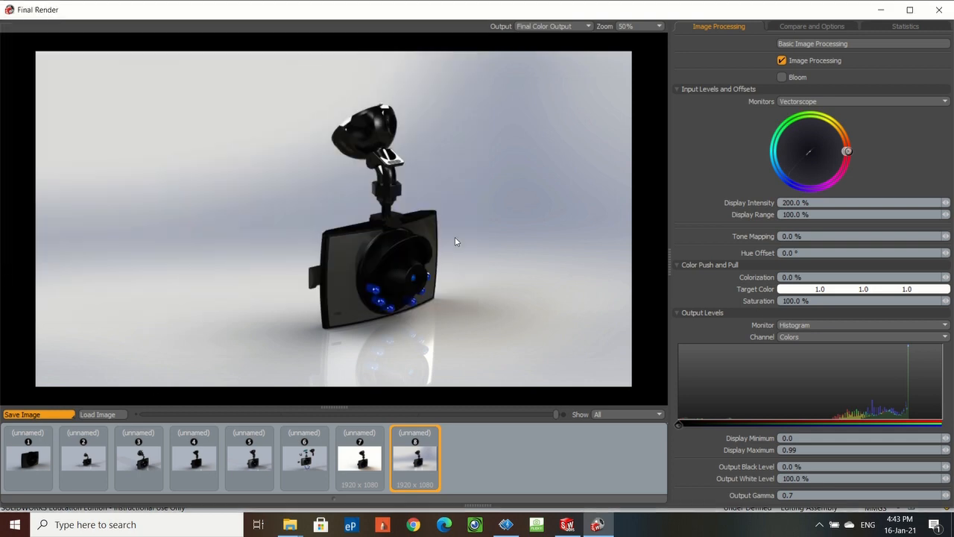
Look over the rendered image, and close the final render and preview windows.
scroll(398, 270, up, 2)
scroll(396, 276, down, 2)
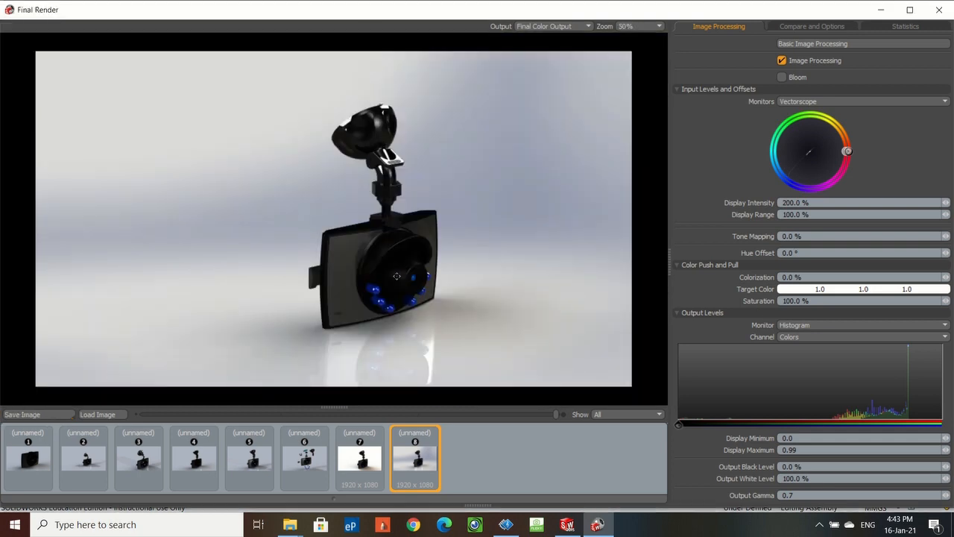
click(938, 7)
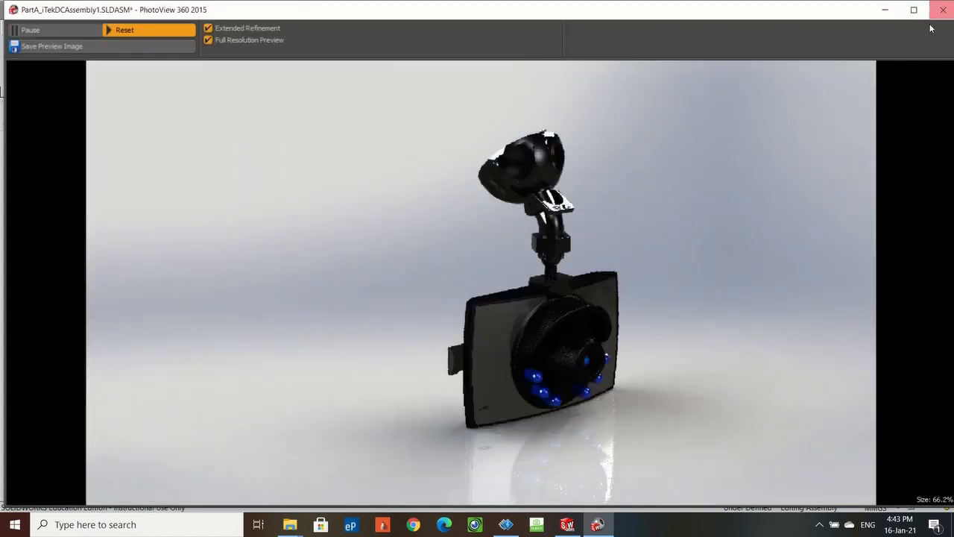
click(939, 8)
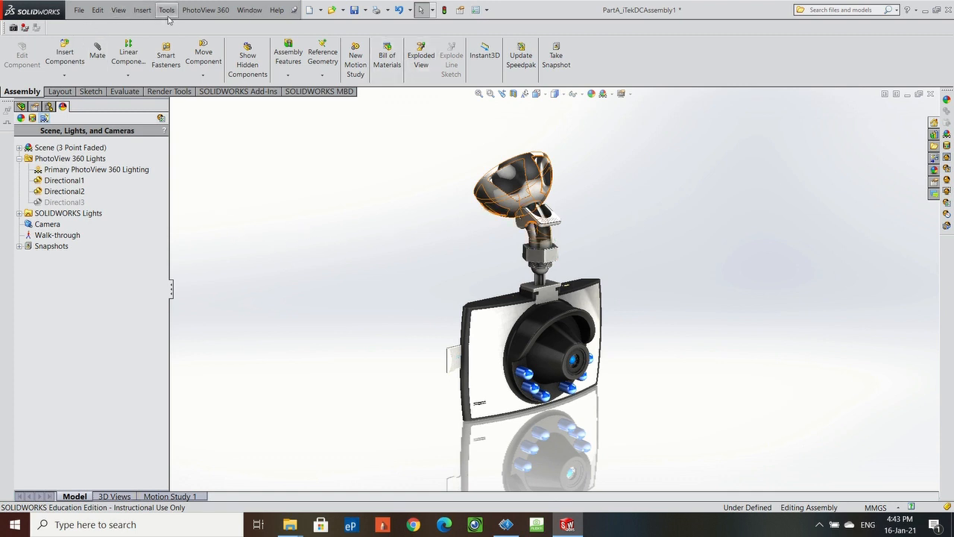
Save the assembly as an eDrawings (*.easm) file named PartA_iTekDCAssembly1 in the Part A folder.
click(77, 11)
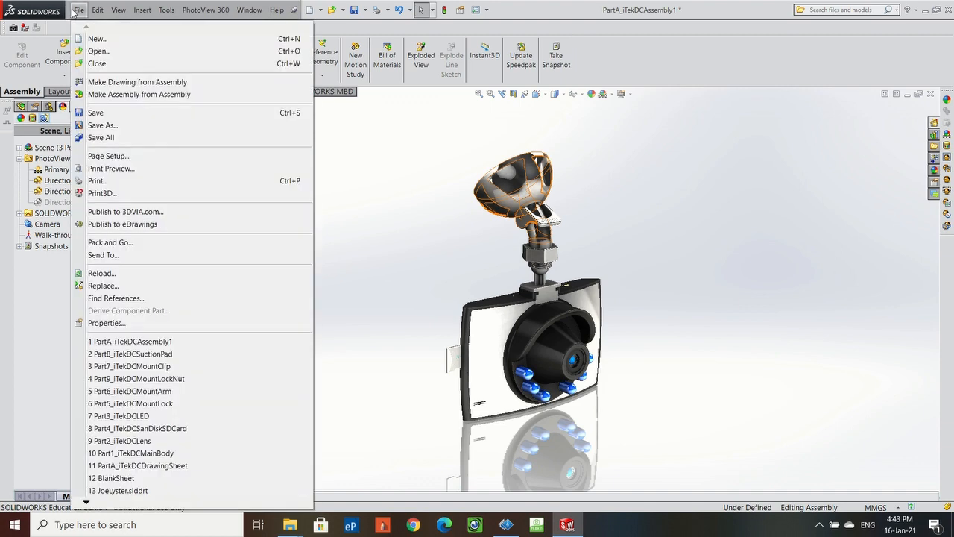
click(102, 126)
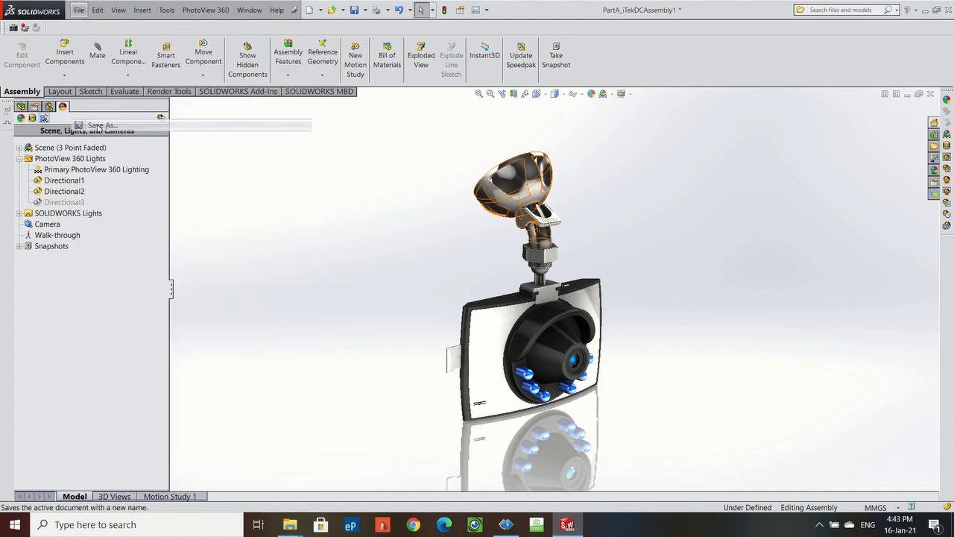
click(453, 291)
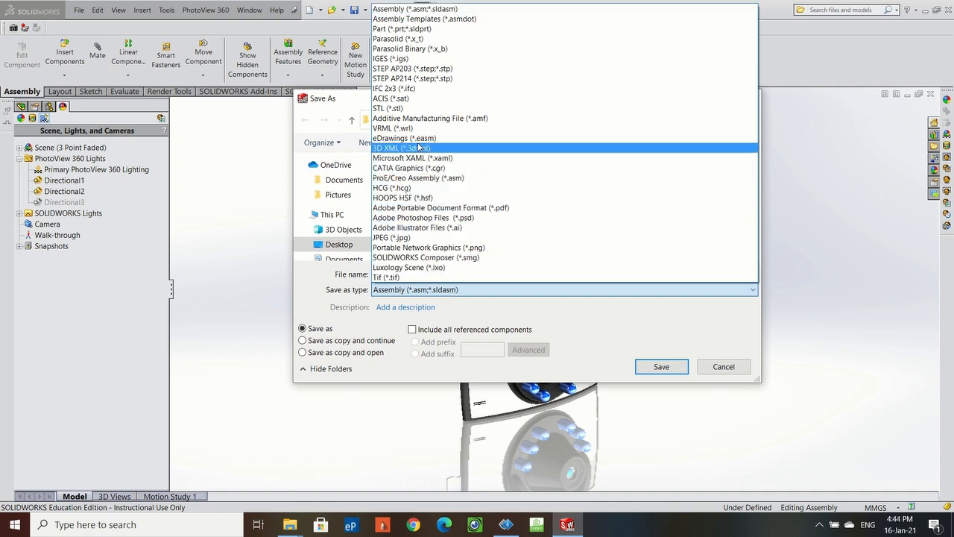
click(427, 142)
click(669, 394)
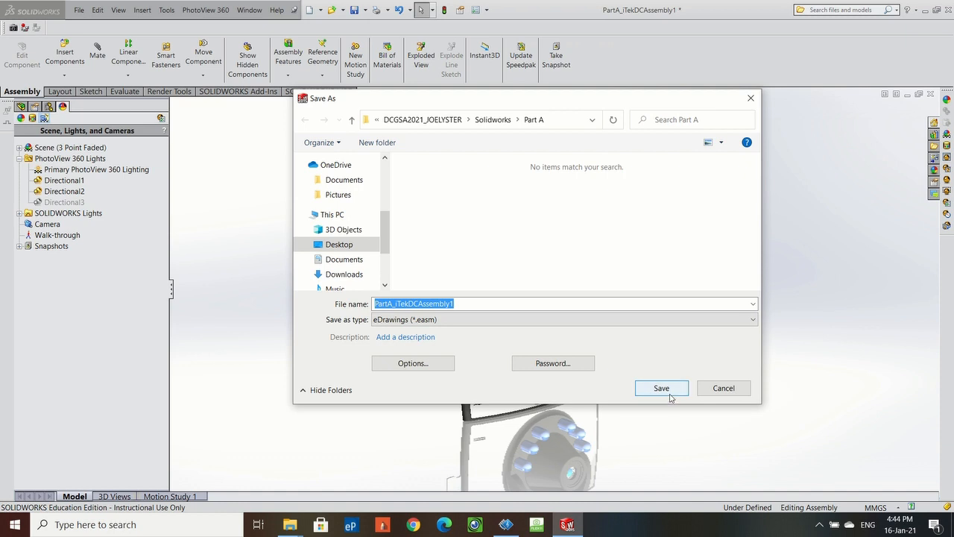
click(537, 123)
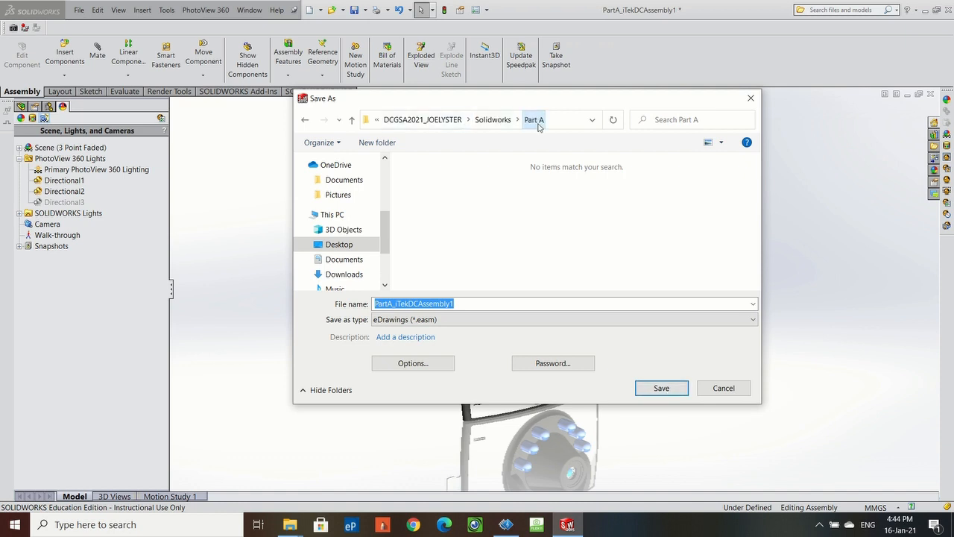
click(670, 388)
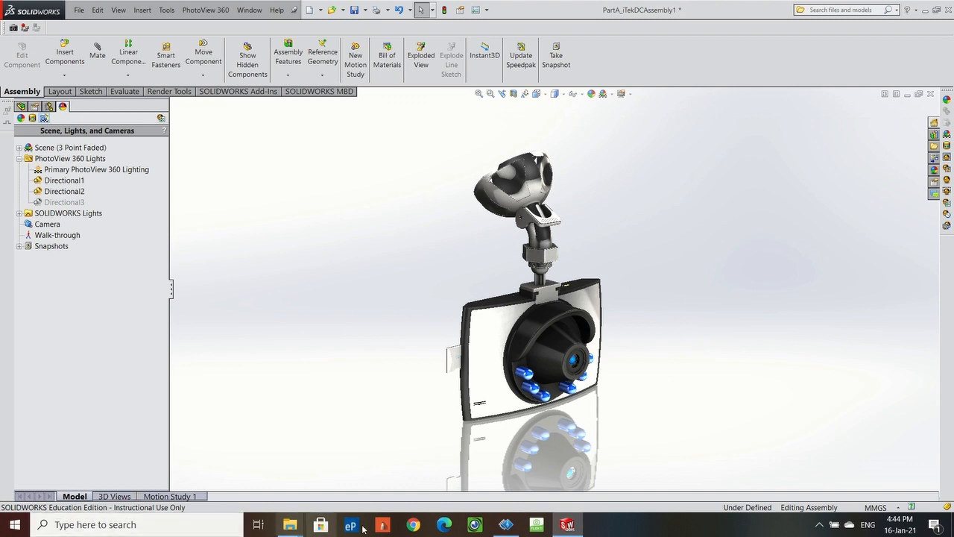
Open the PartA_iTekDCAssembly1 EASM file from the Part A folder in eDrawings and inspect the dash cam from several angles.
mouse_move(292, 525)
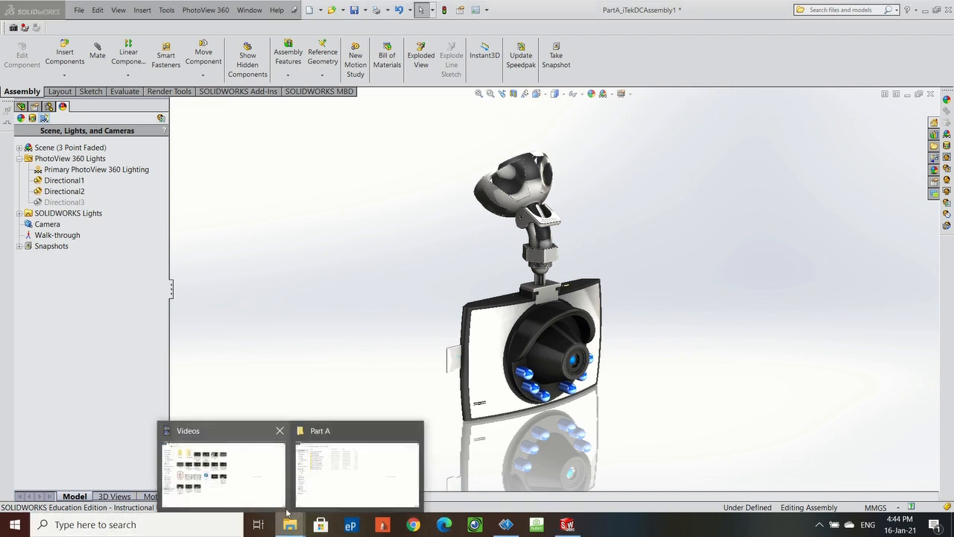
click(319, 477)
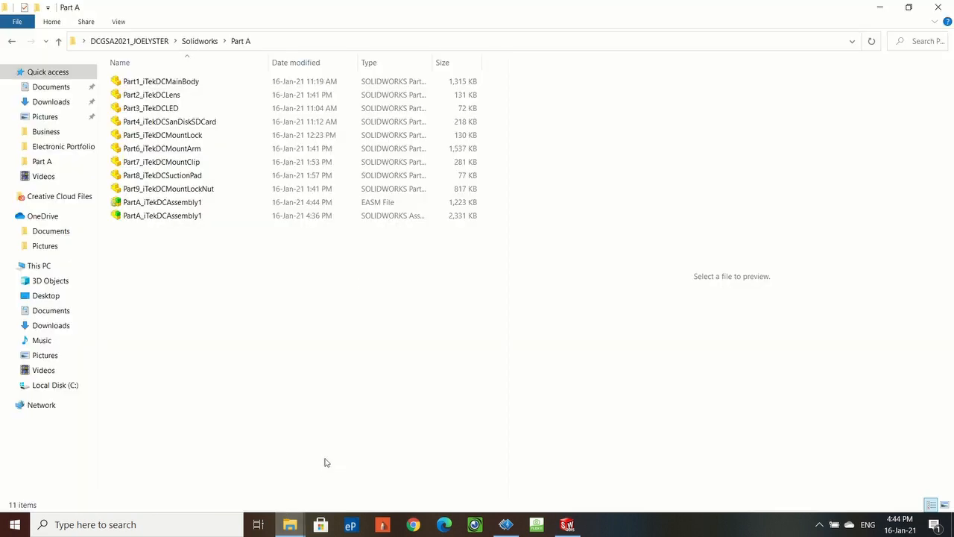
click(143, 204)
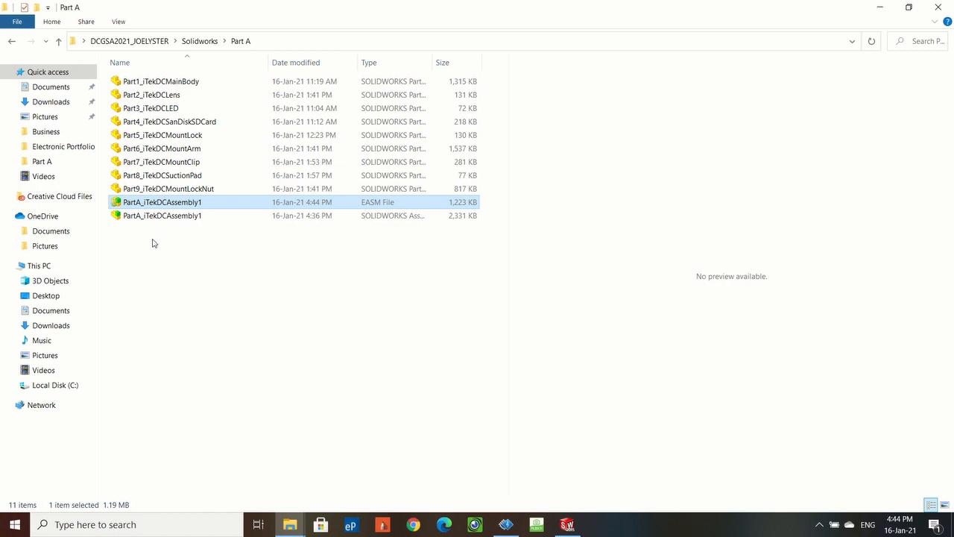
double_click(167, 204)
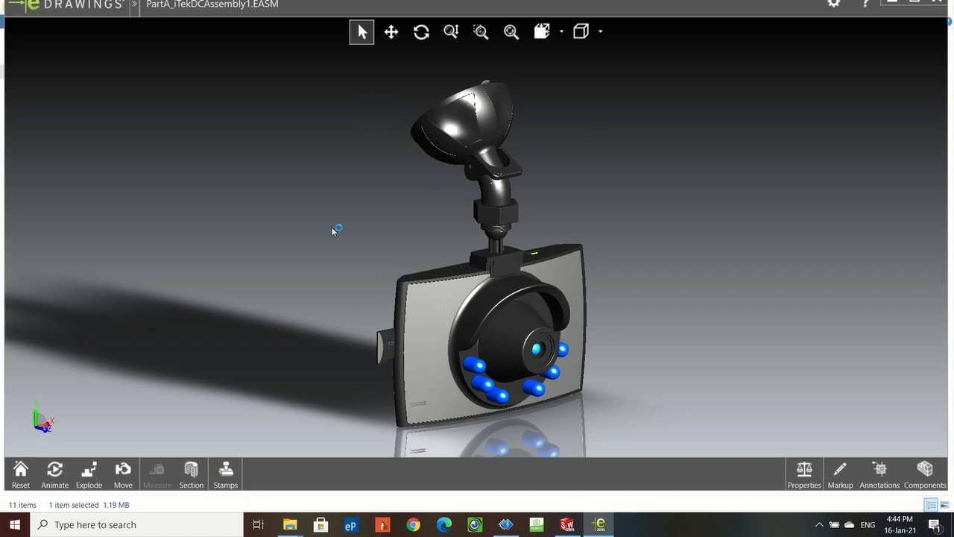
drag(424, 192, 592, 431)
drag(409, 289, 416, 290)
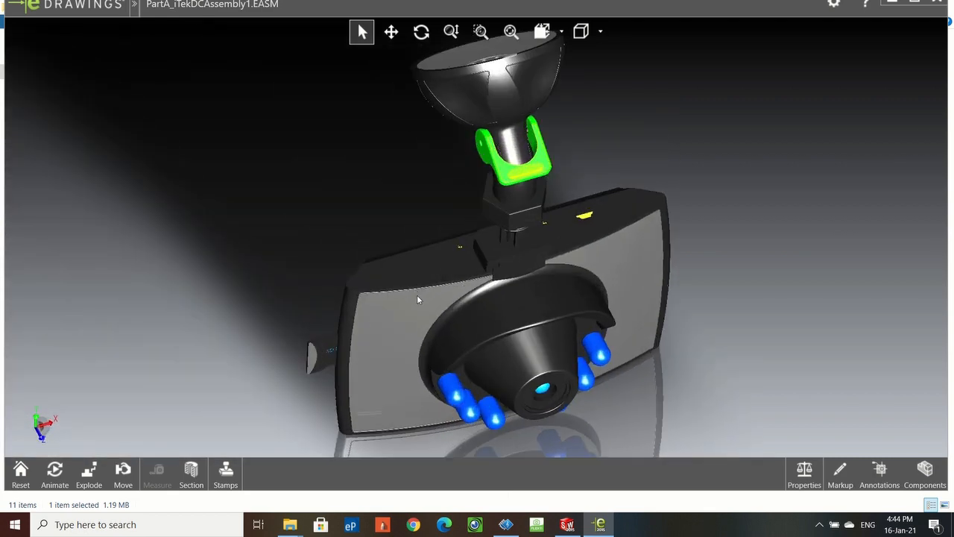
drag(405, 336, 427, 319)
middle_drag(427, 319, 531, 277)
scroll(431, 309, down, 5)
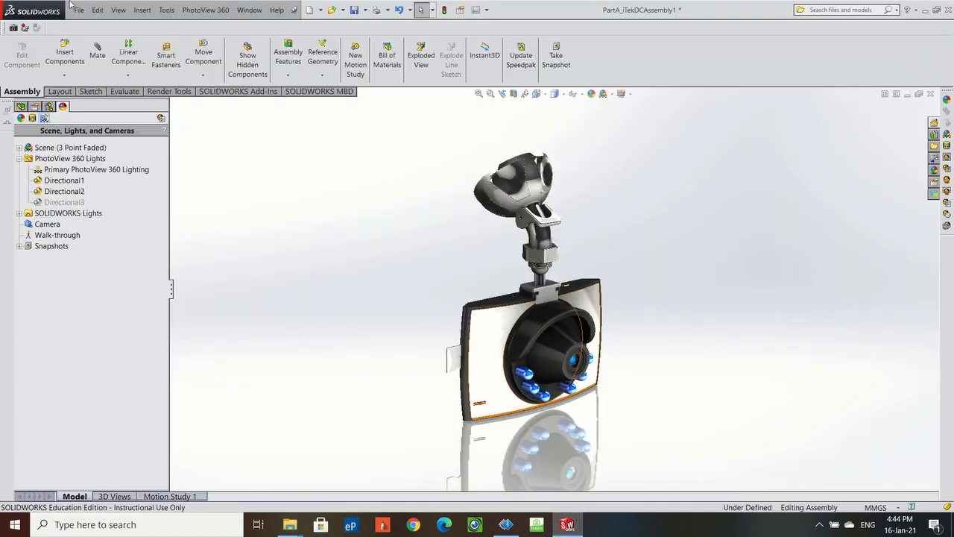
Save the current assembly, and save it under the new name PartA_iTekDCExplodedAssembly1 as an assembly file in the Part A folder.
click(77, 10)
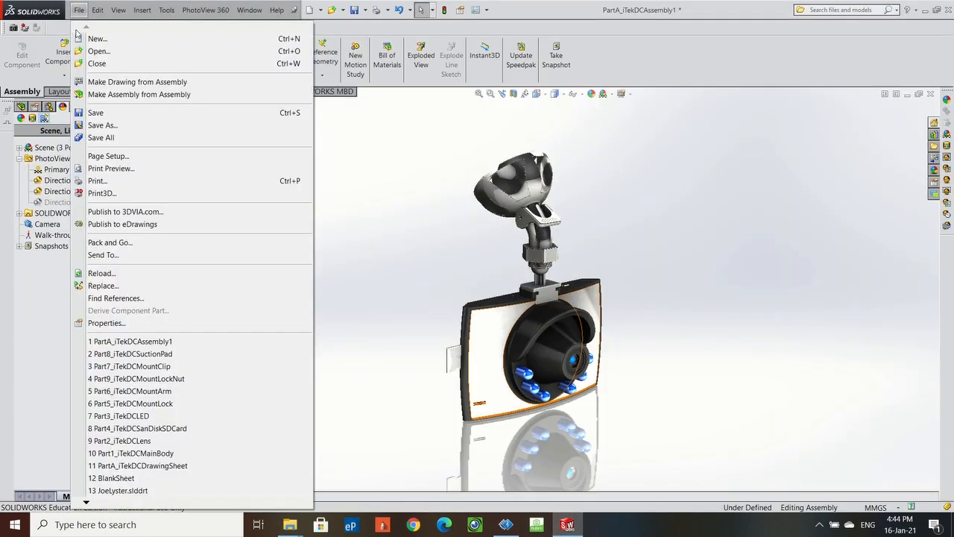
click(393, 119)
click(355, 12)
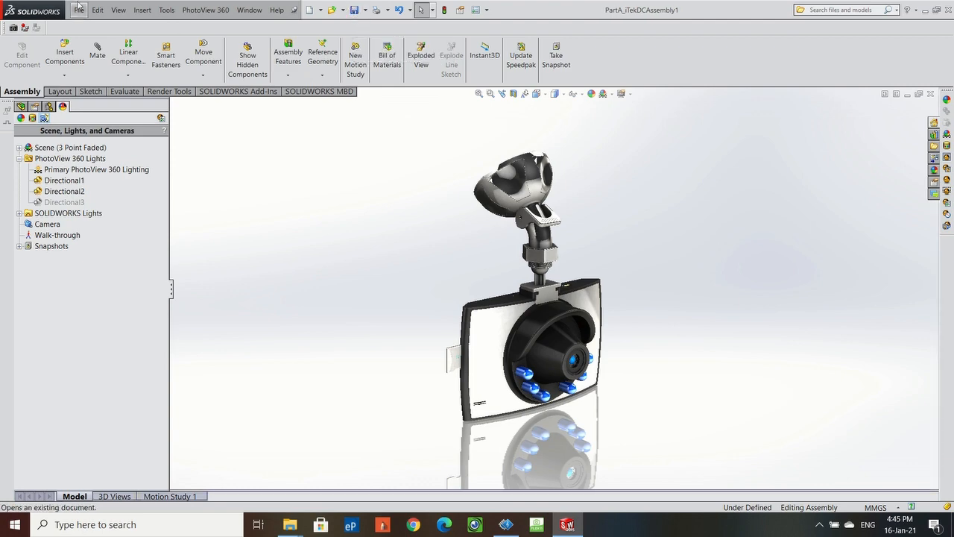
click(78, 9)
click(95, 125)
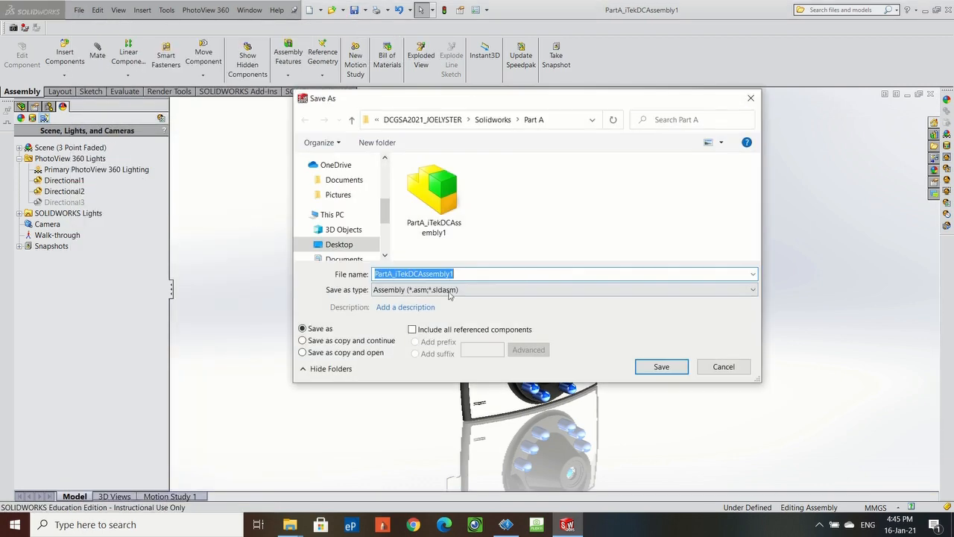
click(419, 273)
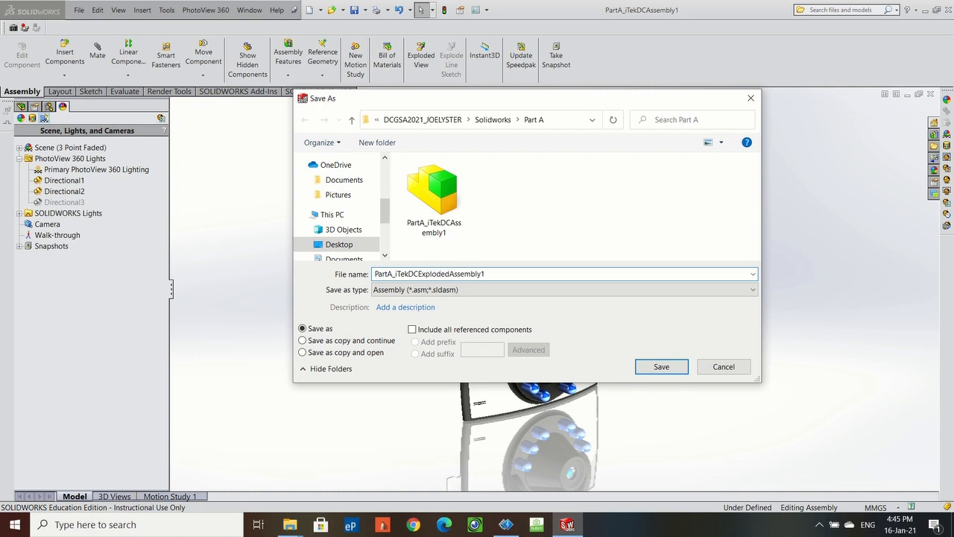
click(675, 366)
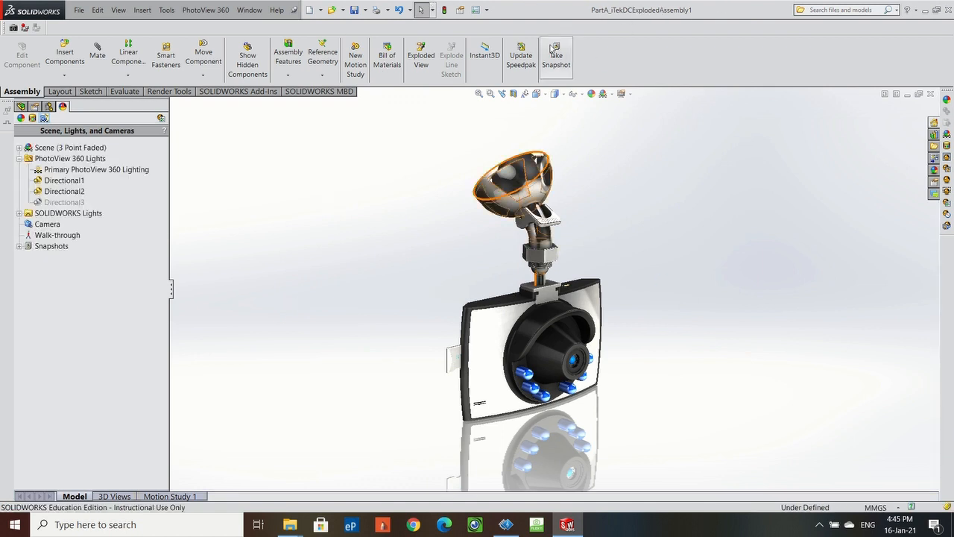
Check the Part A folder for the saved PartA_iTekDCExplodedAssembly1 file, and return to the assembly in SOLIDWORKS.
mouse_move(290, 524)
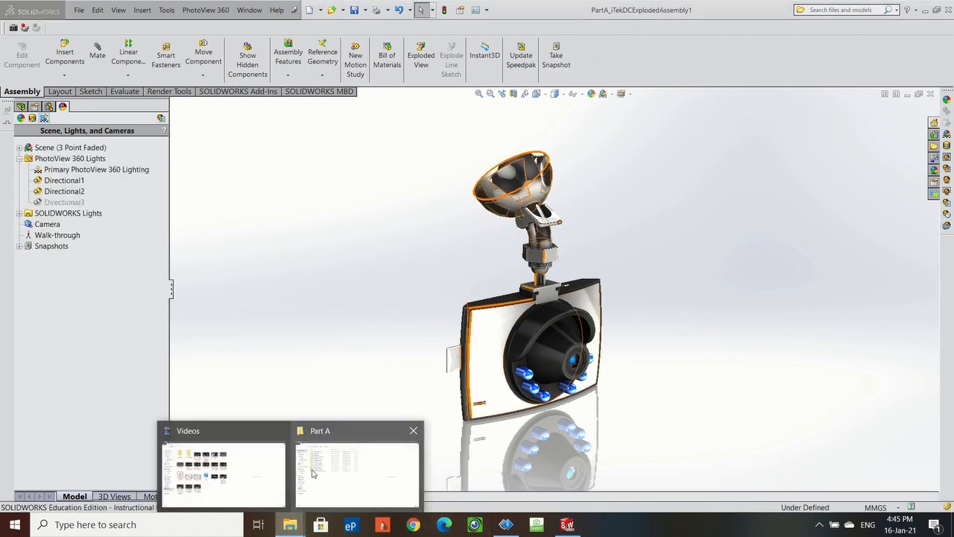
click(313, 475)
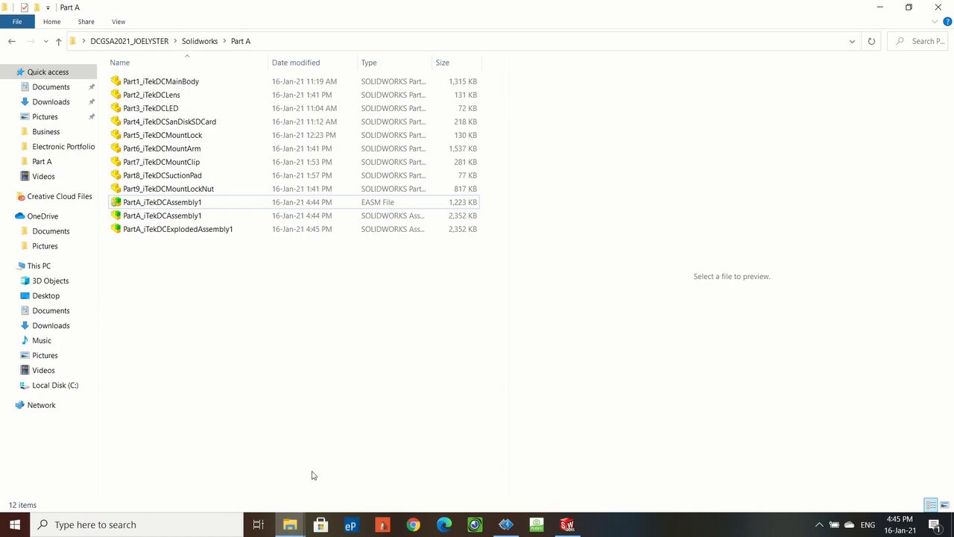
click(173, 230)
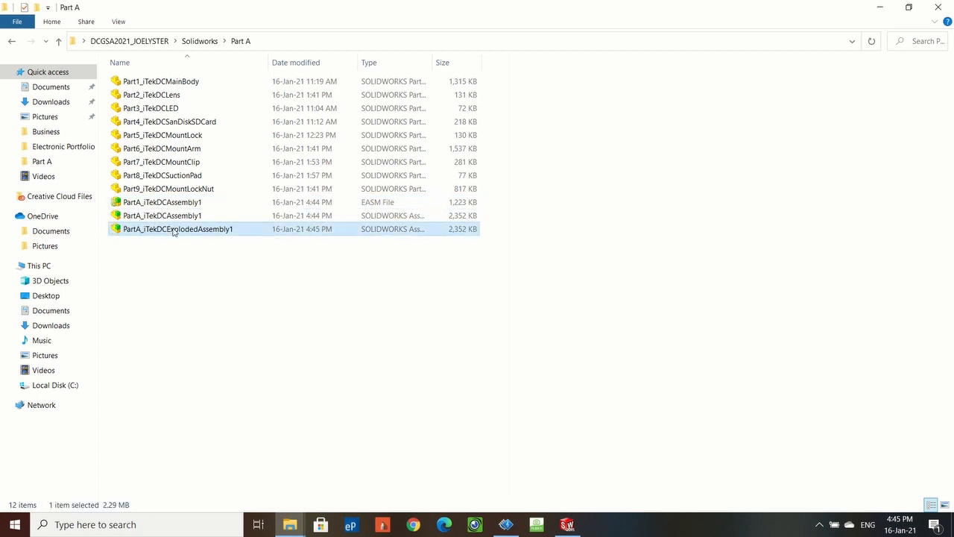
click(566, 524)
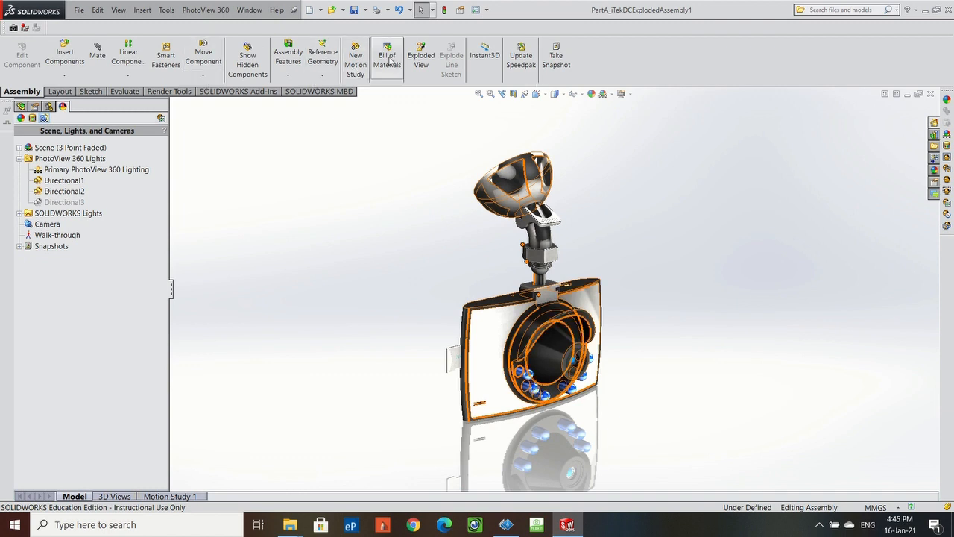
Start an exploded view, moving the suction pad straight up off the mount and the mount arm out sideways.
click(421, 56)
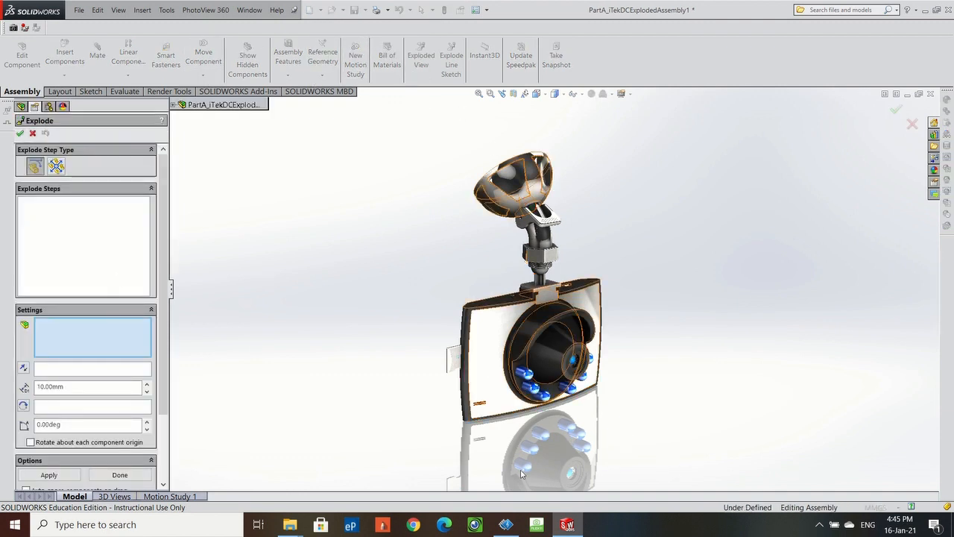
click(538, 205)
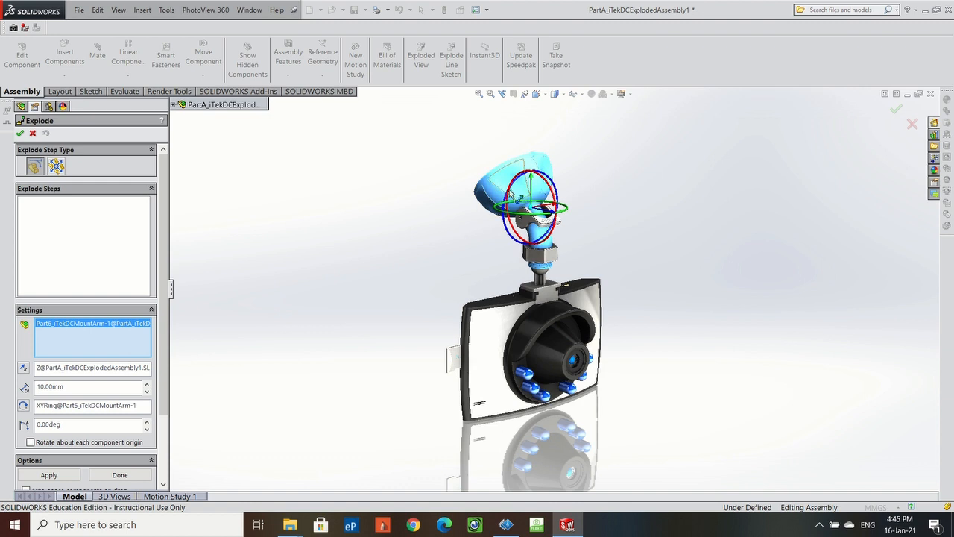
click(509, 184)
scroll(521, 187, down, 5)
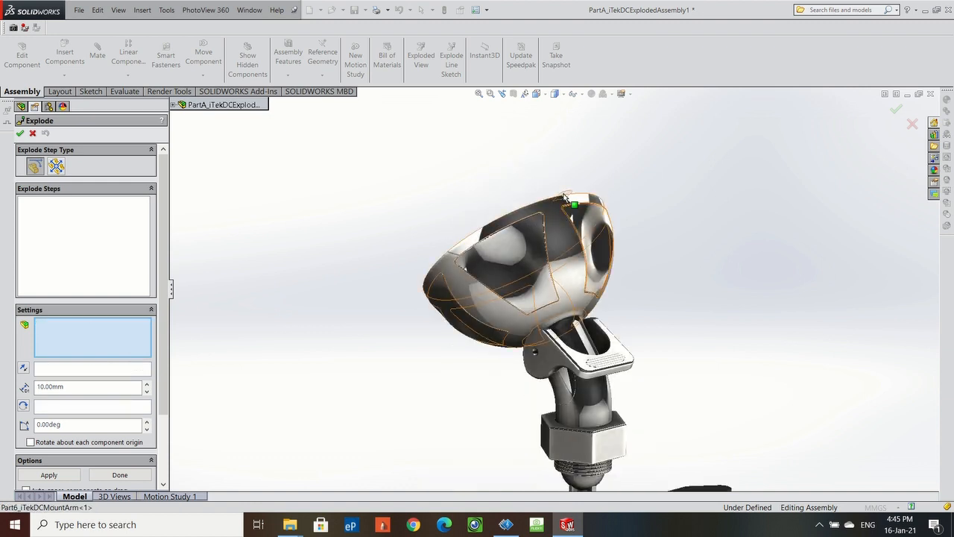
click(568, 198)
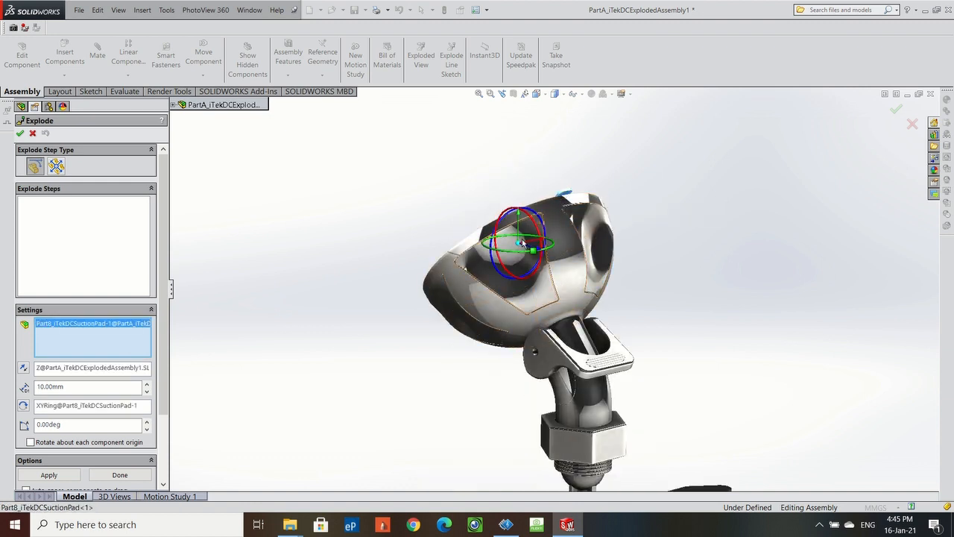
drag(519, 213, 520, 124)
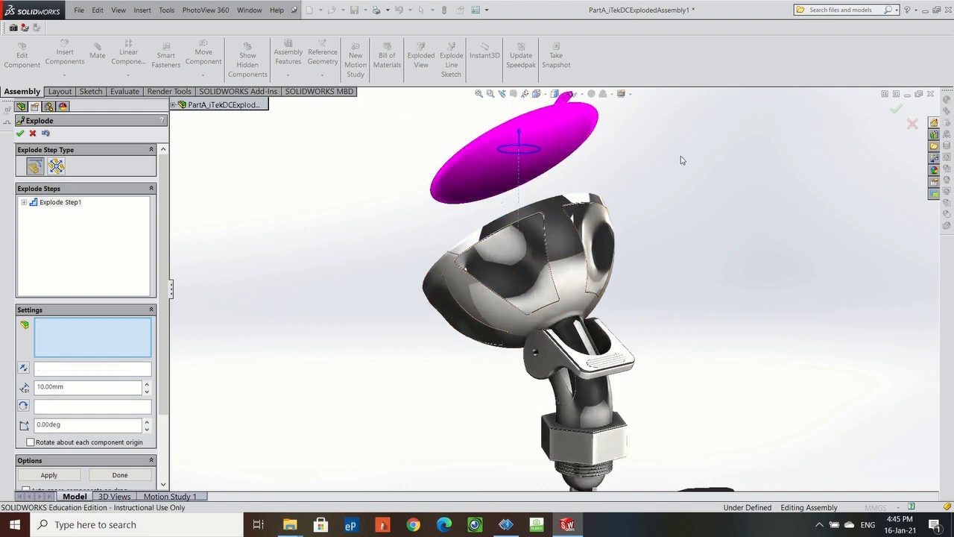
click(572, 287)
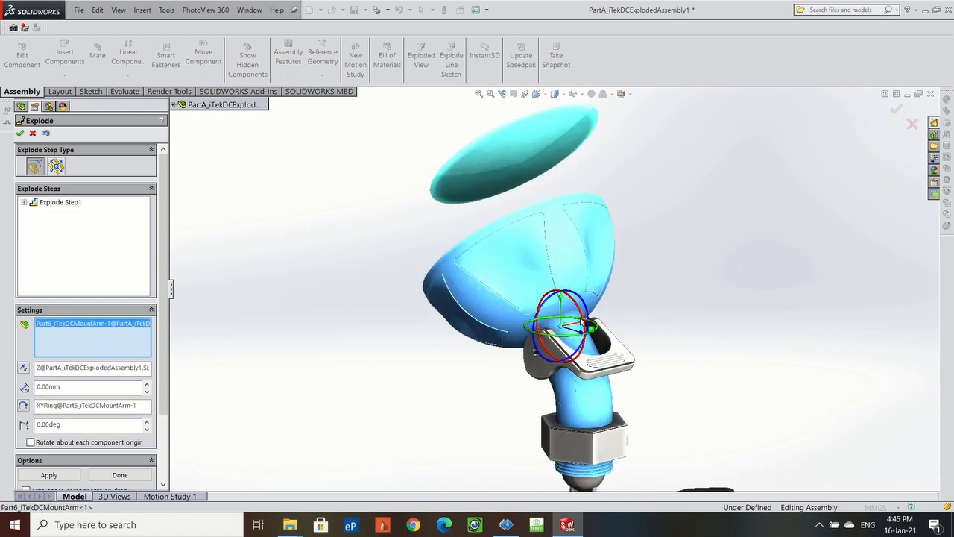
drag(585, 322, 832, 275)
Explode the mount clip away from the lock nut, moving it out sideways in the direction opposite the mount arm.
scroll(716, 379, up, 2)
middle_drag(544, 359, 551, 328)
click(553, 311)
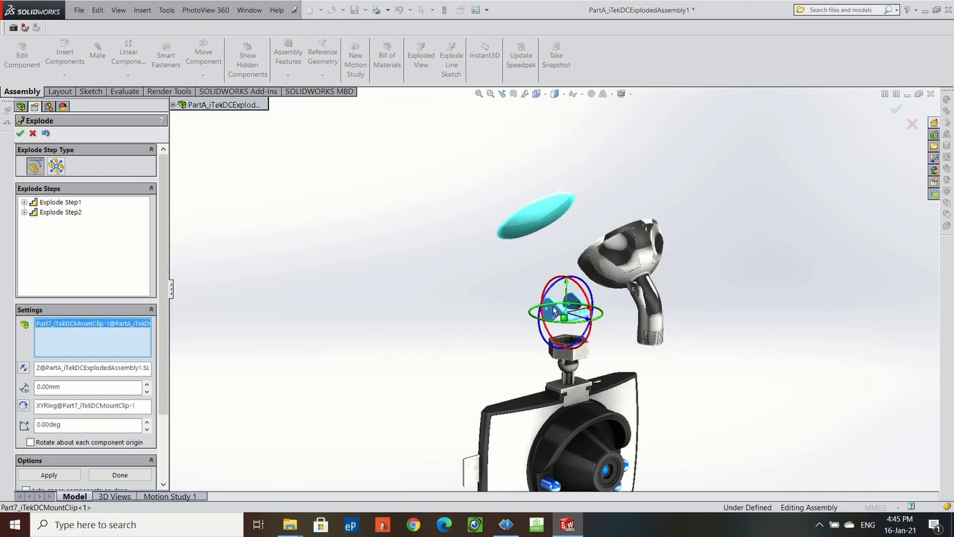
drag(566, 285, 544, 285)
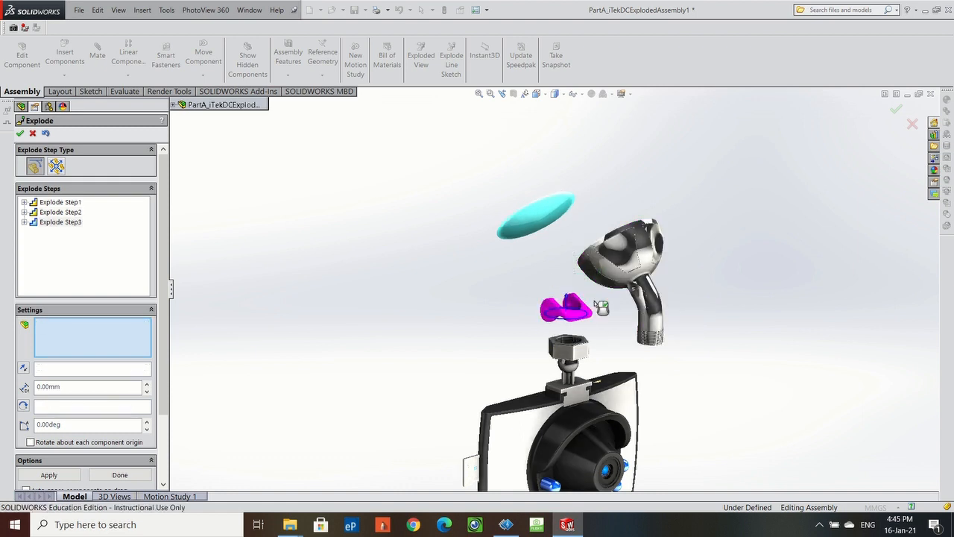
click(781, 278)
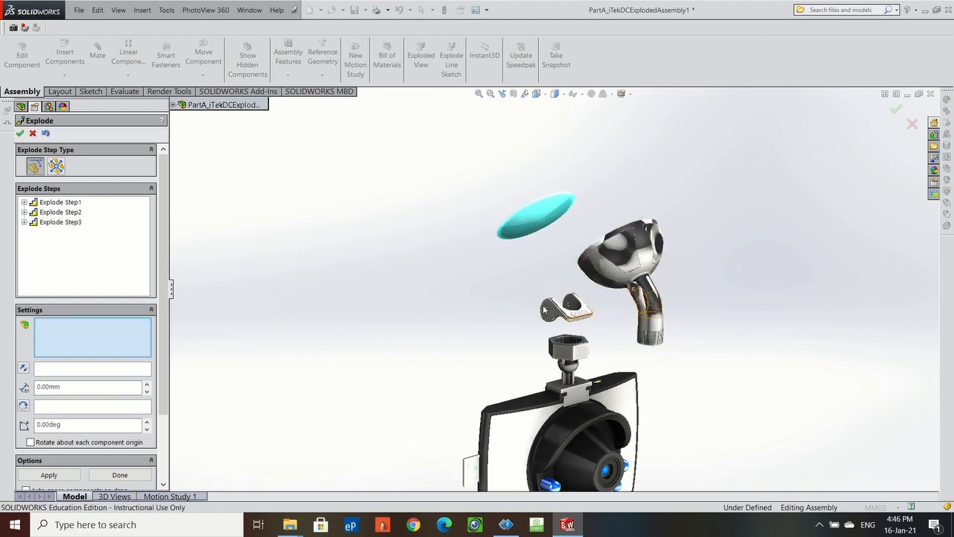
click(553, 315)
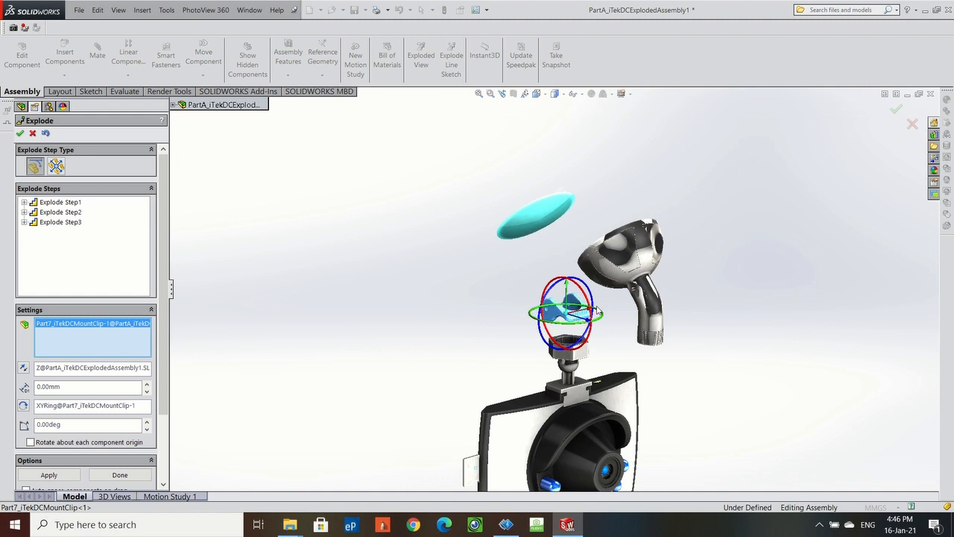
drag(600, 315, 517, 335)
Explode the mount lock nut along the assembly's X axis, away from the ball joint above the camera body.
click(566, 349)
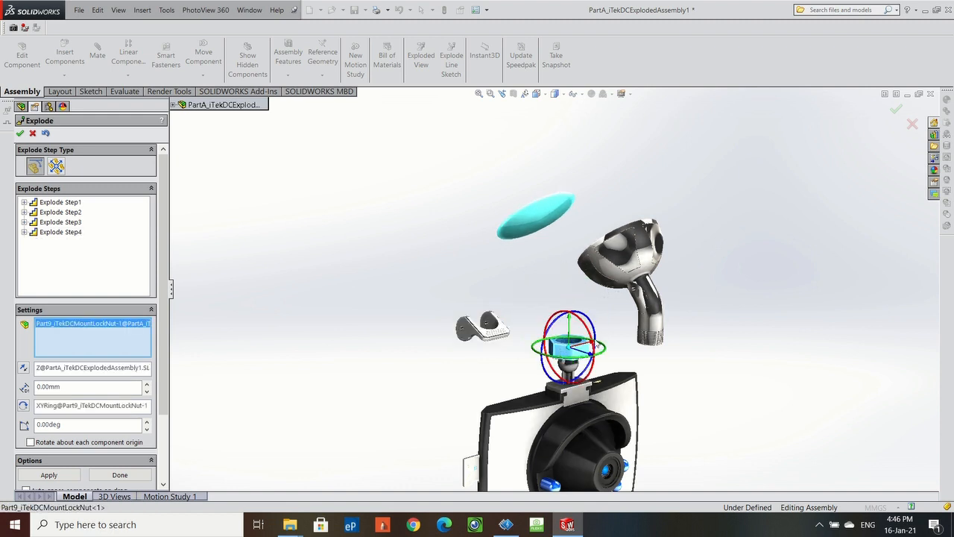
click(595, 345)
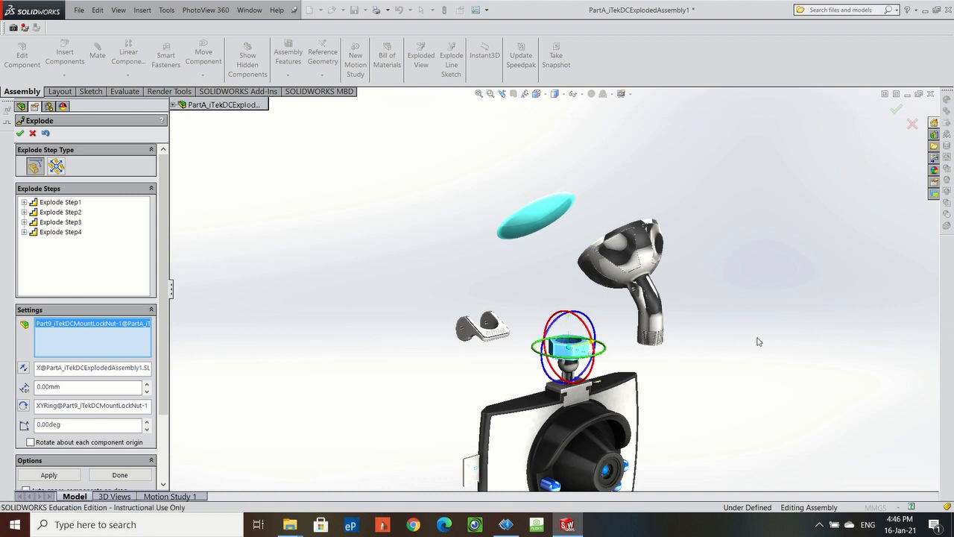
Explode the mount lock nut upward along Y, clear of the ball joint on top of the camera.
click(665, 350)
click(568, 365)
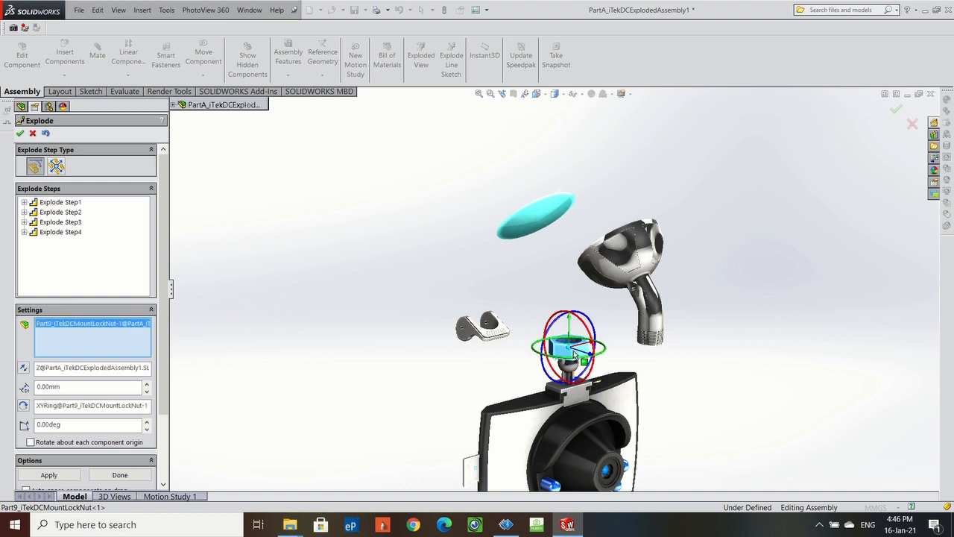
drag(571, 324, 572, 301)
scroll(619, 423, up, 5)
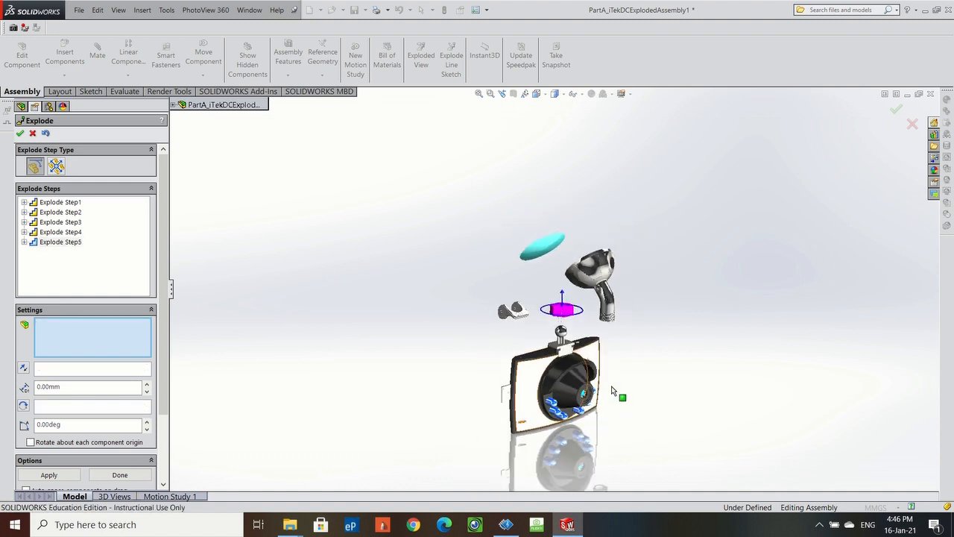
Explode the six LEDs together downward along Y until they sit below the camera's main body.
scroll(548, 387, down, 5)
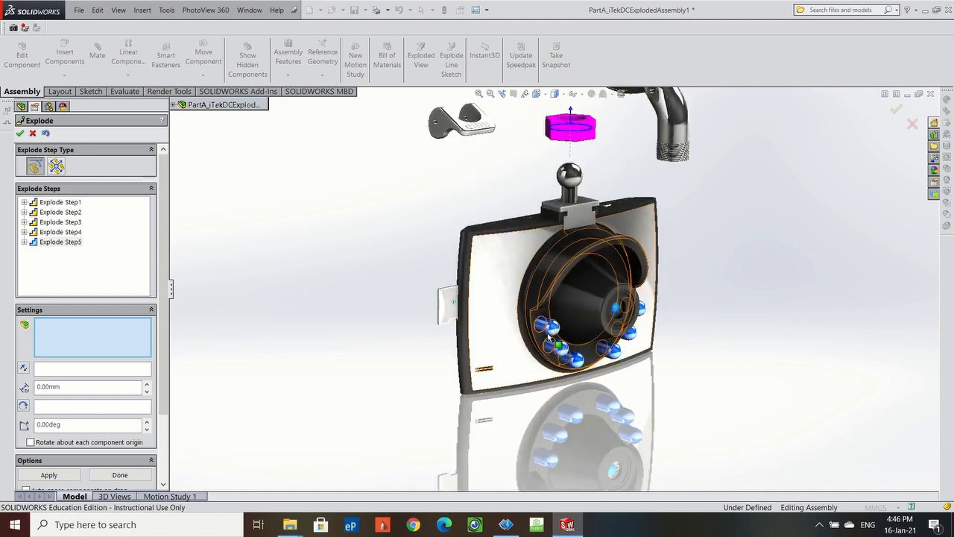
click(550, 334)
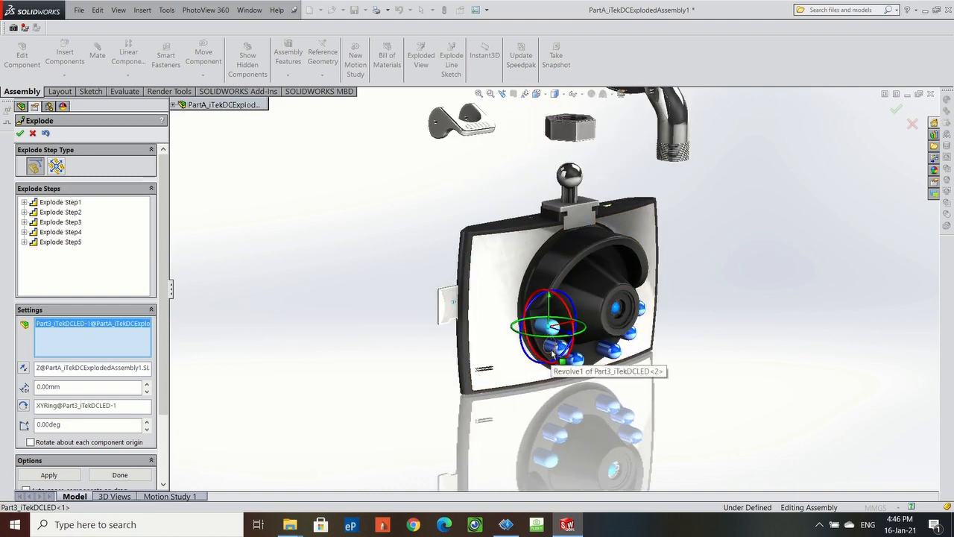
ctrl+click(558, 346)
ctrl+click(611, 351)
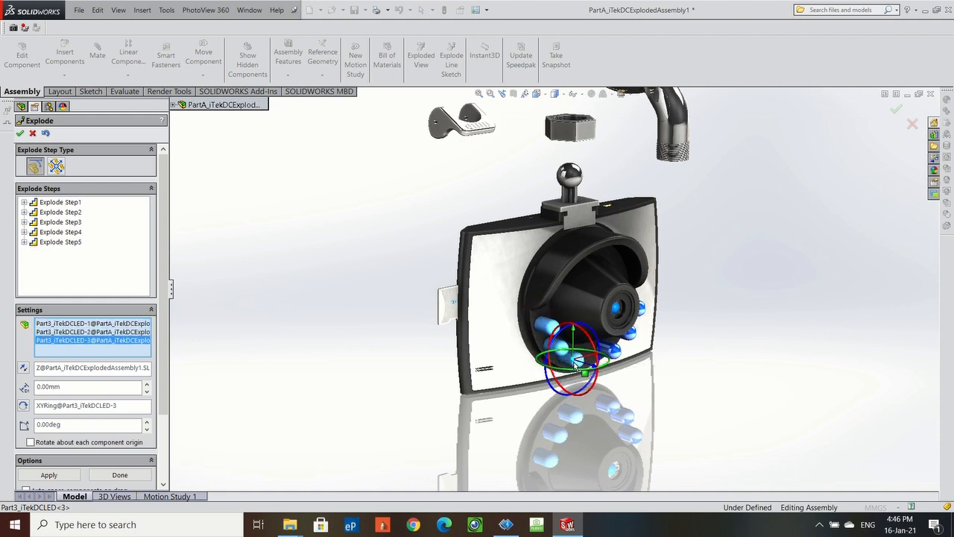
ctrl+click(625, 339)
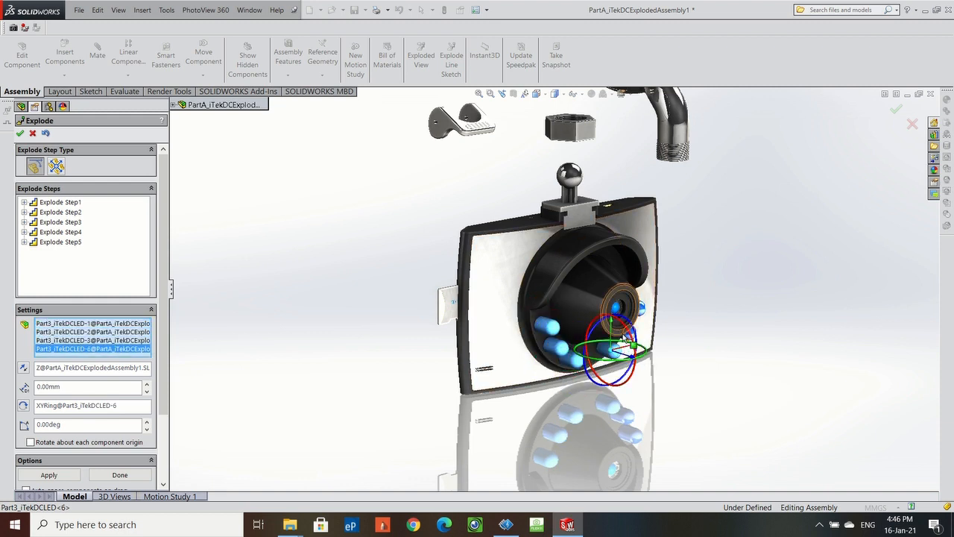
ctrl+click(627, 319)
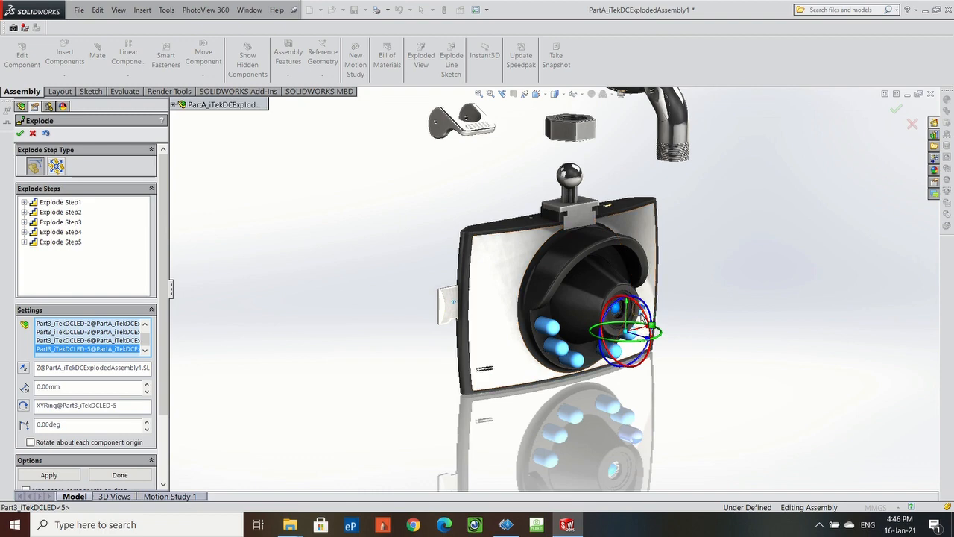
middle_drag(659, 322, 629, 285)
ctrl+click(585, 326)
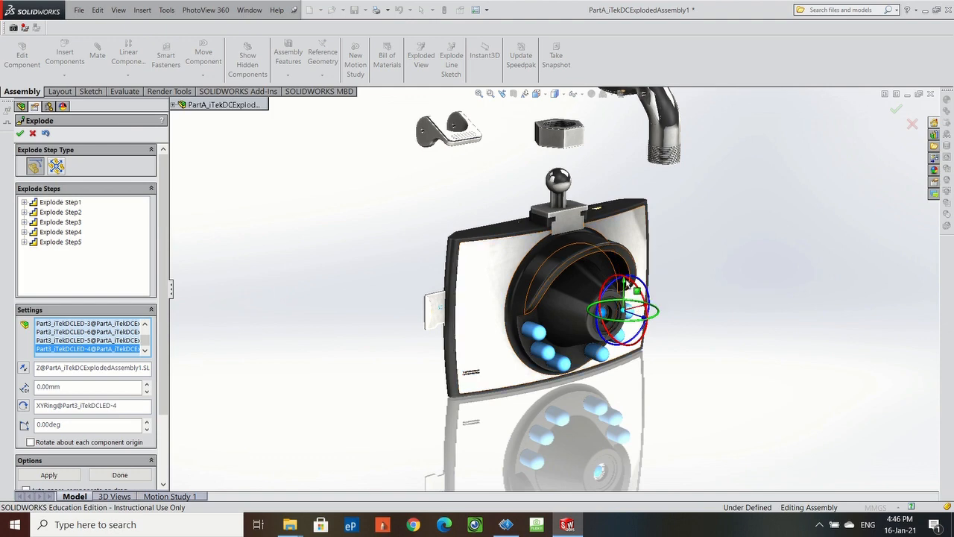
click(627, 307)
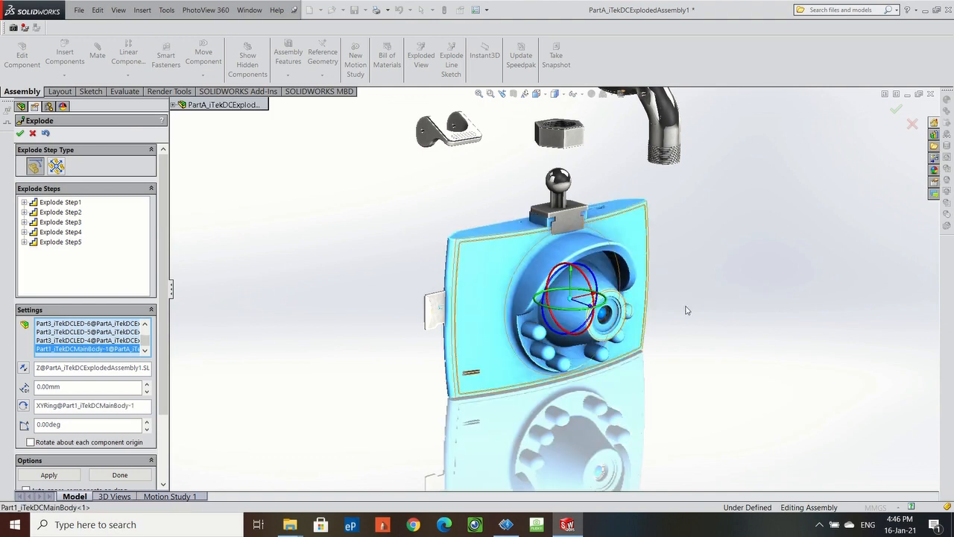
click(630, 252)
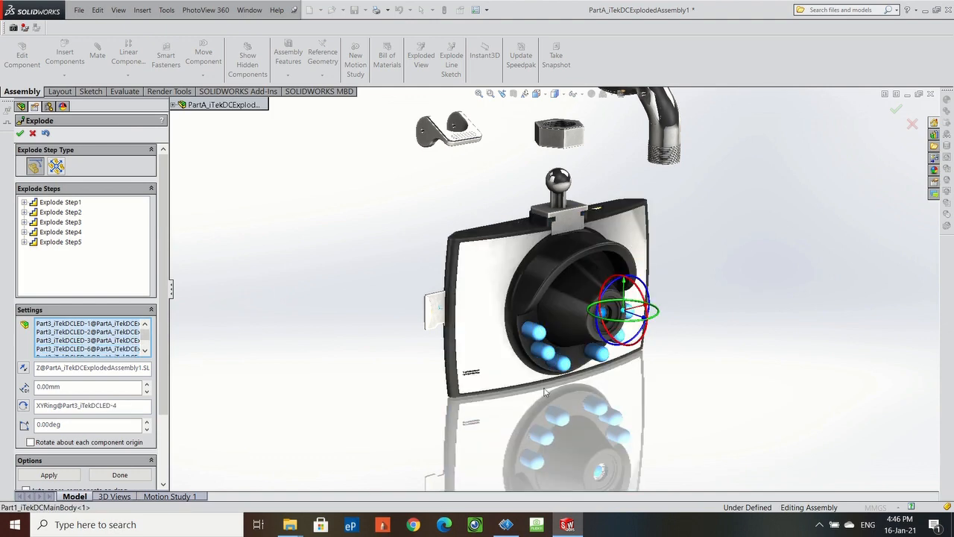
drag(626, 284, 622, 388)
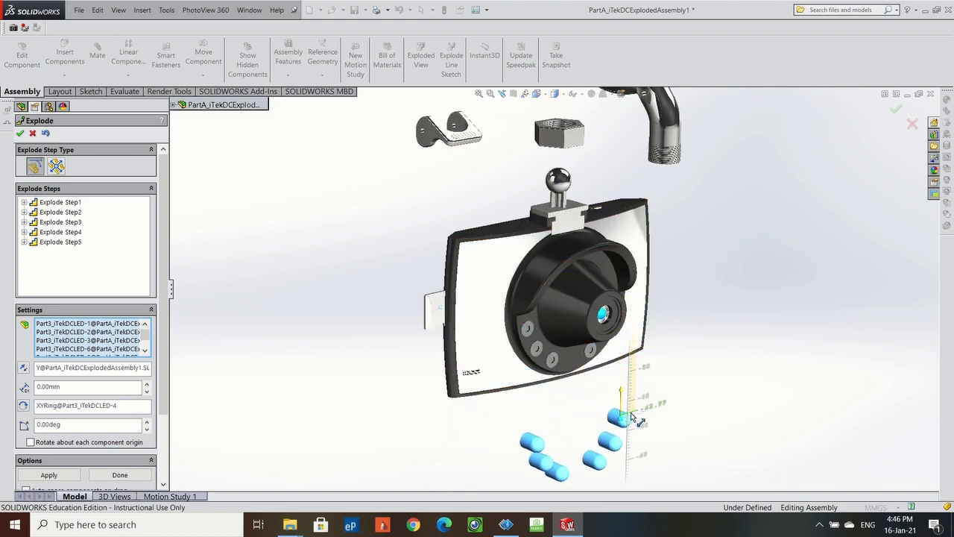
Explode the lens sideways clear of the main body and pull the SD card out beyond the opposite side.
click(604, 314)
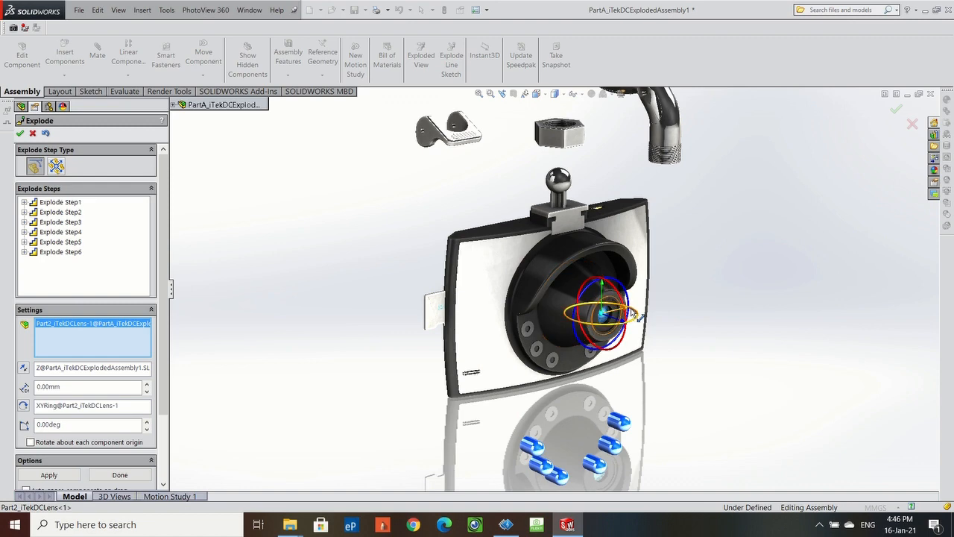
drag(633, 316, 737, 287)
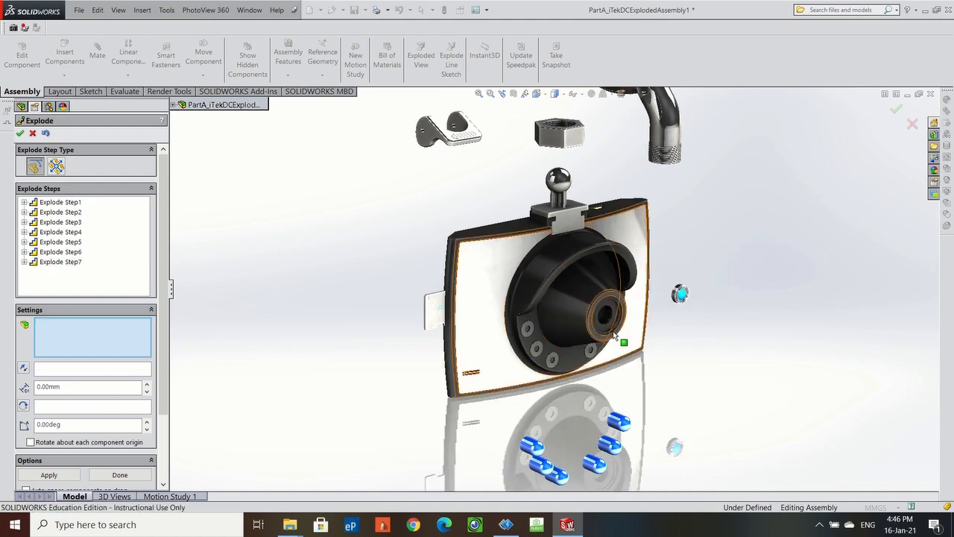
click(435, 315)
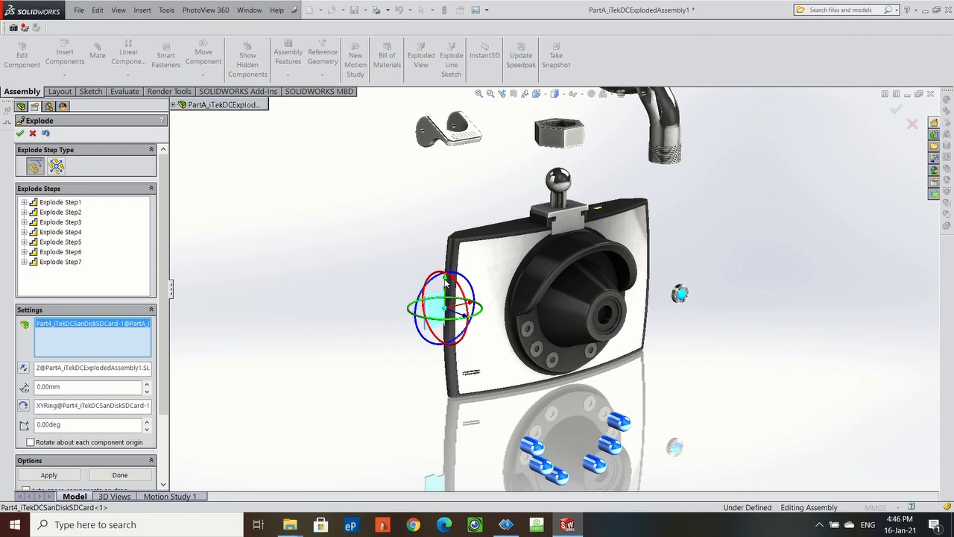
drag(482, 310, 392, 339)
Lower the main body clear of the ball mount, bring the SD card back closer to it, and finish the exploded view.
click(466, 293)
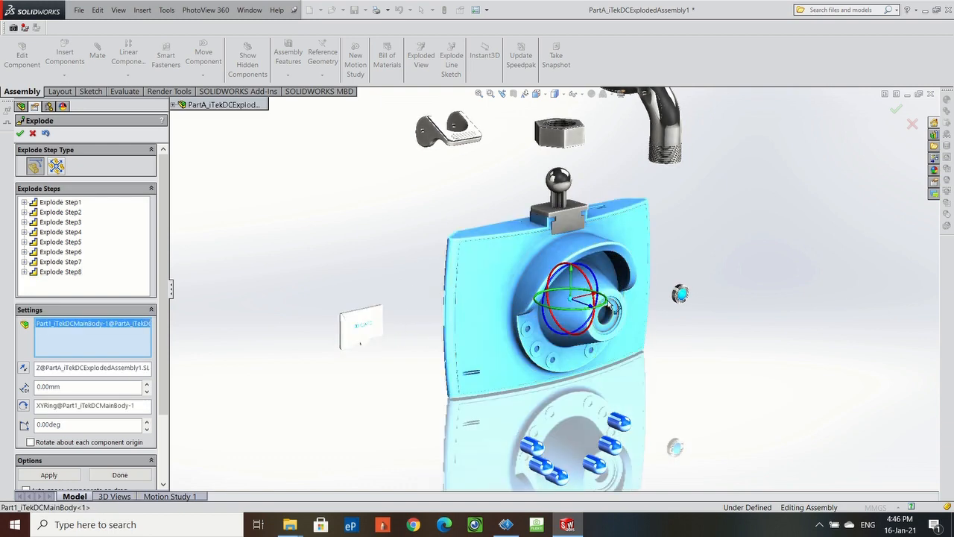
drag(571, 273, 580, 314)
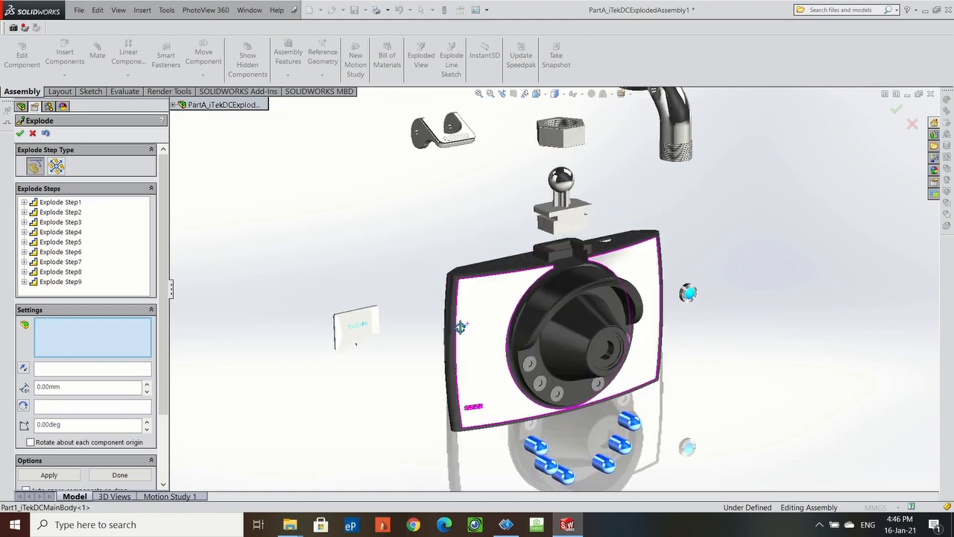
click(360, 330)
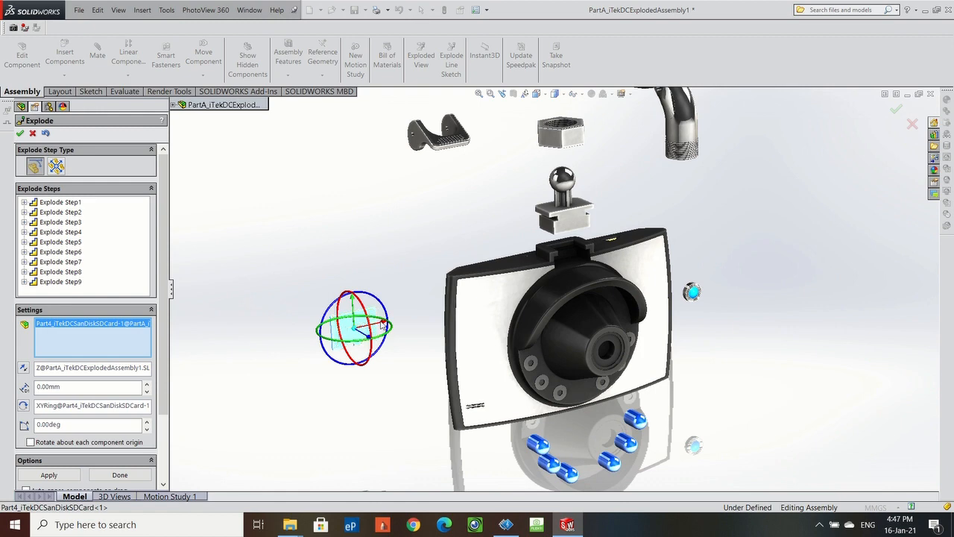
drag(385, 326, 439, 326)
scroll(697, 313, up, 3)
mouse_move(698, 267)
middle_down()
mouse_move(722, 284)
mouse_move(708, 266)
middle_up()
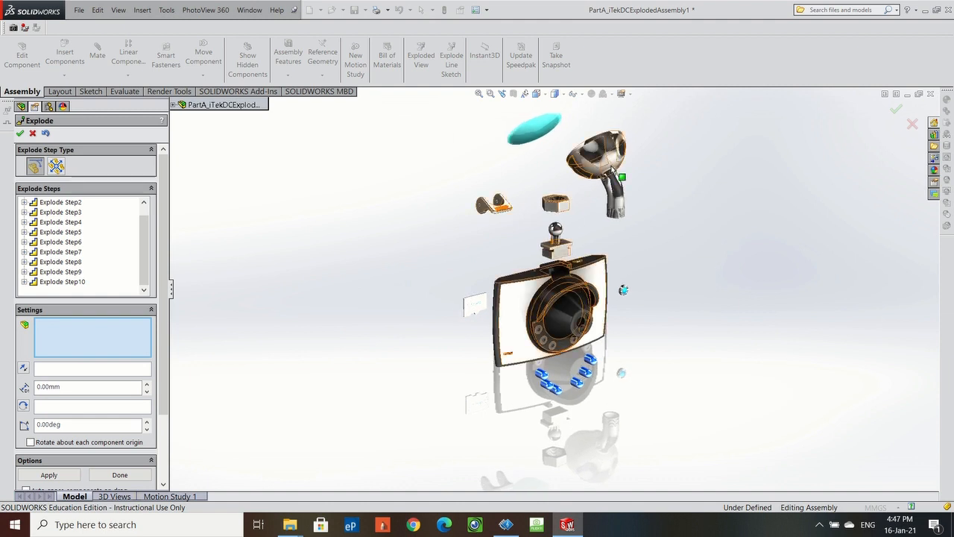
scroll(611, 180, down, 2)
scroll(611, 181, up, 1)
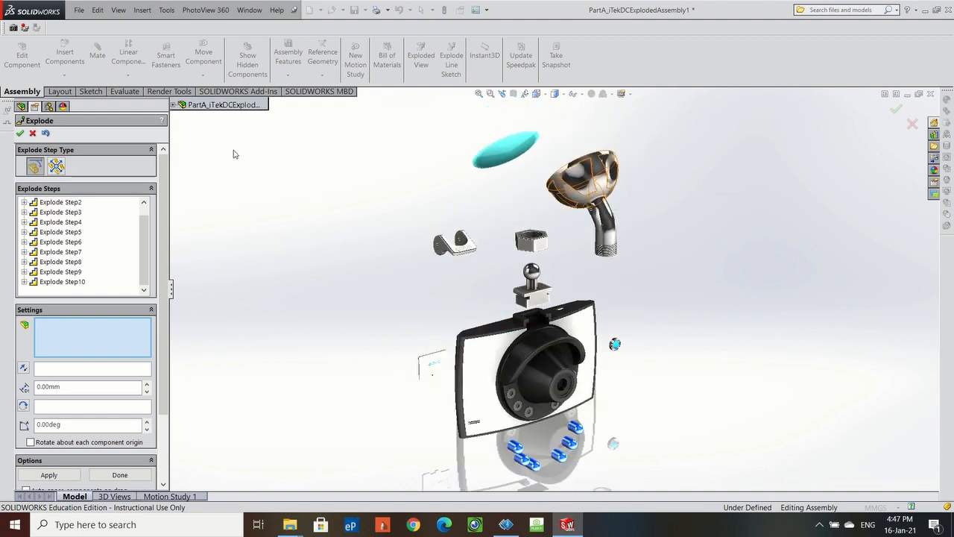
click(20, 133)
middle_drag(660, 238, 662, 232)
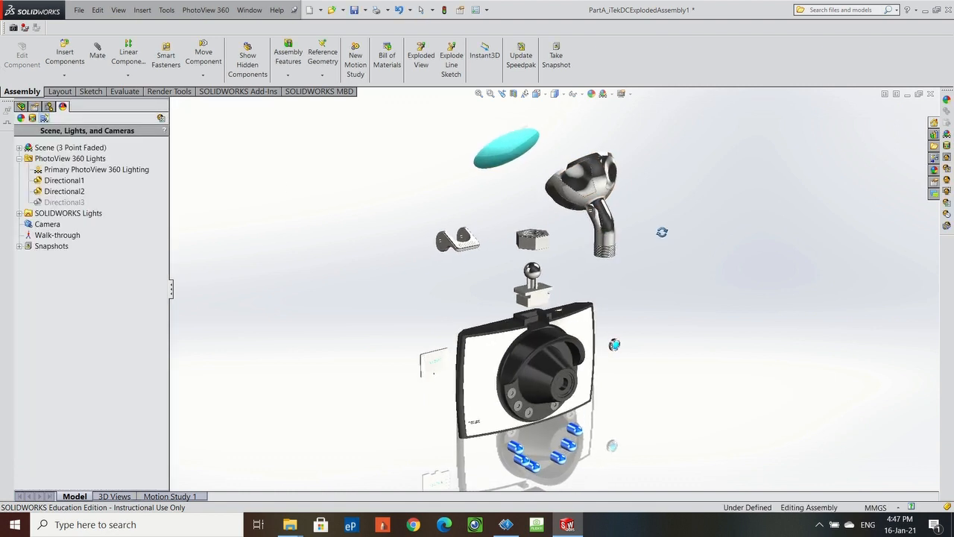
Save the exploded assembly.
click(621, 93)
click(643, 145)
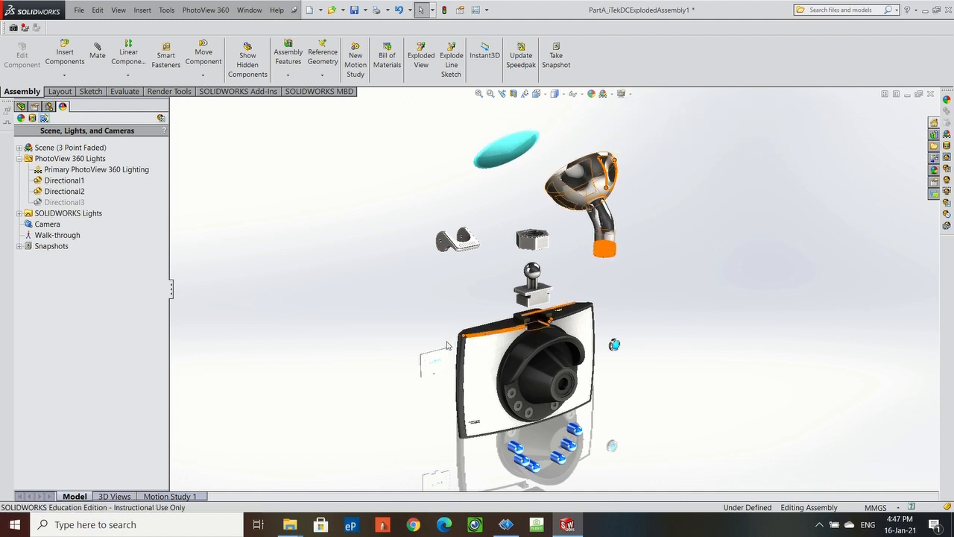
click(355, 10)
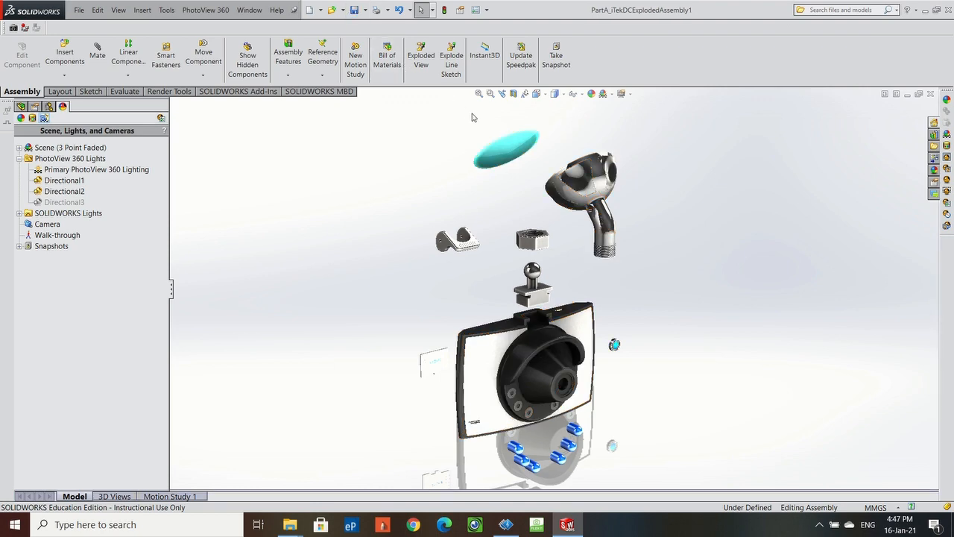
Store the current orientation of the exploded assembly as a new named view.
click(545, 97)
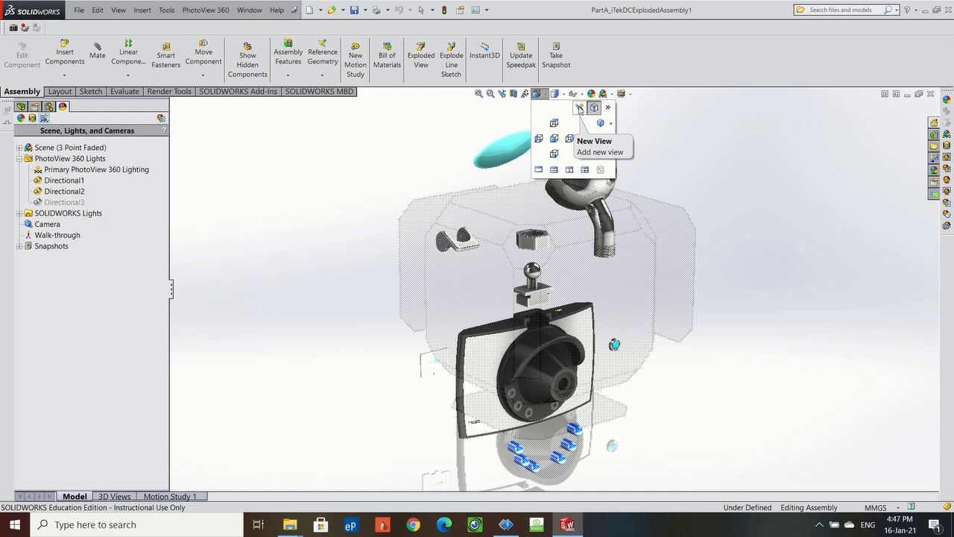
click(580, 109)
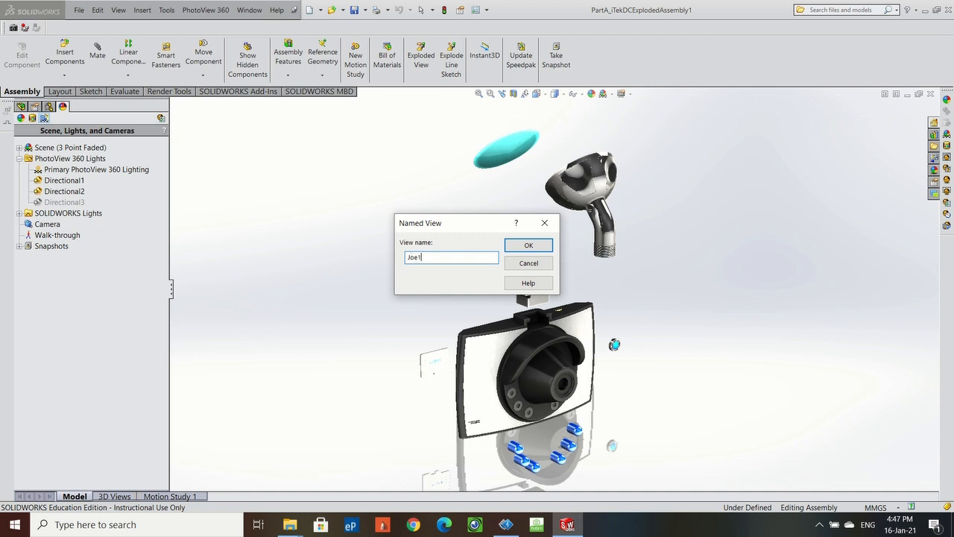
click(529, 245)
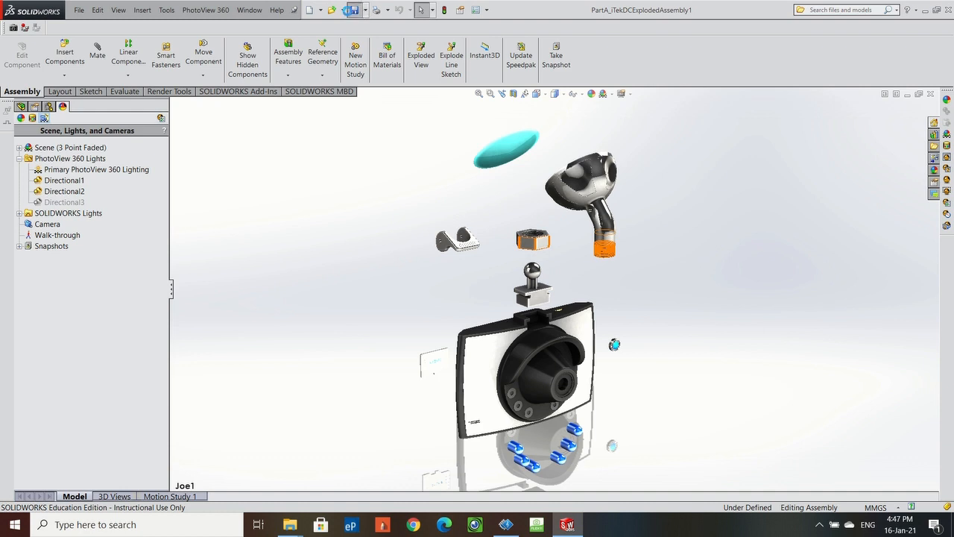
Save the assembly again with its named view and close it.
click(352, 10)
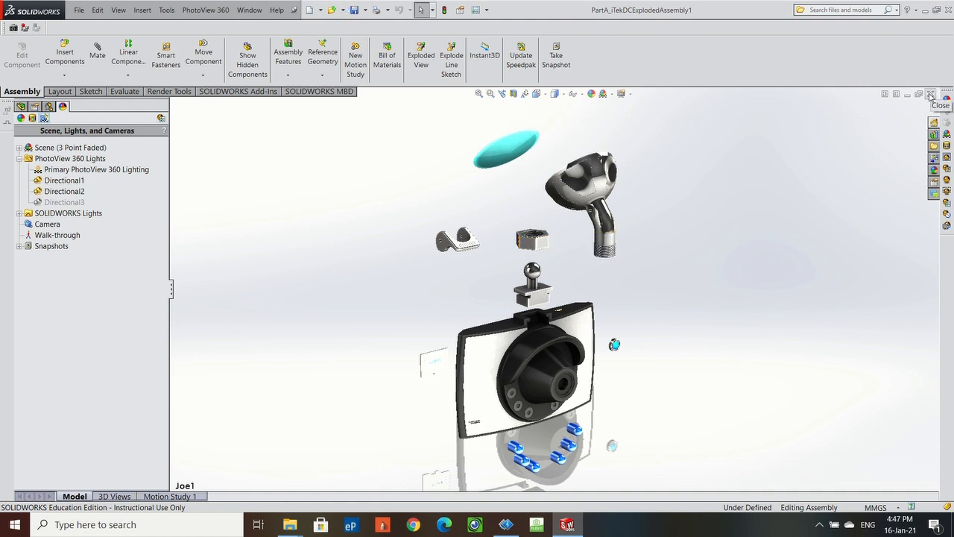
click(932, 94)
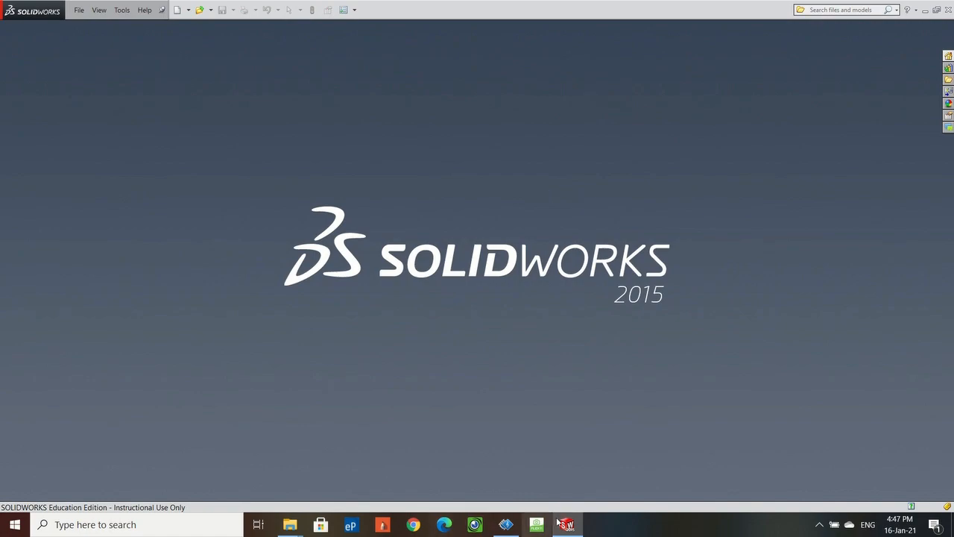
click(565, 524)
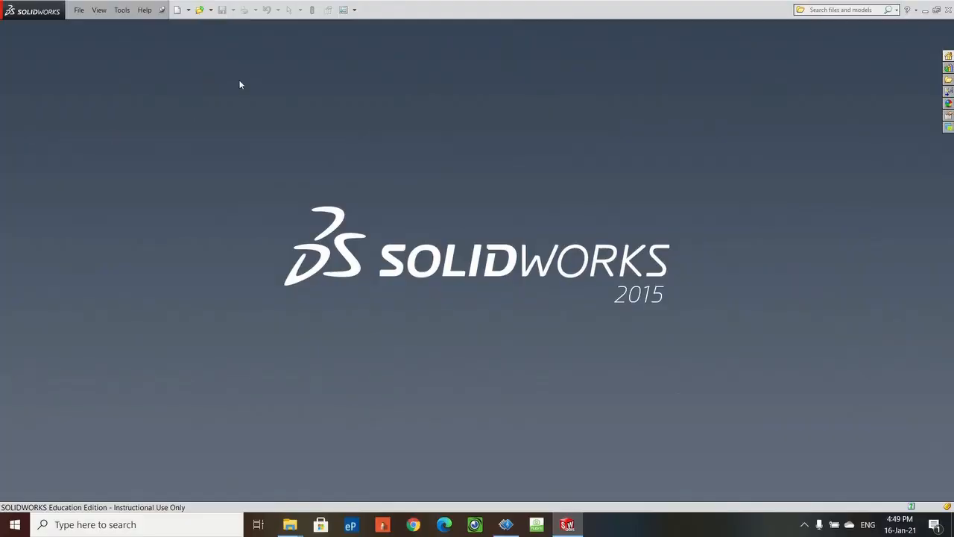
Create a new drawing on a standard A3 (ISO) sheet with the sheet format displayed, without inserting a model view.
click(177, 11)
click(160, 311)
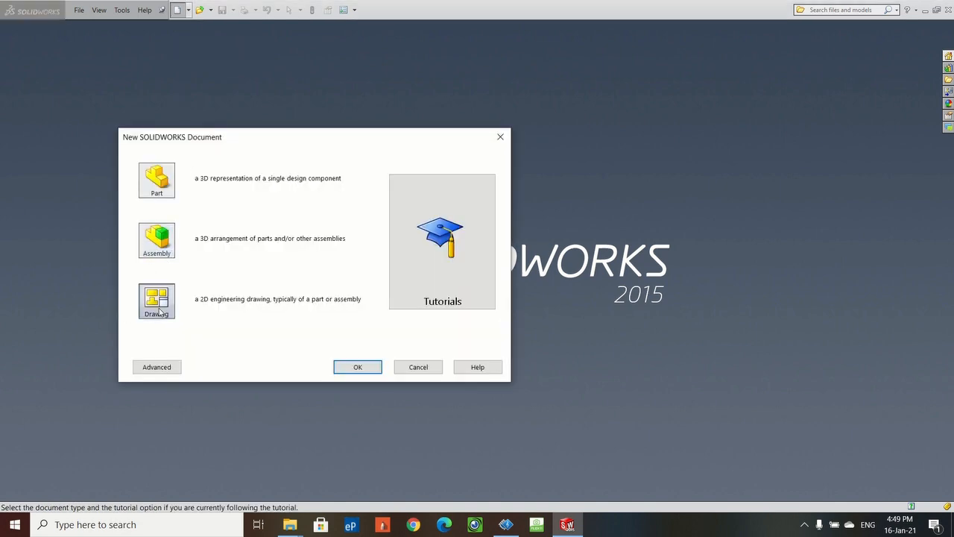
click(357, 367)
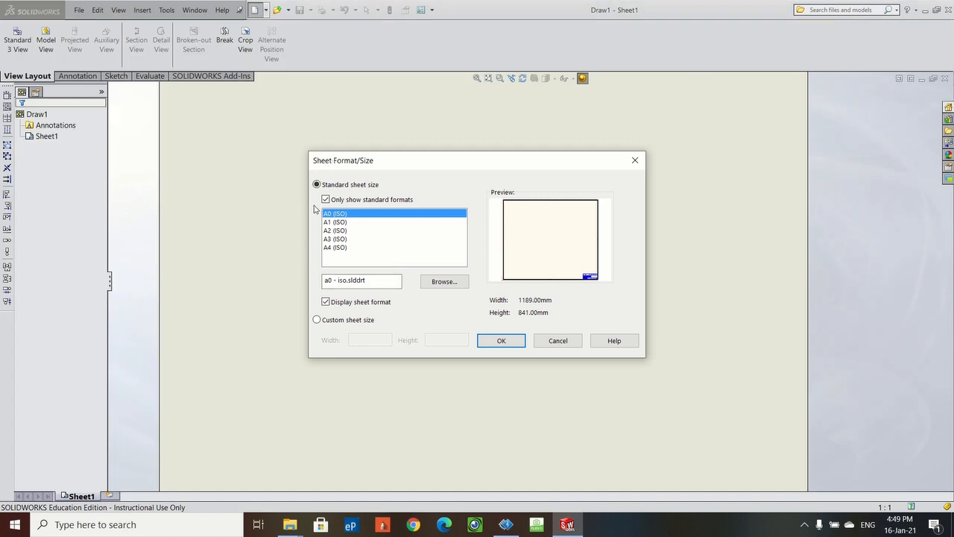
click(329, 239)
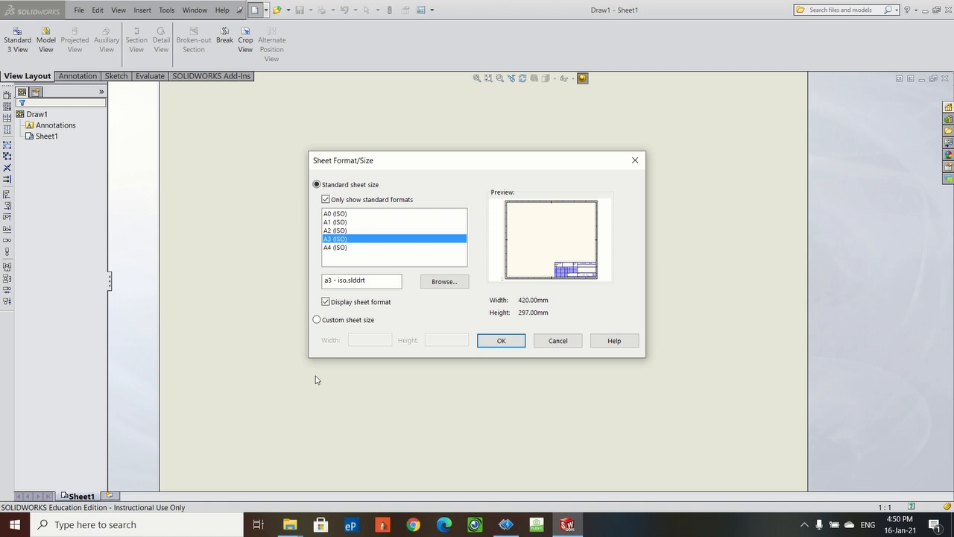
click(500, 340)
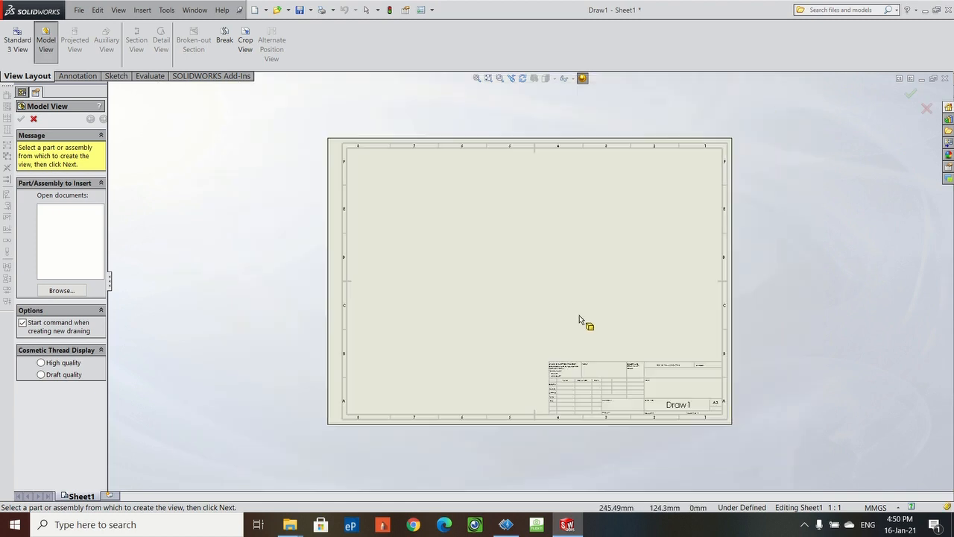
click(33, 120)
Open the sheet format of Sheet1 for editing.
click(46, 136)
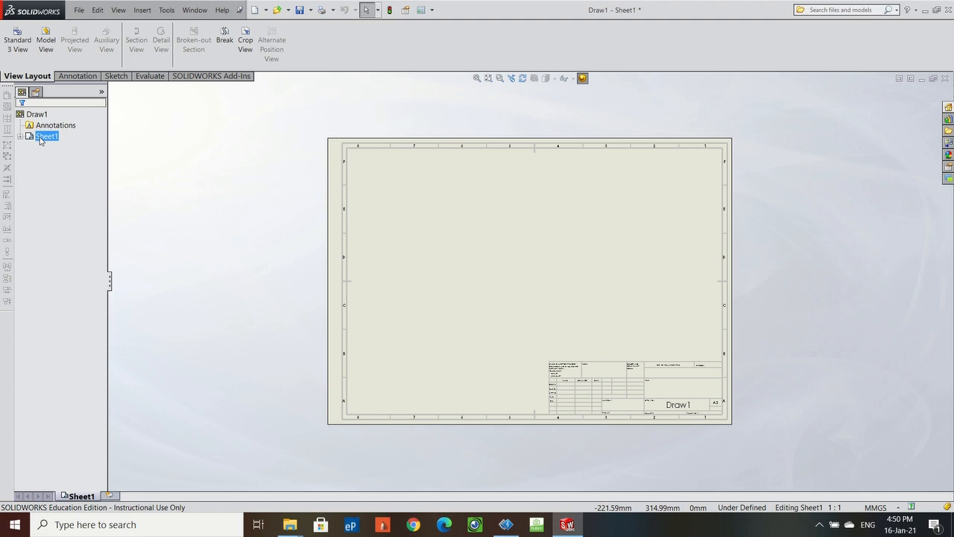
right_click(41, 141)
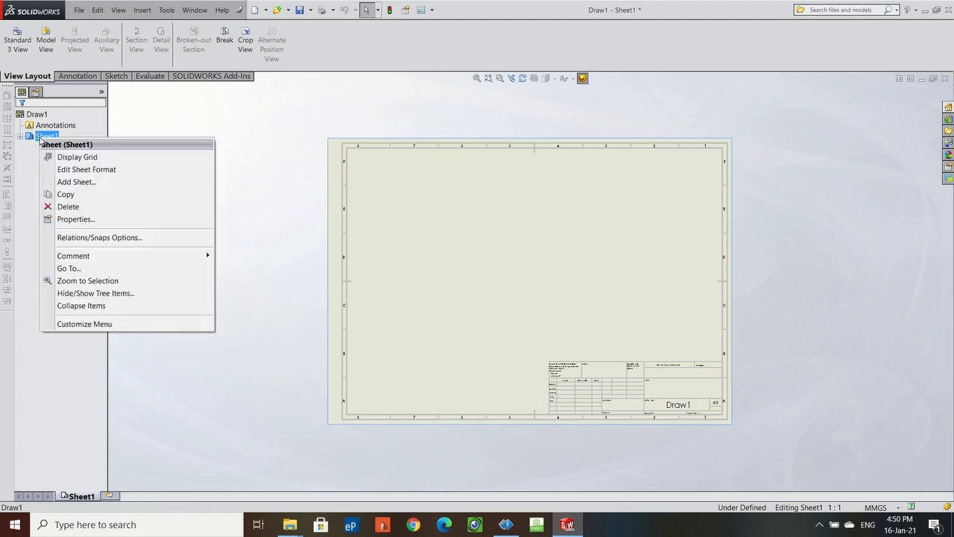
click(75, 170)
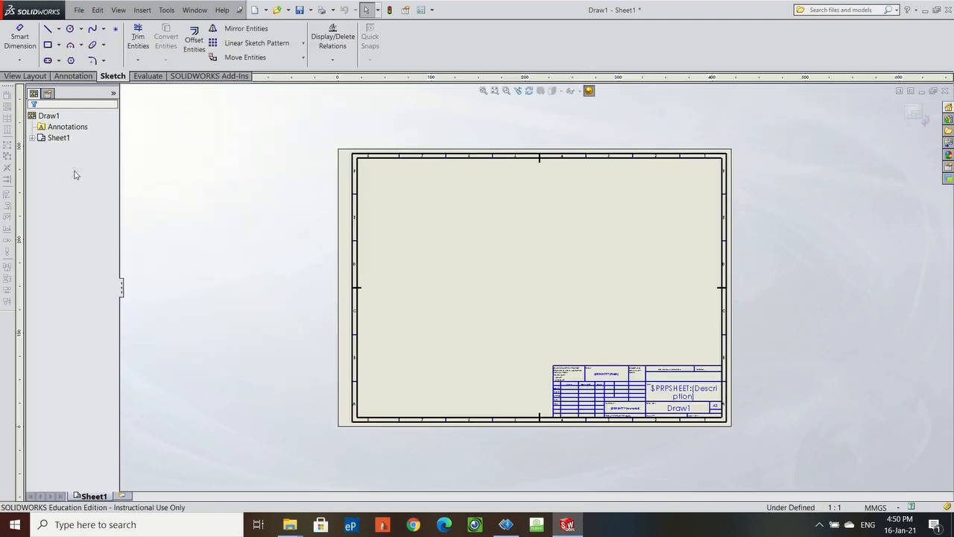
Delete the entire border and title block from the sheet format and return to editing the sheet.
drag(271, 119, 801, 444)
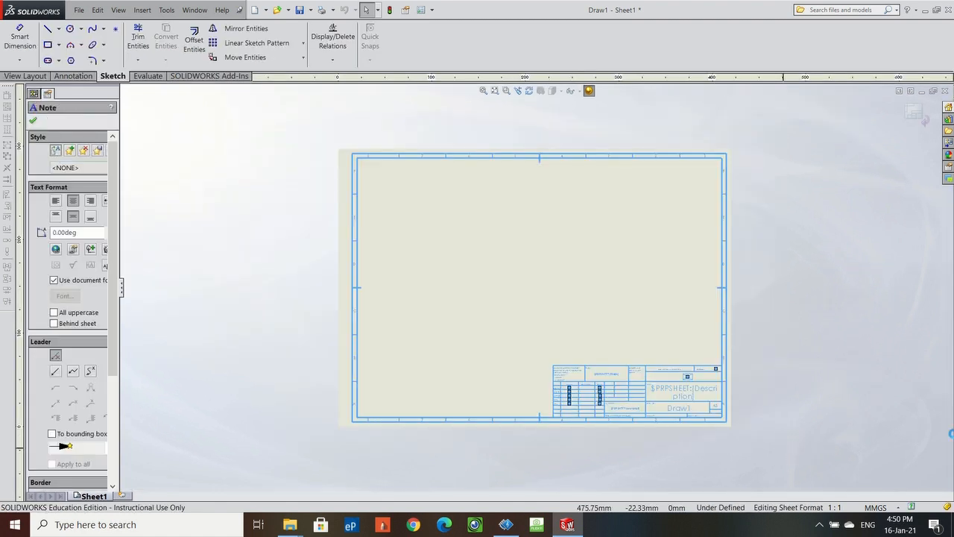
key(Delete)
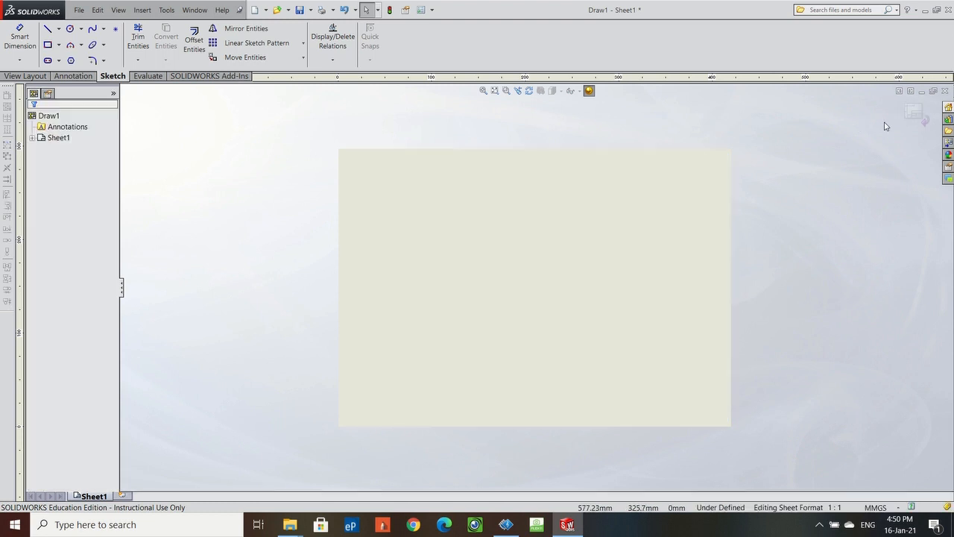
click(915, 112)
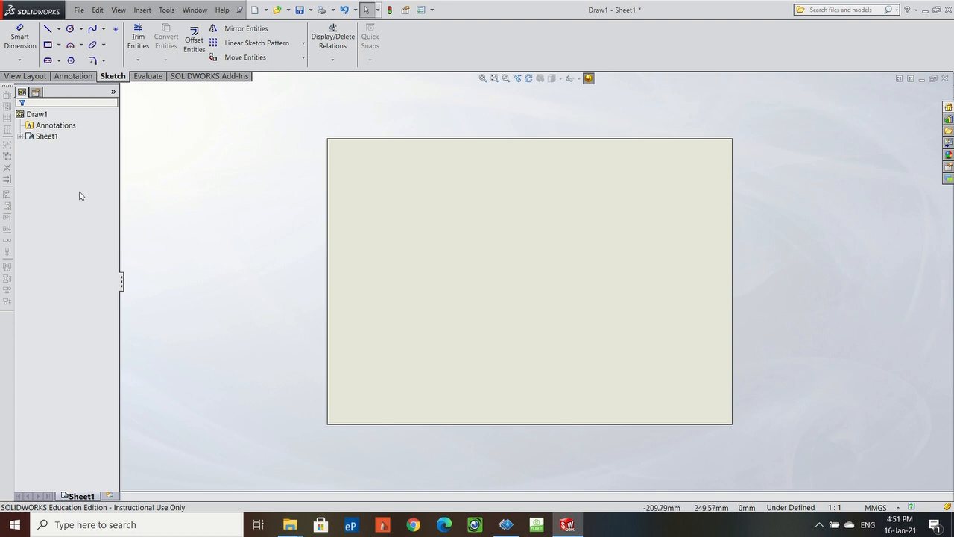
Save the blank sheet format as DCG_Output4 in the sheetformat folder.
click(44, 138)
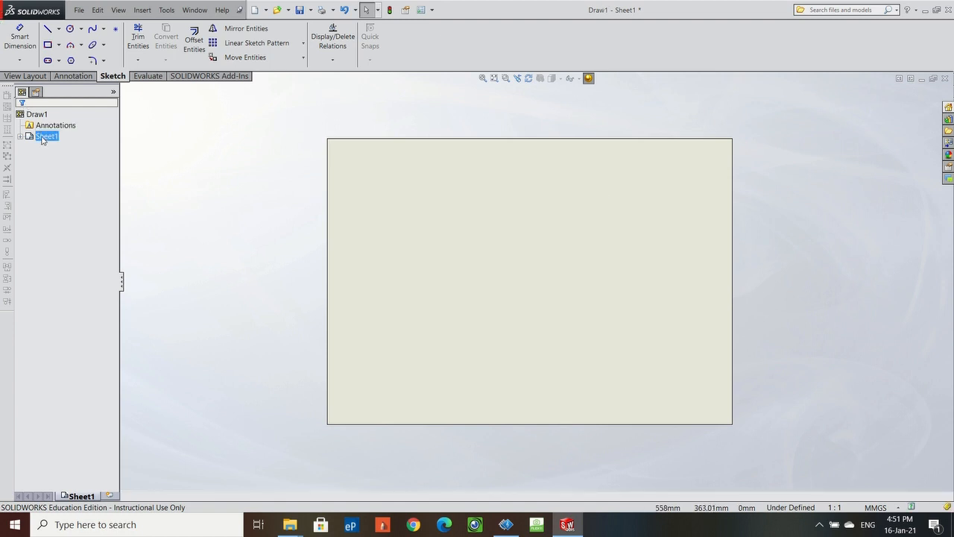
click(78, 11)
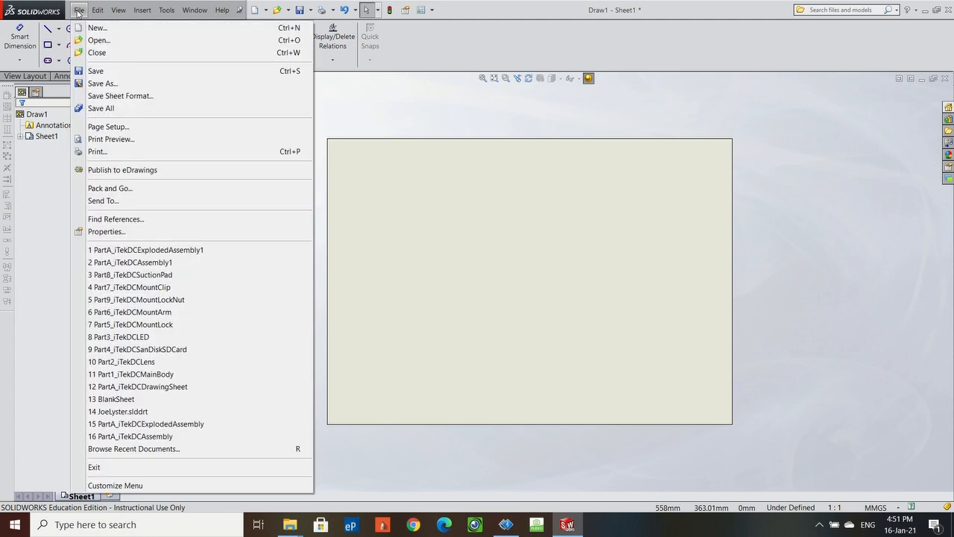
click(112, 96)
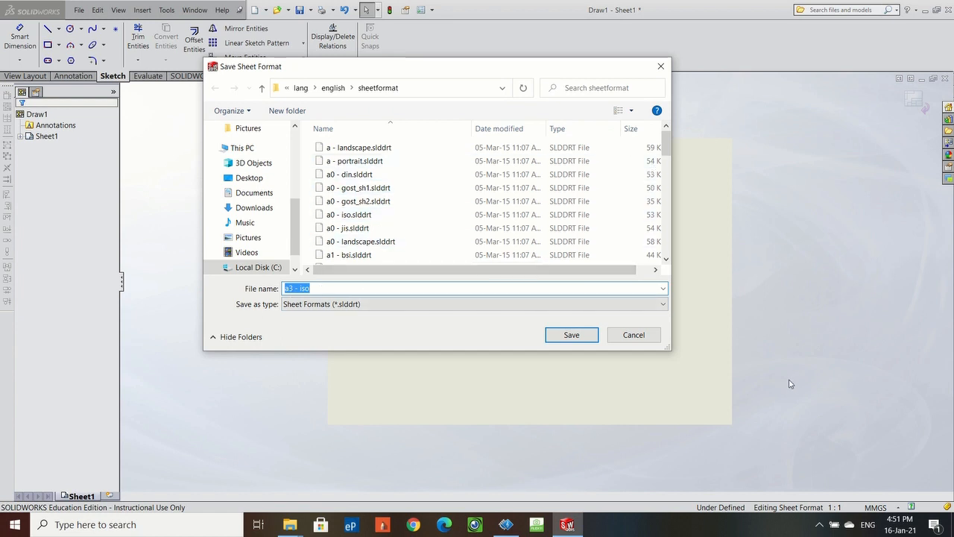
text(d)
key(BackSpace)
text(DCG)
text(_Sh)
text(u)
text(t4)
click(566, 337)
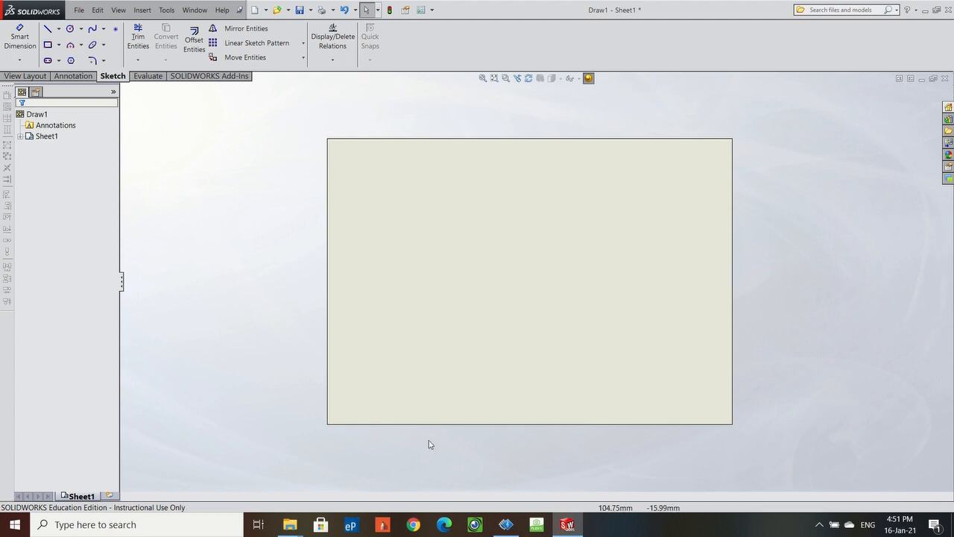
Close the drawing, saving it as blanksheet in the Part A folder.
click(945, 78)
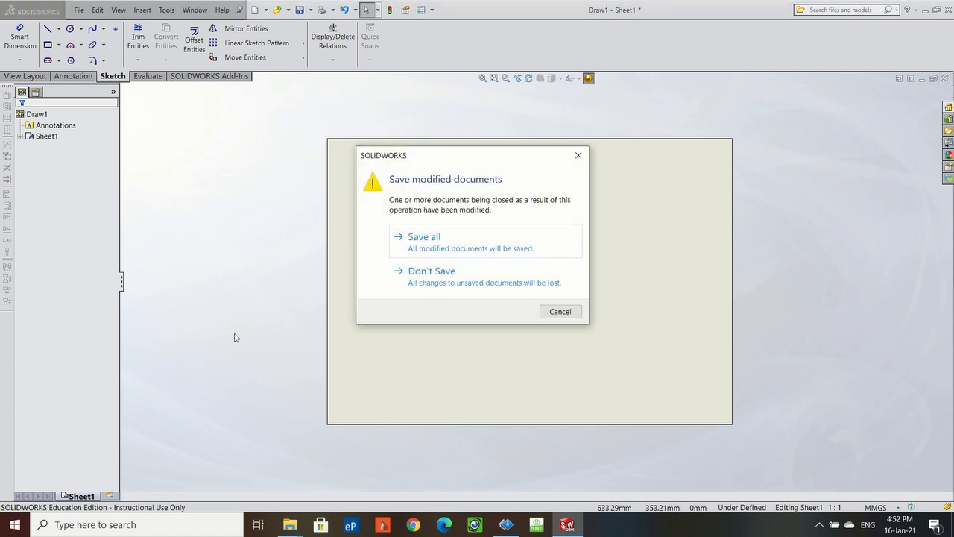
click(408, 239)
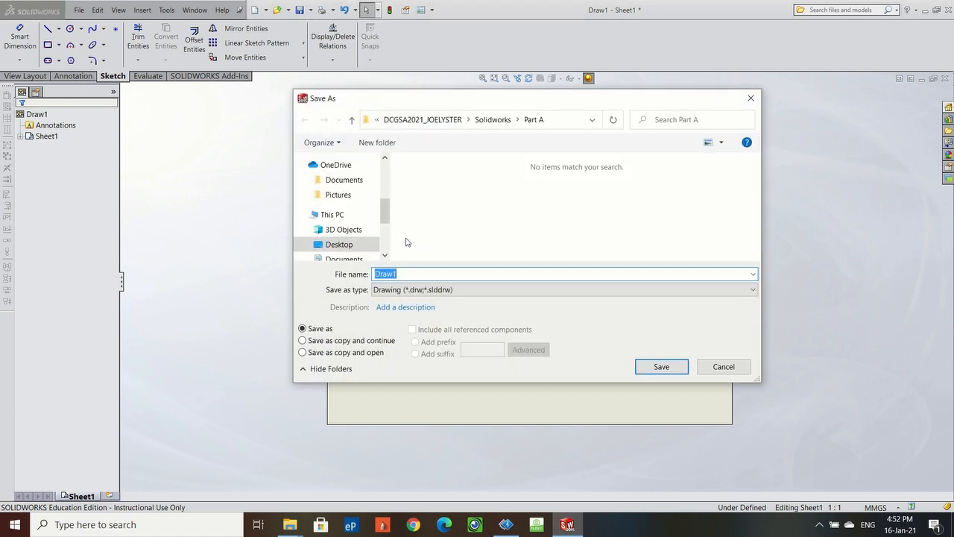
click(417, 274)
drag(399, 277, 373, 276)
text(blanksheet)
click(660, 366)
key(ctrl+w)
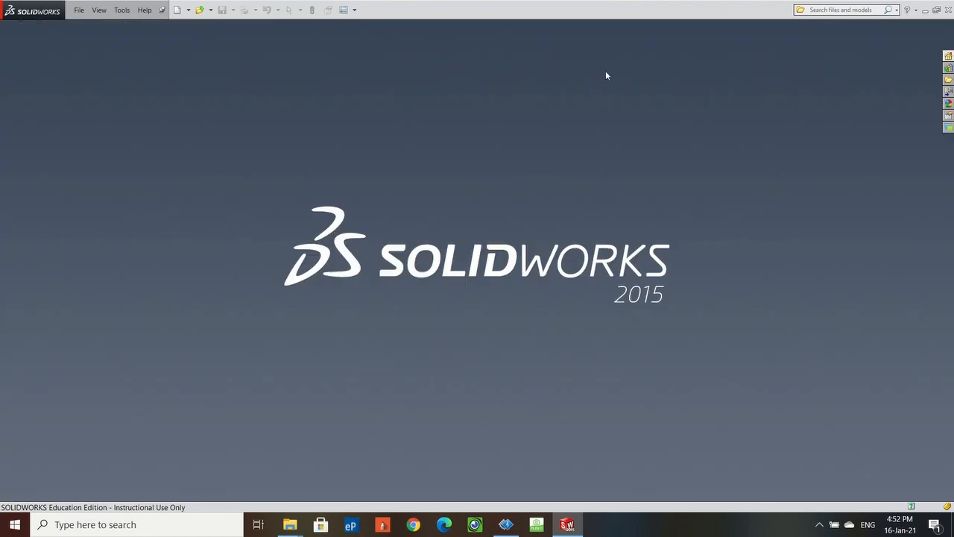
Create a new drawing with the DCG_Output4.slddrt sheet format, without inserting a model view.
click(177, 9)
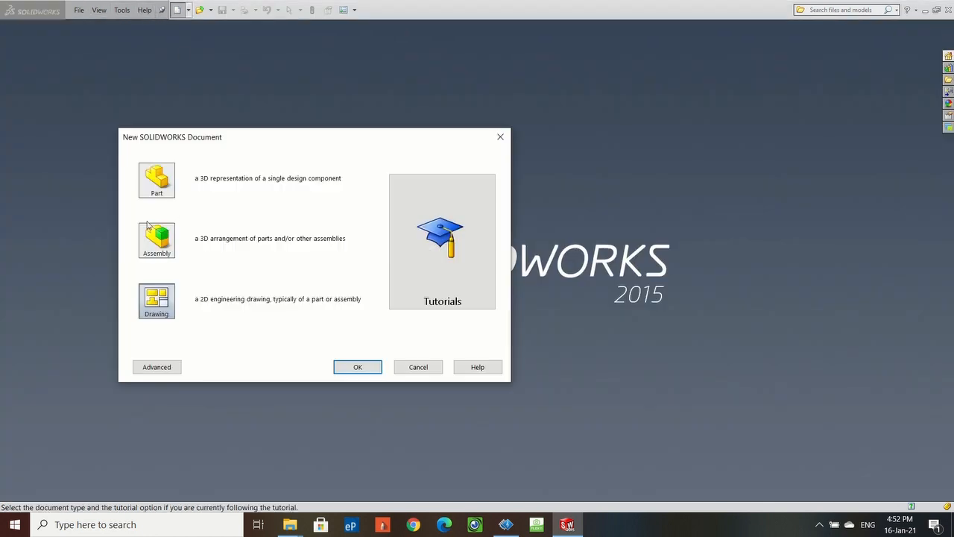
click(357, 367)
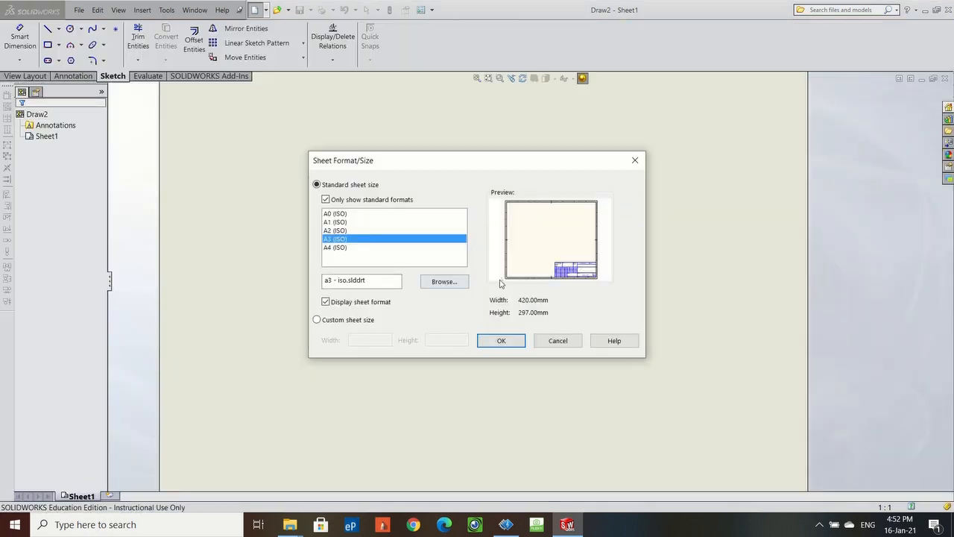
click(442, 281)
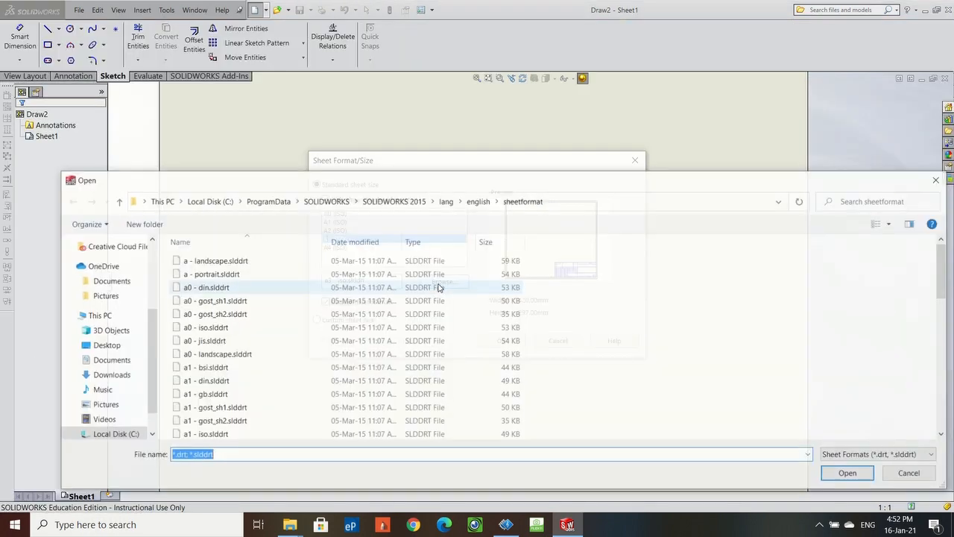
drag(946, 255, 946, 398)
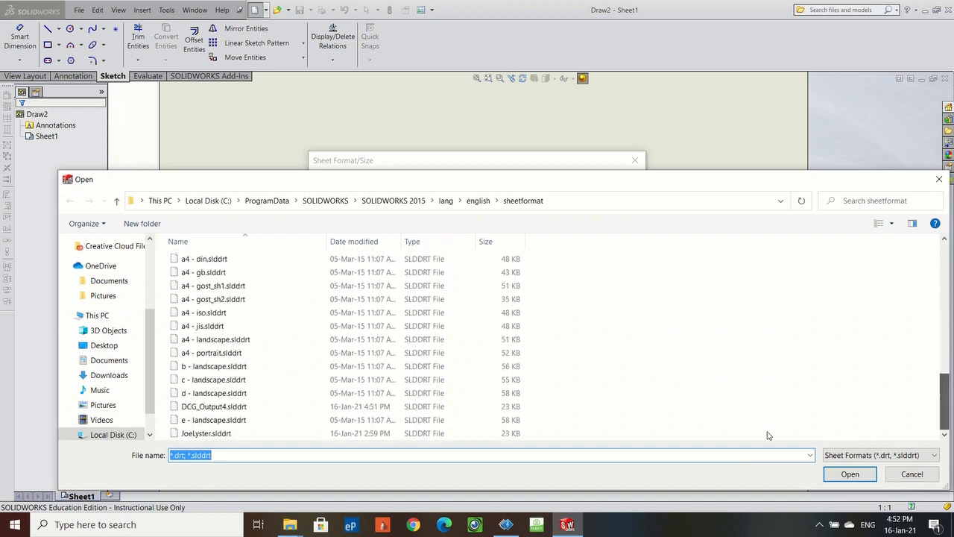
click(200, 406)
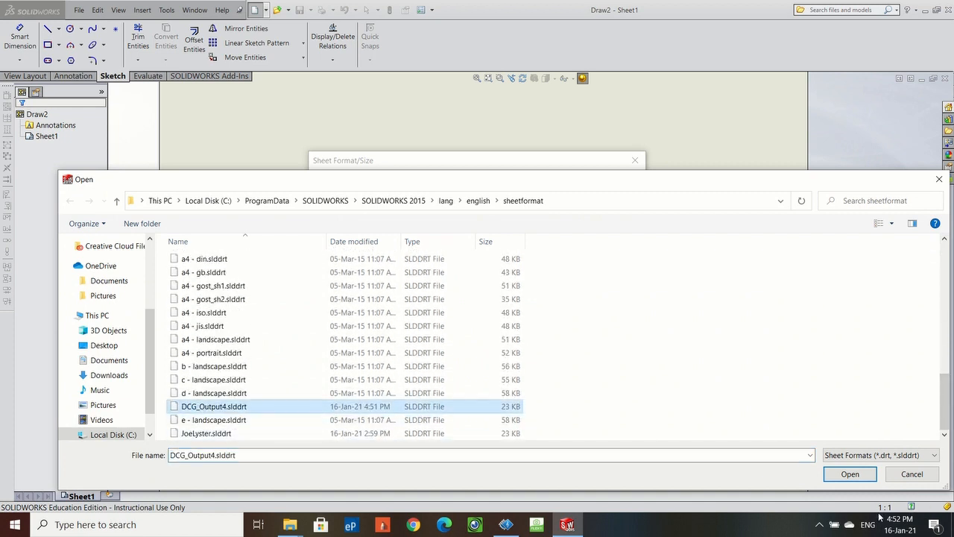
click(850, 474)
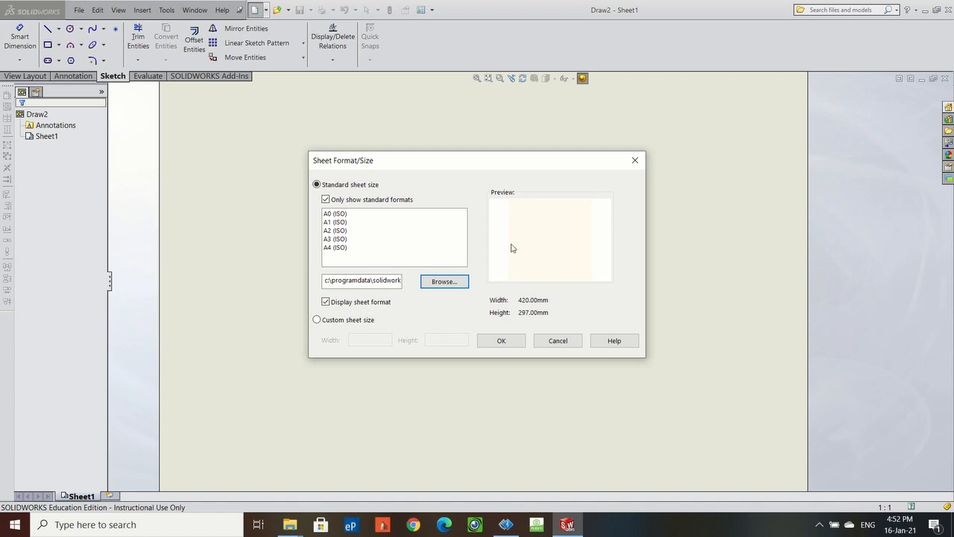
click(513, 339)
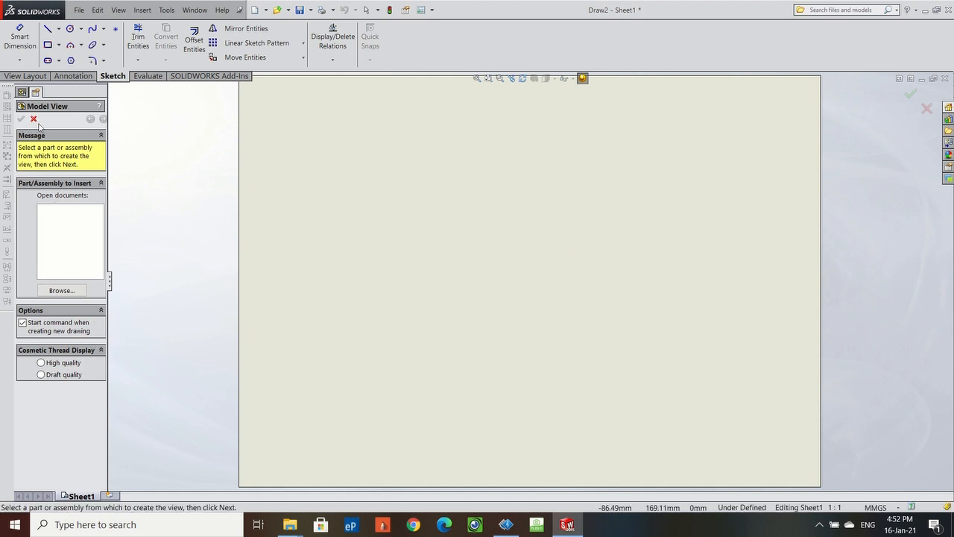
click(33, 119)
Try Sheet1 with first angle projection and the standard A3 (ISO) format, and close the drawing without saving.
click(47, 138)
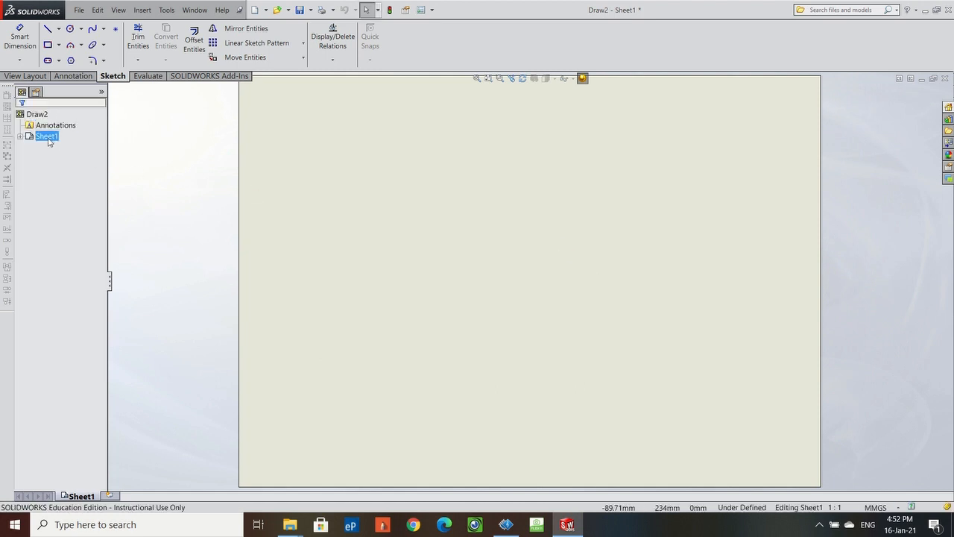
right_click(43, 137)
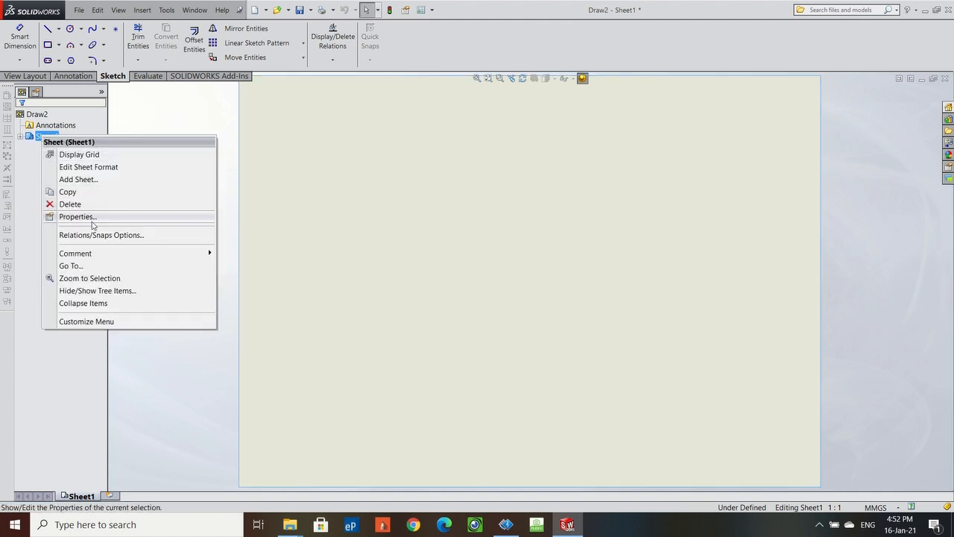
click(91, 221)
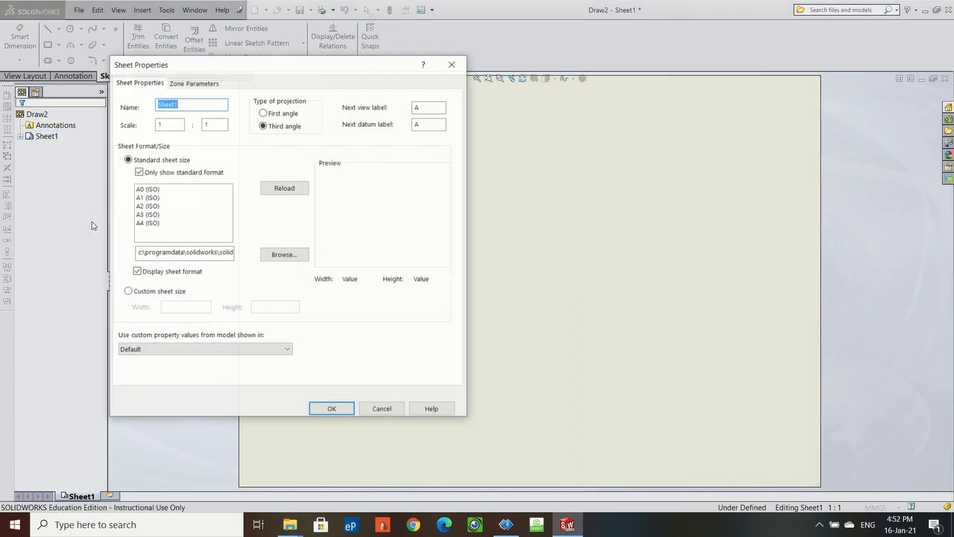
click(263, 114)
click(153, 214)
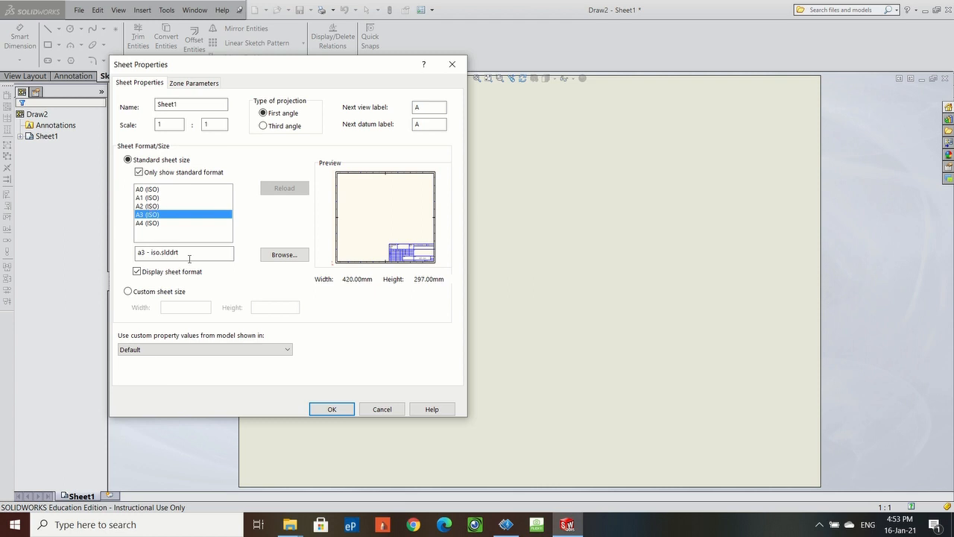
click(331, 409)
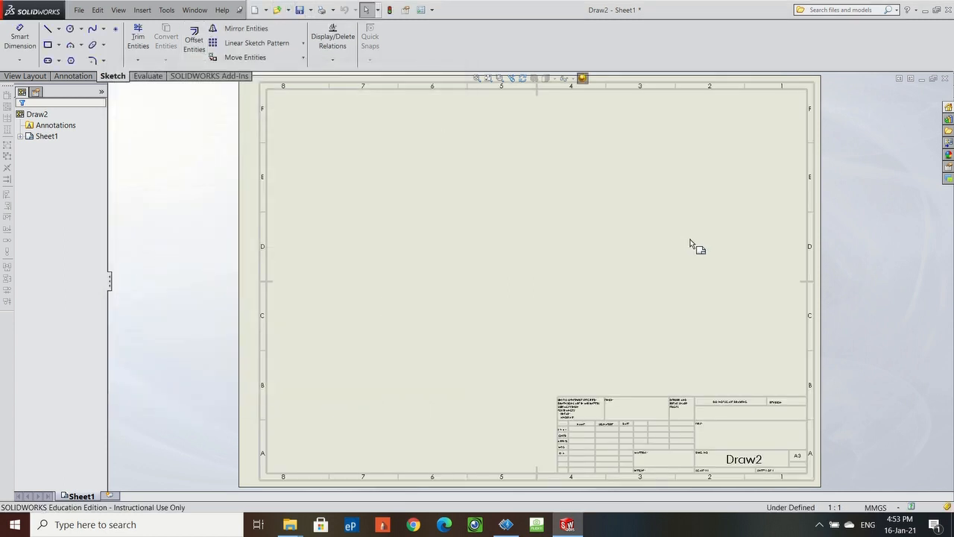
click(944, 78)
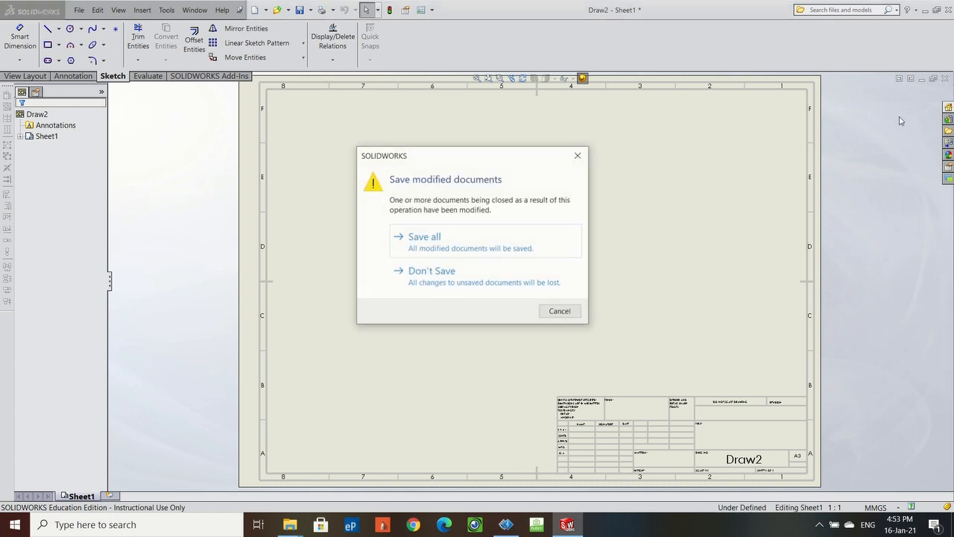
click(437, 270)
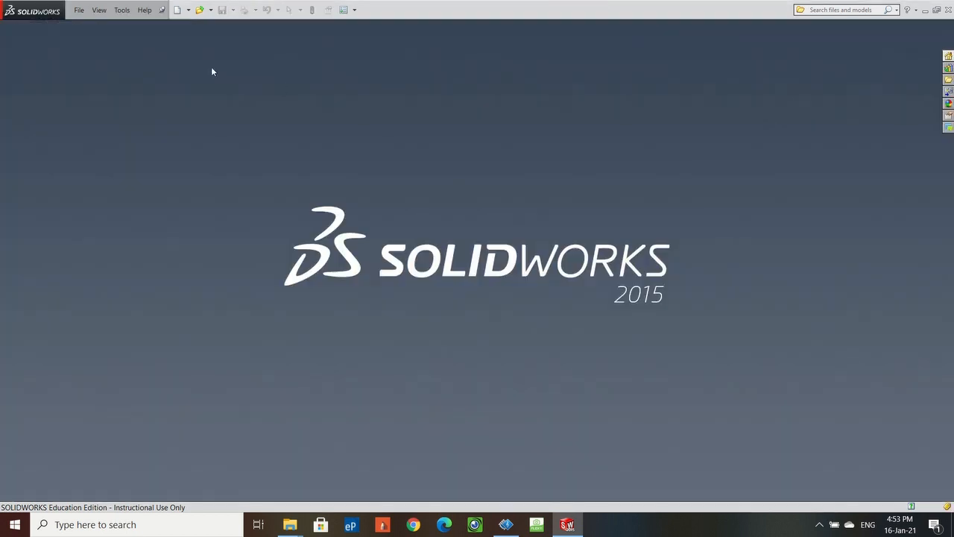
Create another new drawing using the custom DCG_Output4.slddrt sheet format, leaving out any model view.
click(180, 10)
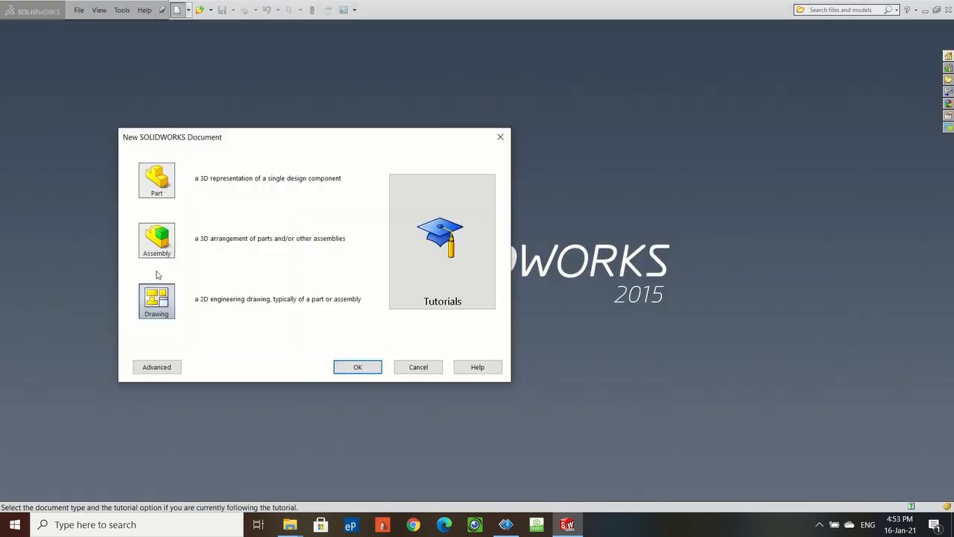
click(361, 368)
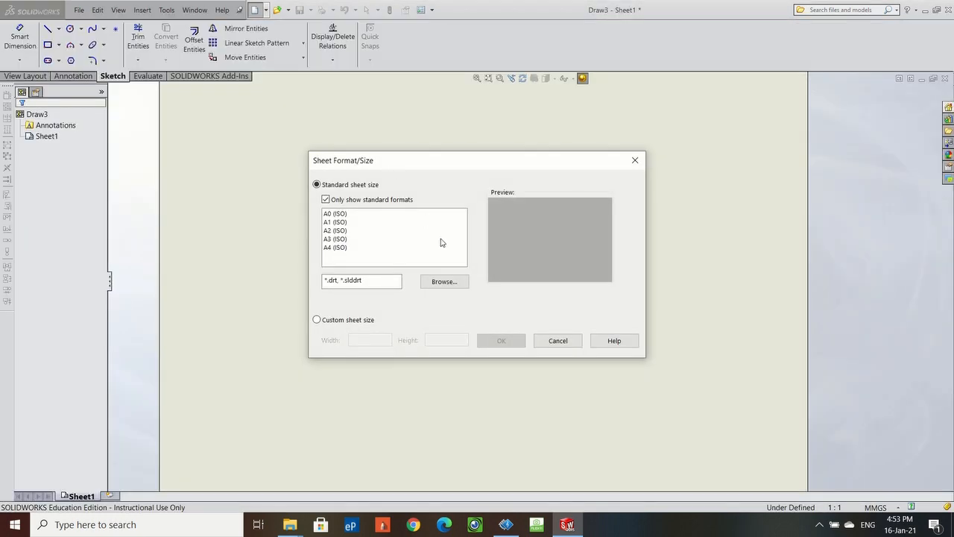
click(444, 281)
scroll(181, 415, down, 6)
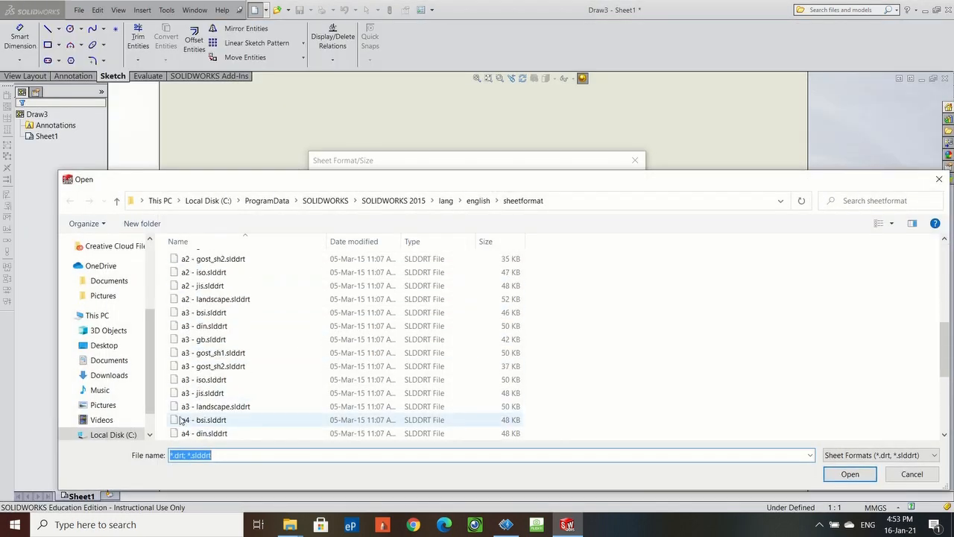
click(202, 406)
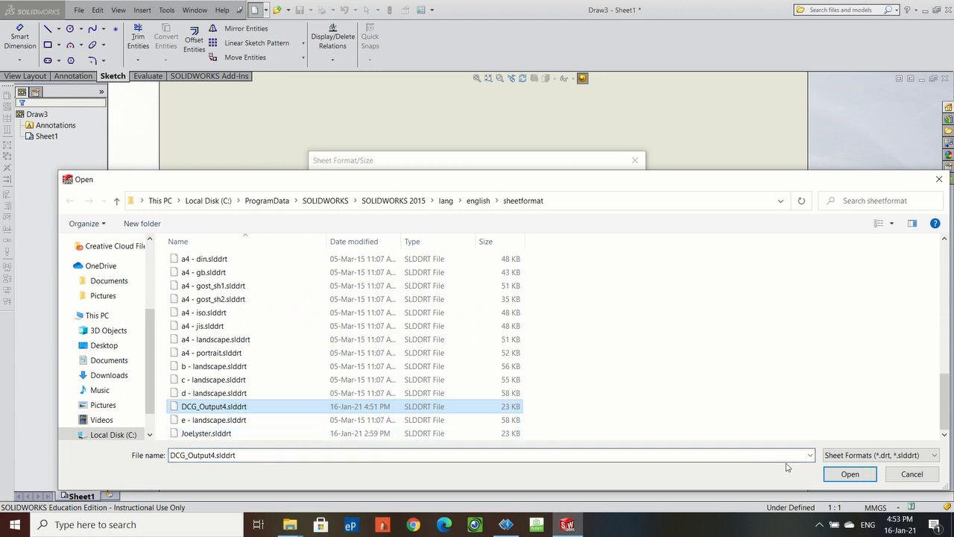
click(849, 474)
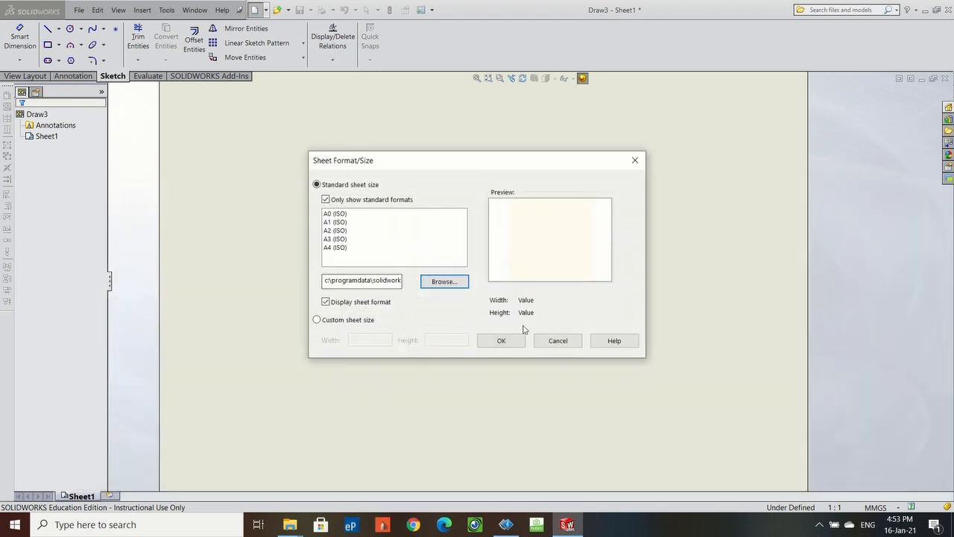
click(501, 340)
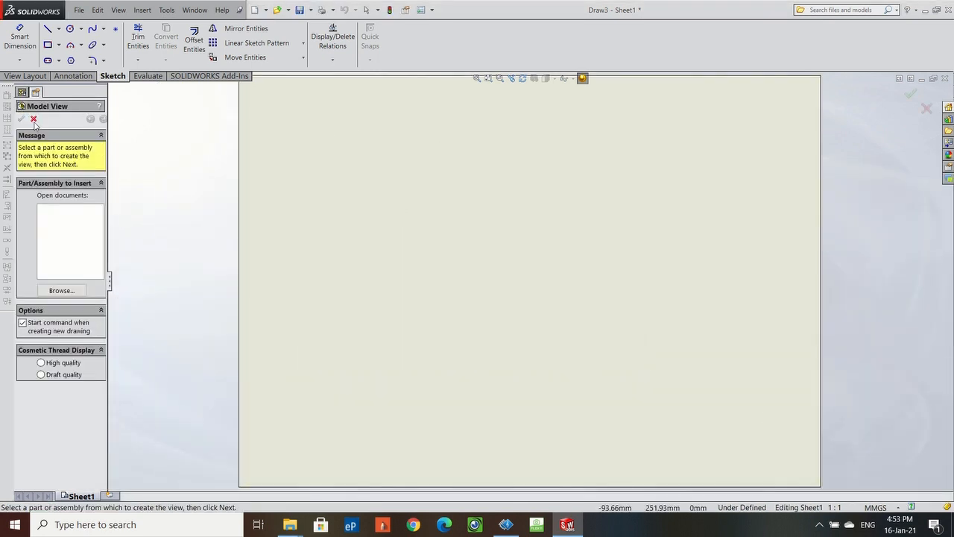
click(33, 120)
Set Sheet1's type of projection to first angle, keeping the custom sheet format.
right_click(43, 137)
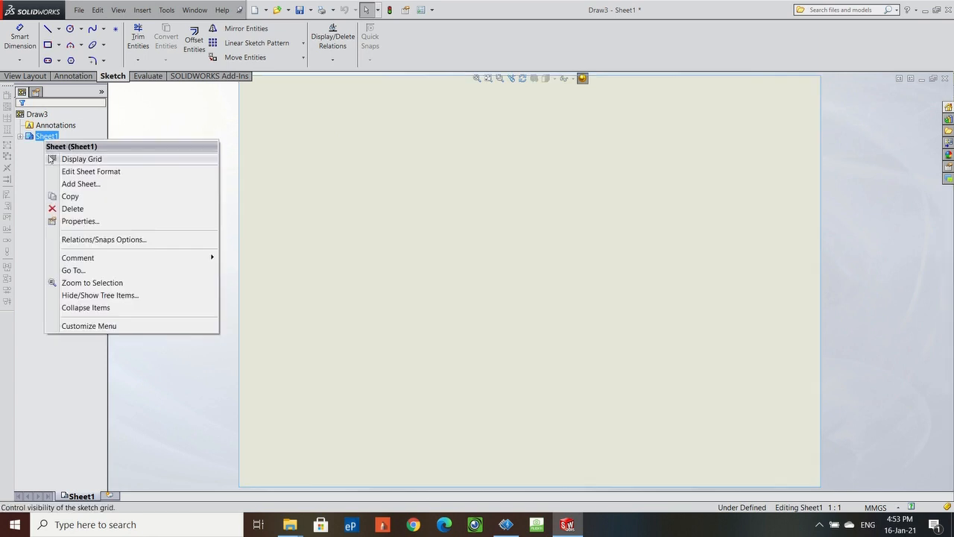
click(83, 222)
click(263, 124)
click(263, 112)
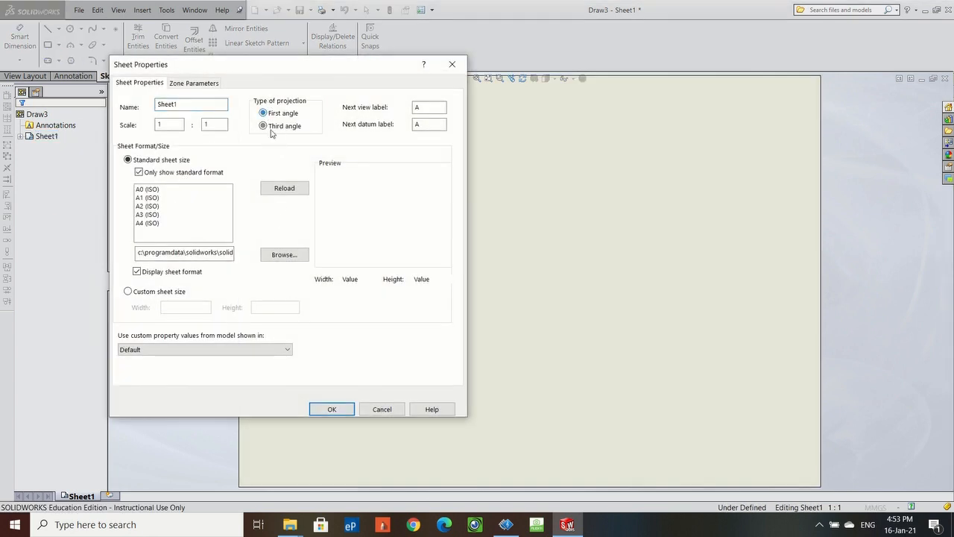
click(333, 410)
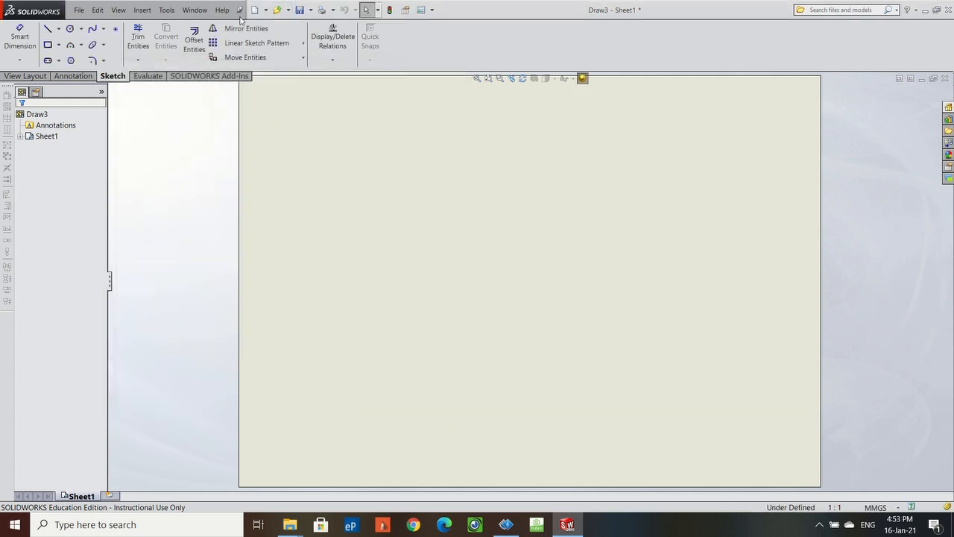
Save the drawing in the Part A folder as Parta_iTekDCDrawingSheet1.
click(300, 11)
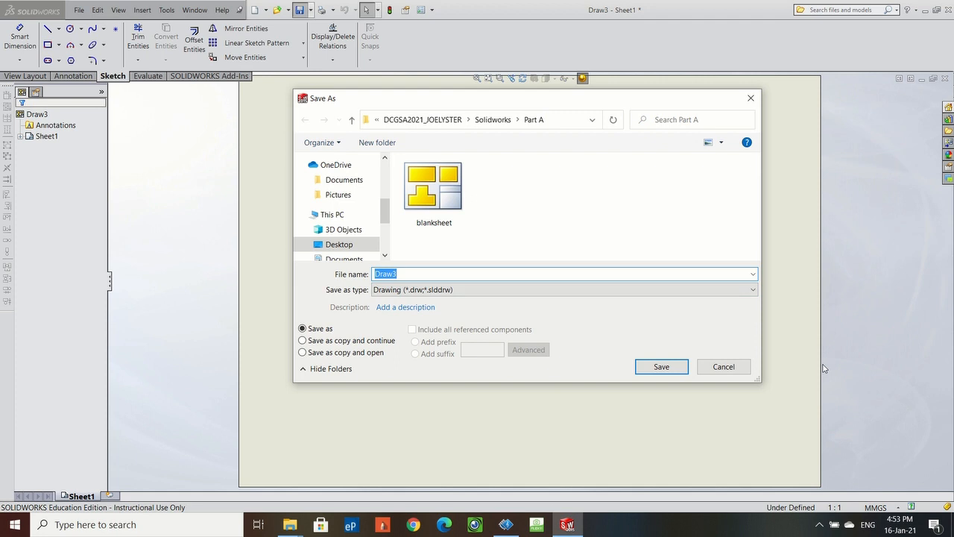
text(P)
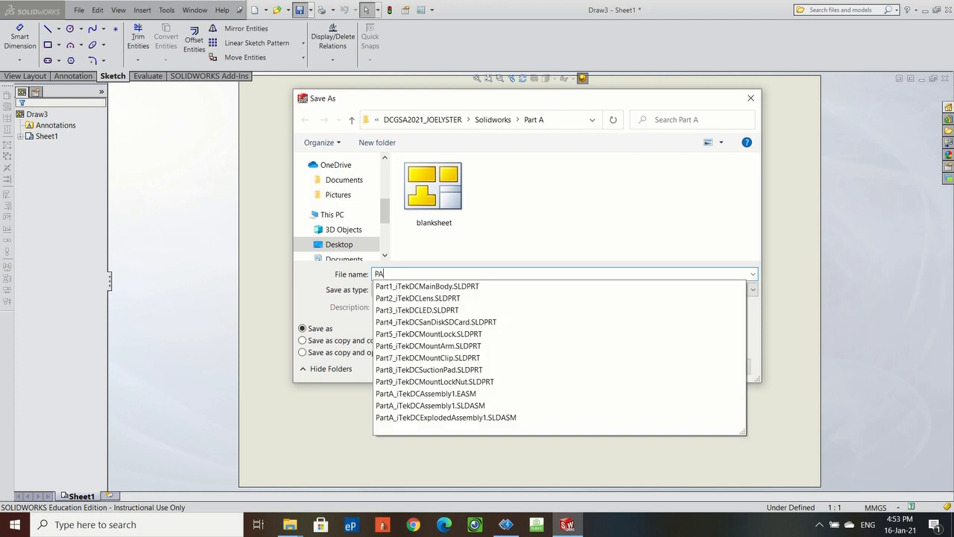
text(arta_iTekDC)
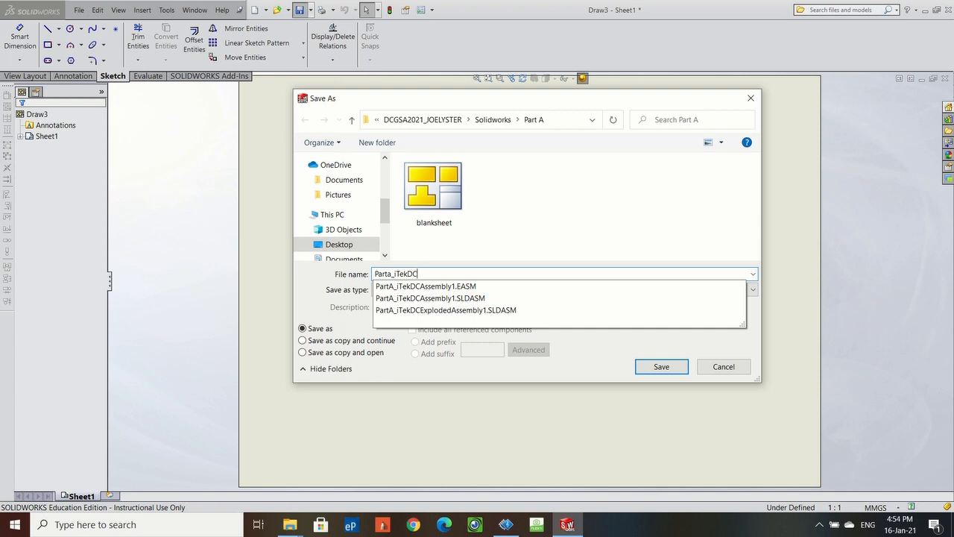
text(DrawingSheet1)
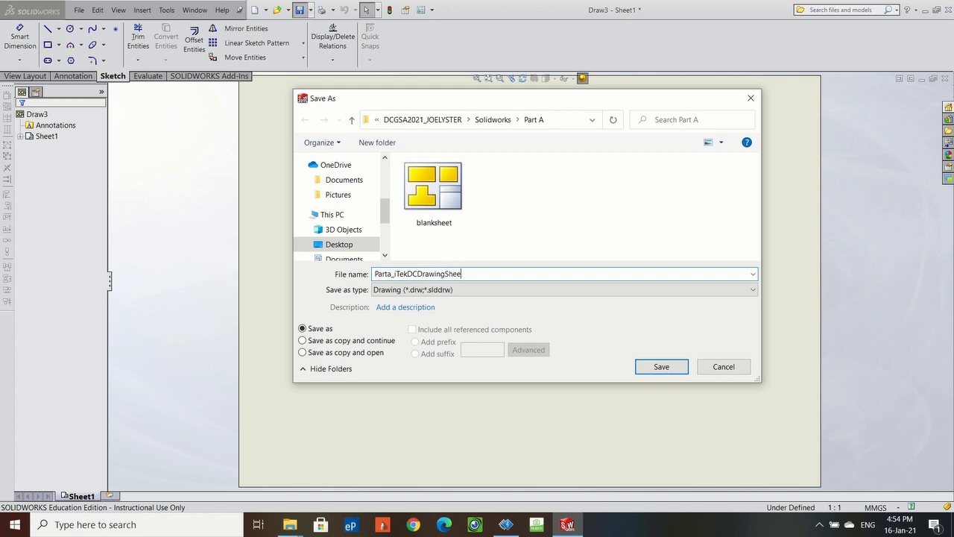
click(676, 365)
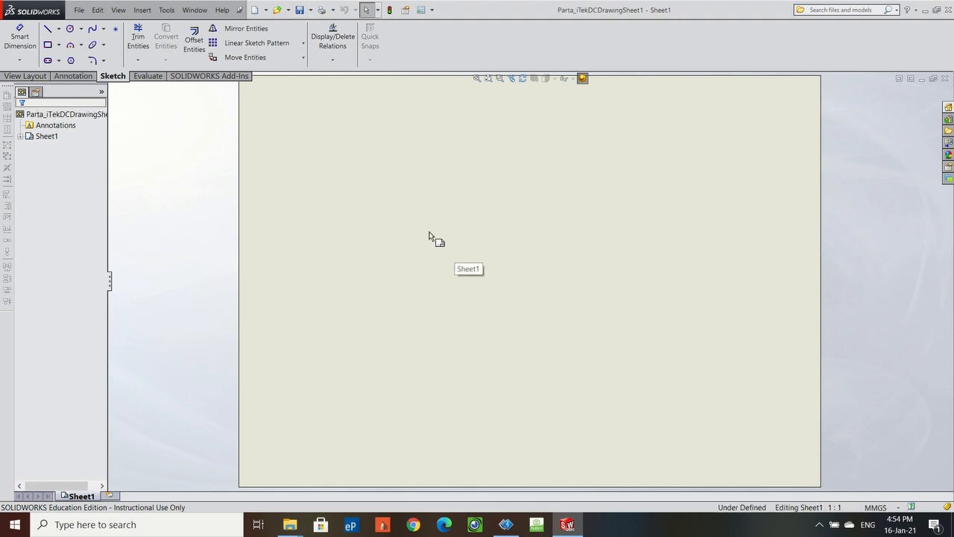
Start a model view on Sheet1 using the PartA_iTekDCAssembly1 assembly as its source.
scroll(435, 216, up, 2)
scroll(593, 240, down, 2)
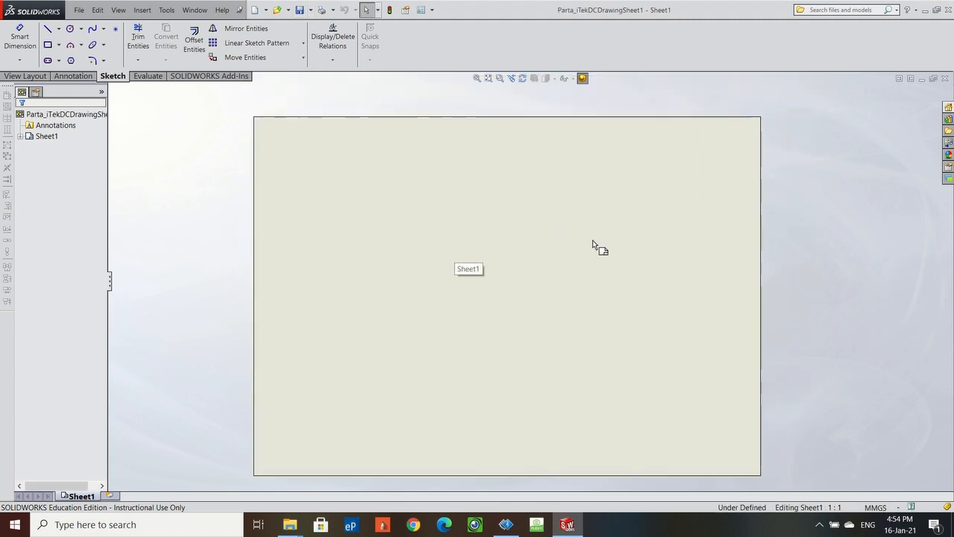
click(23, 76)
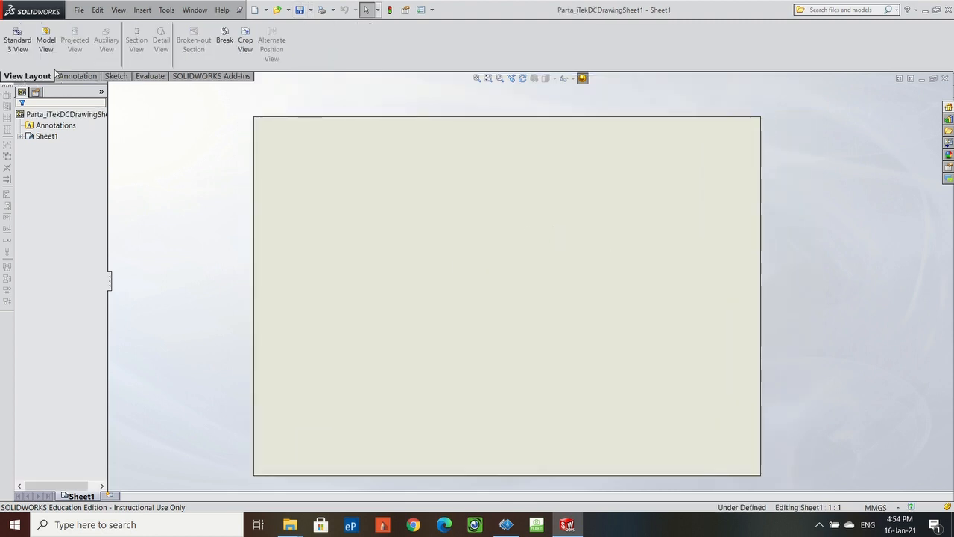
click(46, 34)
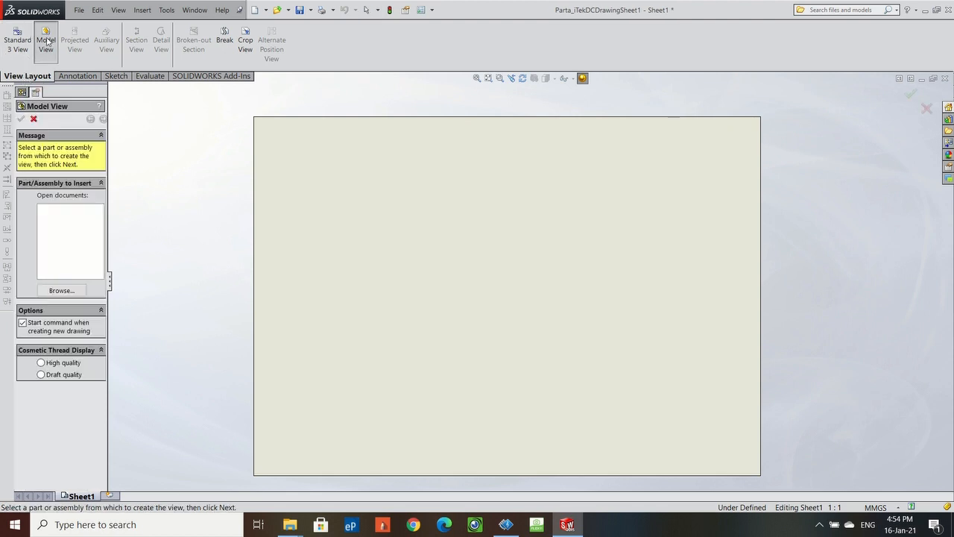
click(61, 290)
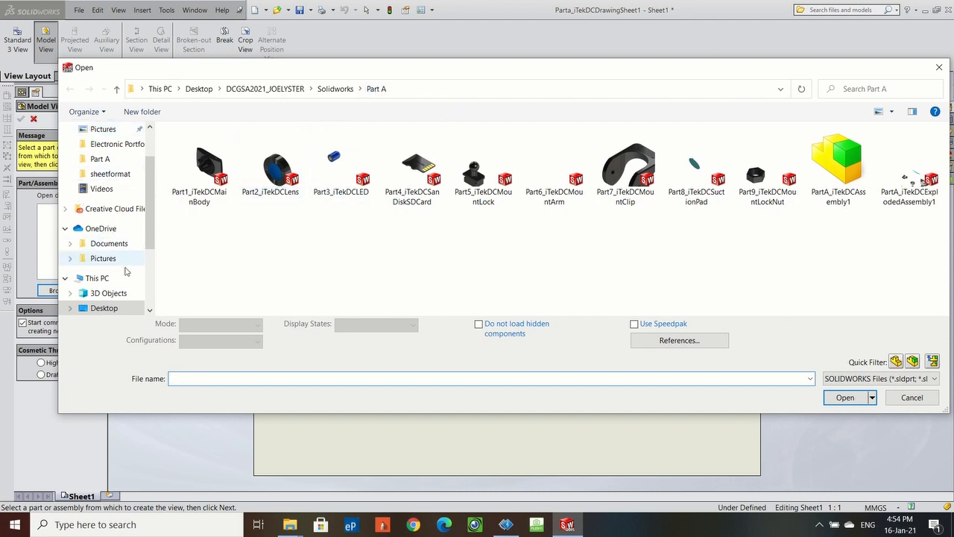
scroll(149, 234, down, 2)
scroll(150, 235, down, 2)
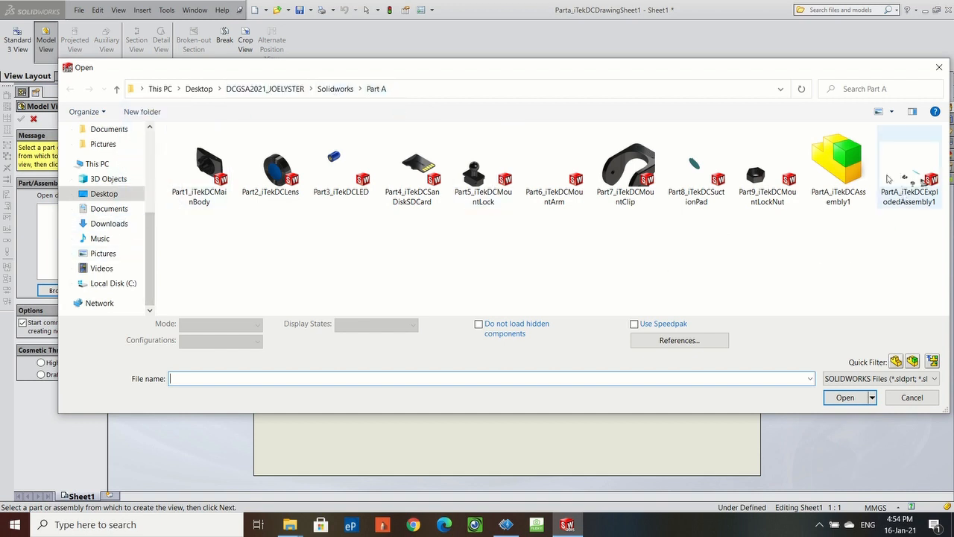
click(846, 167)
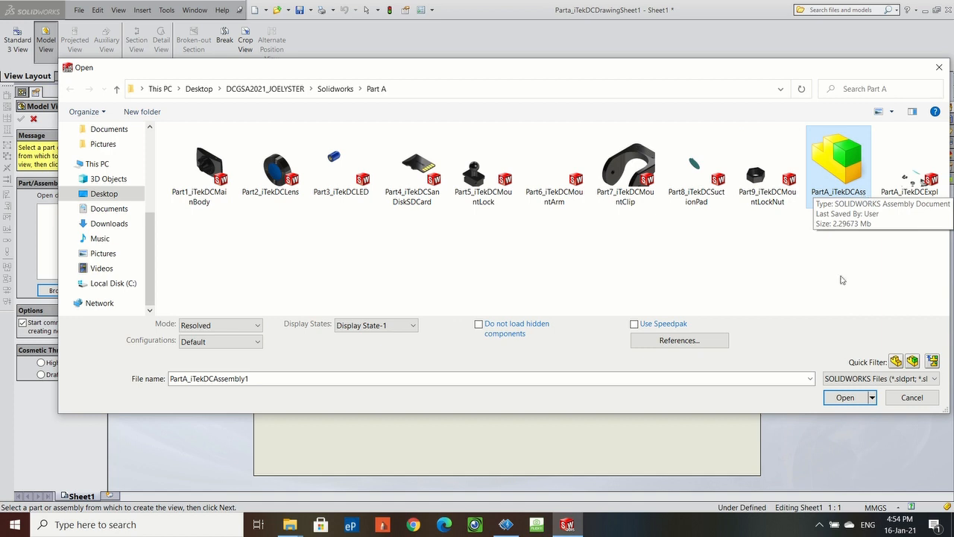
click(845, 397)
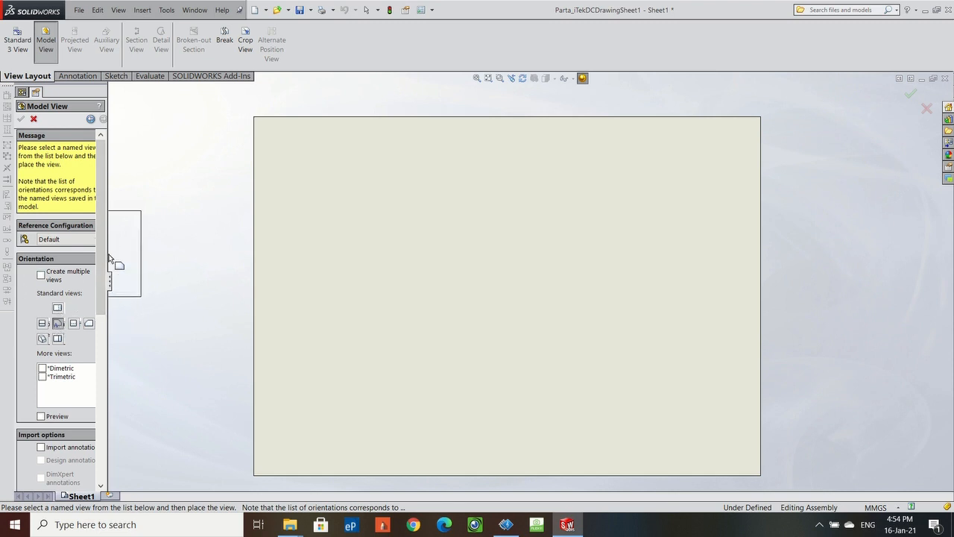
Place the assembly's front view in the sheet's upper-left corner, with projected views directly below it and to its right.
drag(107, 255, 140, 254)
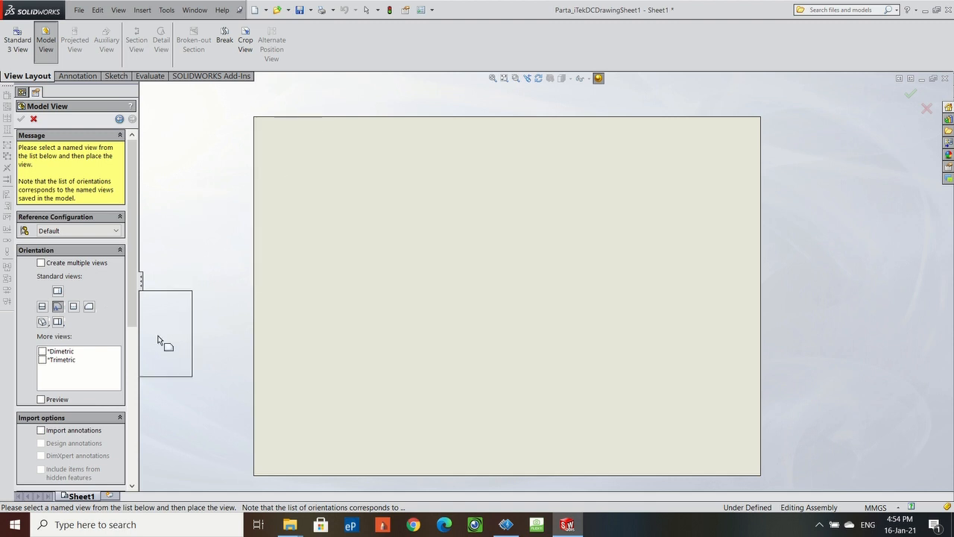
scroll(114, 410, down, 5)
scroll(114, 408, down, 2)
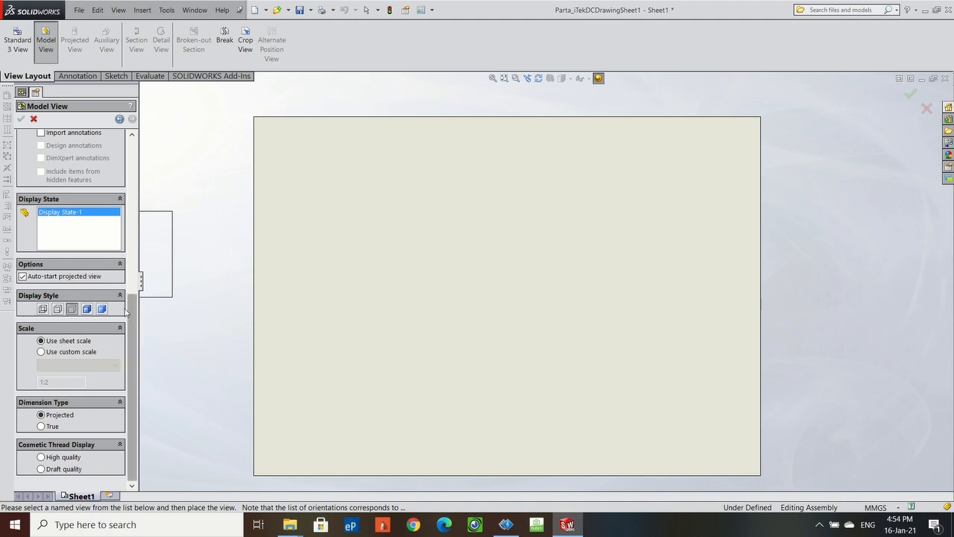
scroll(135, 242, up, 3)
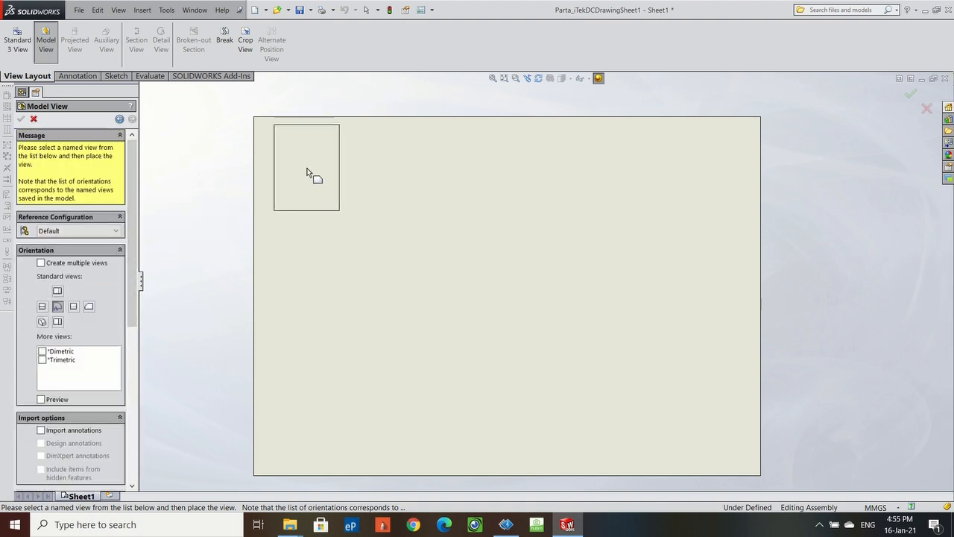
click(289, 163)
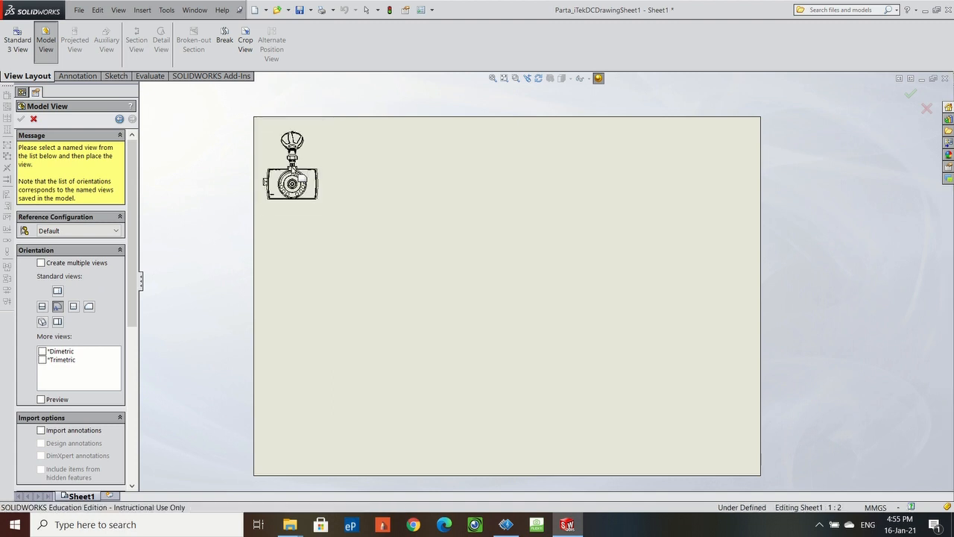
click(298, 242)
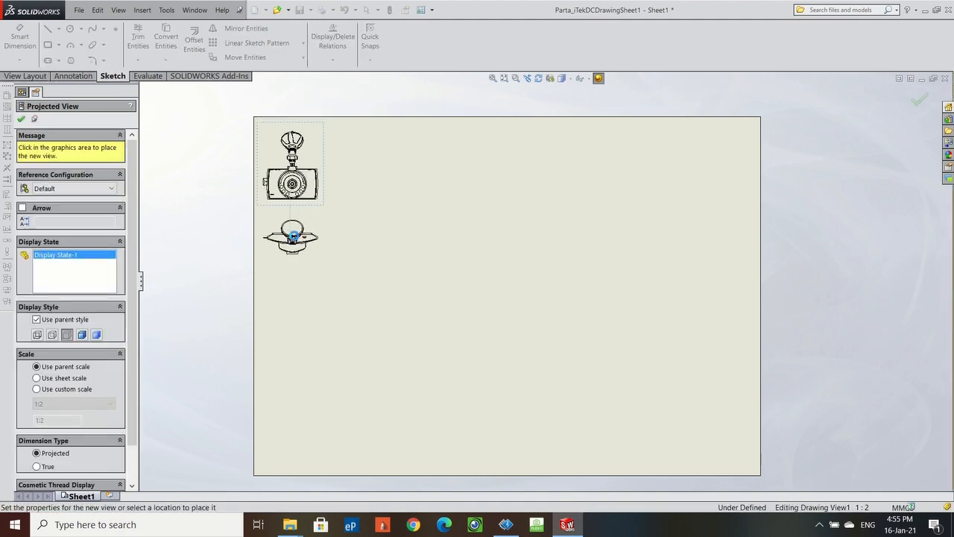
click(355, 170)
key(Escape)
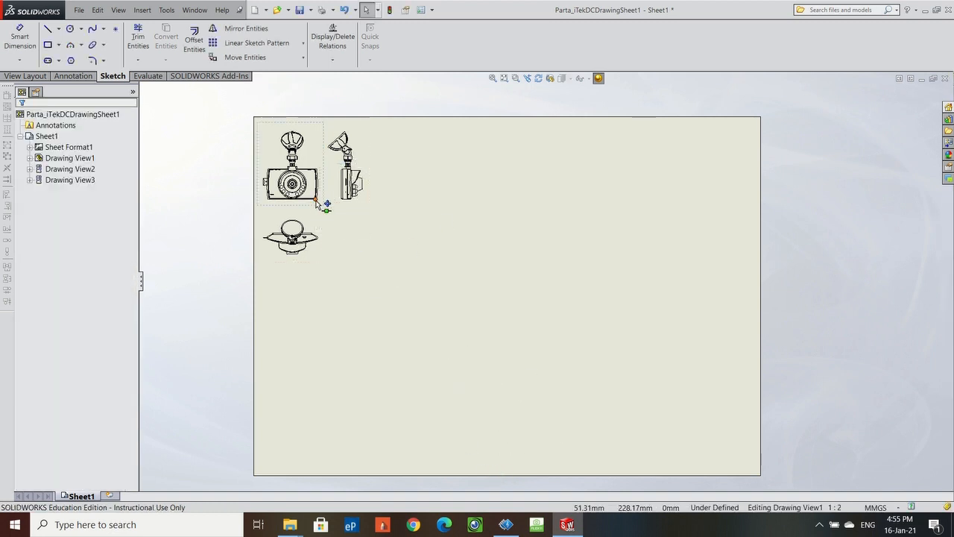
Give the front view a custom scale of 1:1.
click(258, 149)
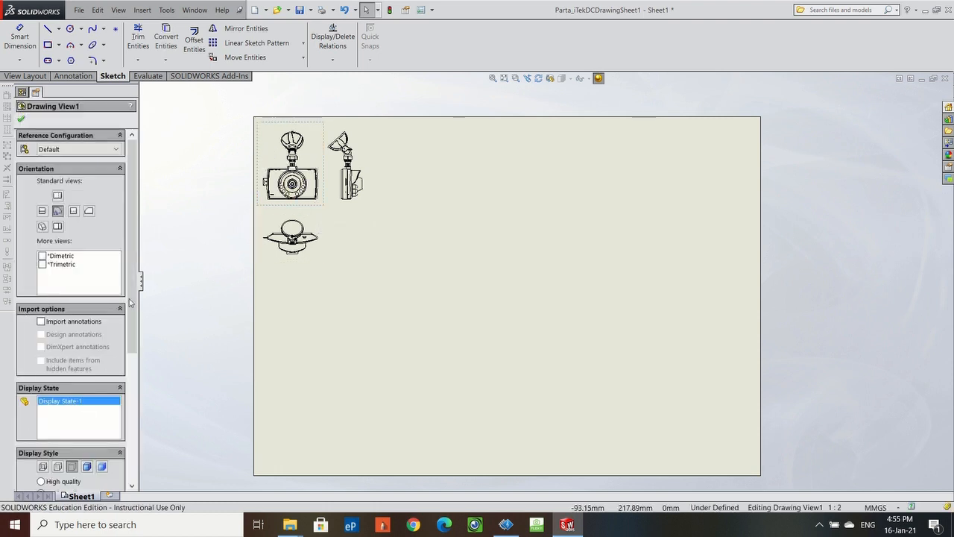
scroll(114, 318, down, 5)
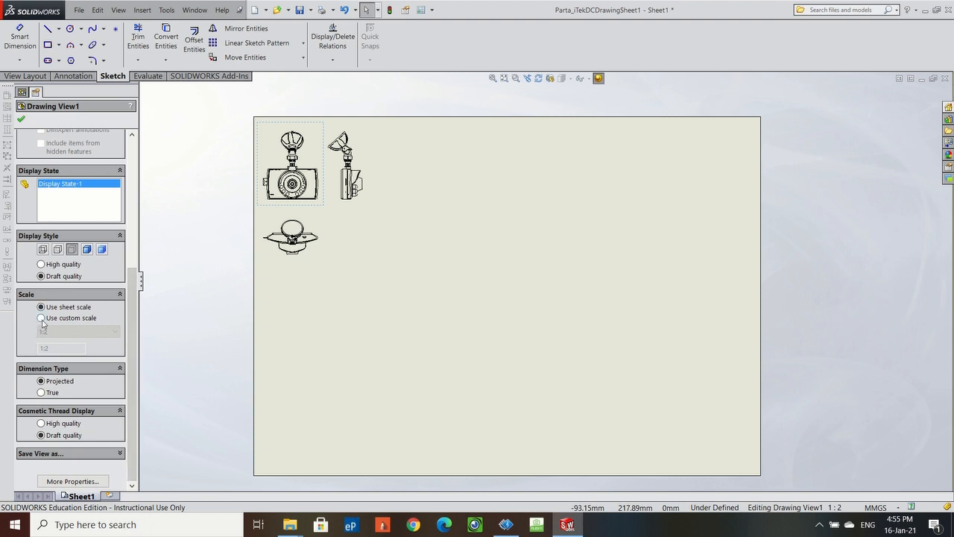
click(41, 318)
click(45, 331)
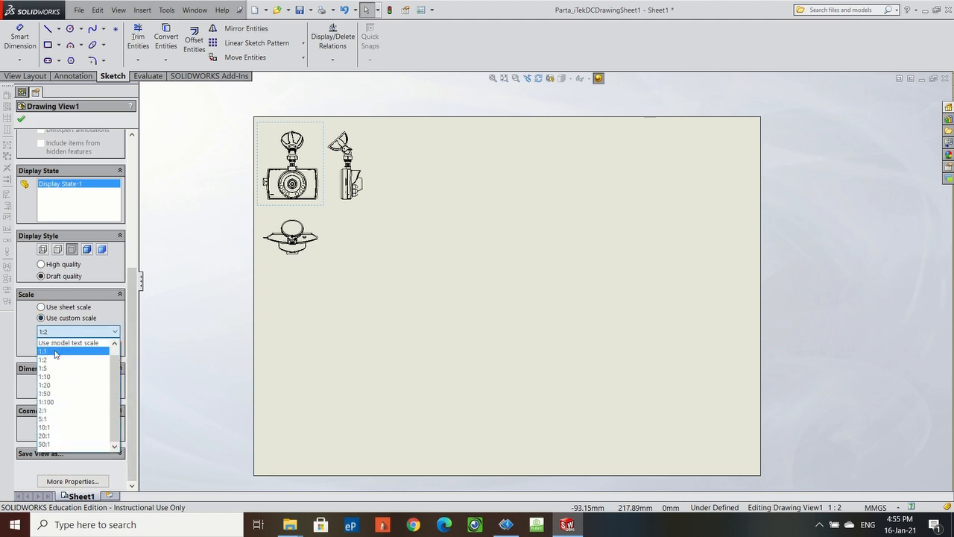
click(52, 354)
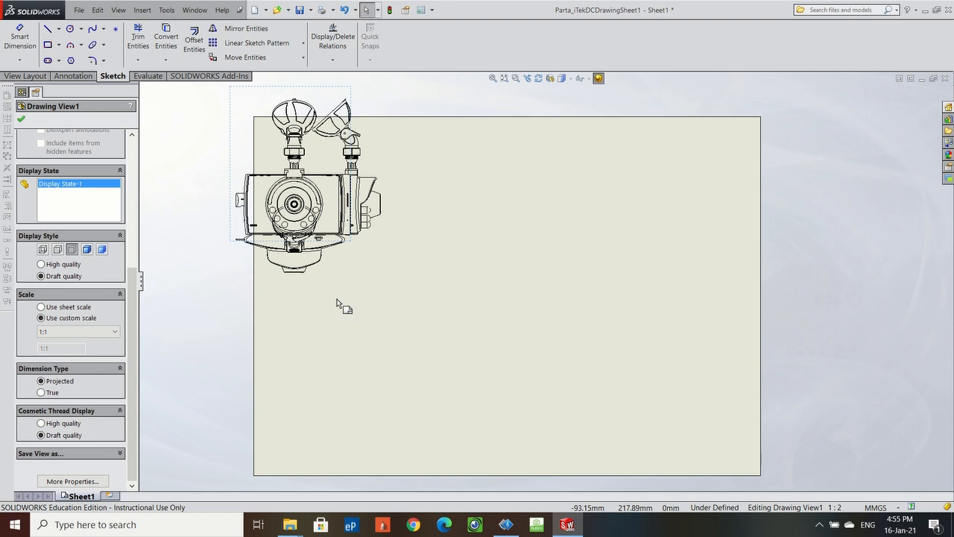
Space the three enlarged views apart so they do not overlap, shifting the front view inward onto the sheet.
click(353, 348)
click(410, 244)
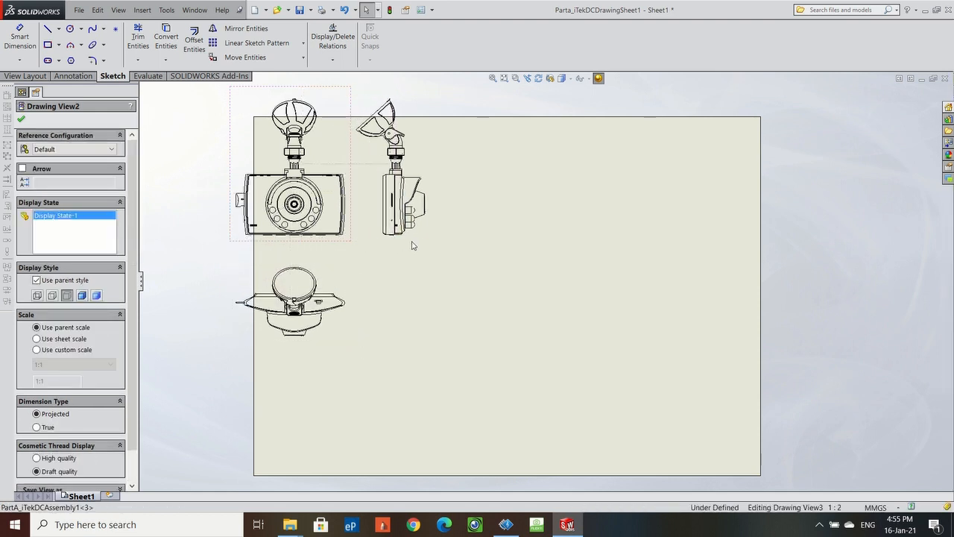
drag(338, 242, 359, 264)
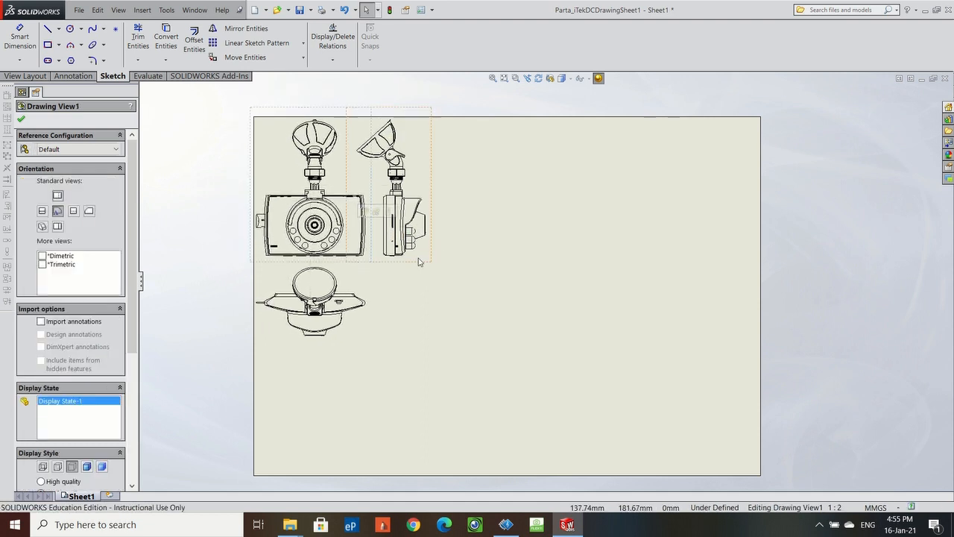
drag(419, 263, 430, 267)
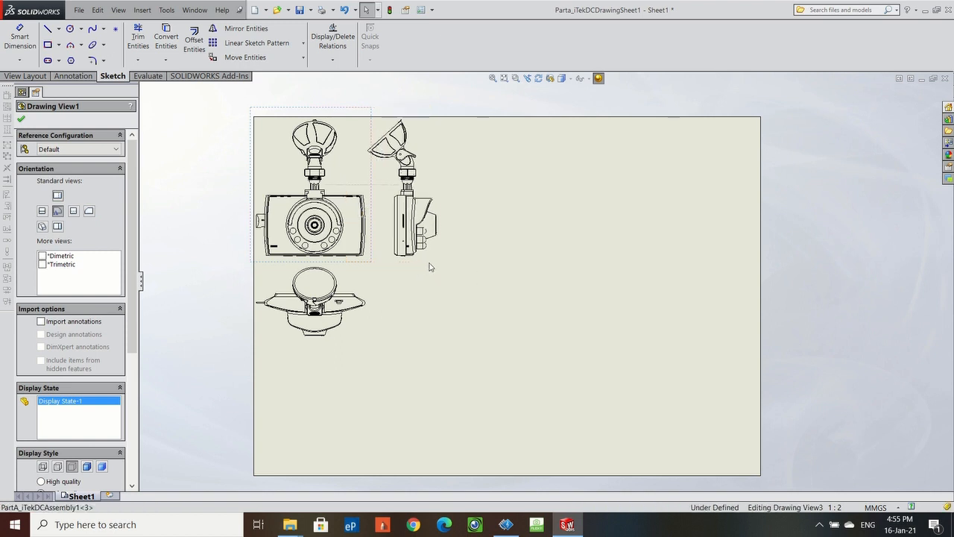
click(339, 339)
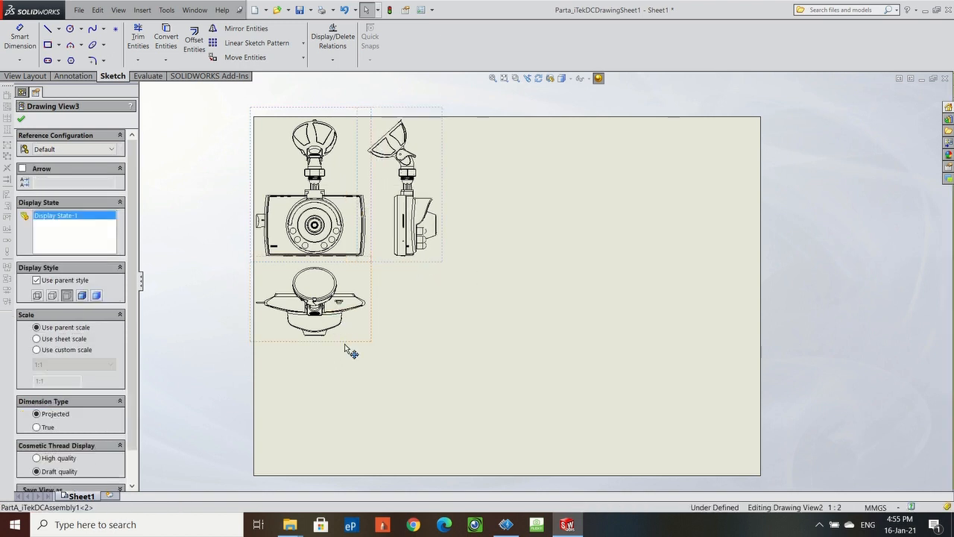
click(552, 370)
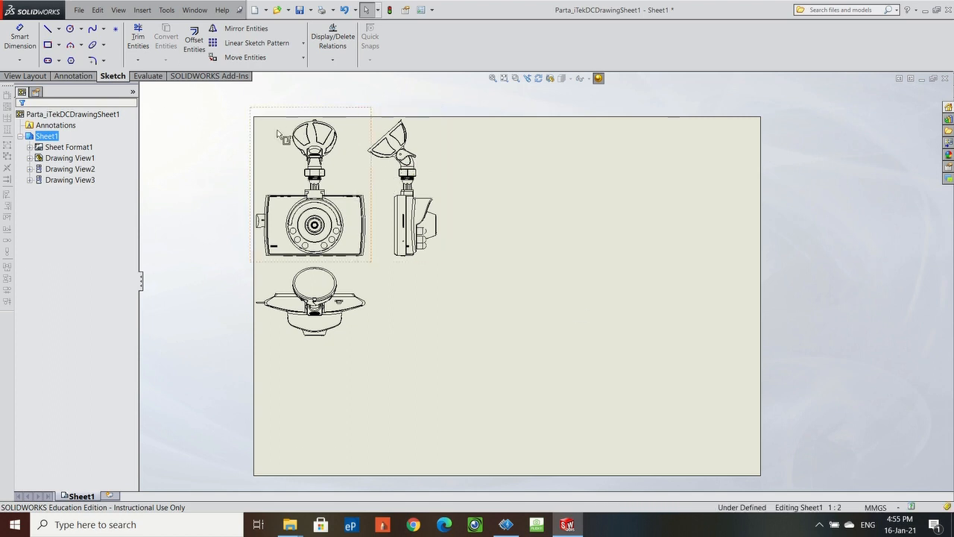
Set the front view's display style to Shaded and the plan view's to Hidden Lines Removed.
click(251, 129)
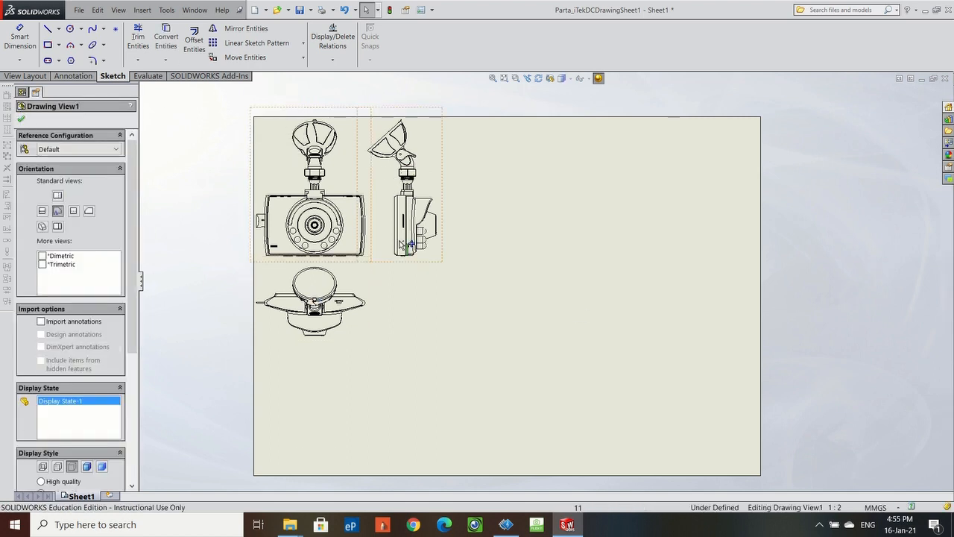
click(102, 467)
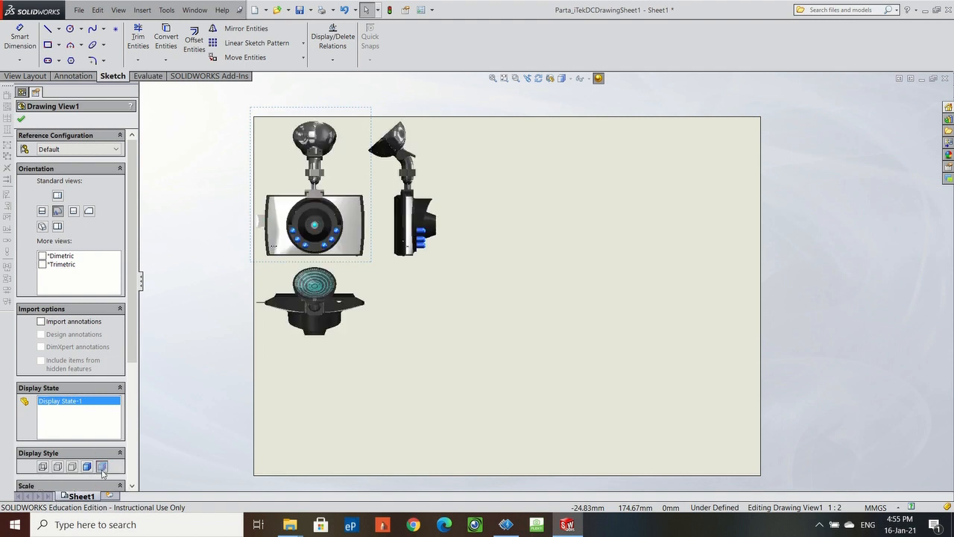
click(187, 307)
click(370, 287)
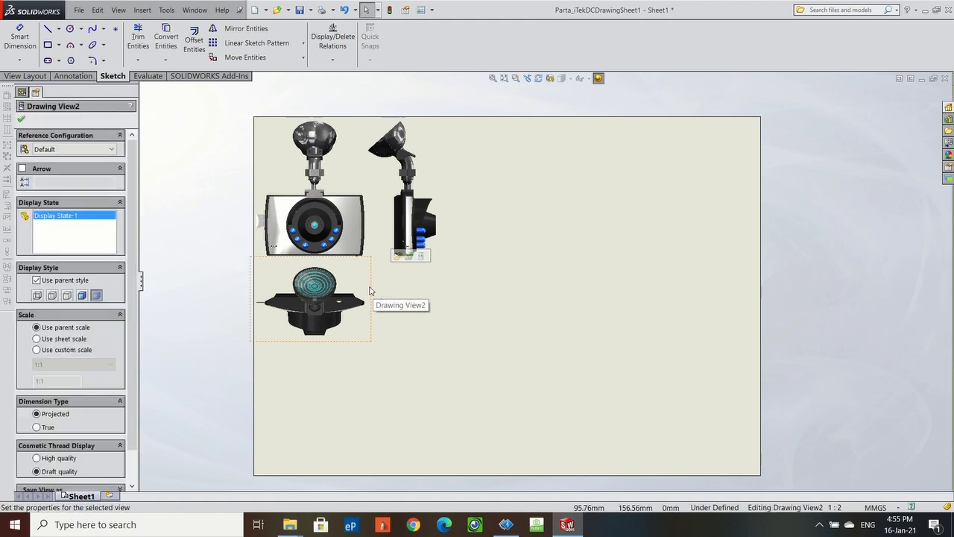
click(67, 296)
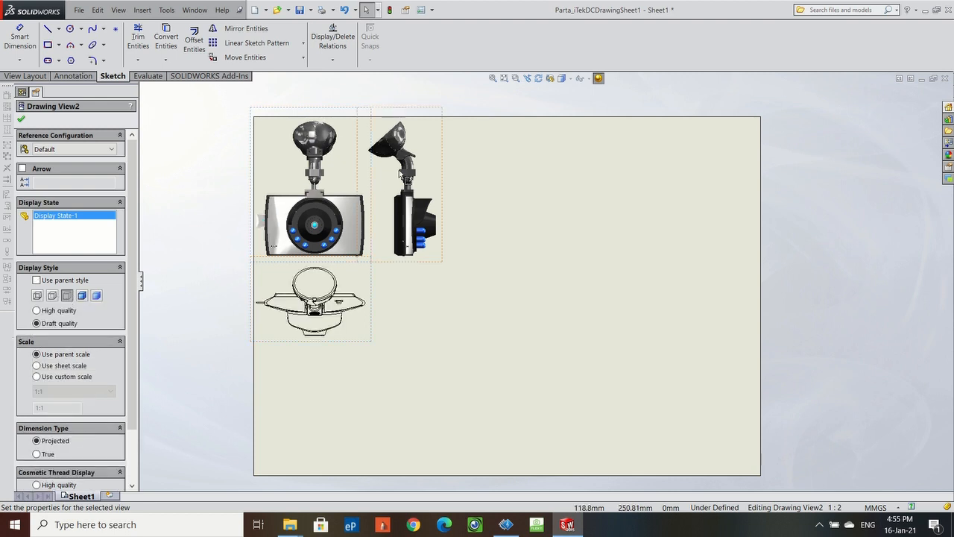
Set the display style of the side view beside the front view to Hidden Lines Visible.
click(441, 179)
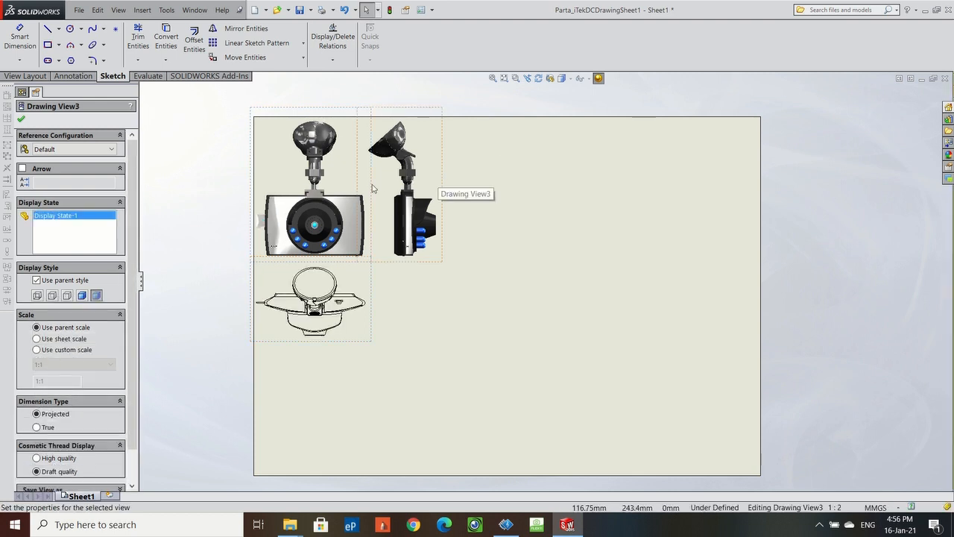
click(207, 217)
click(447, 178)
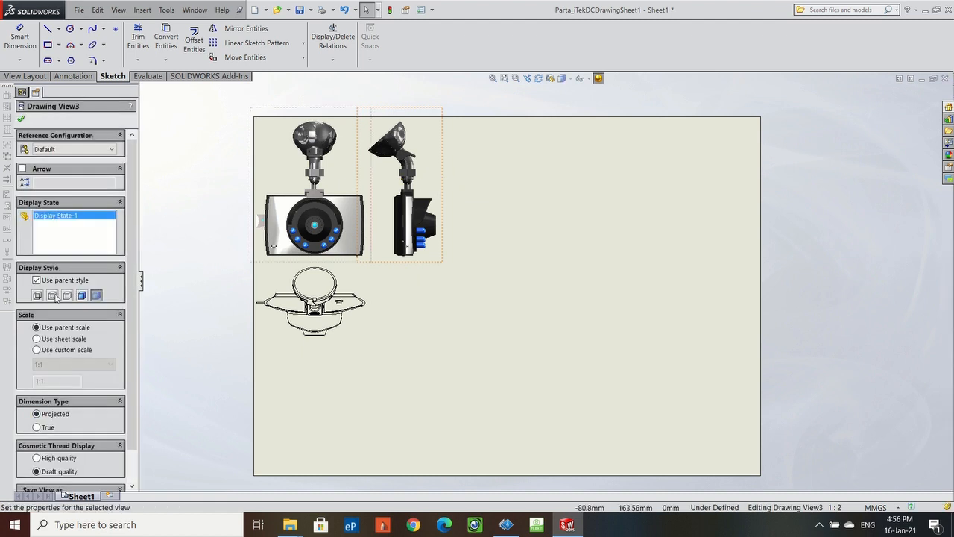
click(52, 295)
click(443, 306)
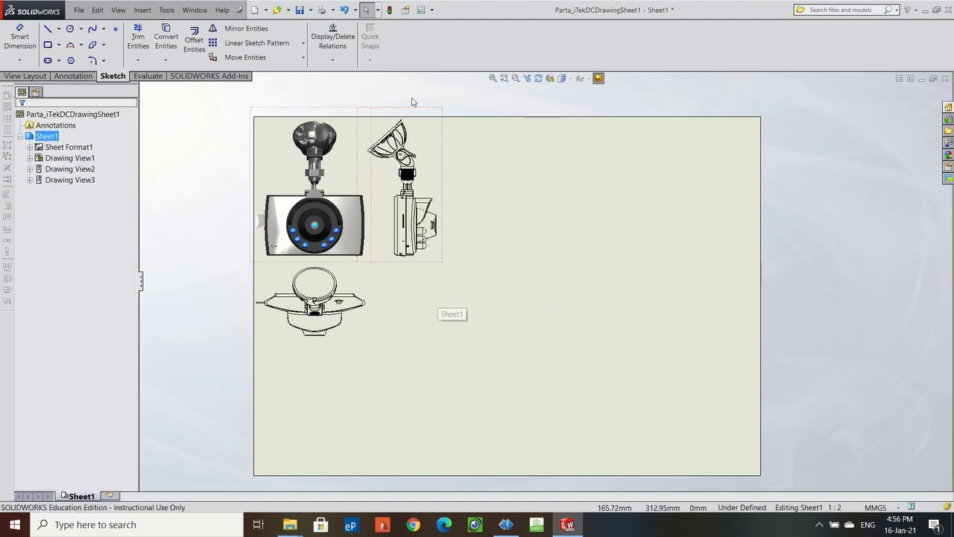
Dimension the camera body's width below and its height beside the front view.
click(20, 37)
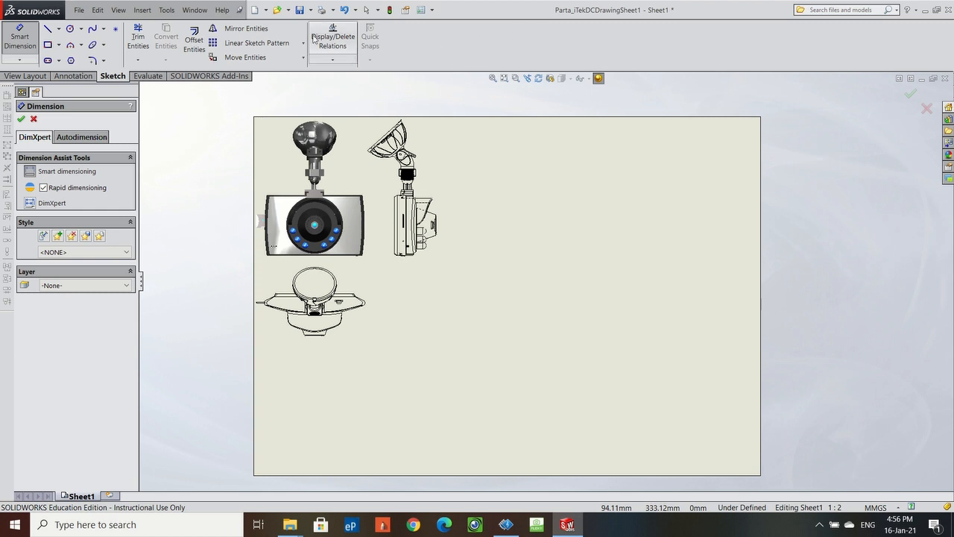
click(33, 119)
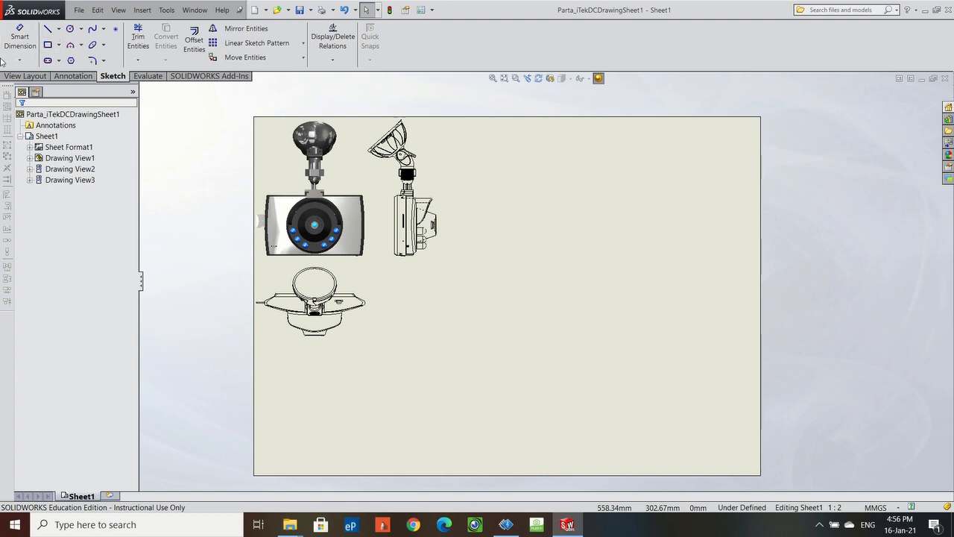
click(20, 39)
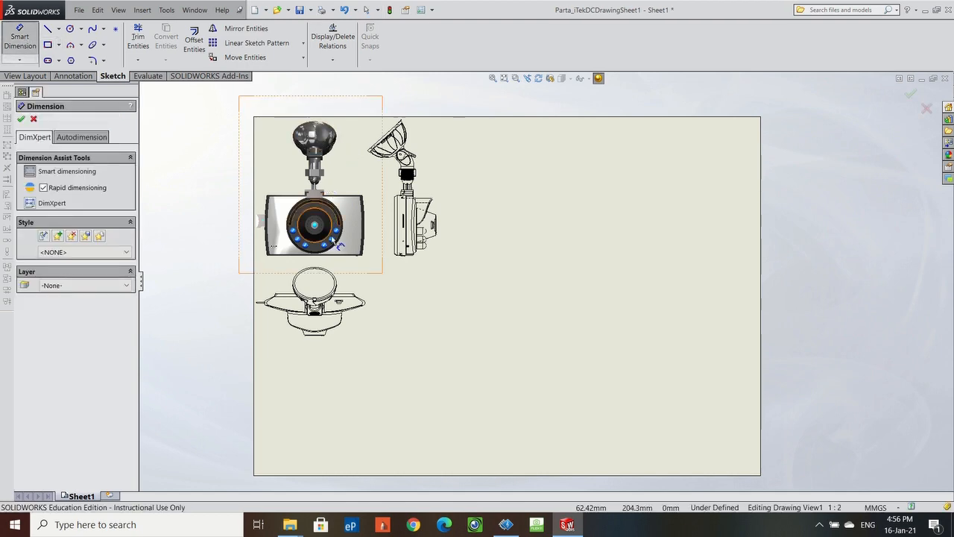
scroll(333, 239, down, 5)
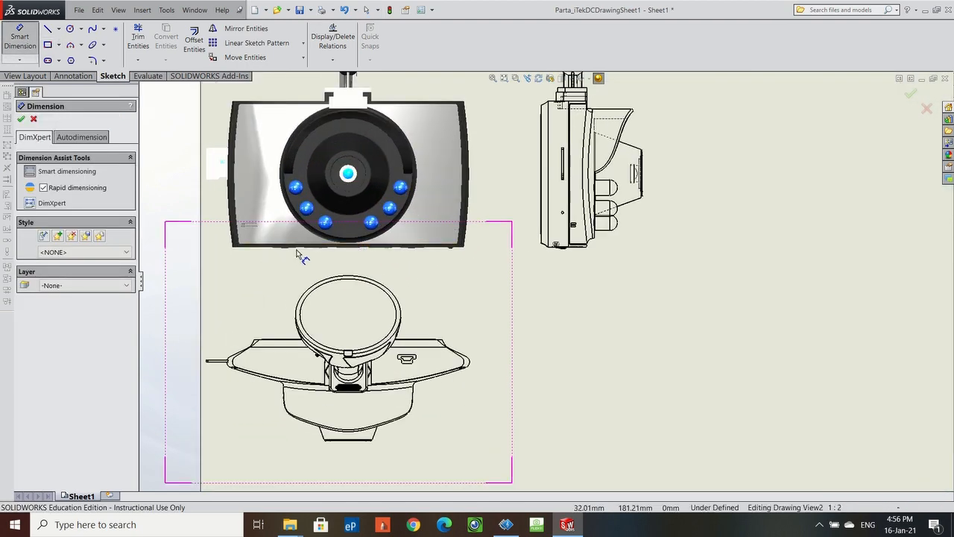
click(333, 246)
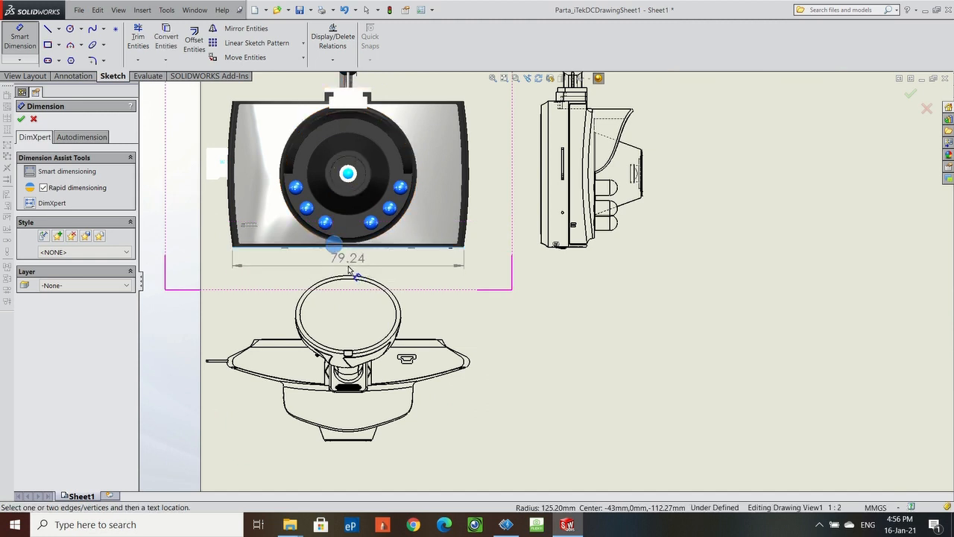
click(349, 271)
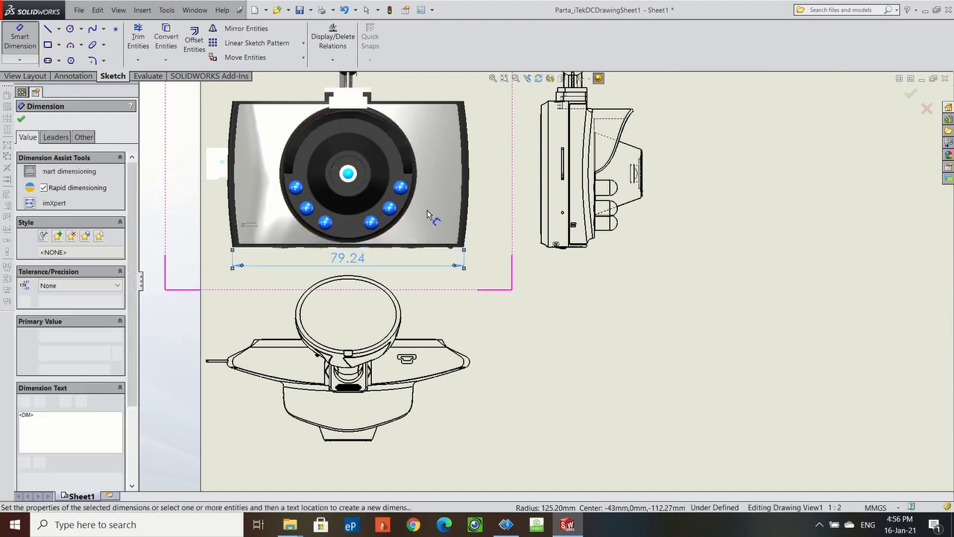
click(436, 249)
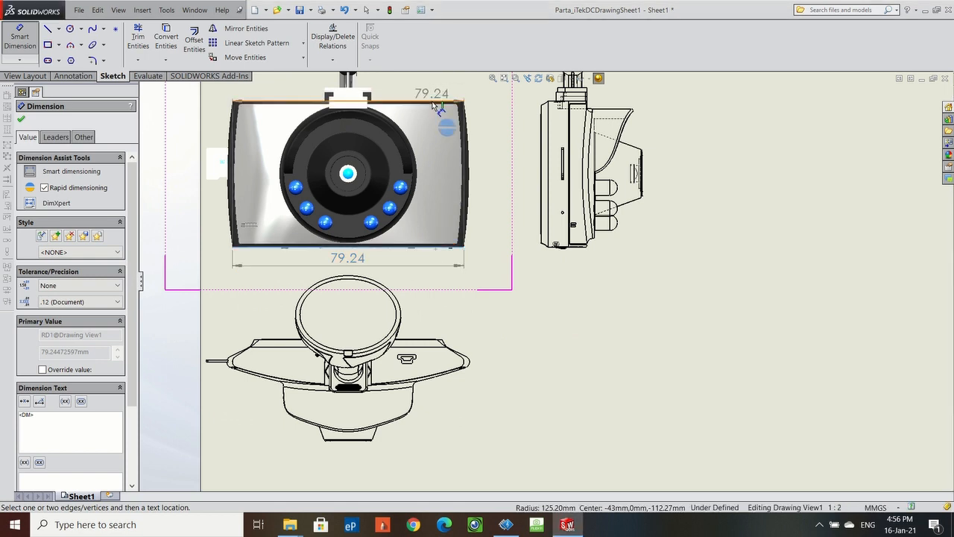
click(434, 102)
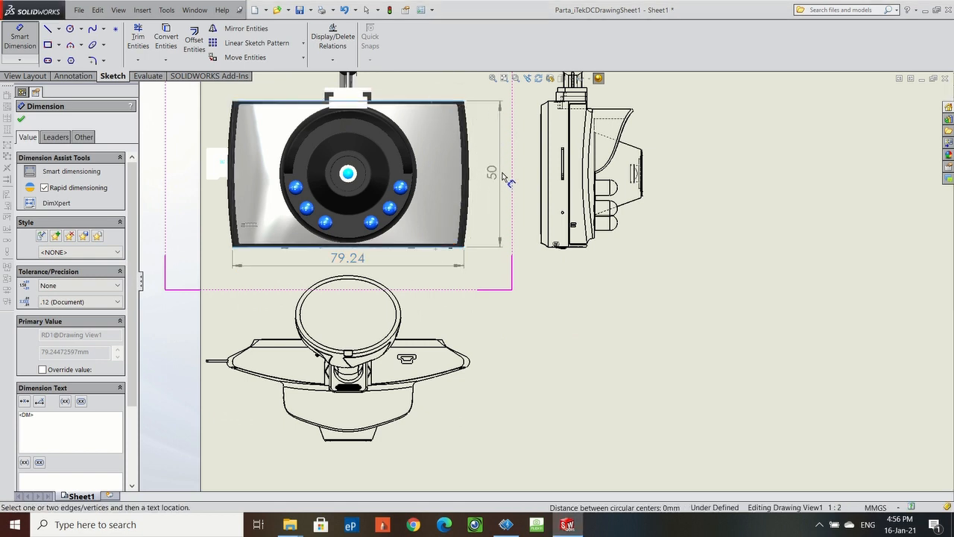
click(513, 177)
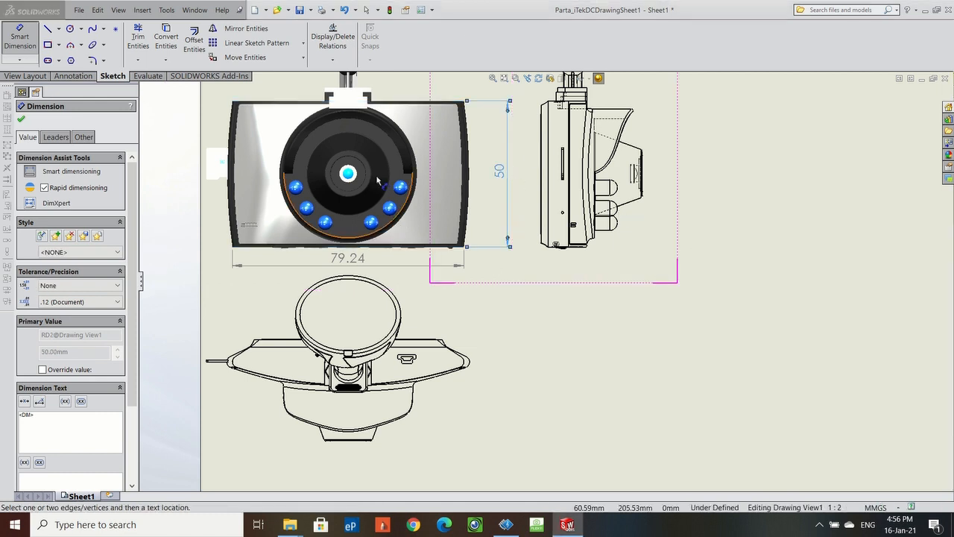
Dimension the diameter of the black ring around the lens in the front view, placing the text above the body.
click(365, 137)
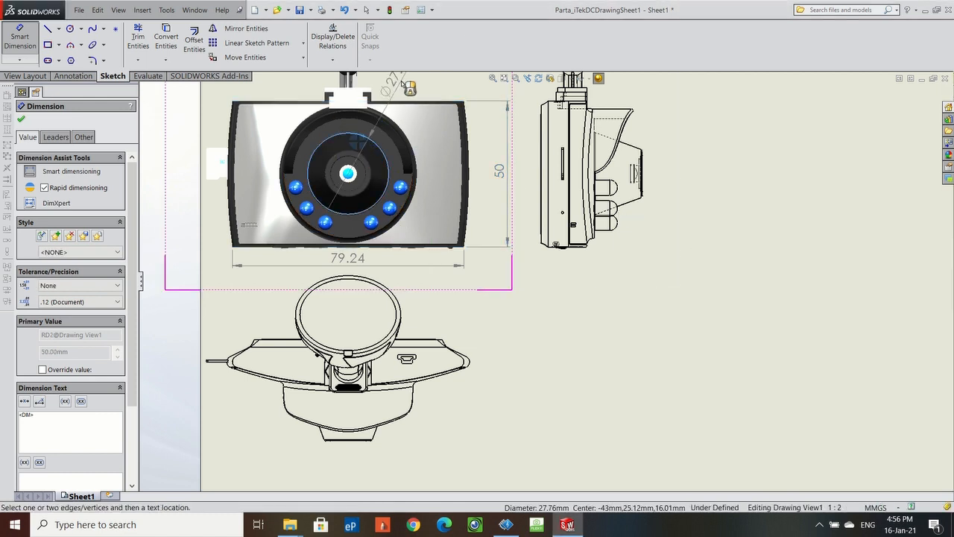
scroll(440, 123, up, 2)
click(446, 123)
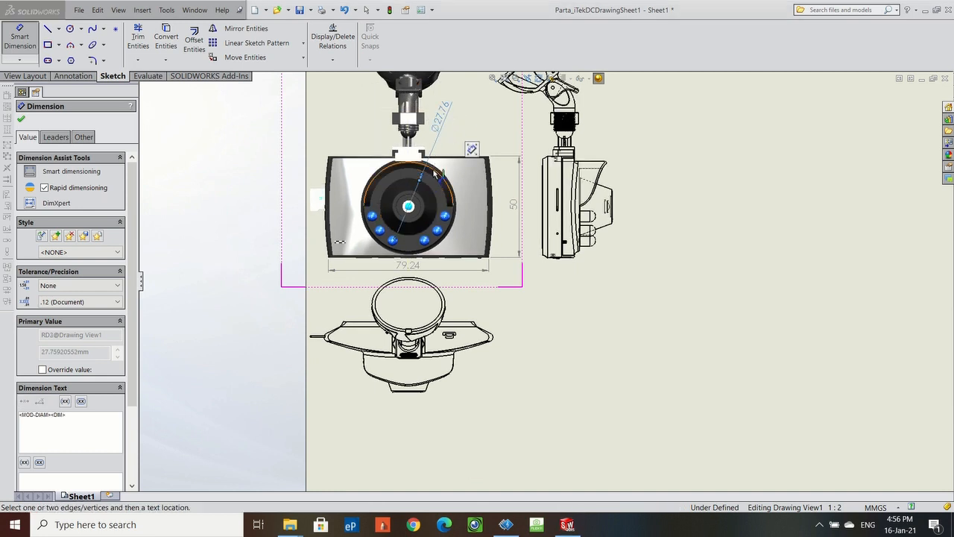
Dimension the radius of the outer arc of the round lens housing, with its text beside the ring diameter.
click(442, 195)
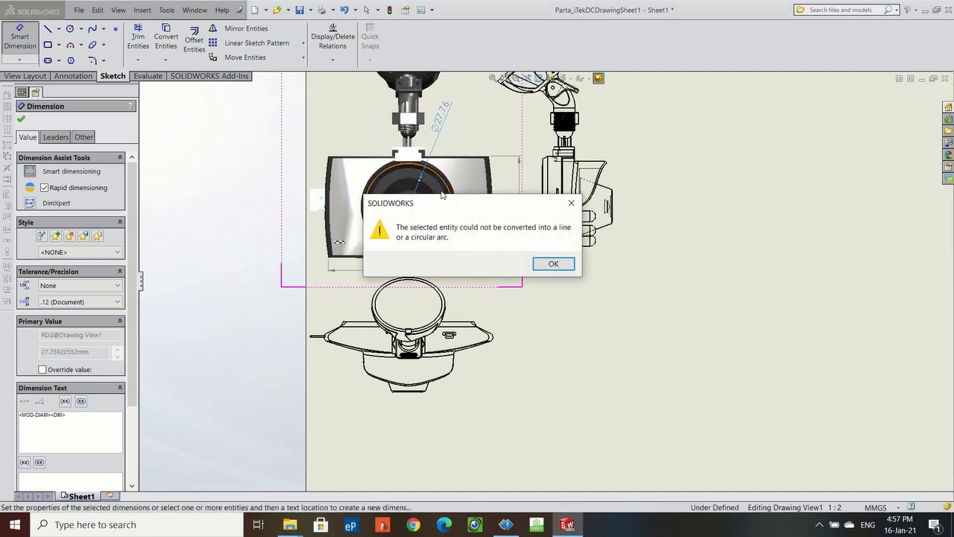
click(553, 263)
scroll(447, 177, down, 5)
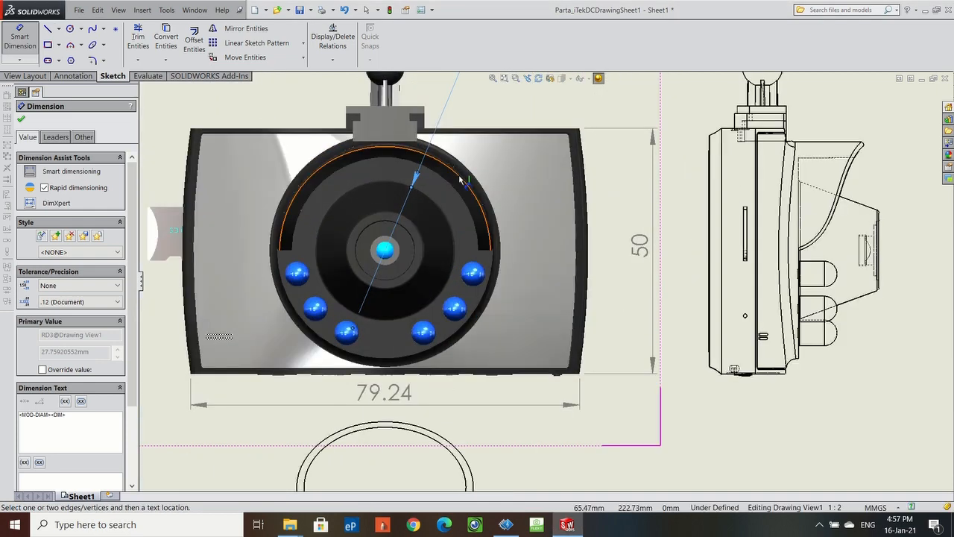
click(459, 176)
click(552, 264)
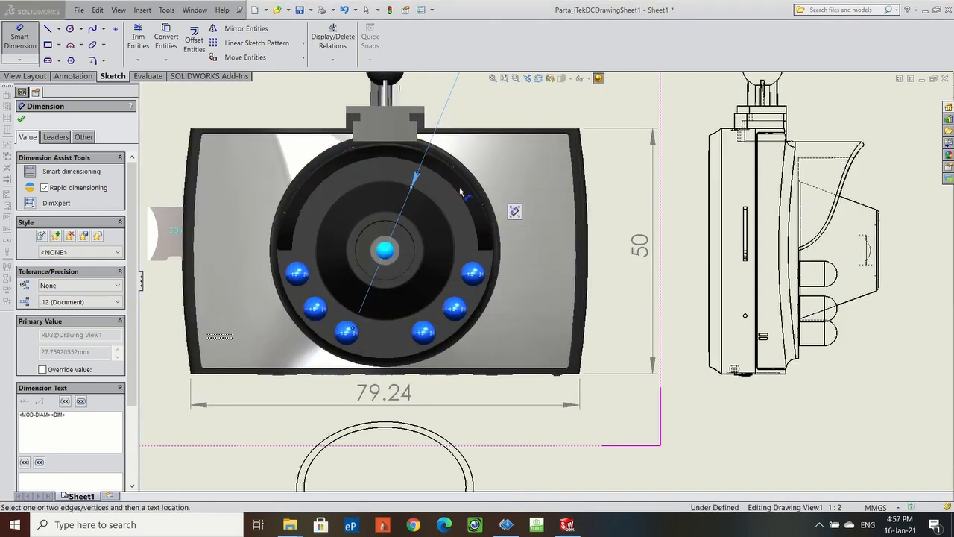
click(466, 184)
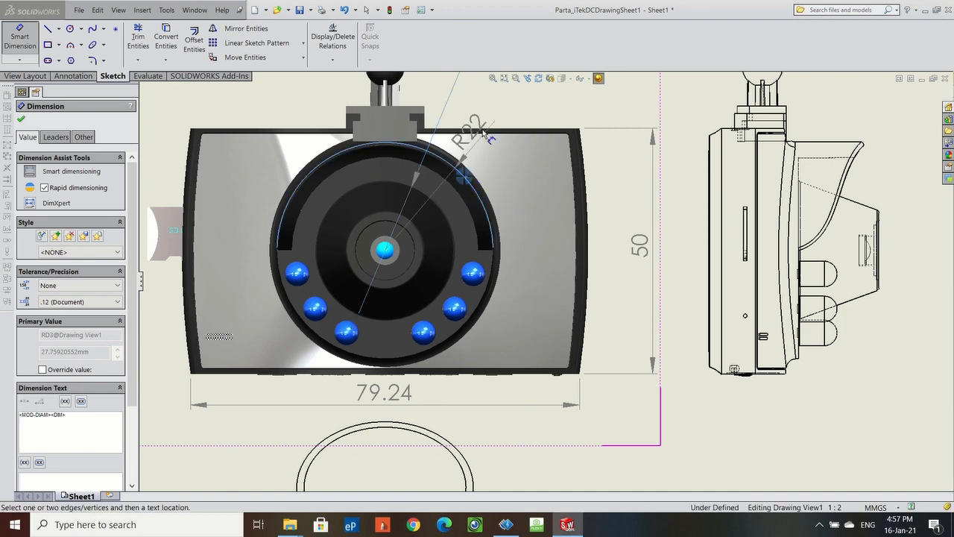
scroll(535, 119, up, 3)
click(535, 119)
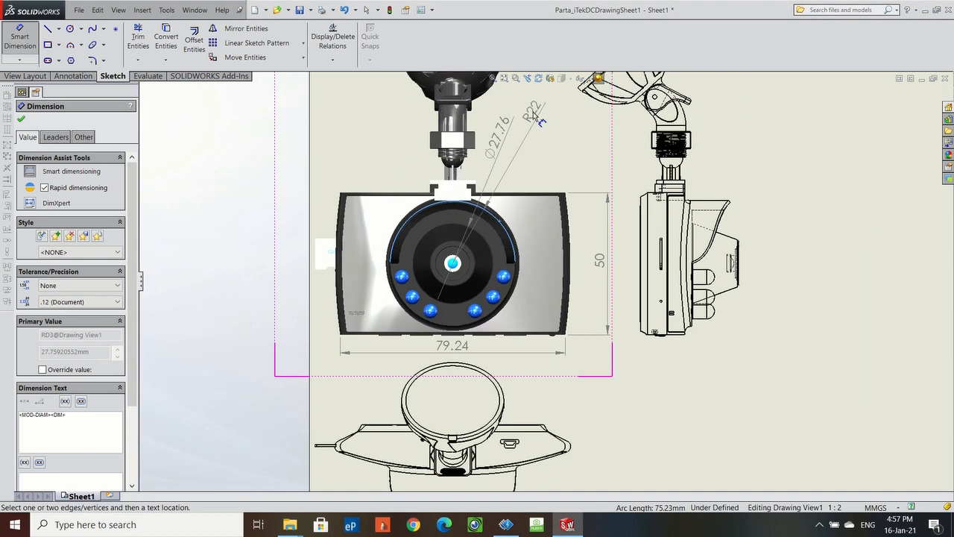
Dimension the diameters of the two small concentric circles at the lens centre, placing their texts above the camera body.
scroll(468, 267, up, 2)
scroll(468, 268, up, 2)
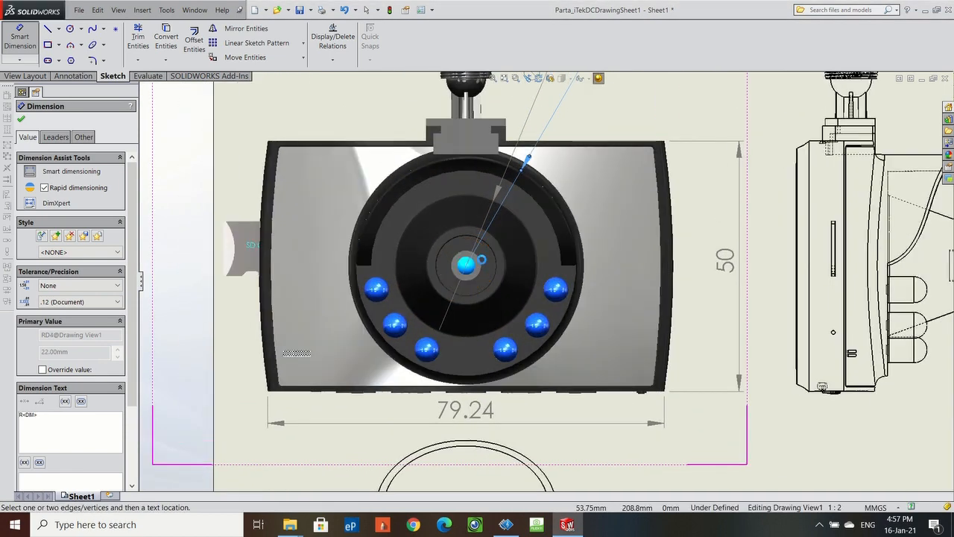
click(481, 264)
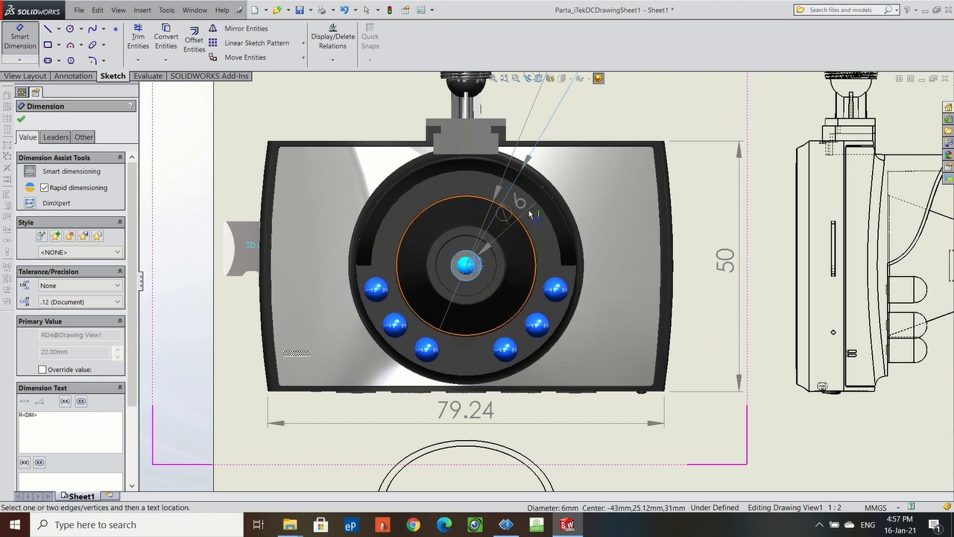
click(626, 106)
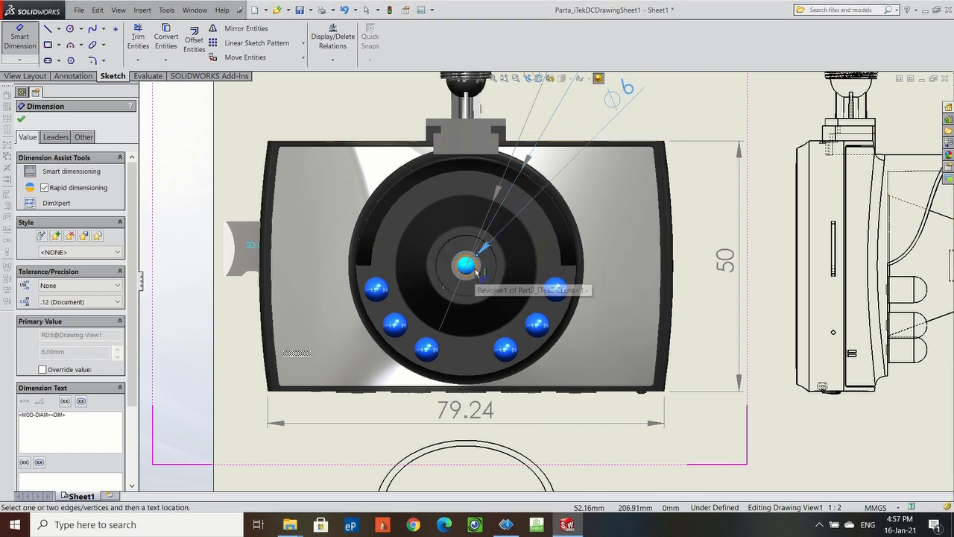
click(672, 105)
scroll(535, 321, up, 2)
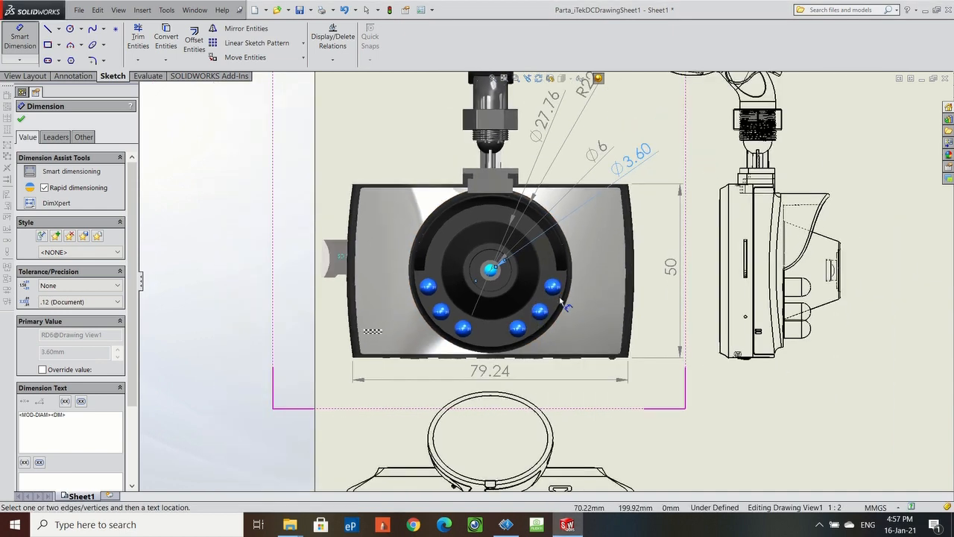
Dimension the diameter of the uppermost blue LED on the lens housing's right side, placing the text below the body.
click(561, 298)
click(599, 316)
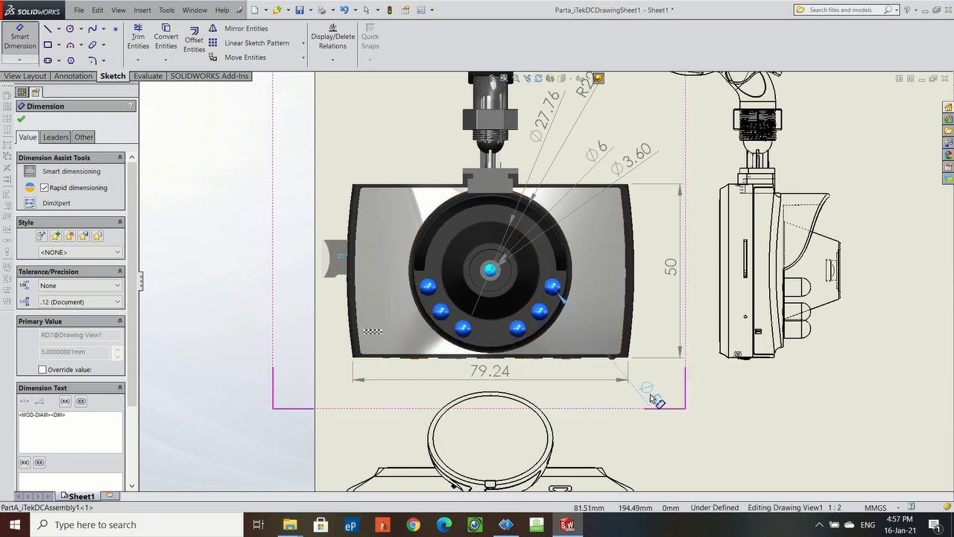
drag(660, 380, 659, 380)
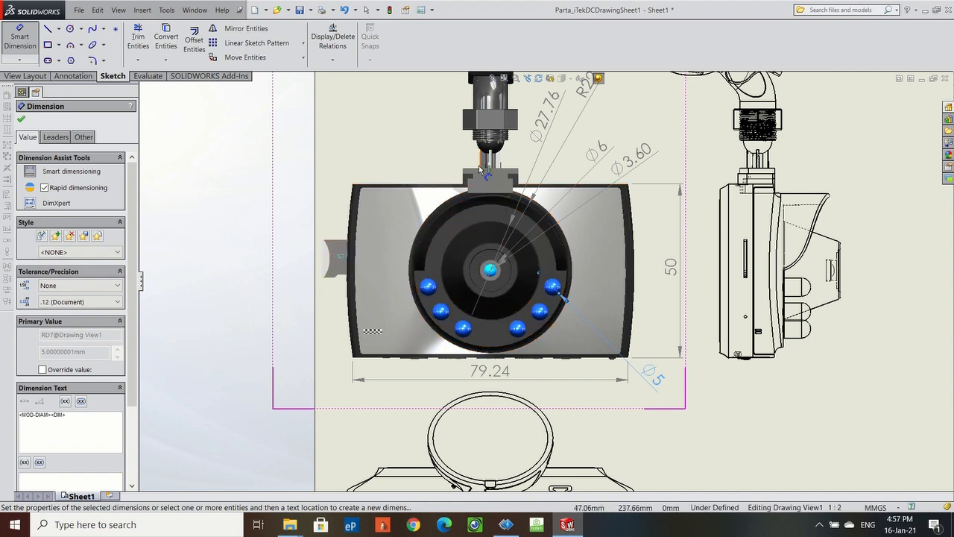
Dimension the ball joint's radius and the nut's height on the mount stem in the front view.
scroll(479, 169, up, 2)
scroll(526, 189, down, 2)
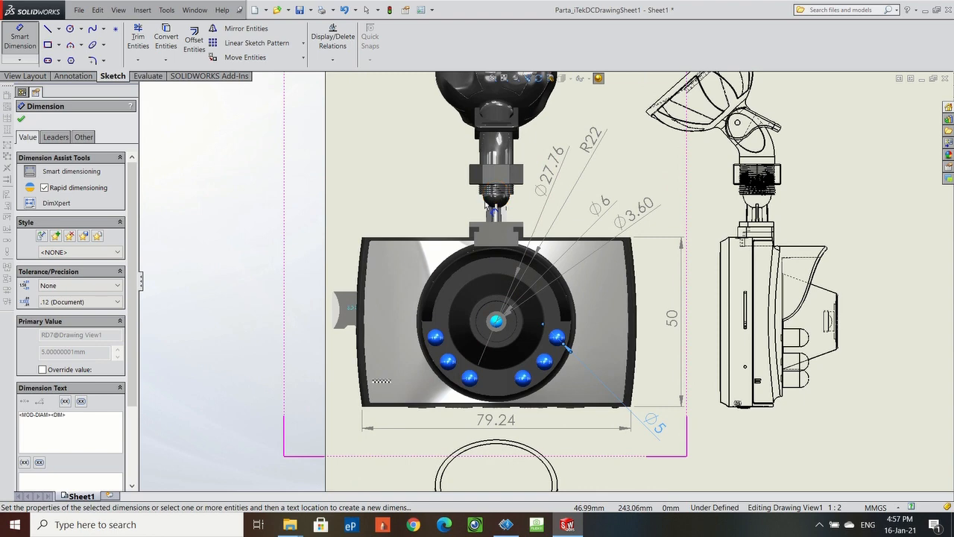
click(494, 199)
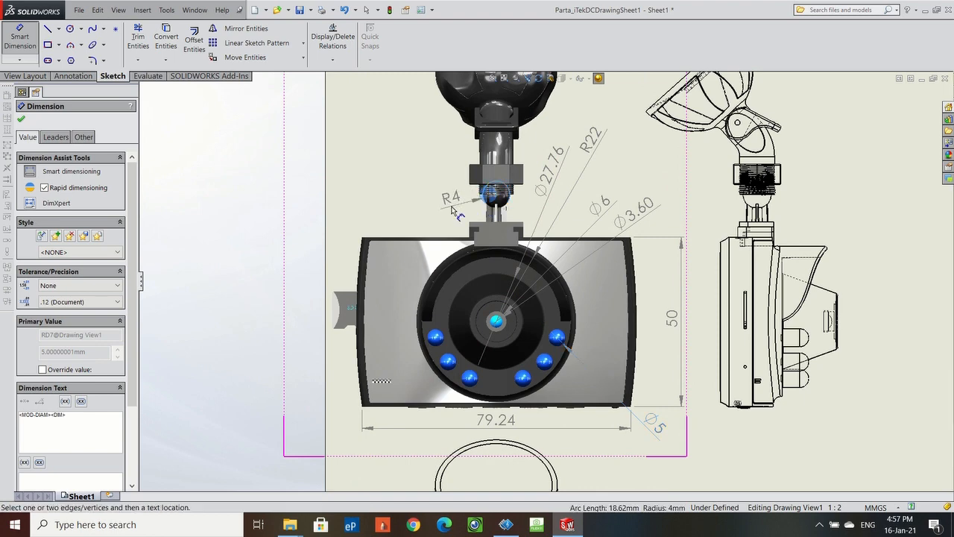
click(414, 211)
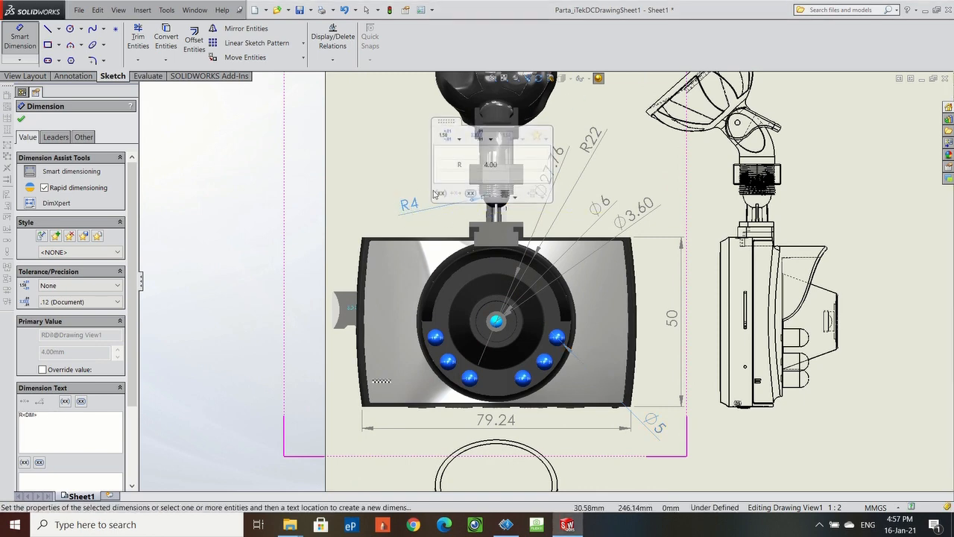
click(403, 165)
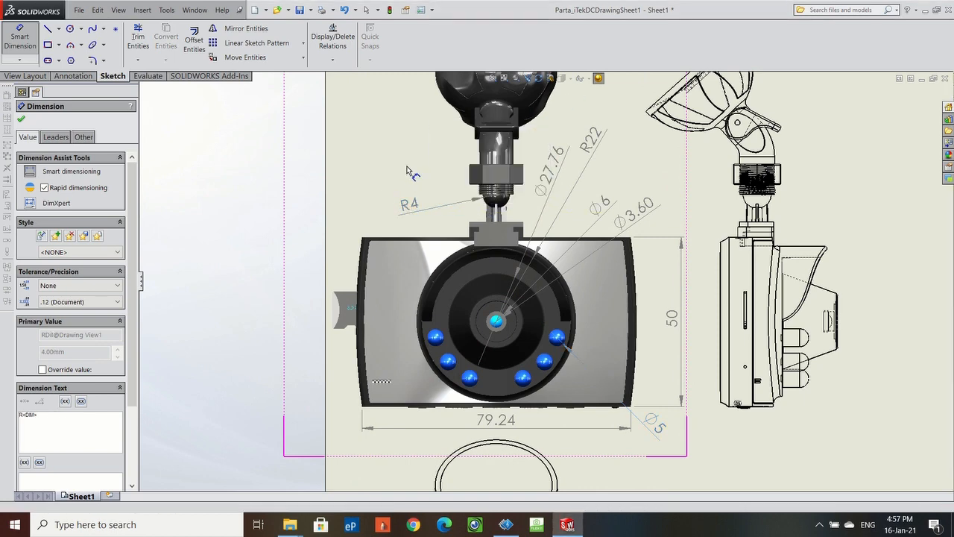
click(471, 177)
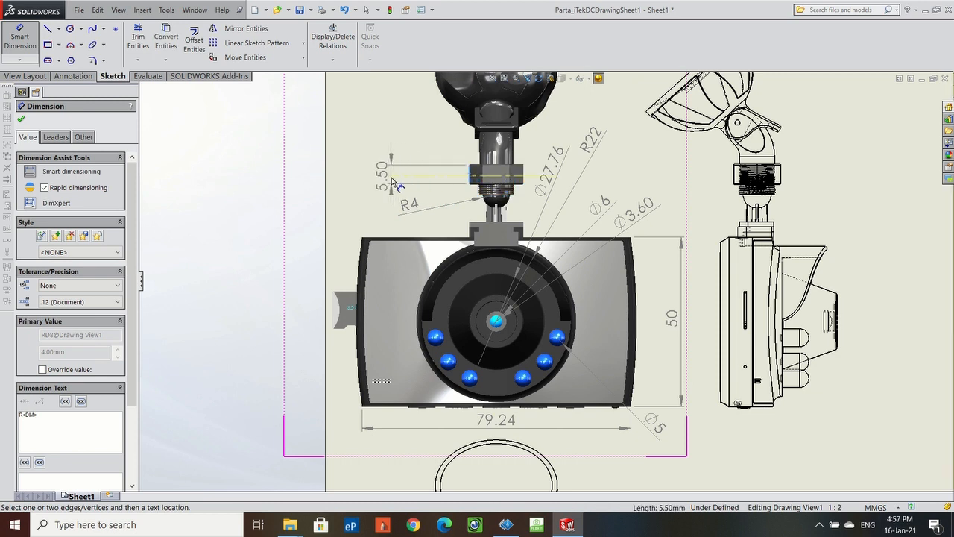
click(392, 178)
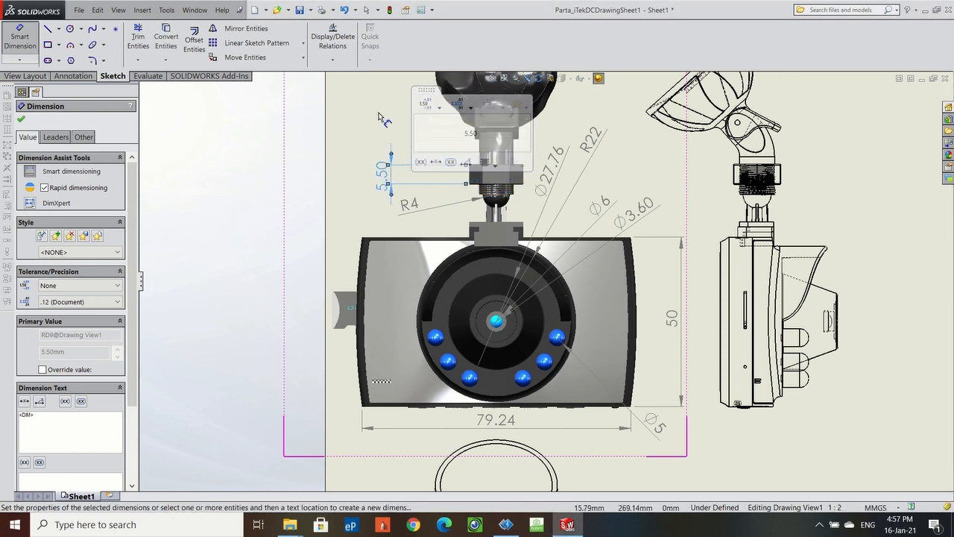
Dimension the vertical distance from the nut's top edge to the top edge of the mounting bracket.
scroll(570, 146, up, 3)
scroll(570, 147, down, 1)
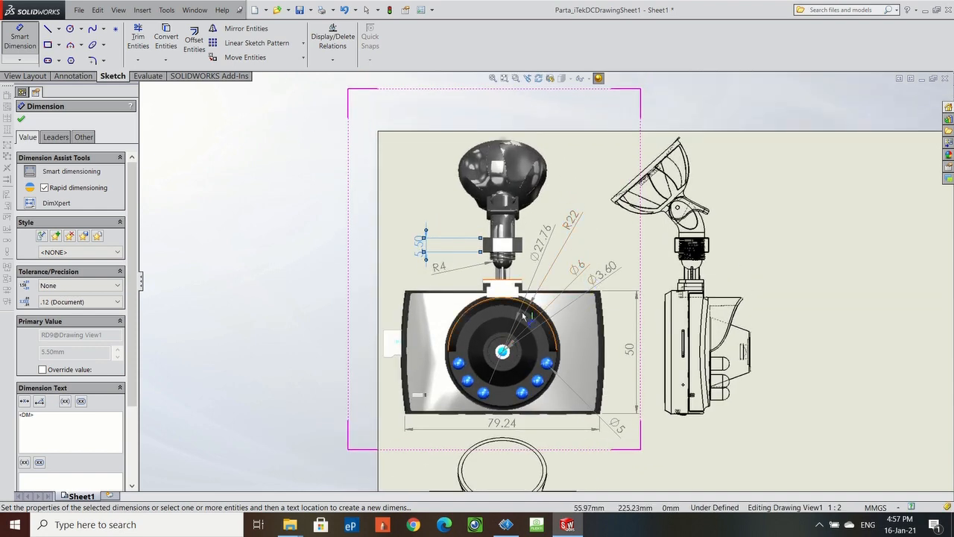
scroll(518, 309, down, 2)
click(516, 267)
click(522, 176)
click(338, 225)
Dimension the mounting bracket's height in line with the vertical distance above it, and its width just above the bracket.
click(503, 277)
click(520, 293)
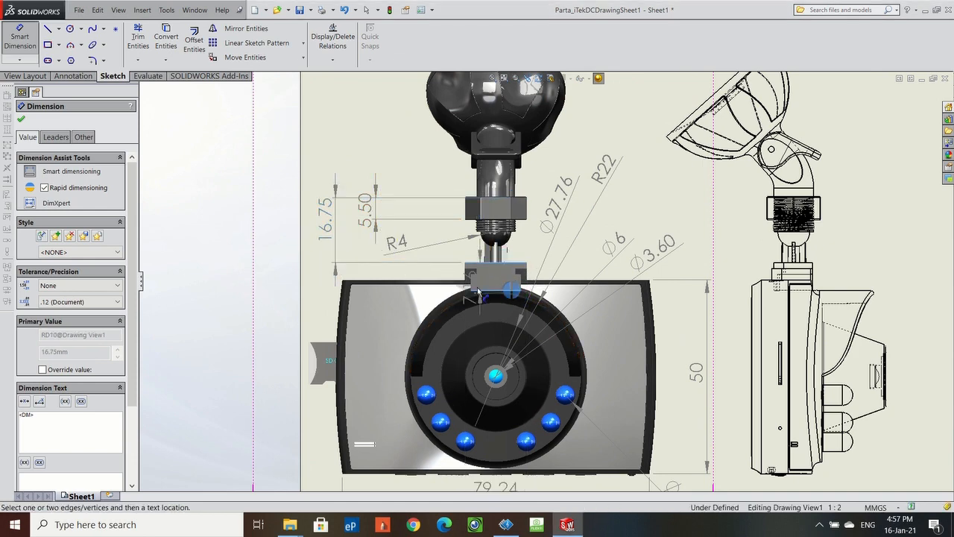
click(336, 285)
click(512, 267)
click(530, 255)
Dimension the true radii of the suction cup's outer and inner circles in the plan view.
scroll(543, 281, up, 3)
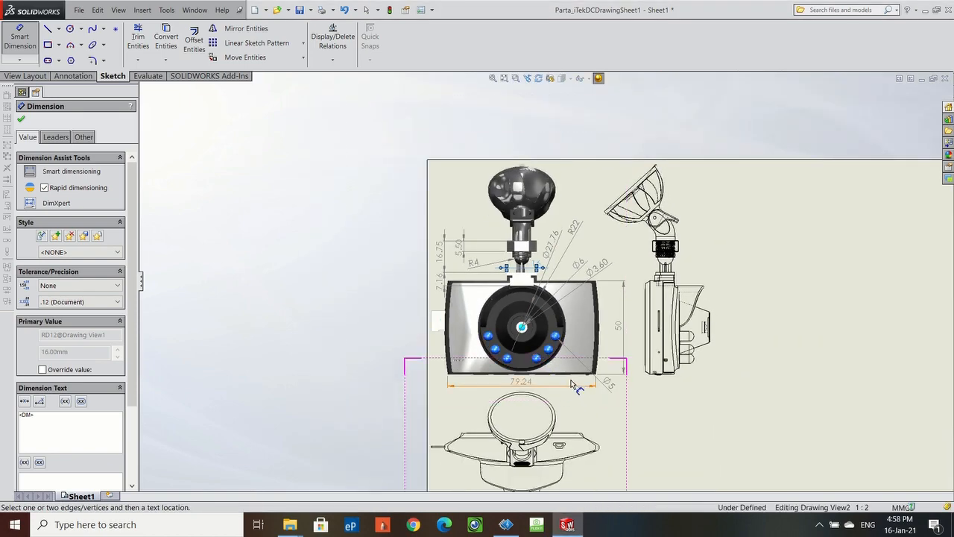
scroll(593, 335, down, 2)
scroll(494, 436, up, 2)
scroll(530, 382, down, 5)
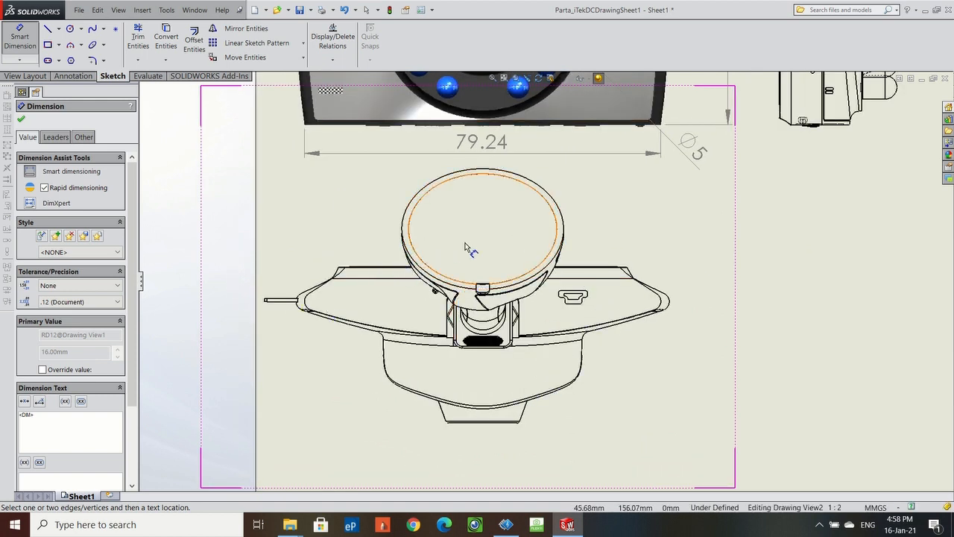
click(549, 195)
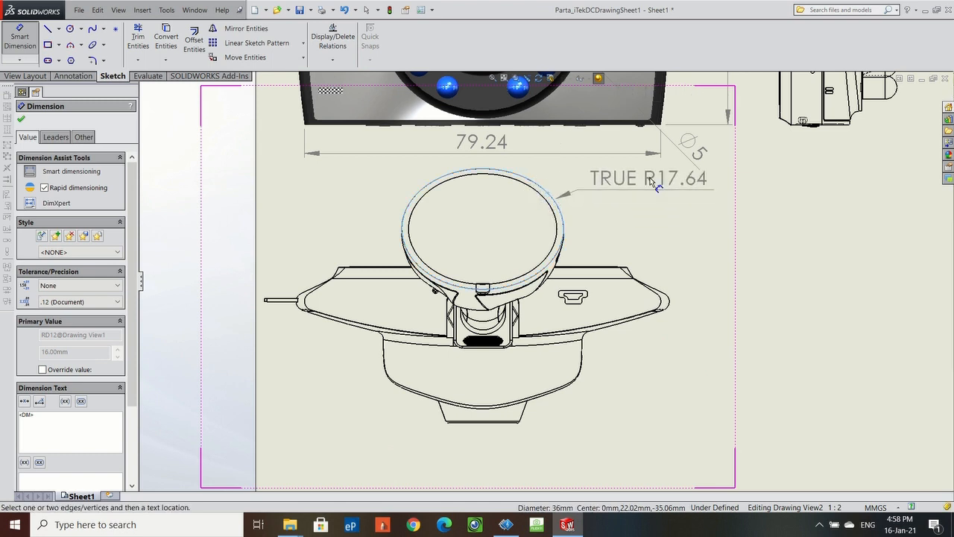
click(650, 186)
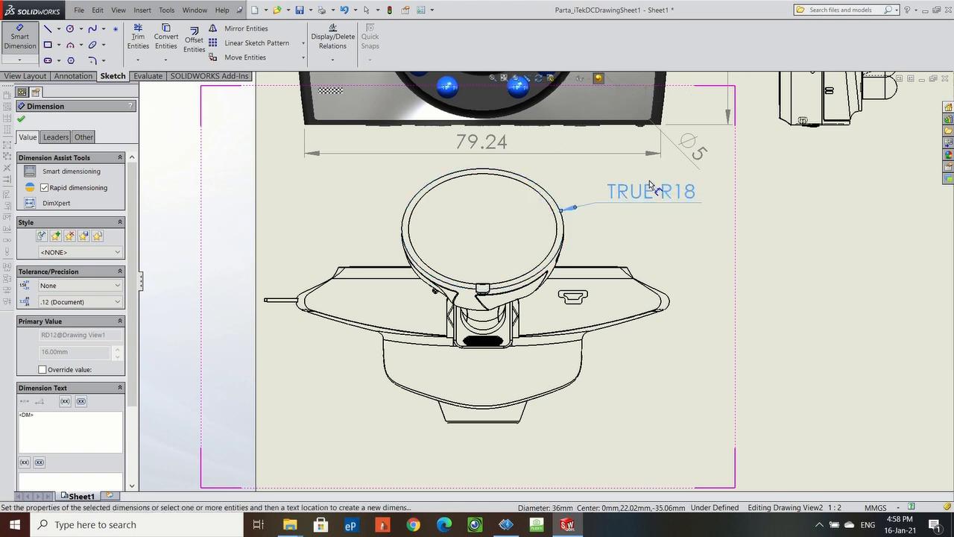
click(560, 209)
click(656, 225)
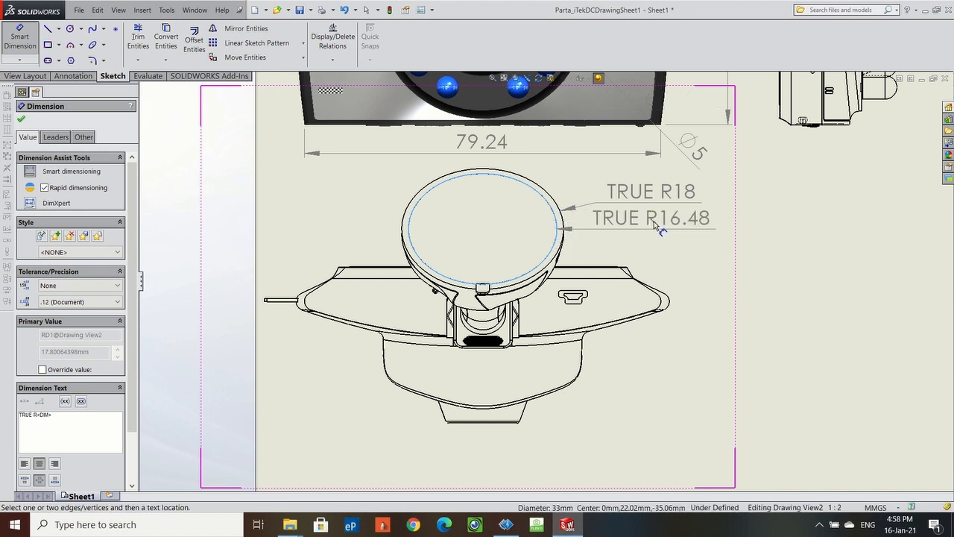
Place the suction cup's inner circle radius below the outer one, and dimension the mounting bracket's side edge in the plan view.
click(657, 229)
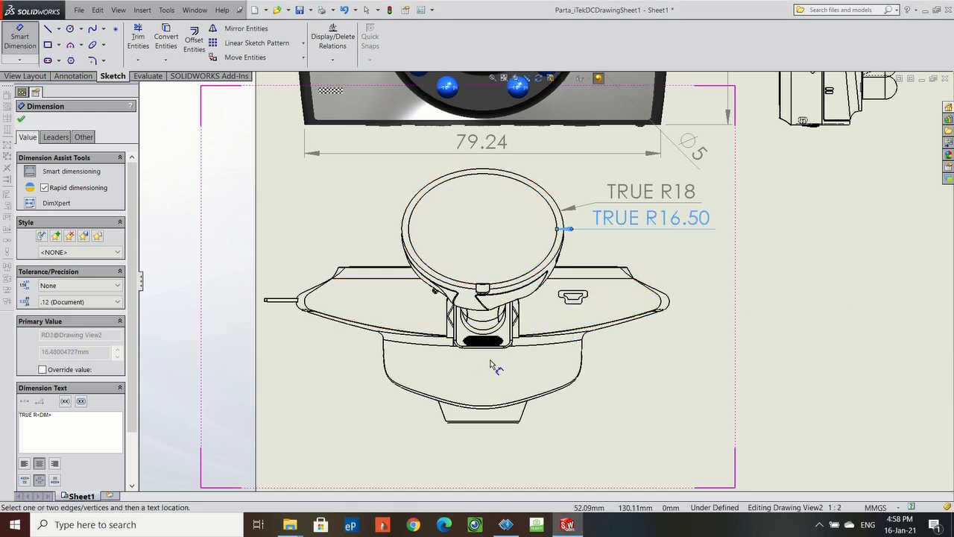
scroll(490, 356, up, 1)
scroll(519, 339, up, 2)
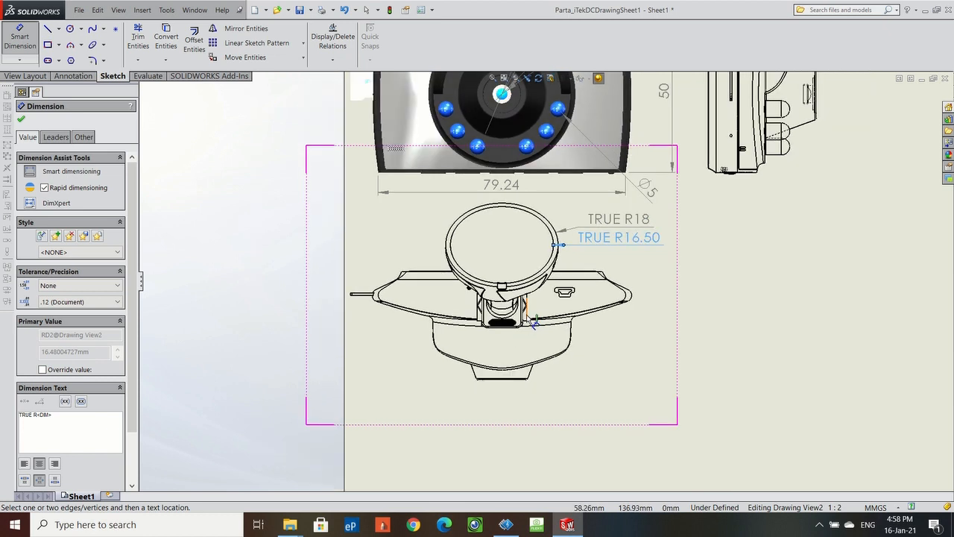
click(532, 319)
click(658, 304)
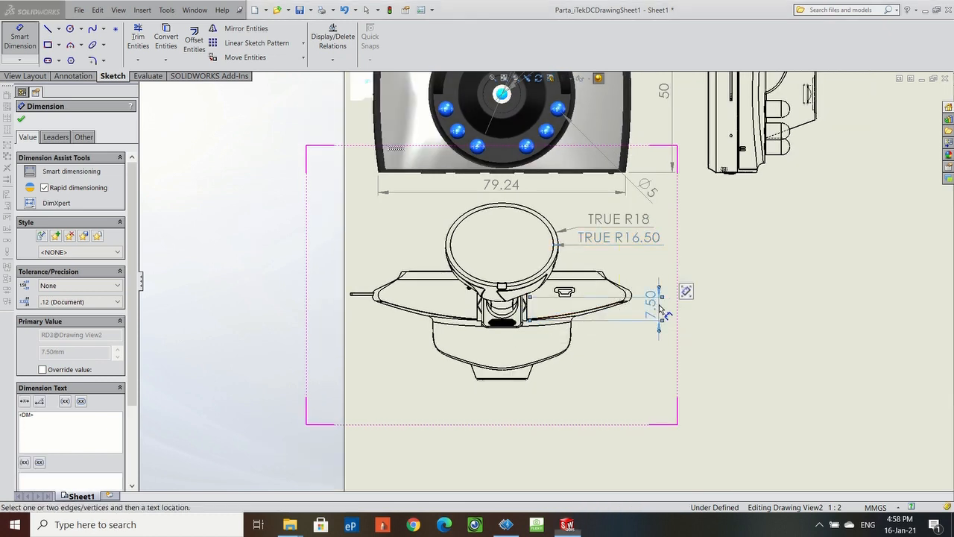
Dimension the vertical distances from the camera body's rear corner to the bracket edge's lower end and to the lens's front edge in the plan view.
click(599, 274)
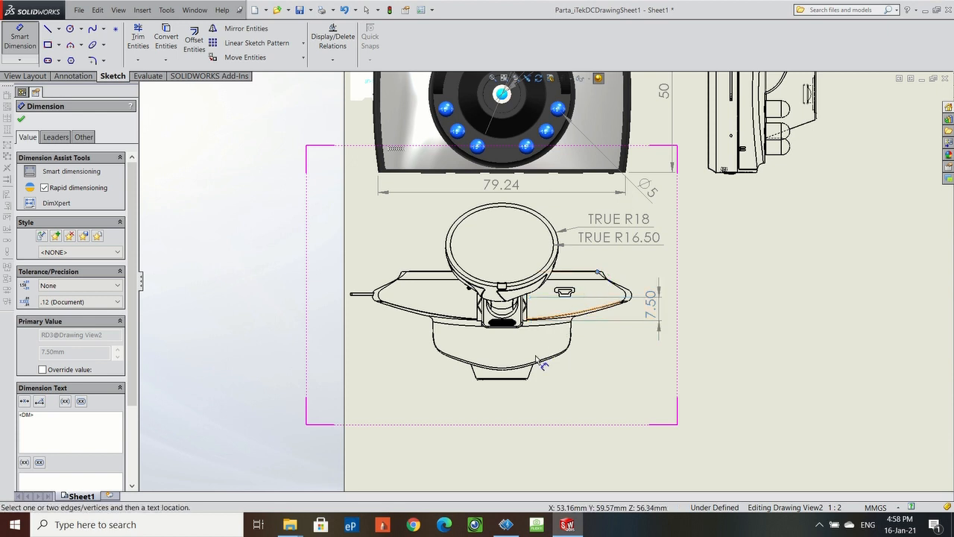
click(528, 322)
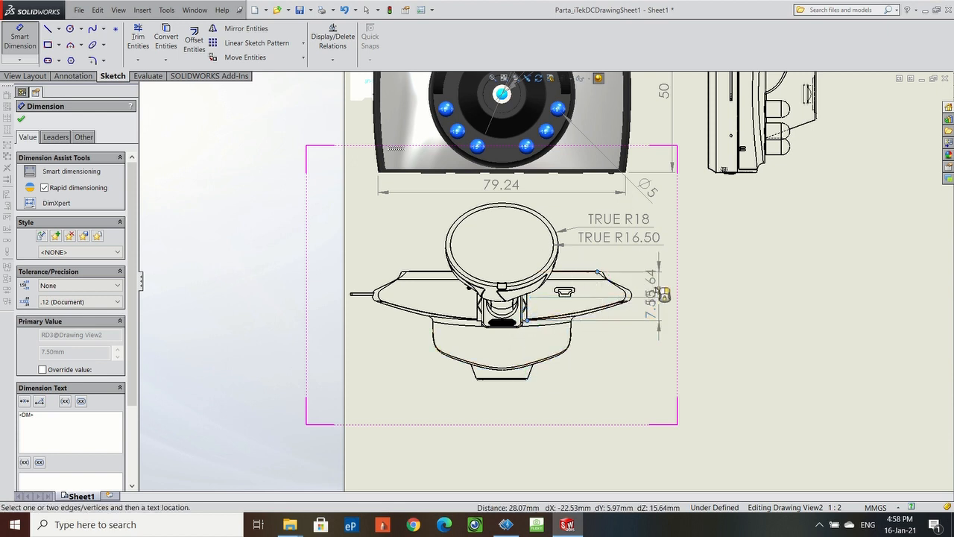
click(676, 299)
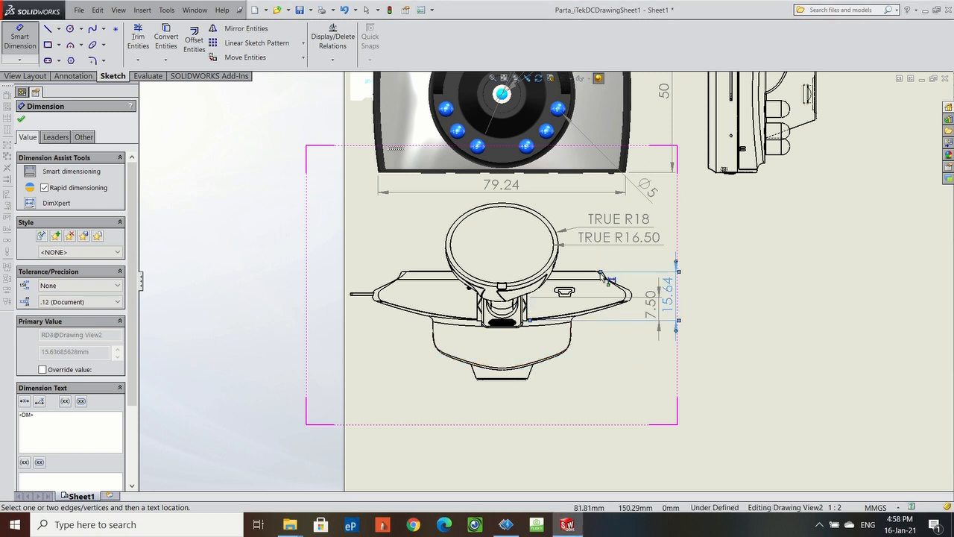
click(599, 273)
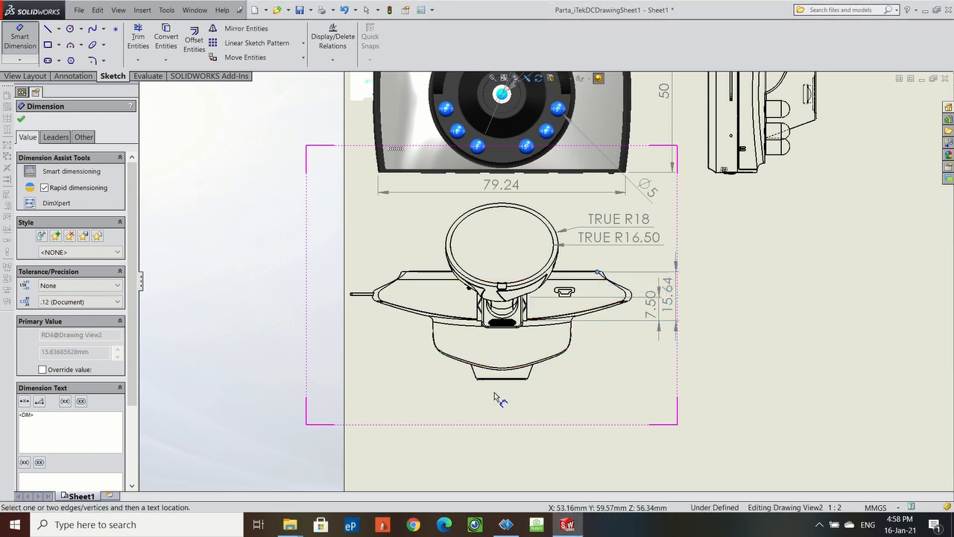
click(525, 381)
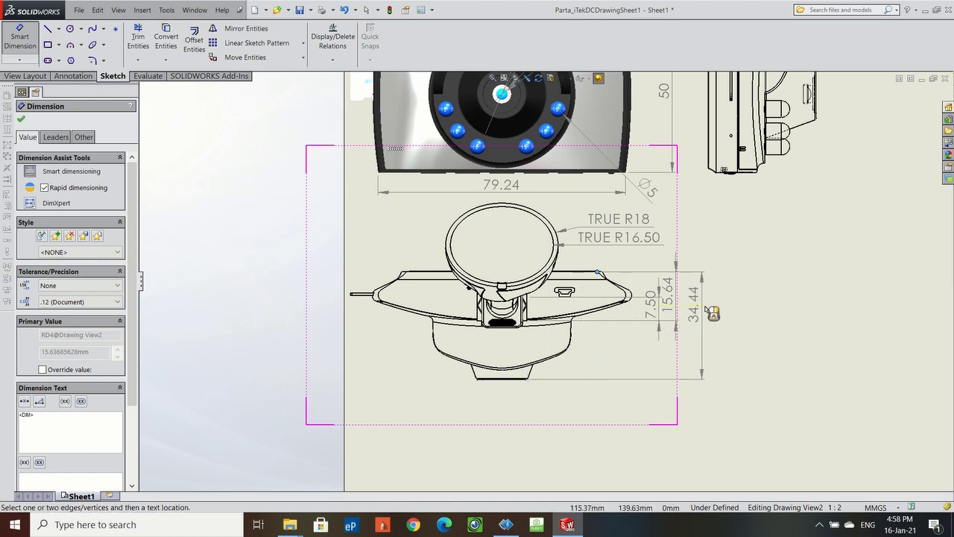
click(700, 320)
Dimension the SD card slot's length beside the camera body in the side view.
key(z)
scroll(671, 332, up, 3)
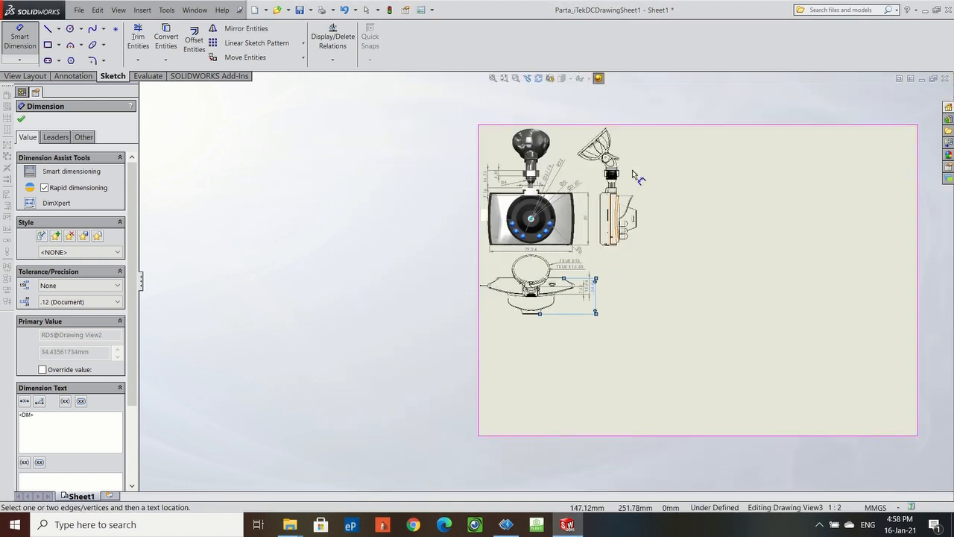
scroll(643, 222, down, 3)
scroll(520, 304, down, 2)
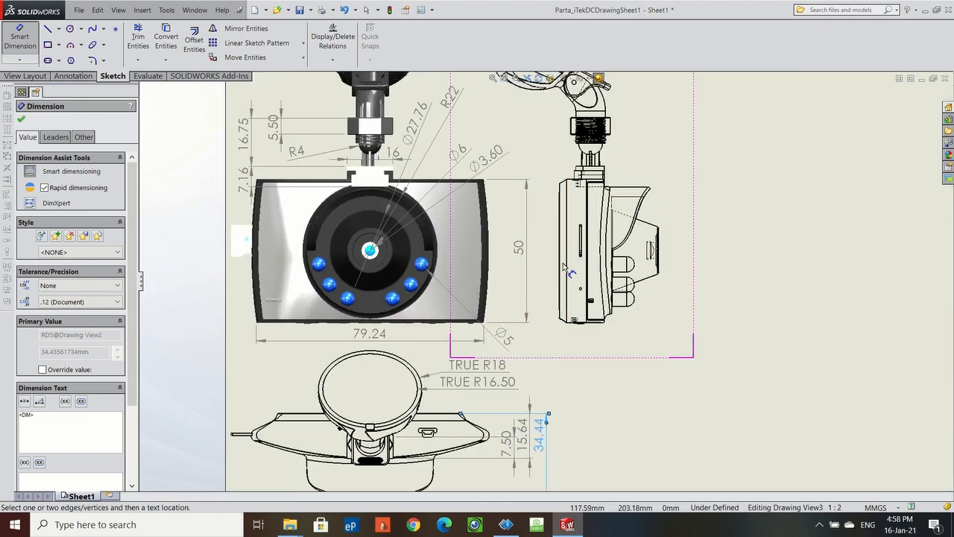
scroll(572, 254, down, 1)
click(583, 242)
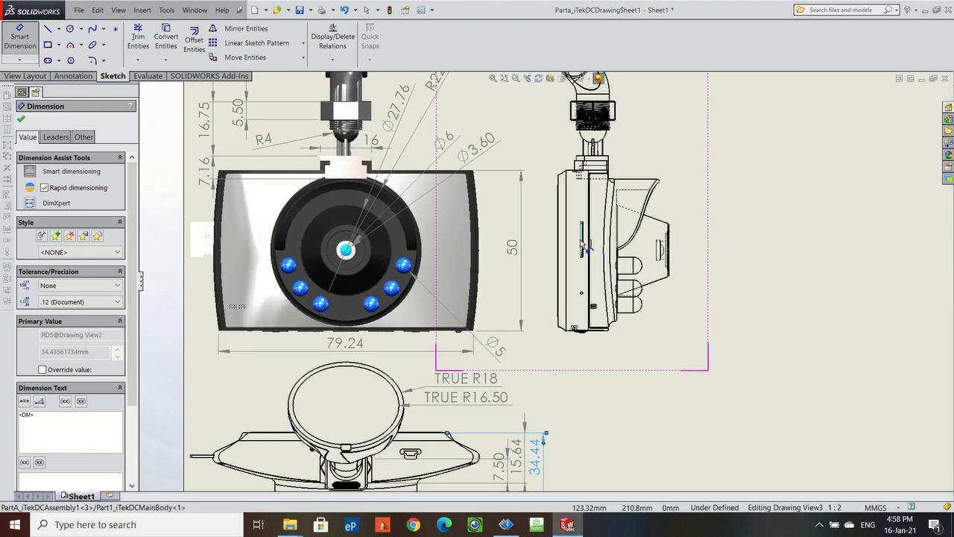
click(551, 240)
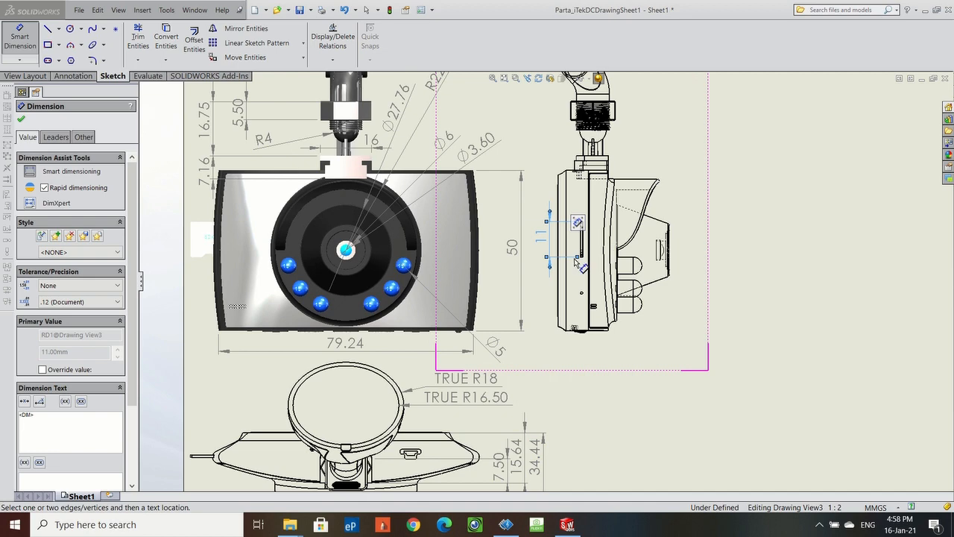
Dimension the SD card slot's width just below the slot in the side view.
scroll(575, 261, down, 3)
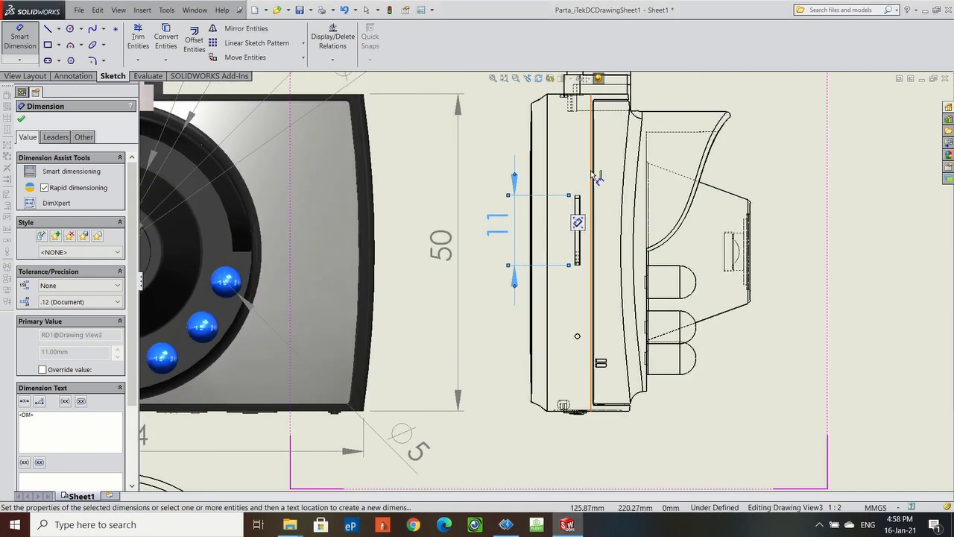
scroll(572, 246, up, 3)
scroll(568, 255, down, 4)
click(565, 255)
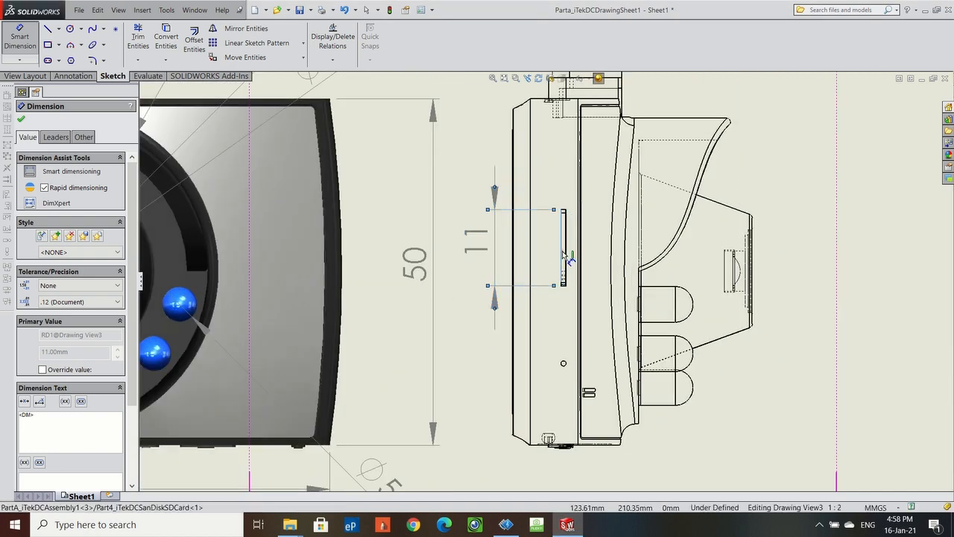
click(564, 257)
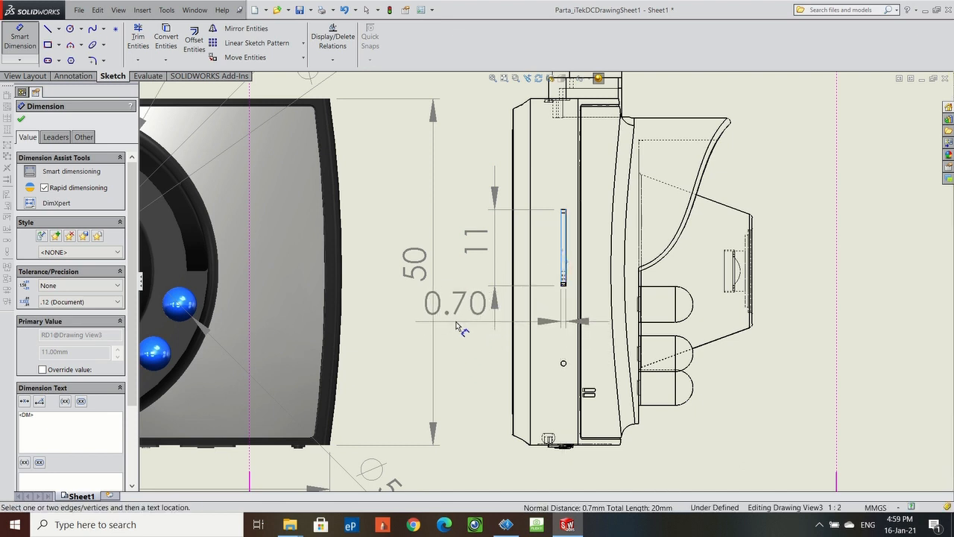
click(463, 321)
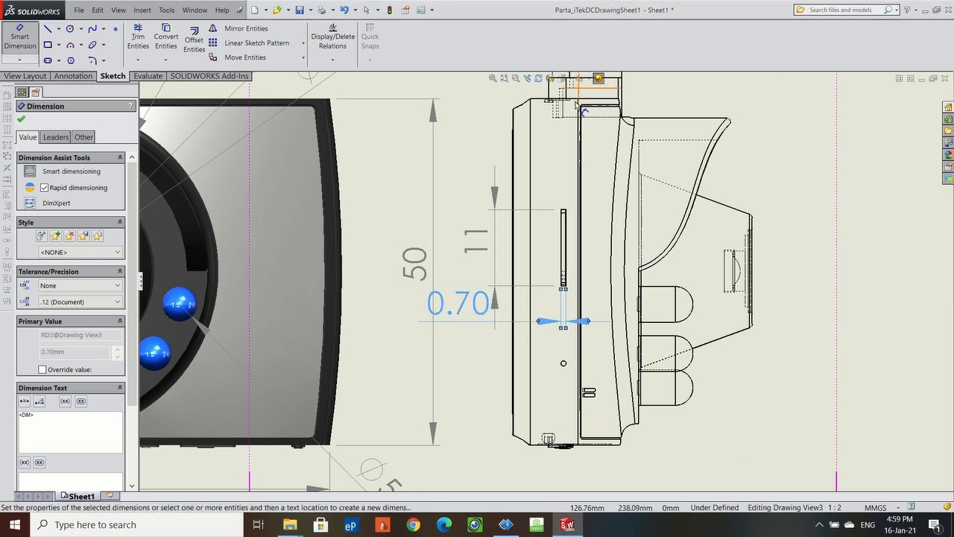
Dimension the nut's width and the outer bend radius of the mount arm above it in the side view.
scroll(543, 283, up, 3)
scroll(596, 160, up, 2)
scroll(522, 217, down, 6)
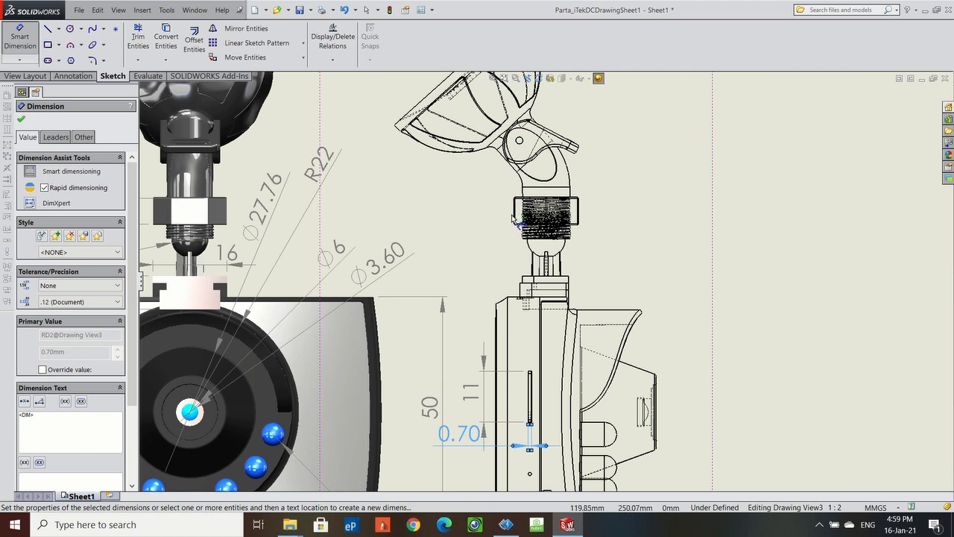
click(515, 216)
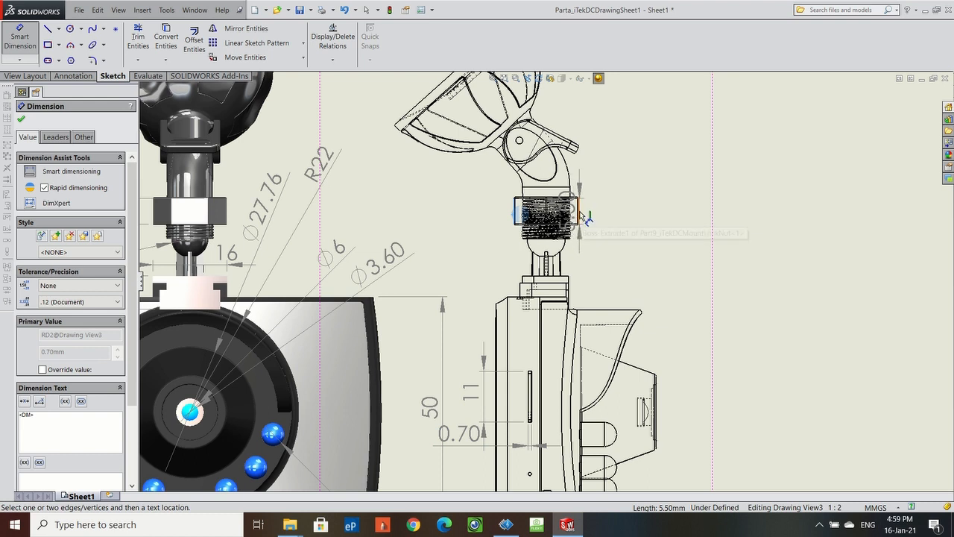
click(579, 216)
click(619, 211)
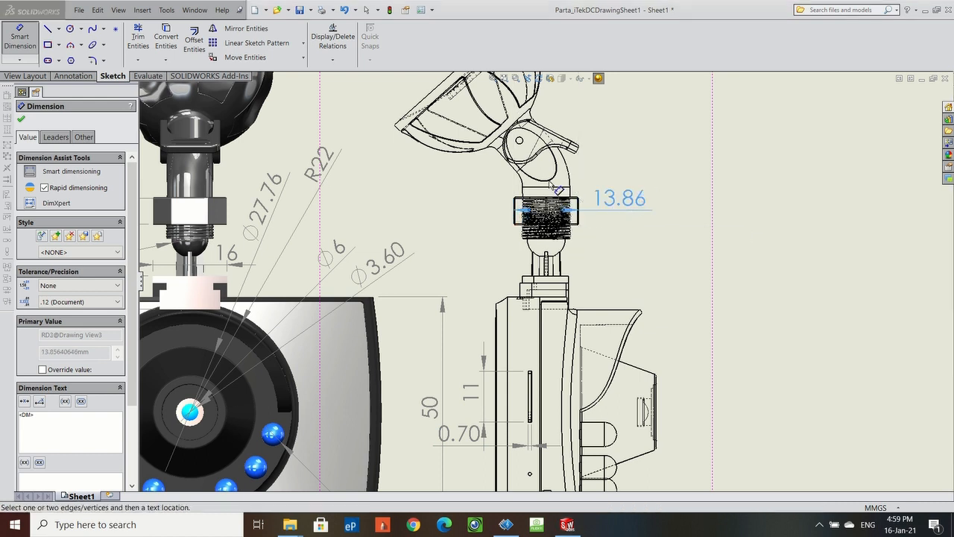
click(567, 171)
click(635, 156)
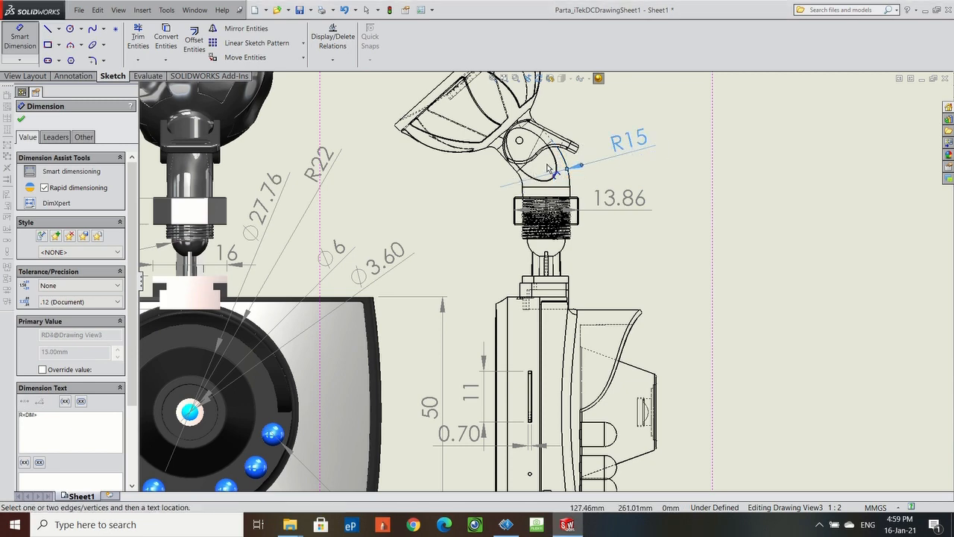
Dimension the mount arm's diameter just above the nut and the suction cup's curved side radius in the side view.
scroll(551, 171, up, 3)
scroll(555, 187, down, 4)
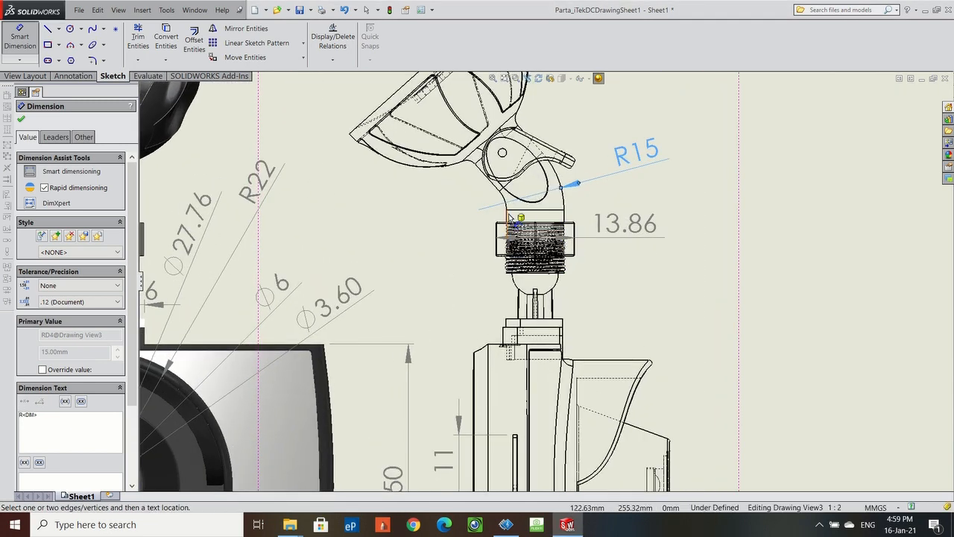
click(511, 215)
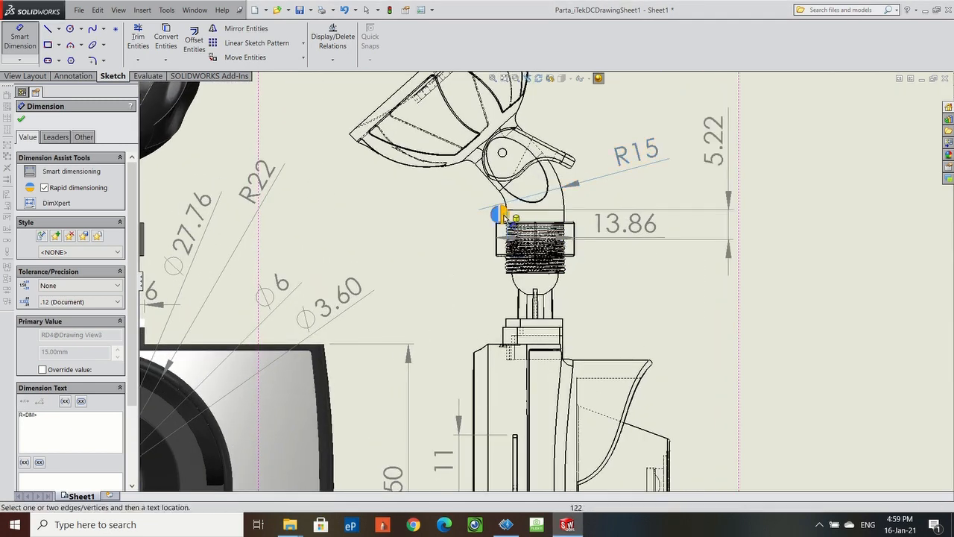
click(571, 222)
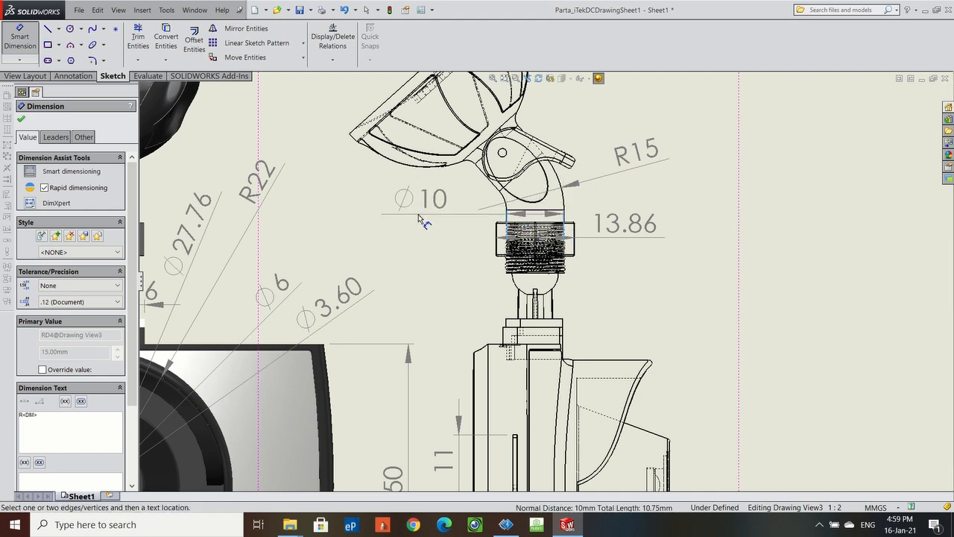
click(423, 221)
scroll(462, 168, up, 4)
scroll(489, 167, down, 3)
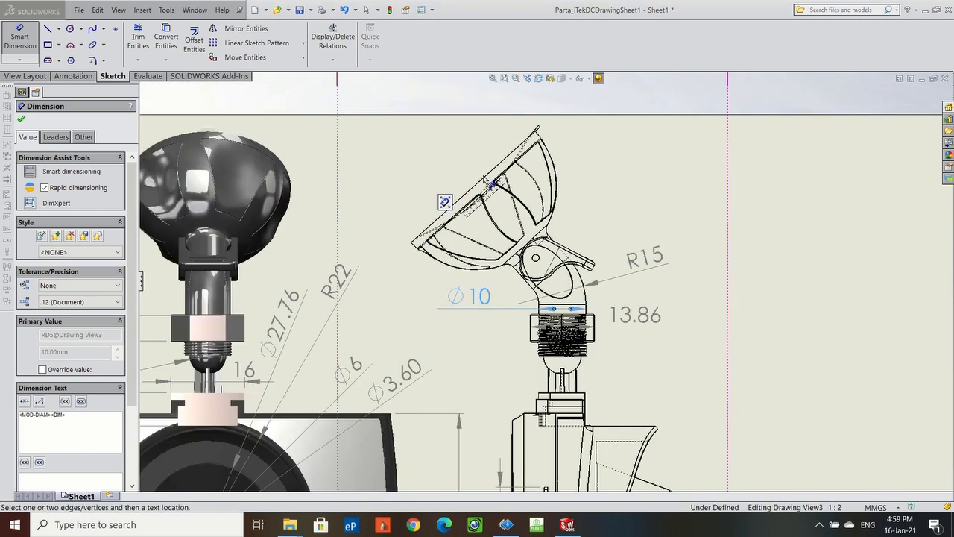
click(553, 191)
click(593, 177)
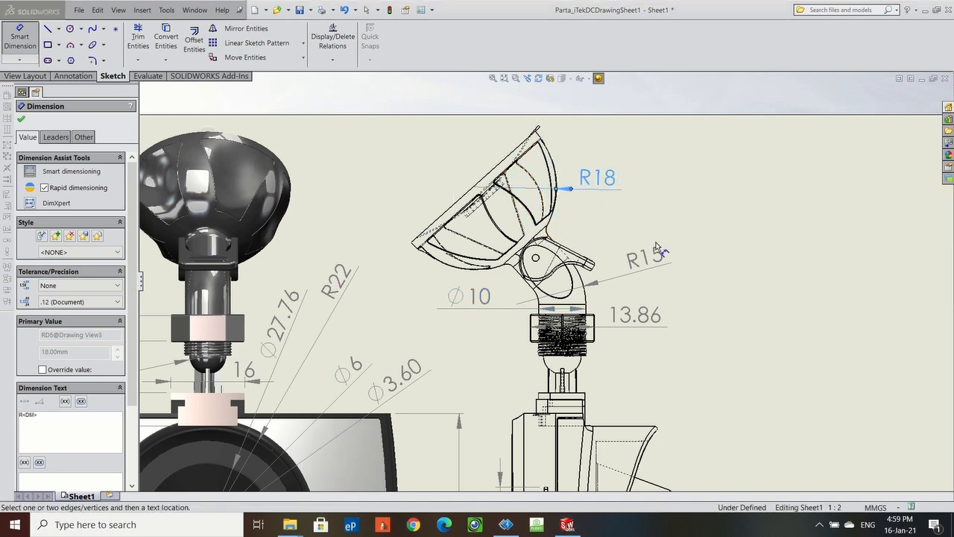
Dimension the length of the lens hood's top edge, placing it above the hood in the side view.
scroll(605, 242, up, 3)
scroll(586, 253, down, 3)
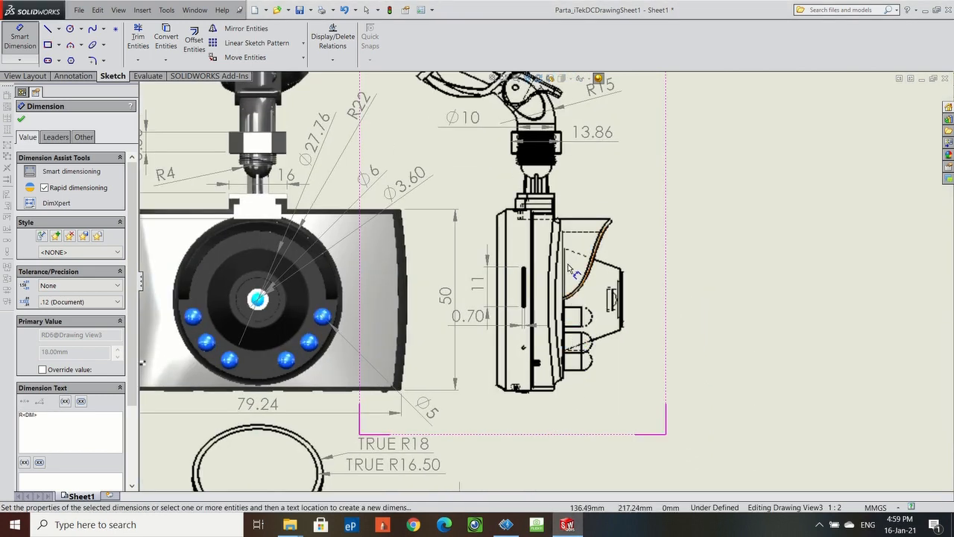
click(587, 216)
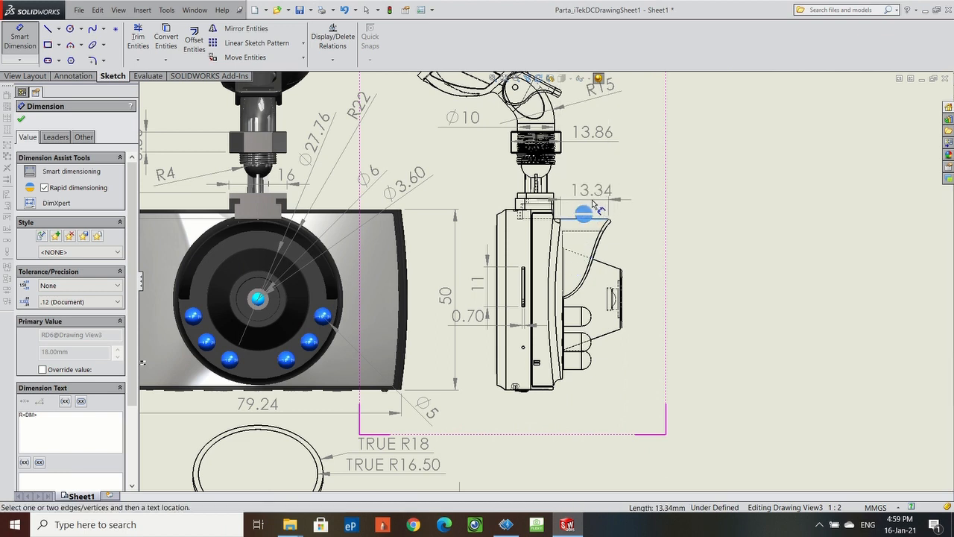
click(592, 200)
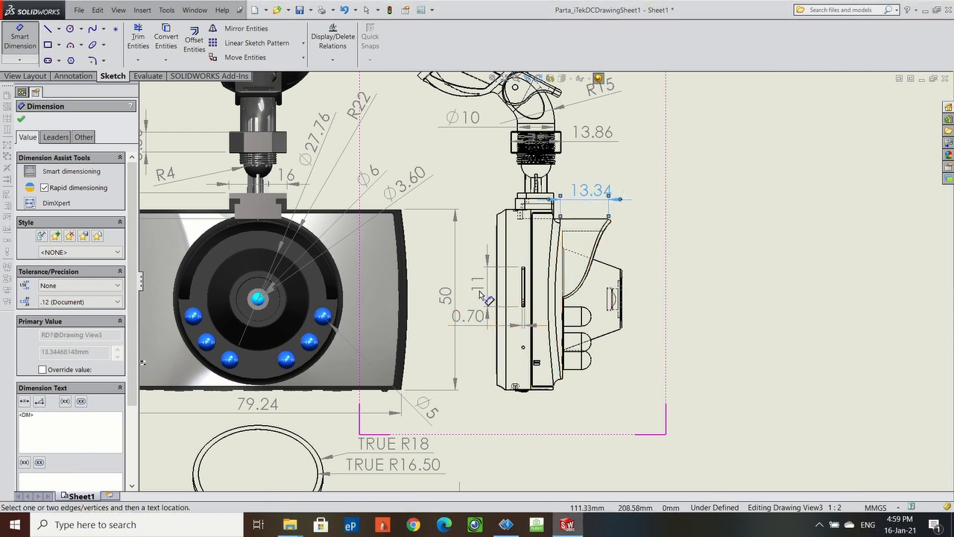
Try to dimension between the camera body's straight and curved rear edges in the side view.
click(512, 251)
click(488, 189)
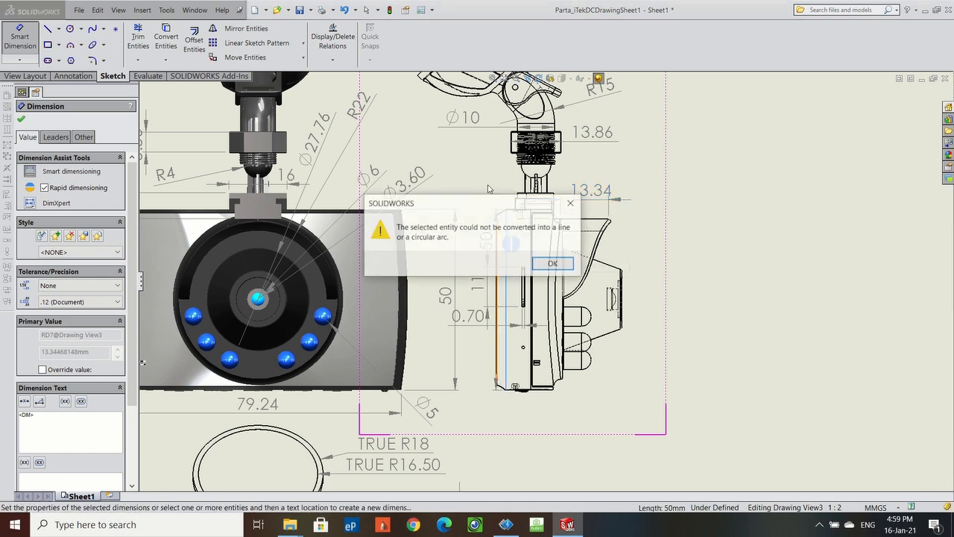
click(552, 263)
Save the dimensioned drawing and exit the Smart Dimension command.
scroll(545, 281, up, 8)
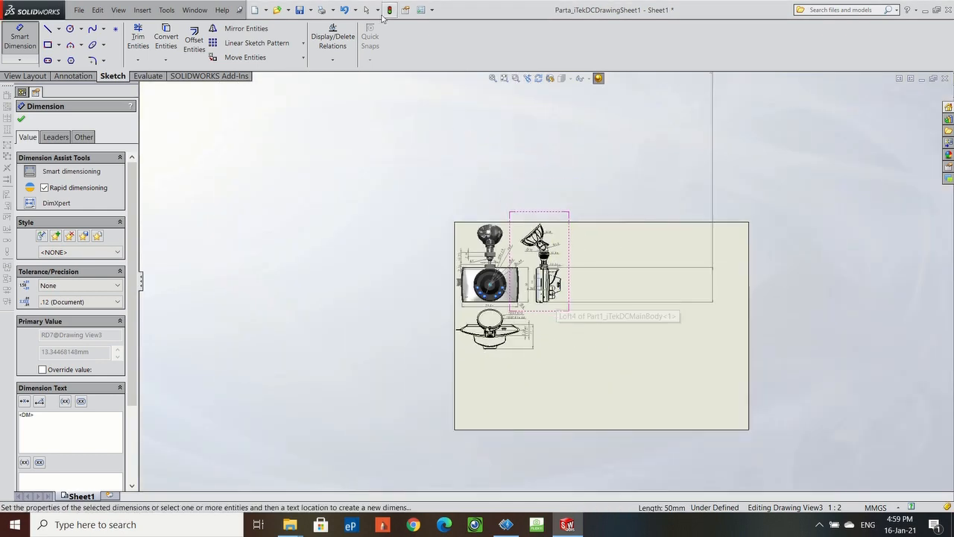
click(299, 10)
scroll(570, 300, down, 2)
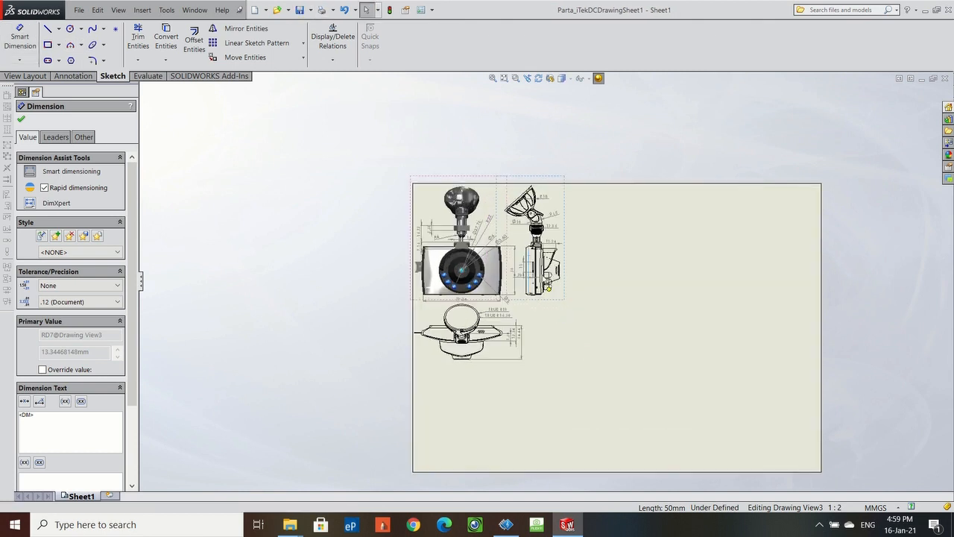
key(Escape)
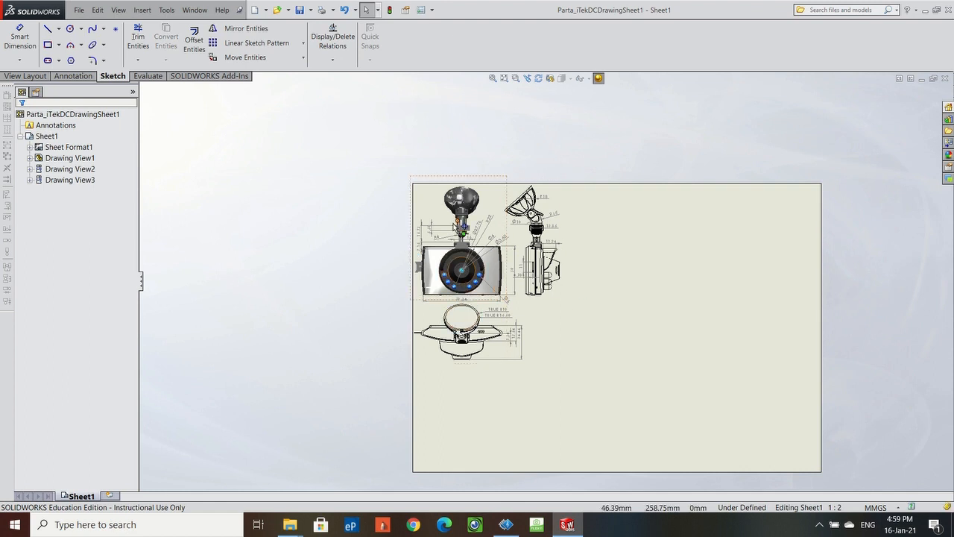
scroll(546, 392, down, 1)
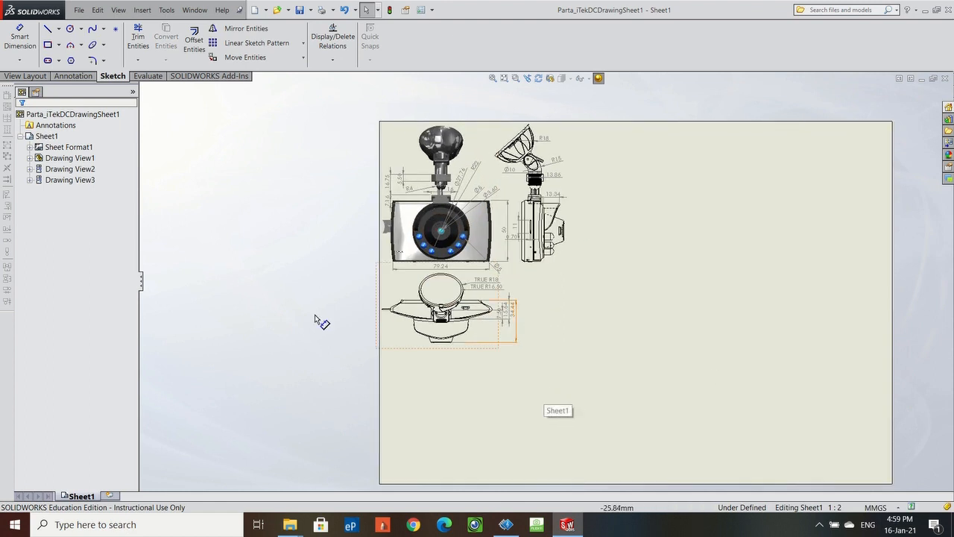
scroll(313, 266, up, 3)
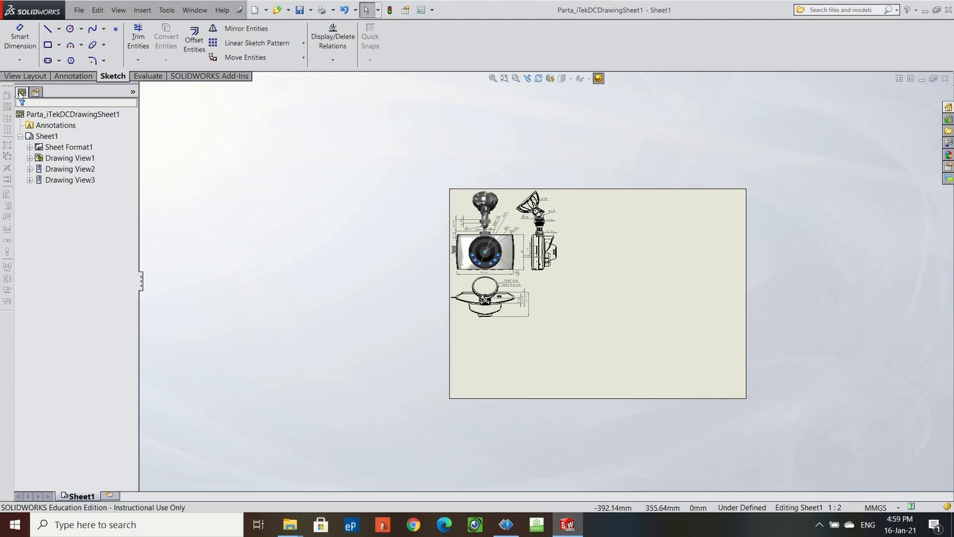
Insert a back model view of PartA_iTekDCAssembly1 on the sheet below the top view.
click(26, 76)
click(45, 43)
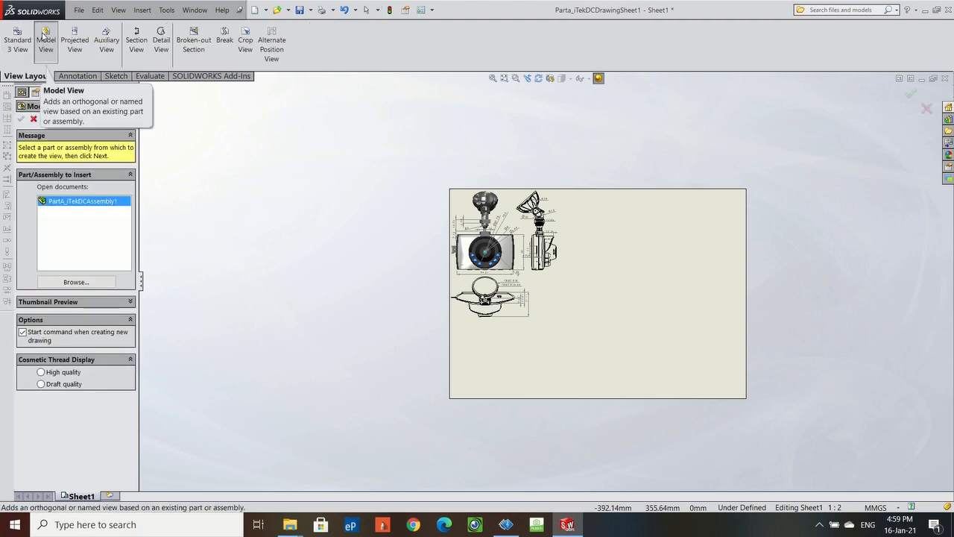
double_click(71, 202)
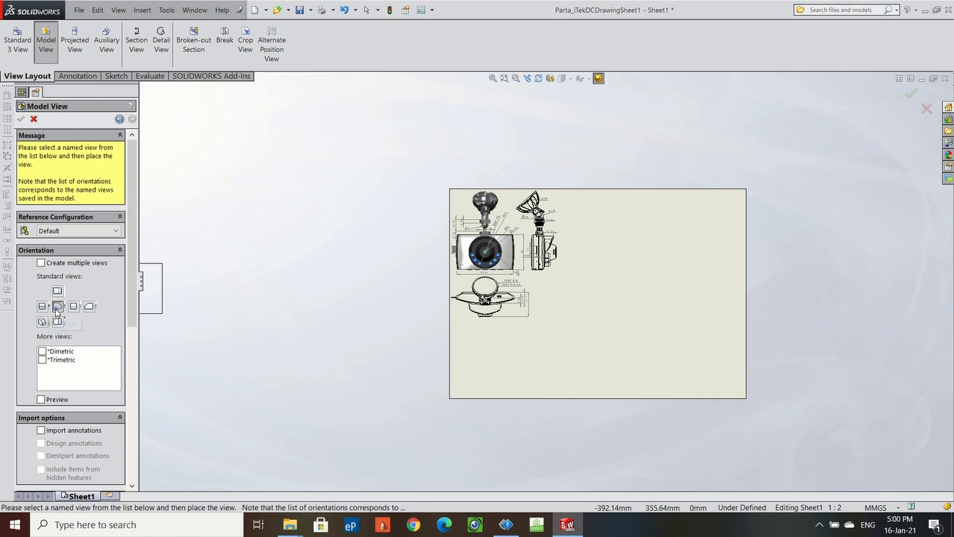
click(88, 307)
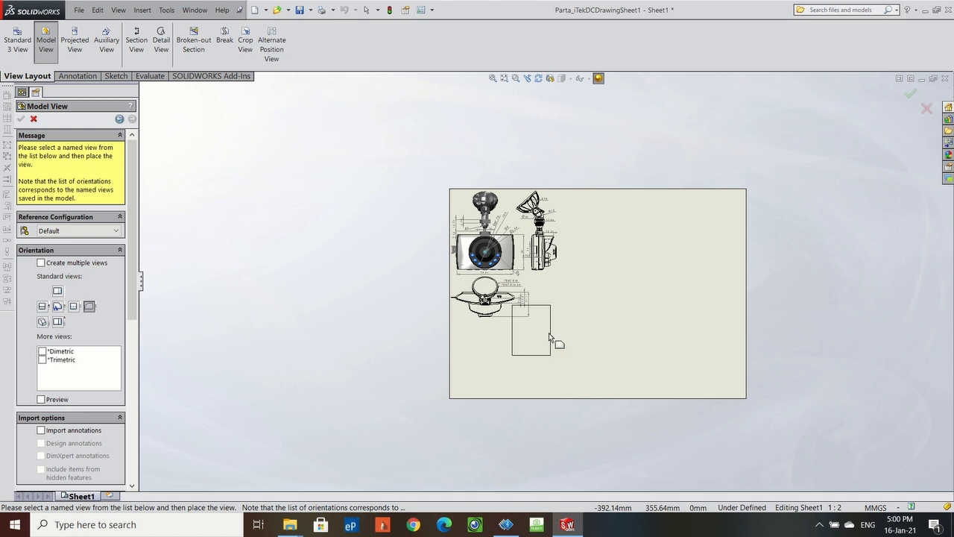
click(488, 348)
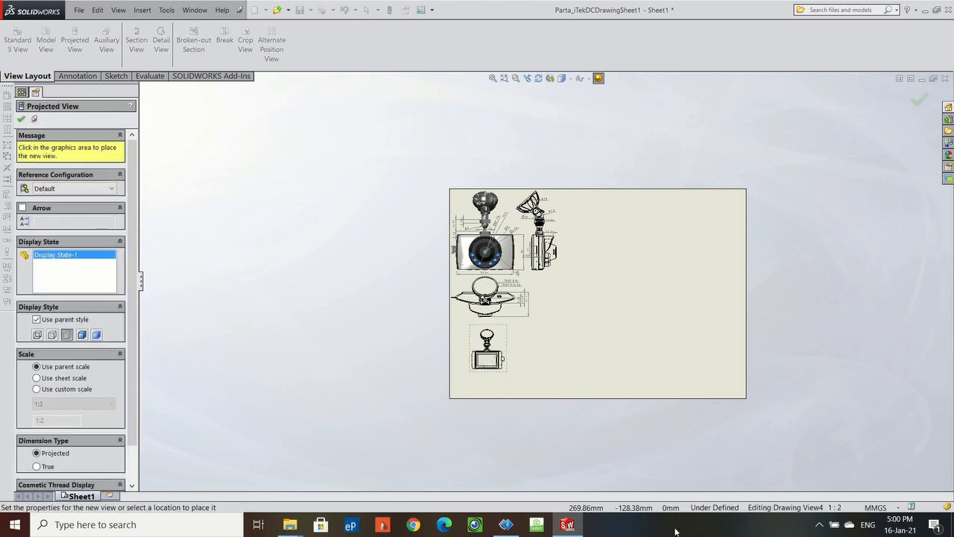
click(36, 389)
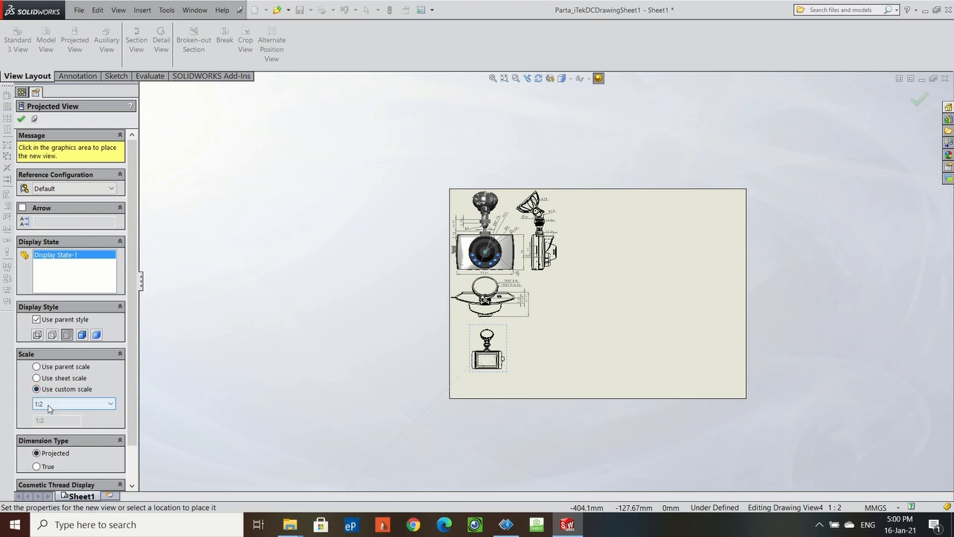
click(74, 403)
click(45, 414)
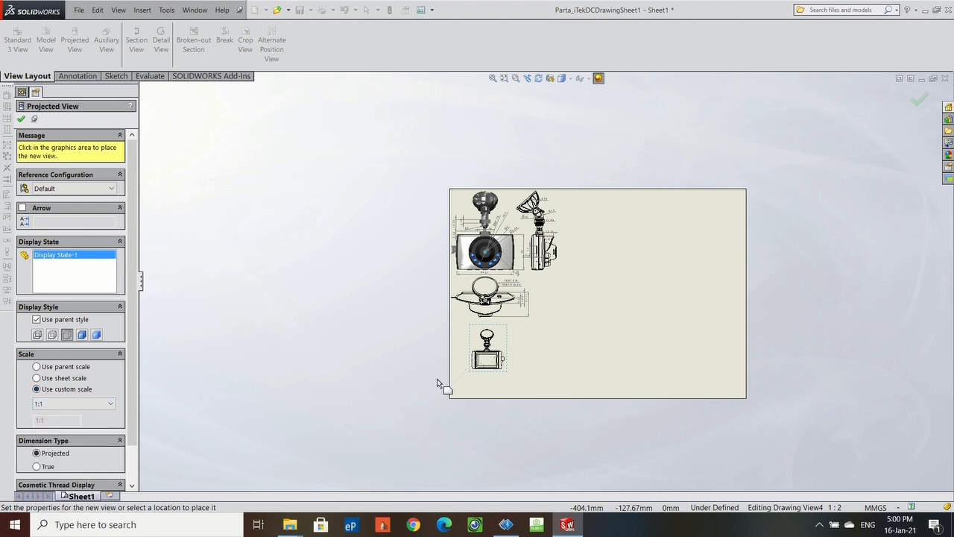
key(Escape)
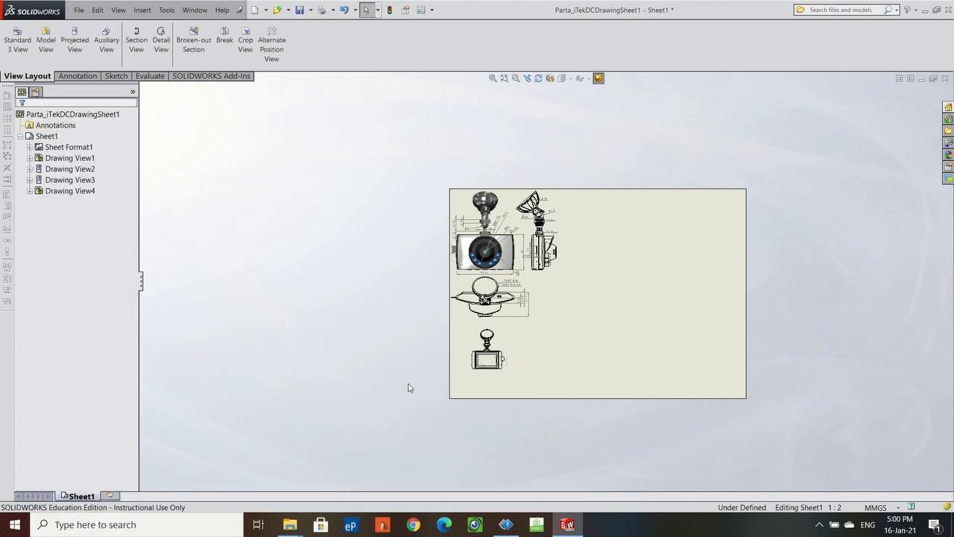
Set the back view to a custom scale of 1:1 and move it down, clear of the top view.
click(512, 347)
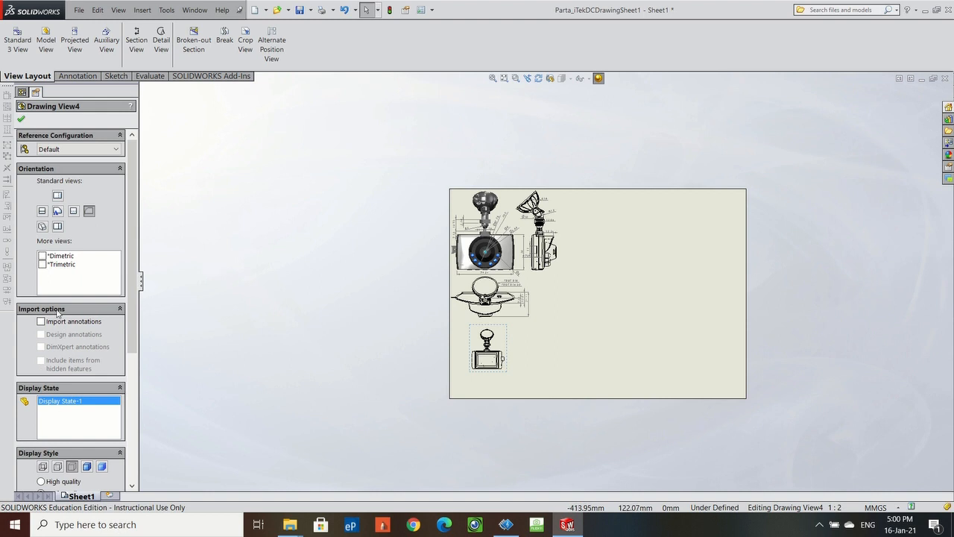
scroll(133, 351, down, 4)
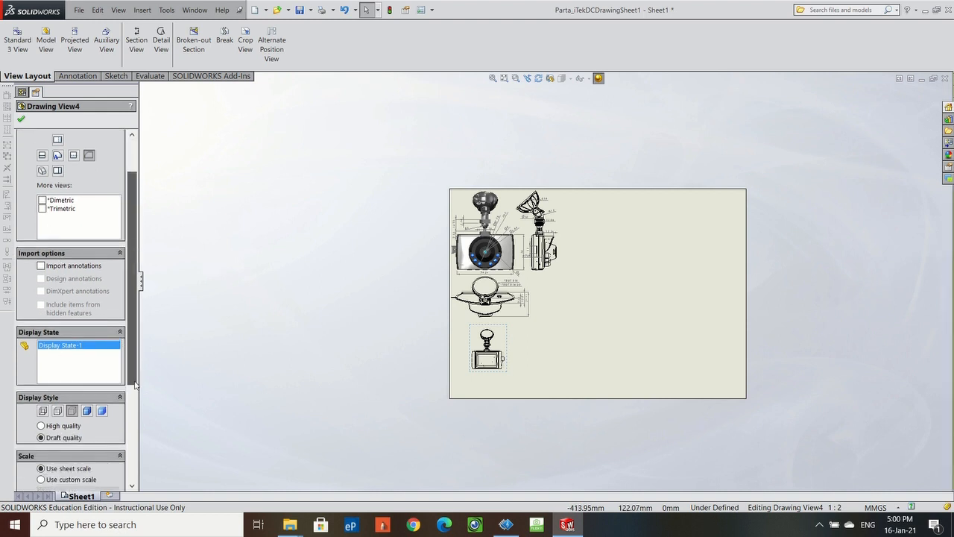
click(41, 390)
click(56, 403)
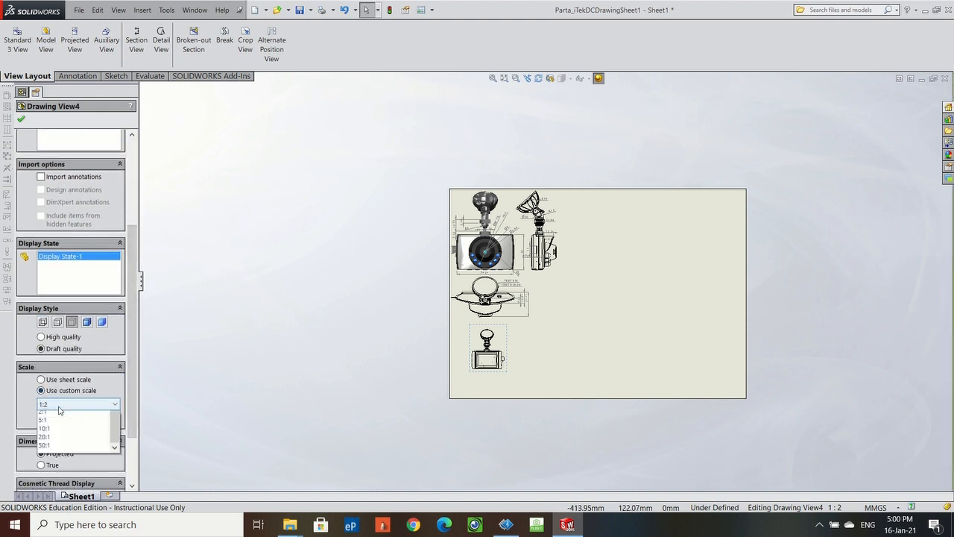
click(61, 430)
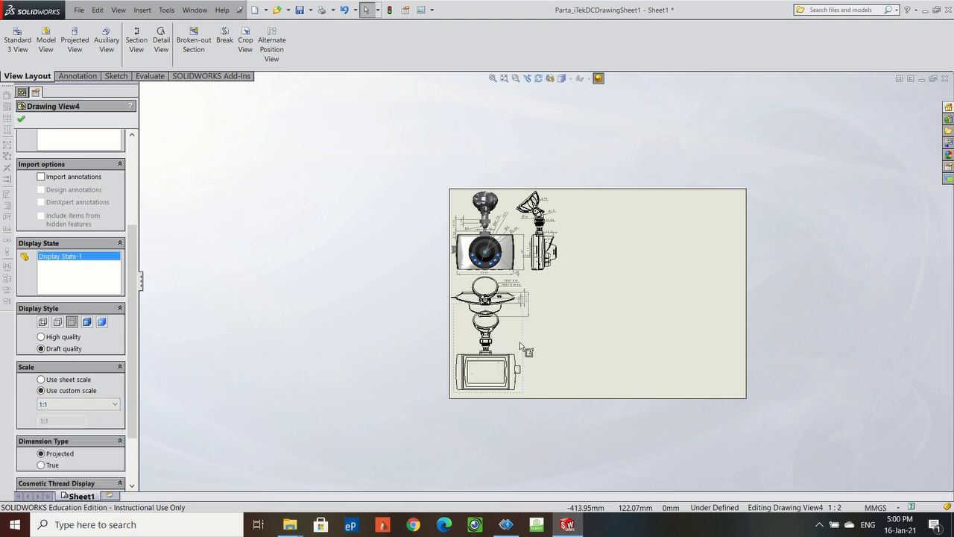
drag(523, 340, 522, 350)
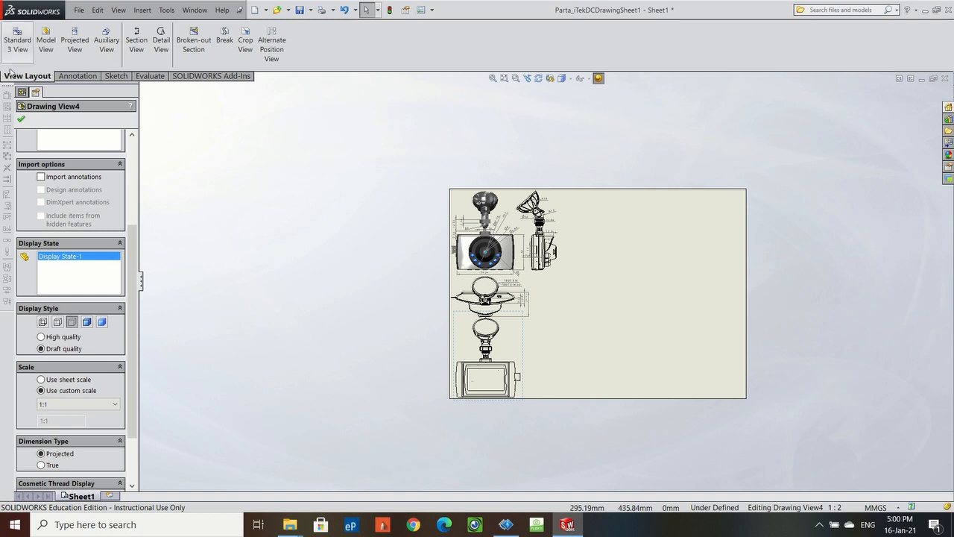
Apply the shaded display style to the back view and accept its properties.
click(101, 322)
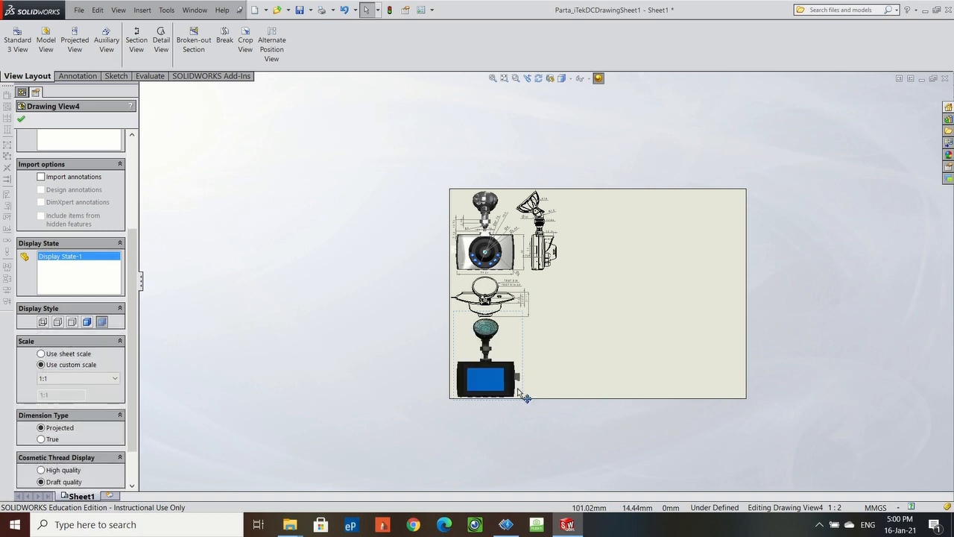
scroll(515, 398, up, 5)
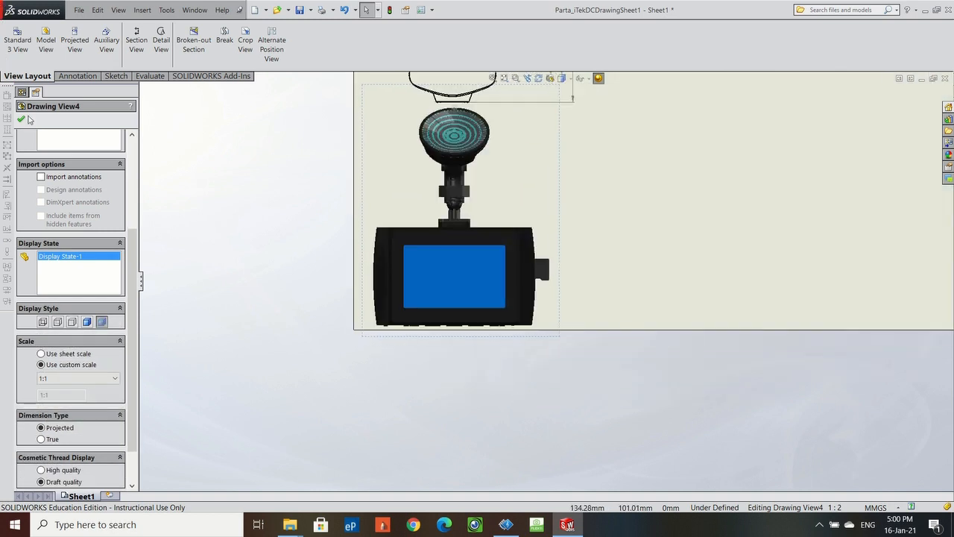
click(21, 121)
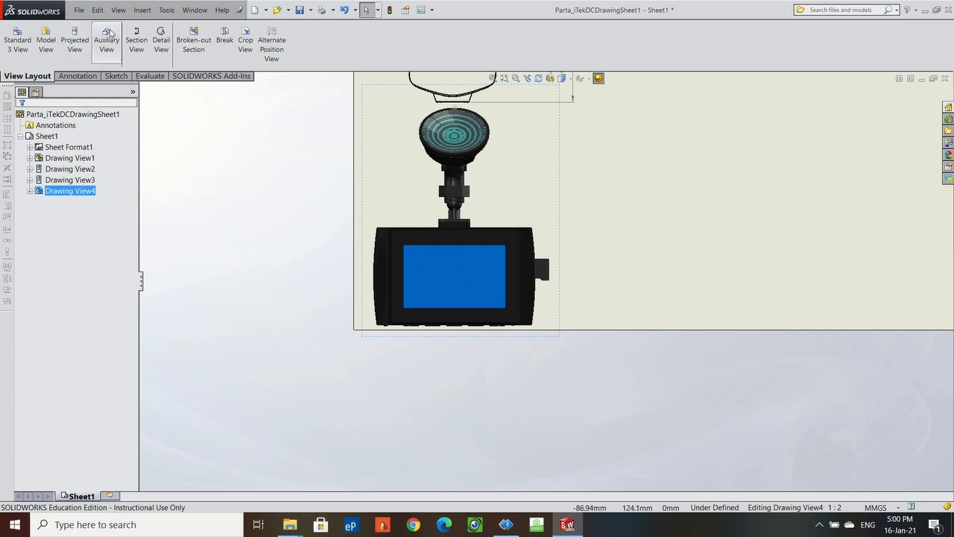
Dimension the width and height of the blue screen in the back view, placing both dimensions inside the screen.
click(78, 76)
click(20, 37)
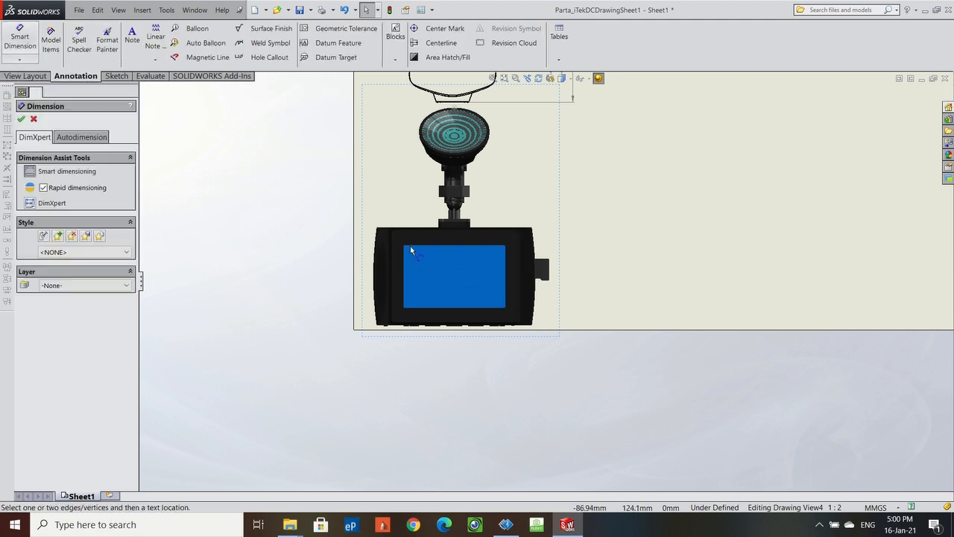
click(403, 283)
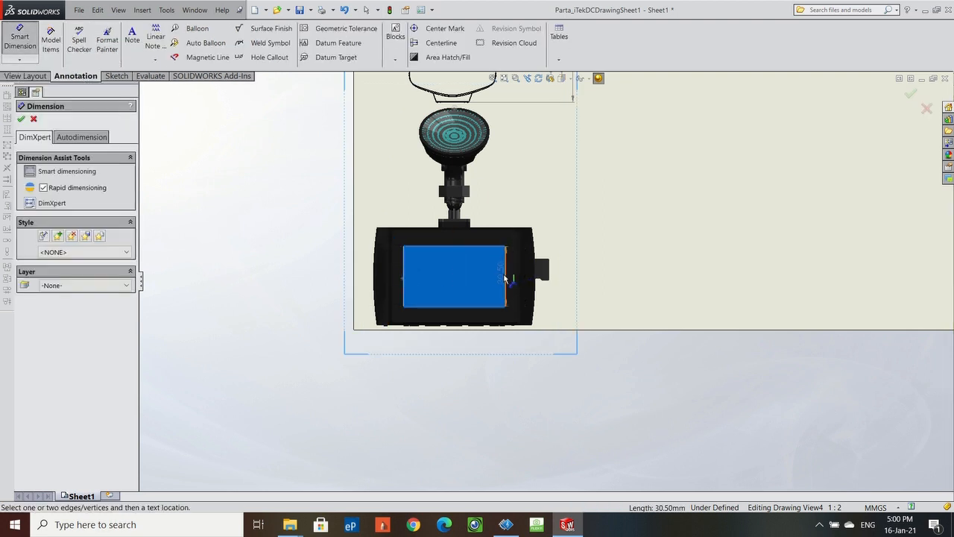
click(507, 282)
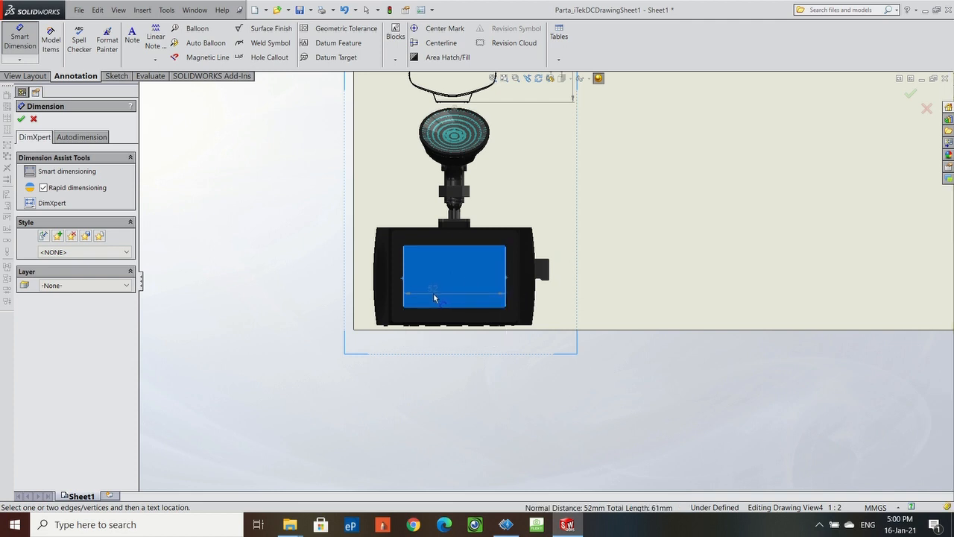
click(456, 301)
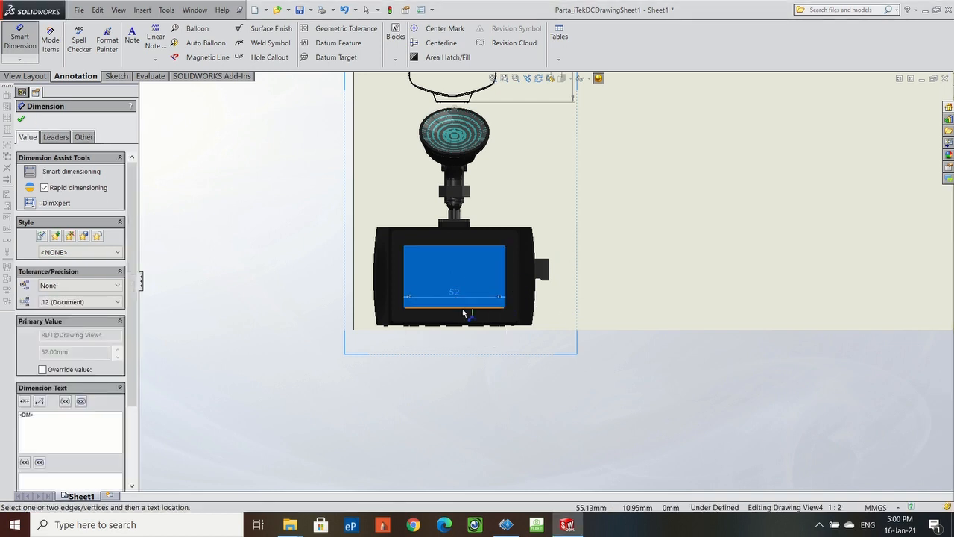
click(468, 237)
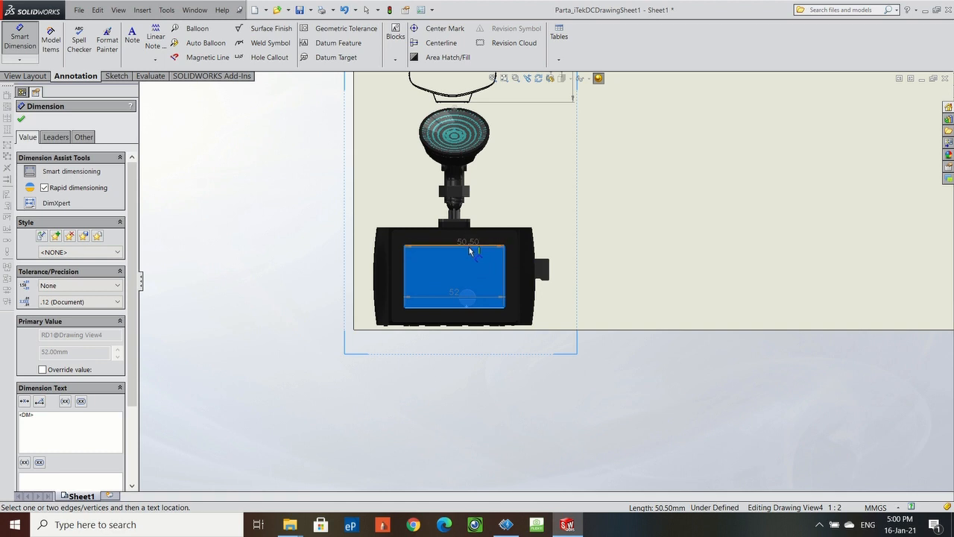
click(469, 247)
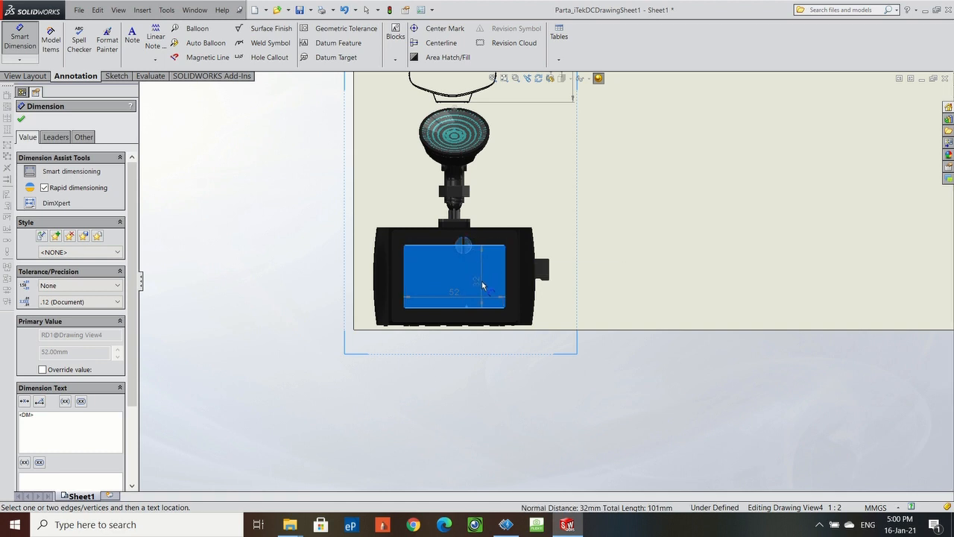
click(482, 280)
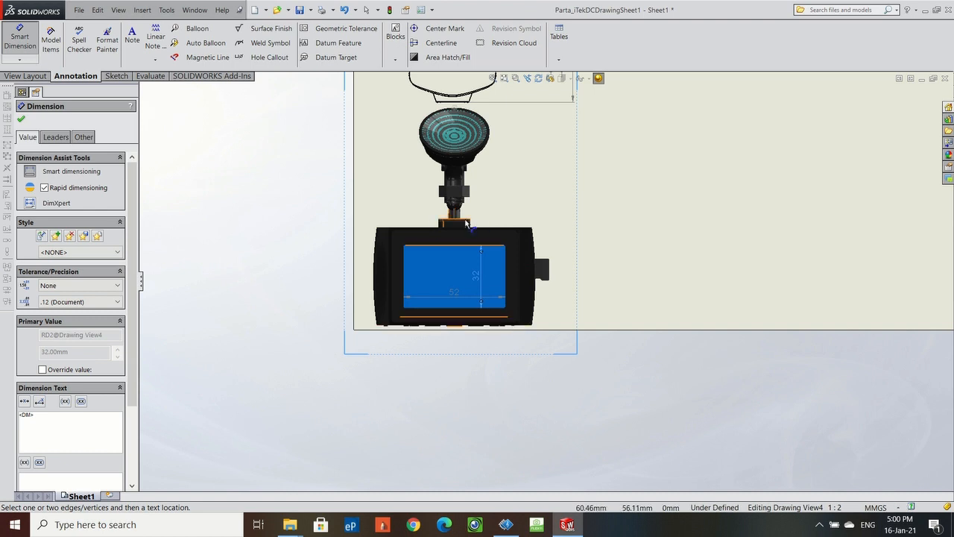
Dimension the height of the mount base above the camera body's top edge in the back view.
scroll(471, 232, down, 1)
scroll(471, 232, down, 3)
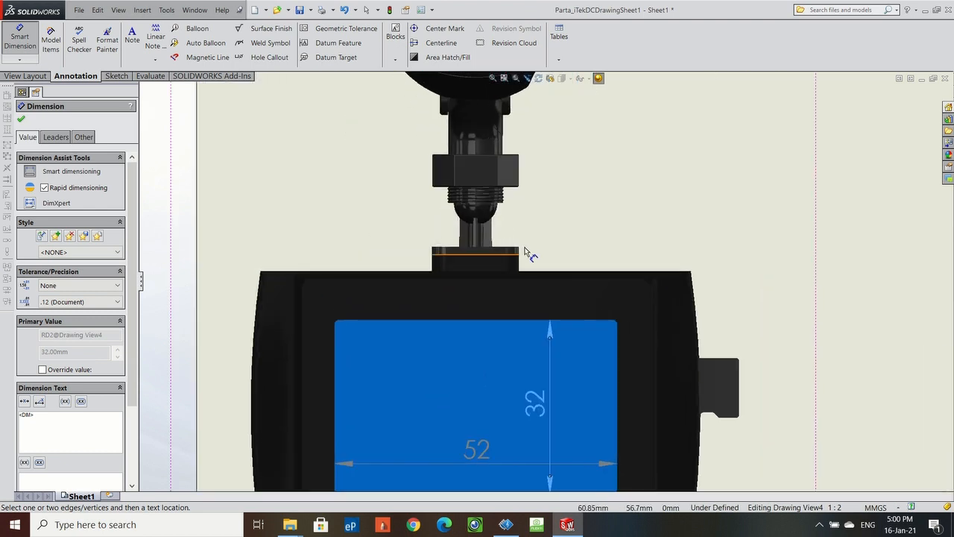
click(513, 252)
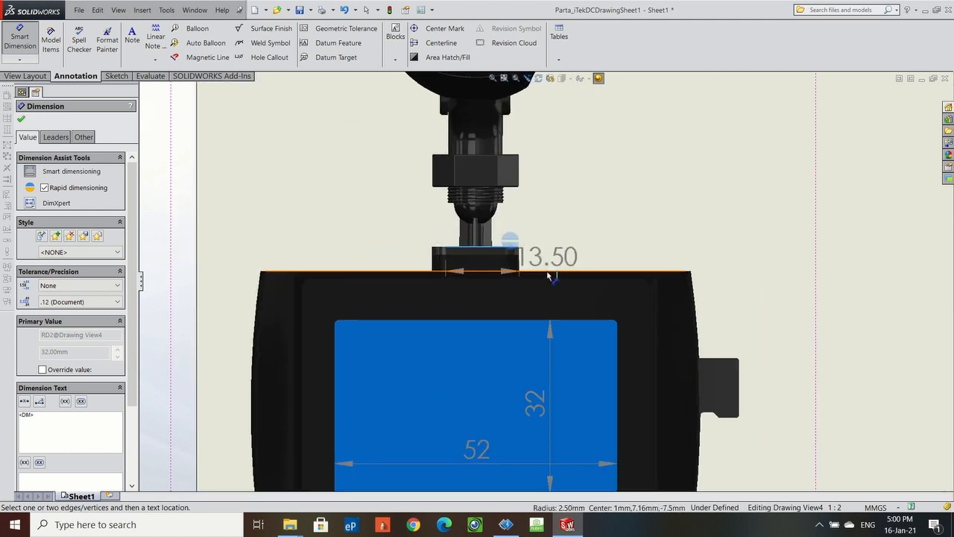
click(558, 271)
click(567, 198)
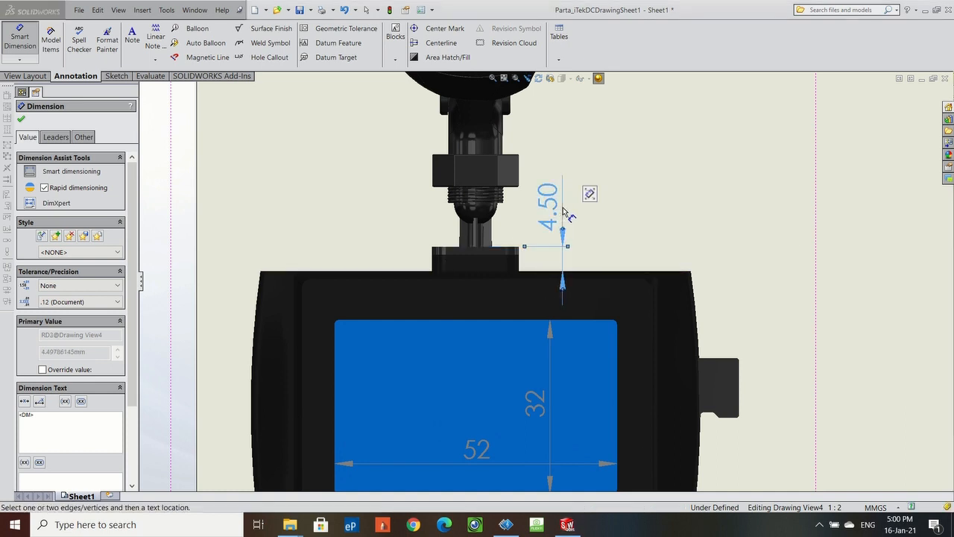
Dimension the distance between the body's vertical edges on either side of the screen, placing it near the screen's top edge, and exit dimensioning.
scroll(511, 166, up, 3)
scroll(511, 165, up, 2)
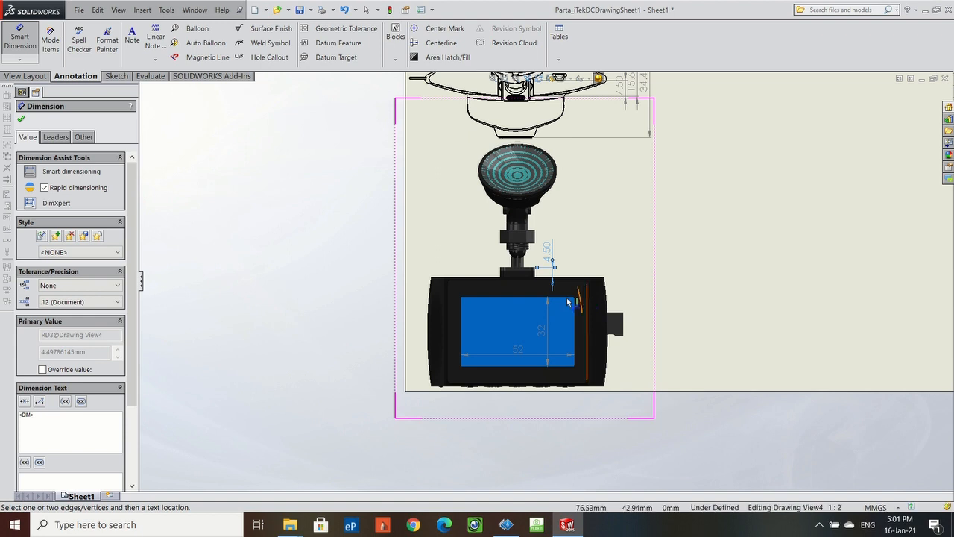
click(444, 328)
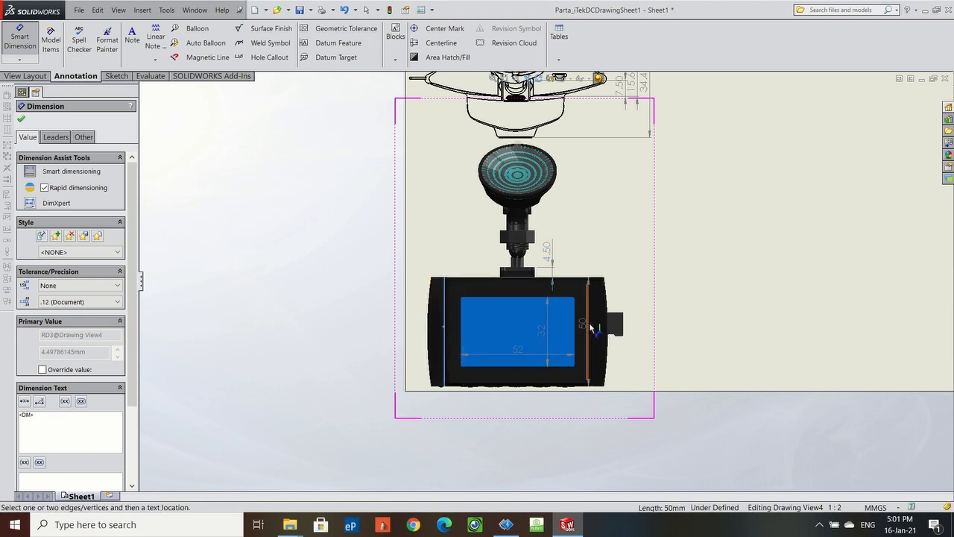
click(591, 328)
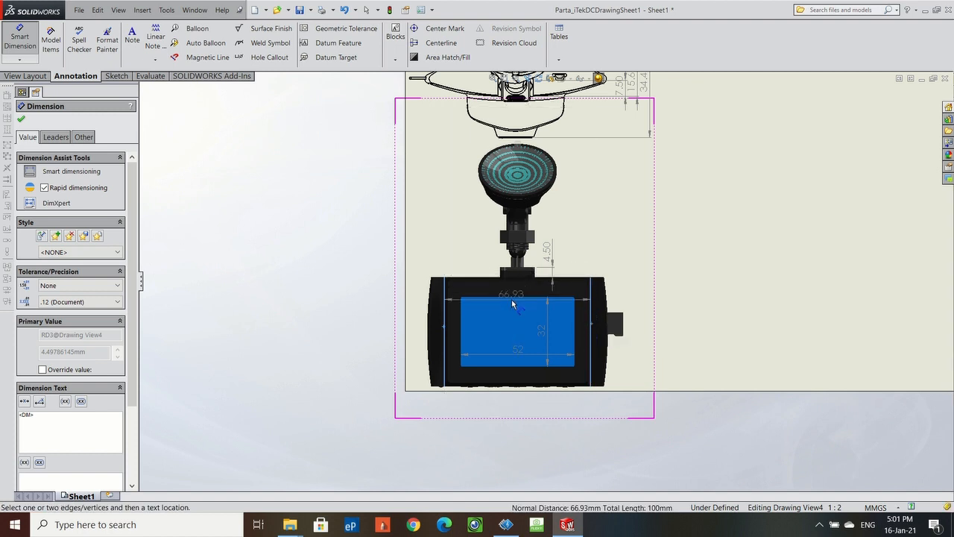
click(521, 298)
scroll(650, 264, up, 3)
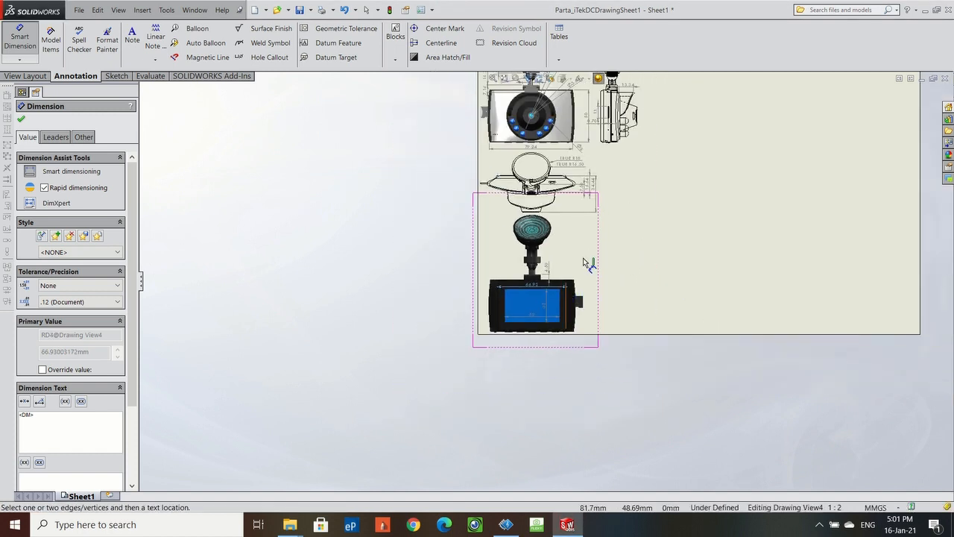
key(Escape)
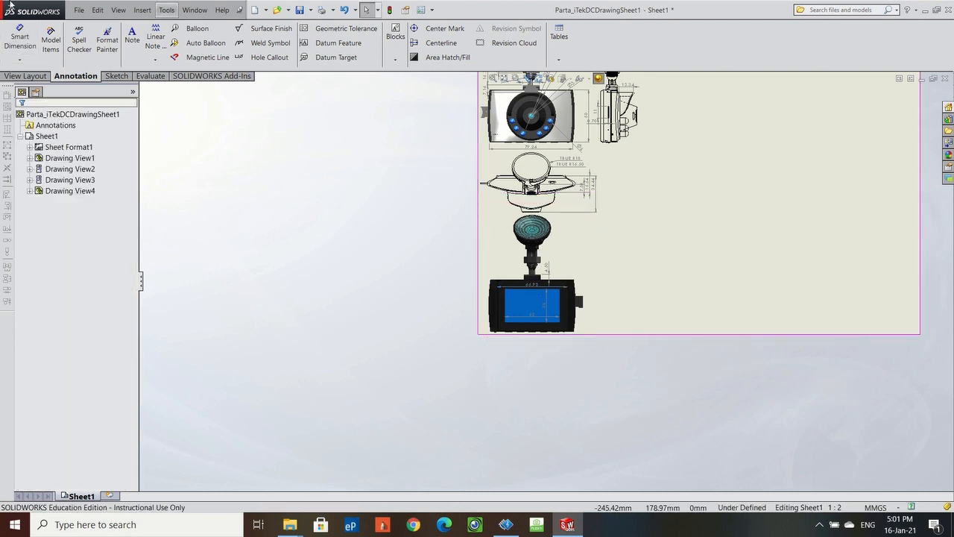
Save the drawing and place a bottom model view of PartA_iTekDCAssembly1 beside the back view's suction mount.
click(27, 75)
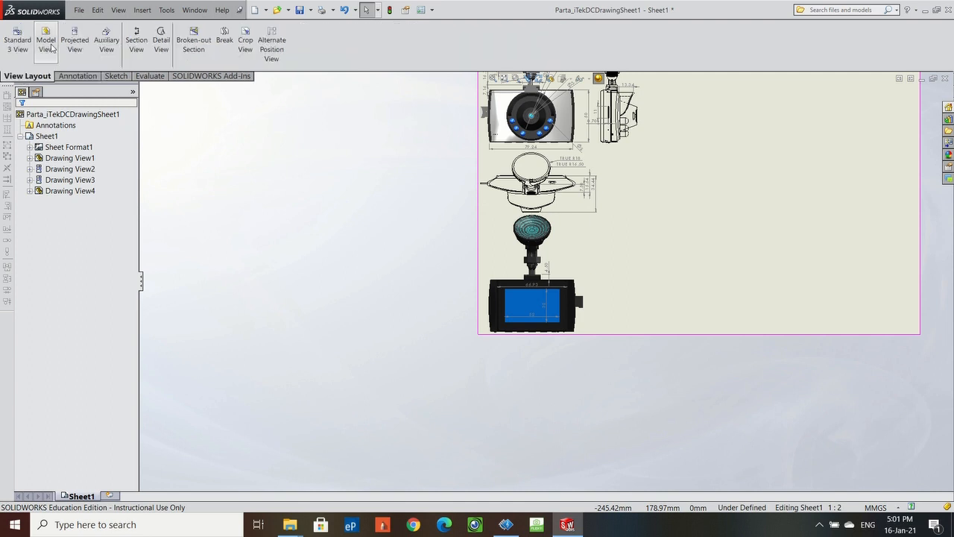
click(299, 9)
click(55, 45)
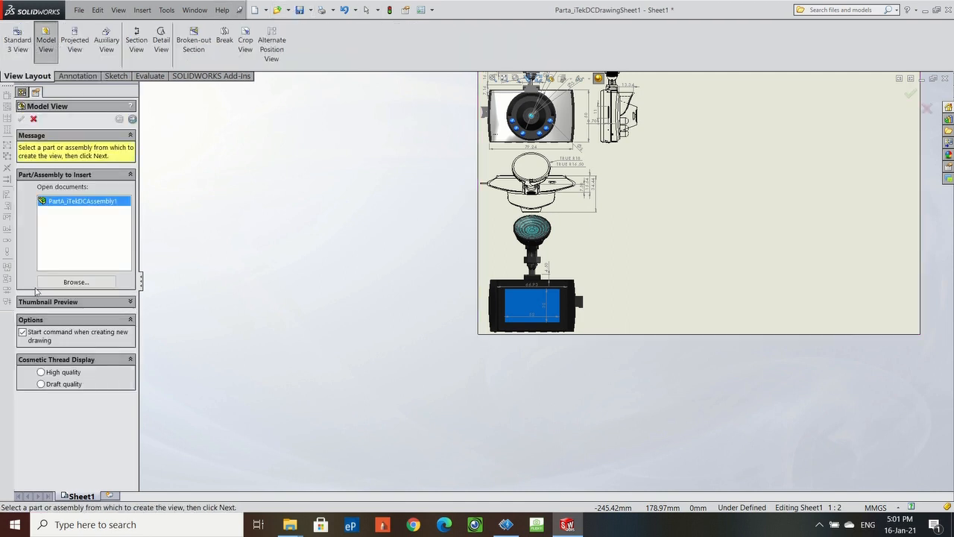
double_click(96, 208)
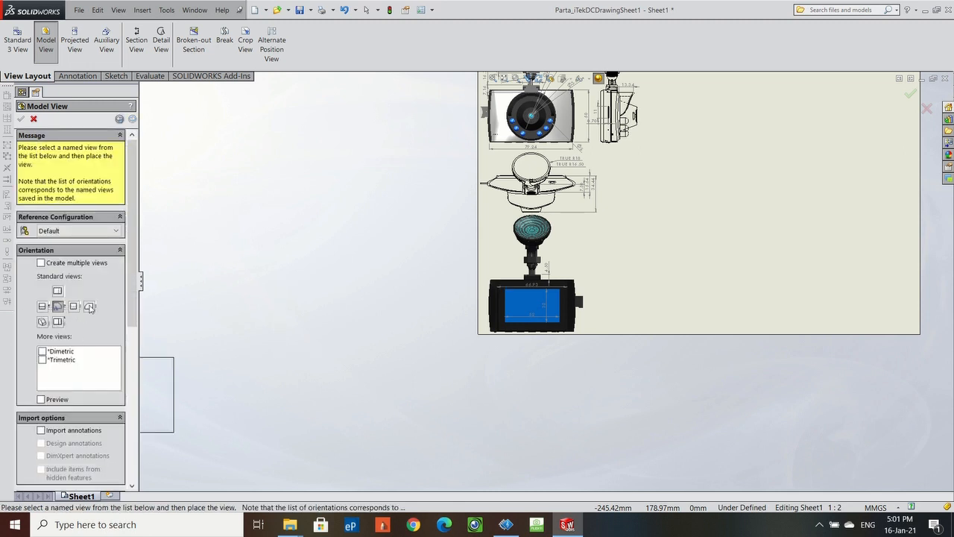
click(54, 291)
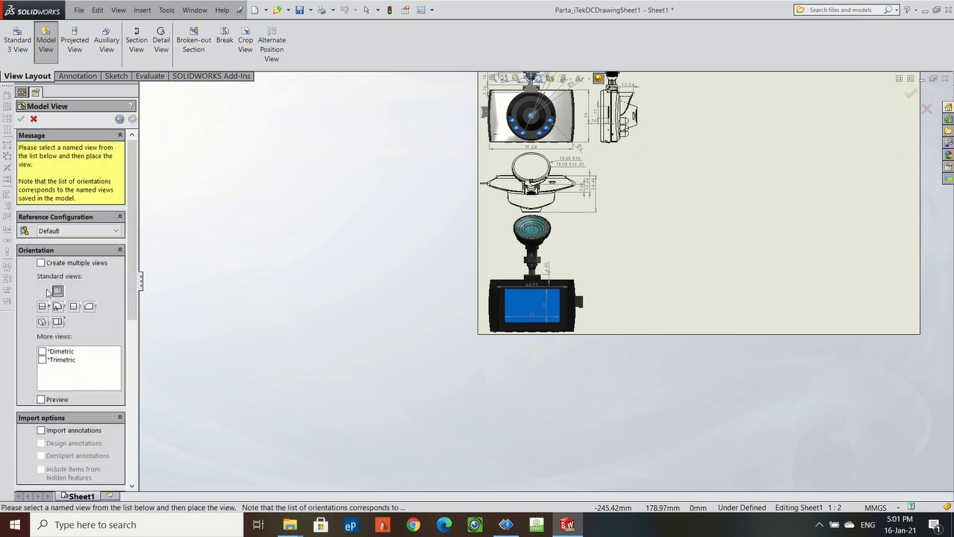
click(605, 245)
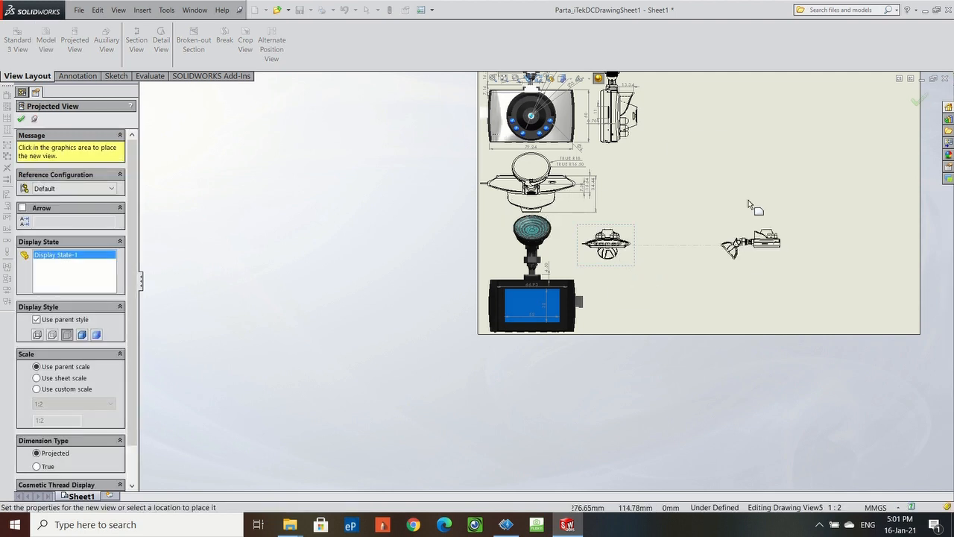
Leave view projection and set the new bottom view to a custom scale of 1:1.
key(Escape)
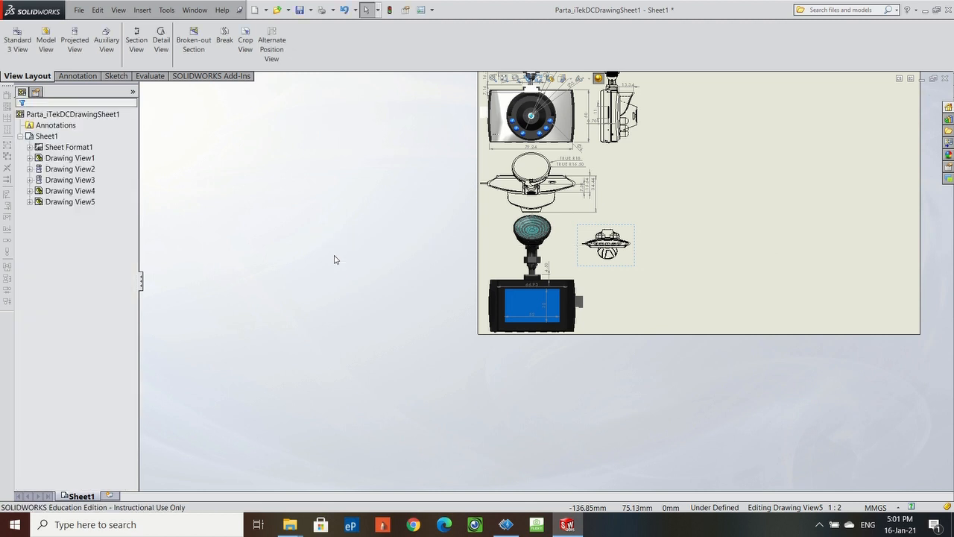
click(623, 269)
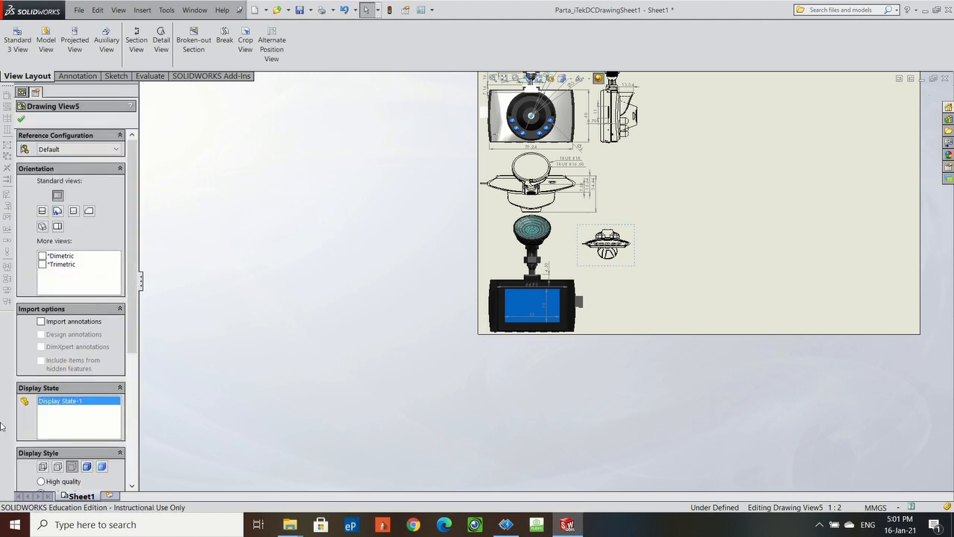
scroll(62, 387, down, 5)
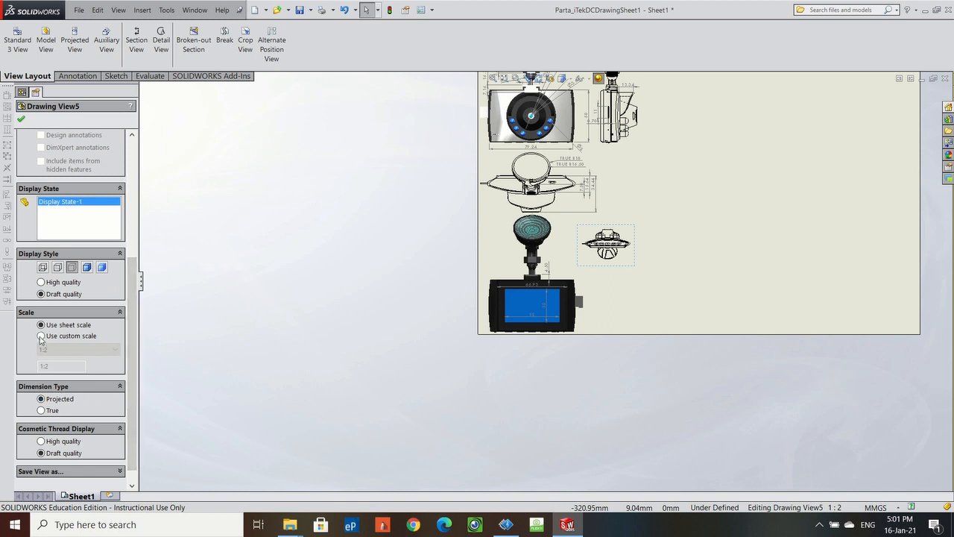
click(76, 350)
click(47, 378)
click(74, 348)
click(60, 371)
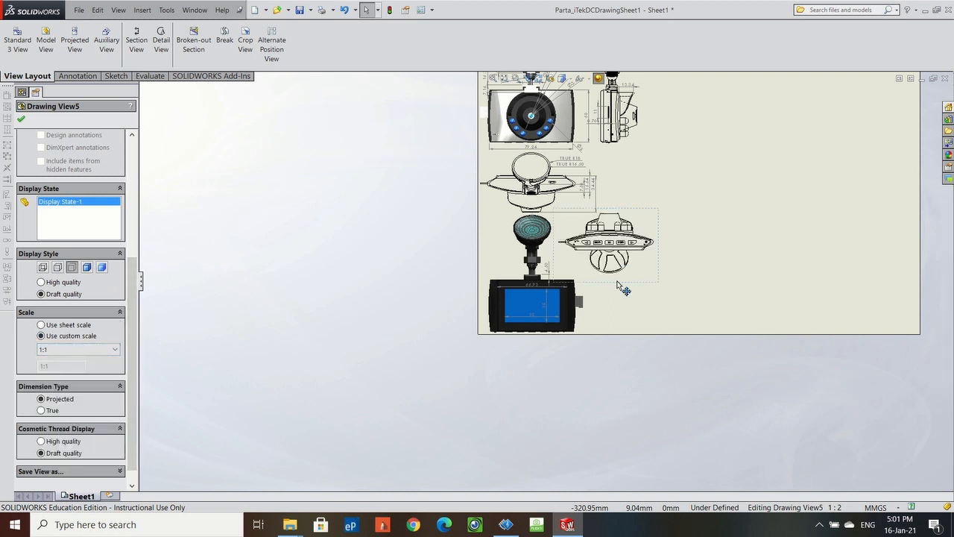
Move the bottom view slightly closer to the back view's suction mount and display it in the Shaded style.
drag(634, 282, 622, 288)
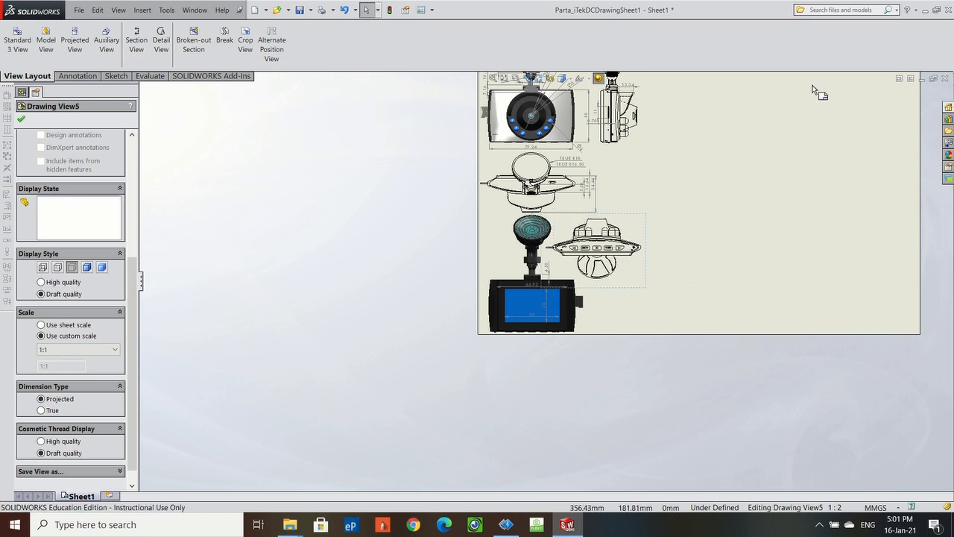
click(101, 266)
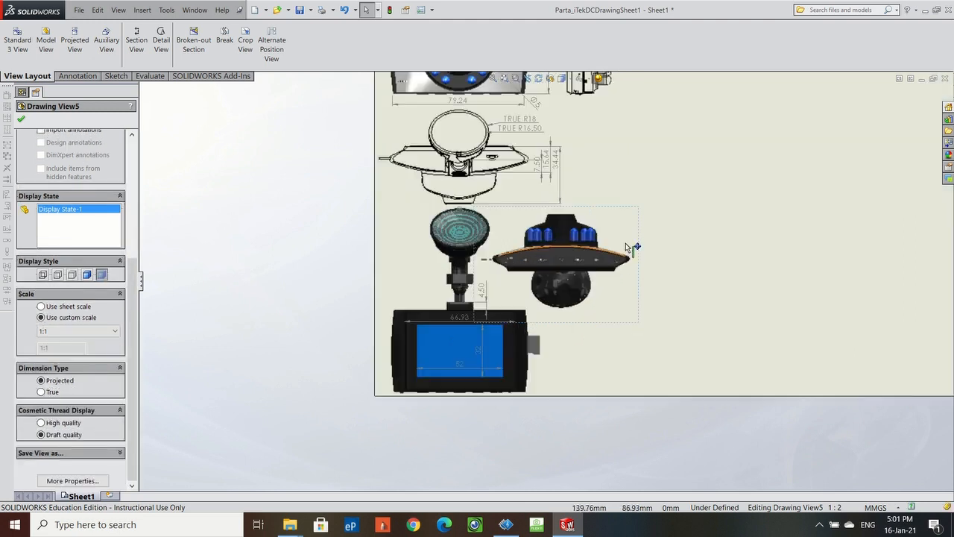
scroll(634, 249, up, 3)
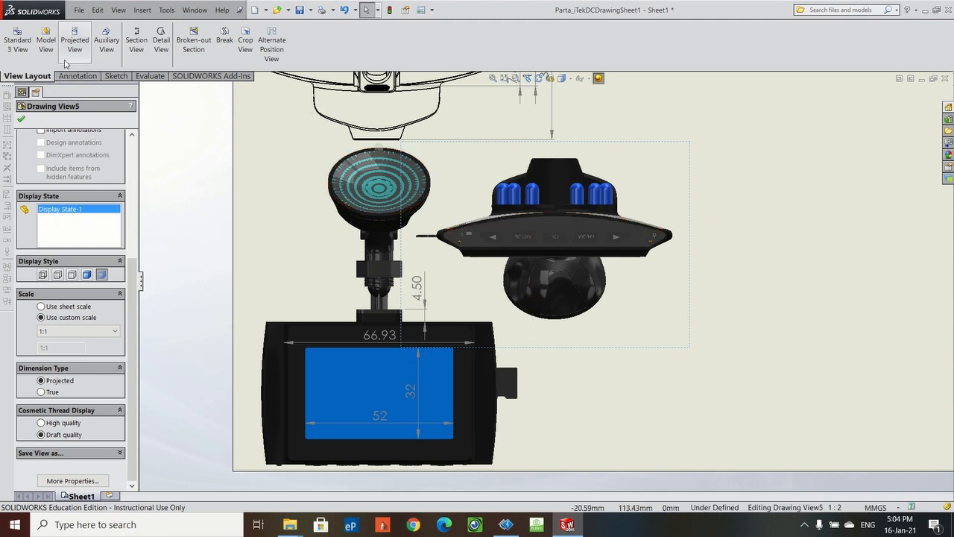
Dimension the MEDIA button's width and height in the bottom view, placing the width below the mount and the height beside the body.
click(116, 76)
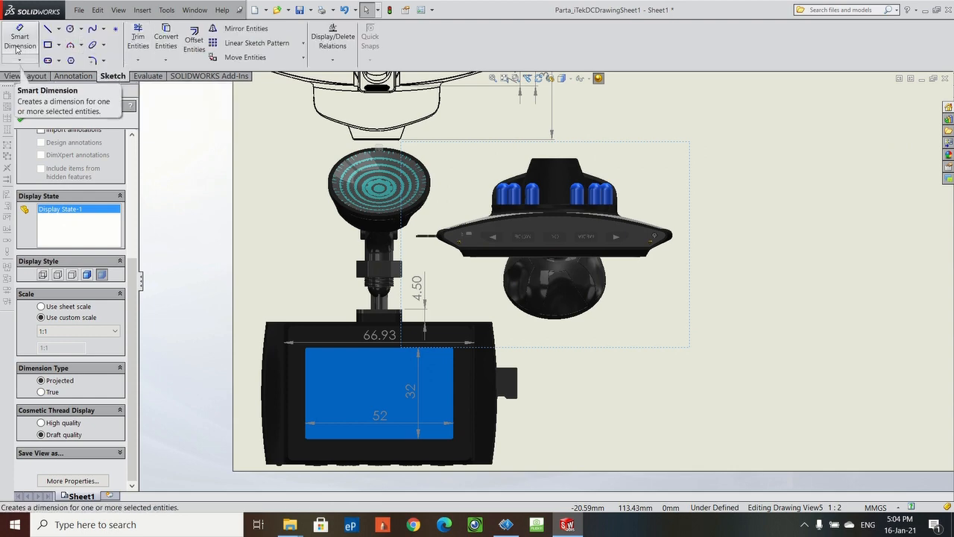
scroll(562, 248, down, 5)
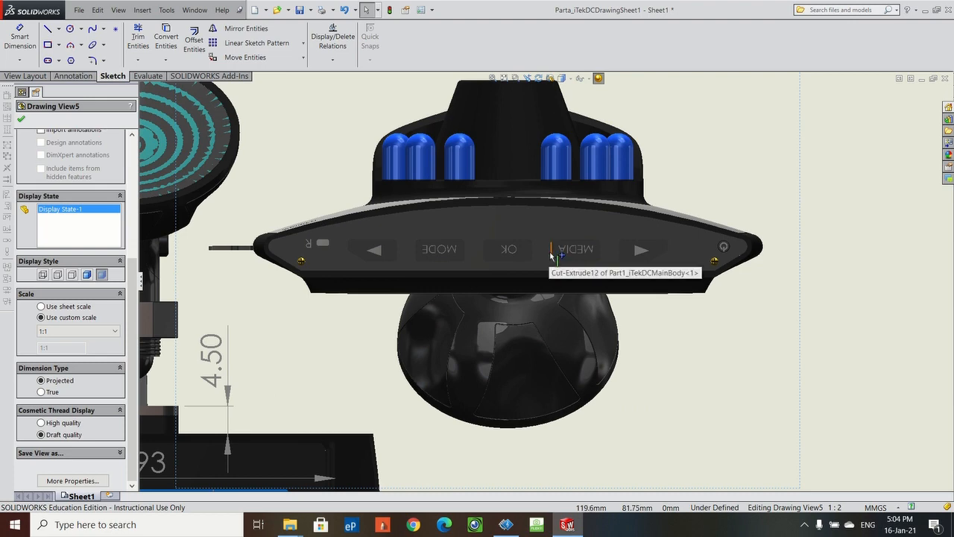
click(550, 254)
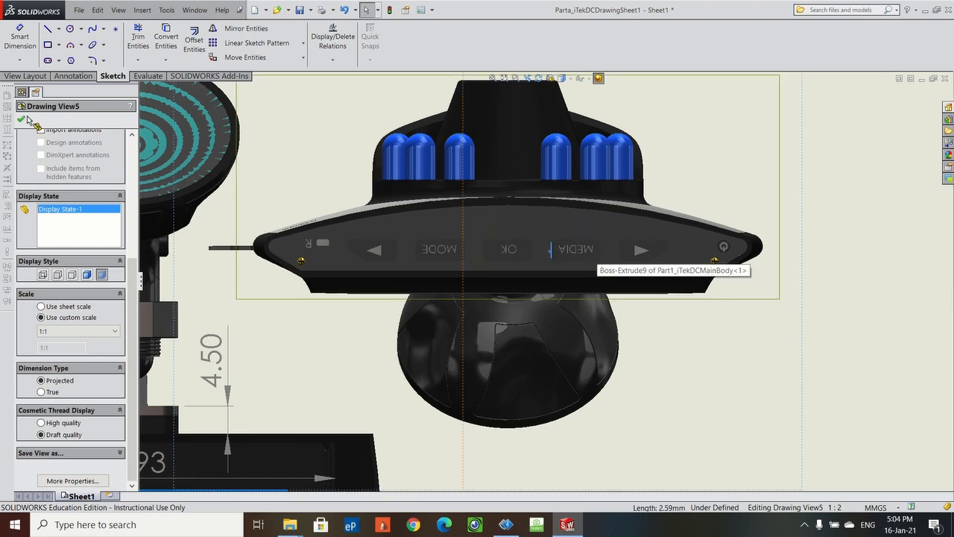
click(23, 39)
click(553, 251)
click(600, 251)
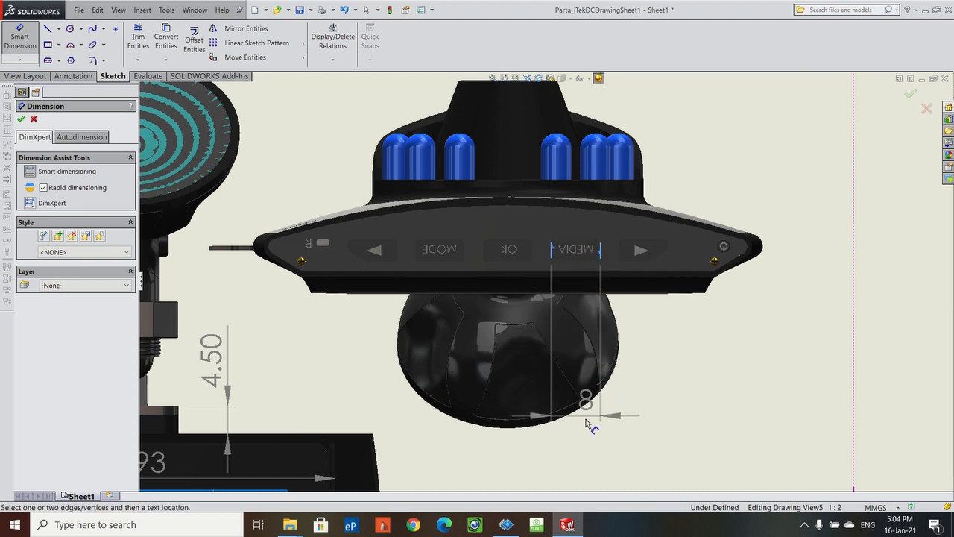
click(577, 452)
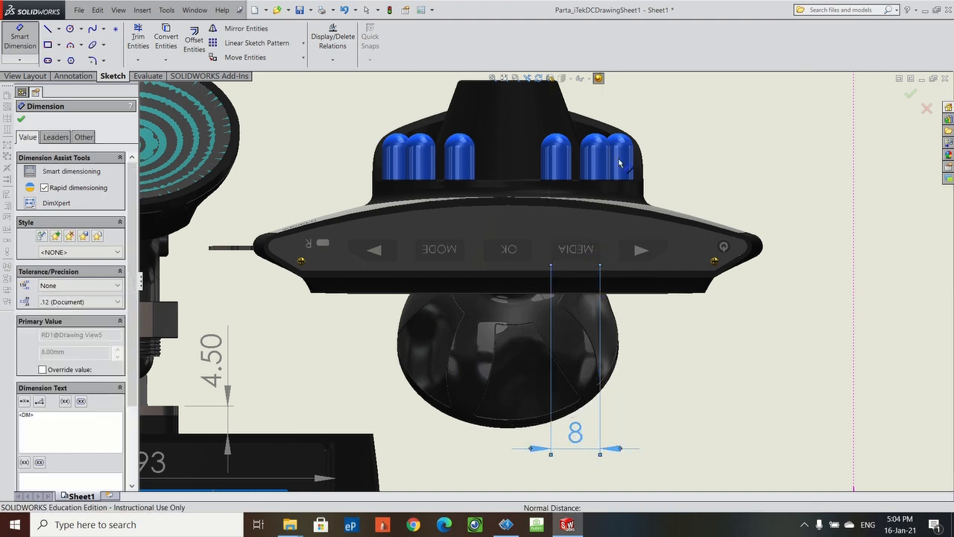
click(587, 258)
click(587, 240)
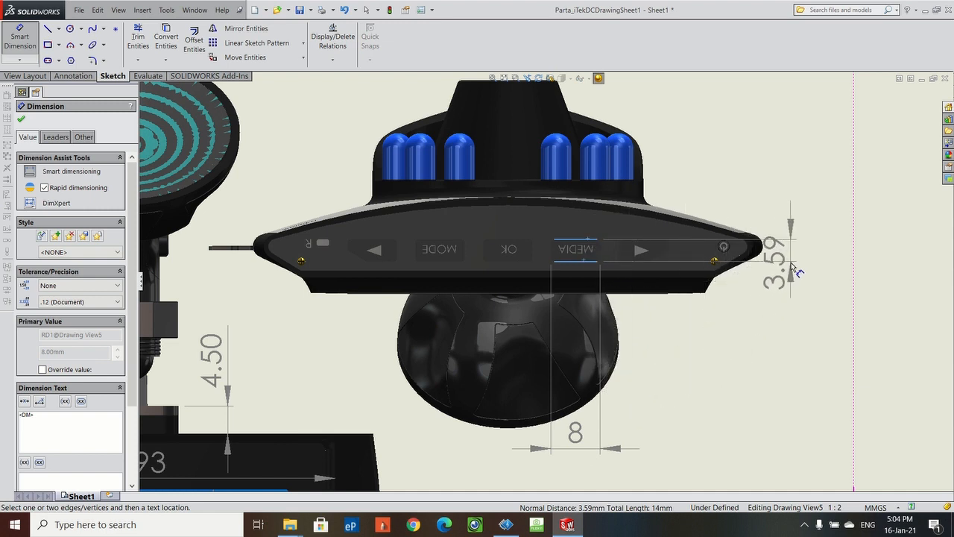
click(793, 328)
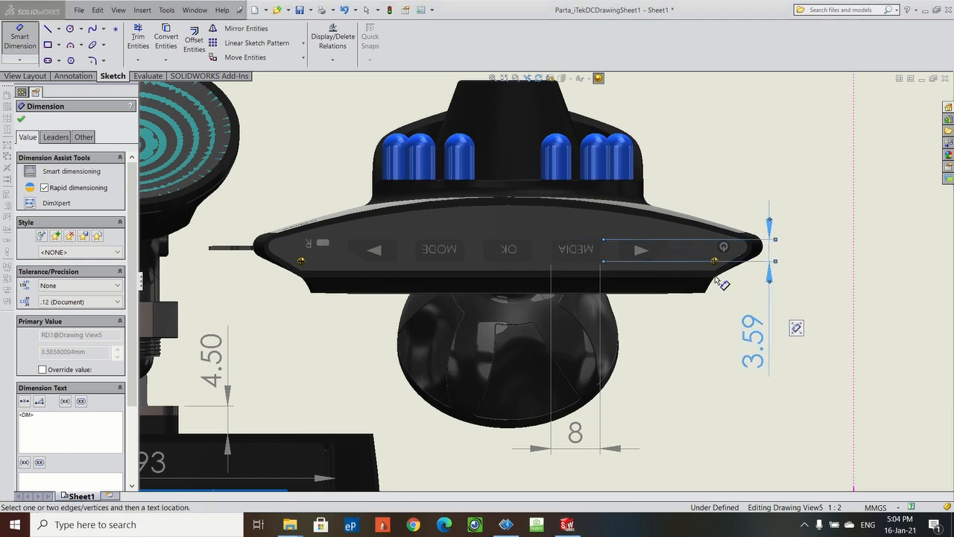
Dimension the diameter of the lens housing's narrow front end in the bottom view, placing it above the edge.
scroll(594, 290, up, 3)
scroll(594, 291, up, 3)
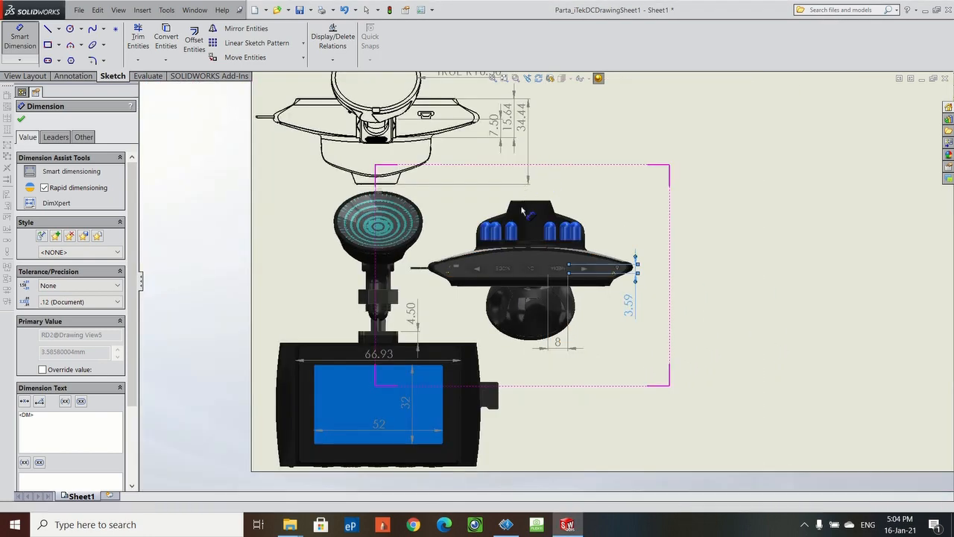
scroll(551, 213, down, 2)
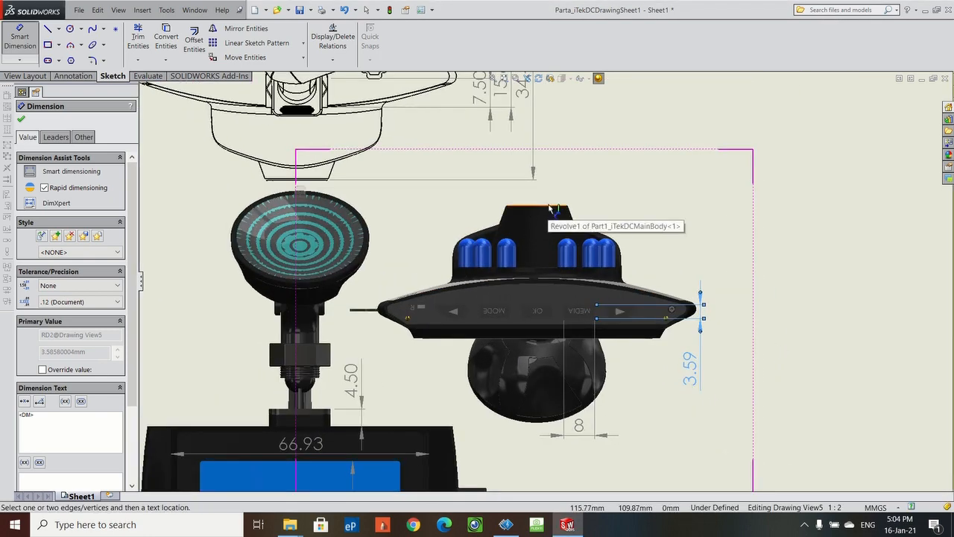
click(548, 211)
click(574, 196)
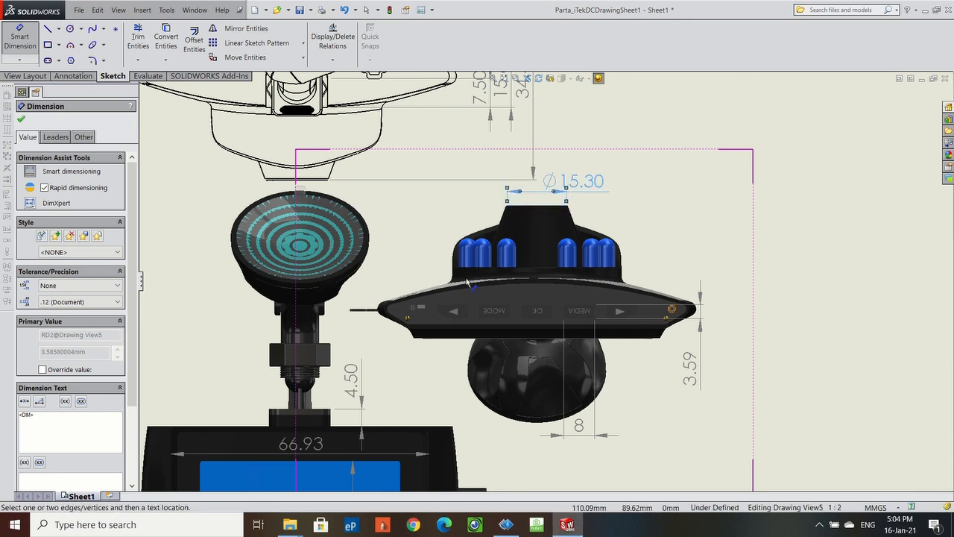
Dimension from the lens housing's base edge to a blue LED's rounded tip, positioning the text beside and above the LEDs.
click(569, 270)
click(568, 245)
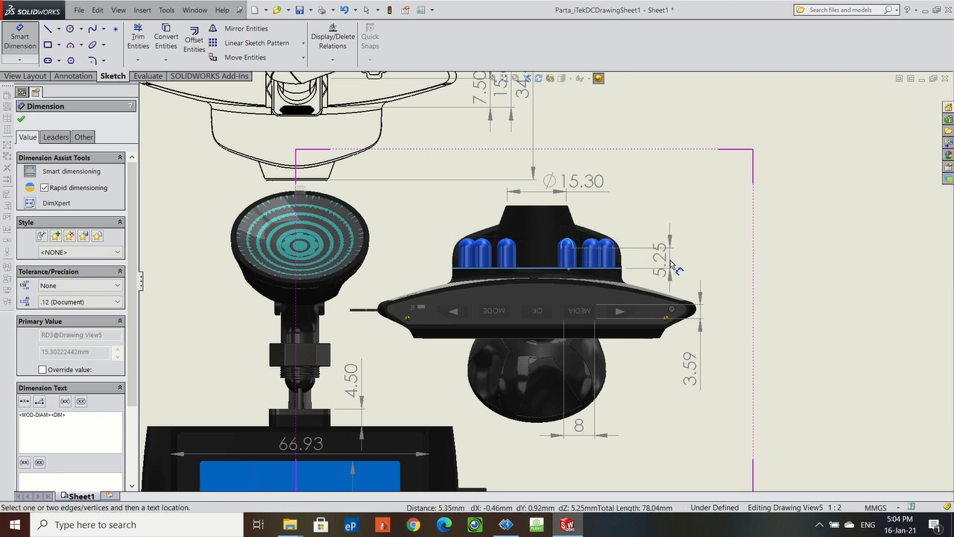
click(634, 257)
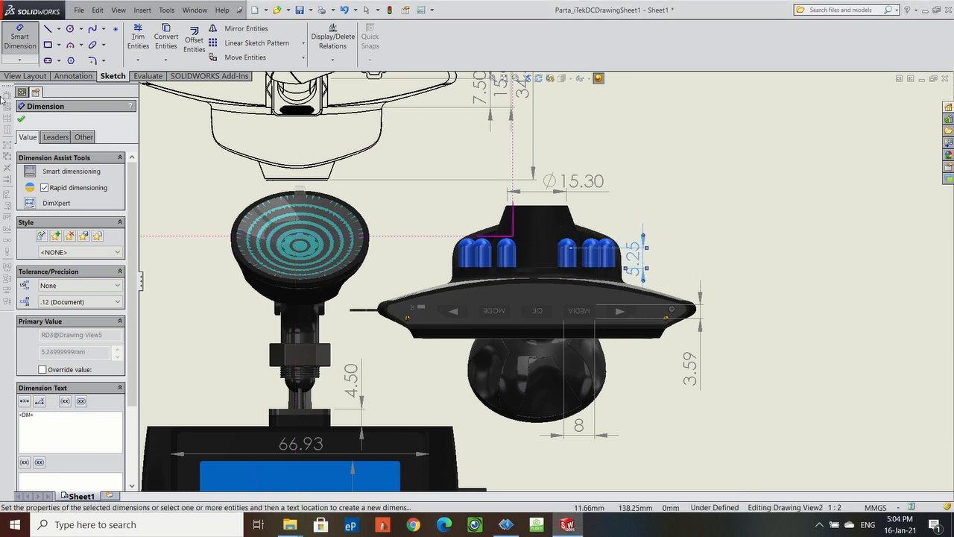
mouse_move(635, 259)
mouse_down()
mouse_move(639, 208)
mouse_move(641, 227)
mouse_up()
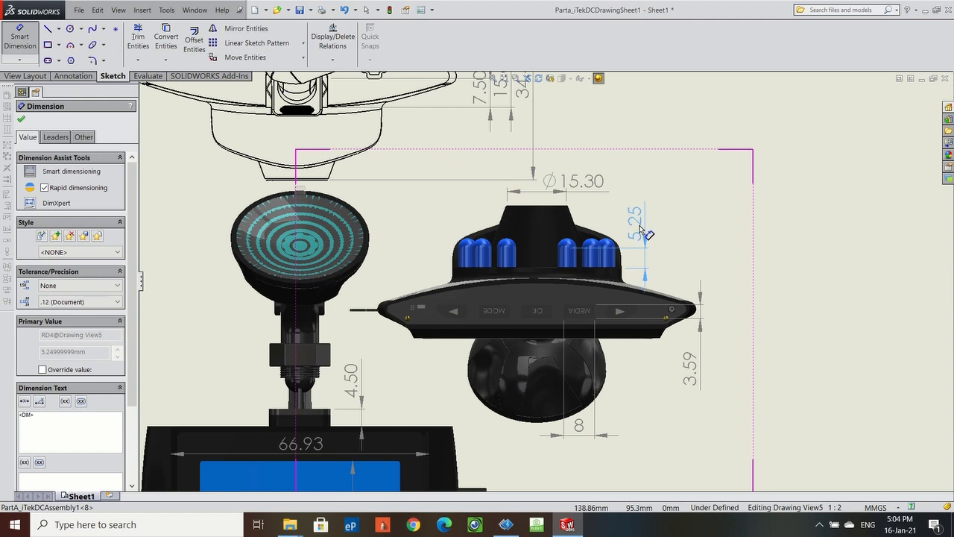
Save the drawing and deselect the bottom view's dimension.
click(304, 11)
scroll(548, 201, up, 9)
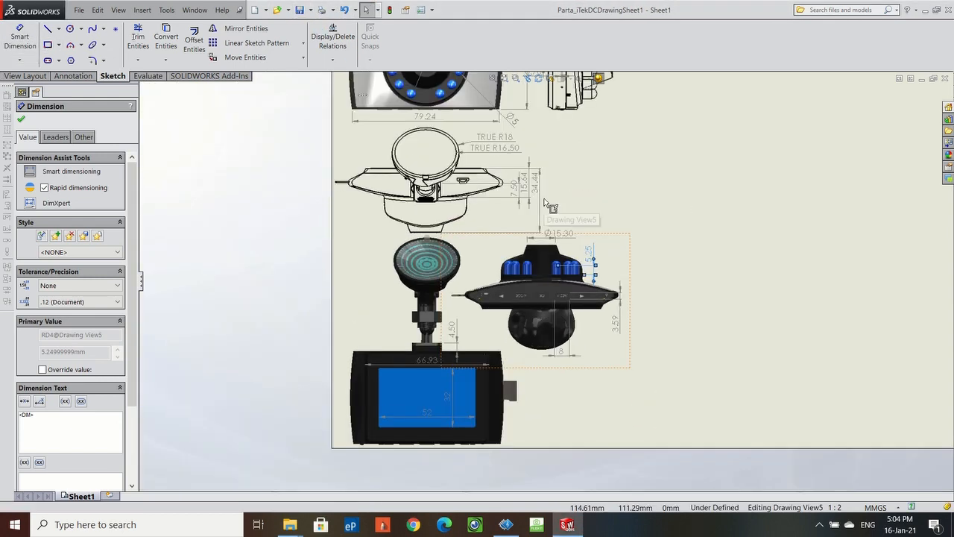
click(598, 207)
scroll(670, 201, down, 3)
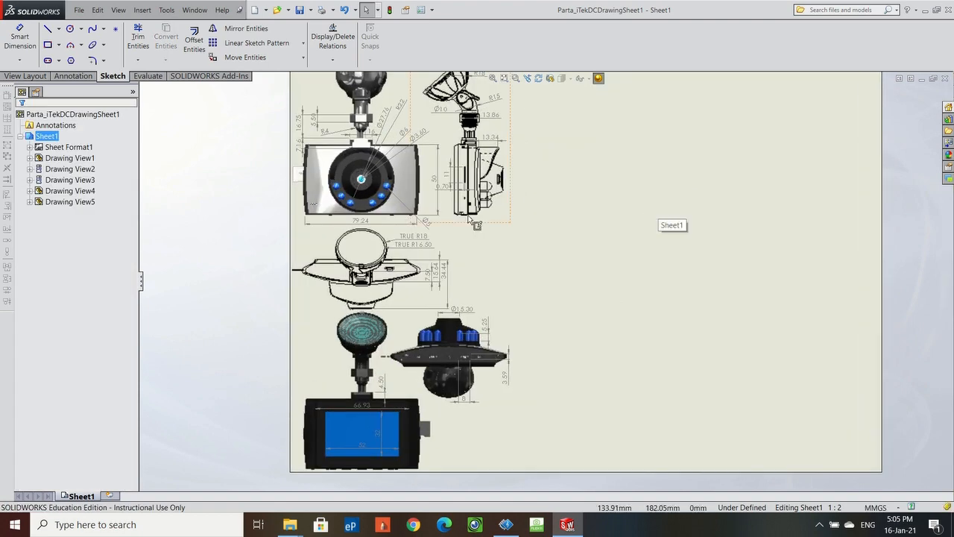
Create a section view with a vertical cutting line through the side view's body, keep auto hatching, and place it beside the side view.
scroll(671, 205, up, 4)
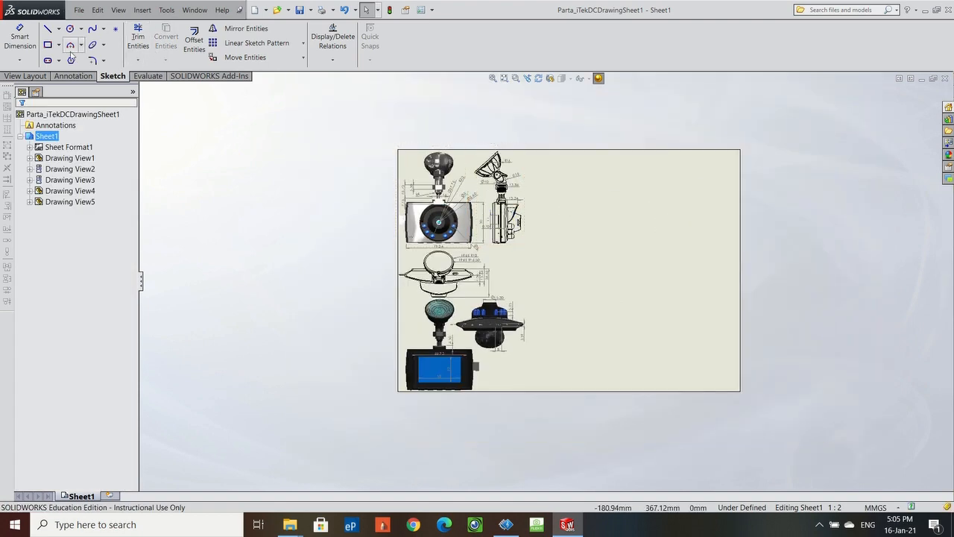
click(26, 76)
click(134, 43)
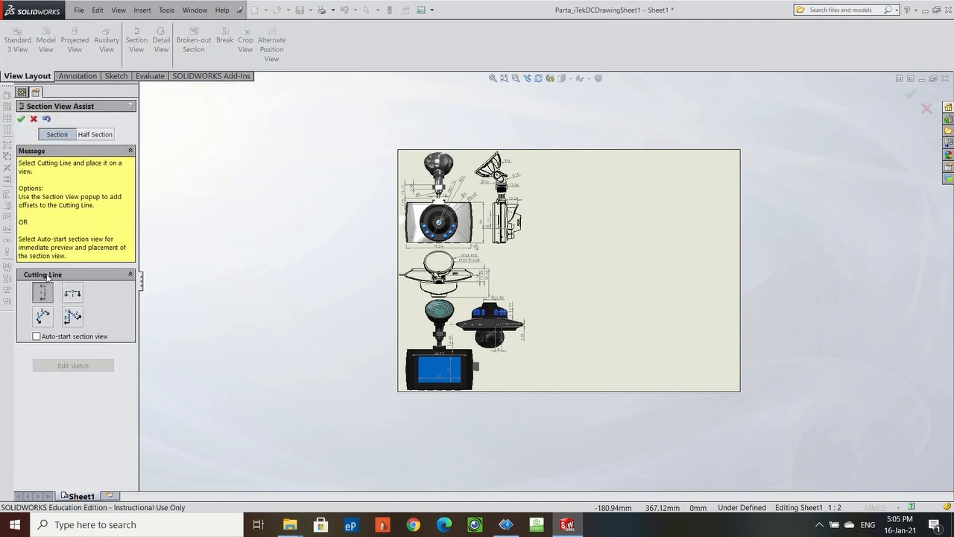
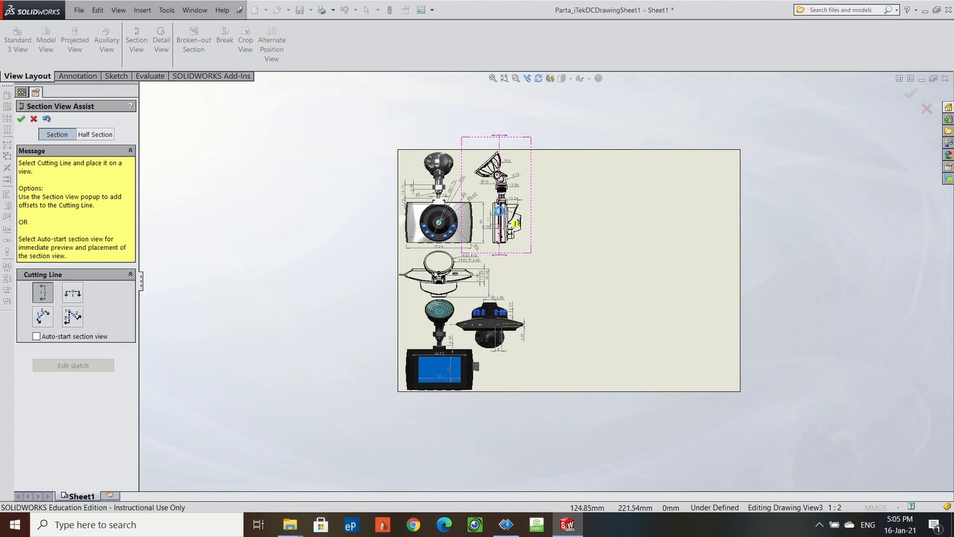
click(499, 209)
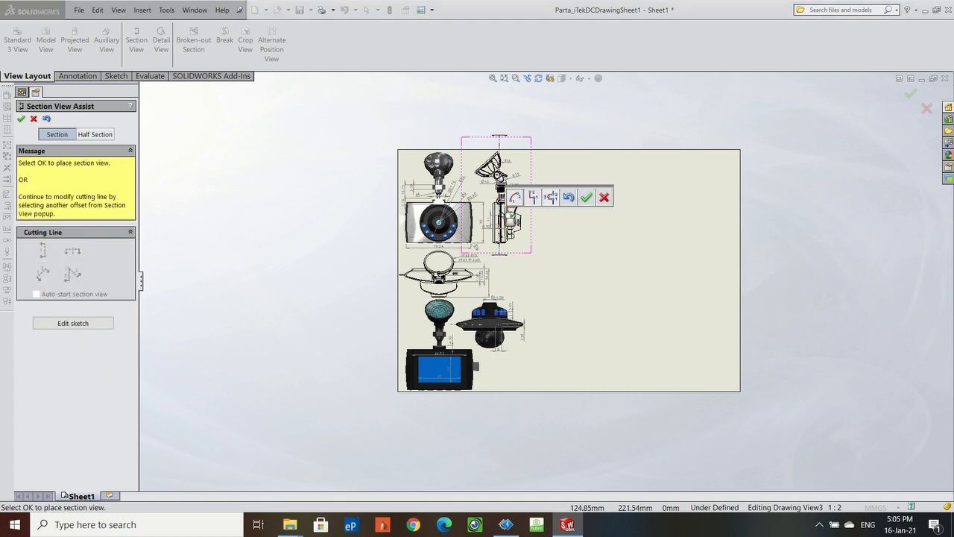
click(568, 198)
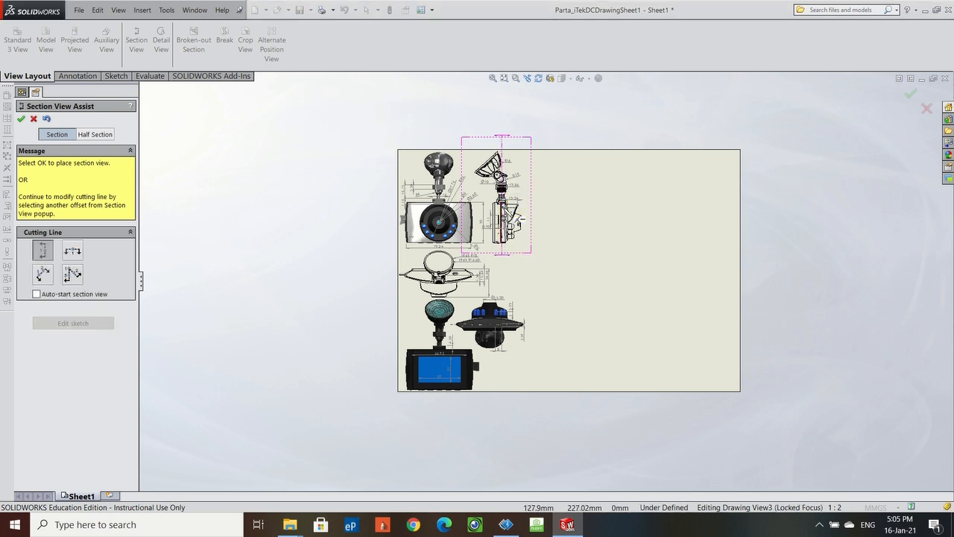
click(521, 217)
click(590, 192)
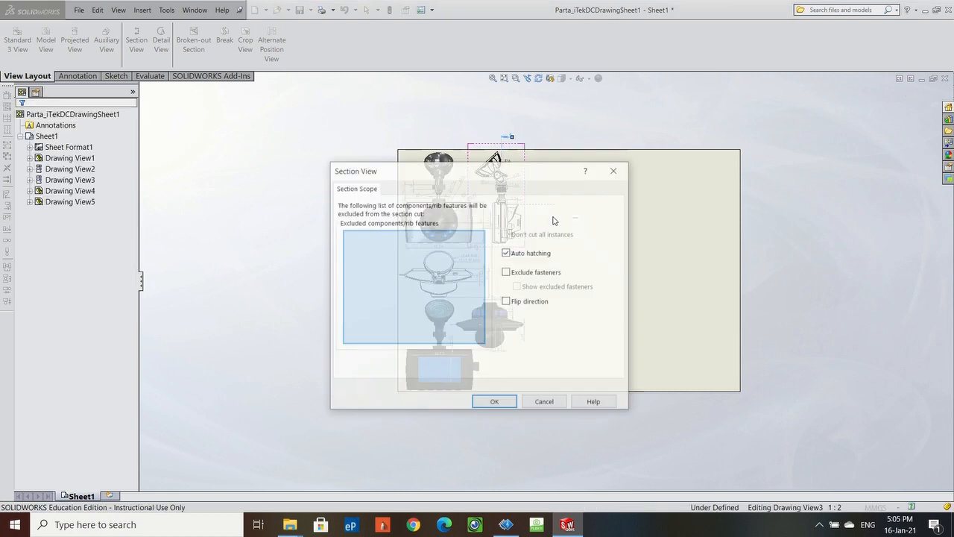
click(500, 403)
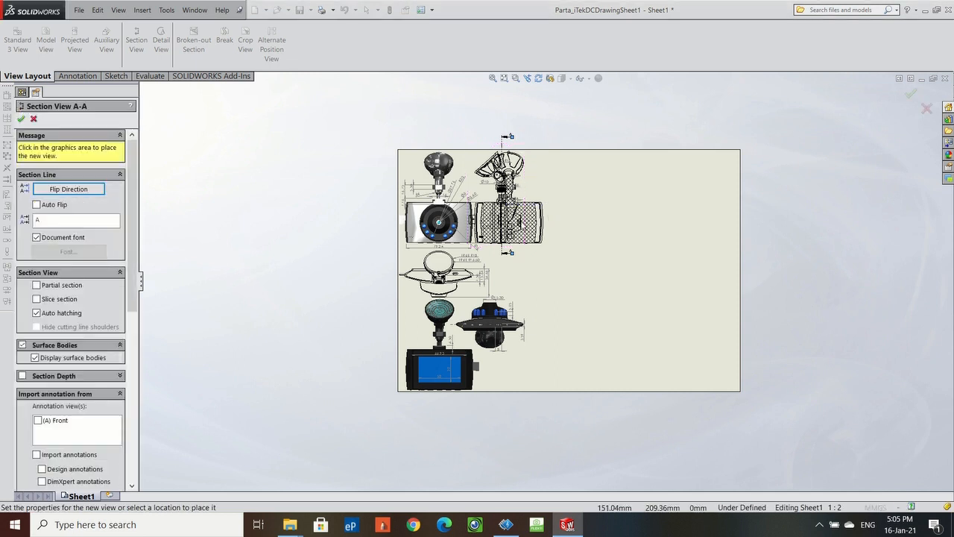
click(560, 221)
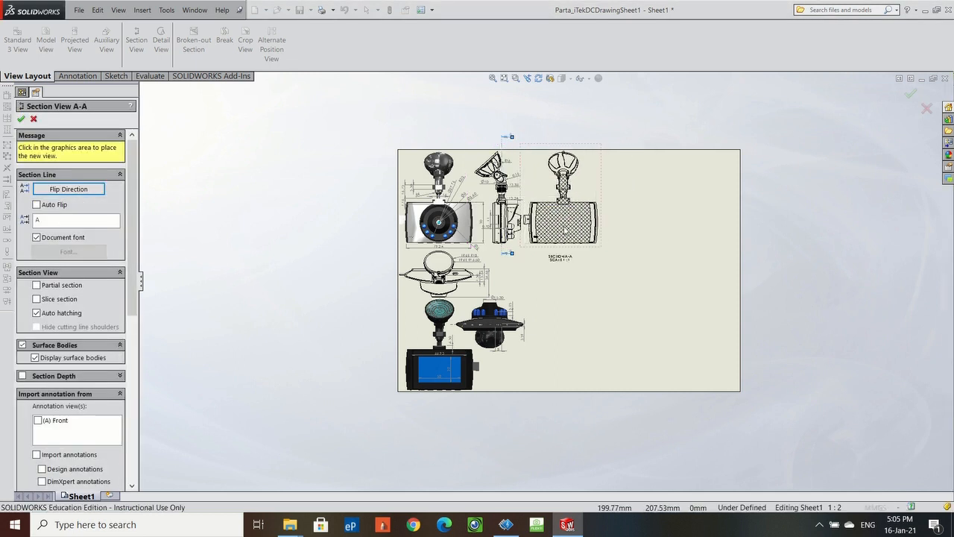
Break the section view's alignment with the side view and move it down beside the bottom view.
right_click(603, 179)
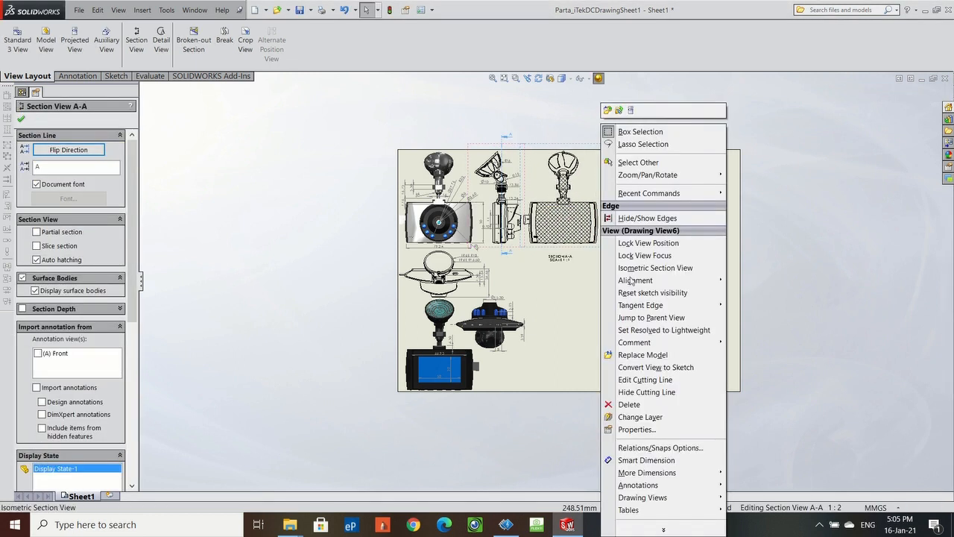
mouse_move(655, 284)
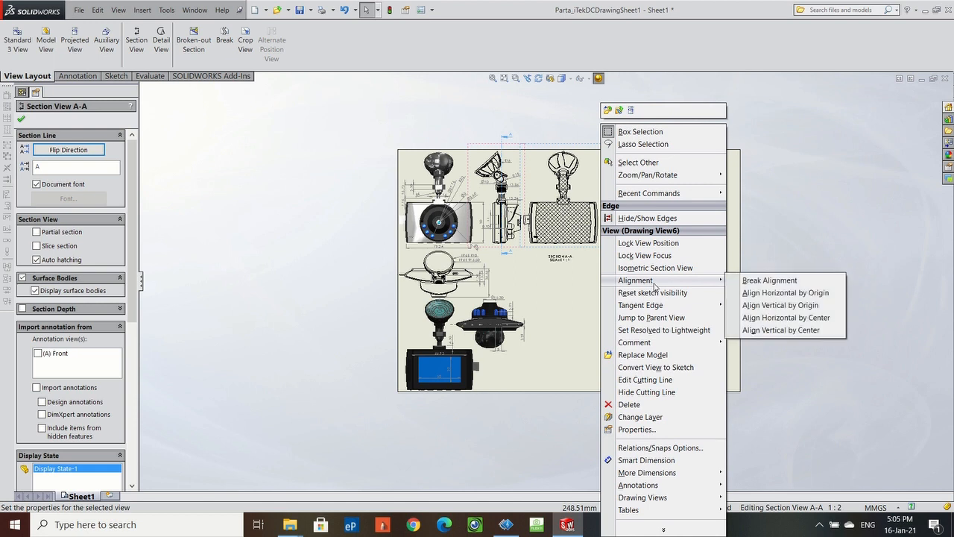
click(763, 290)
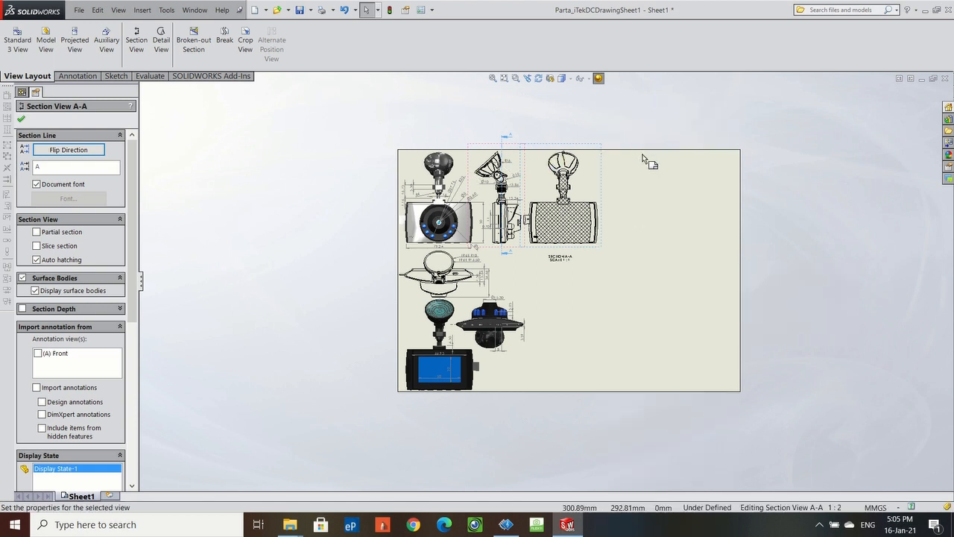
drag(604, 196, 599, 270)
Set section view A-A to a user-defined custom scale of 1:1.5.
scroll(60, 313, down, 5)
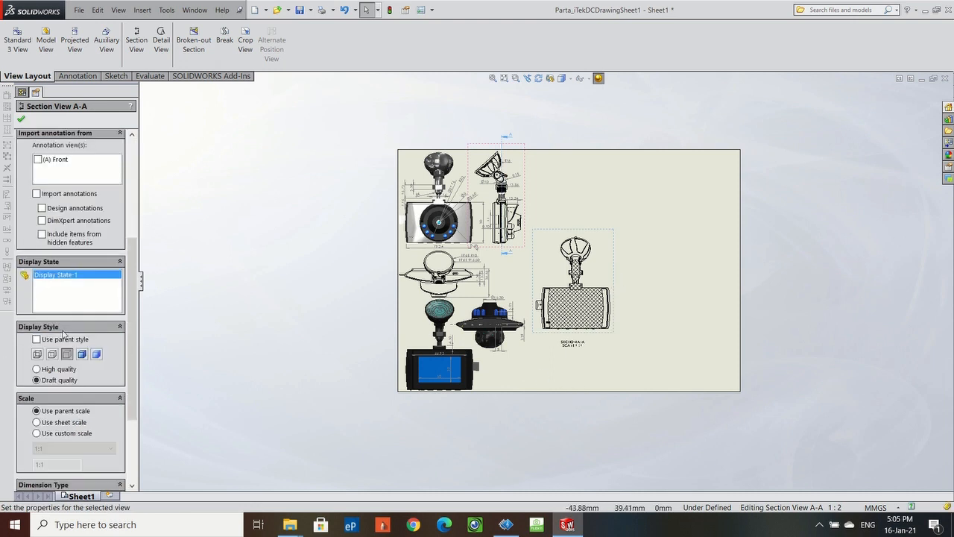
click(35, 435)
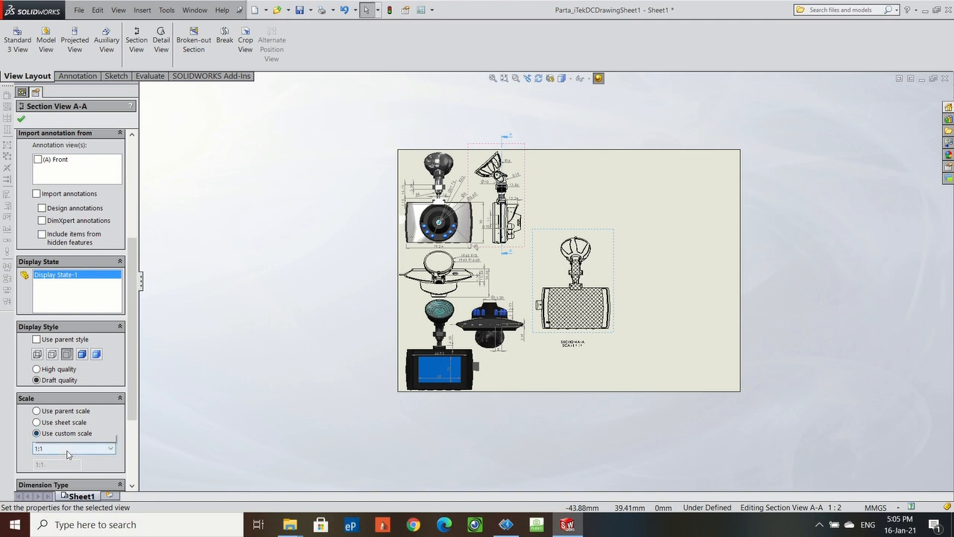
click(69, 448)
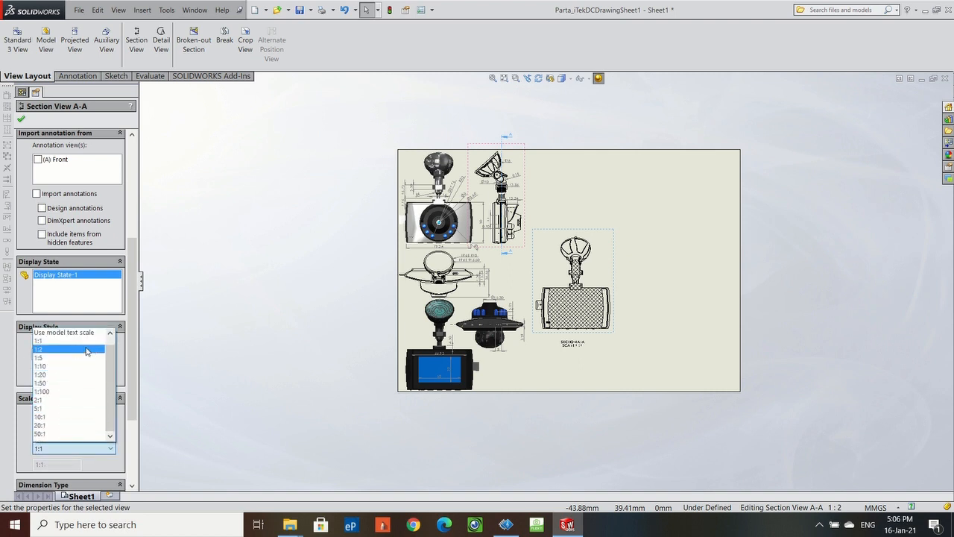
scroll(61, 342, up, 1)
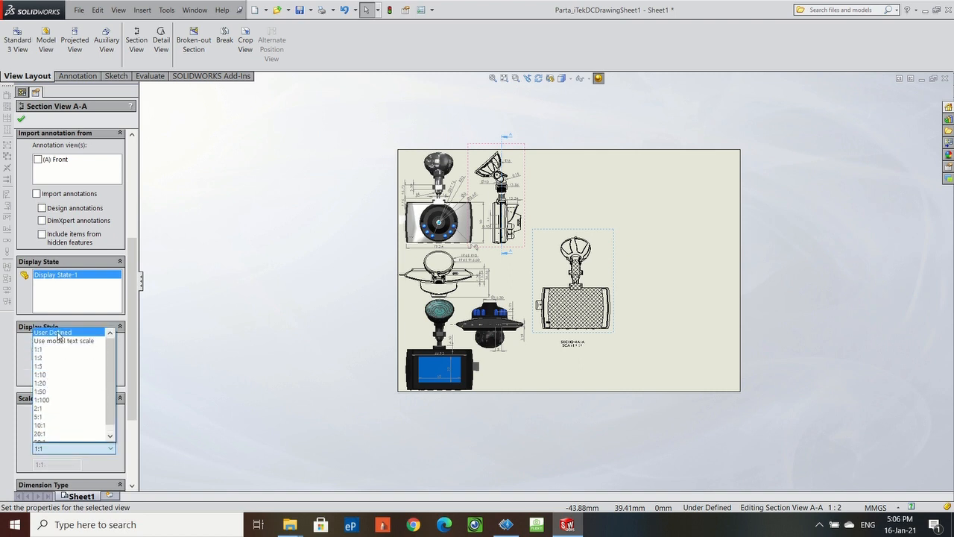
click(59, 333)
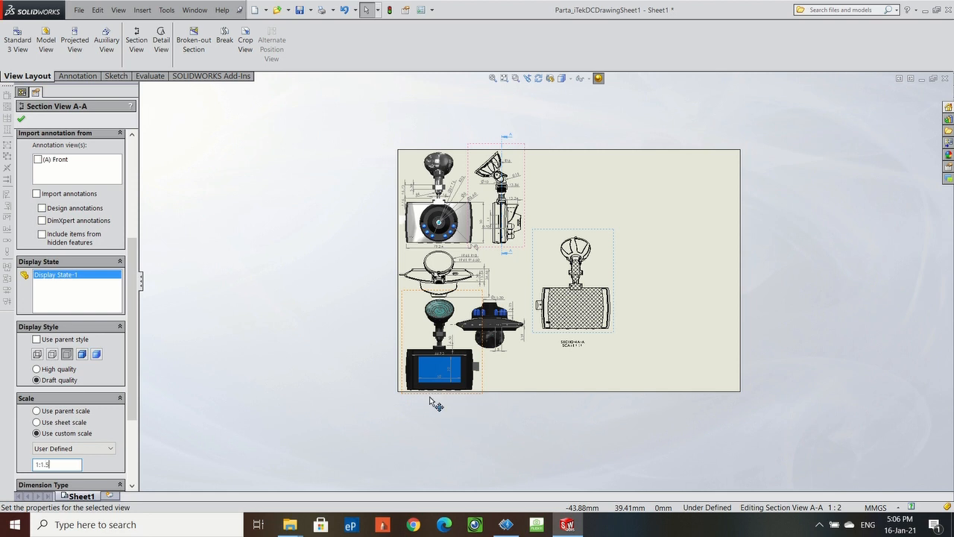
key(Return)
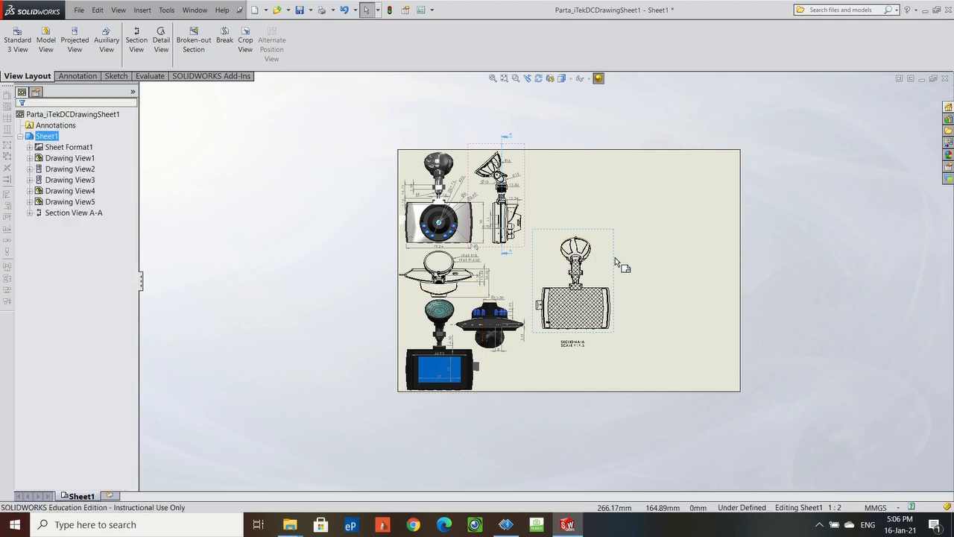
Move section view A-A just below the side view and shift the bottom view's Ø15.30 dimension text clear of it, beyond the extension lines.
drag(604, 277, 546, 254)
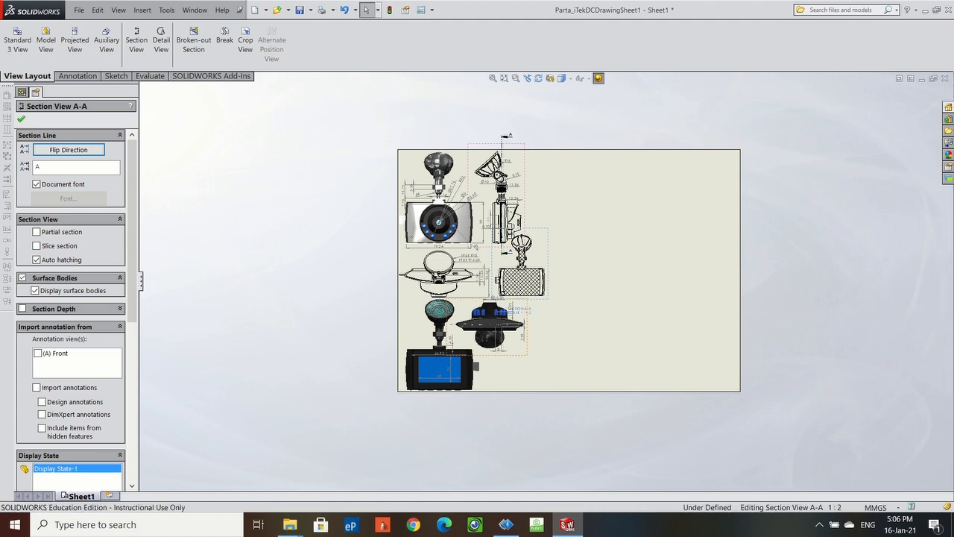
click(519, 310)
scroll(556, 327, down, 6)
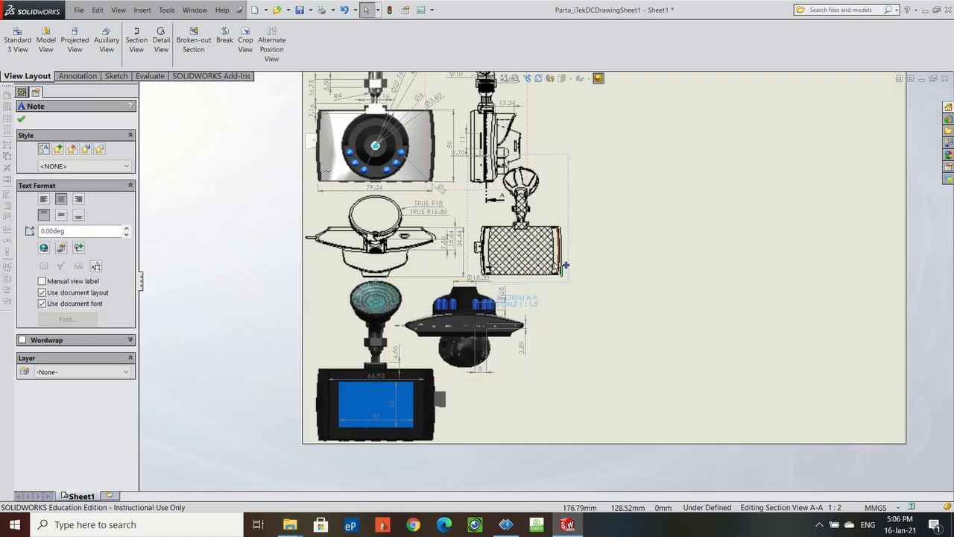
scroll(556, 160, up, 2)
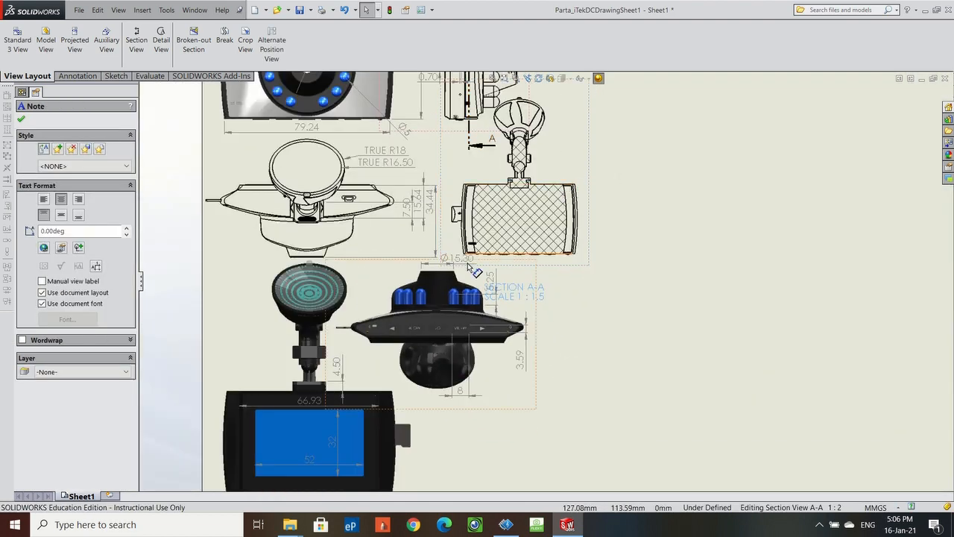
drag(393, 272, 392, 270)
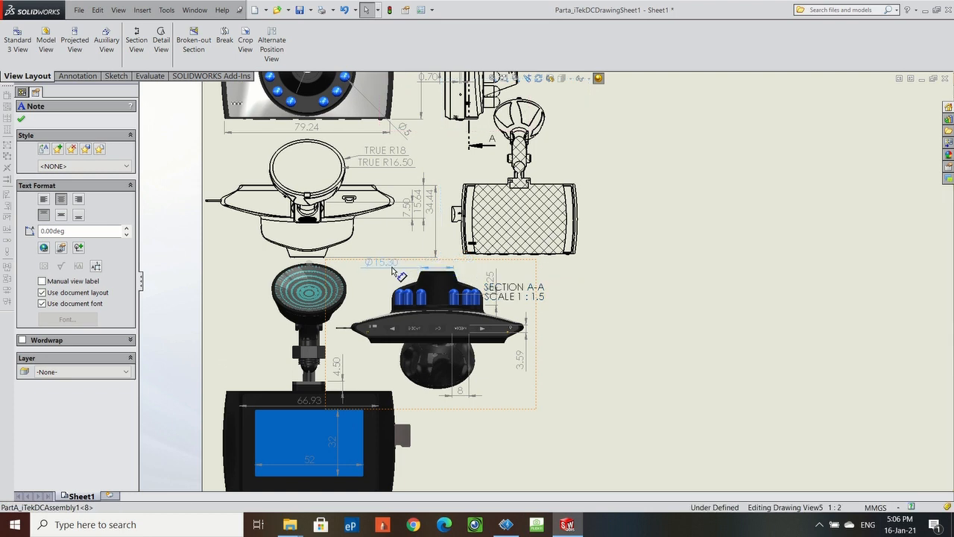
click(666, 256)
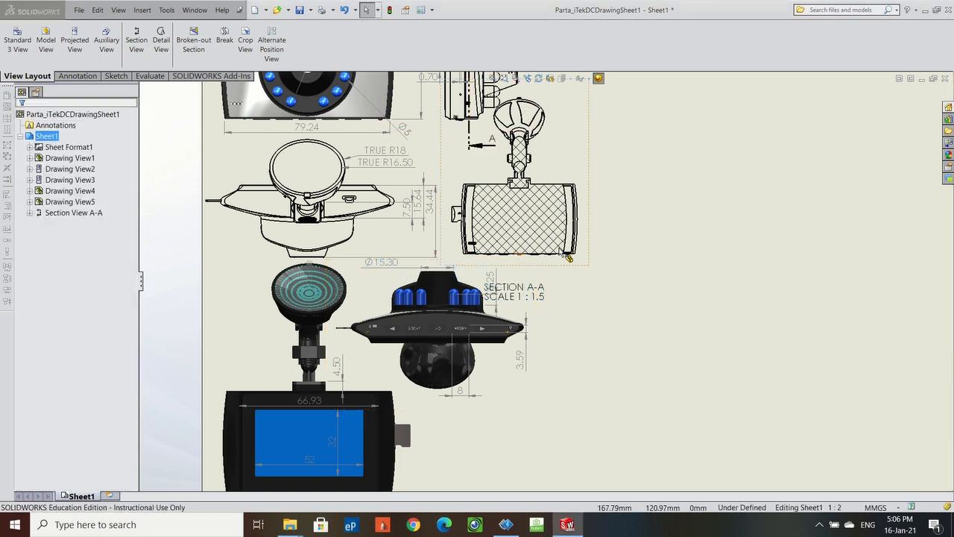
Place the section A-A label beside the section view's mount and shift the section view slightly down.
mouse_move(530, 297)
mouse_down()
mouse_move(612, 168)
mouse_move(477, 173)
mouse_move(488, 173)
mouse_up()
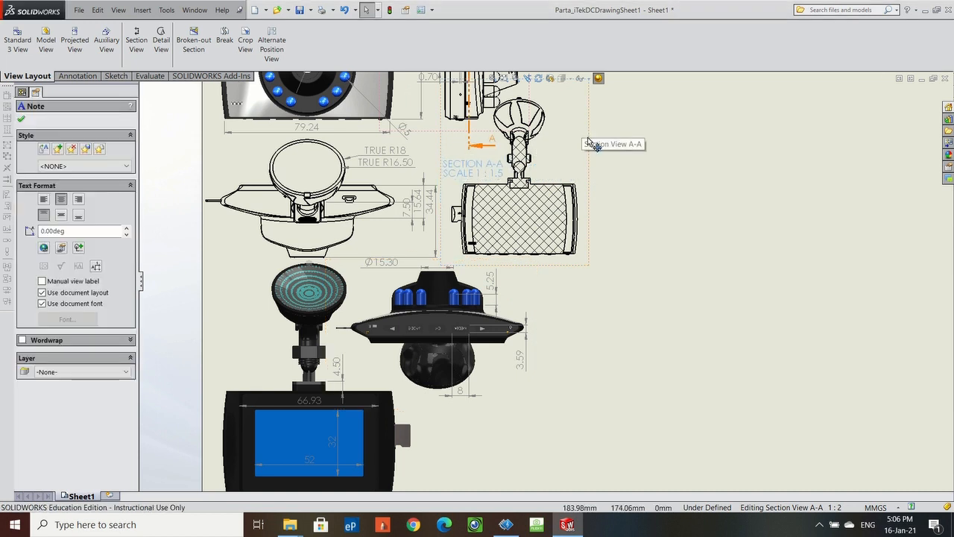
drag(591, 167, 591, 176)
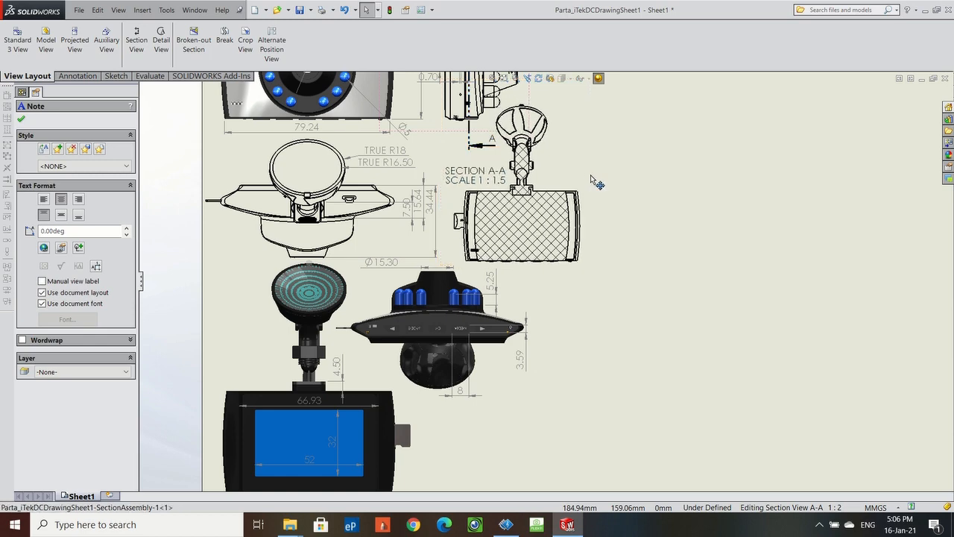
click(635, 260)
key(f)
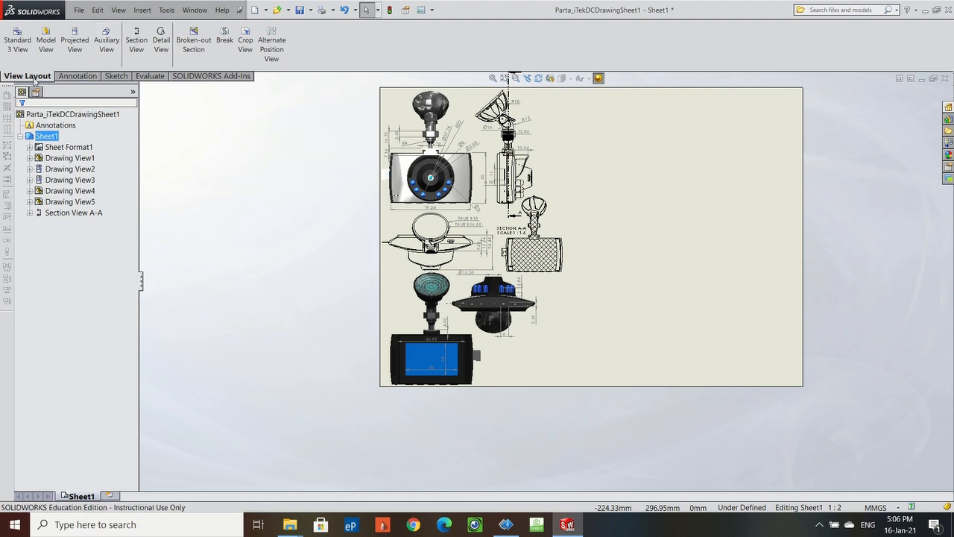
Insert a front model view of PartA_iTekDCAssembly1 in the sheet's empty area and project an isometric view diagonally from it.
click(74, 76)
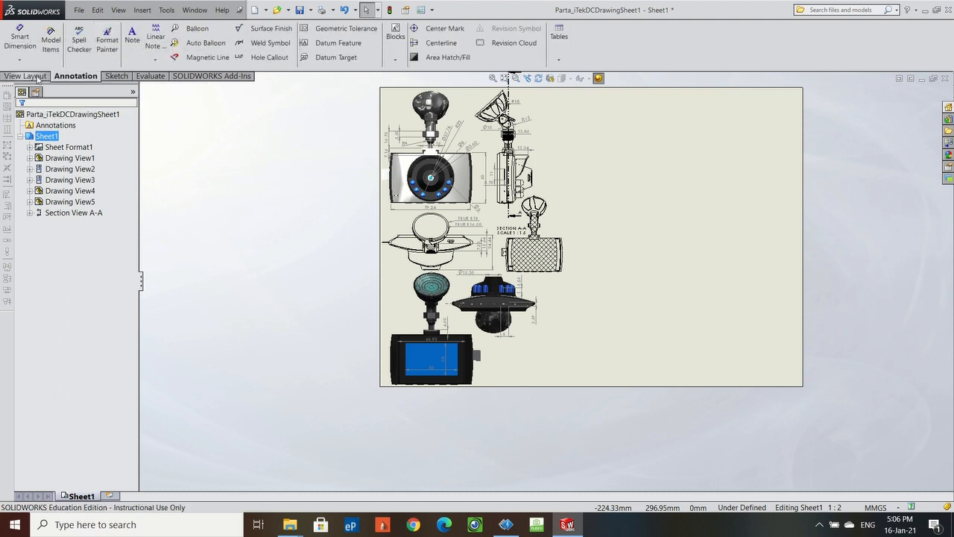
click(37, 78)
click(45, 39)
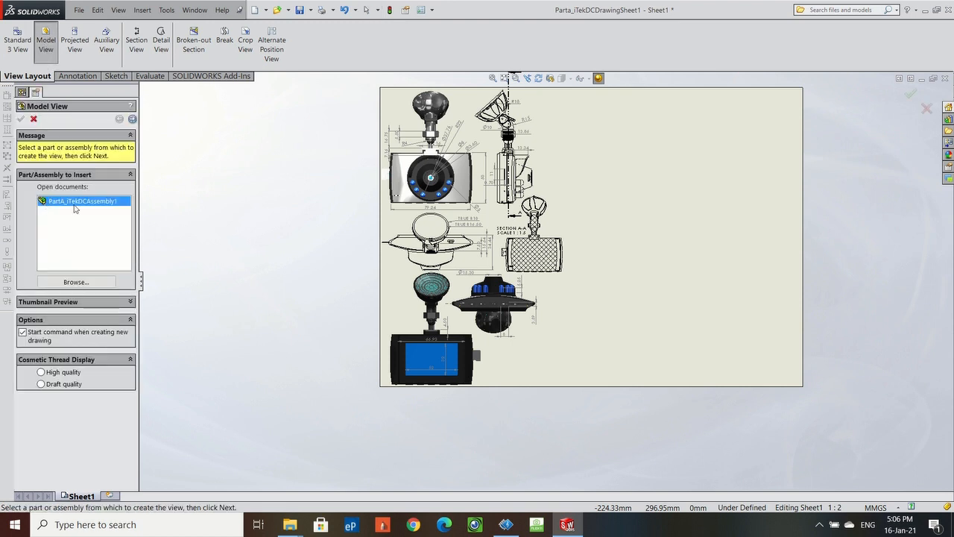
double_click(74, 209)
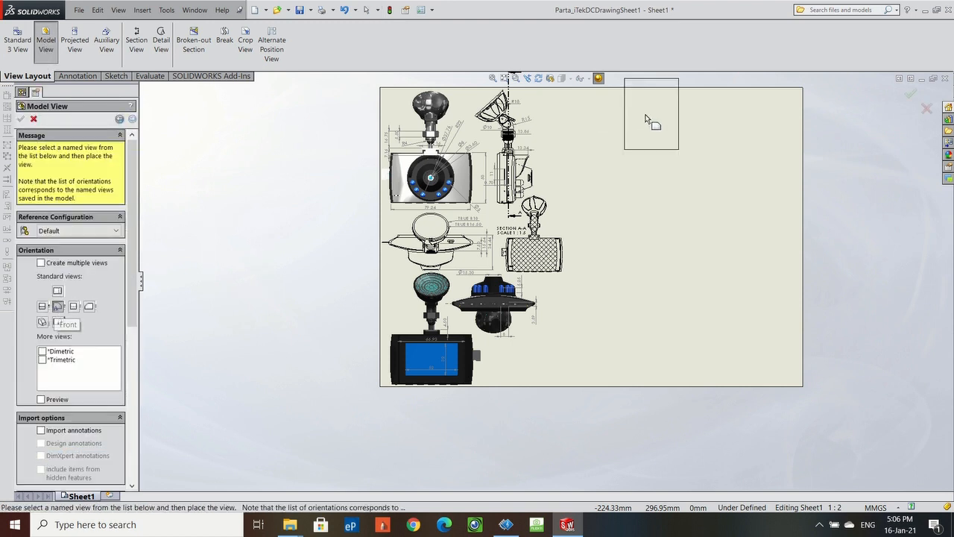
click(593, 143)
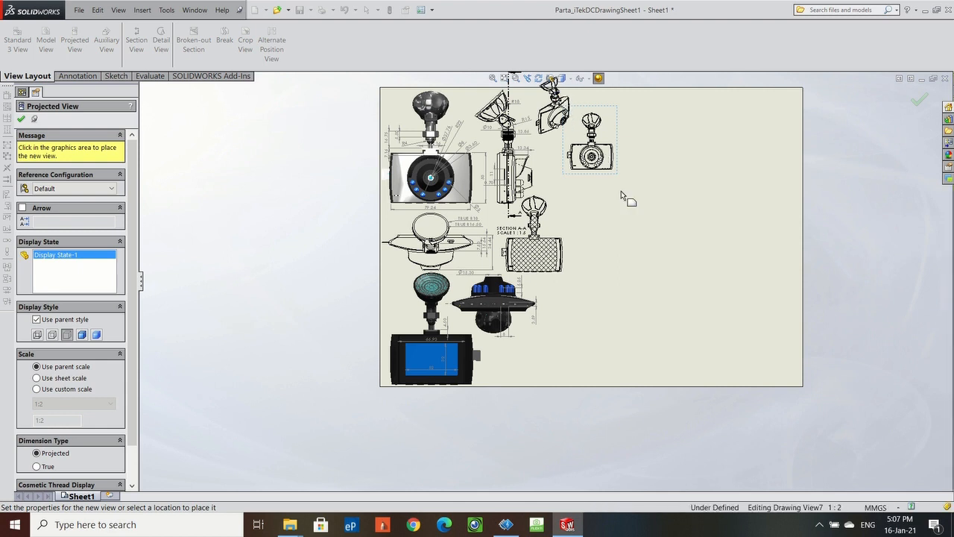
key(Escape)
Delete the newly placed front model view, leaving its projected isometric view on the sheet.
click(613, 143)
key(Delete)
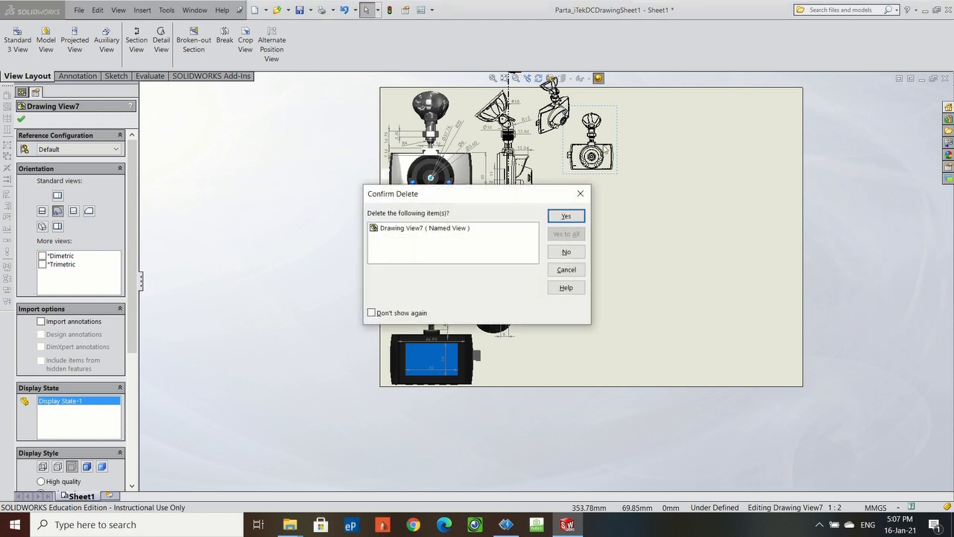
click(576, 217)
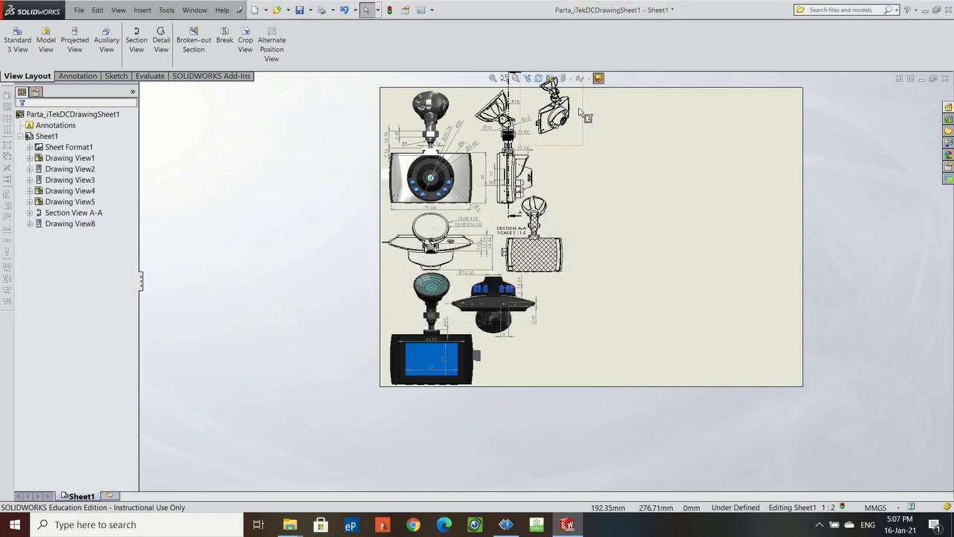
Move the isometric view below the section view, set its custom scale to 1:1 and nudge it within the sheet.
mouse_move(586, 124)
mouse_down()
mouse_move(603, 334)
mouse_move(593, 361)
mouse_move(573, 373)
mouse_move(591, 340)
mouse_move(583, 350)
mouse_up()
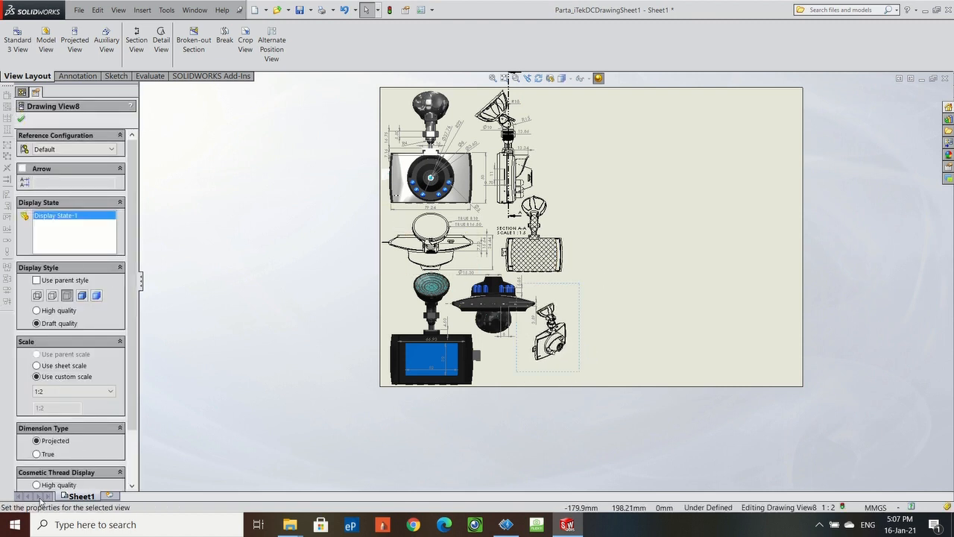
scroll(73, 398, up, 1)
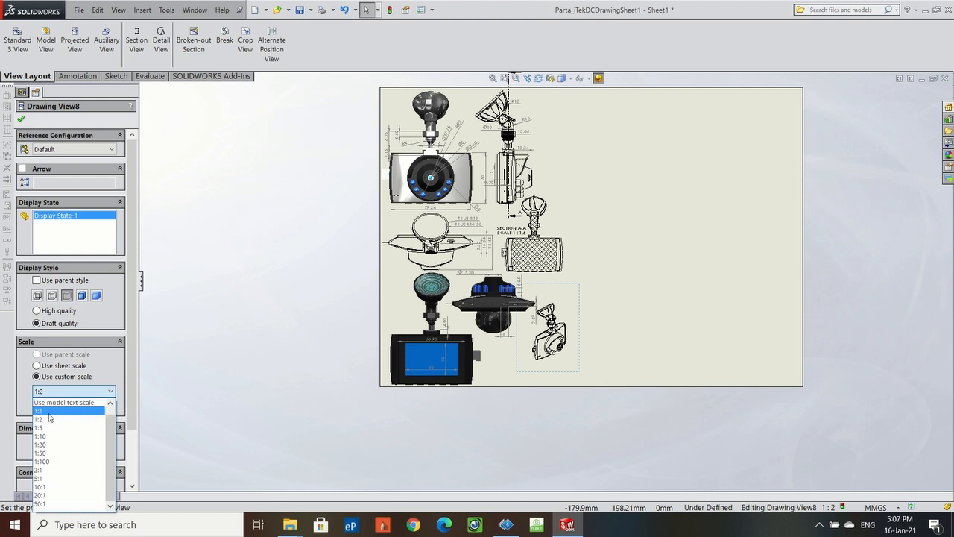
click(75, 402)
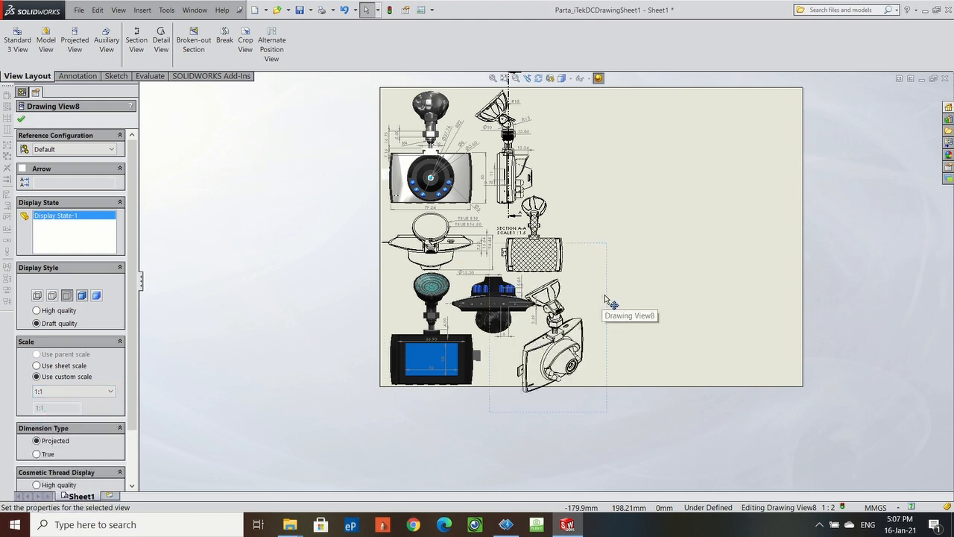
drag(609, 300, 610, 288)
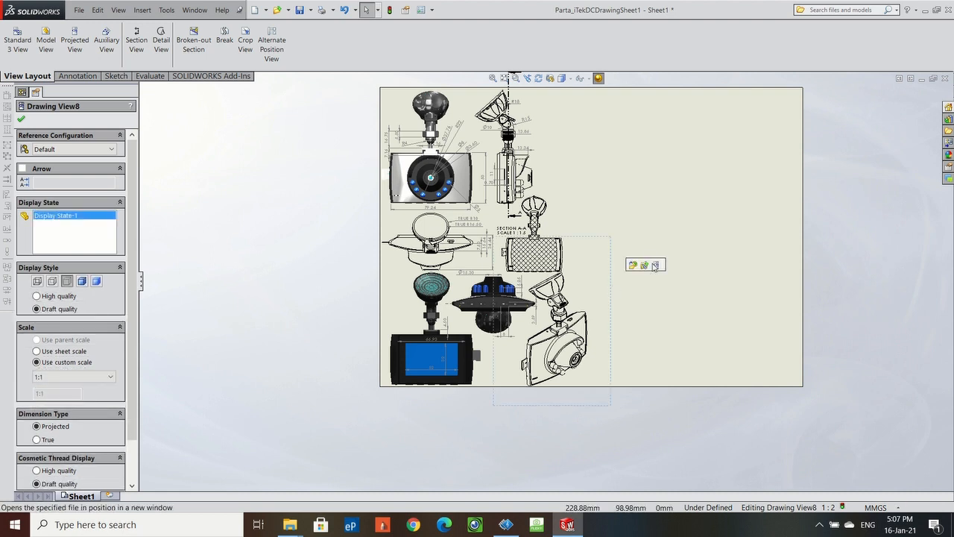
Change the isometric view's custom scale to a user-defined 1:1.25.
click(108, 378)
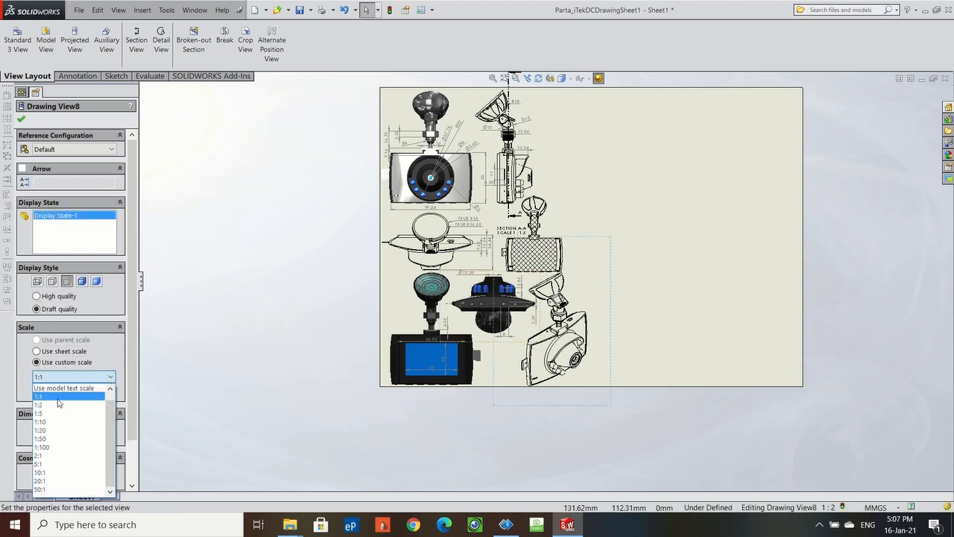
click(58, 389)
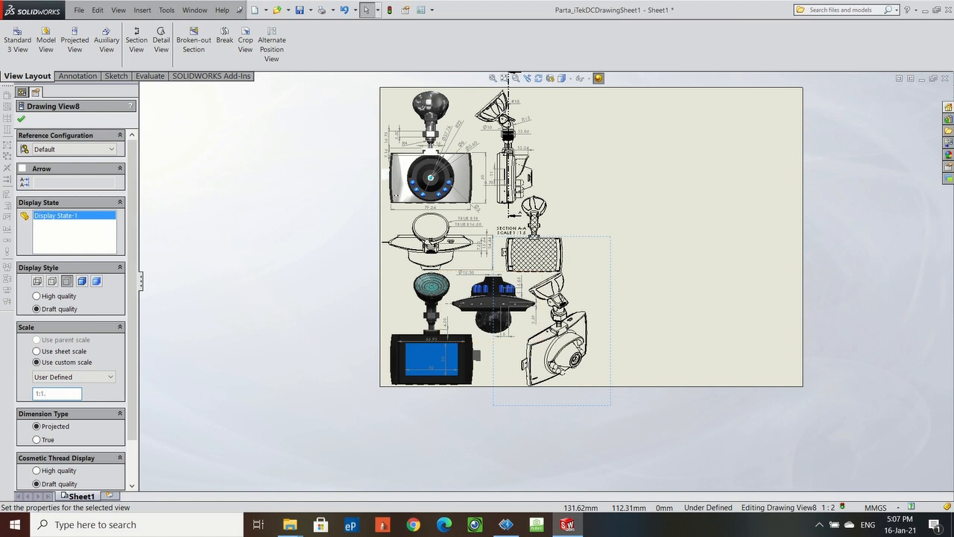
key(Return)
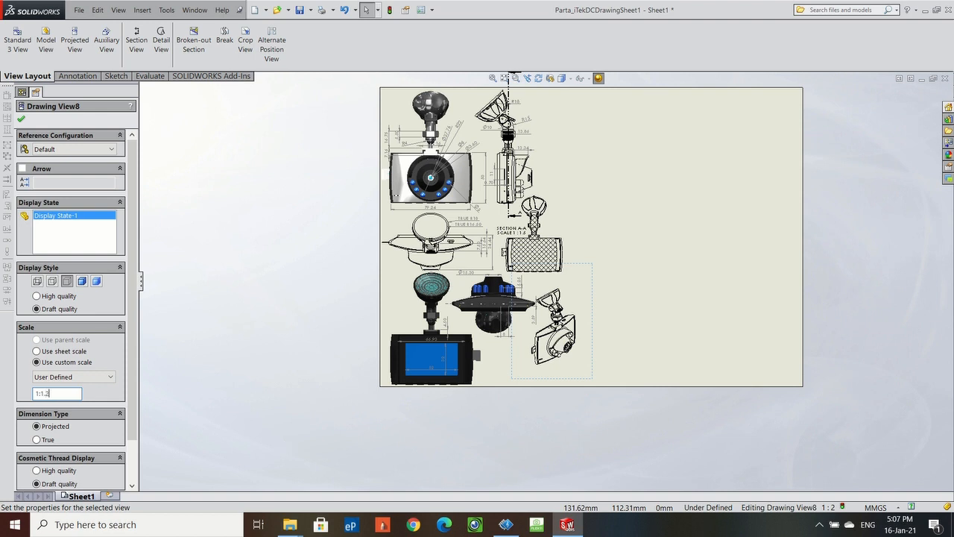
key(Return)
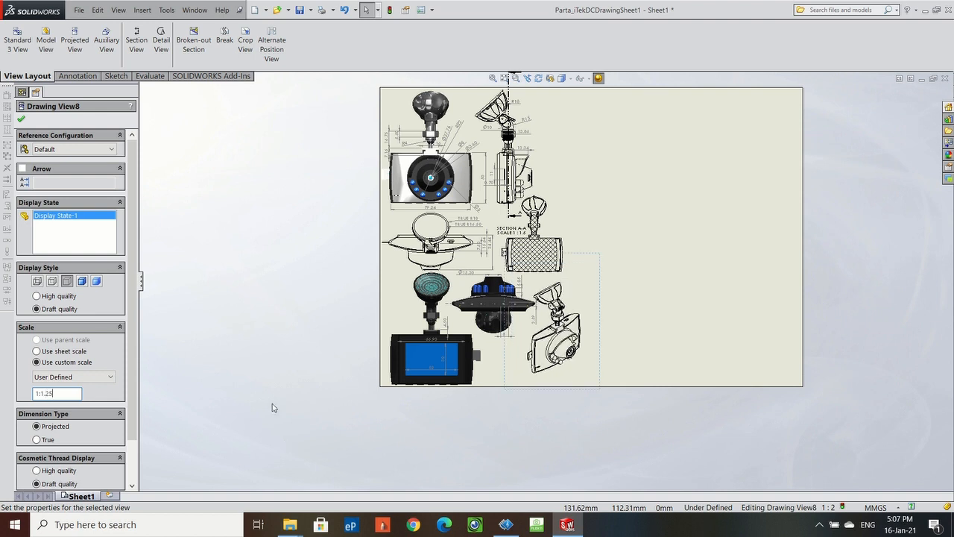
Shift the isometric view slightly down, clear of the section view, and apply the Shaded display style.
drag(599, 364, 603, 378)
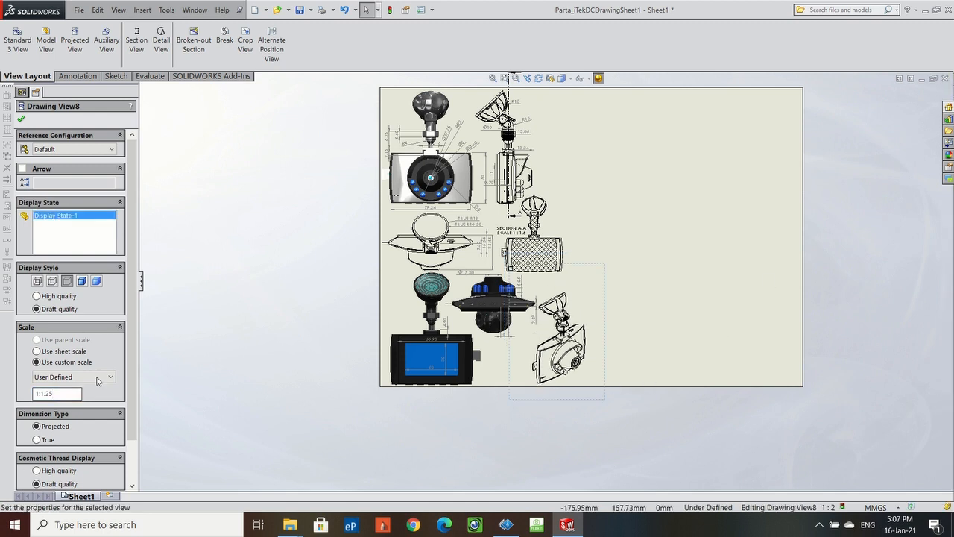
click(96, 282)
click(758, 345)
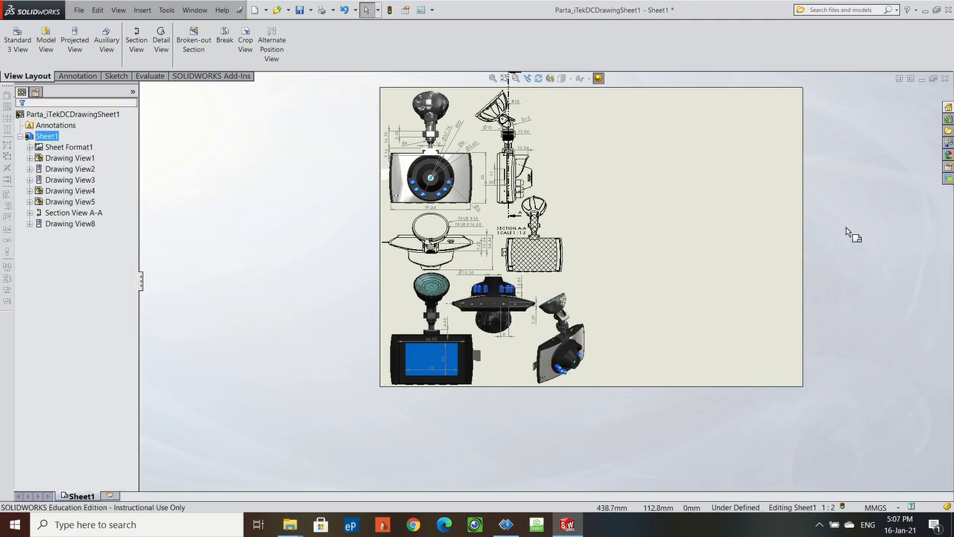
Insert a Dimetric model view of PartA_iTekDCAssembly1 beside the side view near the sheet's upper edge.
click(46, 44)
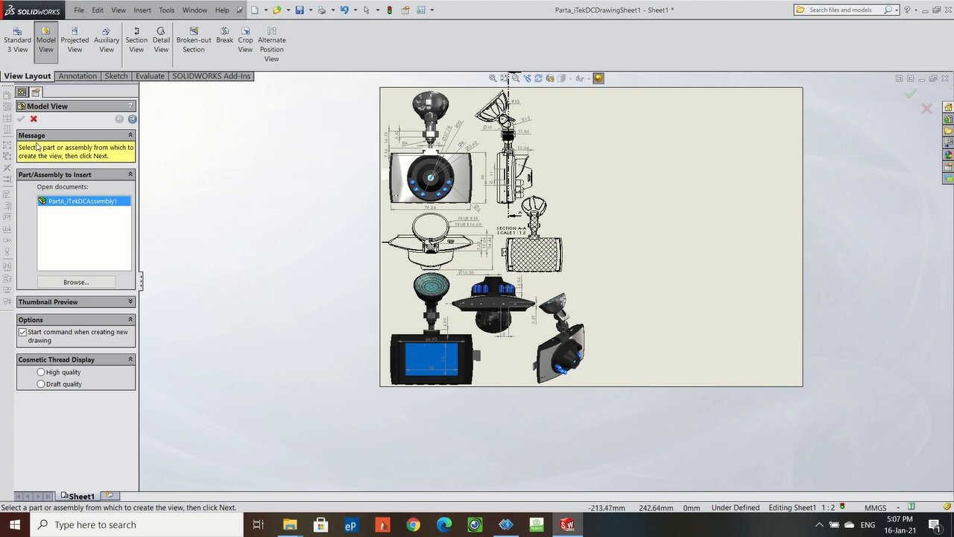
double_click(82, 200)
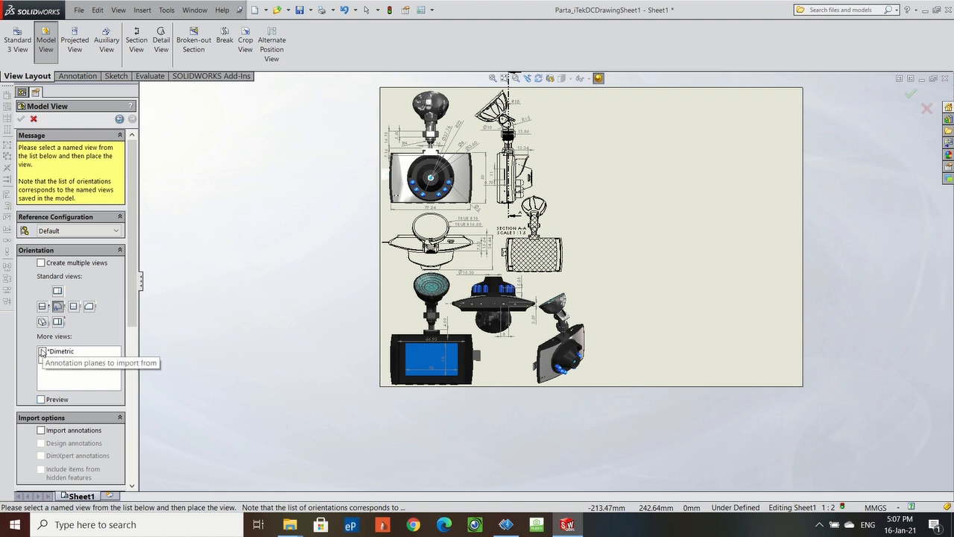
click(42, 323)
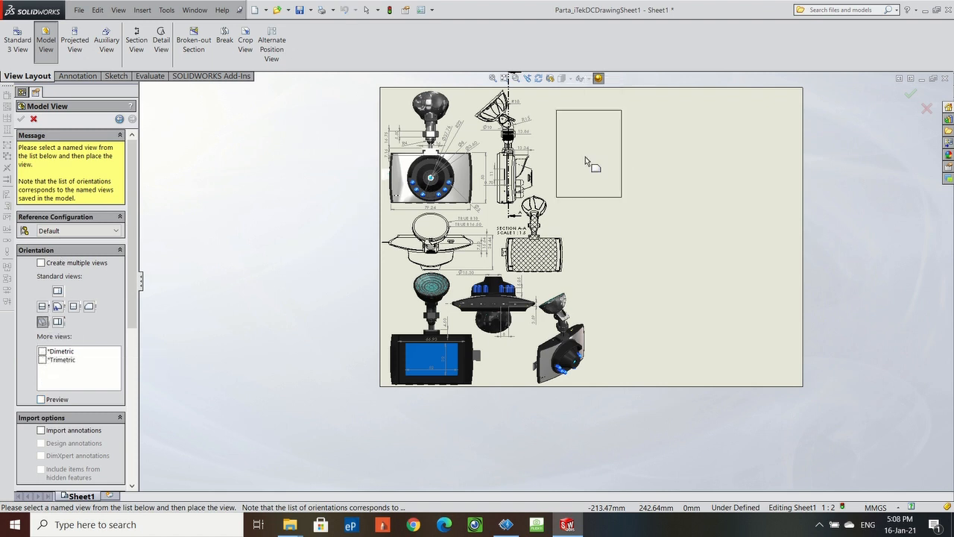
click(42, 351)
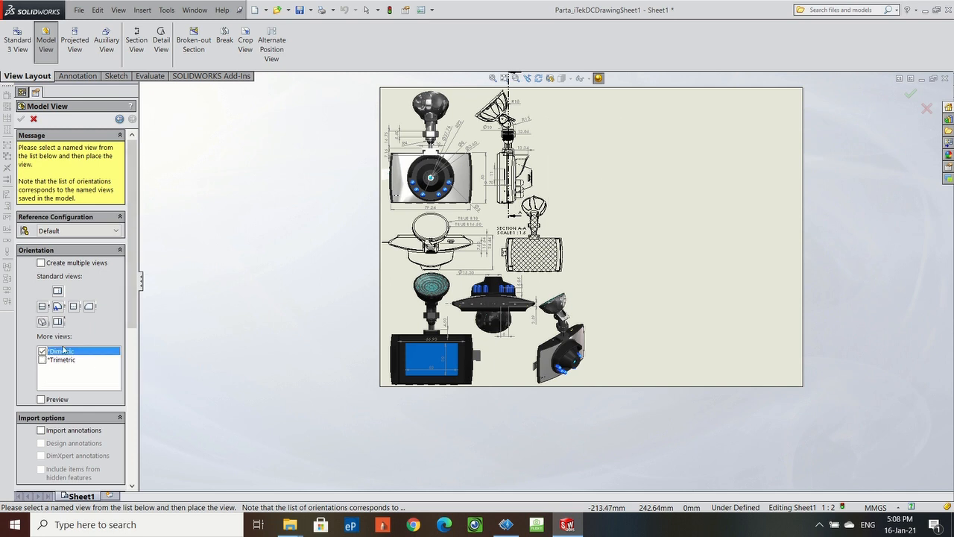
click(580, 133)
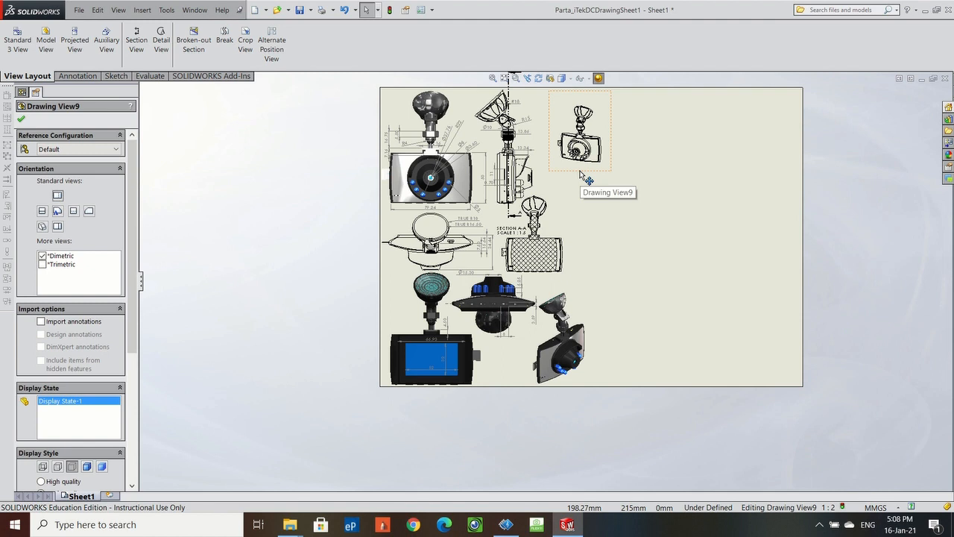
Change the orientation of the newly inserted dimetric view to Trimetric.
click(226, 307)
click(577, 170)
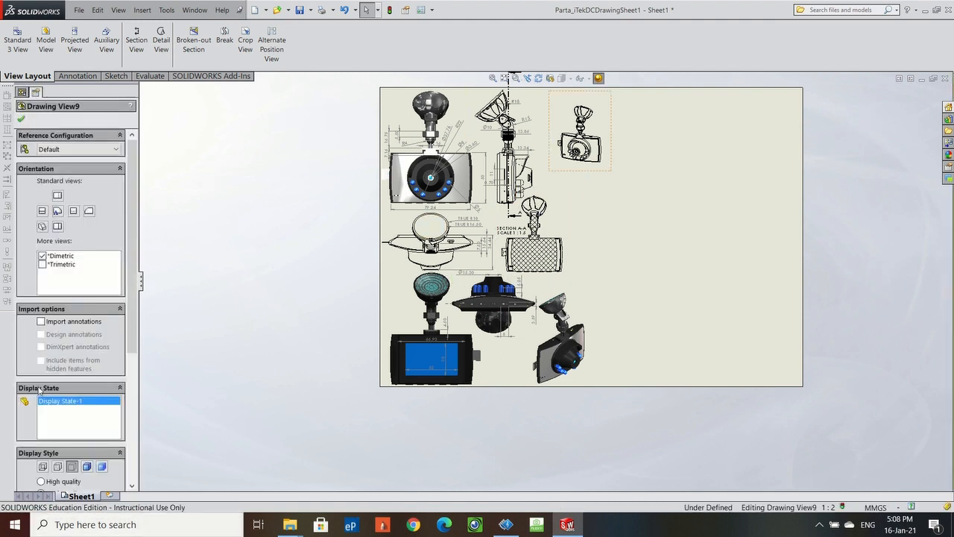
scroll(67, 406, down, 5)
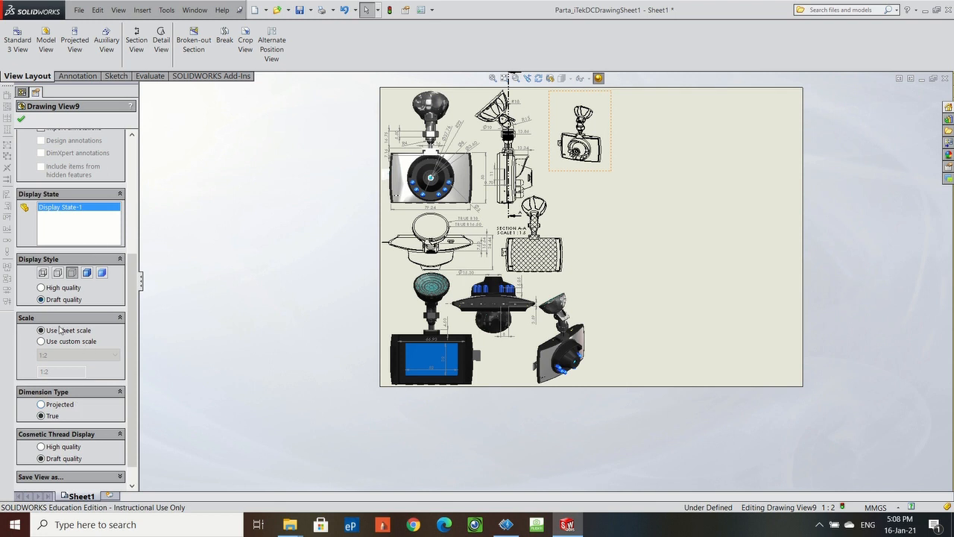
scroll(60, 328, up, 3)
click(42, 168)
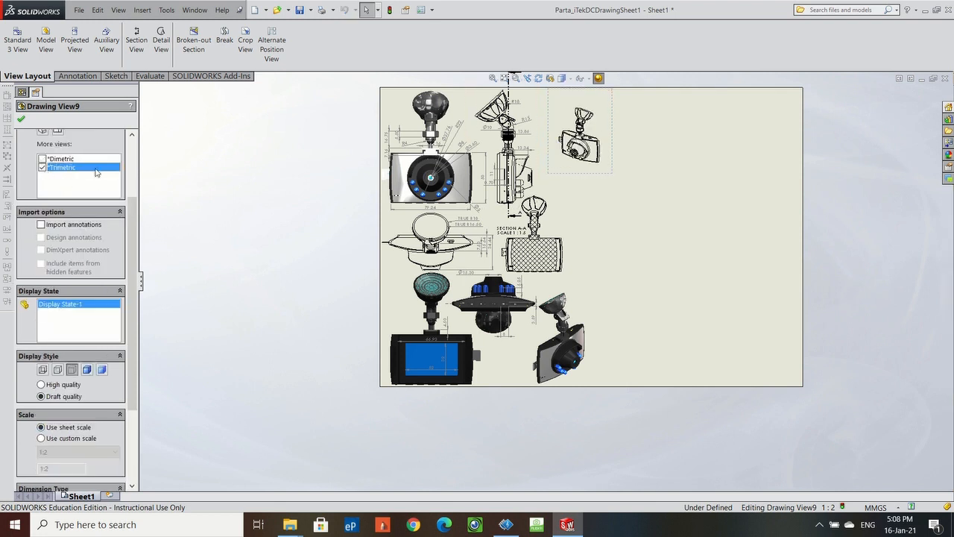
scroll(120, 194, up, 3)
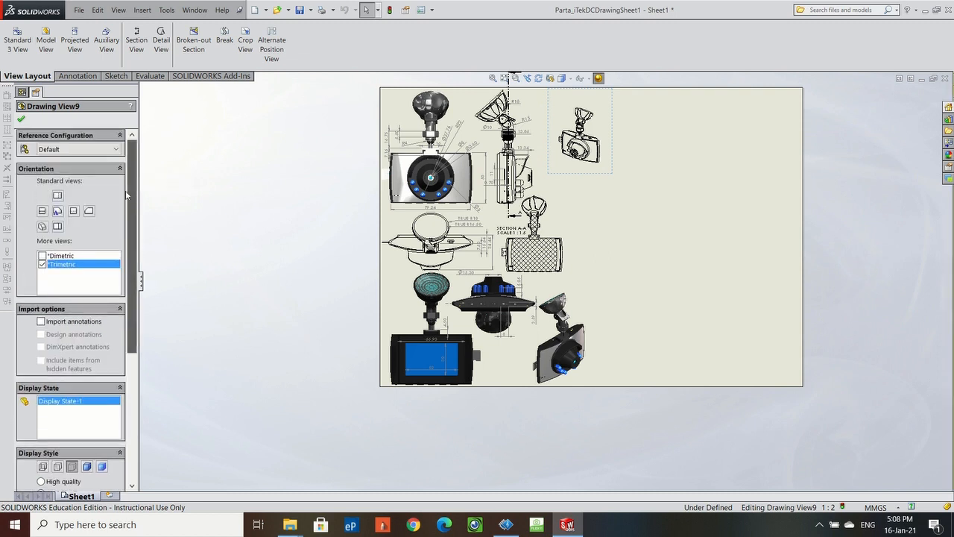
click(41, 227)
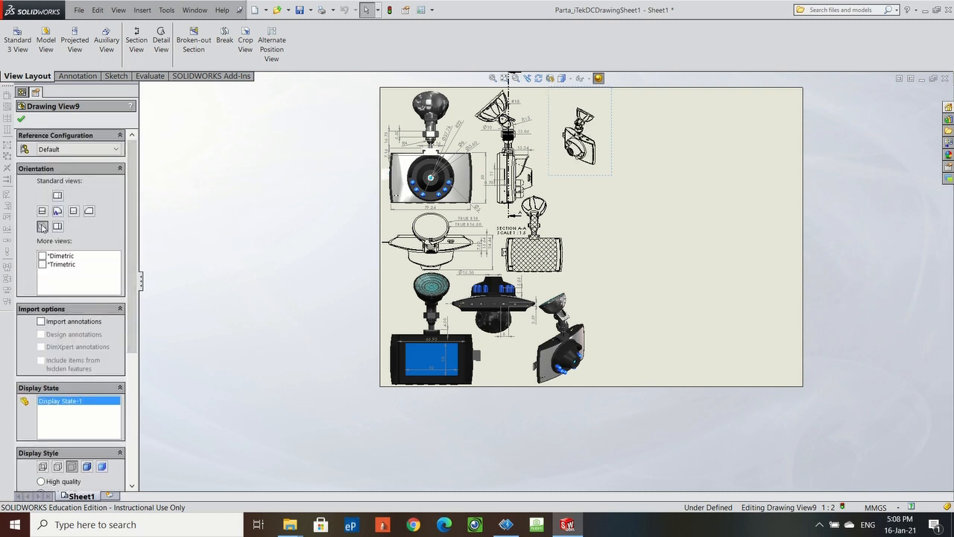
click(43, 264)
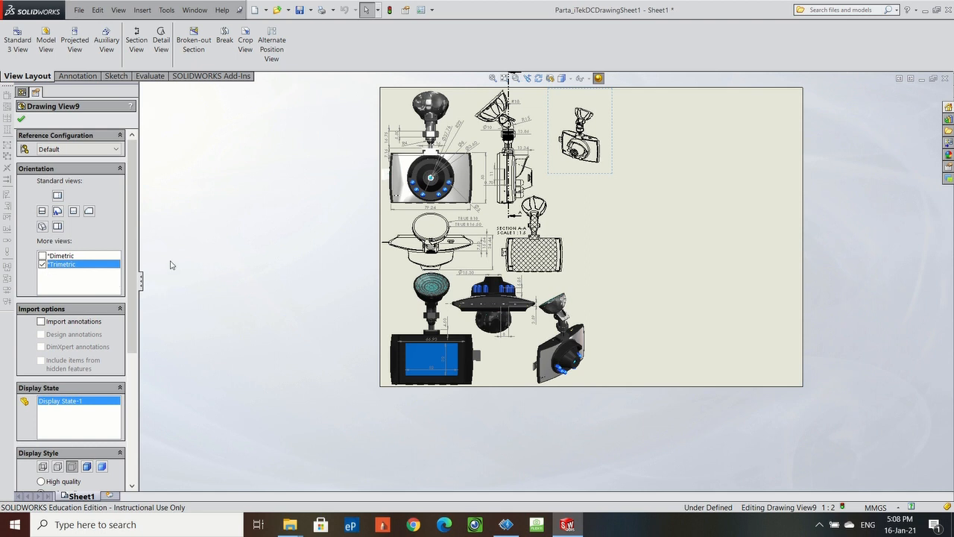
click(19, 121)
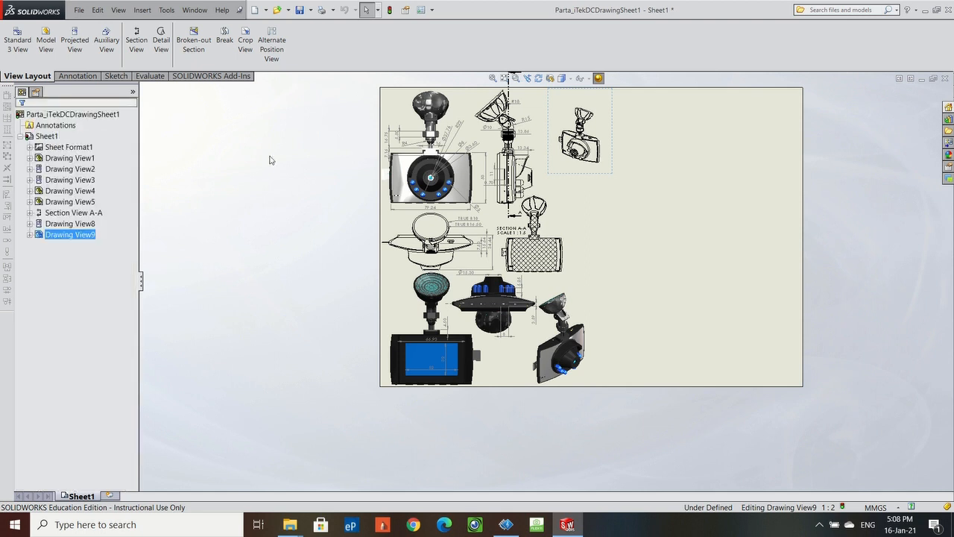
Set the trimetric view's custom scale to 1:1.
click(567, 183)
scroll(68, 450, down, 5)
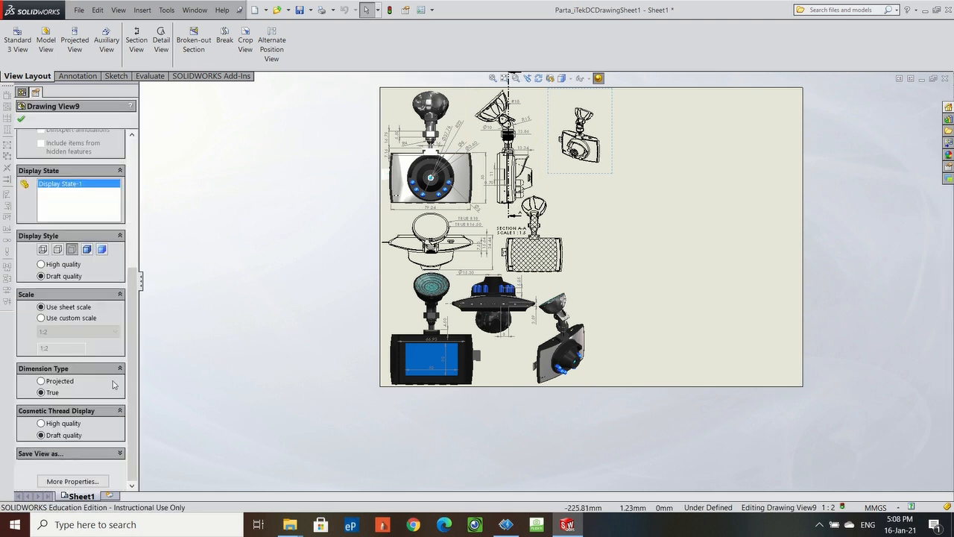
click(41, 318)
click(78, 331)
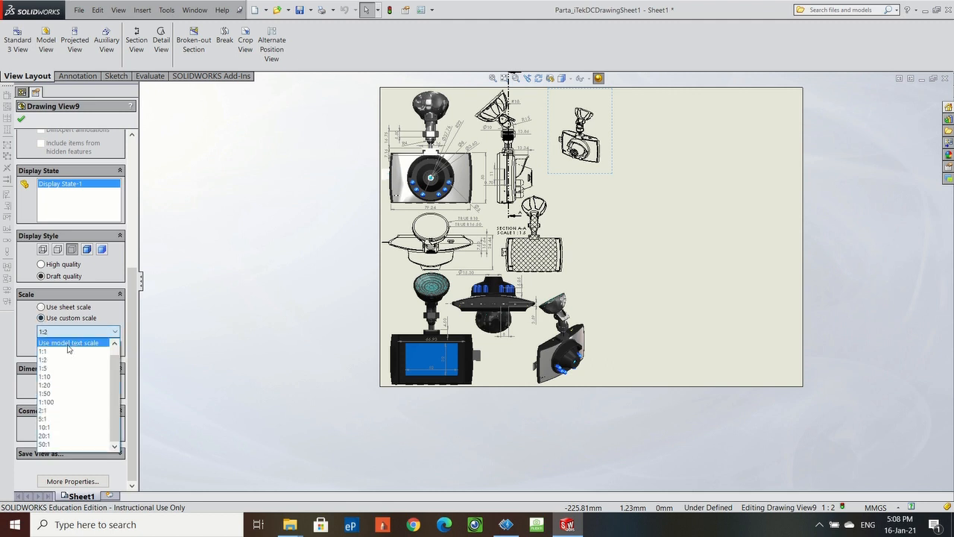
click(59, 342)
Apply the Shaded display style to the trimetric view and nudge it clear of the side view near the sheet's upper edge.
drag(638, 182, 636, 189)
click(102, 250)
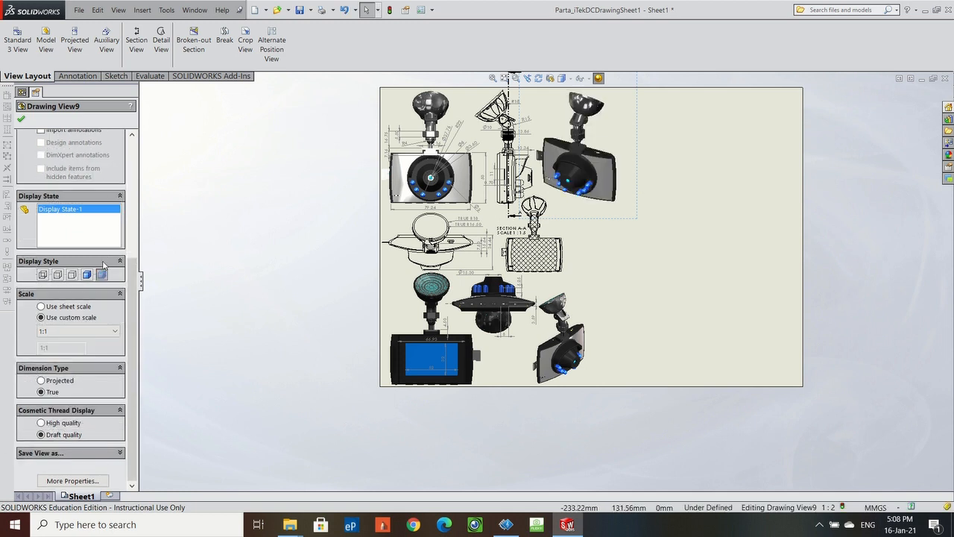
click(243, 257)
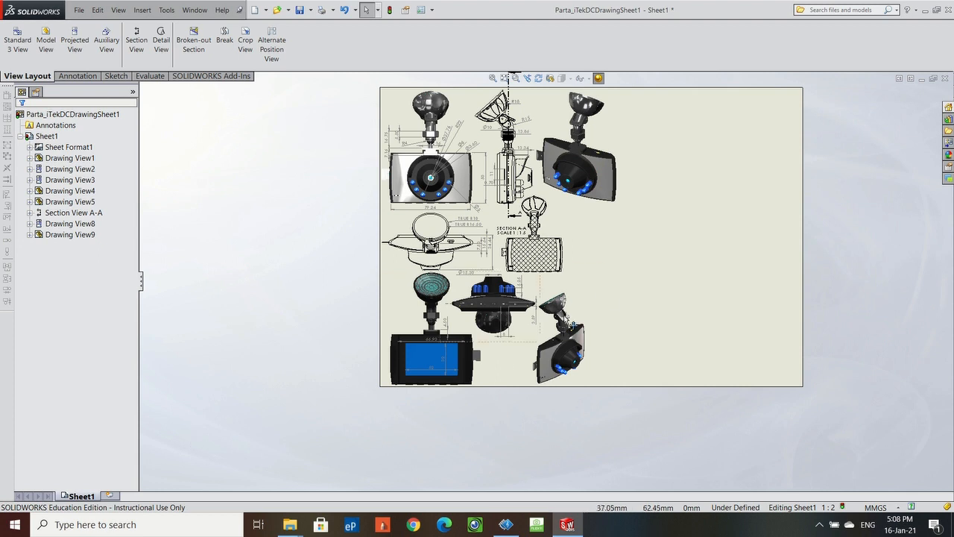
drag(636, 147, 638, 146)
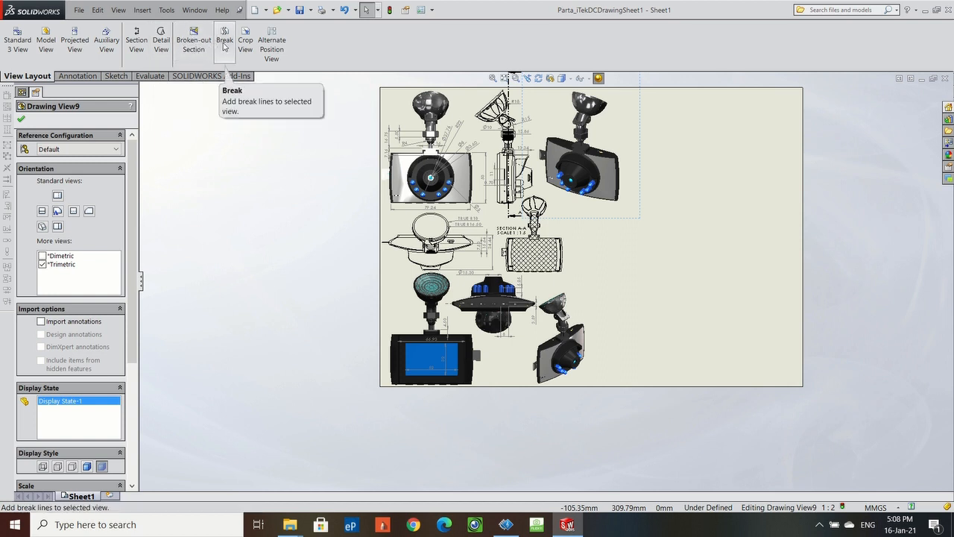
Create detail view B of the mount's pivot joint on the isometric view, place it above that view and move its label beside it.
click(157, 62)
scroll(483, 164, down, 2)
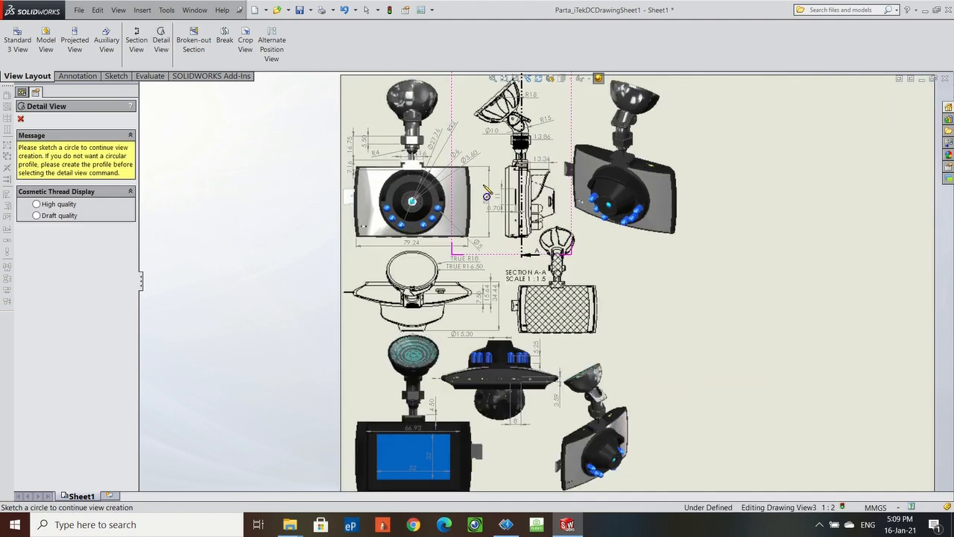
scroll(445, 182, down, 1)
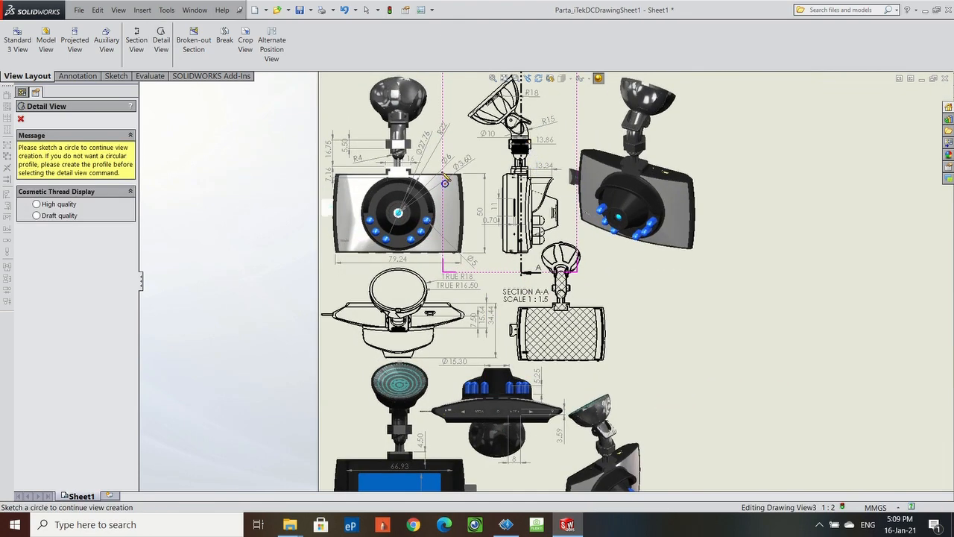
scroll(550, 283, up, 2)
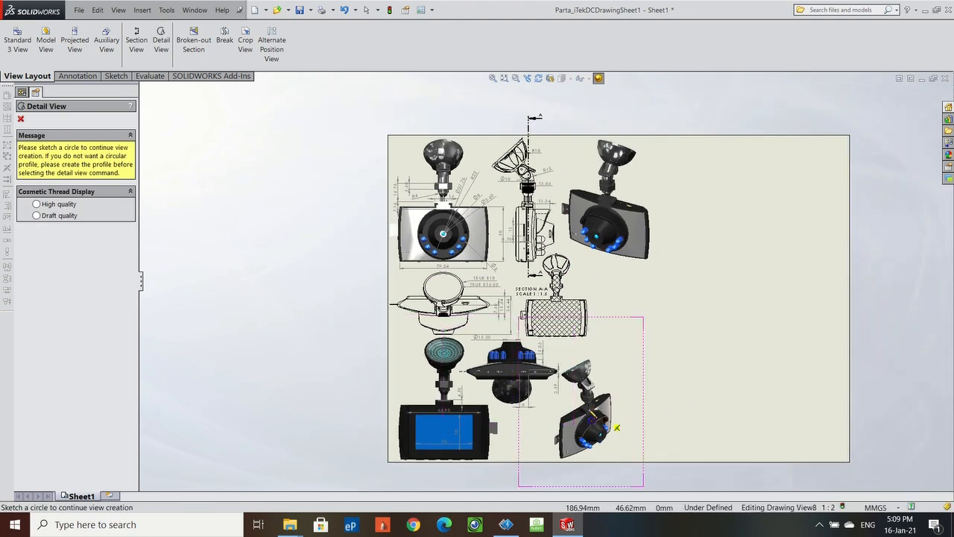
scroll(608, 436, down, 2)
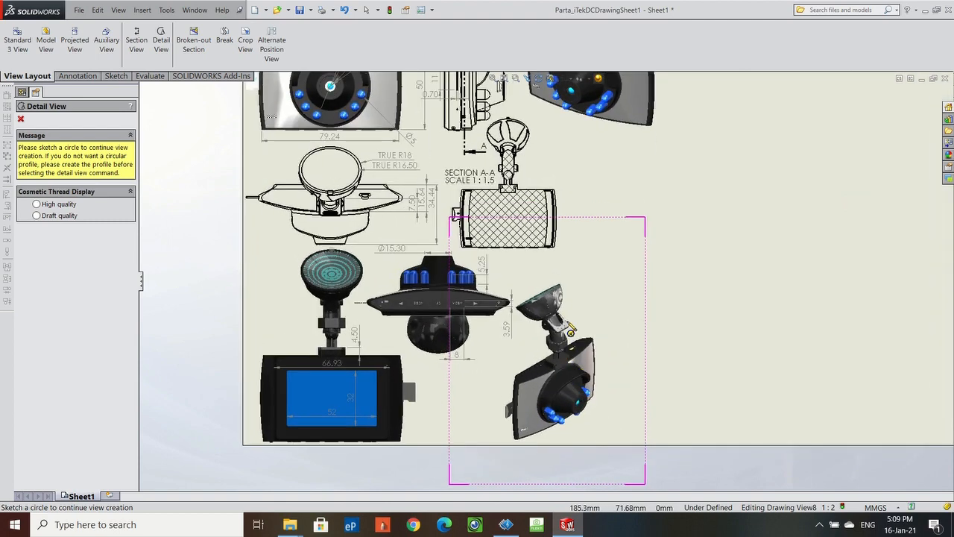
scroll(570, 336, down, 2)
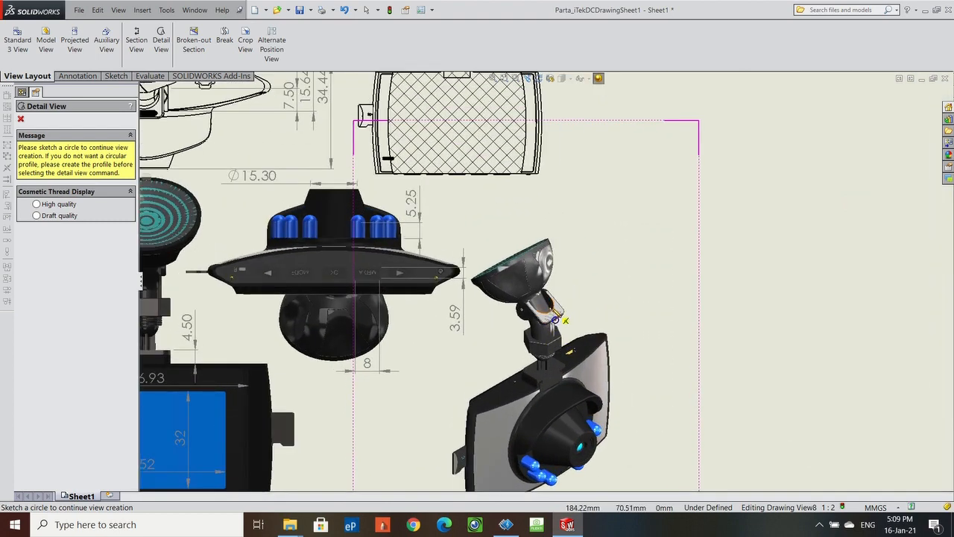
click(557, 310)
click(568, 293)
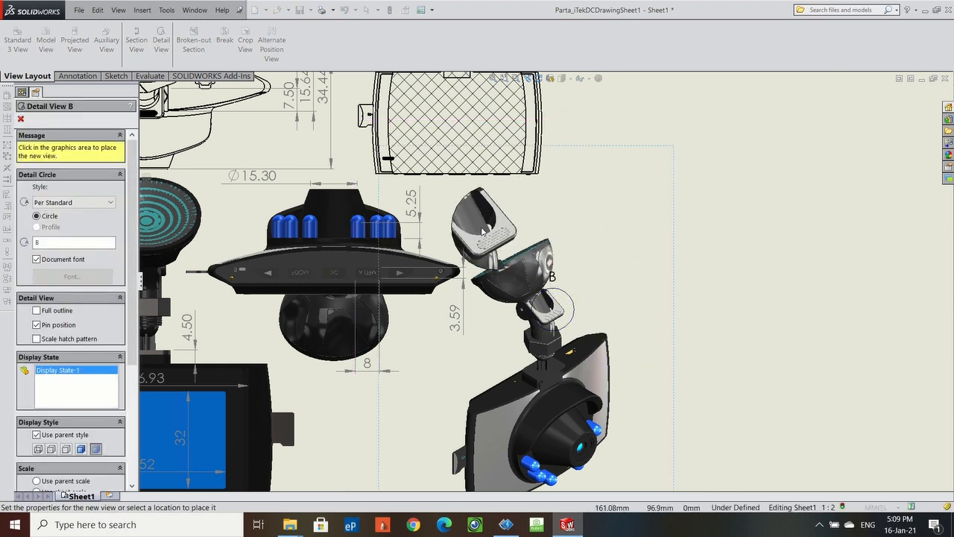
click(479, 220)
drag(536, 286, 585, 183)
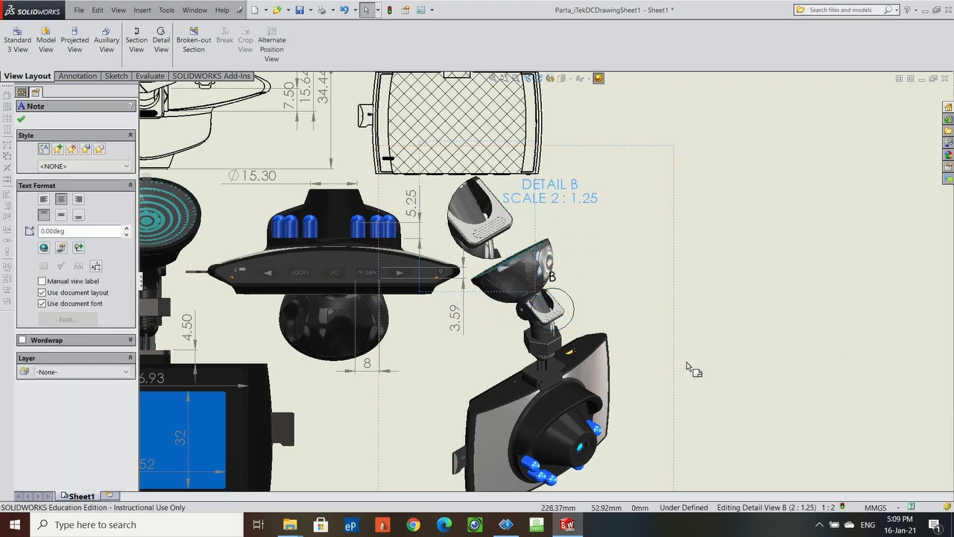
Create detail view C of the back view's mount neck with a circle about 10.6 mm in radius, placed alongside with its label above.
click(161, 39)
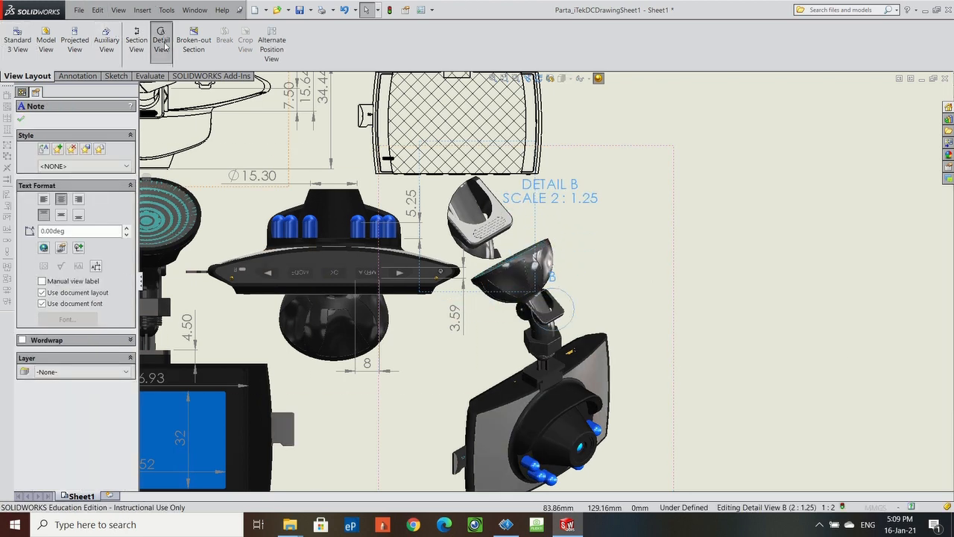
scroll(410, 325, up, 5)
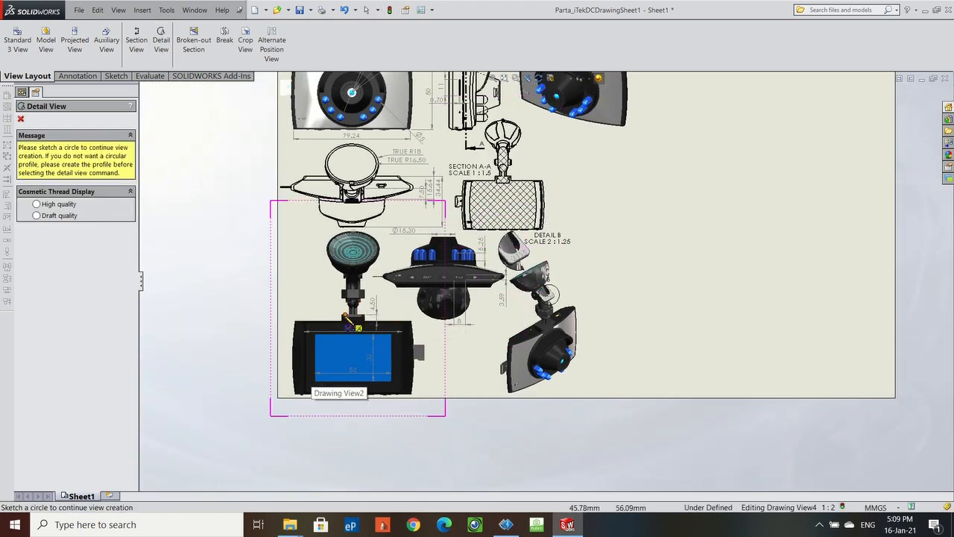
click(353, 302)
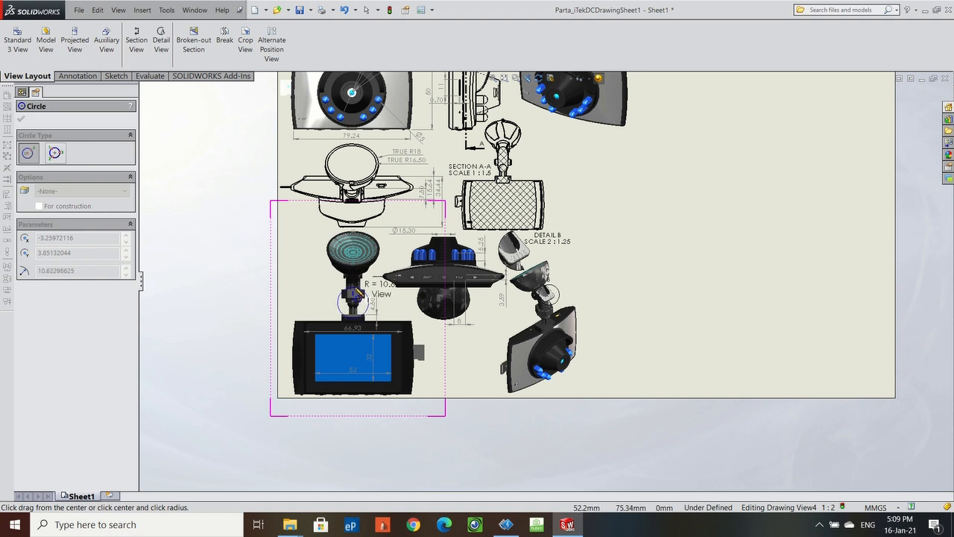
click(367, 308)
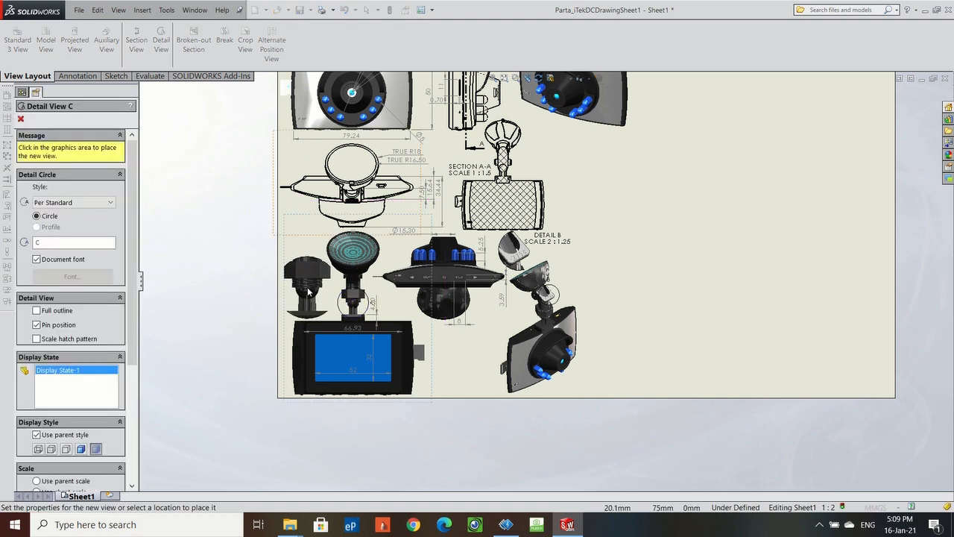
click(307, 289)
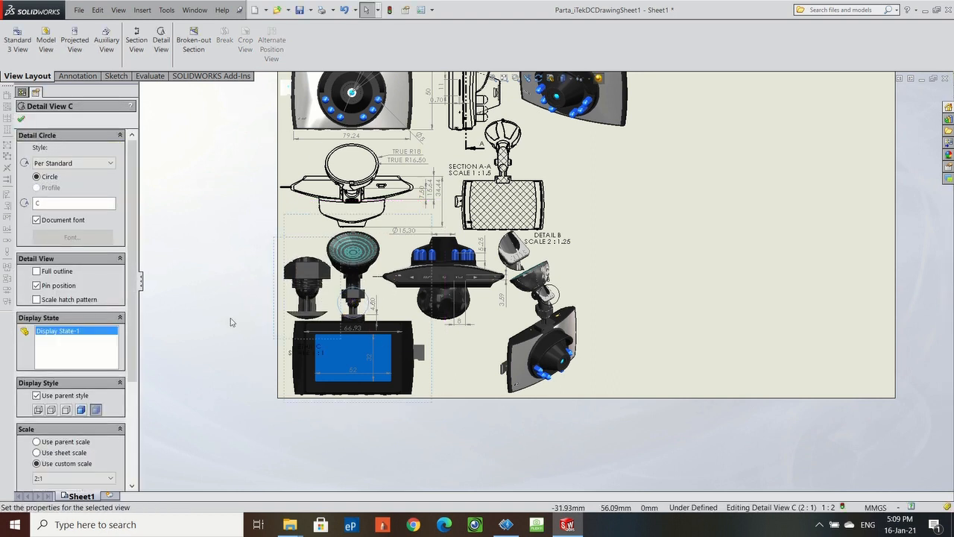
click(303, 251)
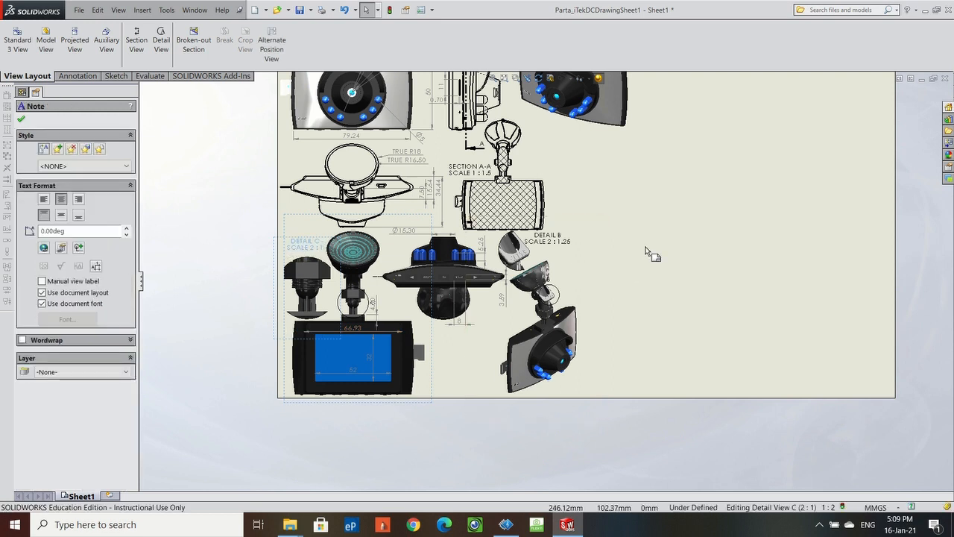
drag(557, 240, 562, 244)
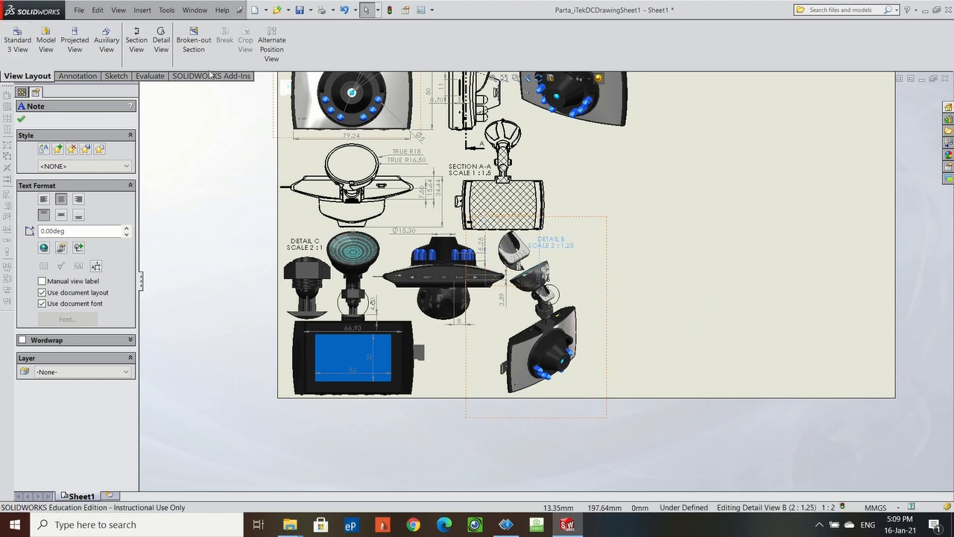
Create detail view D of the trimetric view's lens and LEDs with a circle about 10.6 mm in radius, placed below with its label alongside.
click(161, 44)
scroll(431, 173, up, 3)
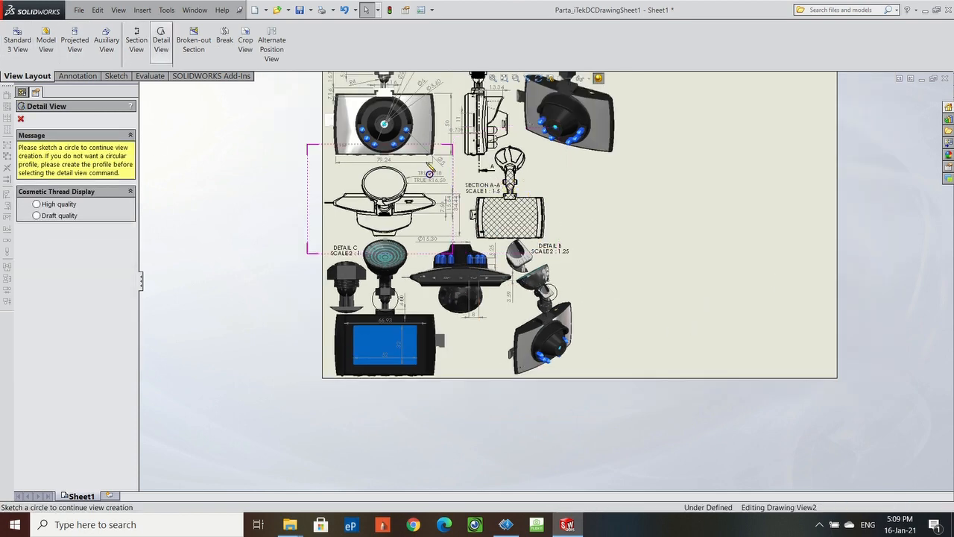
scroll(544, 150, down, 3)
scroll(564, 219, down, 1)
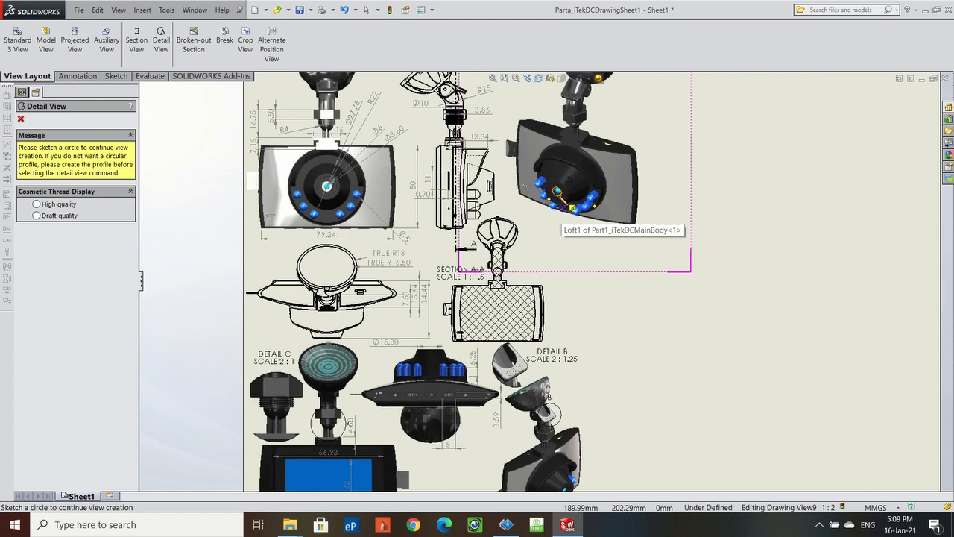
click(557, 201)
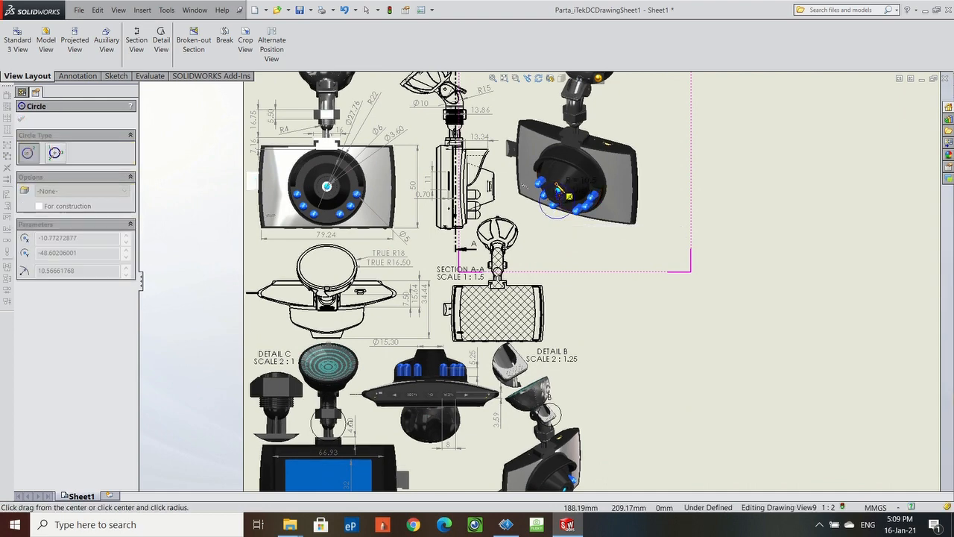
click(570, 197)
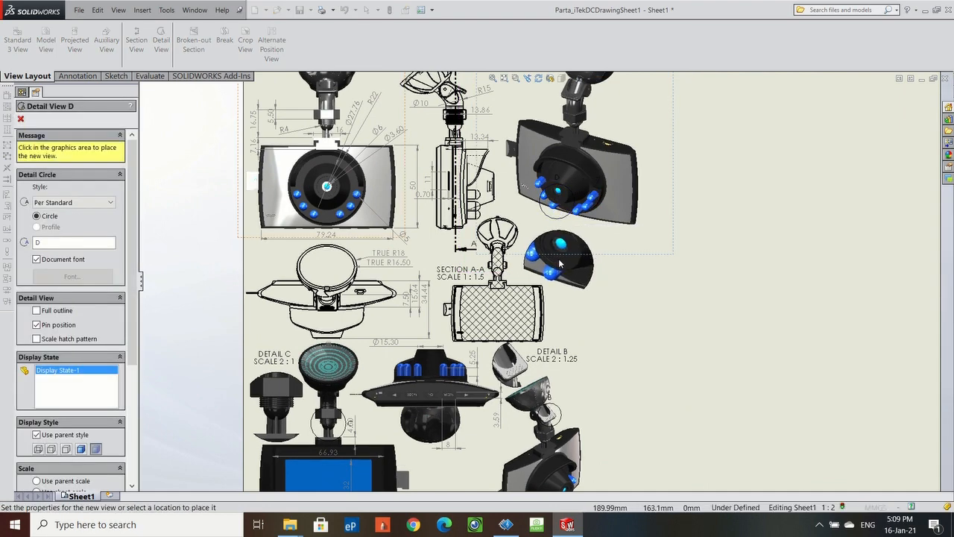
click(559, 264)
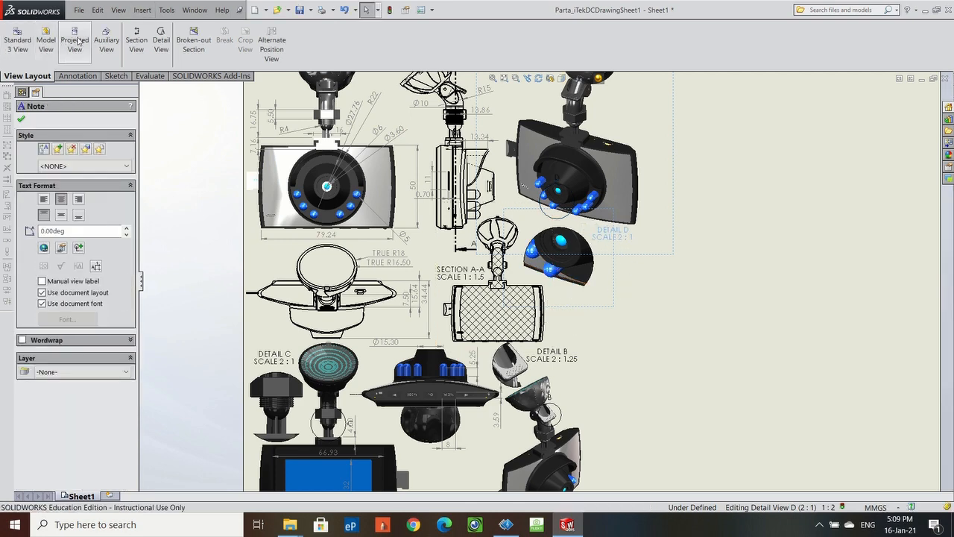
Create detail view E of the MODE and OK button area with a circle about 17.8 mm in radius, placed beside the isometric view.
click(161, 41)
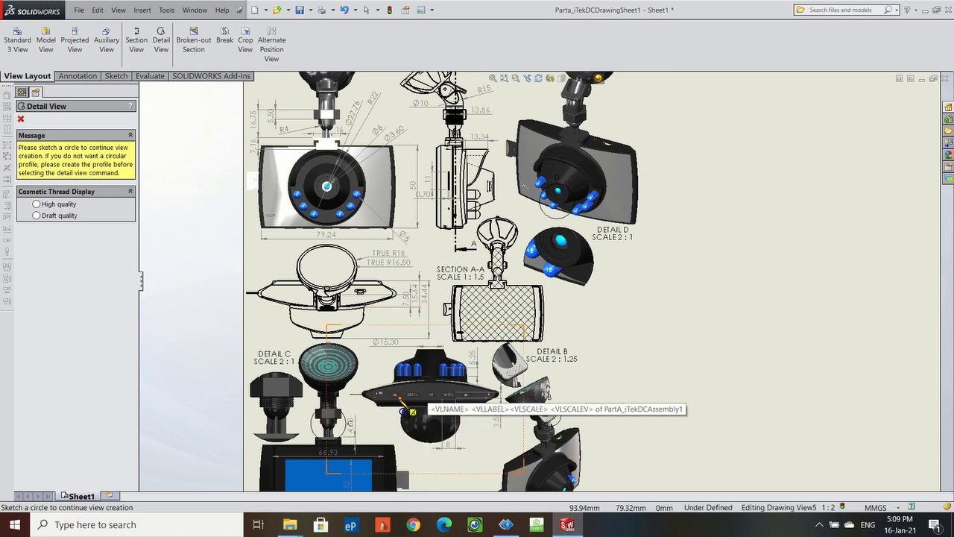
click(407, 396)
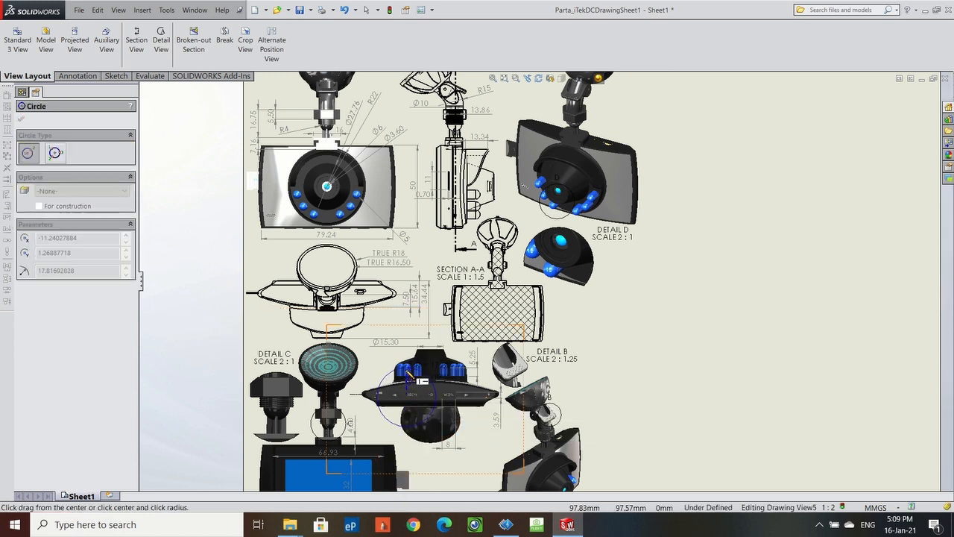
click(408, 367)
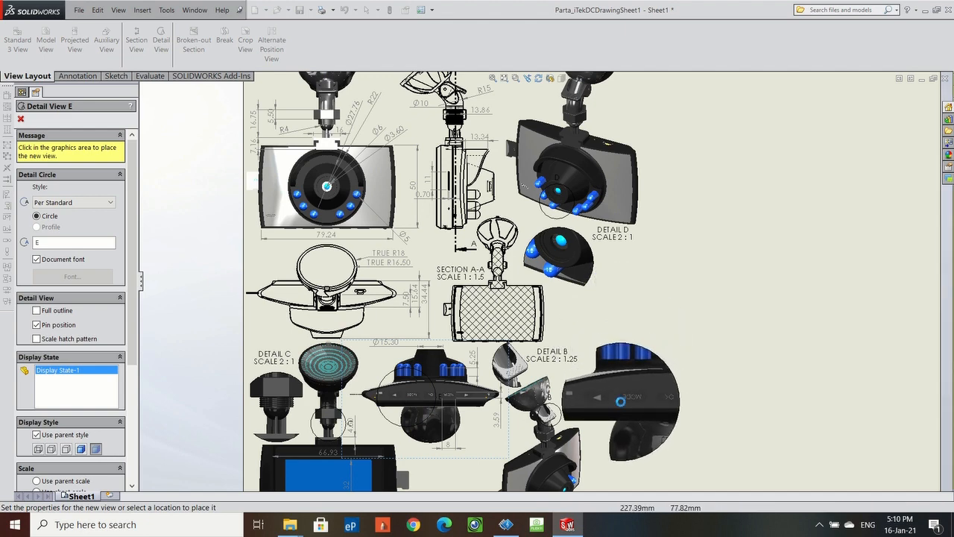
click(622, 406)
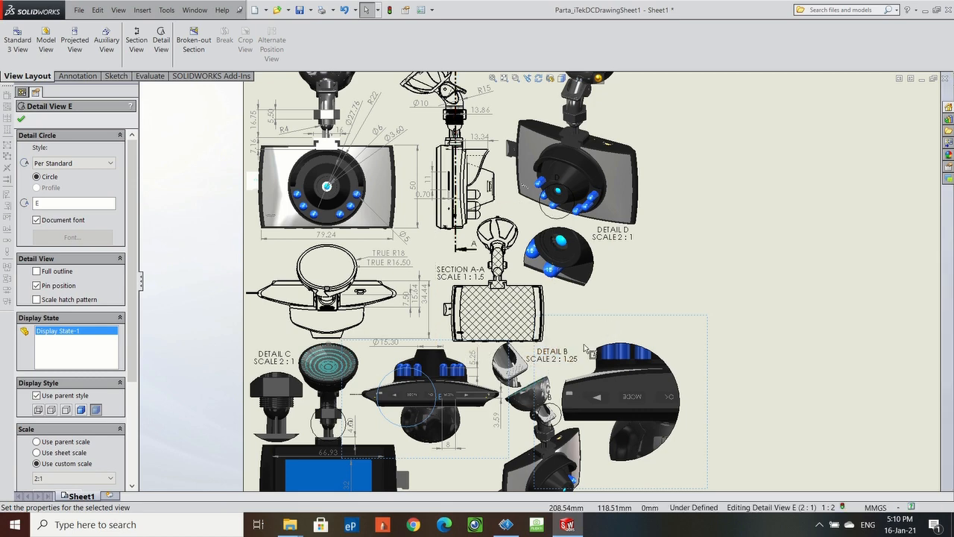
Move the detail view E label from below the view to just above it.
scroll(488, 414, up, 4)
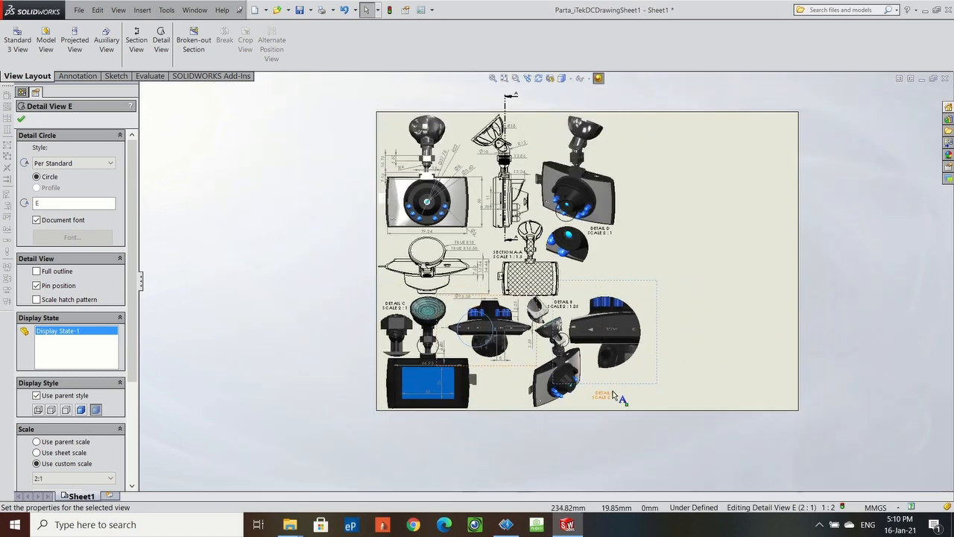
drag(605, 392, 609, 346)
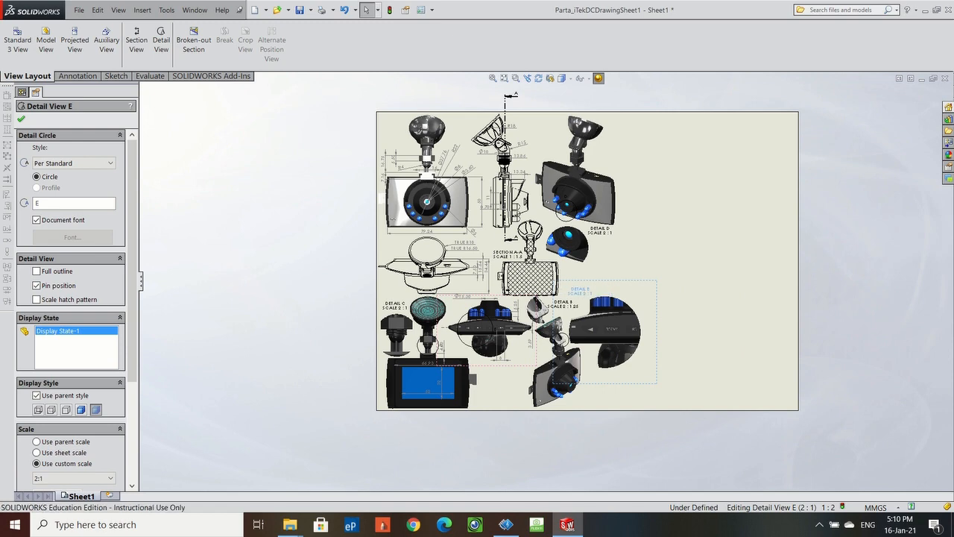
click(587, 293)
scroll(395, 257, down, 2)
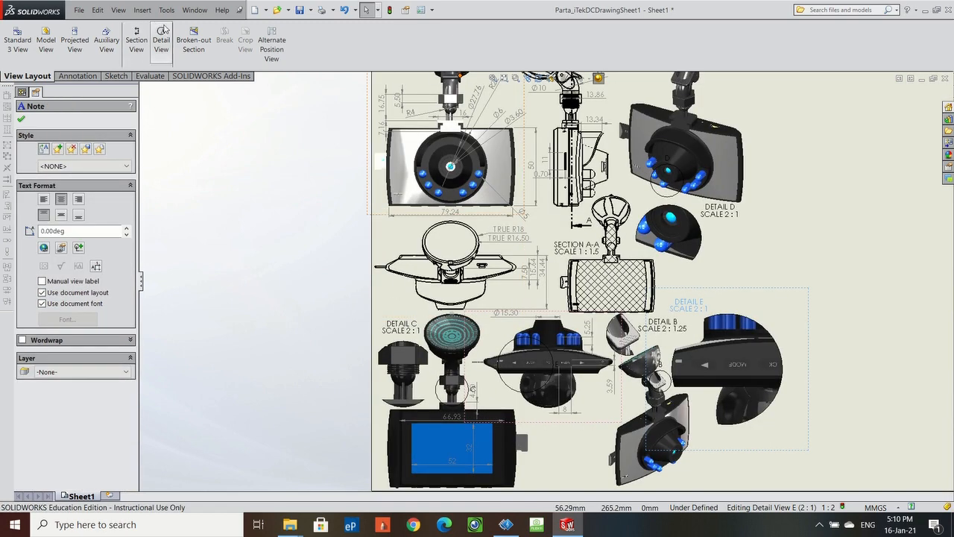
click(161, 39)
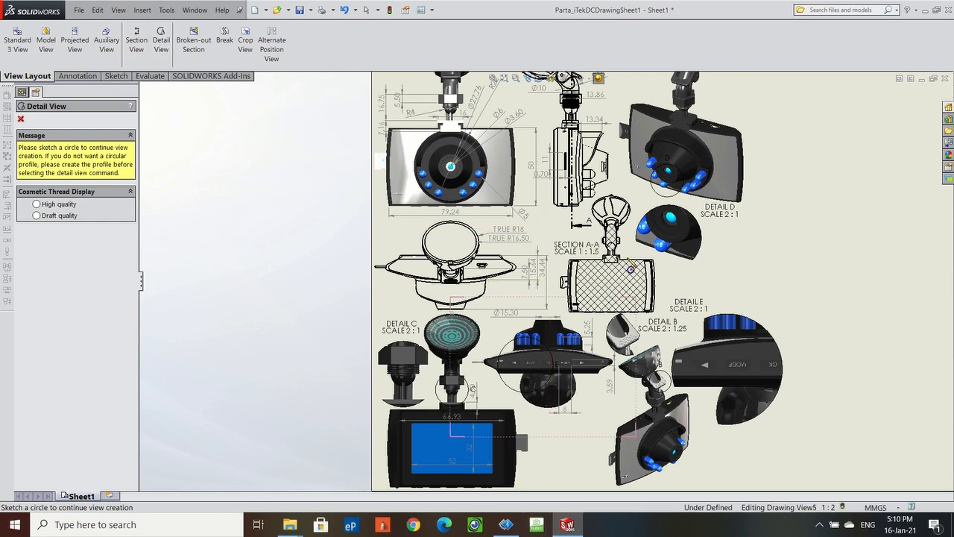
scroll(484, 398, down, 2)
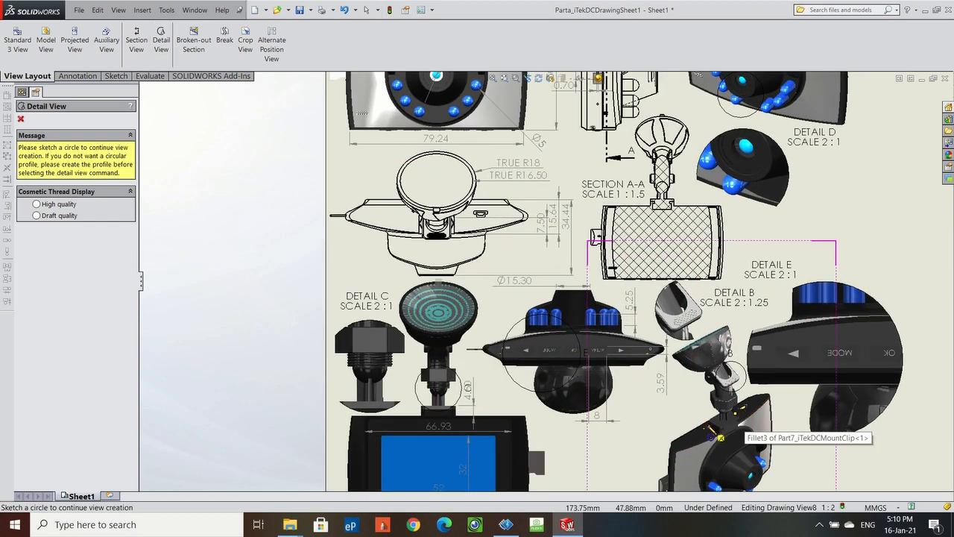
click(741, 422)
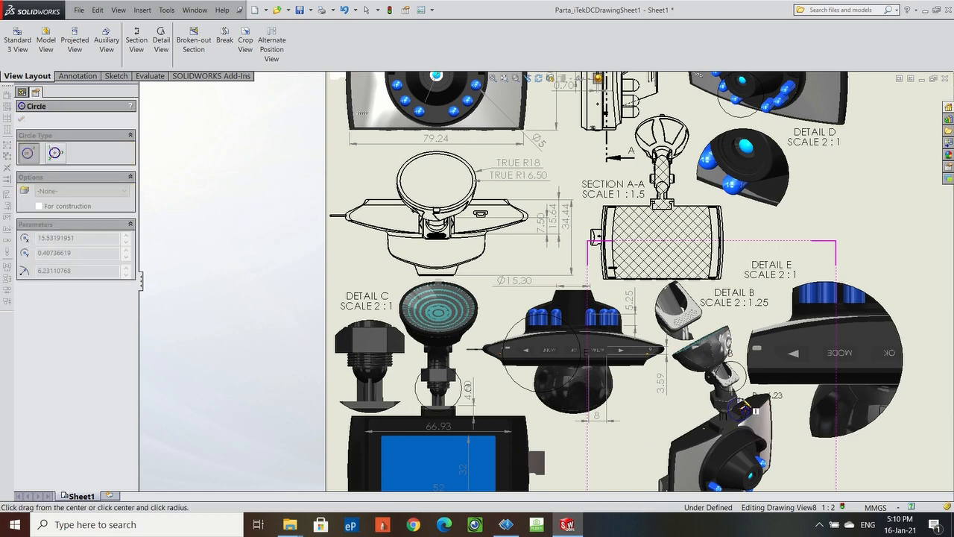
click(758, 422)
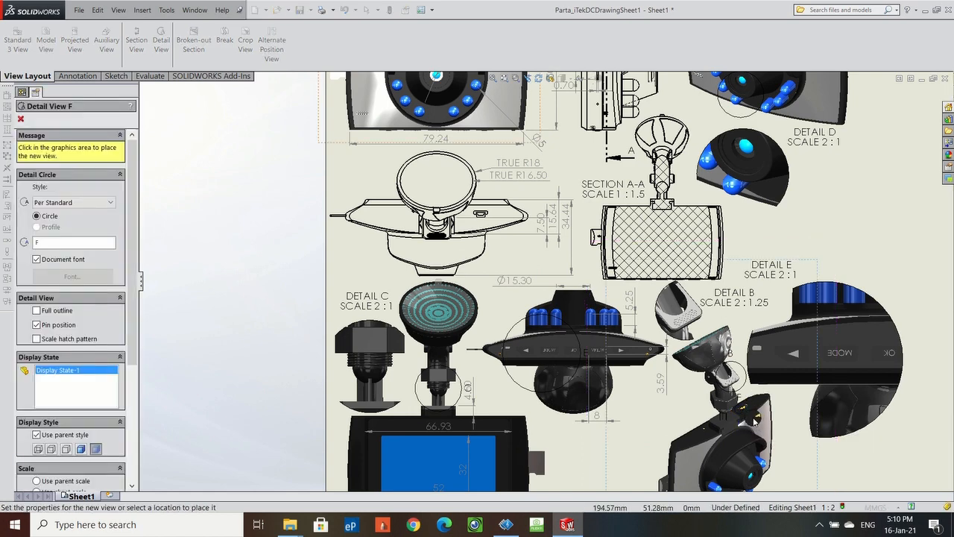
key(Escape)
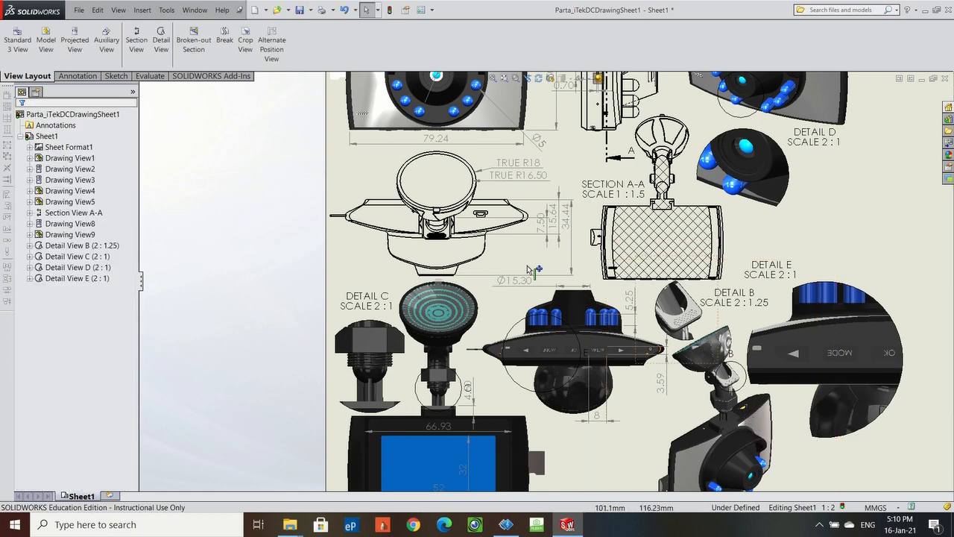
Create a detail view of the camera body's top edge beside the mount on the isometric view.
click(161, 43)
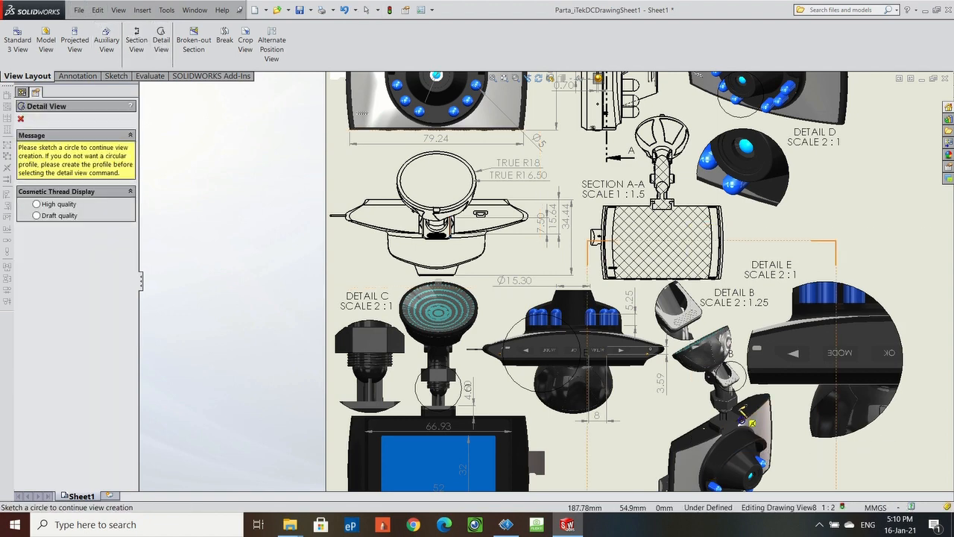
Create a detail view of the port beside the mount on the isometric dash cam, placed beside that view with its label above.
click(744, 424)
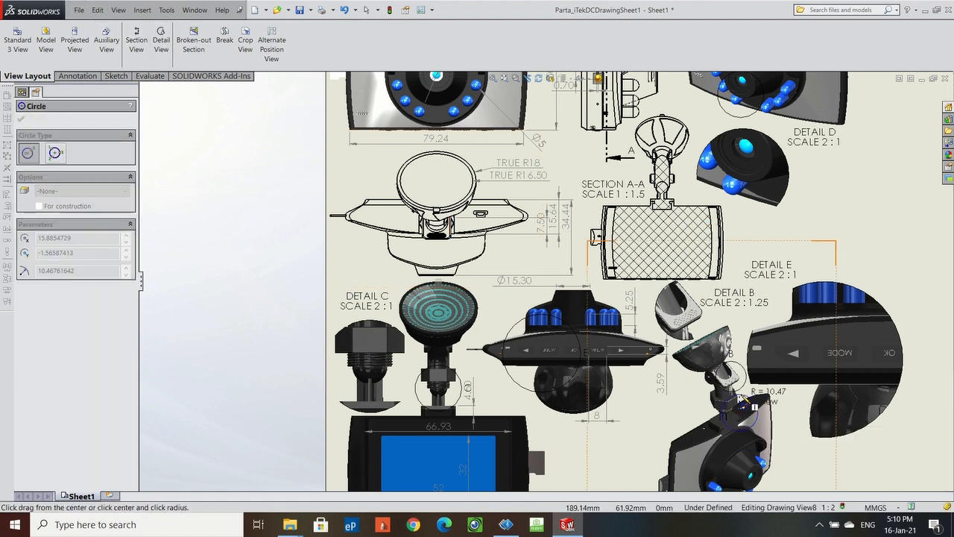
click(745, 402)
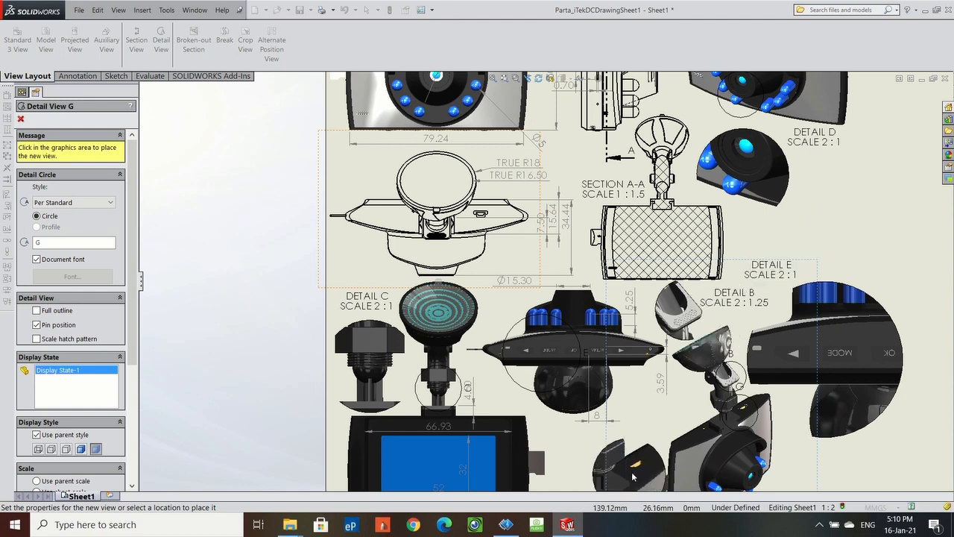
key(z)
click(588, 419)
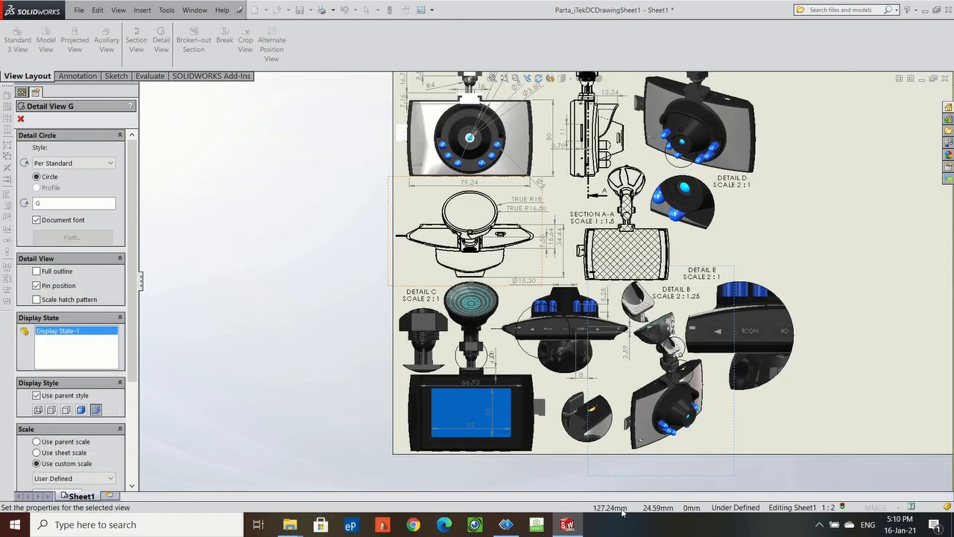
drag(590, 469, 594, 402)
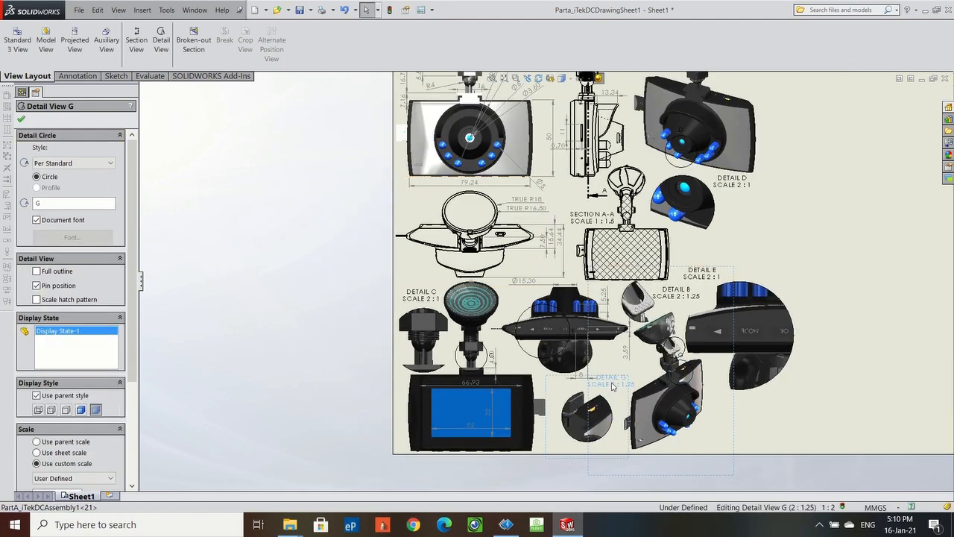
click(611, 389)
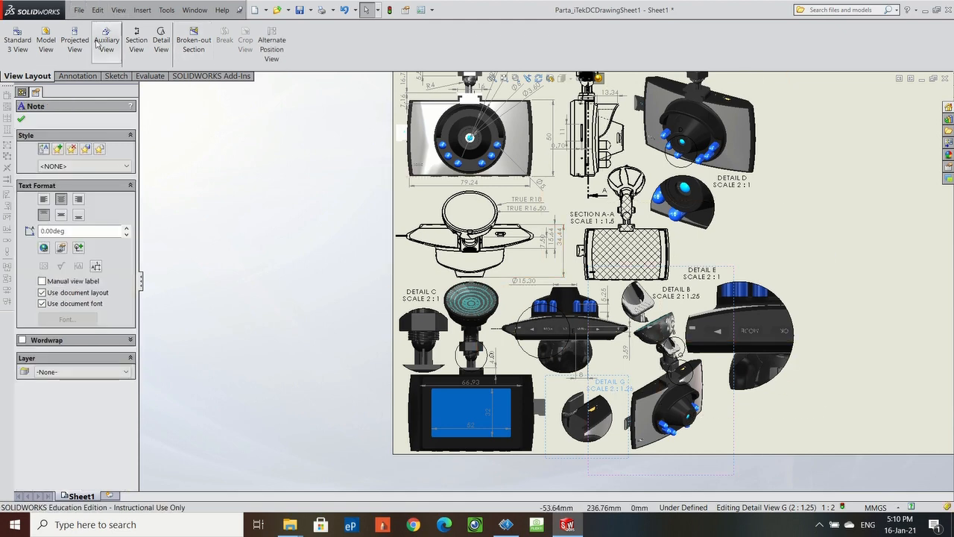
Create a smaller detail view of the tiny opening on the isometric camera's top edge, placed above Detail G.
click(161, 41)
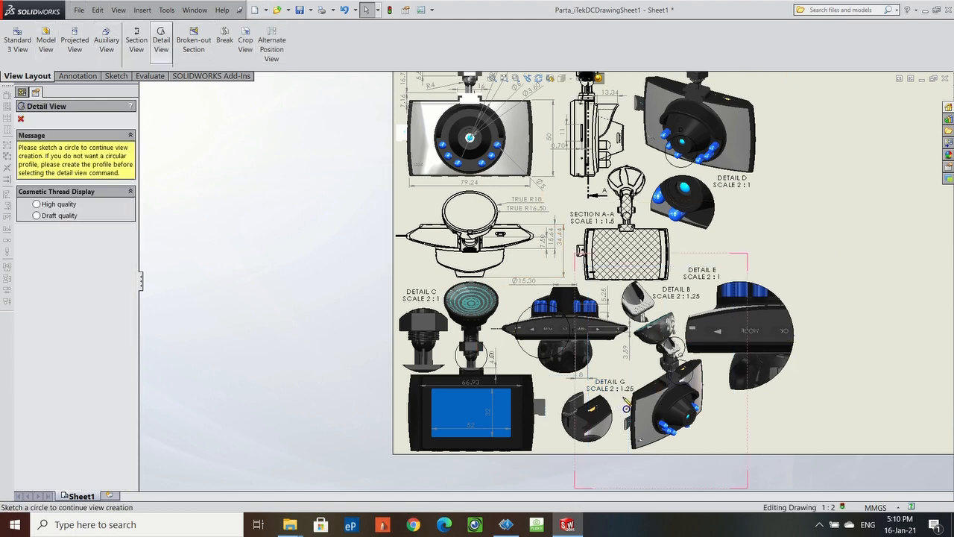
scroll(670, 422, down, 5)
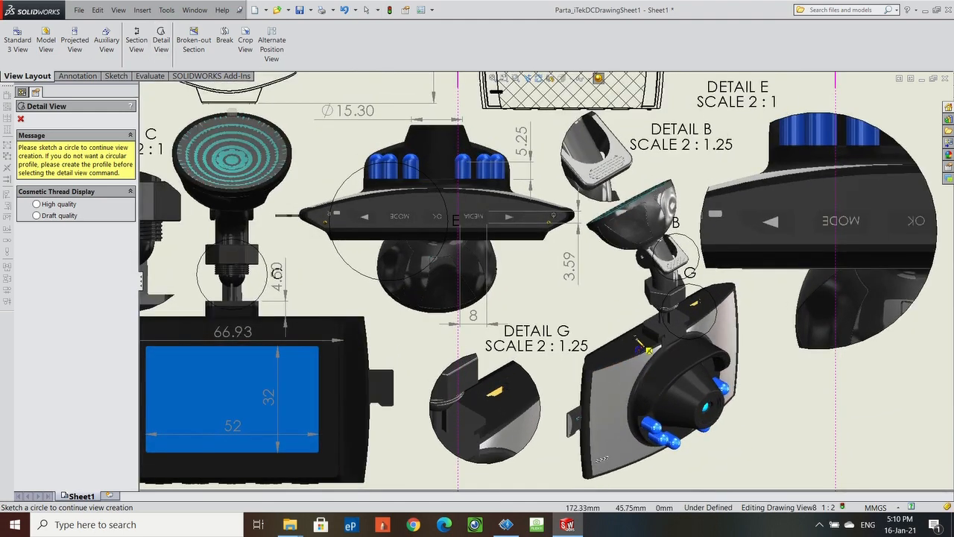
click(639, 339)
click(647, 336)
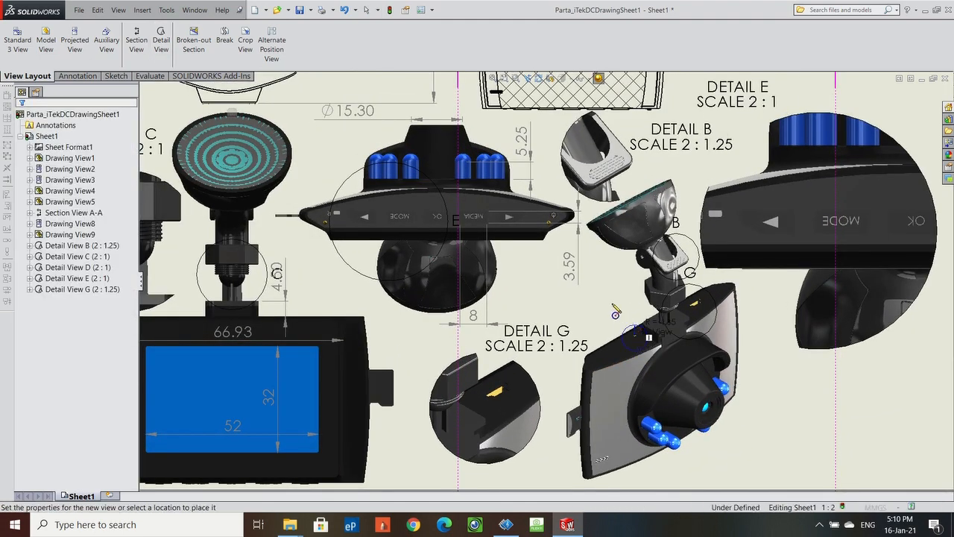
click(597, 304)
Move the Detail G label below its circle and reposition the view between the rear and isometric views.
mouse_move(584, 375)
mouse_down()
mouse_move(521, 315)
mouse_move(435, 467)
mouse_move(414, 468)
mouse_up()
scroll(418, 473, down, 1)
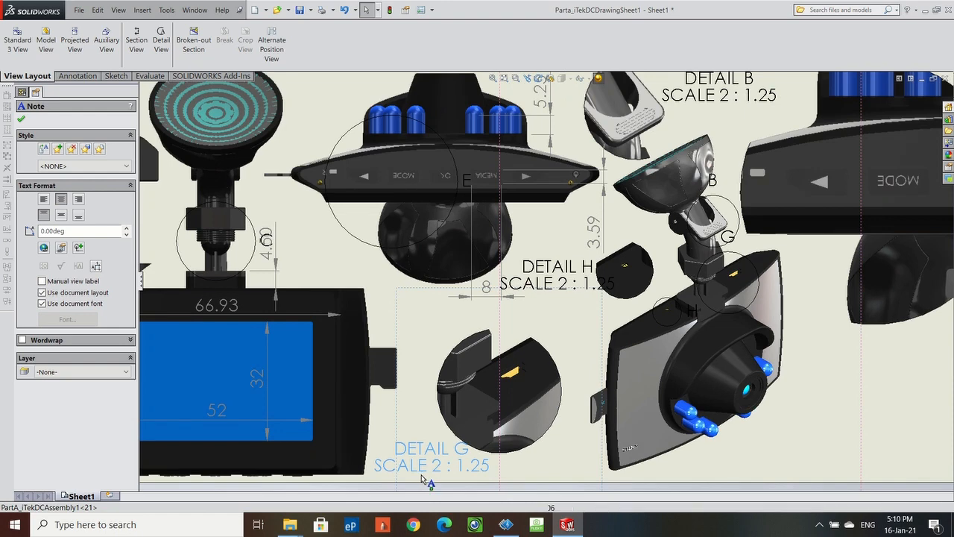
click(530, 434)
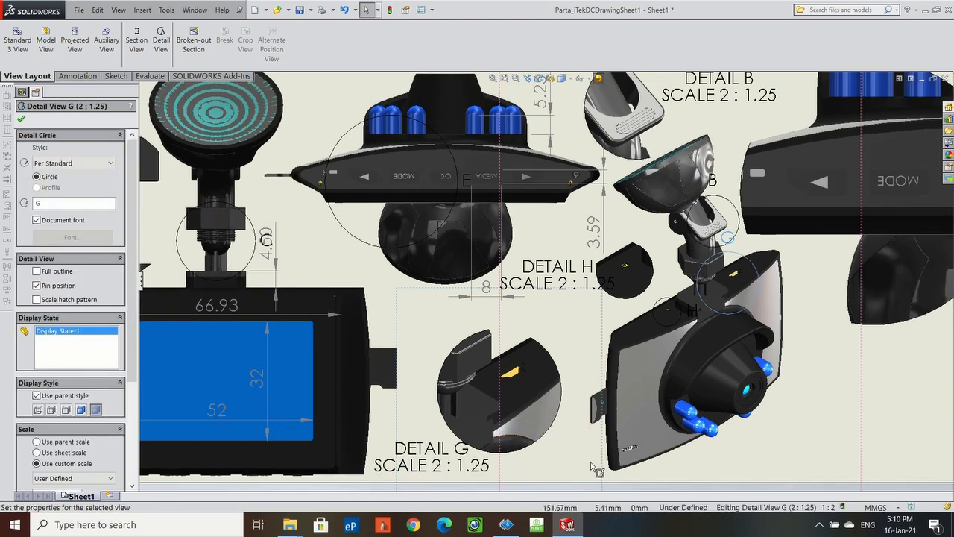
drag(600, 476, 603, 463)
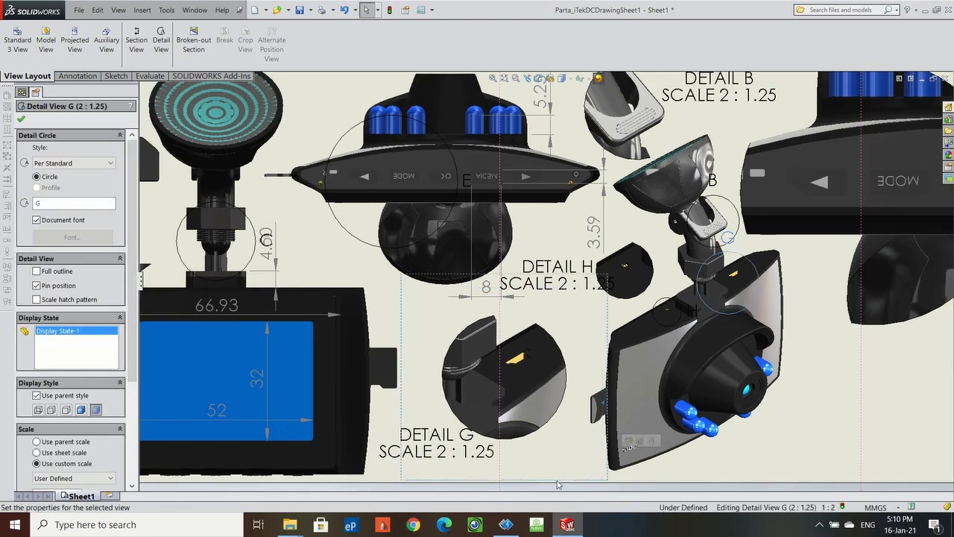
drag(441, 449, 451, 461)
click(844, 430)
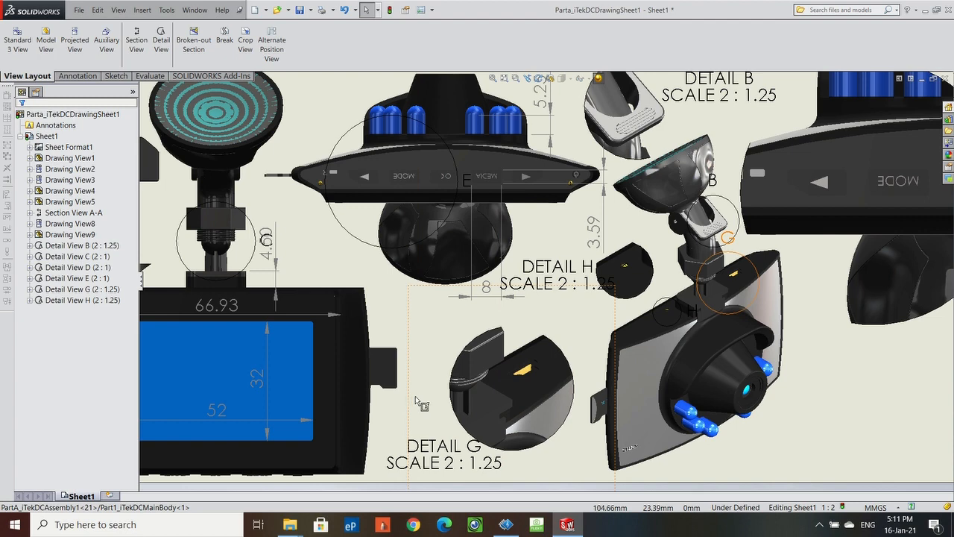
drag(416, 400, 402, 386)
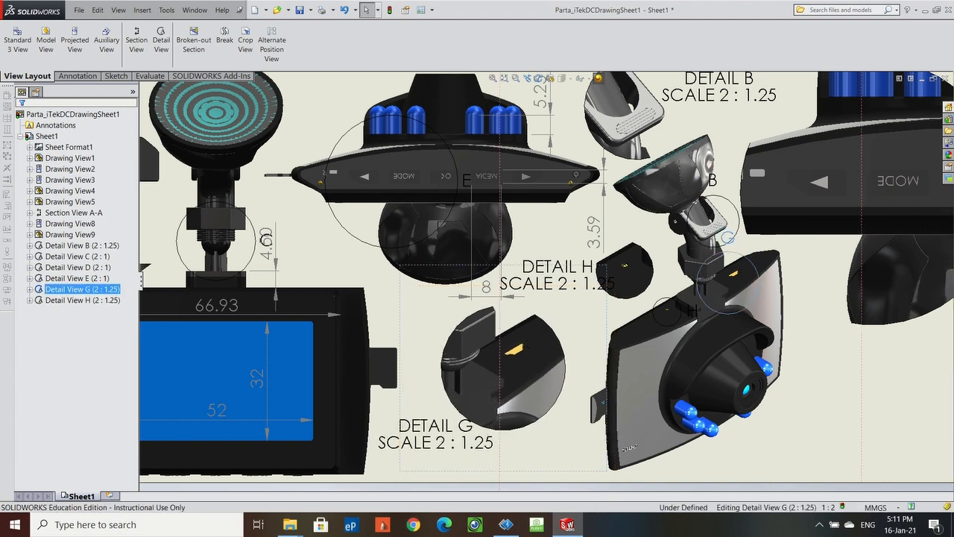
click(903, 415)
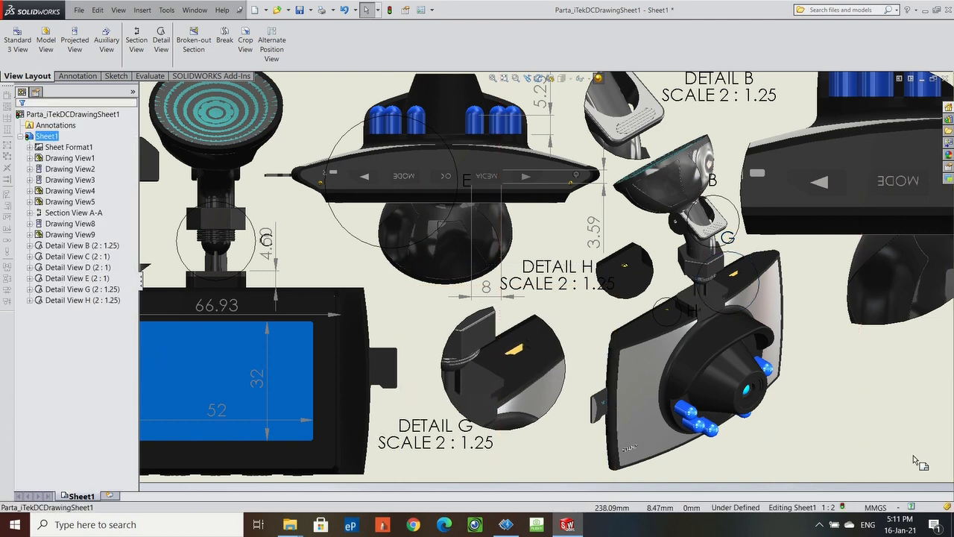
drag(428, 445, 447, 464)
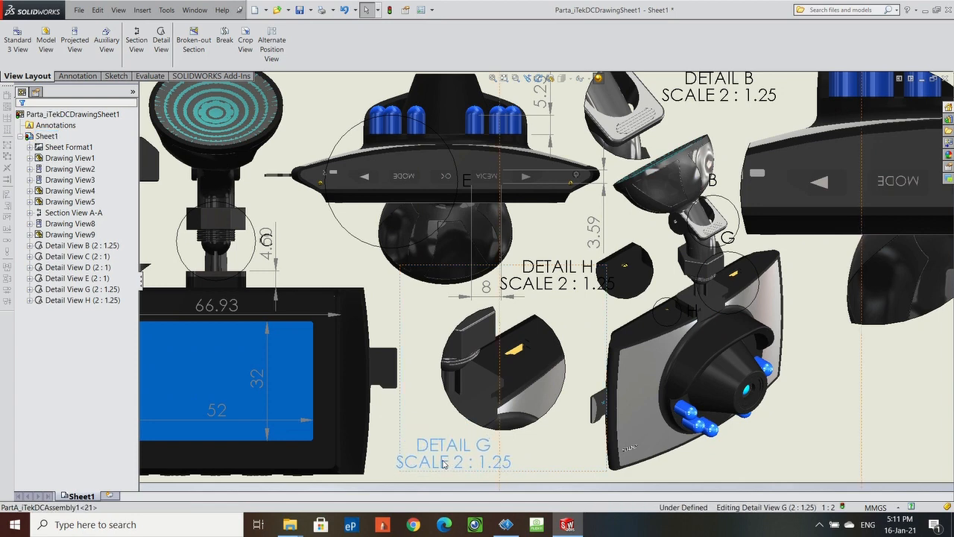
Shift Detail H closer to the isometric view and move its label clear of the detail circle.
click(676, 281)
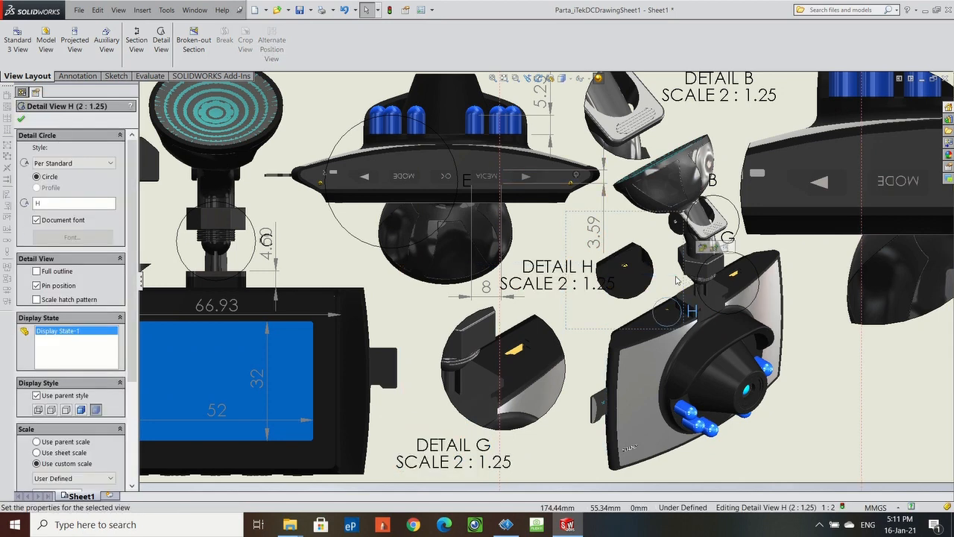
click(681, 281)
click(643, 273)
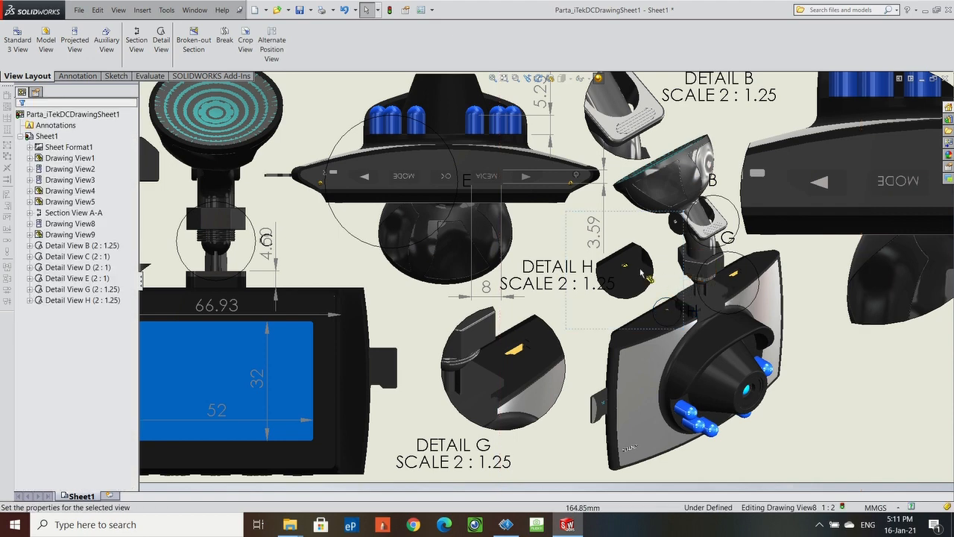
drag(632, 220, 655, 221)
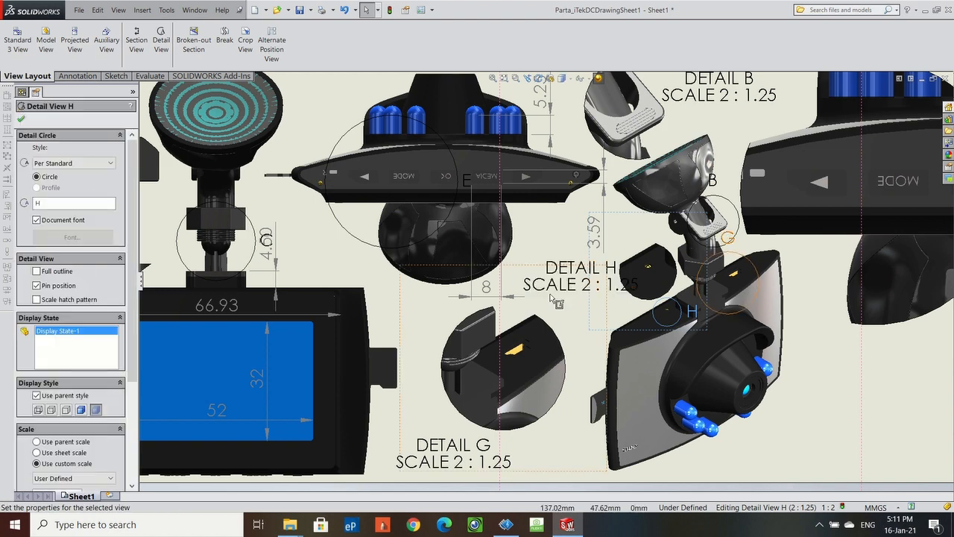
drag(575, 285, 550, 278)
key(Escape)
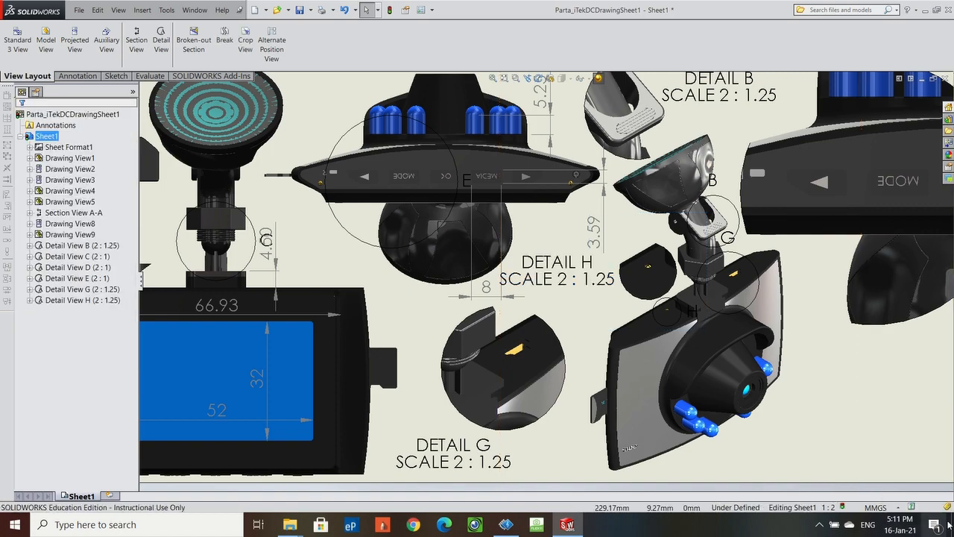
Save the drawing with the whole sheet in view.
scroll(867, 404, up, 5)
scroll(646, 201, up, 3)
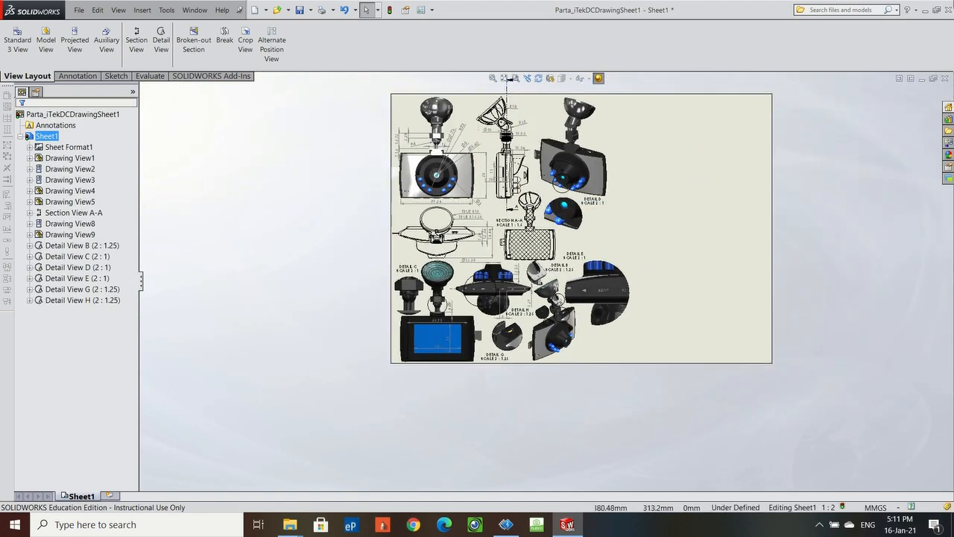
click(298, 13)
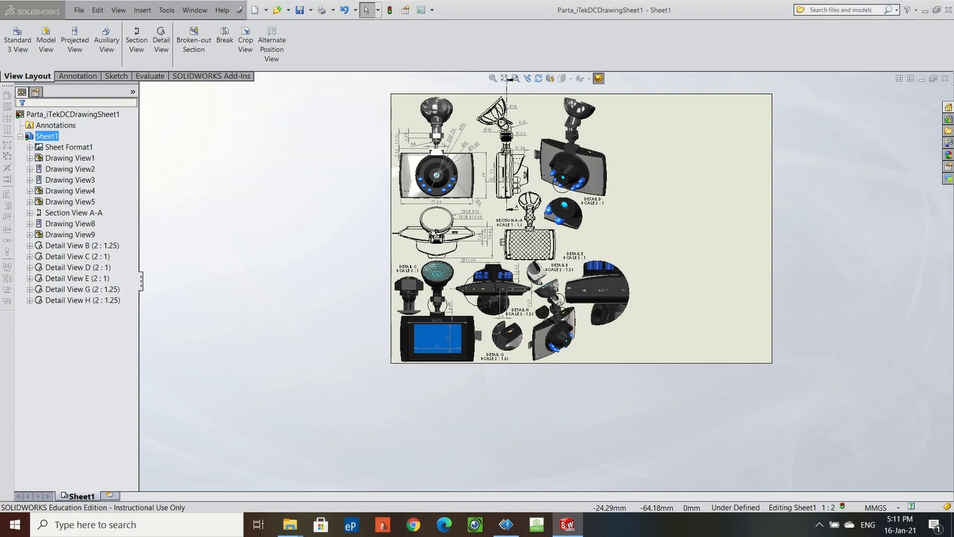
Switch to File Explorer and open PartA_iTekDCExplodedAssembly1 from the Part A folder.
click(566, 526)
click(568, 525)
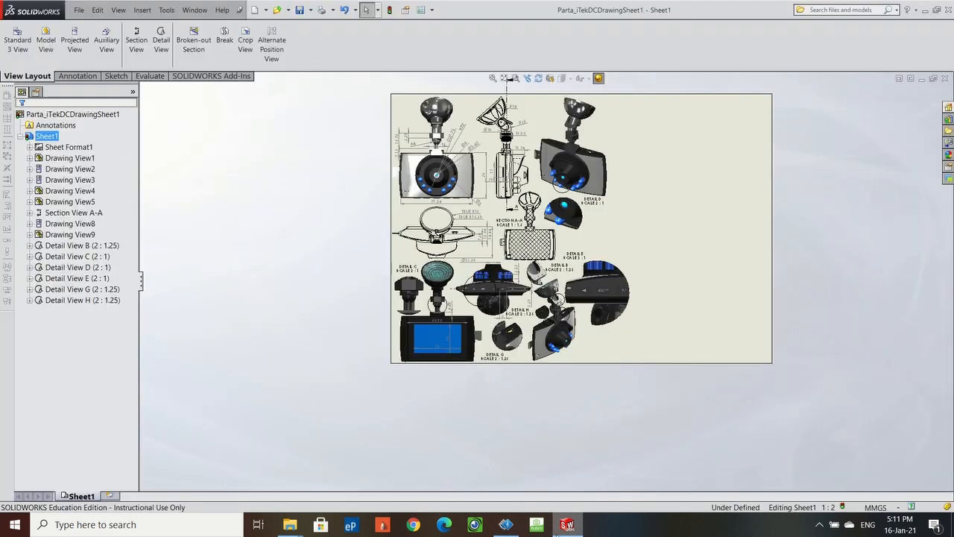
mouse_move(289, 526)
click(337, 477)
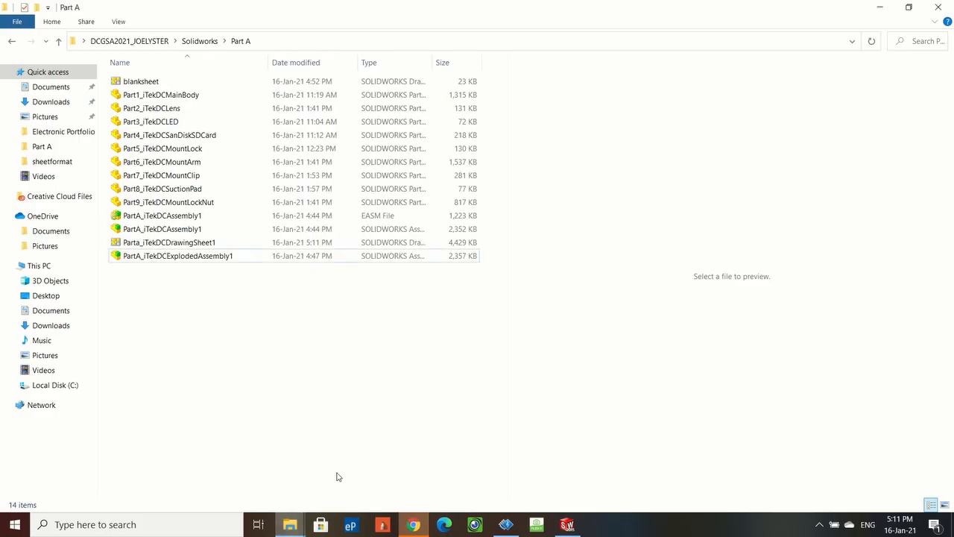
click(173, 256)
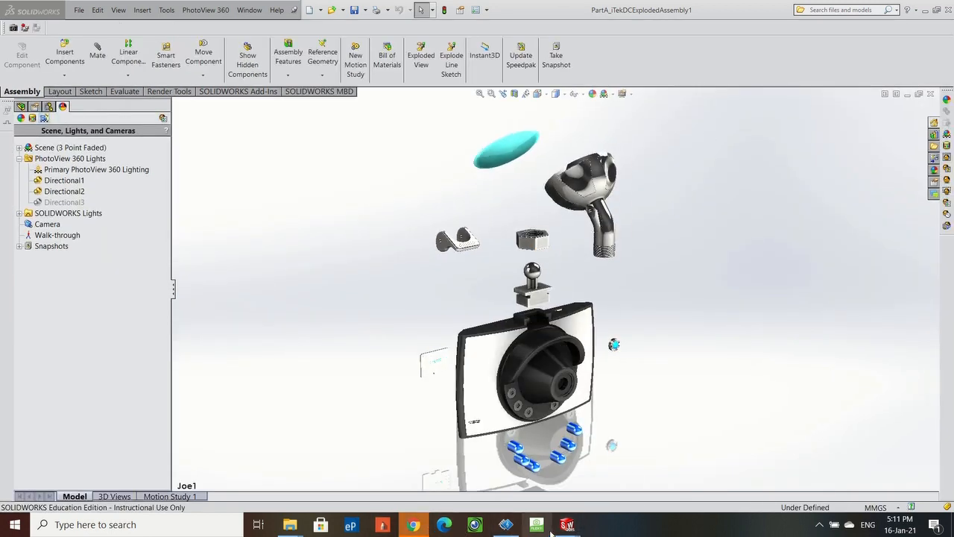
Return to the drawing sheet and insert a model view of the exploded assembly in the Joe1 orientation in the sheet's empty upper-right area.
mouse_move(568, 526)
click(499, 462)
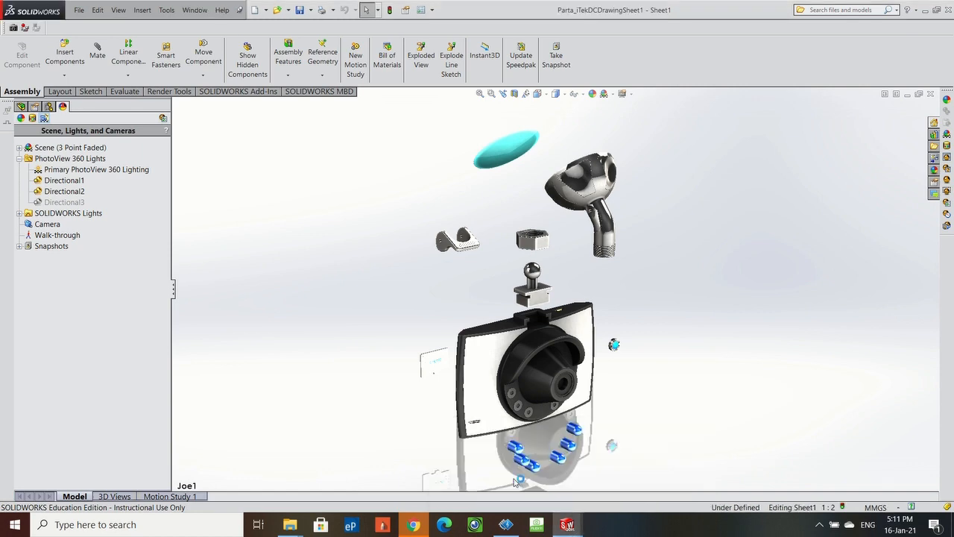
click(45, 43)
click(58, 212)
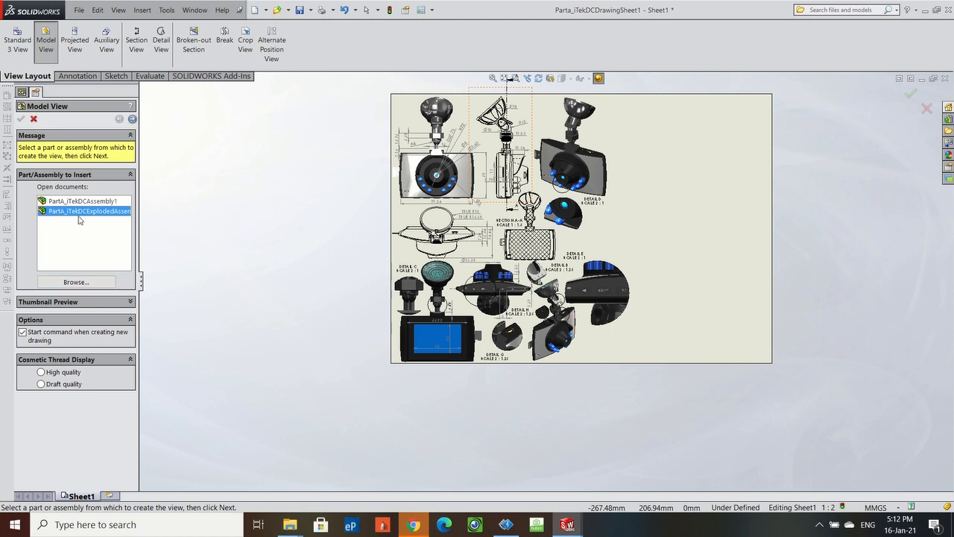
double_click(81, 215)
scroll(61, 367, down, 3)
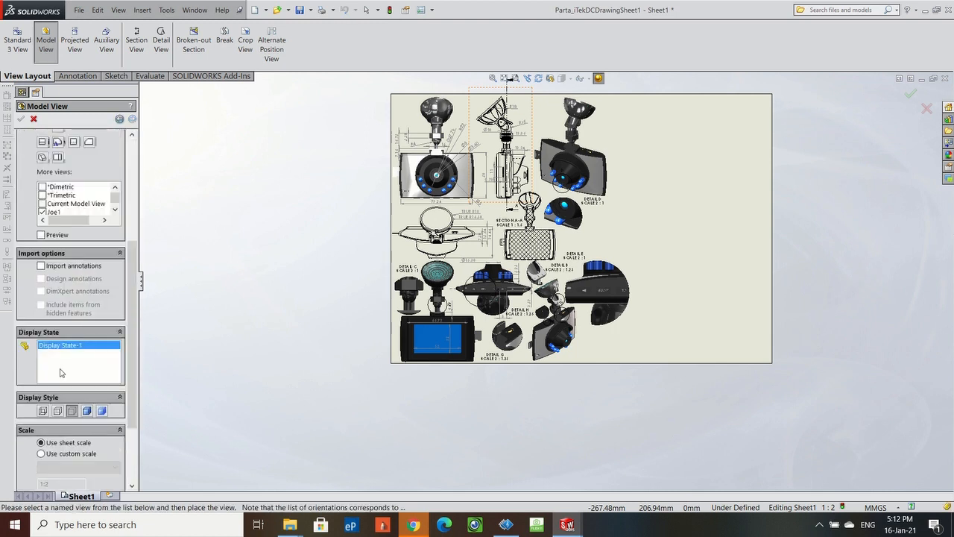
scroll(114, 203, down, 1)
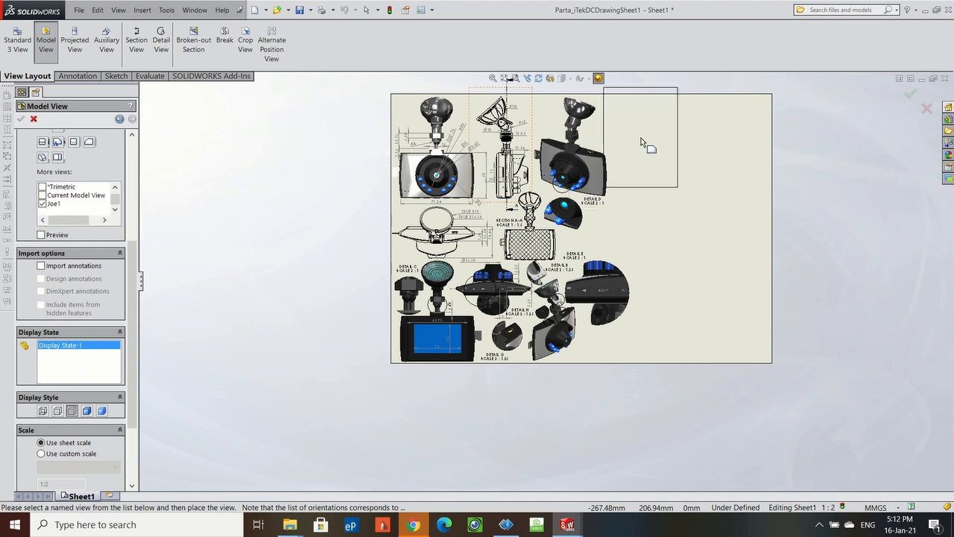
click(690, 161)
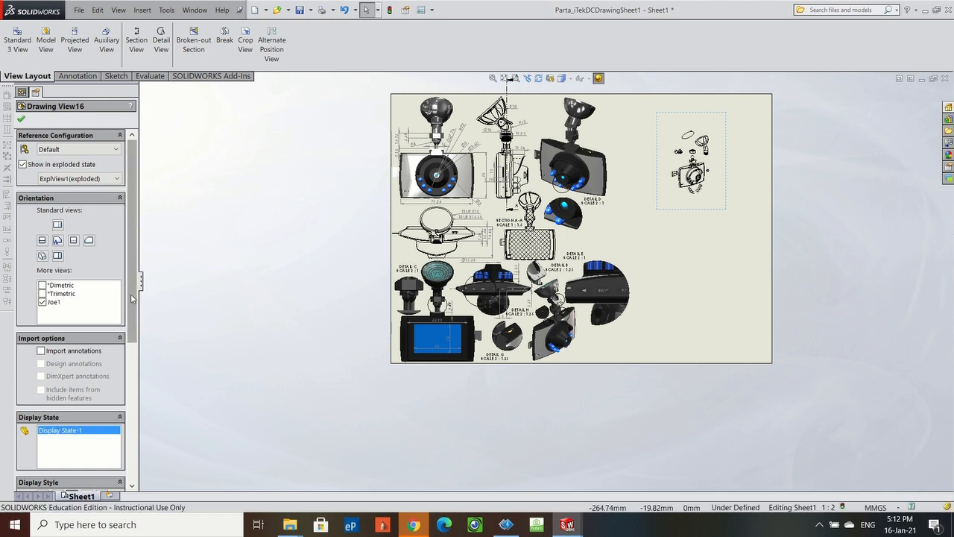
Give the exploded view a custom scale, trying 1:1 and 2:1 before setting a user-defined 1.5:1.
scroll(133, 299, down, 5)
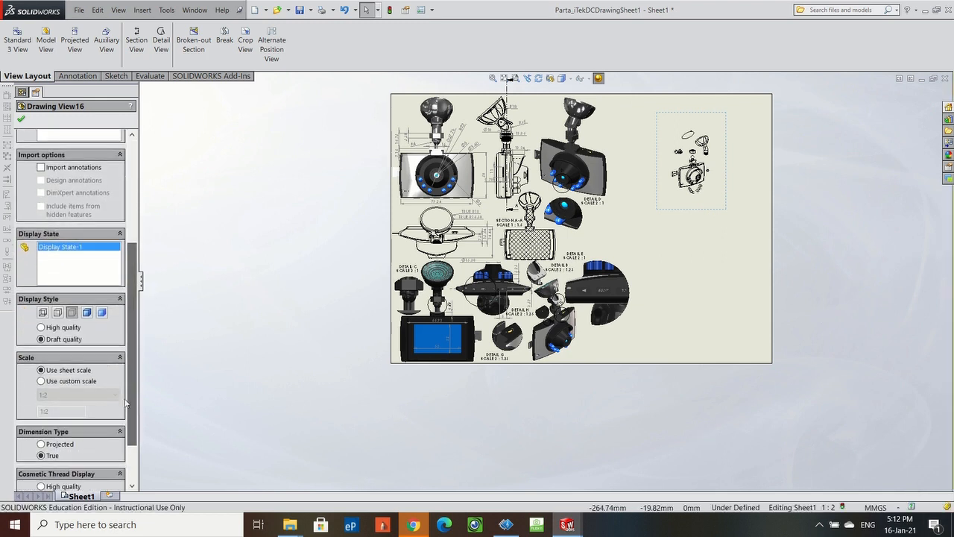
click(41, 382)
click(80, 394)
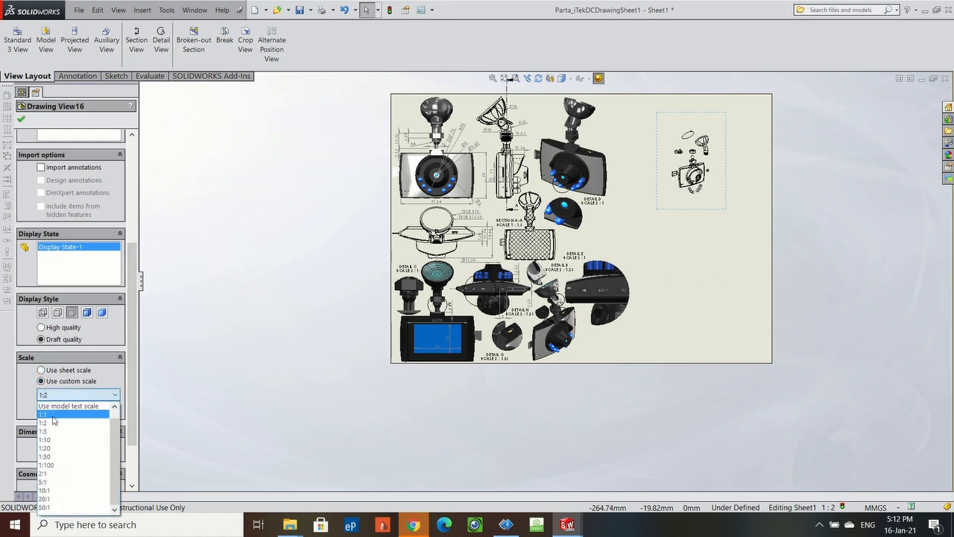
click(53, 418)
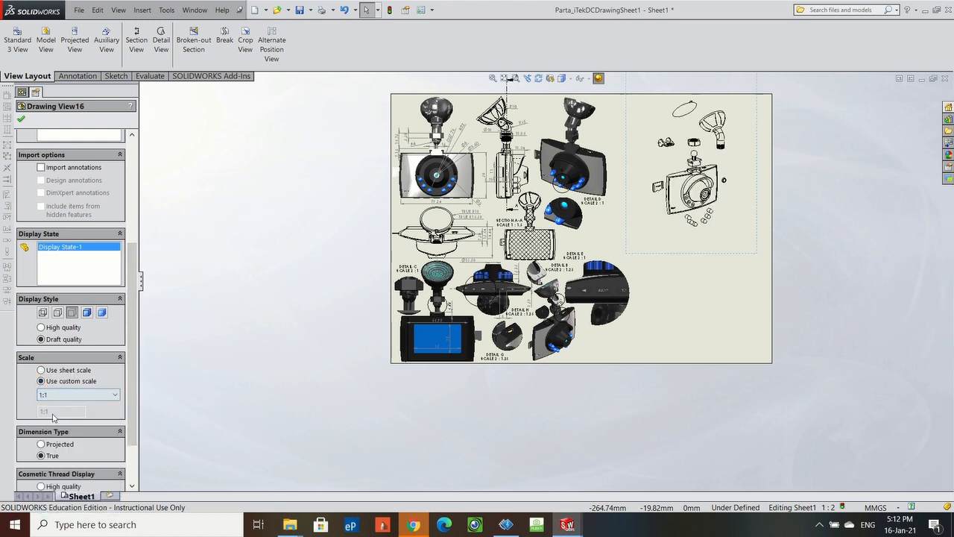
click(88, 395)
click(49, 478)
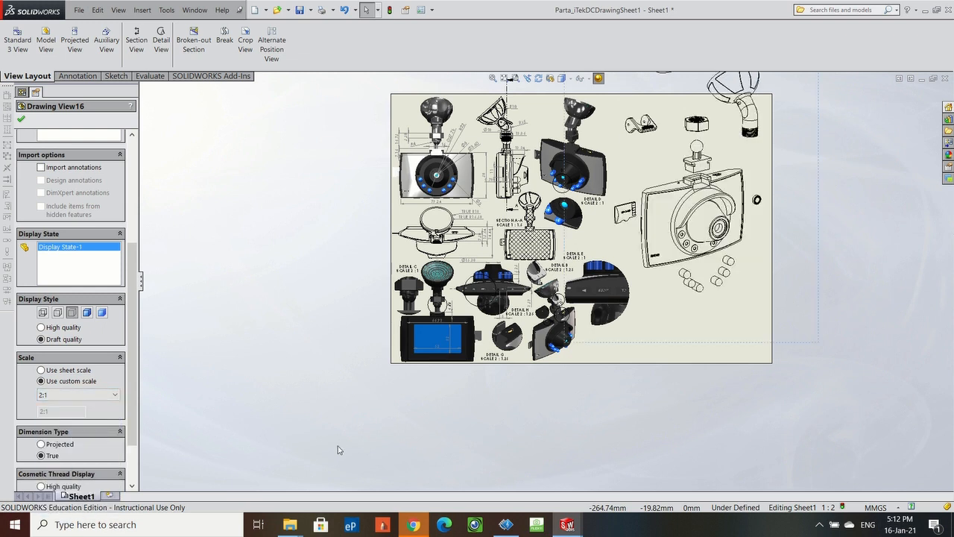
click(46, 395)
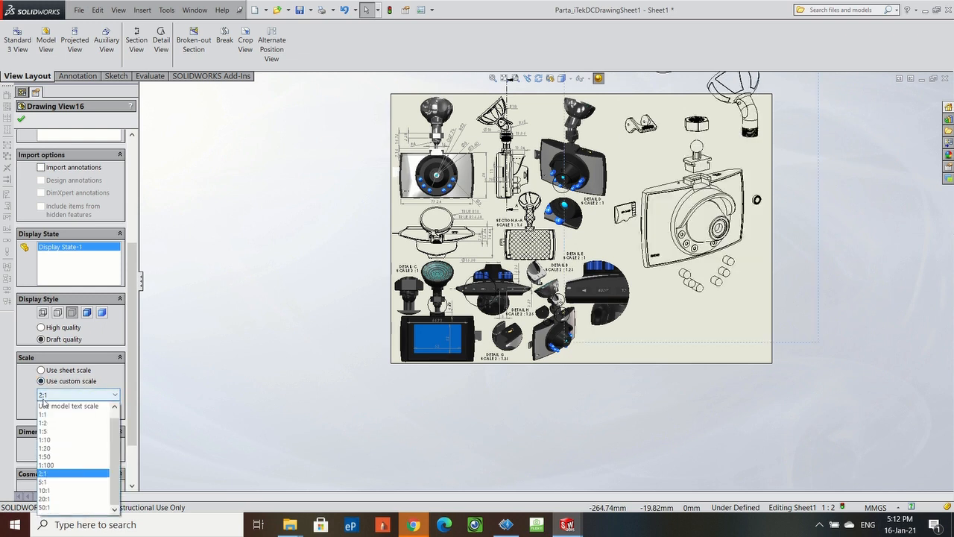
click(57, 405)
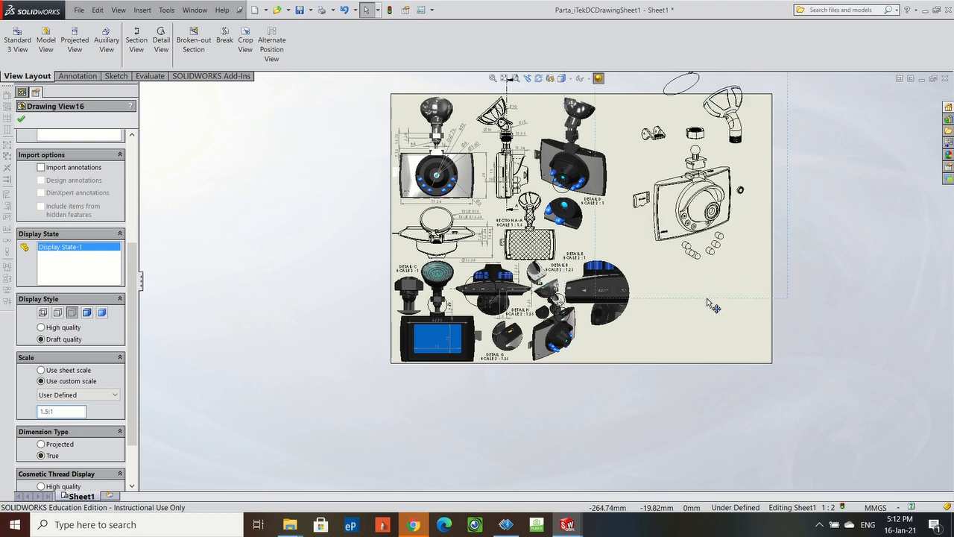
Move the exploded assembly view down within the sheet's empty right area and display it as Shaded.
mouse_move(716, 311)
mouse_down()
mouse_move(715, 404)
mouse_move(724, 397)
mouse_up()
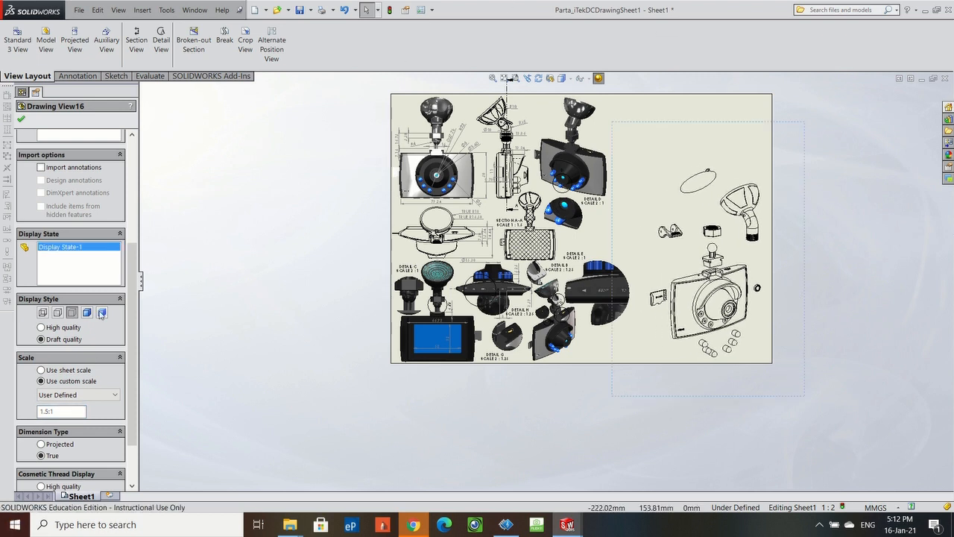
click(102, 313)
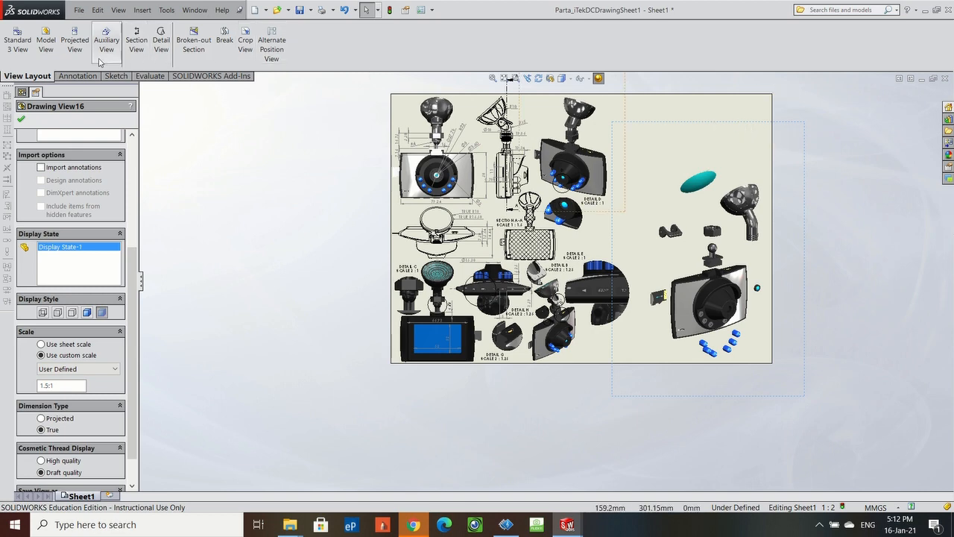
Add circular item-number balloons to the memory card, an LED, the main body and the lens in the exploded view.
click(78, 76)
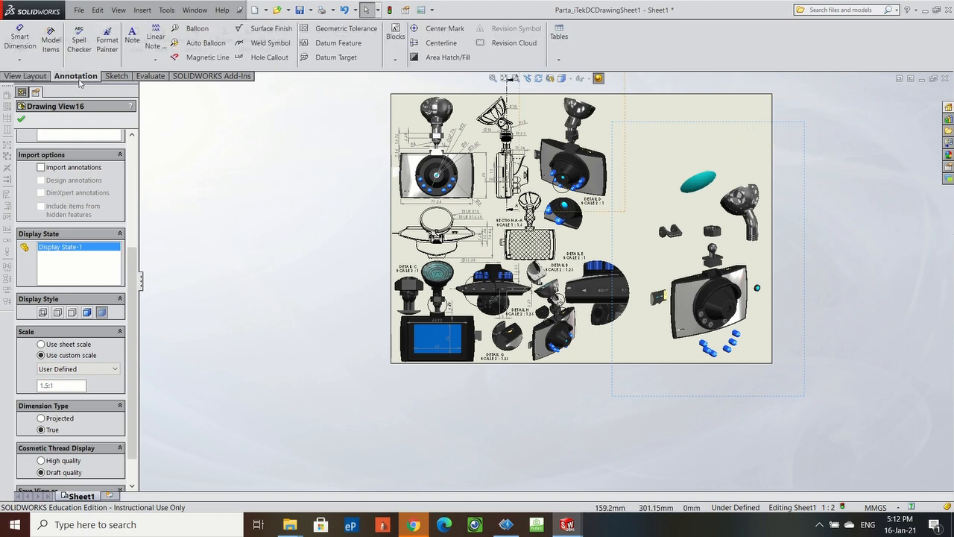
click(189, 30)
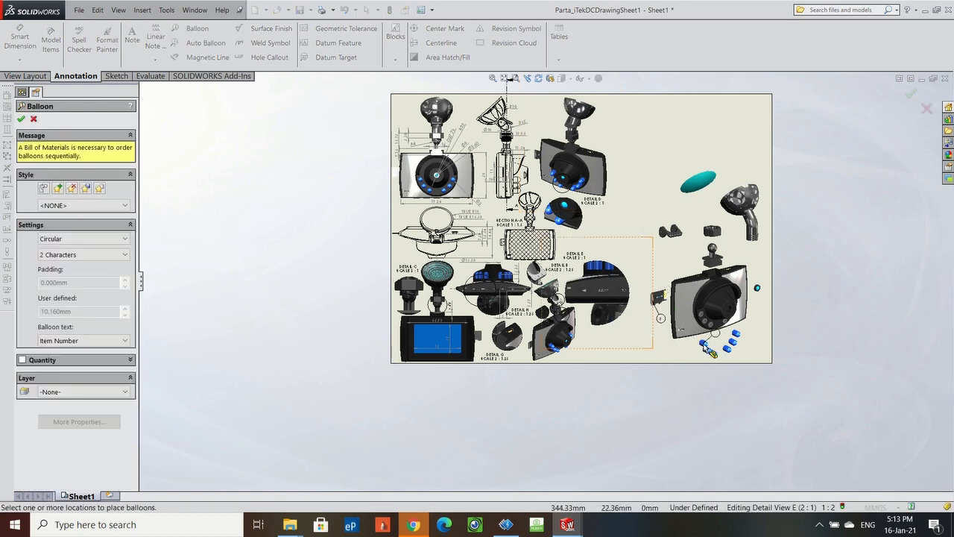
click(704, 344)
click(677, 346)
scroll(704, 347, down, 4)
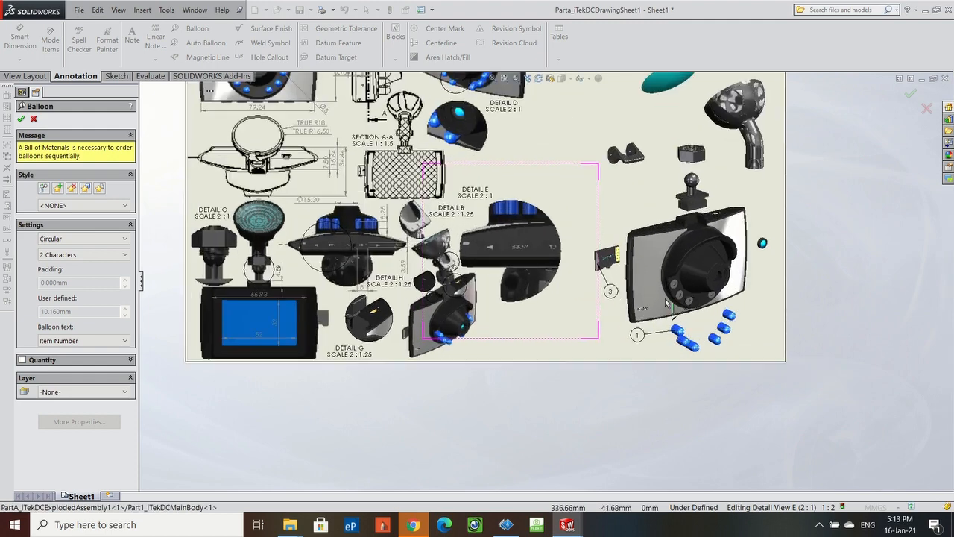
scroll(675, 298, down, 1)
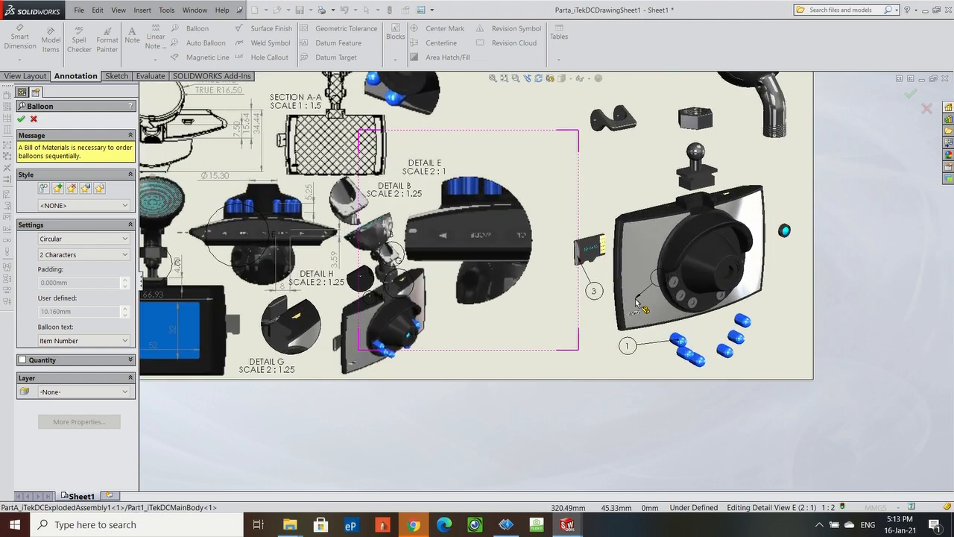
click(735, 284)
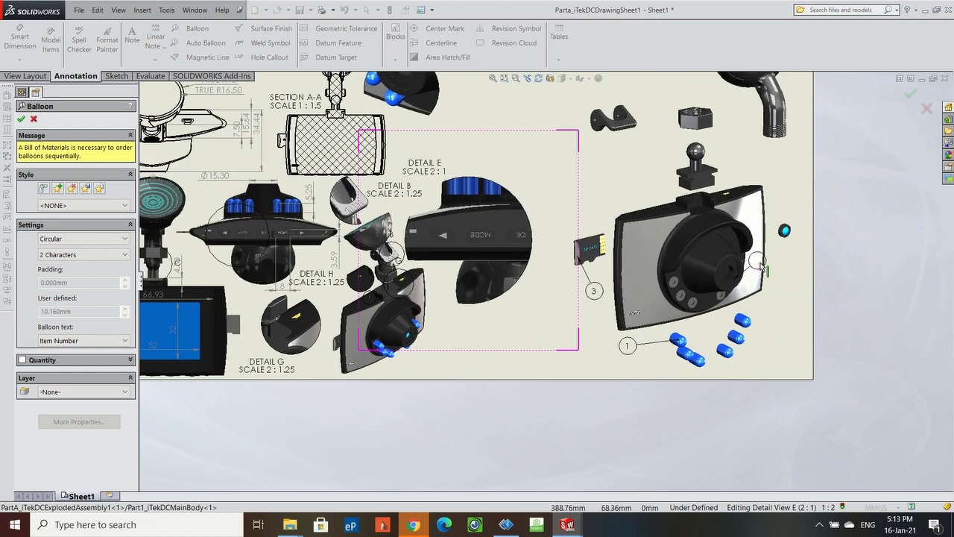
click(780, 309)
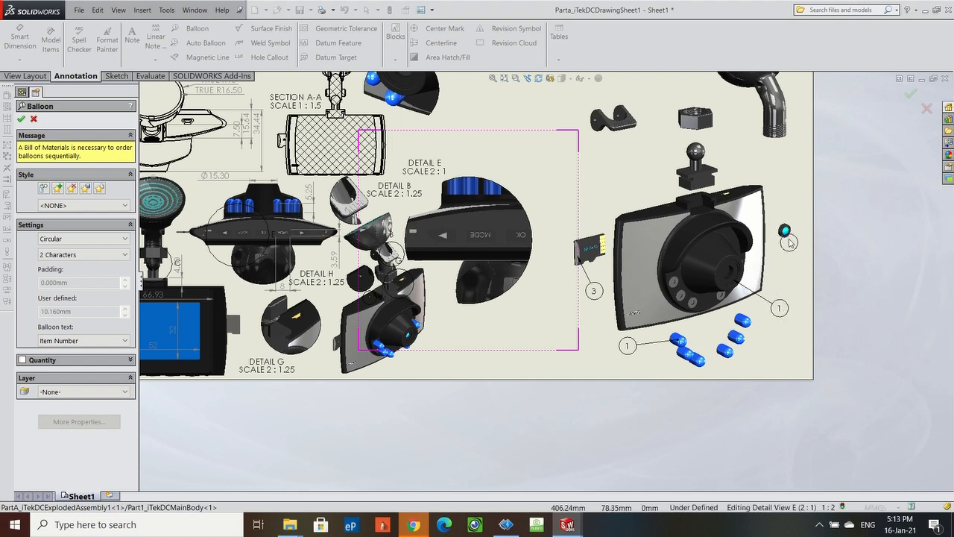
click(784, 230)
scroll(785, 231, down, 10)
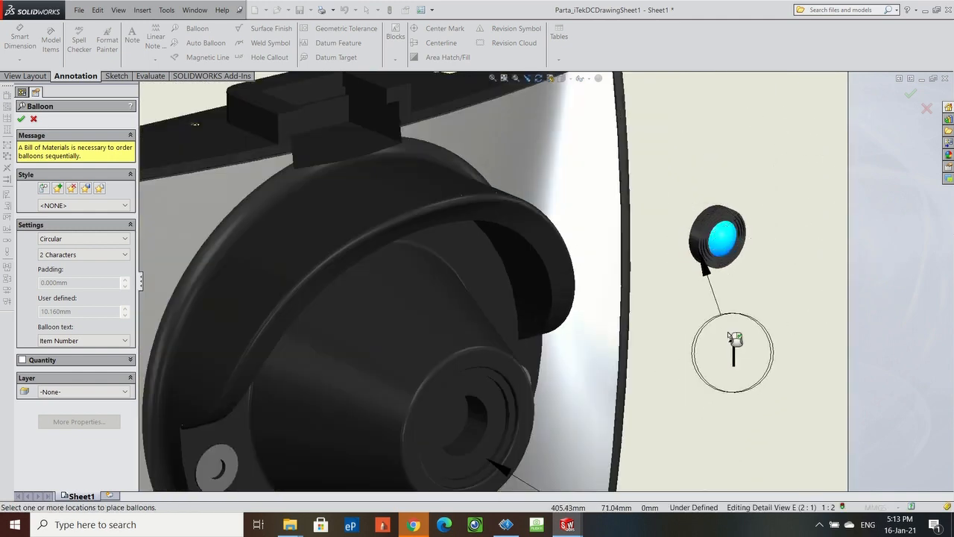
scroll(696, 177, up, 10)
Balloon the ball-shaped mount lock, the mount arm's lower end, the lock nut and the mount clip in the exploded view.
click(506, 195)
click(536, 201)
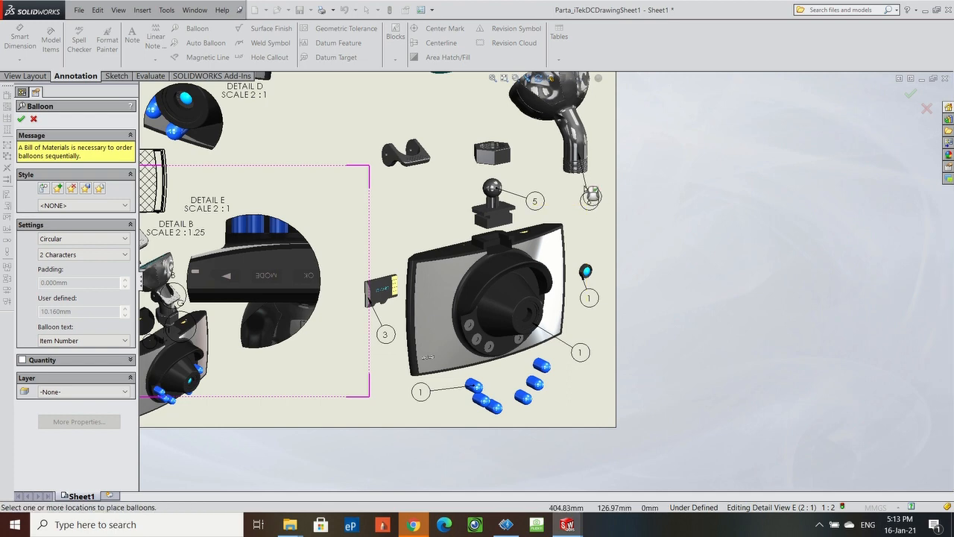
click(509, 162)
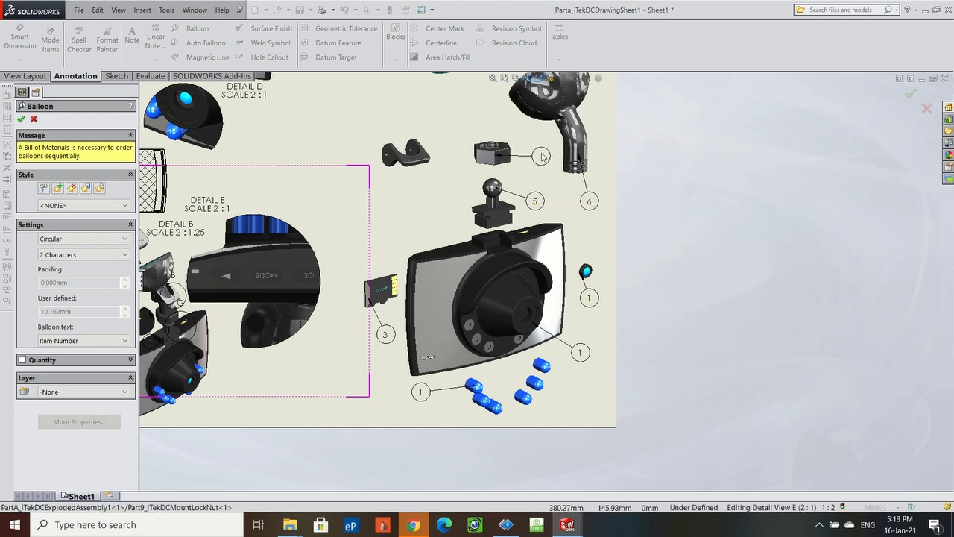
click(541, 155)
click(414, 163)
click(422, 207)
scroll(494, 141, up, 2)
scroll(493, 142, up, 2)
scroll(552, 222, down, 3)
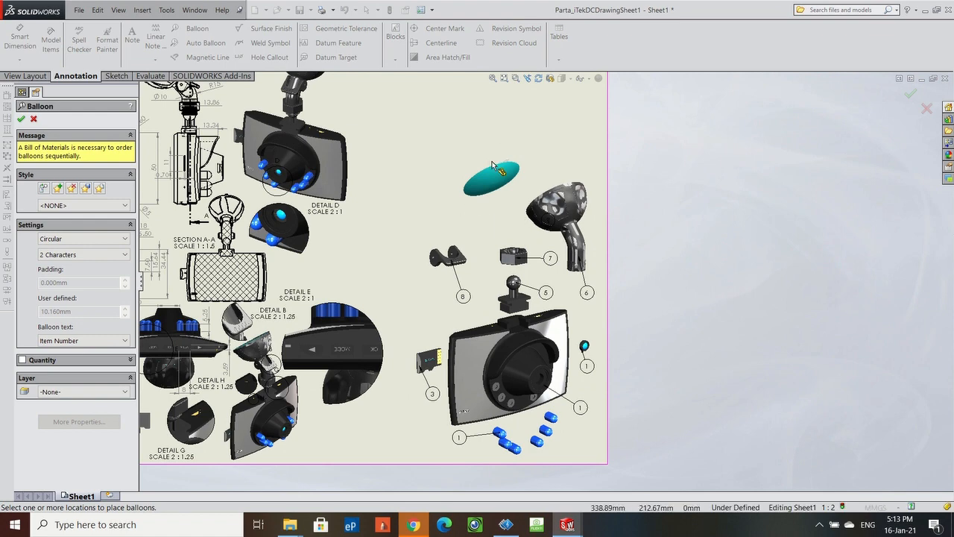
key(Escape)
click(555, 219)
click(705, 272)
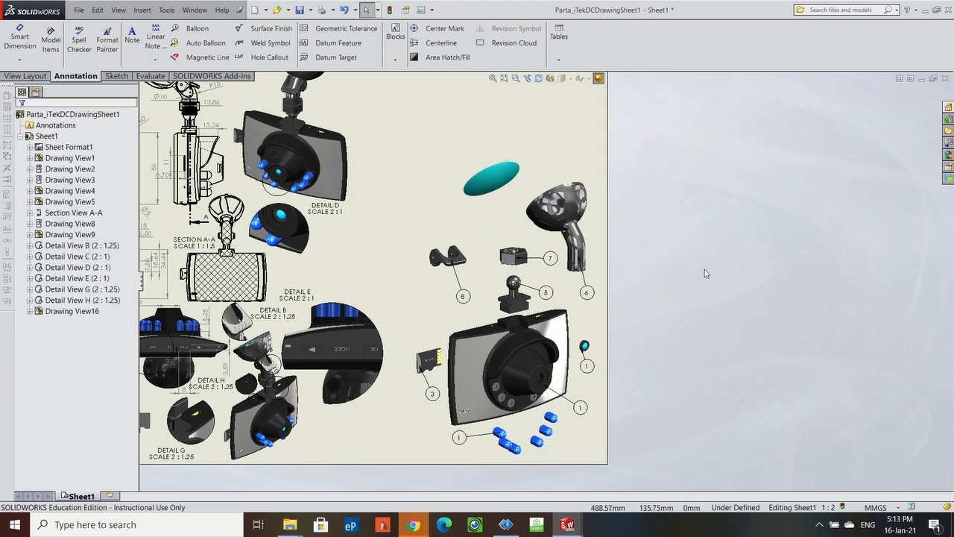
Add item-number balloons to the mount arm's head and the suction pad in the exploded view.
click(197, 29)
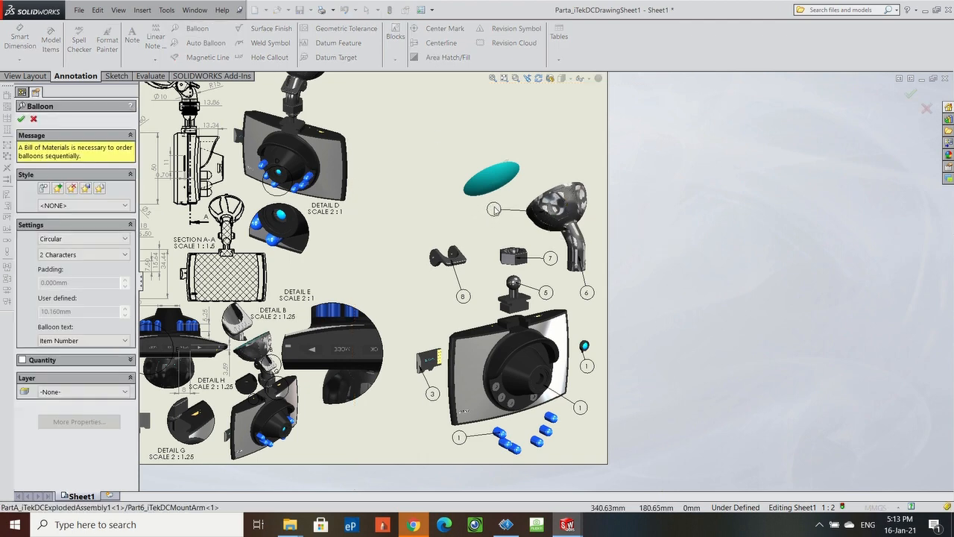
click(500, 212)
click(512, 171)
click(538, 163)
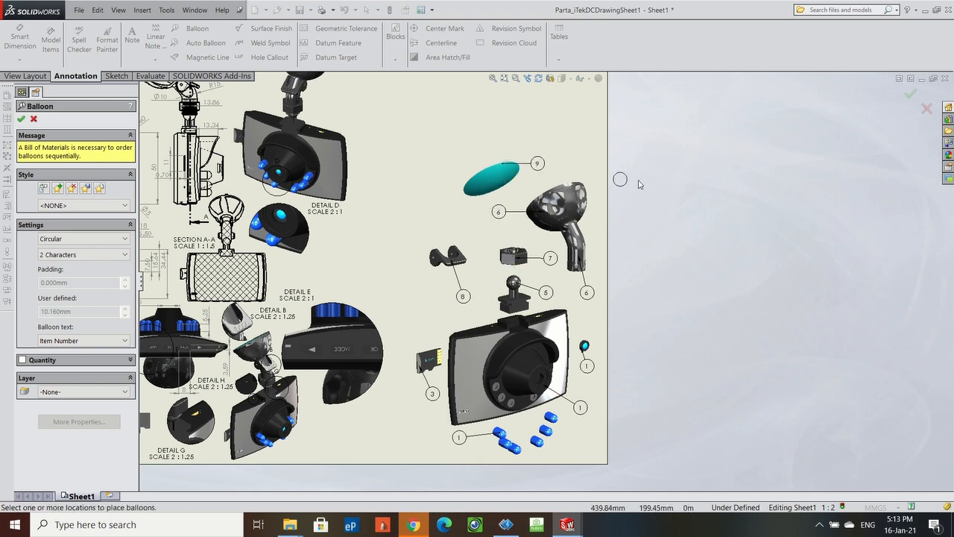
key(Escape)
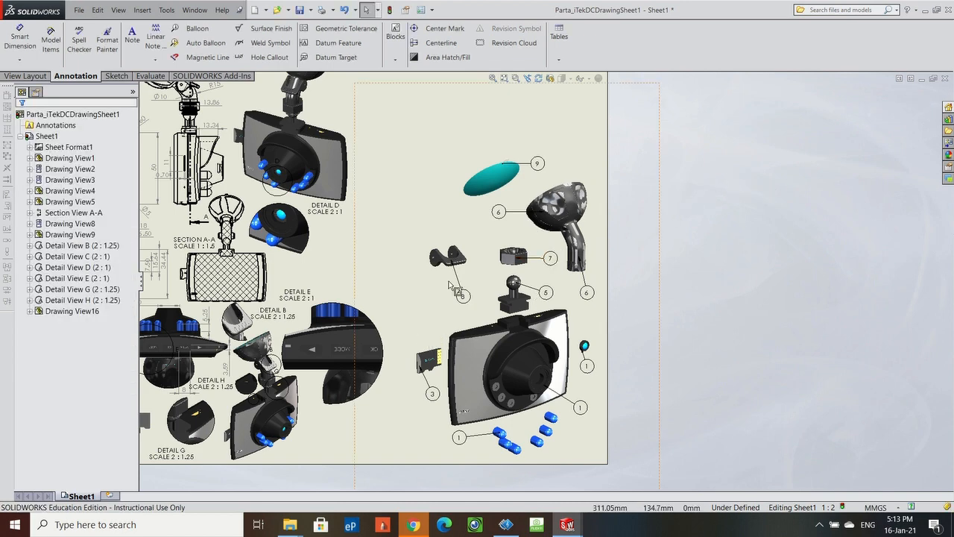
Insert a parts-only bill of materials for the exploded view with the bom-standard template, placed along the sheet's upper edge above that view.
scroll(531, 350, up, 3)
scroll(569, 296, up, 1)
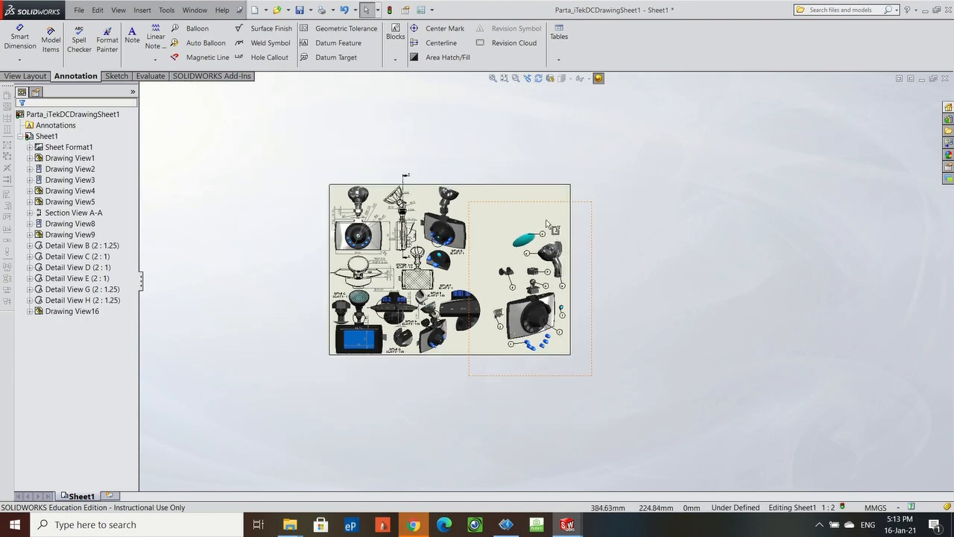
scroll(588, 254, up, 1)
click(602, 254)
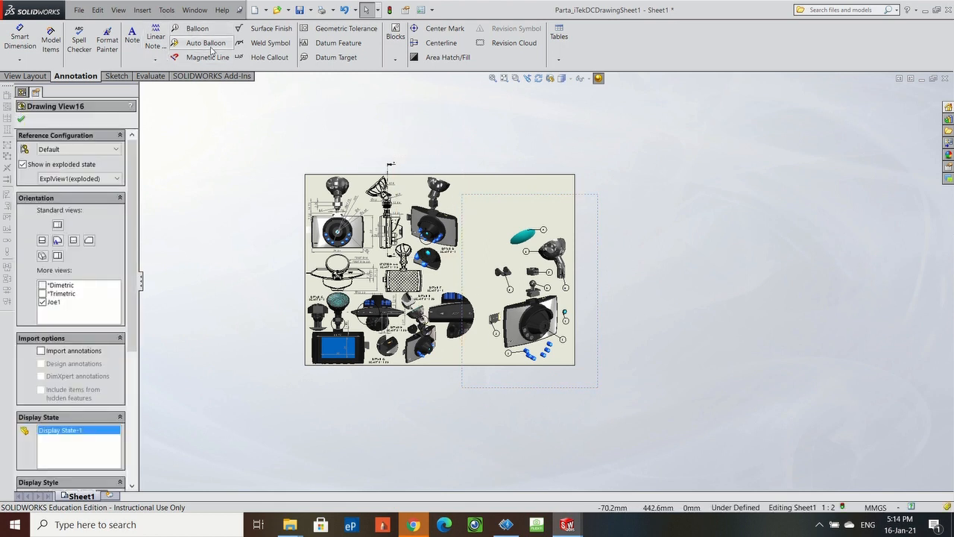
click(142, 10)
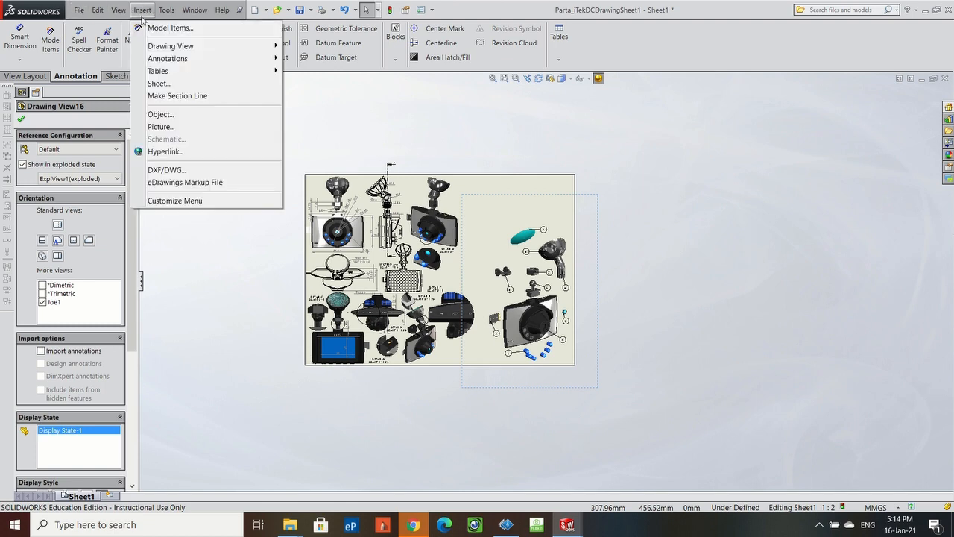
mouse_move(158, 71)
click(321, 95)
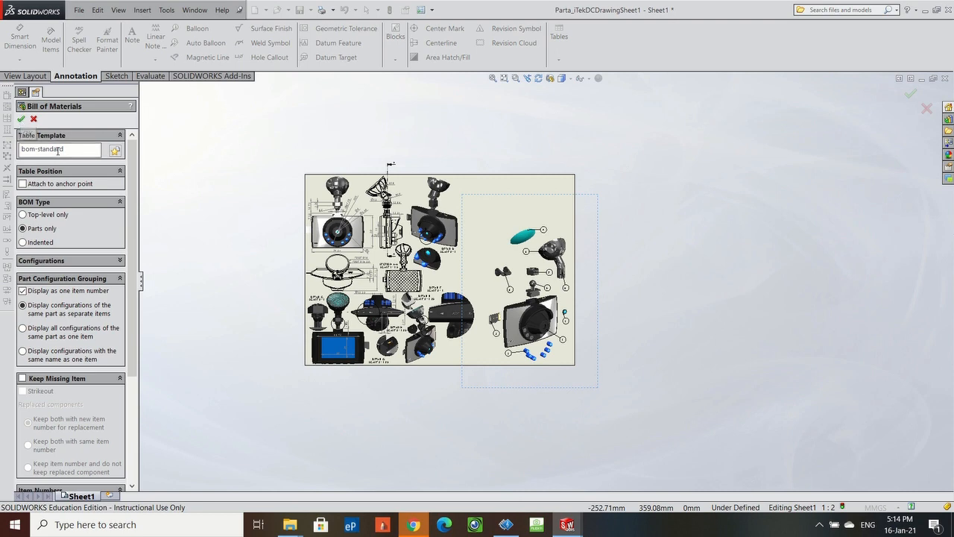
click(21, 119)
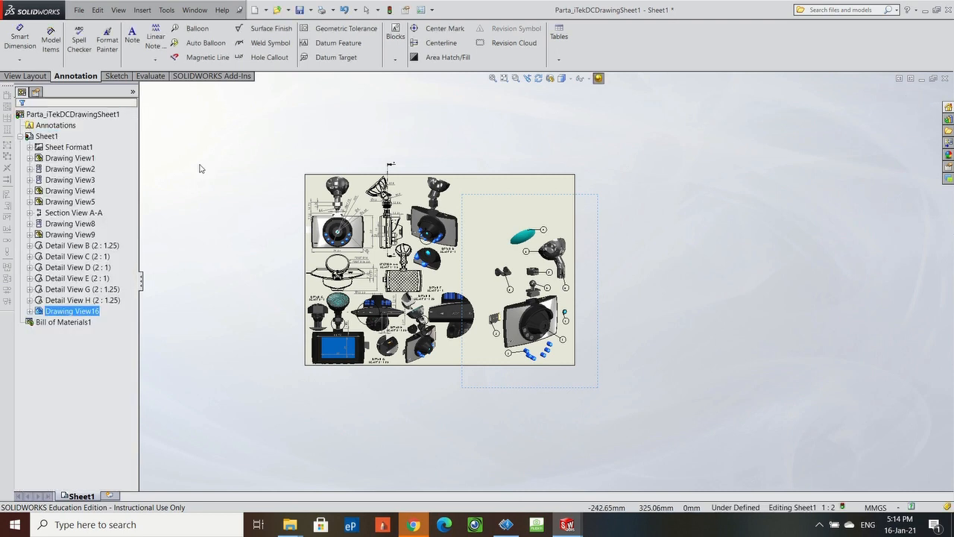
click(453, 175)
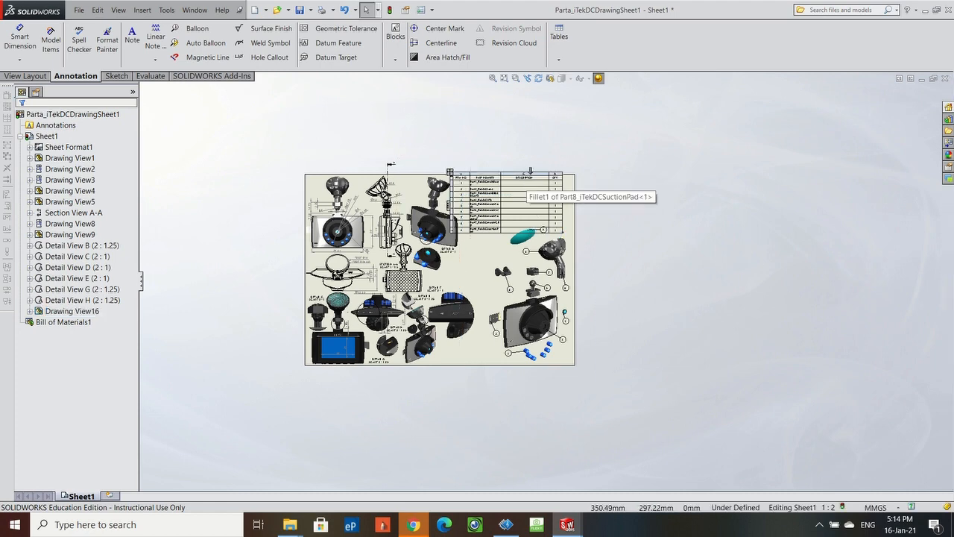
Delete the bill of materials' Description column and widen the quantity and part number columns so each part name fits on one line.
scroll(529, 172, down, 5)
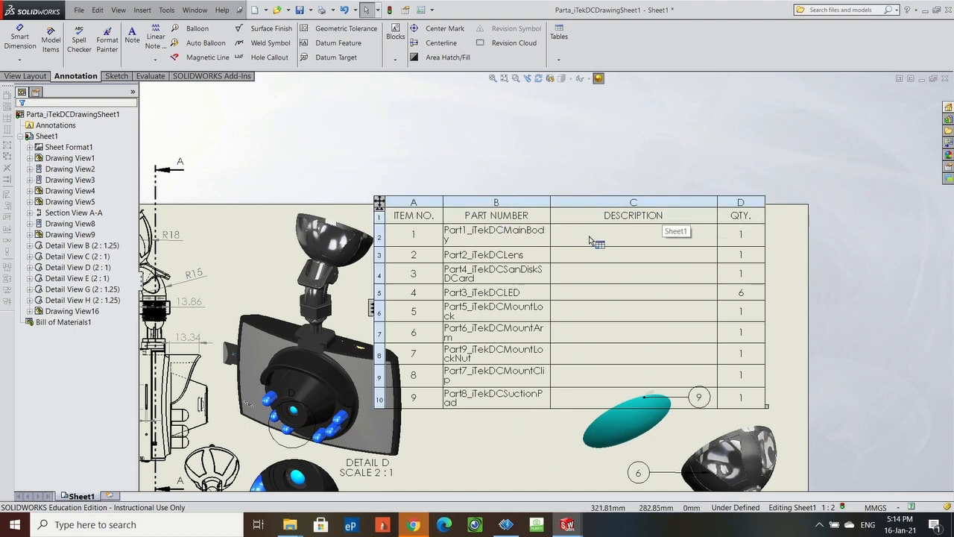
click(644, 196)
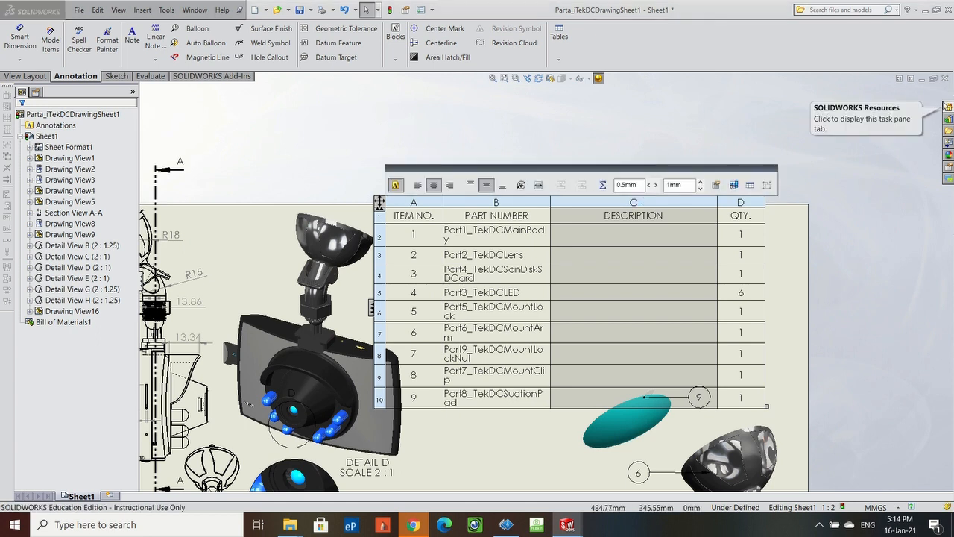
key(Delete)
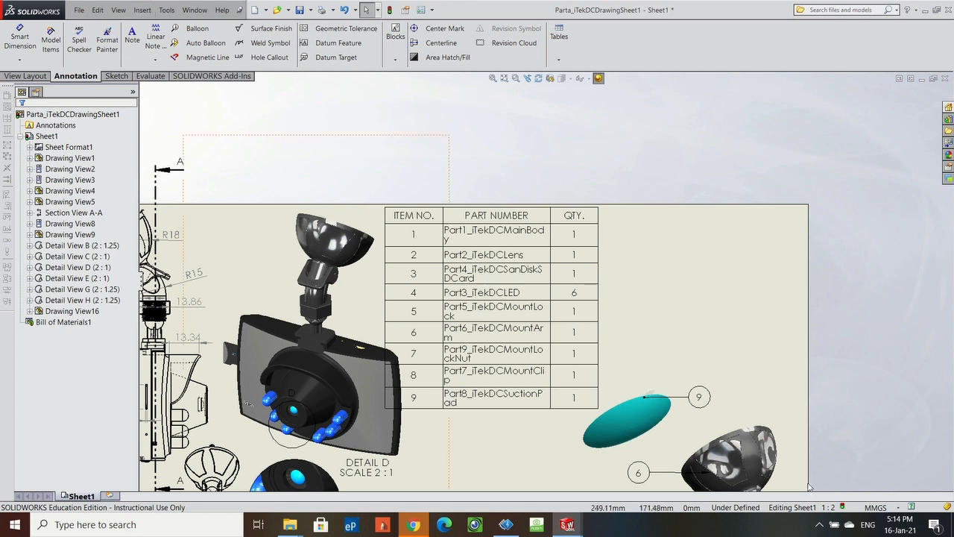
drag(598, 251, 681, 250)
drag(551, 255, 621, 251)
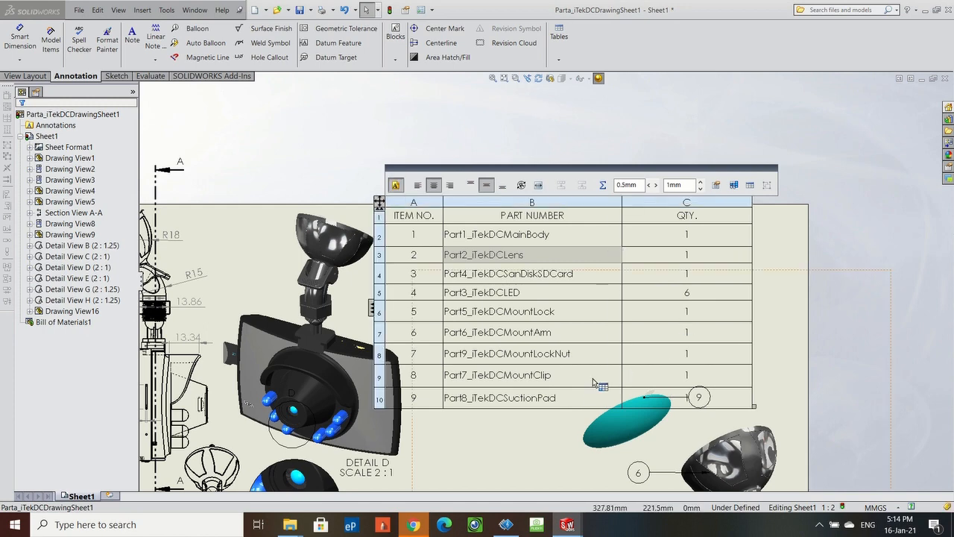
Reduce the height of the suction pad row at the end of the bill of materials.
scroll(596, 332, up, 3)
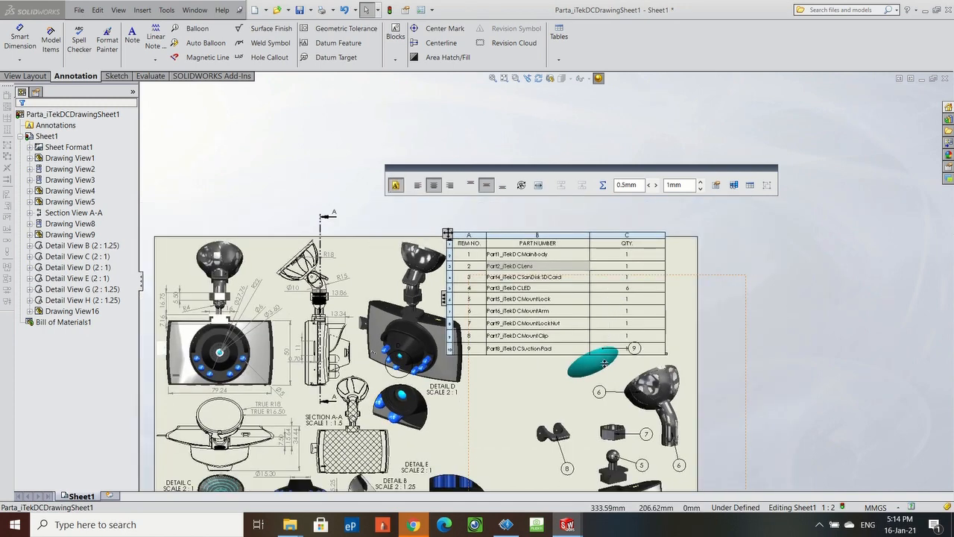
drag(519, 355, 520, 321)
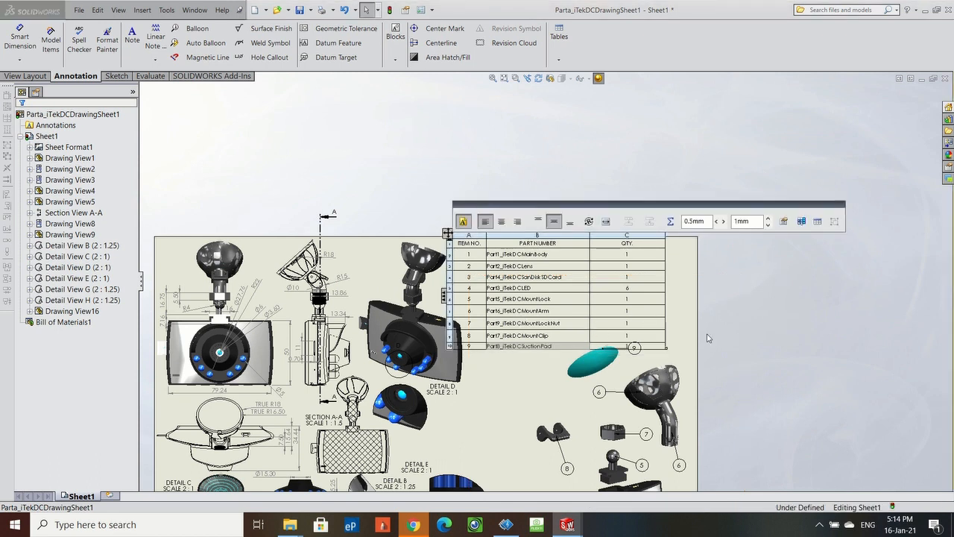
click(779, 318)
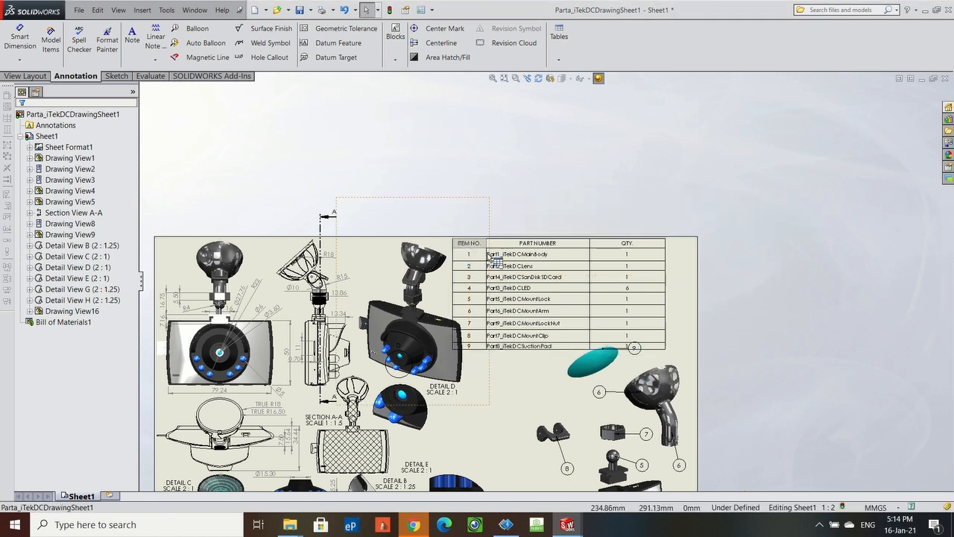
Set the cell padding of the whole bill of materials to 0 mm horizontally and 0.5 mm vertically.
click(577, 278)
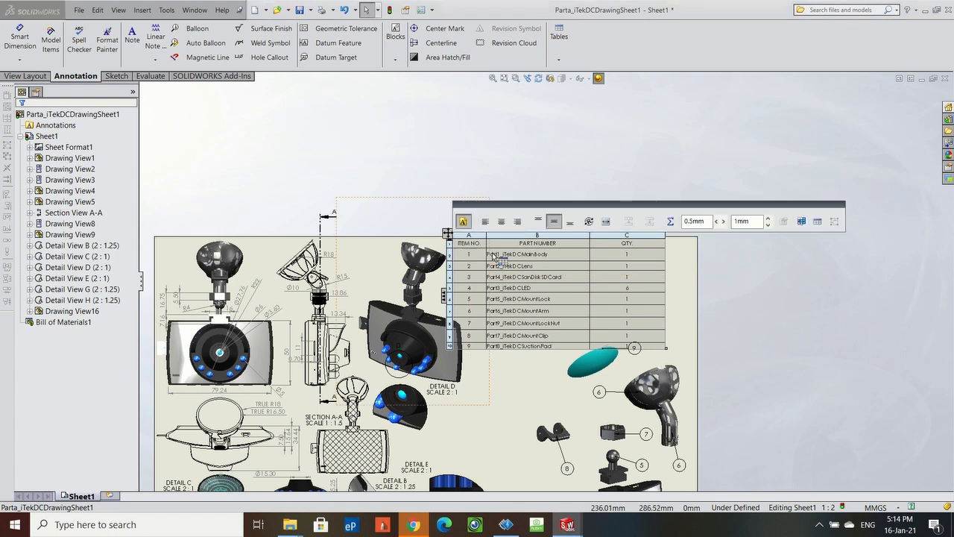
click(716, 222)
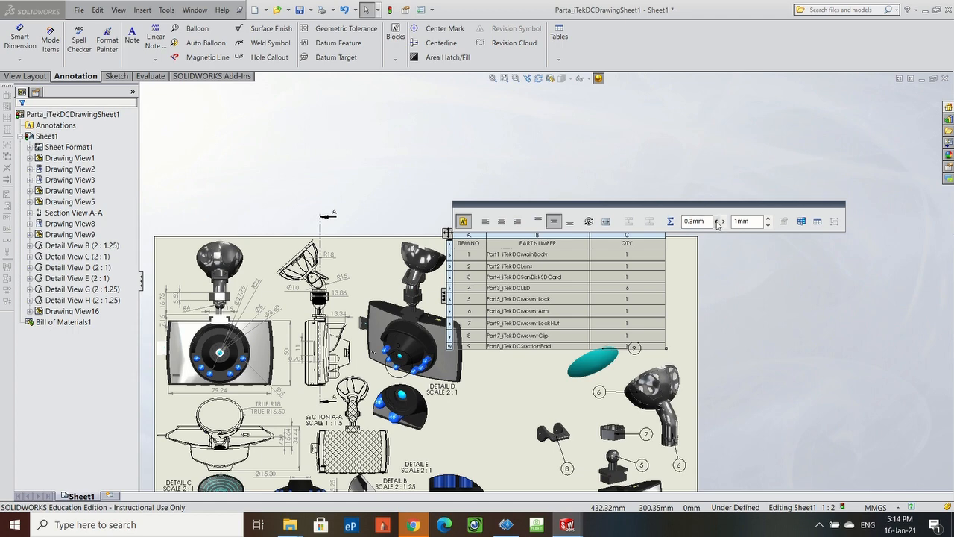
click(767, 225)
click(767, 226)
click(768, 226)
click(768, 225)
click(767, 225)
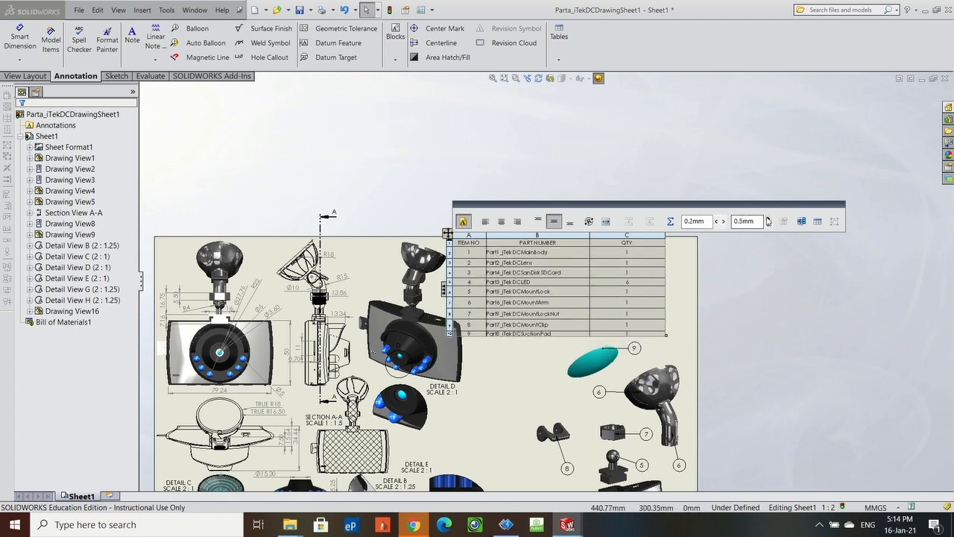
click(717, 222)
click(717, 222)
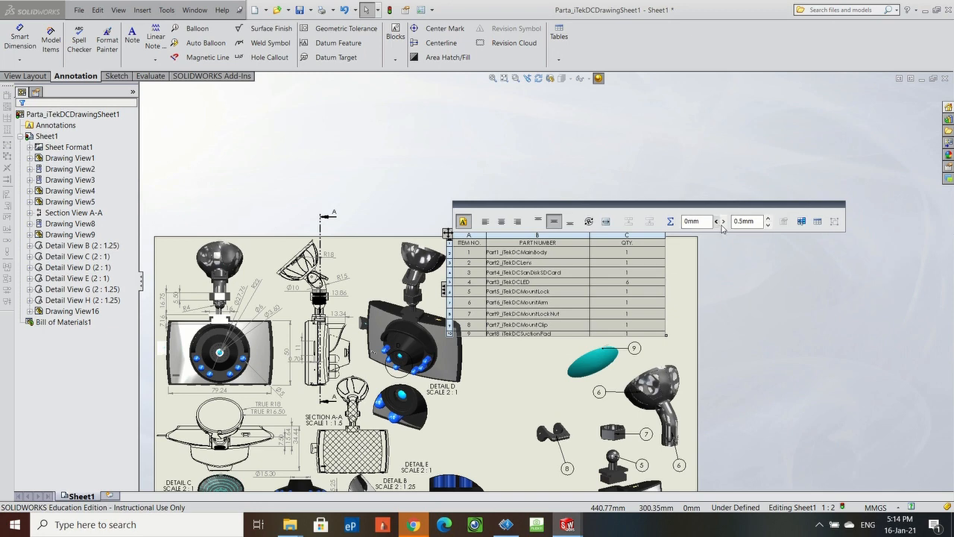
Set the table's vertical cell padding to 0.1 mm and narrow the quantity column to fit its heading.
click(767, 219)
click(768, 219)
click(768, 219)
click(767, 226)
click(767, 226)
click(767, 225)
click(768, 225)
click(768, 225)
click(767, 225)
click(767, 225)
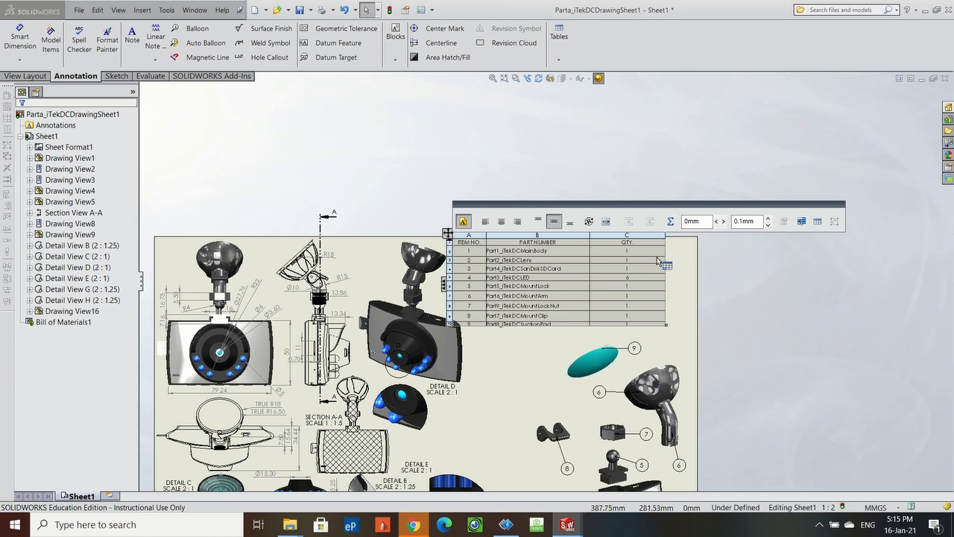
drag(665, 249, 612, 256)
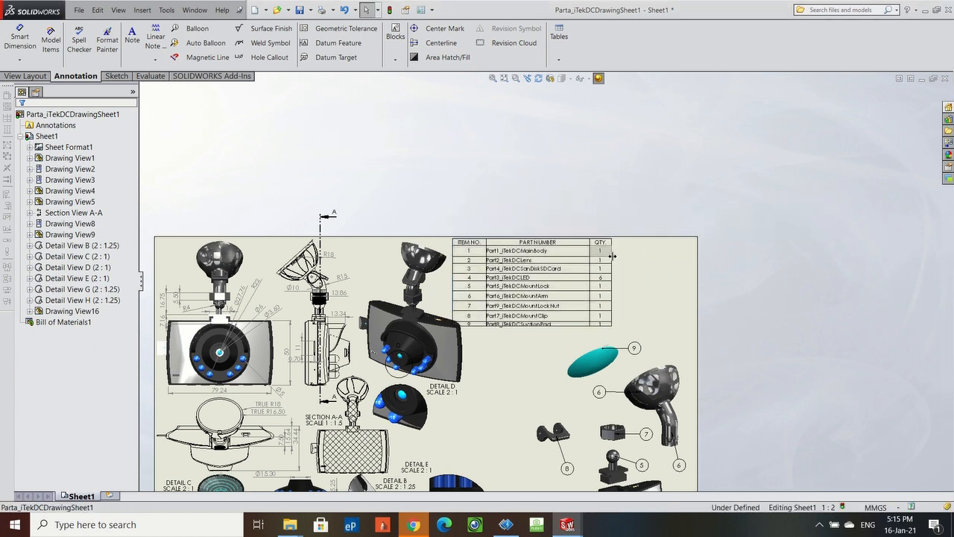
Move the bill of materials into the sheet's upper-right corner, above the exploded view.
click(464, 255)
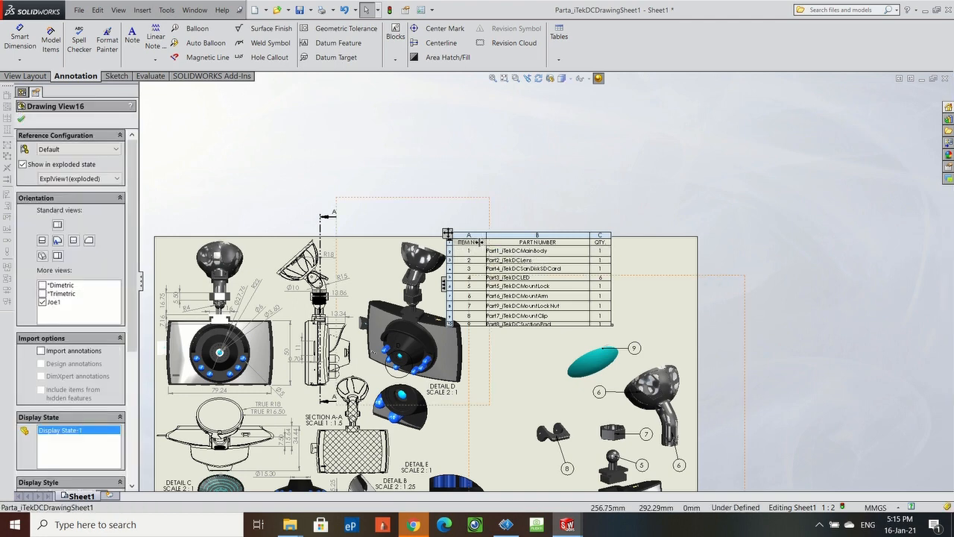
click(448, 234)
drag(448, 234, 527, 238)
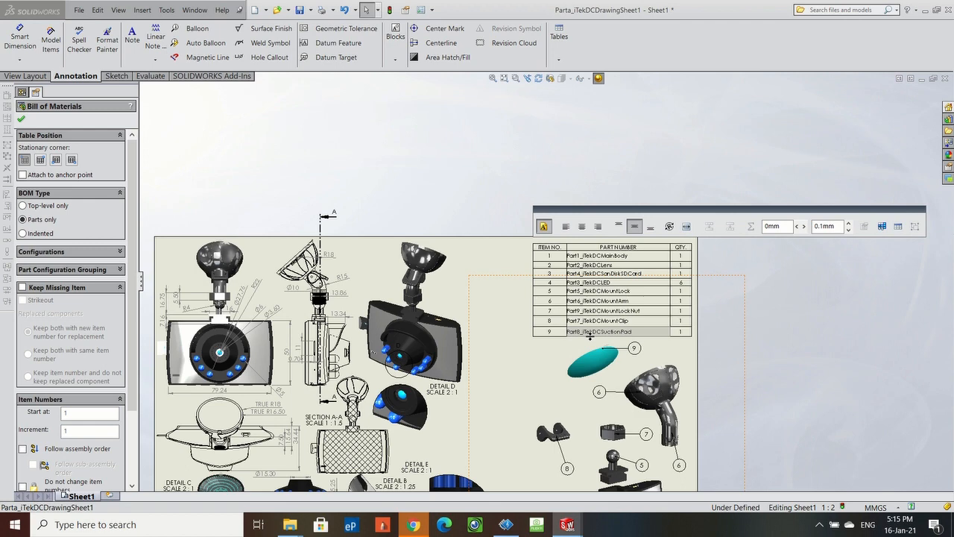
click(802, 336)
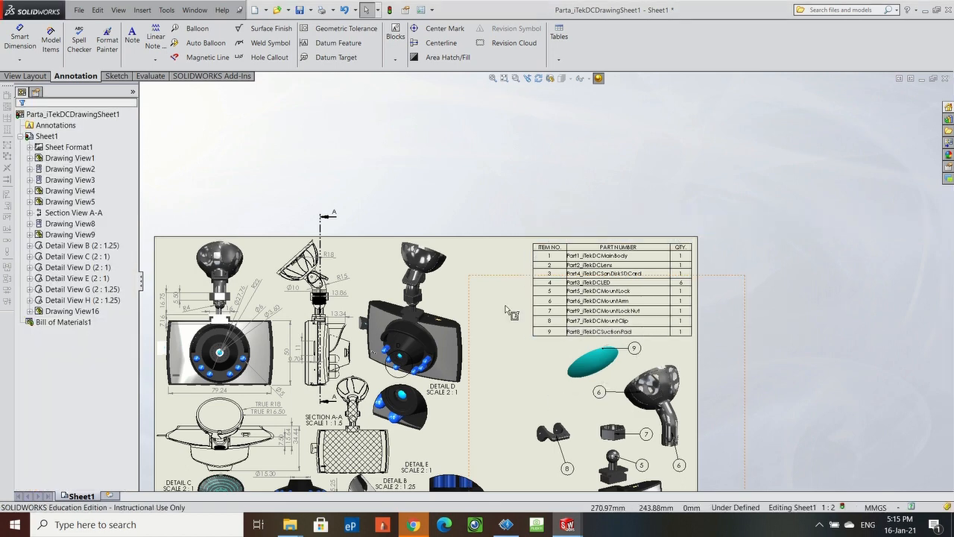
Move Detail View E down beside the small isometric camera view, near the sheet's lower edge.
scroll(542, 287, up, 4)
scroll(549, 359, down, 3)
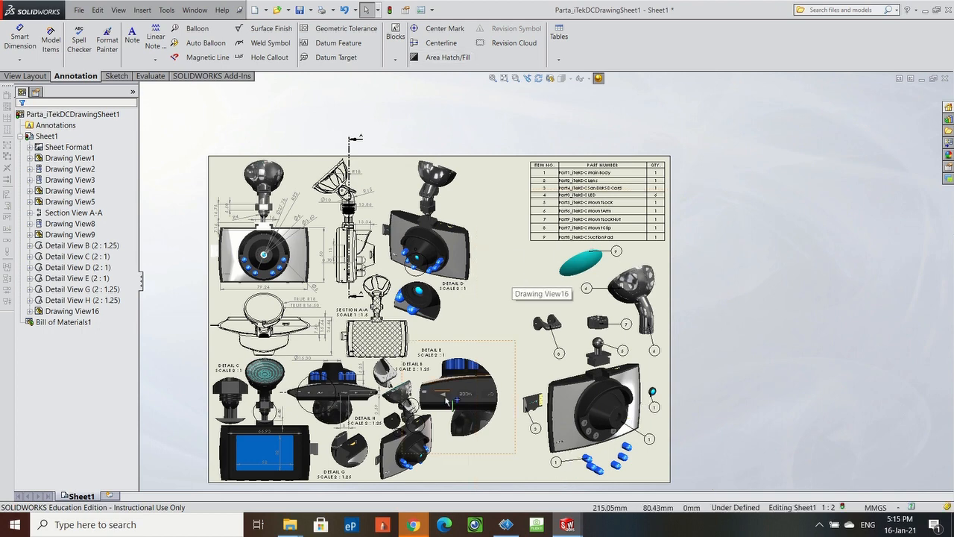
drag(501, 456, 526, 504)
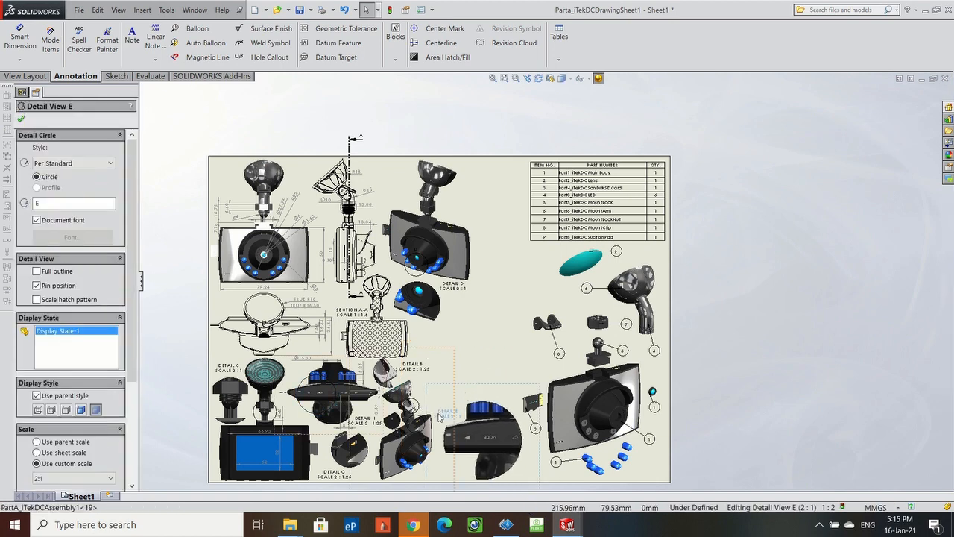
click(438, 416)
click(581, 147)
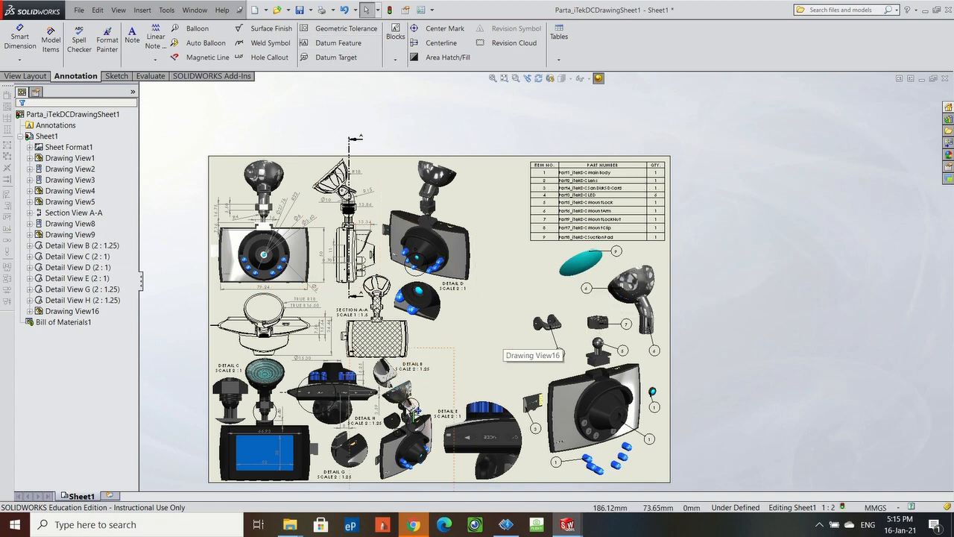
click(459, 368)
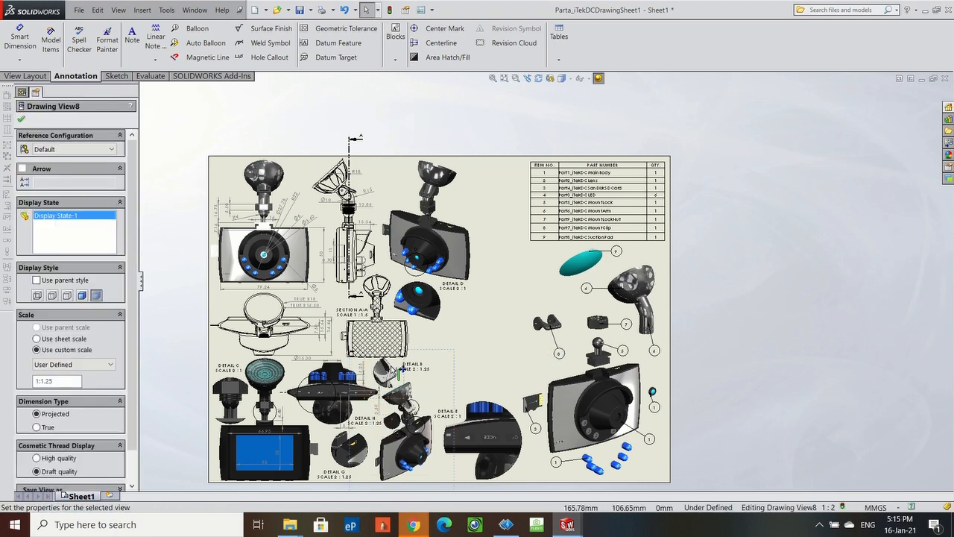
click(719, 237)
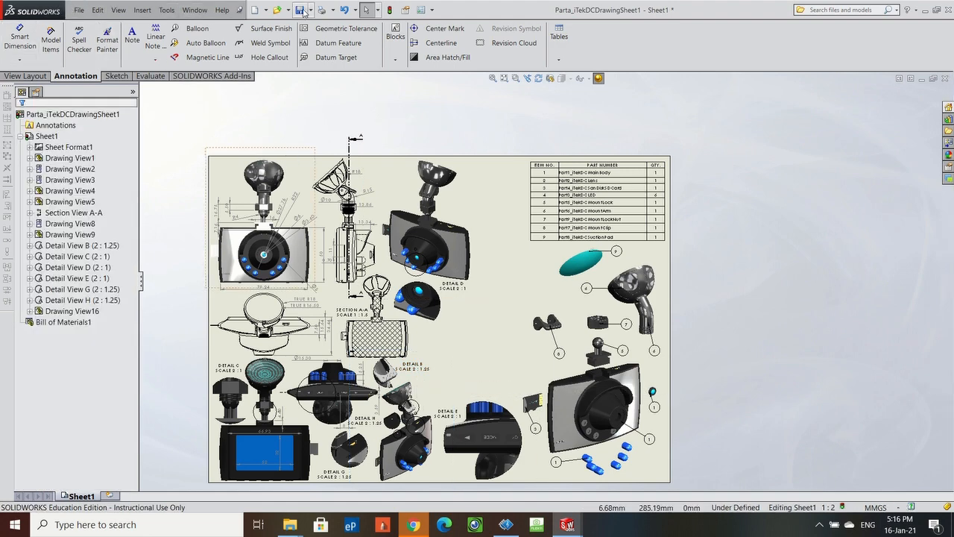
Insert a front model view of Part2_iTekDCLens in the empty area beside the suction pad of the exploded view.
click(18, 75)
click(45, 32)
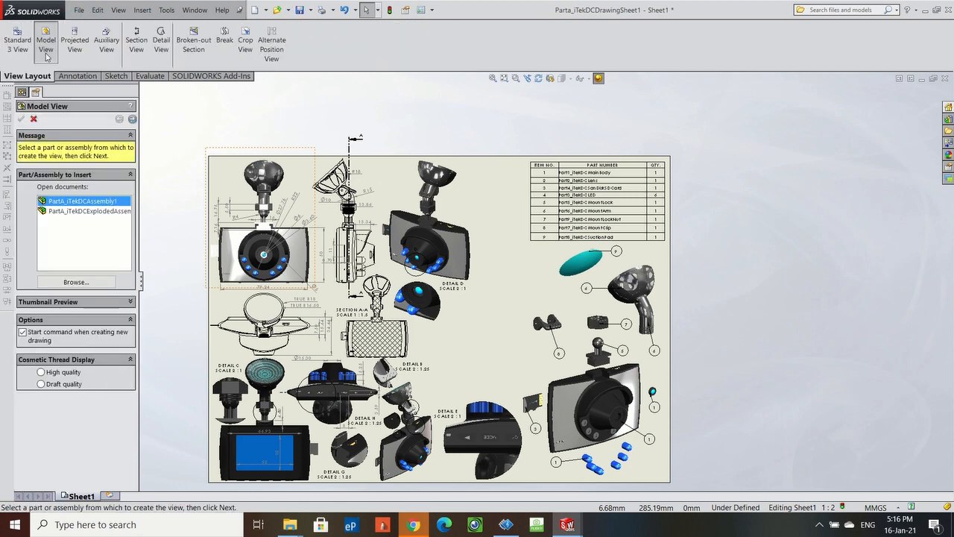
click(74, 282)
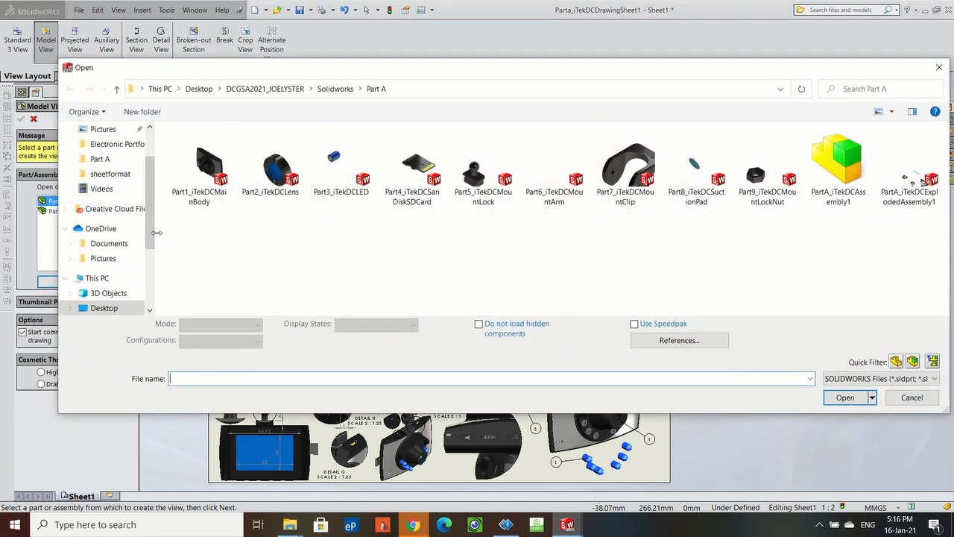
click(272, 168)
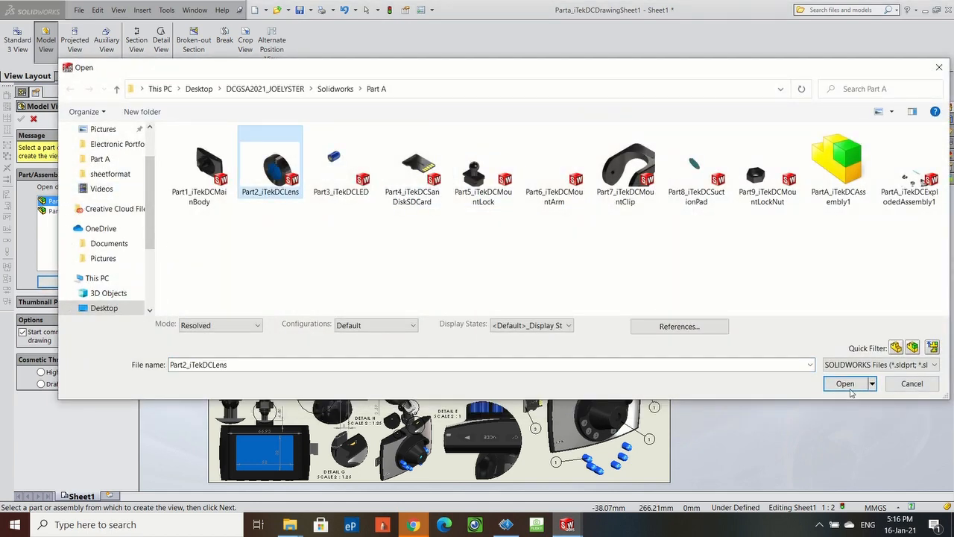
click(848, 386)
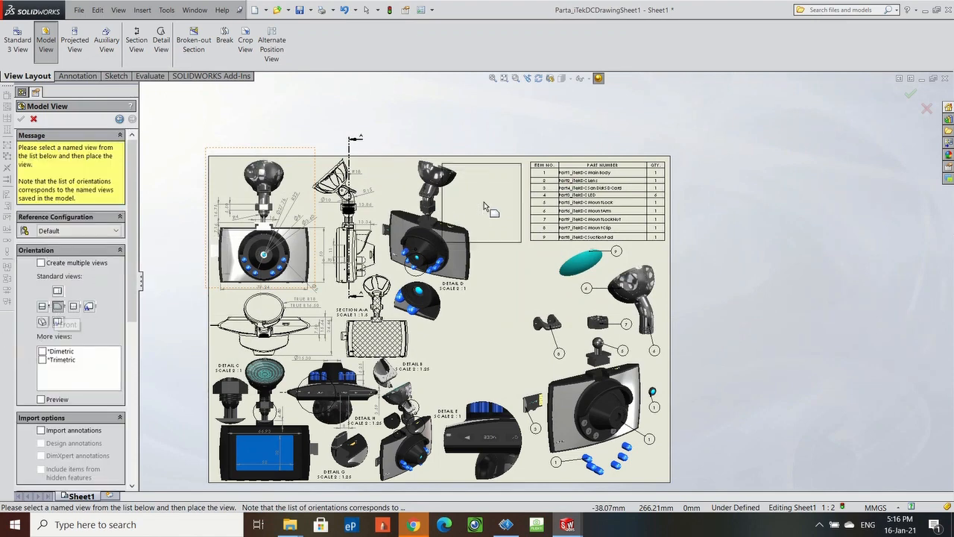
click(512, 281)
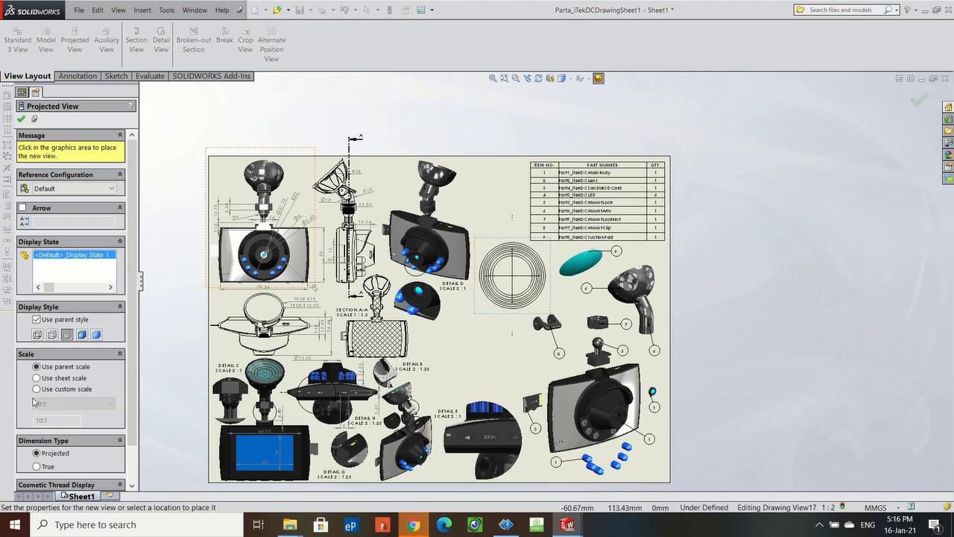
scroll(34, 421, down, 1)
click(36, 347)
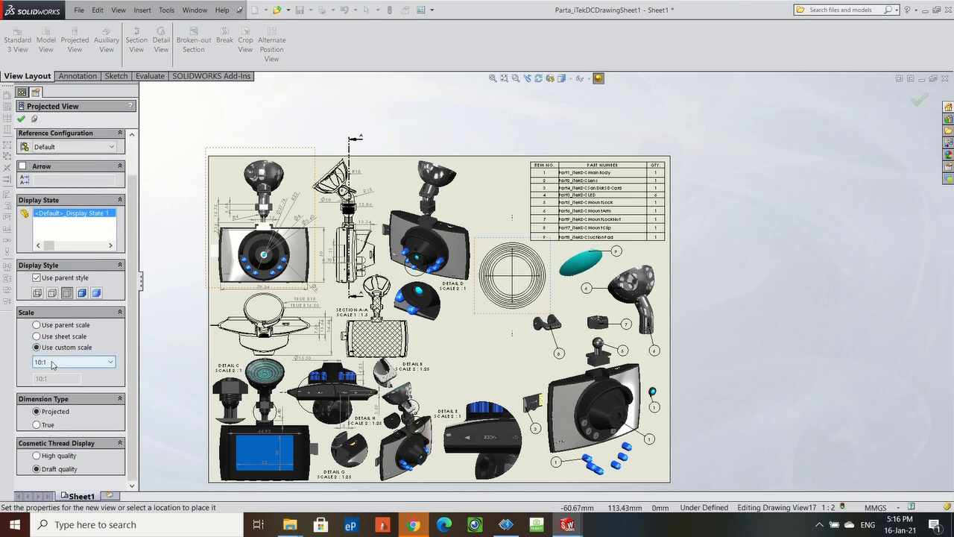
click(53, 362)
click(39, 440)
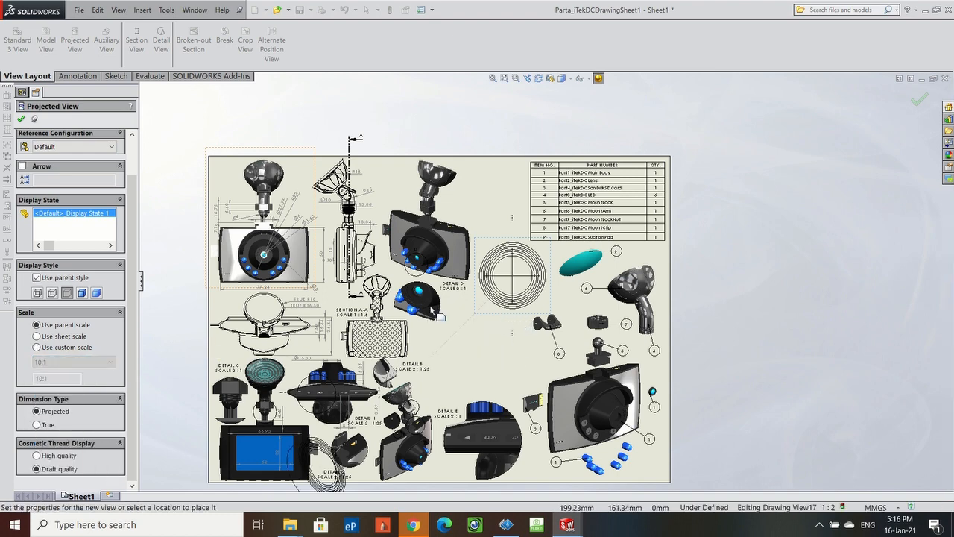
key(Escape)
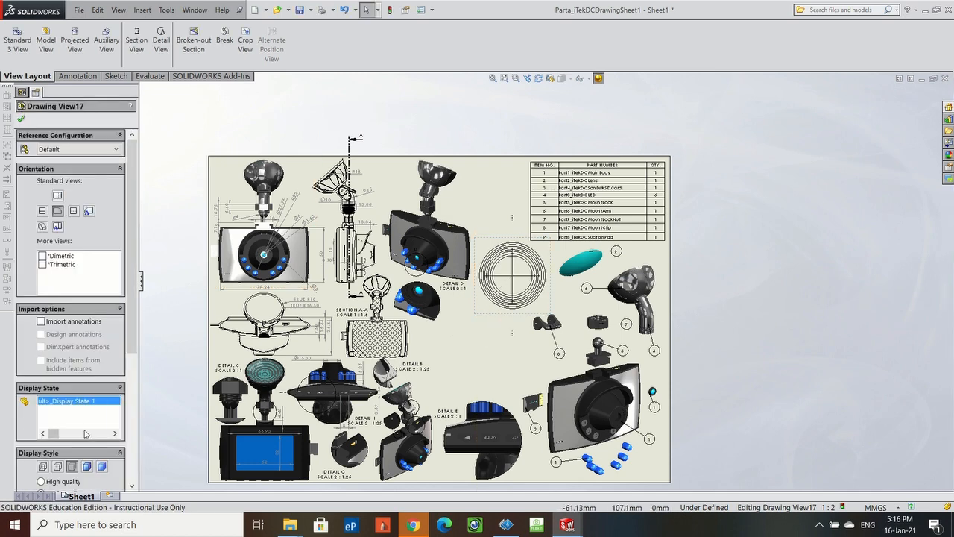
Show the lens view shaded at a 5:1 scale and move it between the isometric camera view and the bill of materials.
scroll(97, 388, down, 4)
click(101, 333)
click(50, 389)
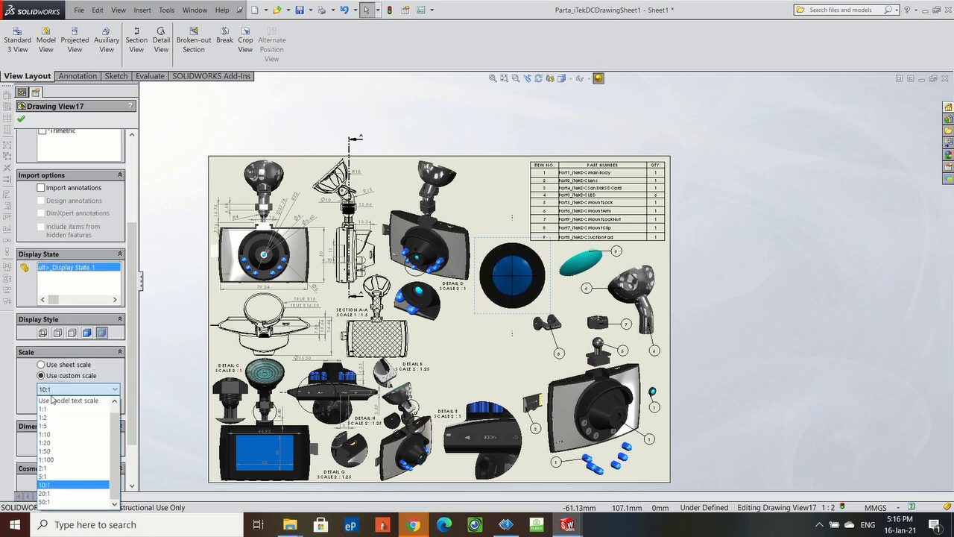
click(46, 467)
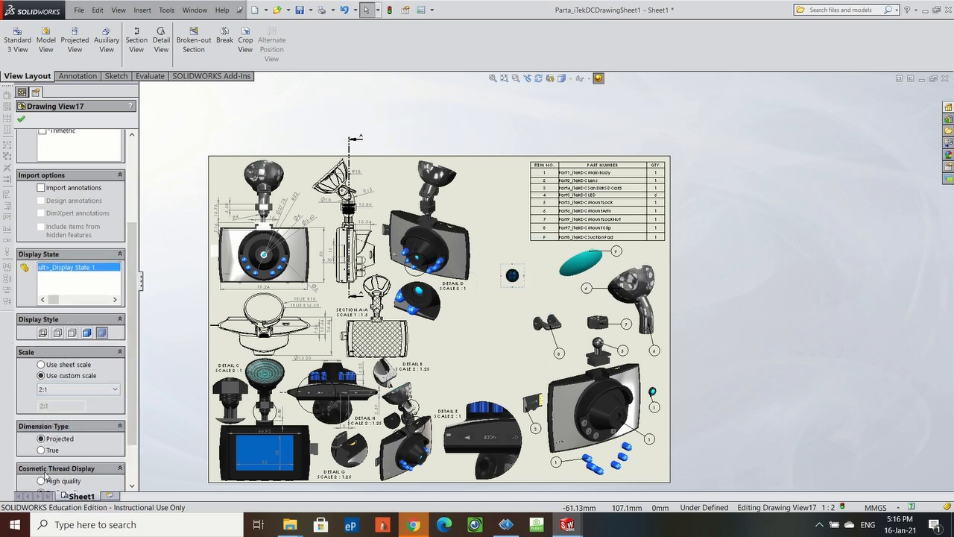
click(114, 389)
click(52, 477)
drag(524, 300, 487, 204)
click(701, 185)
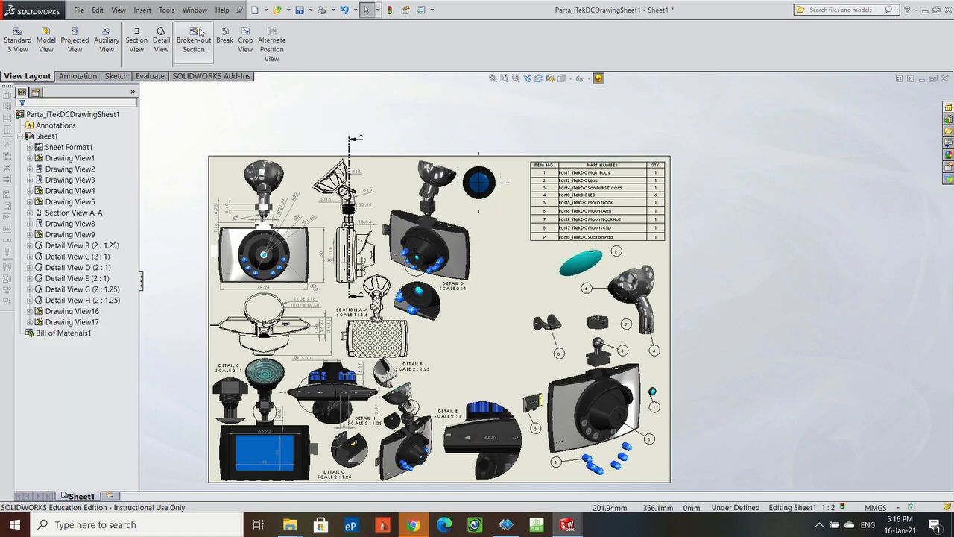
Dimension the diameters of the lens view's inner blue circle and outer black ring.
click(78, 76)
click(20, 43)
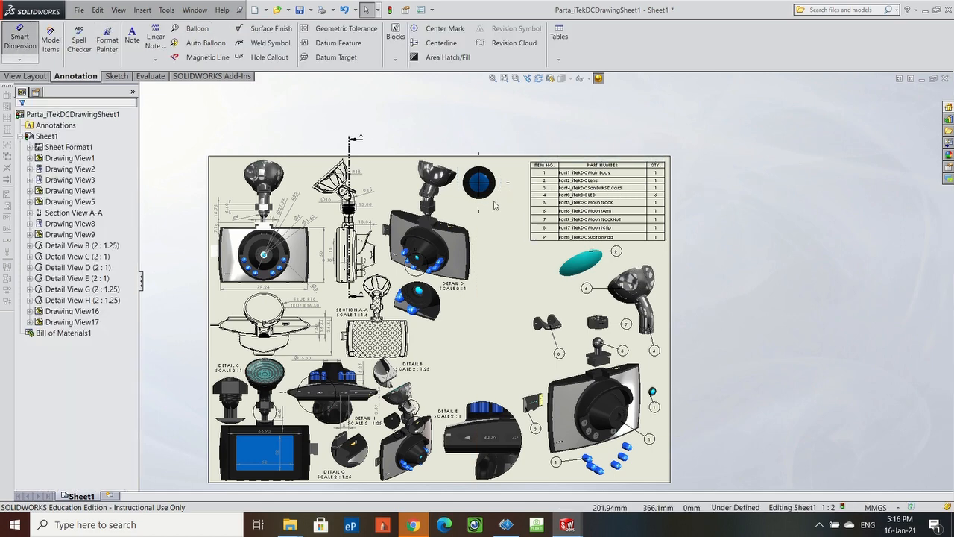
scroll(478, 171, down, 8)
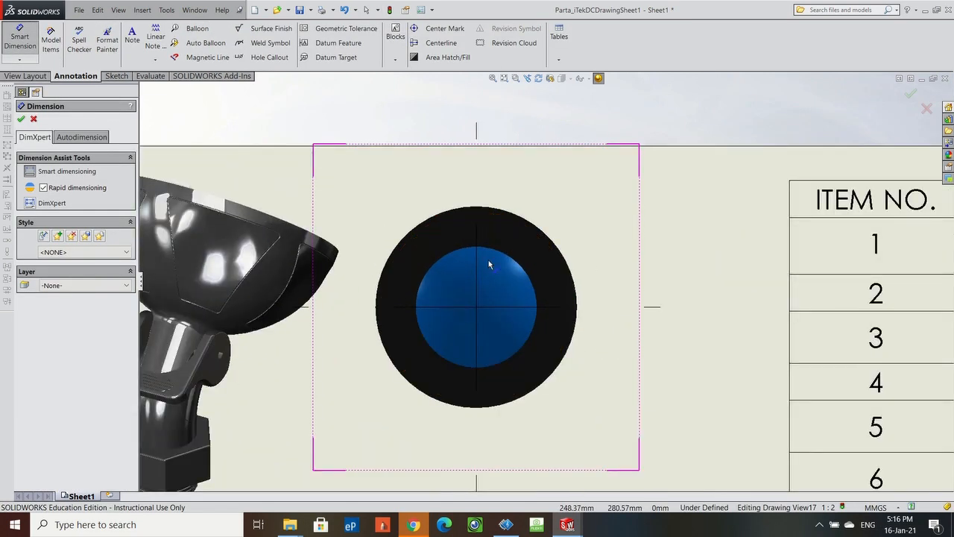
click(509, 256)
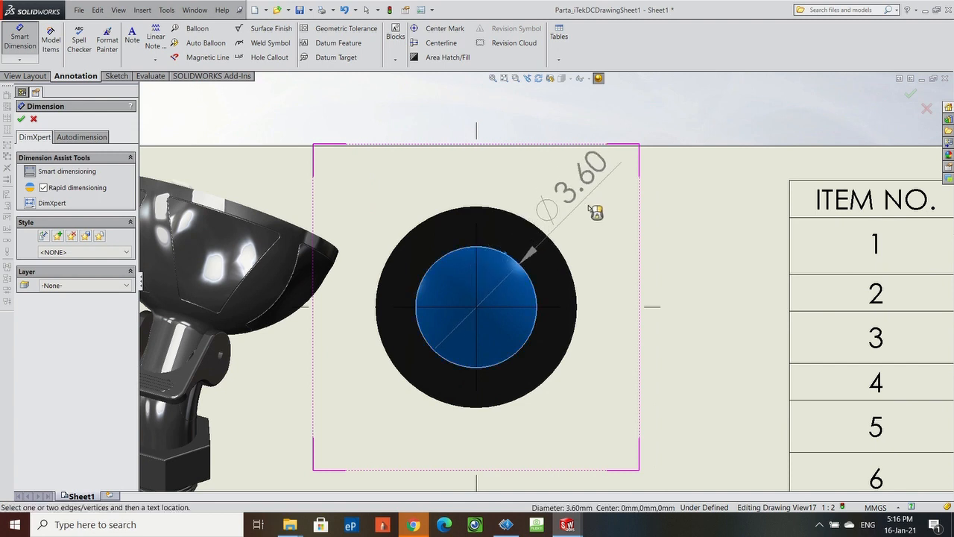
click(624, 187)
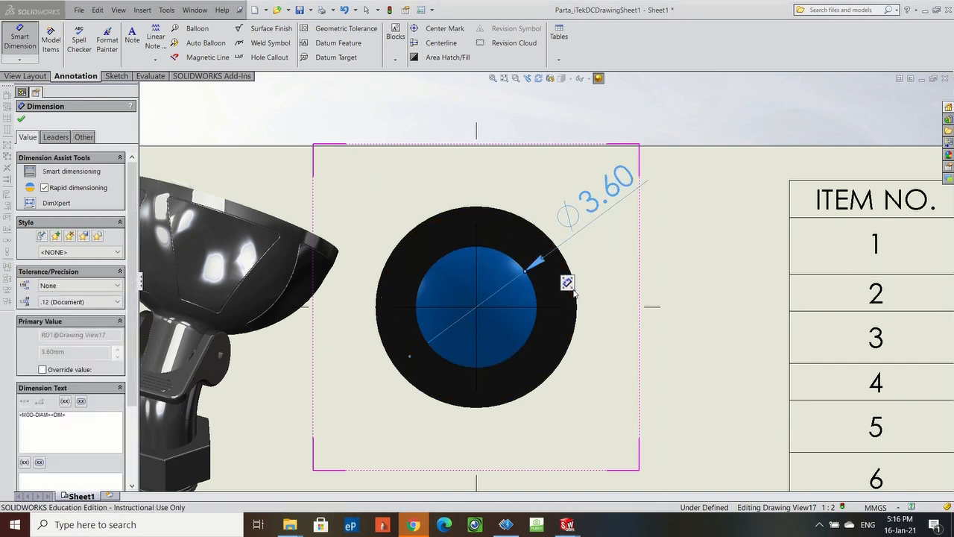
click(580, 299)
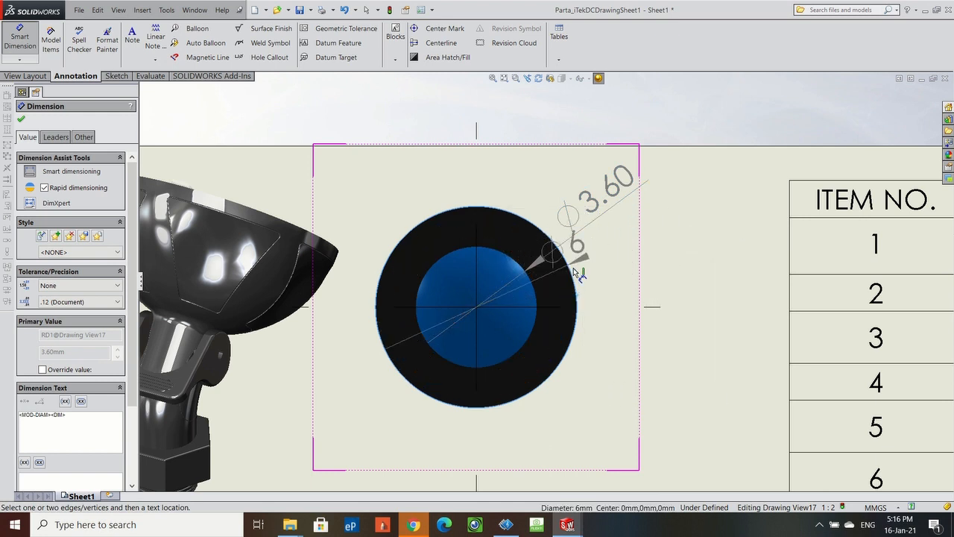
click(729, 311)
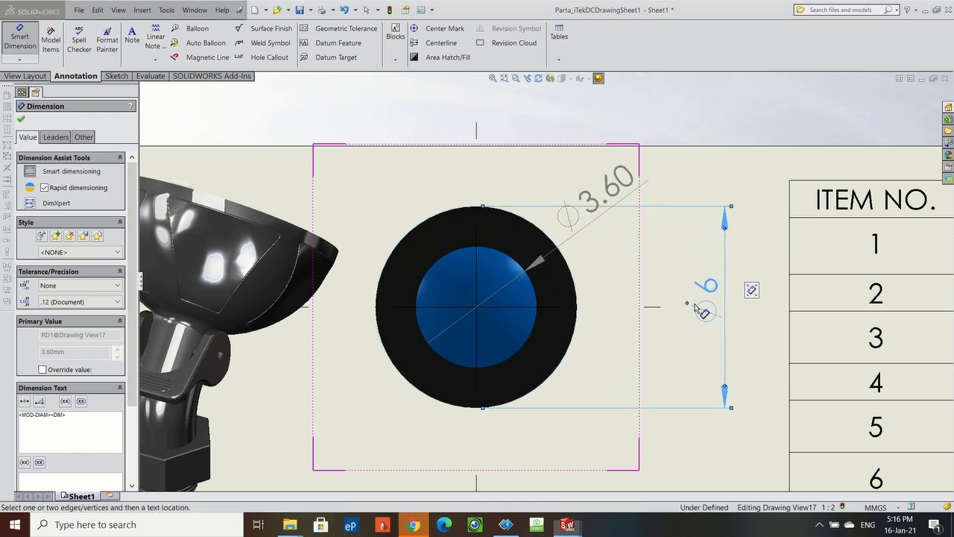
key(Escape)
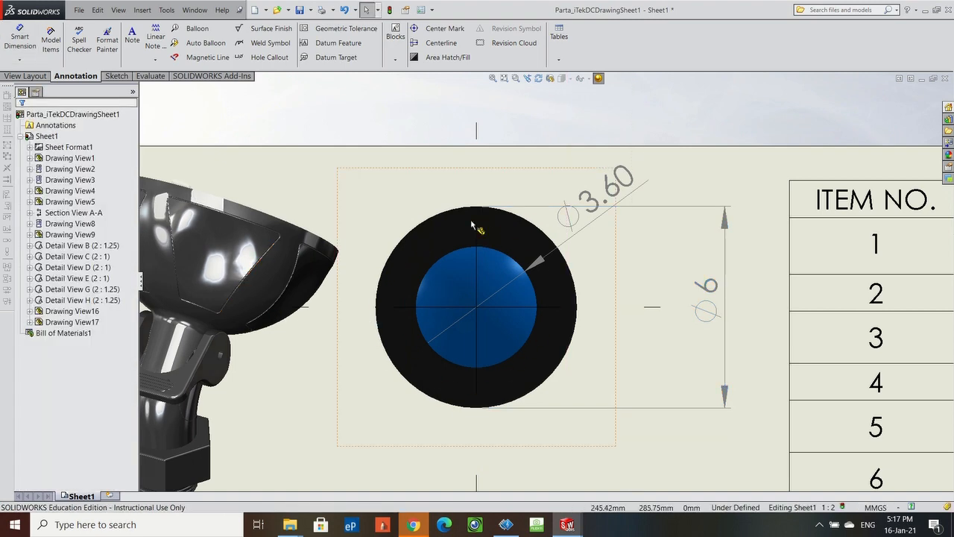
Change the lens view's display style to Shaded With Edges.
click(447, 388)
scroll(194, 414, up, 5)
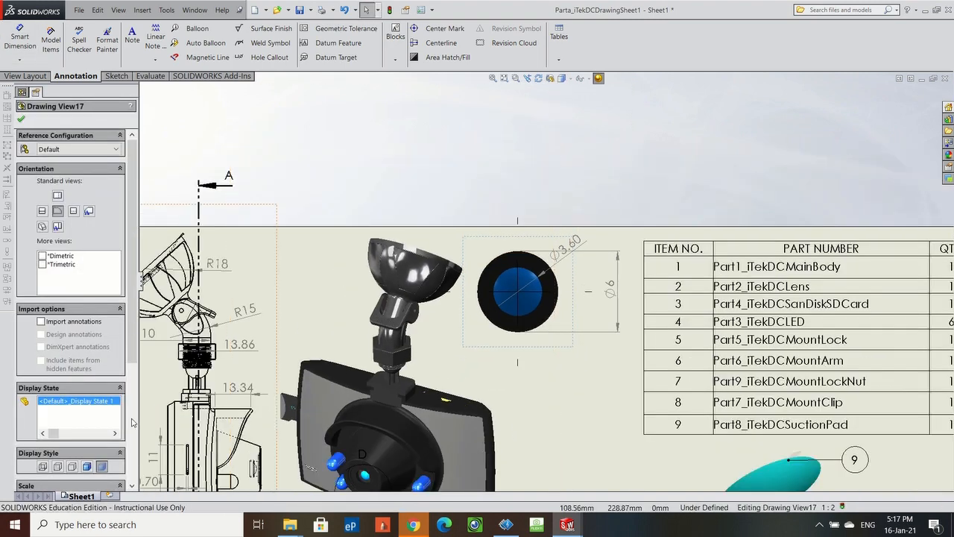
click(89, 469)
scroll(520, 336, down, 5)
scroll(626, 321, up, 6)
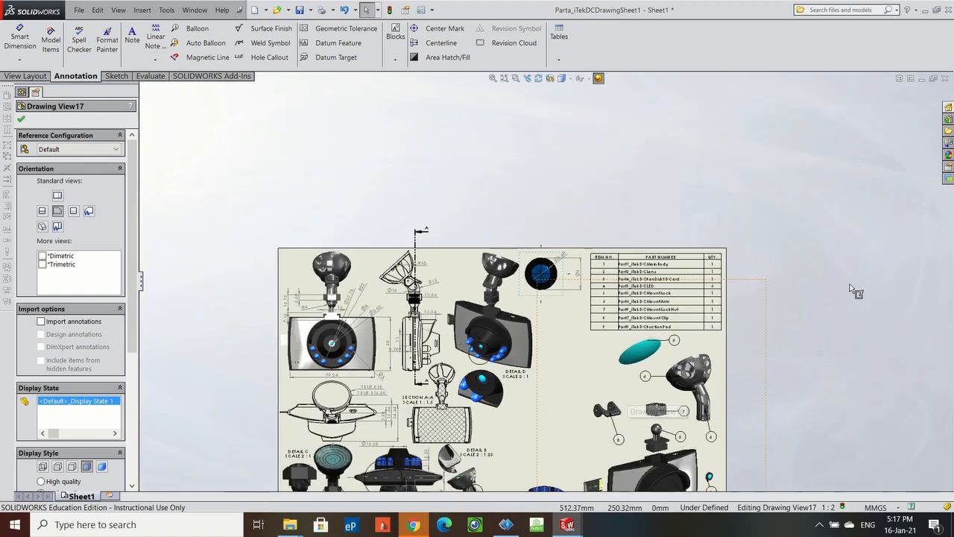
click(849, 284)
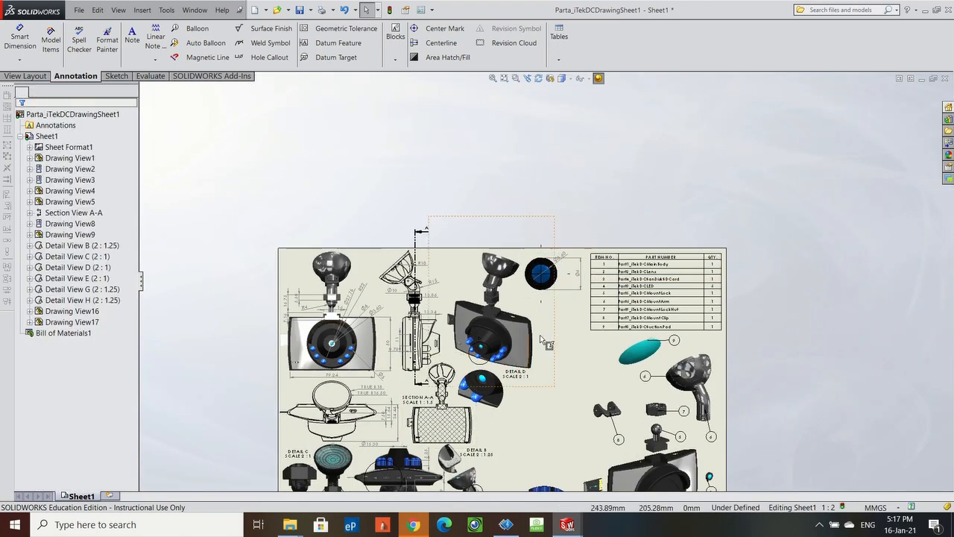
Begin a model view of Part9_iTekDCMountLockNut from the Part A folder, using its bottom orientation.
scroll(518, 346, up, 3)
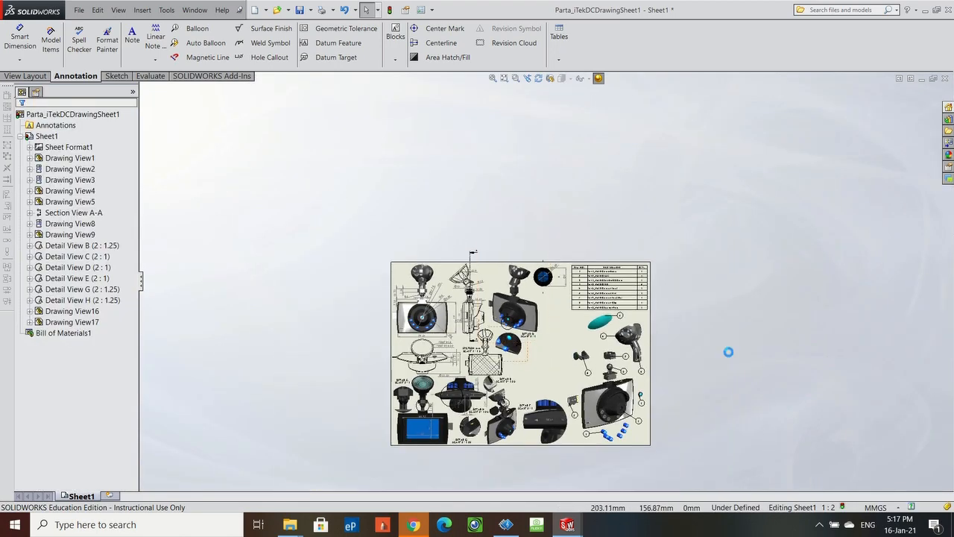
click(22, 76)
click(46, 41)
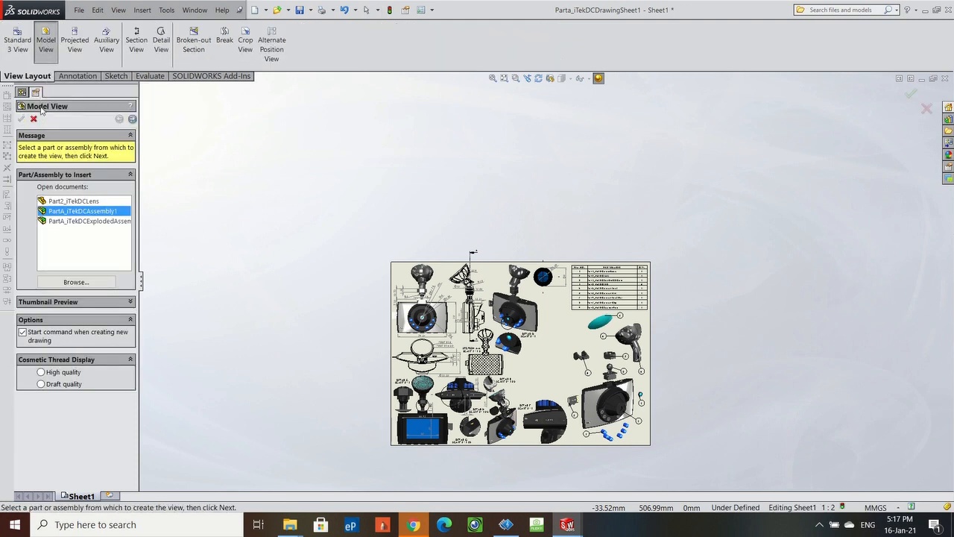
click(67, 283)
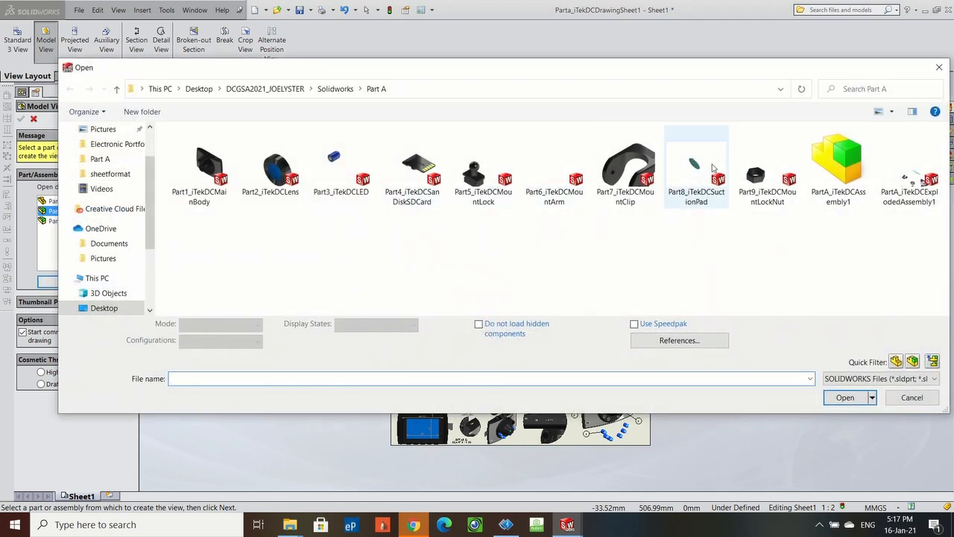
click(758, 188)
click(842, 383)
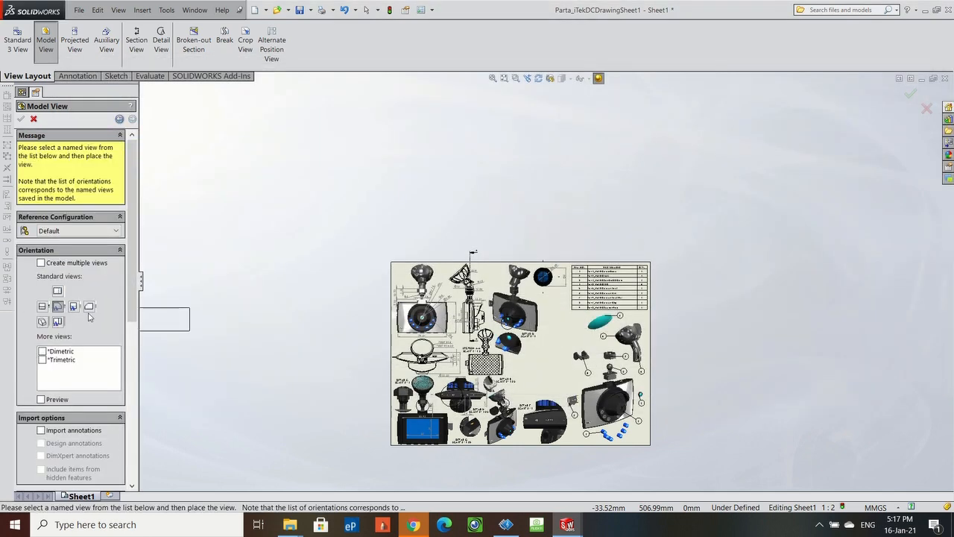
click(57, 307)
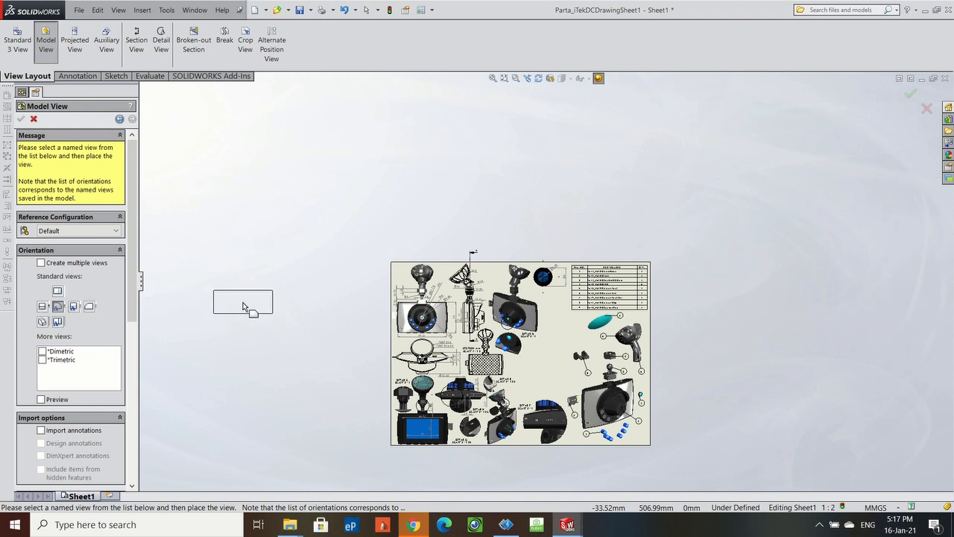
click(59, 321)
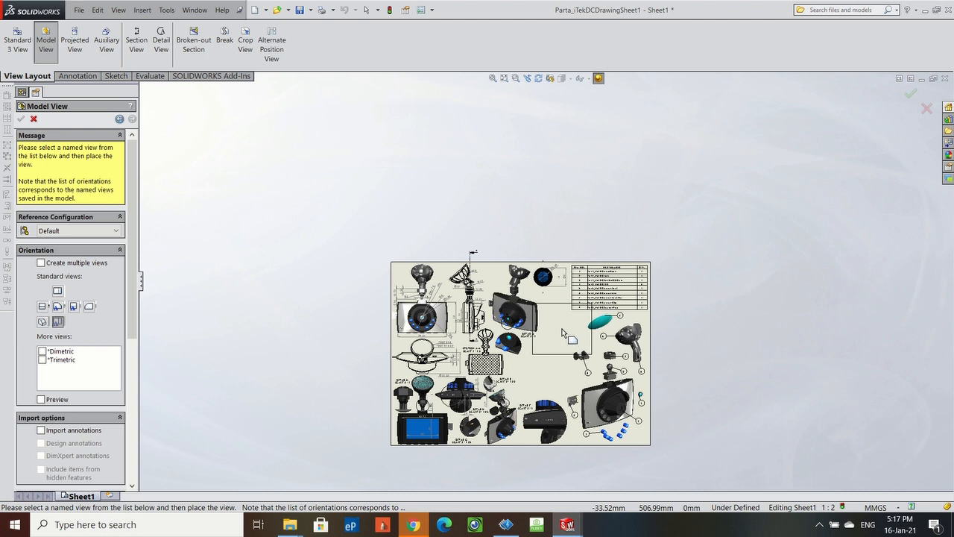
Give the lock nut view a user-defined 3:1 scale and place it in the empty space beside the sheet, without projected views.
scroll(134, 302, down, 5)
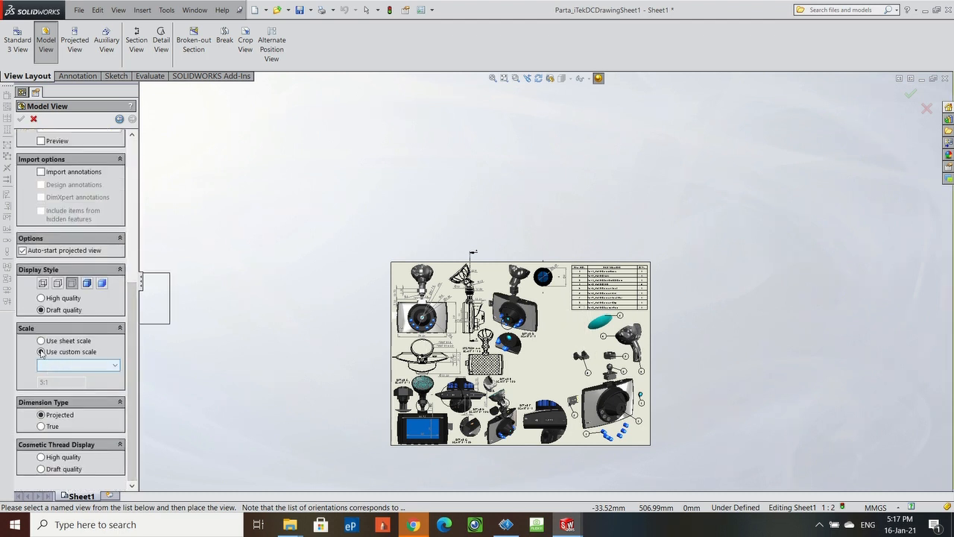
click(95, 368)
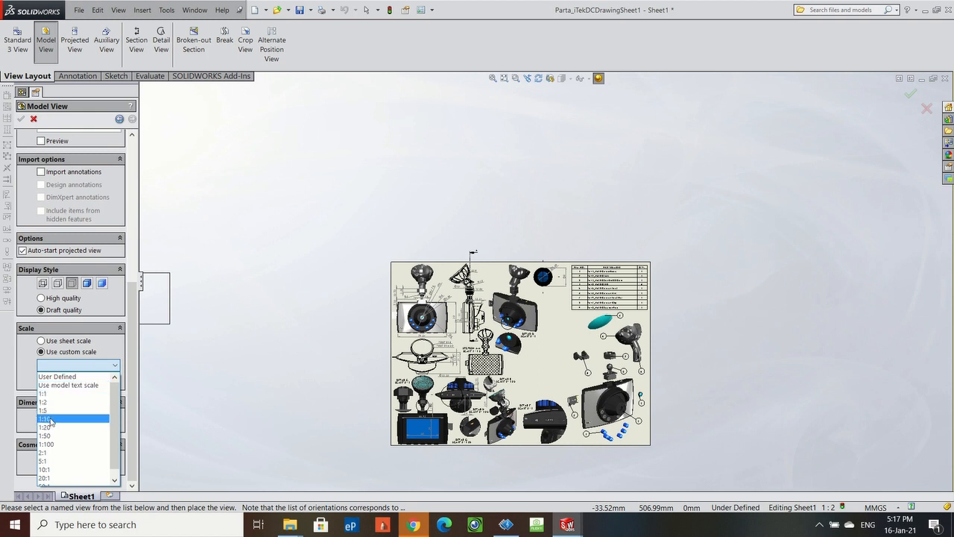
click(46, 460)
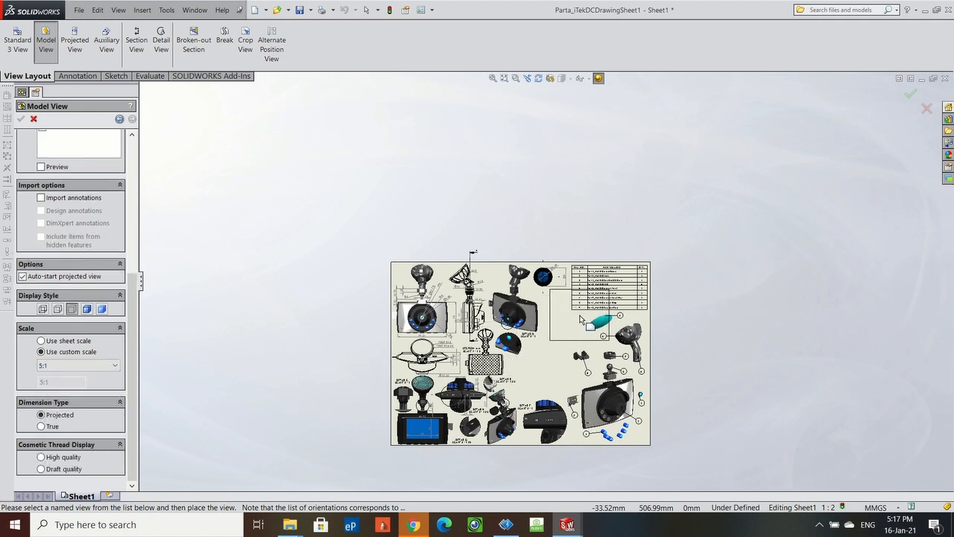
click(106, 366)
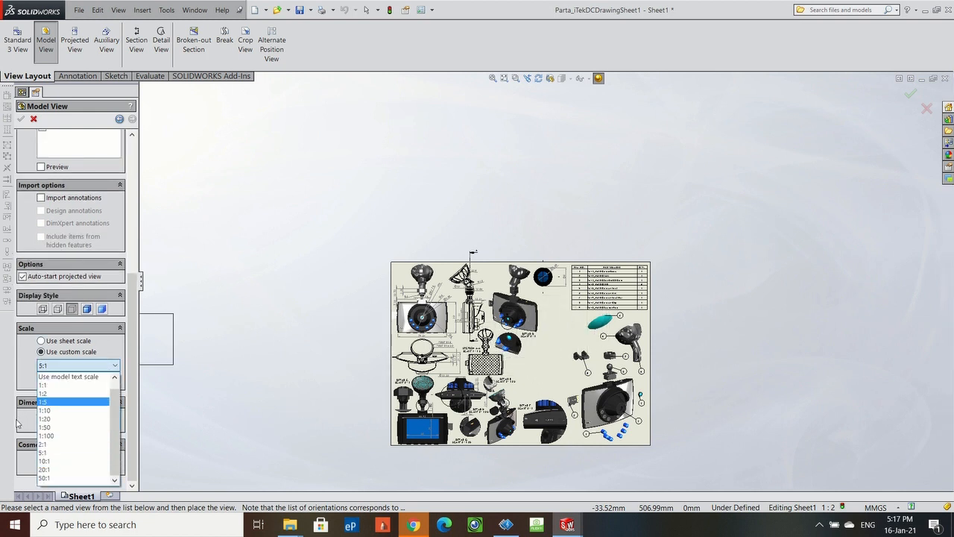
scroll(59, 383, up, 1)
click(46, 377)
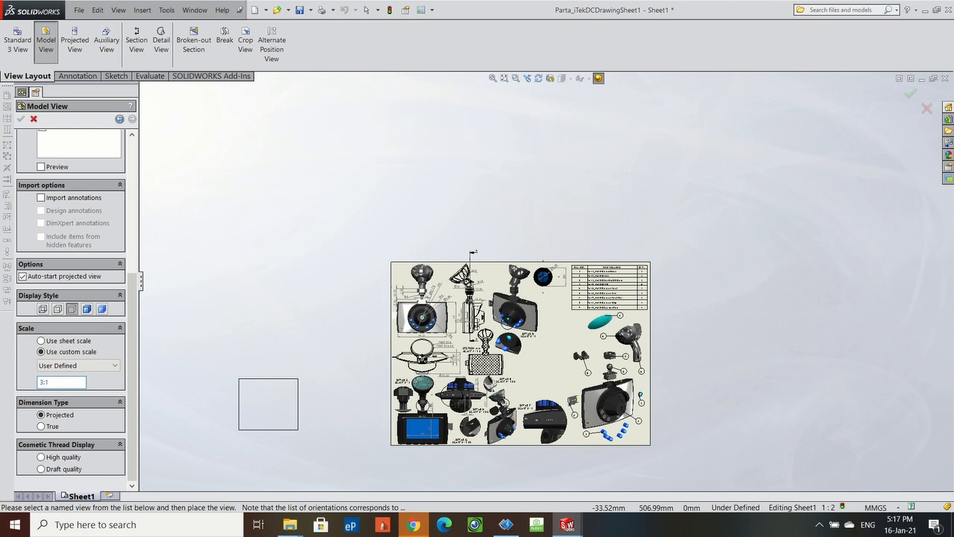
click(274, 359)
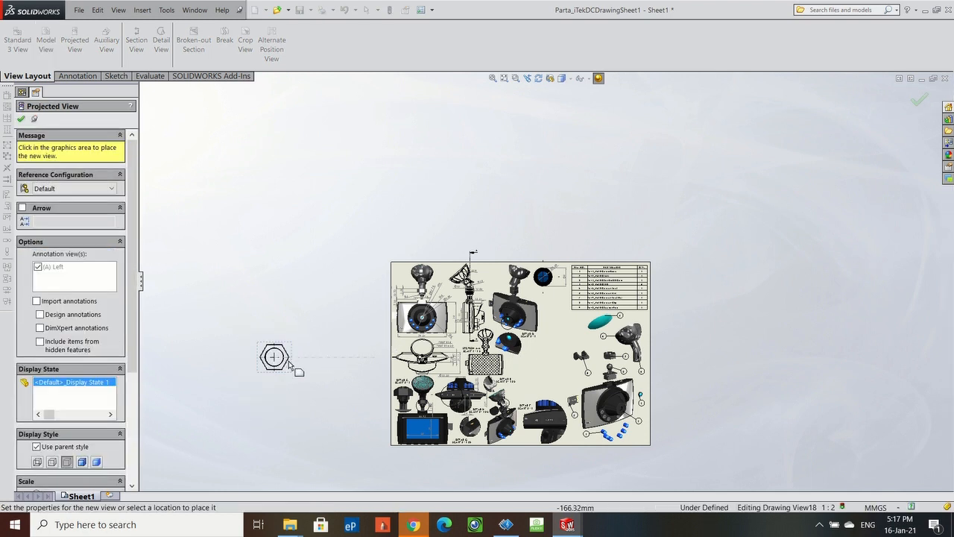
key(Escape)
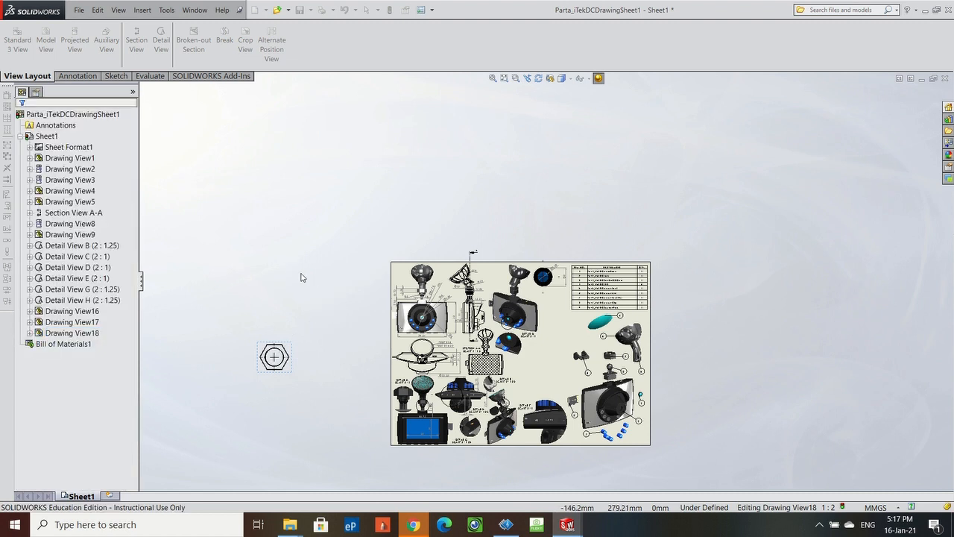
Move the lock nut view below the lens view, beside the bill of materials, and set its display style to Shaded.
mouse_move(290, 358)
mouse_down()
mouse_move(532, 347)
mouse_move(620, 314)
mouse_move(573, 313)
mouse_move(580, 304)
mouse_up()
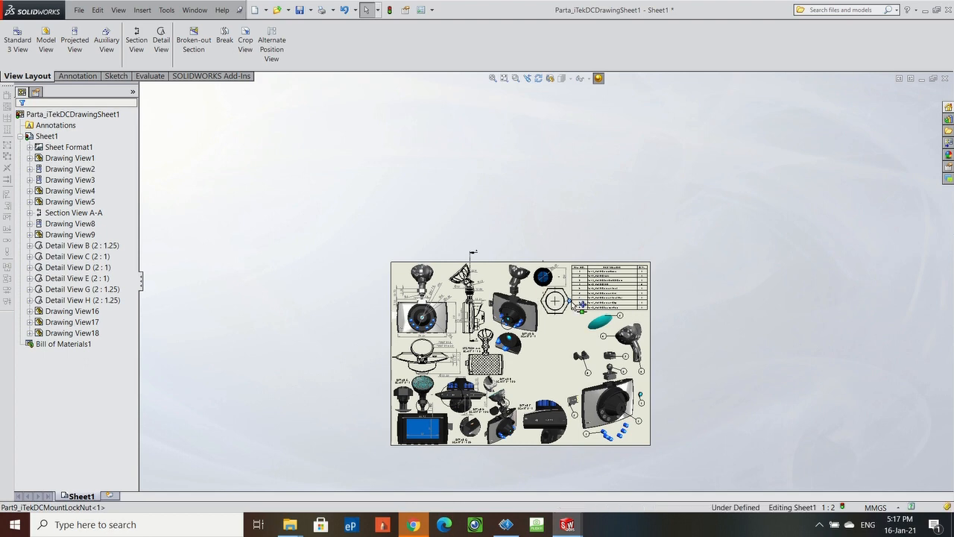
scroll(586, 296, down, 2)
scroll(587, 296, down, 5)
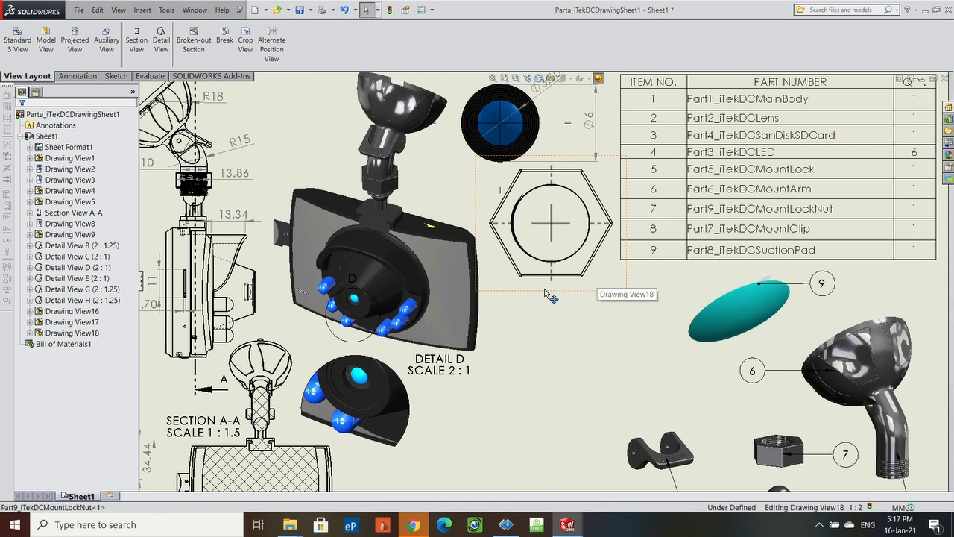
click(543, 296)
click(102, 466)
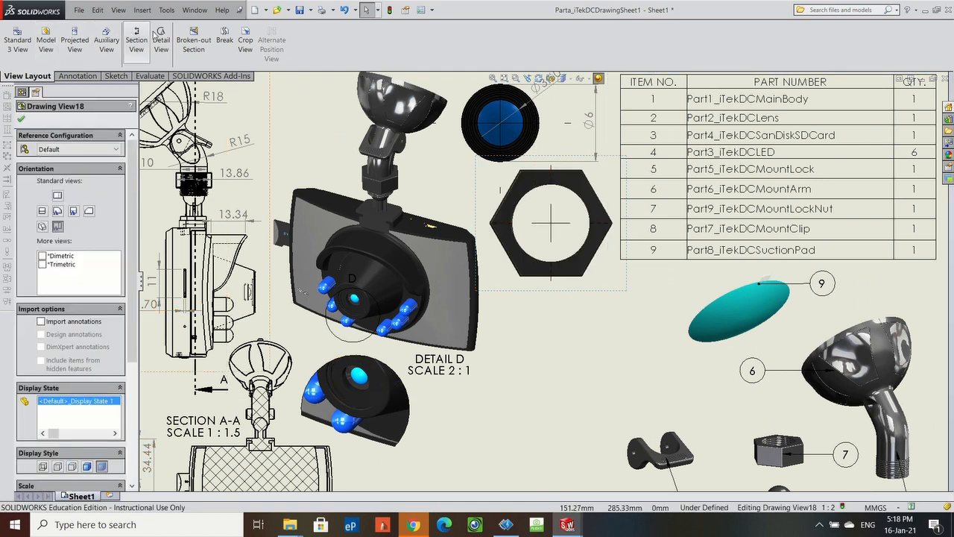
Dimension the lock nut's hole radius and the length of its upper-left hexagon side, and save the drawing.
click(77, 76)
click(20, 37)
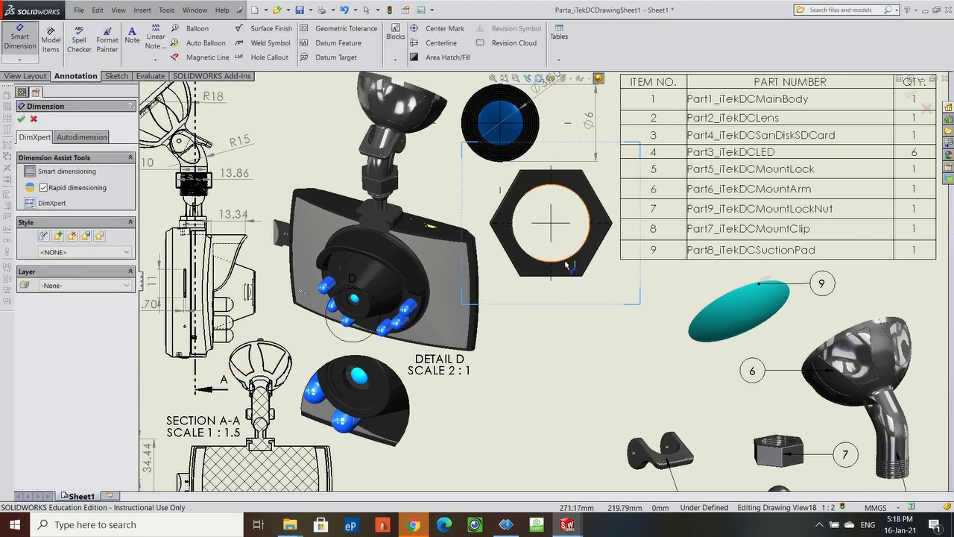
click(566, 263)
click(622, 281)
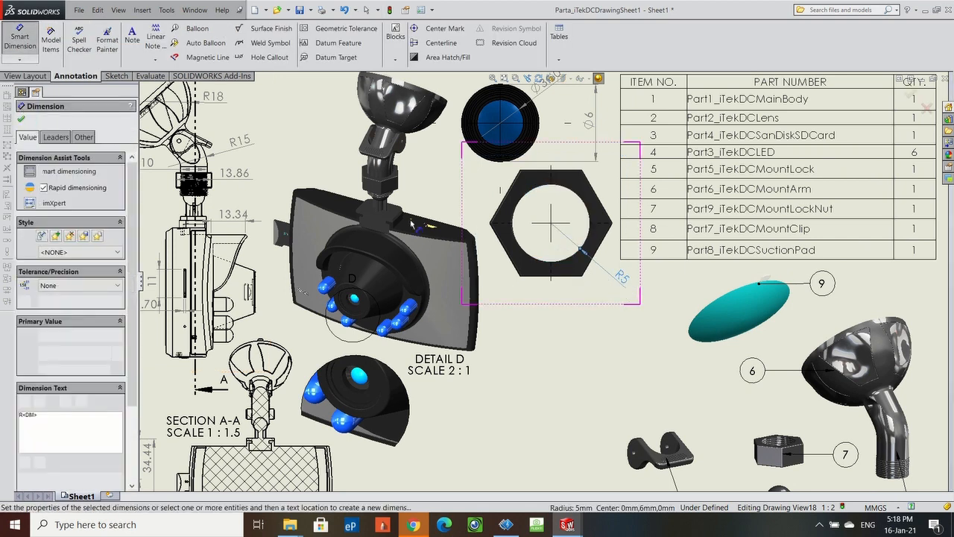
click(491, 198)
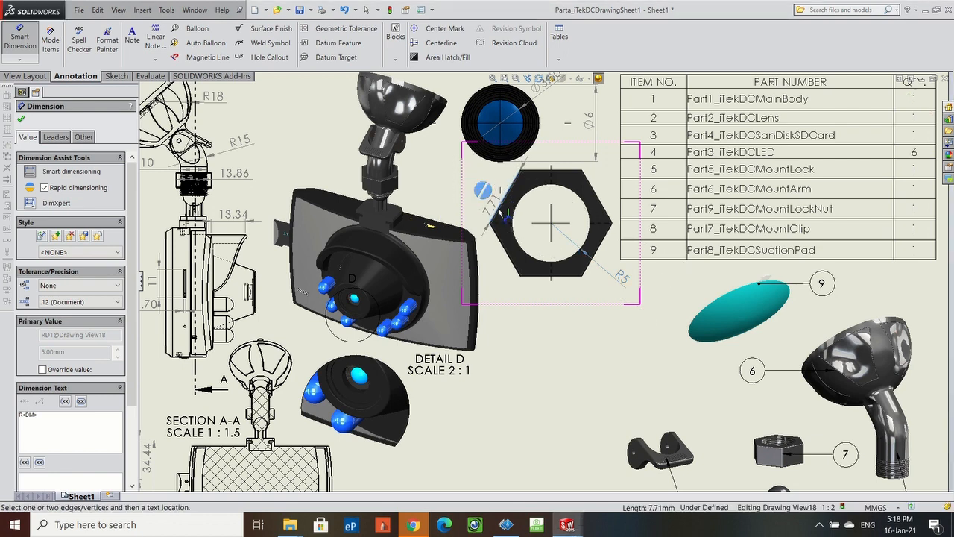
click(498, 199)
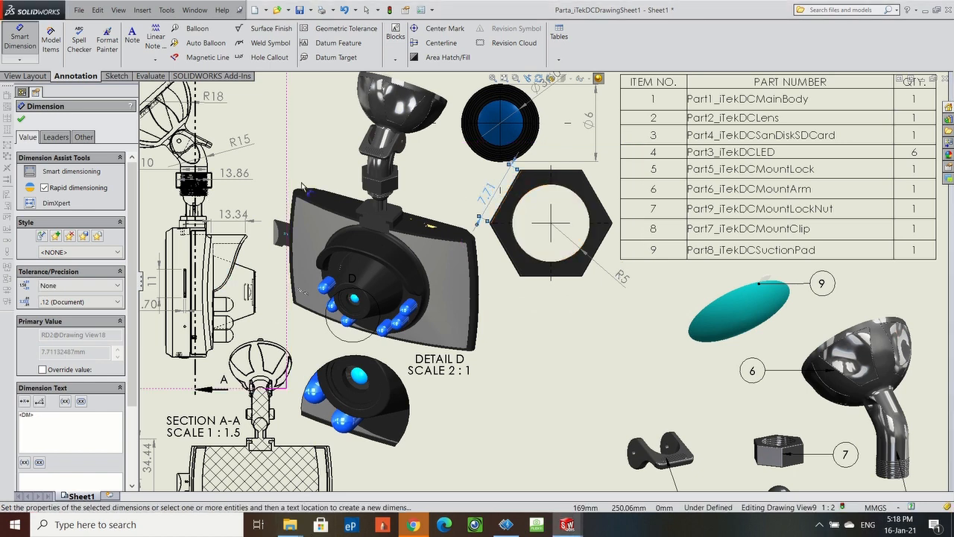
click(298, 11)
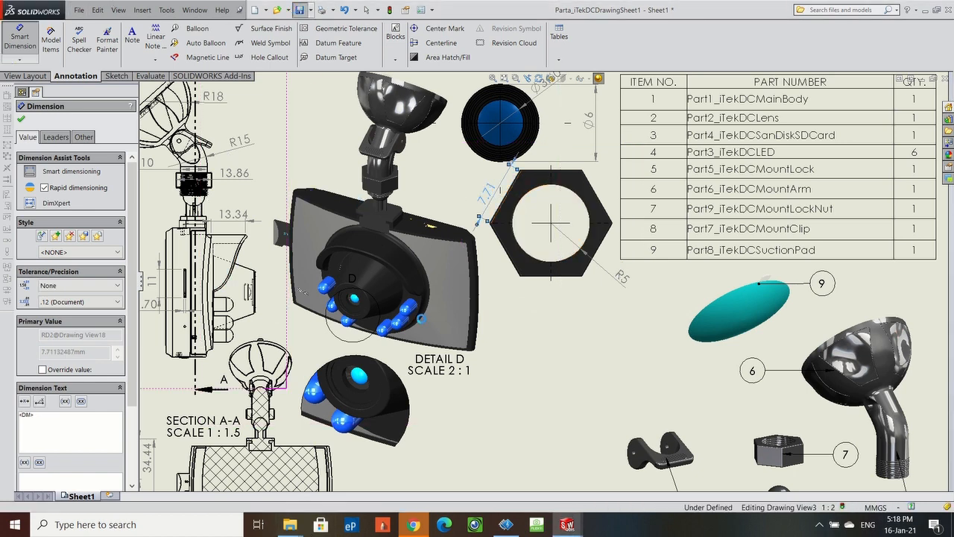
Begin a model view of Part4_iTekDCSanDiskSDCard from the Part A folder.
key(f)
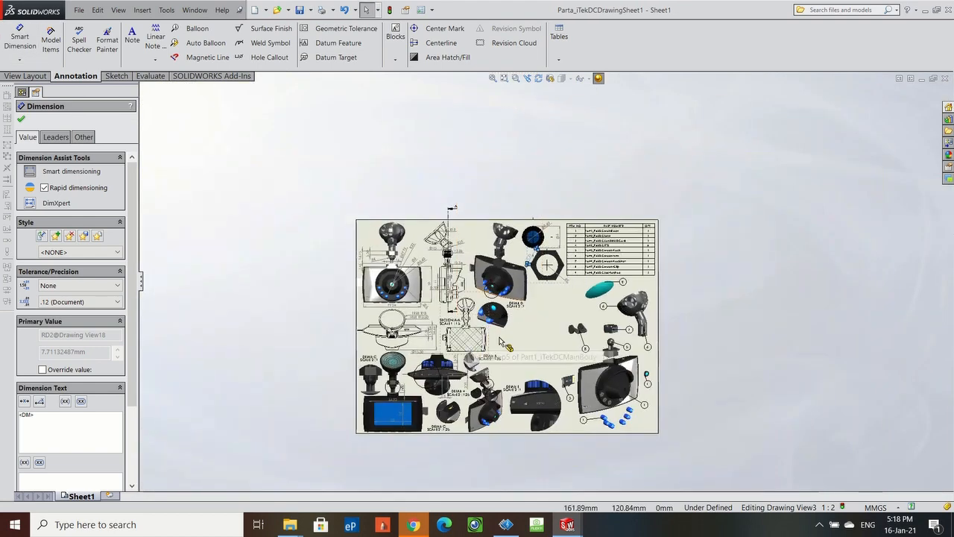
click(29, 76)
click(46, 41)
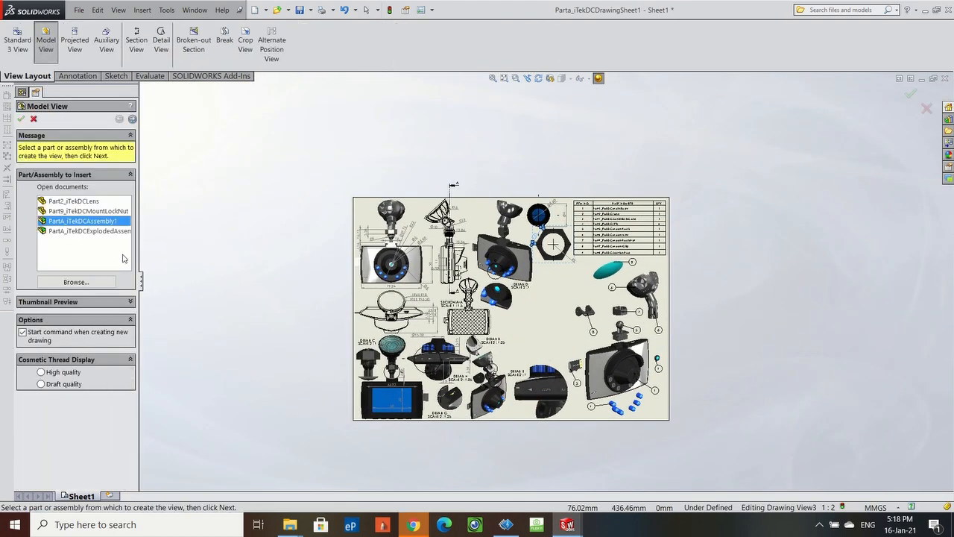
click(64, 283)
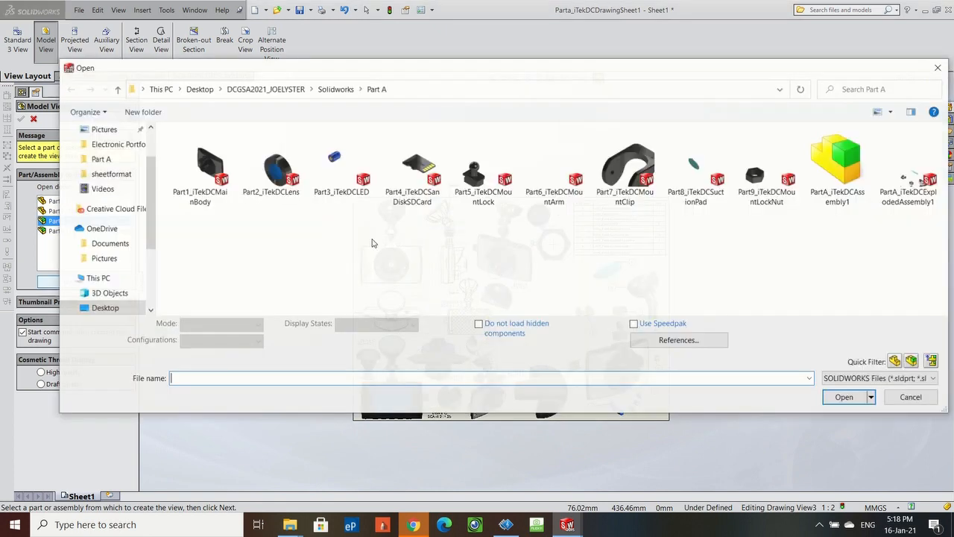
click(416, 173)
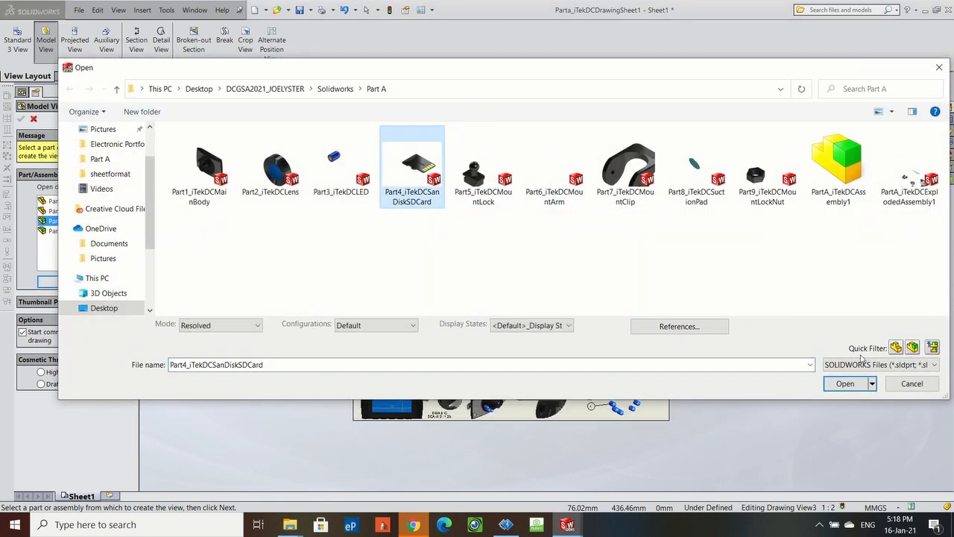
click(845, 383)
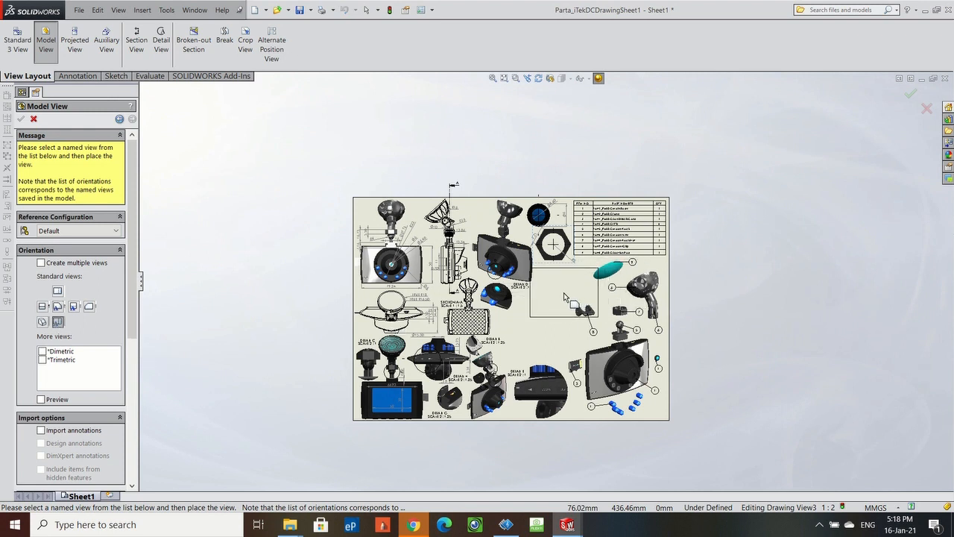
Give the SD card view a custom 2:1 scale and place it below the lock nut view, without projected views.
scroll(66, 414, down, 5)
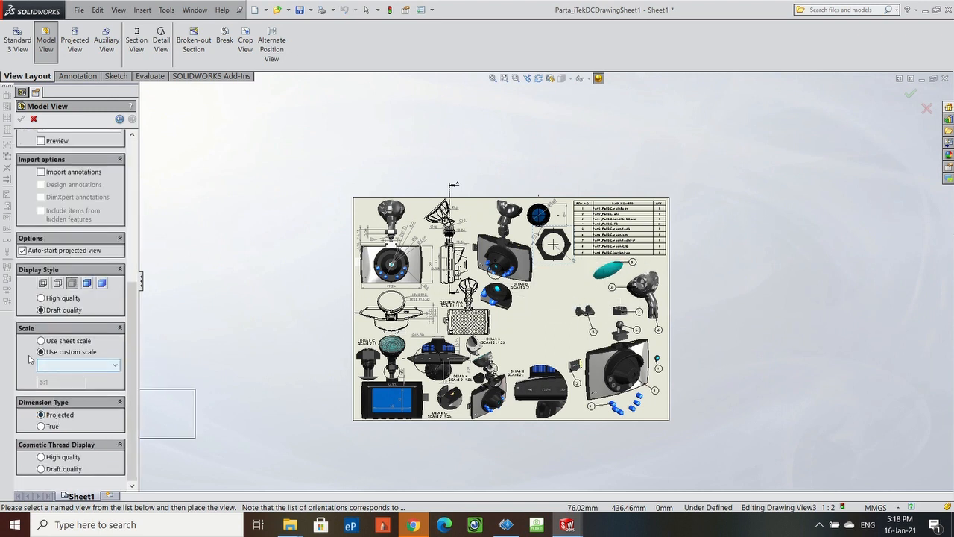
click(95, 366)
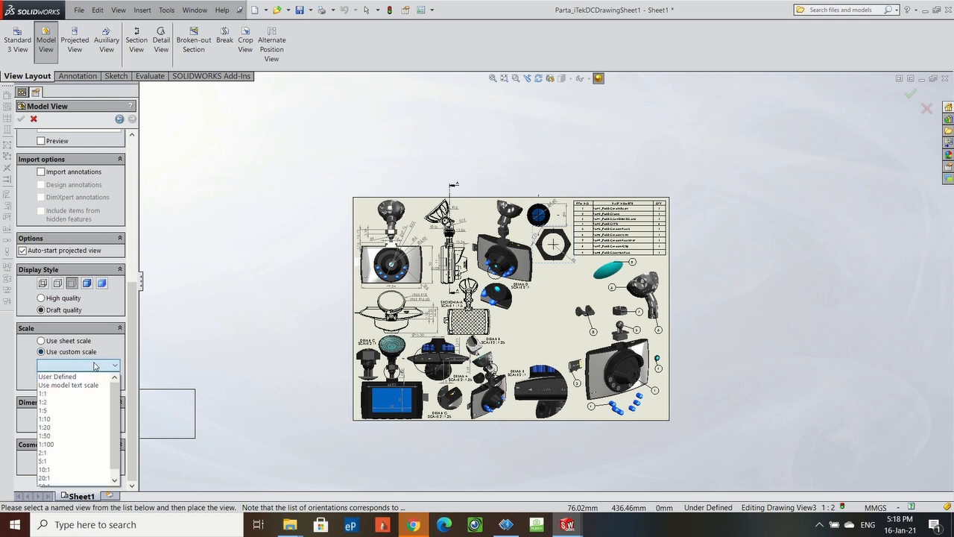
click(44, 452)
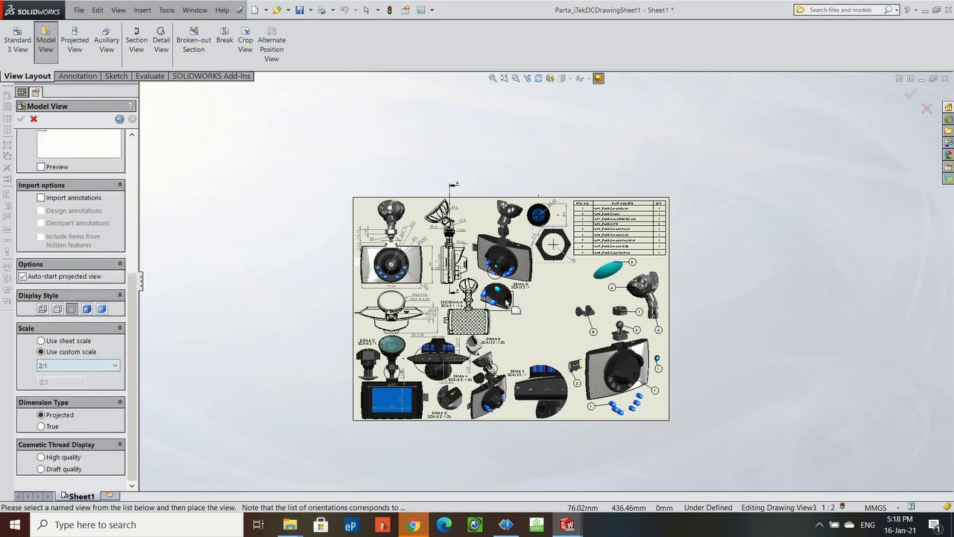
click(551, 281)
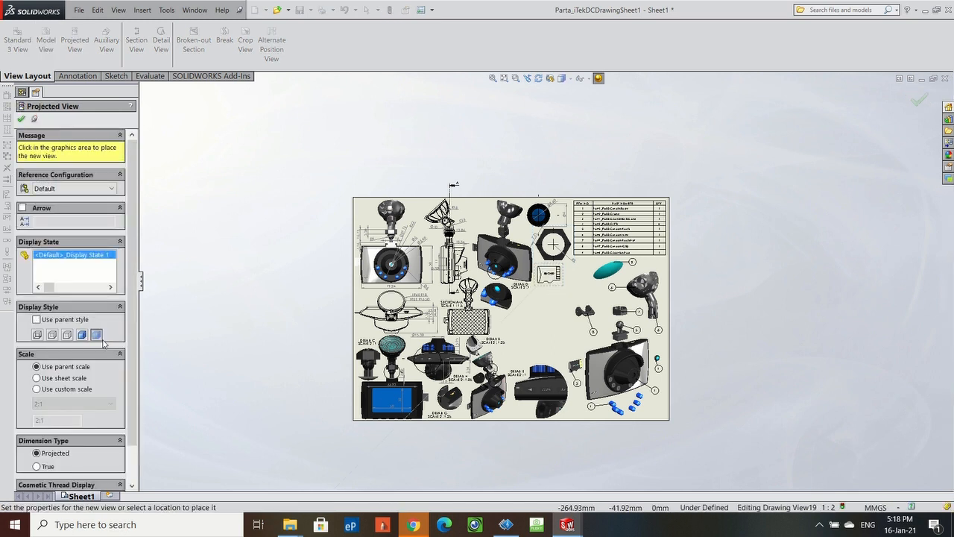
key(Escape)
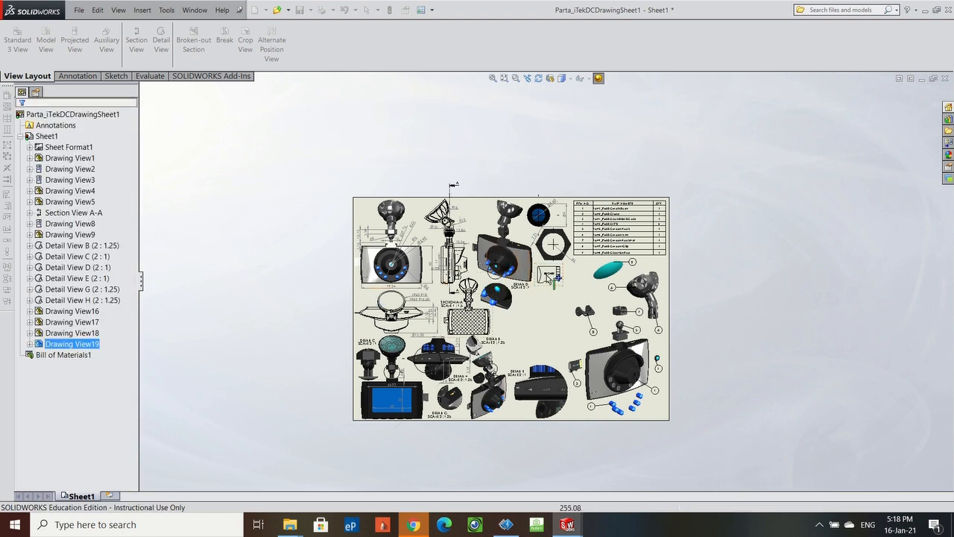
Set the SD card view's display style to Shaded and shift the view slightly to sit centred under the lock nut.
click(550, 289)
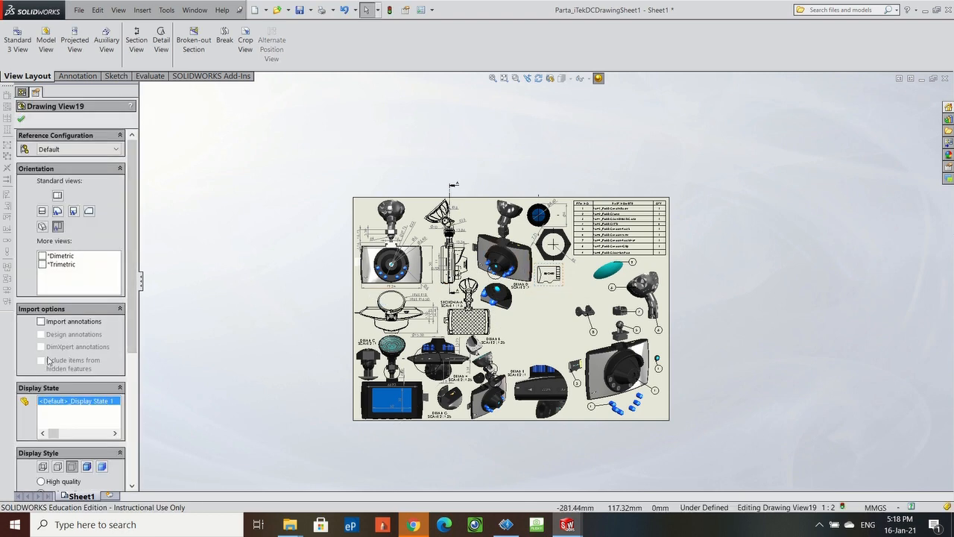
click(102, 467)
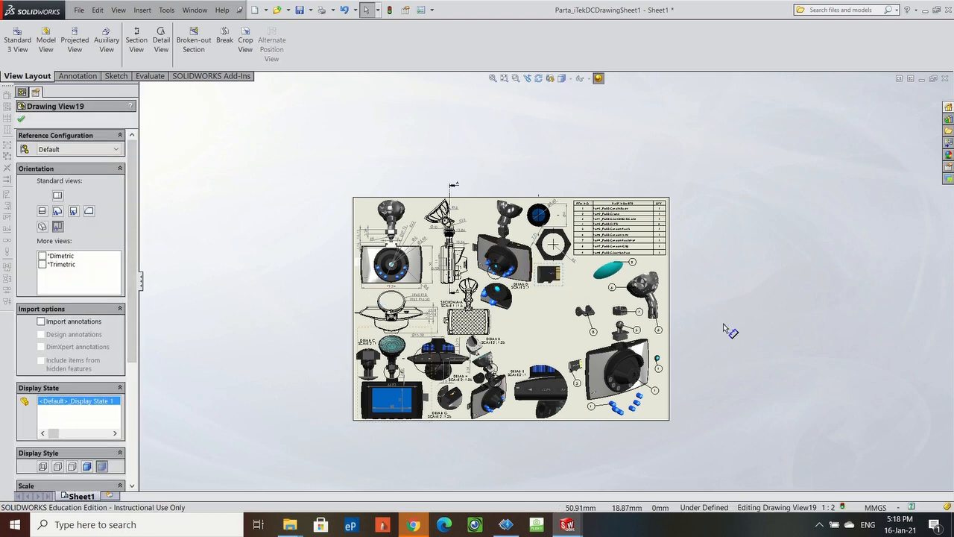
click(767, 272)
click(564, 284)
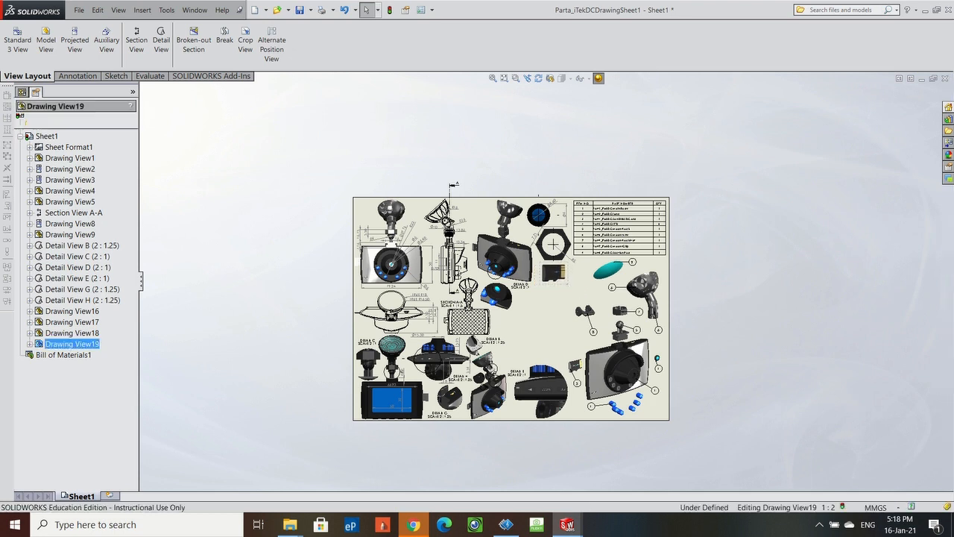
Dimension the SD card's overall length between its two short edges, placing the dimension below the card.
click(75, 76)
click(20, 37)
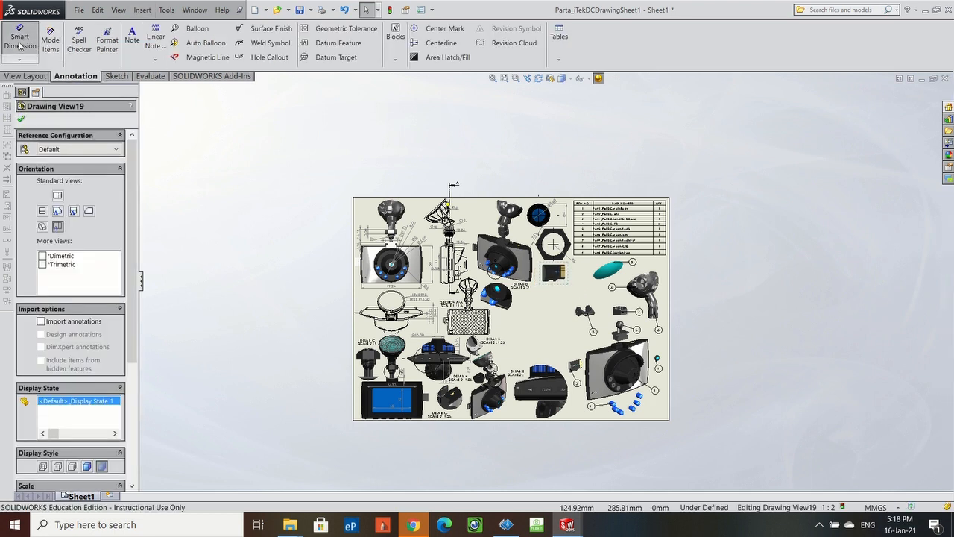
scroll(553, 276, down, 5)
scroll(541, 284, down, 4)
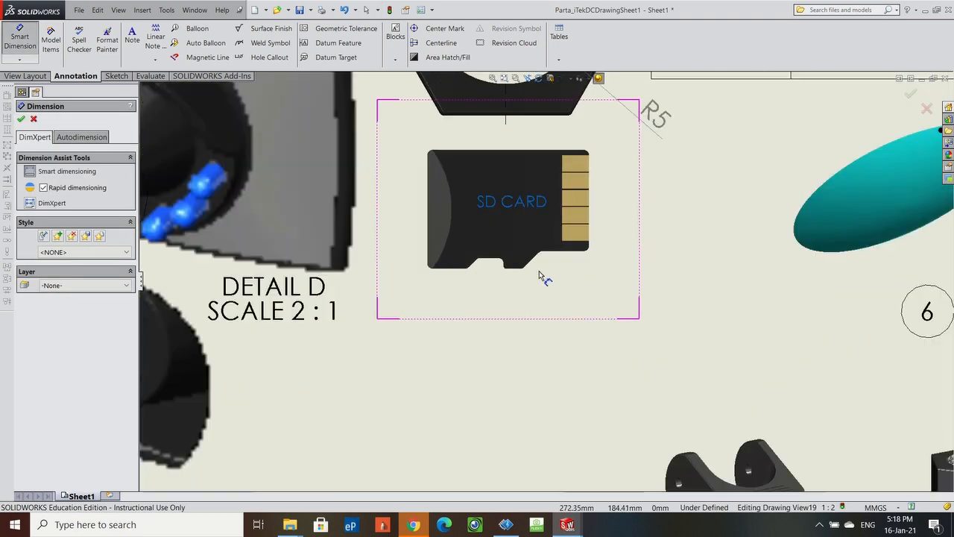
click(415, 214)
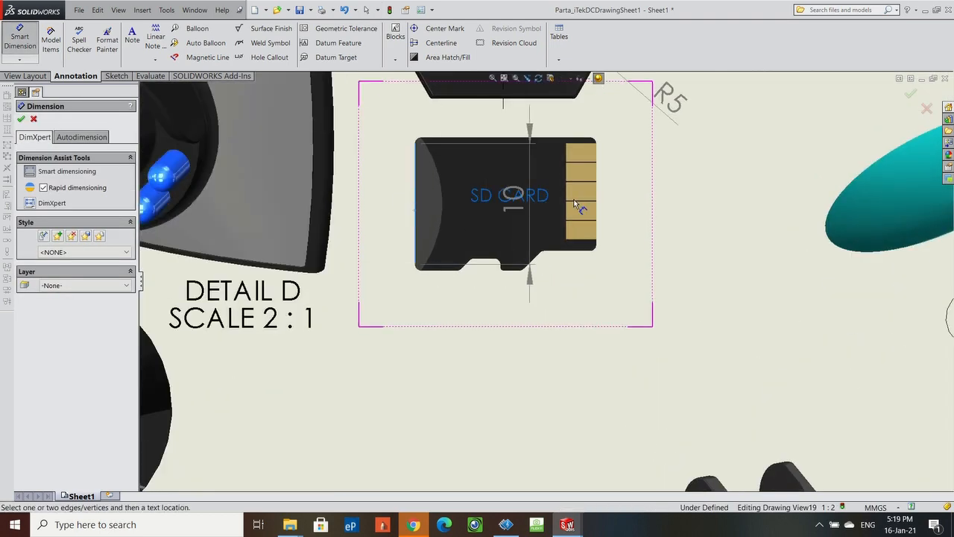
click(597, 209)
click(505, 311)
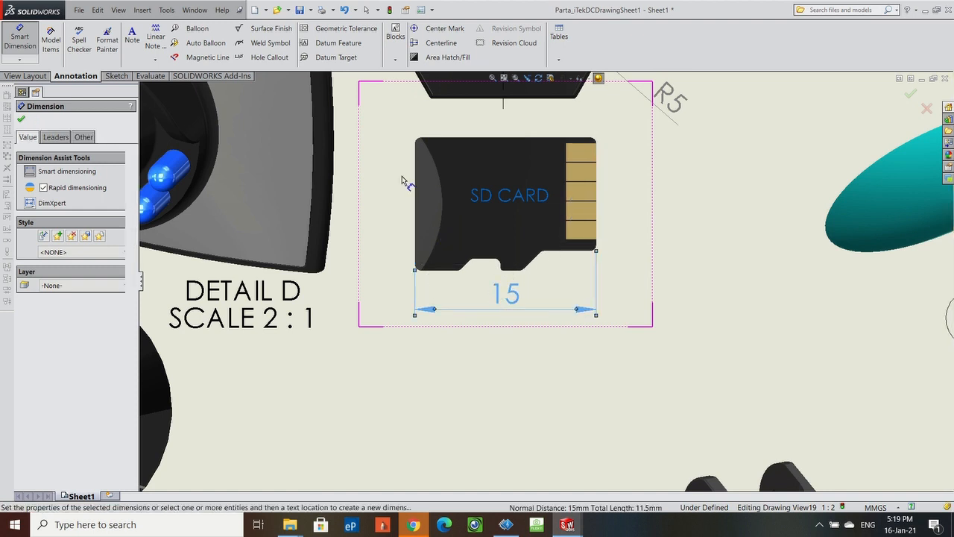
Dimension the SD card's height between its upper and lower long edges, placing the dimension beside the card's rounded end.
click(432, 137)
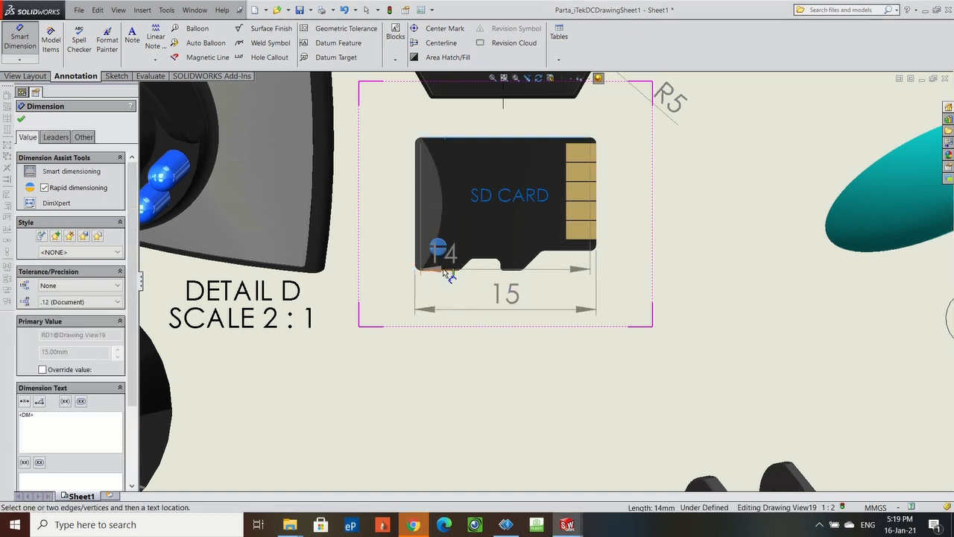
click(445, 269)
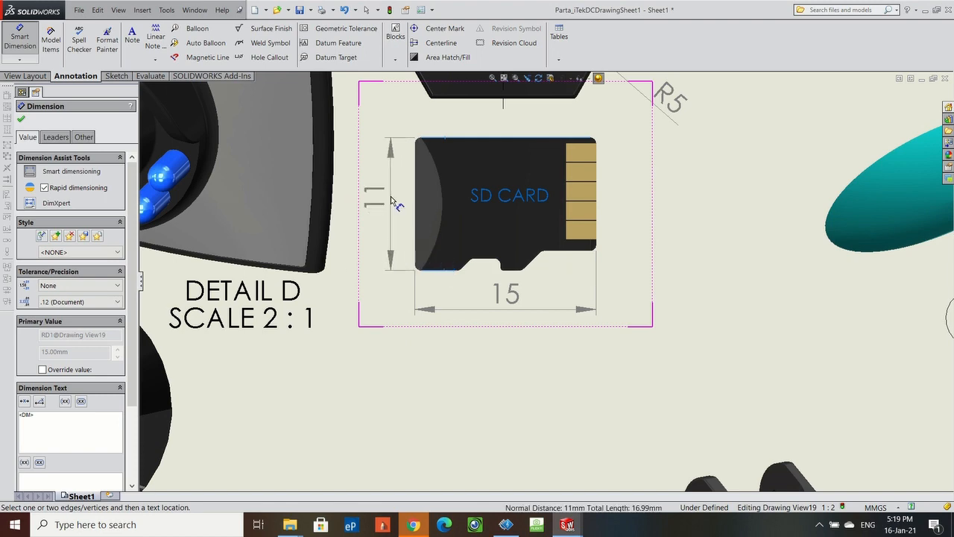
click(388, 198)
scroll(667, 287, up, 10)
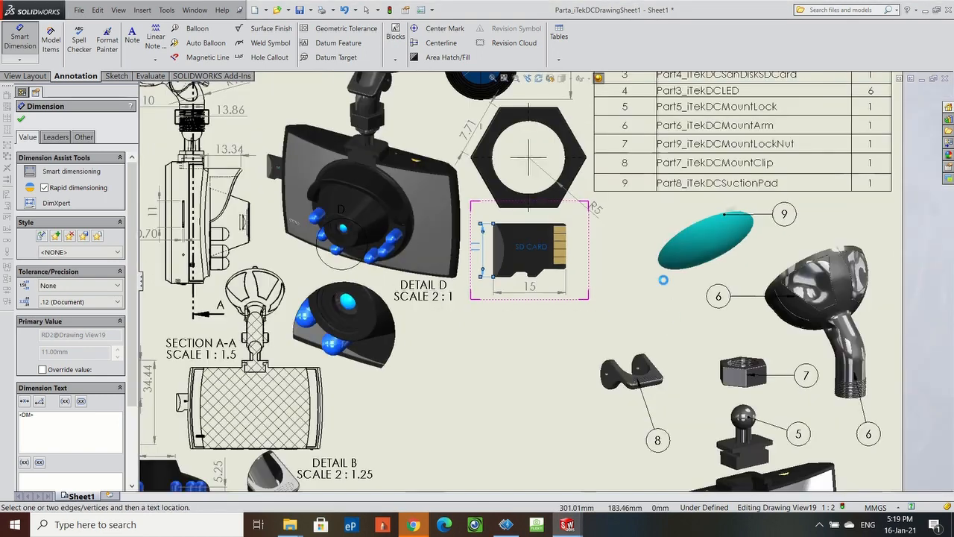
key(Escape)
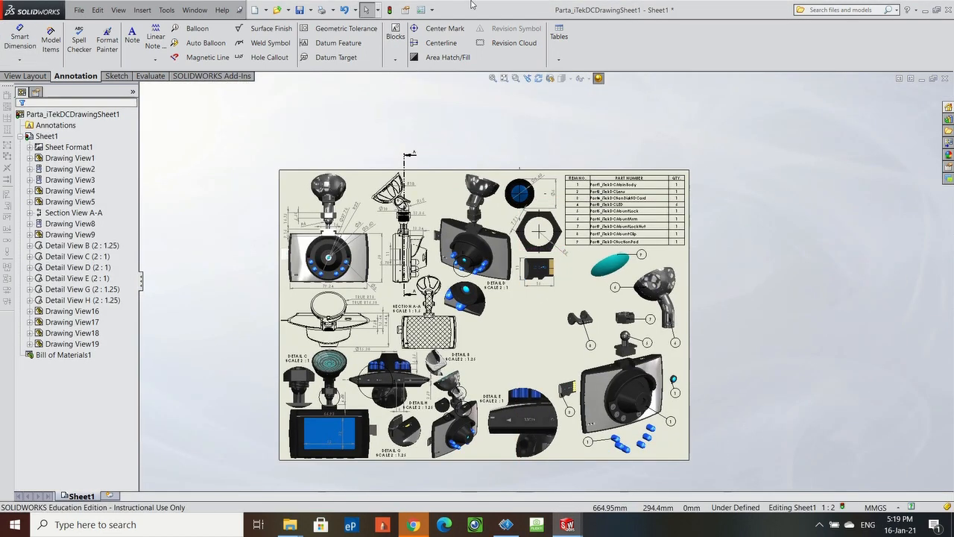
Insert a model view of Part7_iTekDCMountClip near Detail D and project its isometric view outside the sheet's upper-left corner.
click(16, 77)
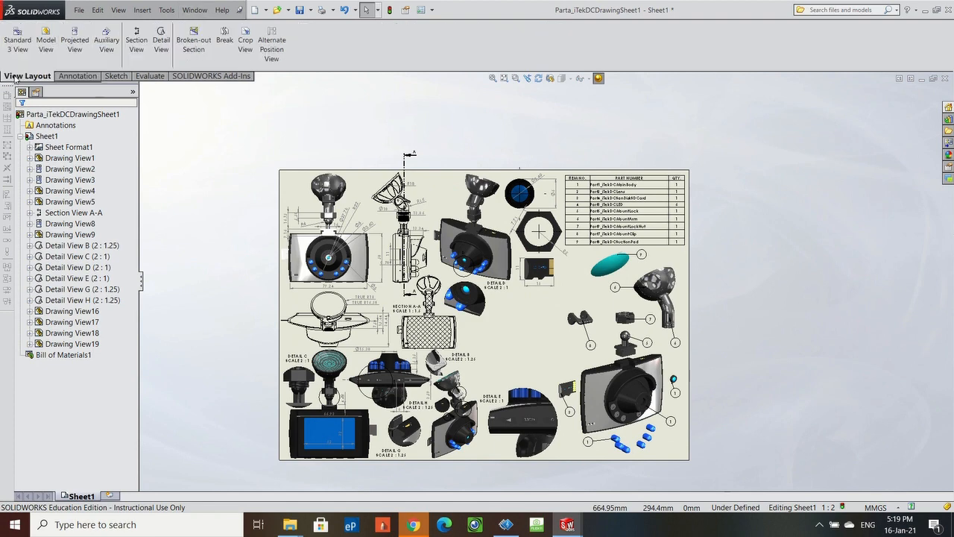
click(45, 41)
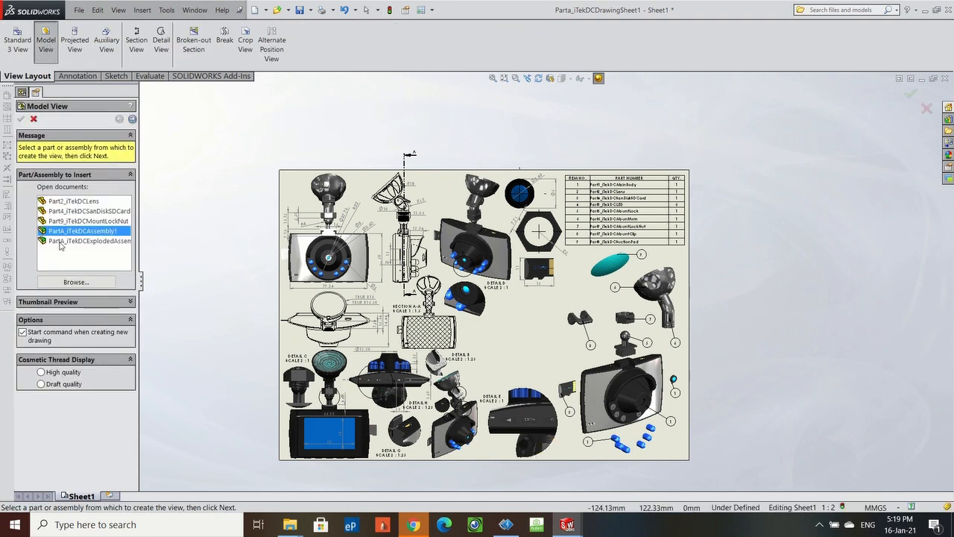
click(75, 283)
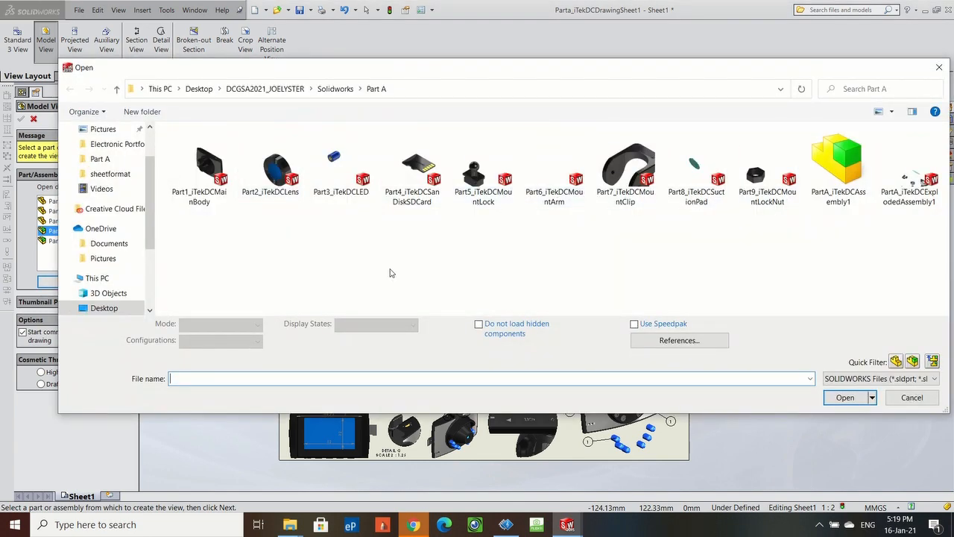
click(624, 168)
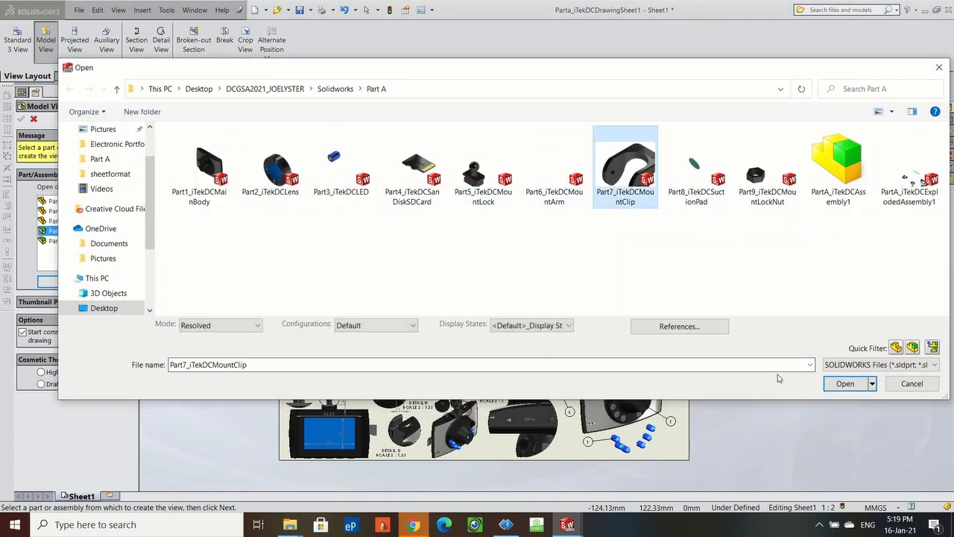
click(844, 383)
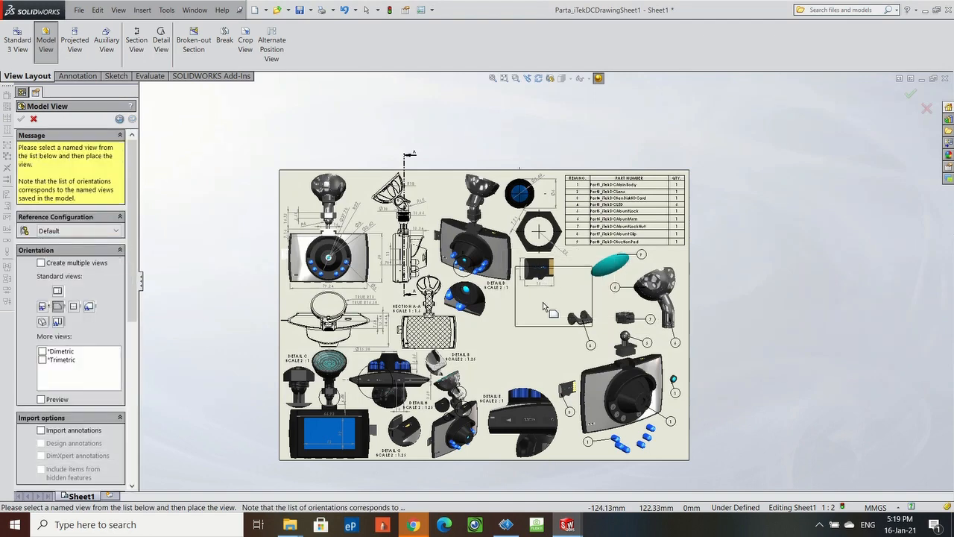
click(495, 336)
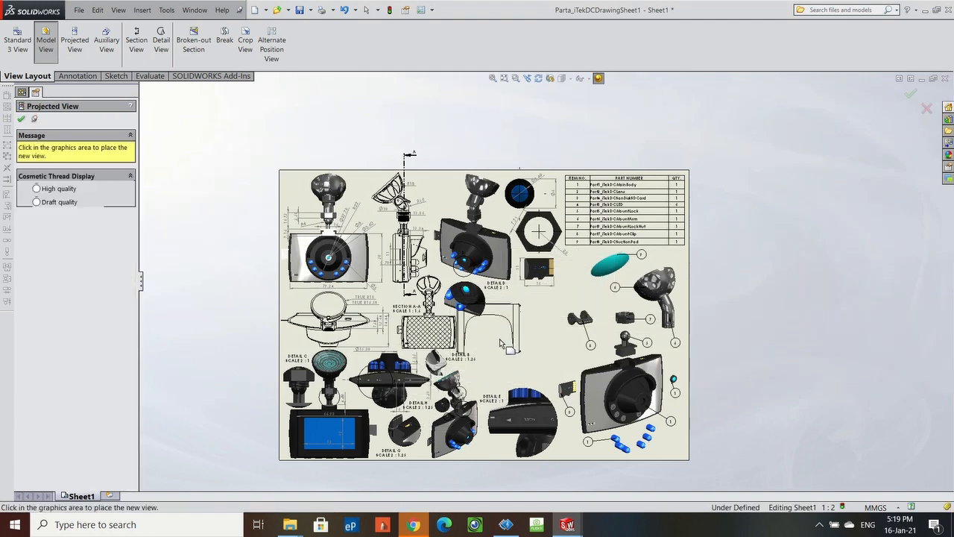
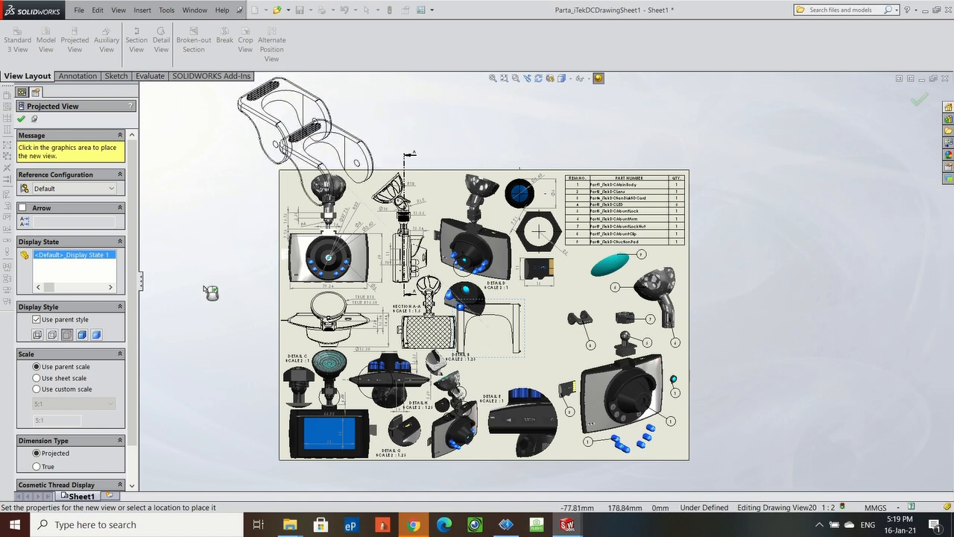
key(Escape)
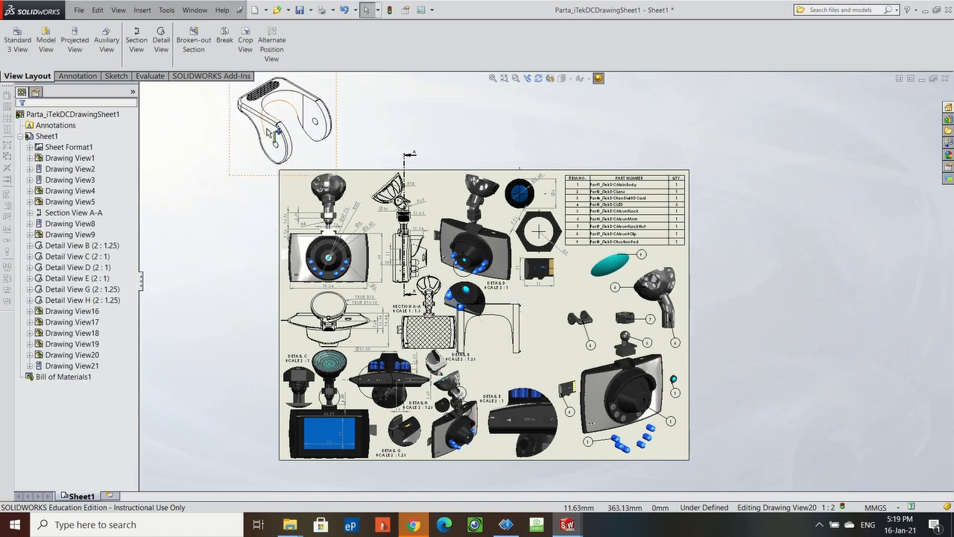
Delete the mount clip's parent view from the sheet, keeping its isometric view.
click(532, 342)
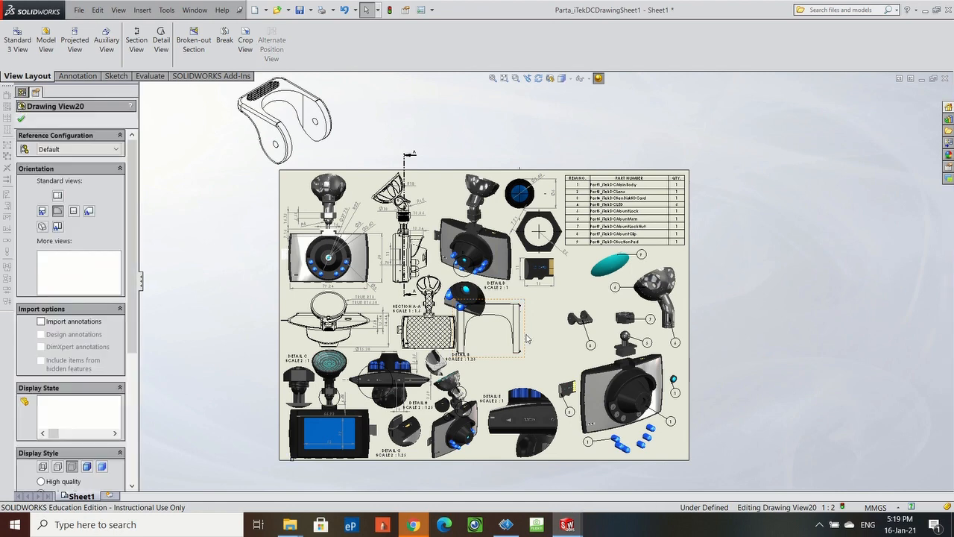
key(Delete)
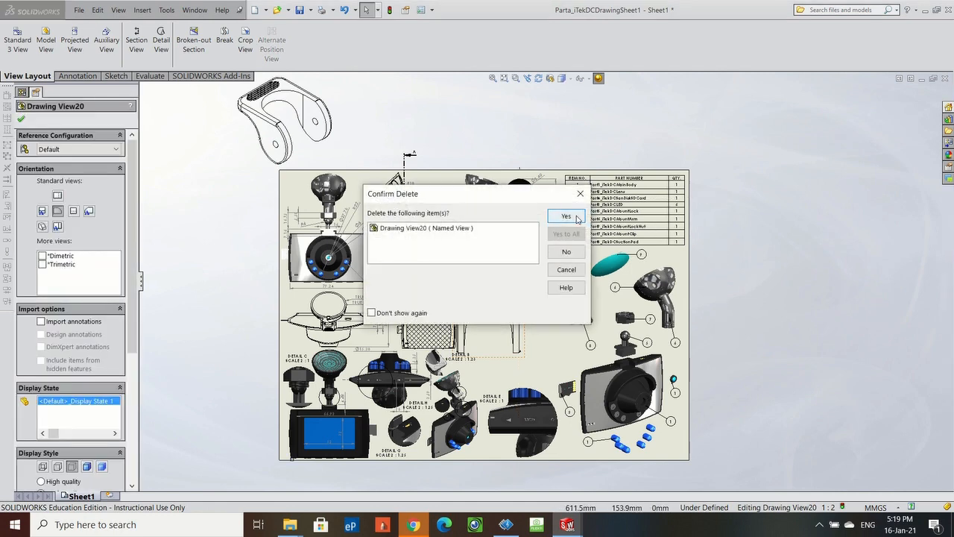
click(577, 217)
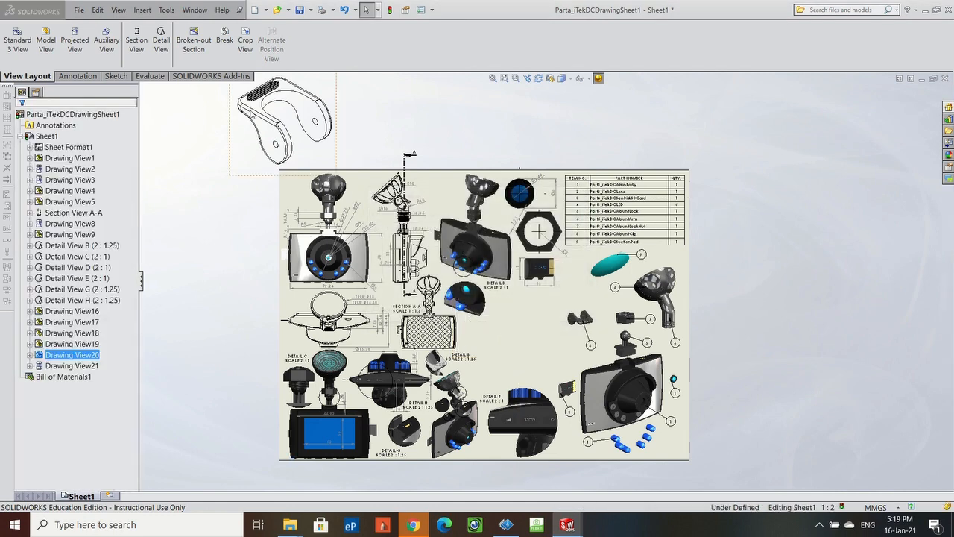
Give the mount clip's isometric view a user-defined custom scale of 3:1.
click(342, 147)
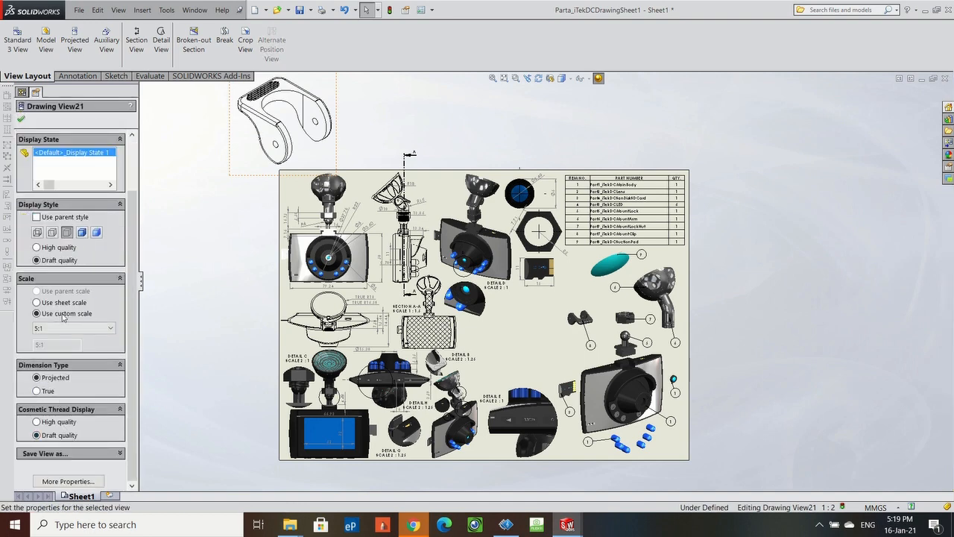
click(70, 328)
click(42, 412)
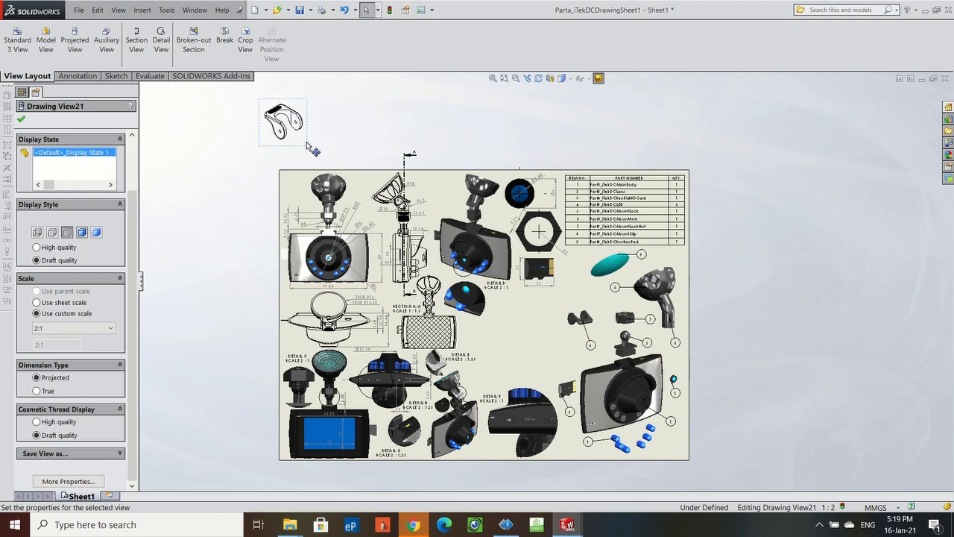
click(88, 325)
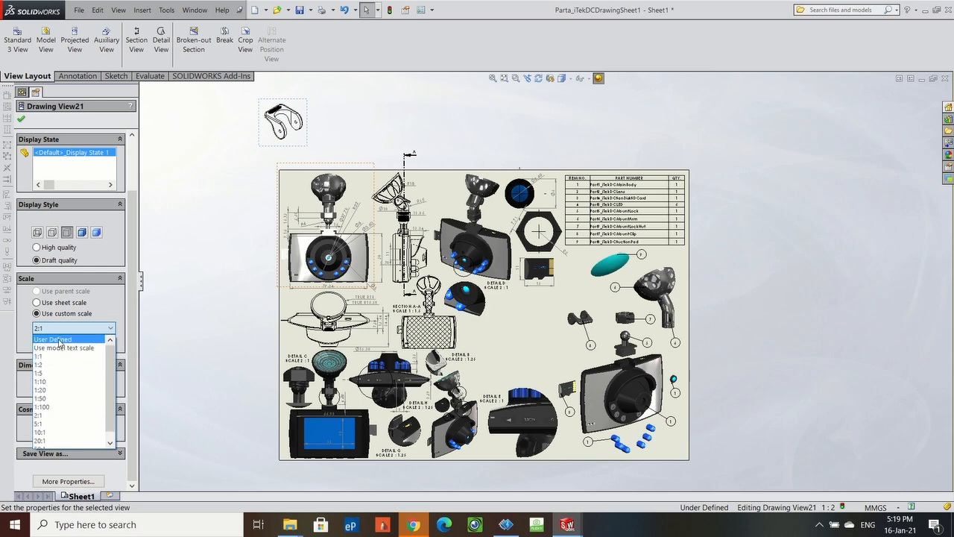
click(60, 340)
click(40, 345)
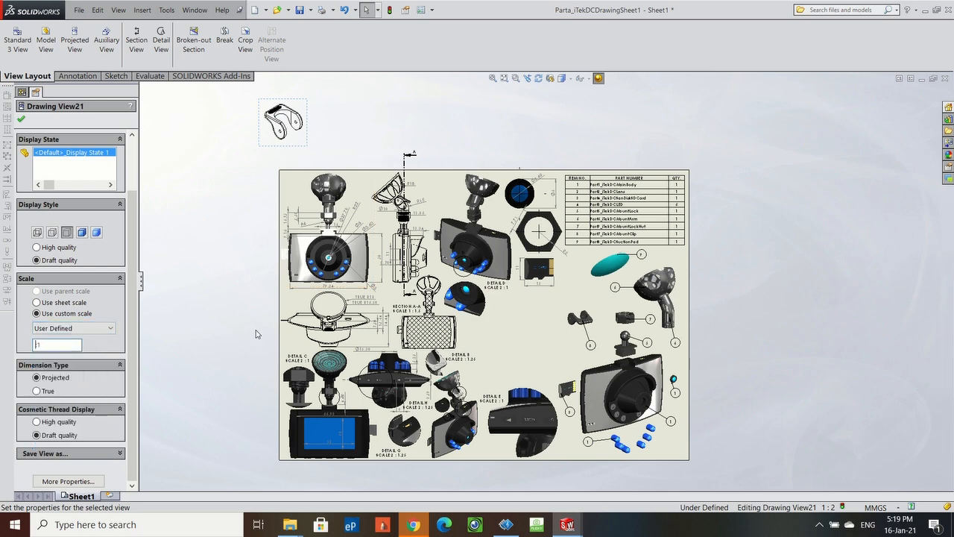
text(3)
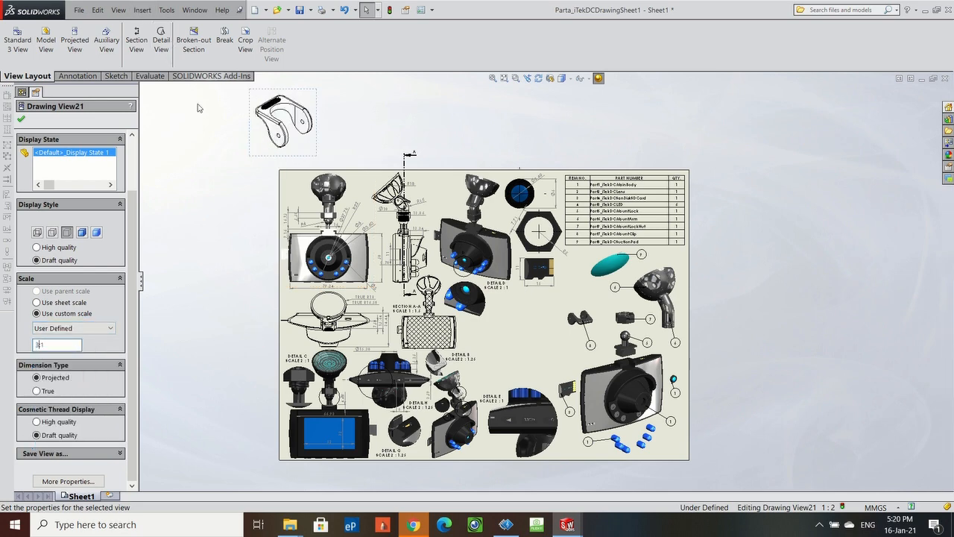
Set the mount clip view to Shaded With Edges and move it onto the sheet beside Section A-A.
click(96, 232)
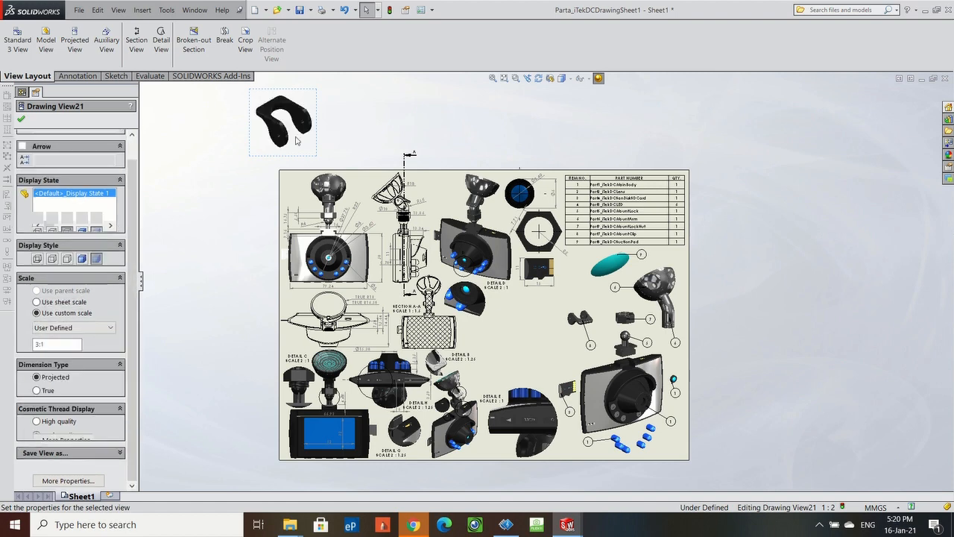
click(81, 258)
mouse_move(268, 164)
mouse_down()
mouse_move(535, 321)
mouse_move(507, 399)
mouse_move(472, 383)
mouse_up()
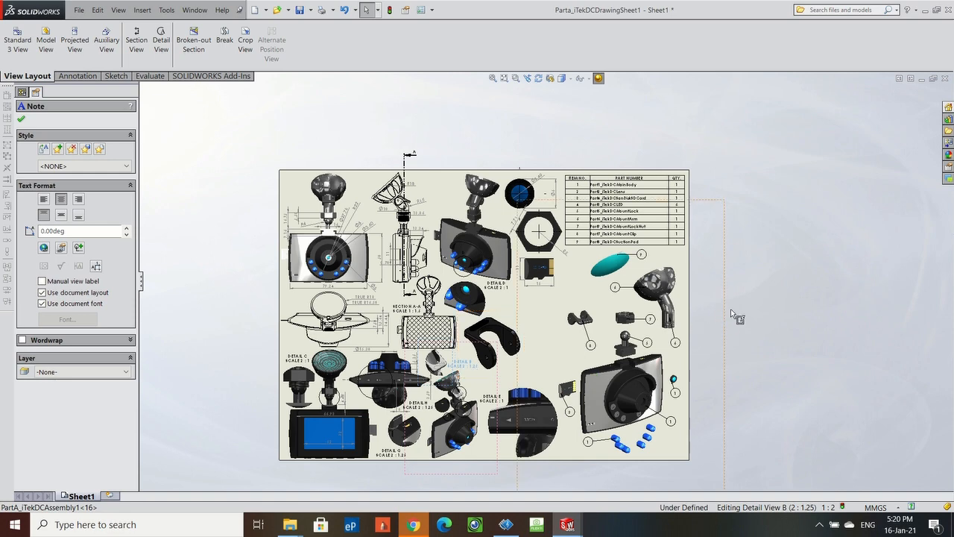
Lock the view focus on the mount clip view and select it instead of the overlapping exploded view.
click(498, 342)
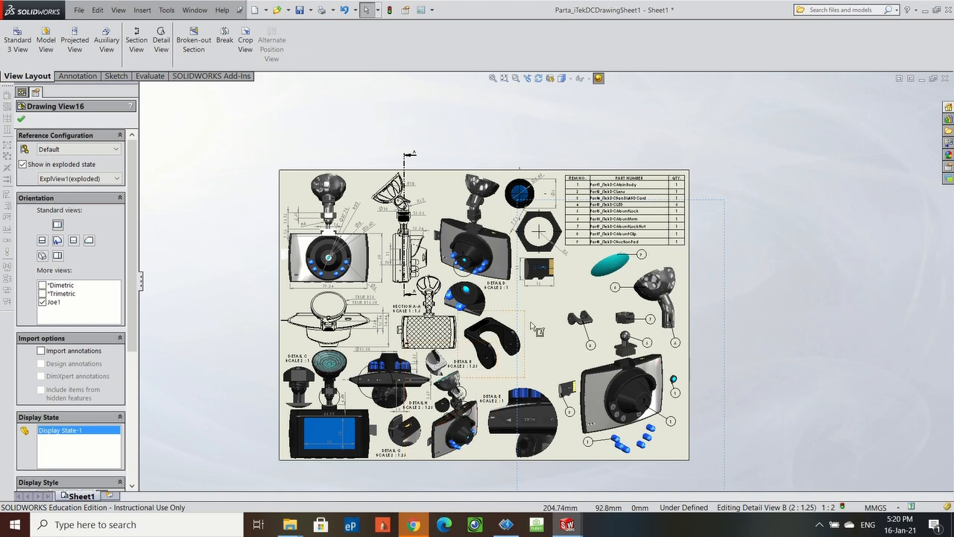
scroll(517, 377, down, 2)
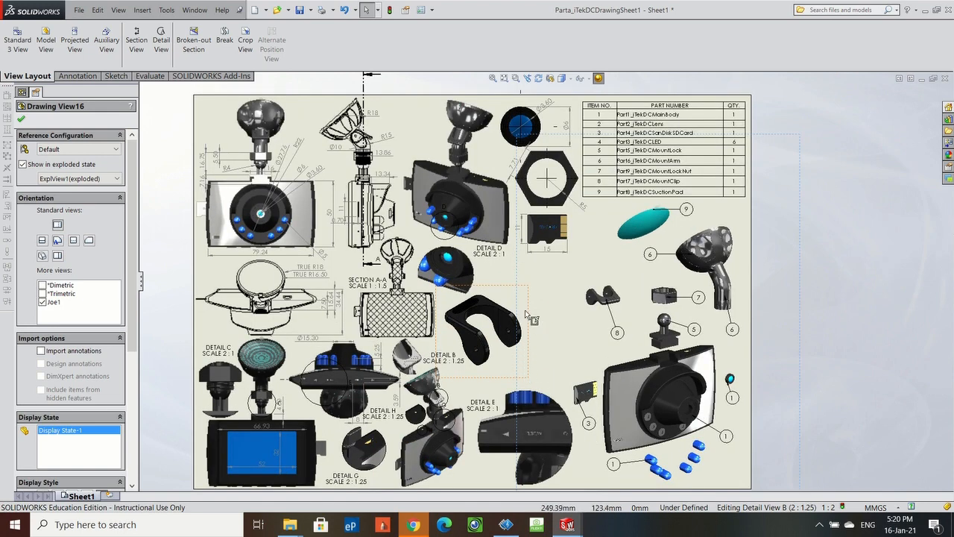
scroll(527, 316, down, 3)
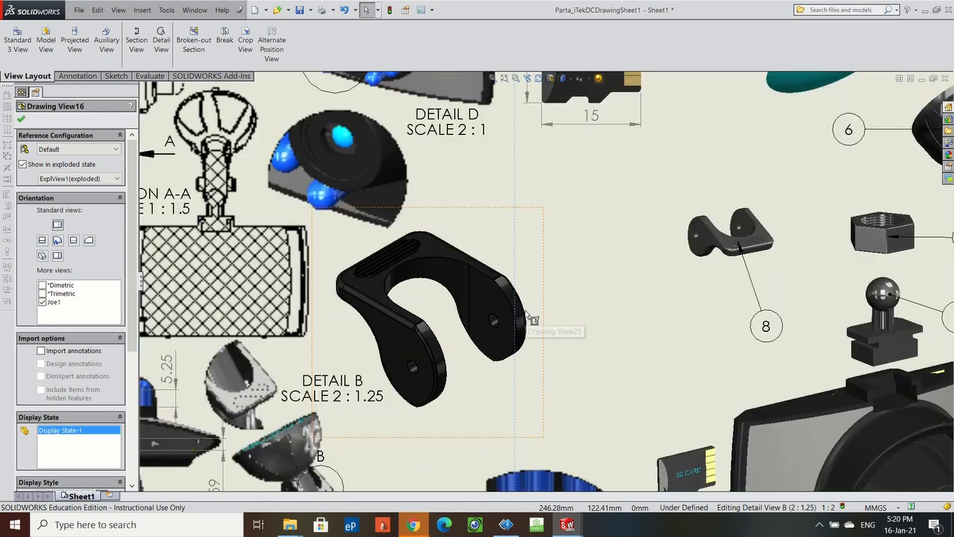
click(477, 262)
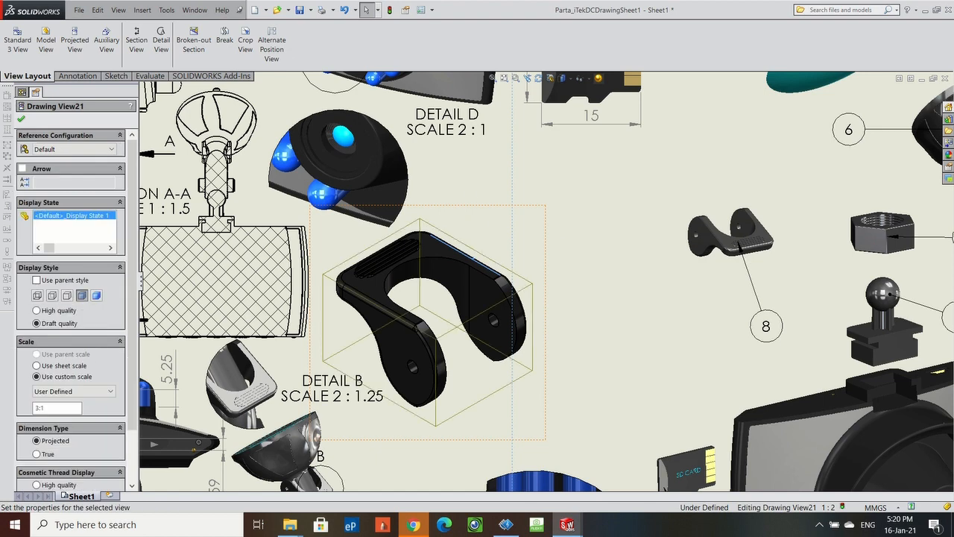
double_click(471, 209)
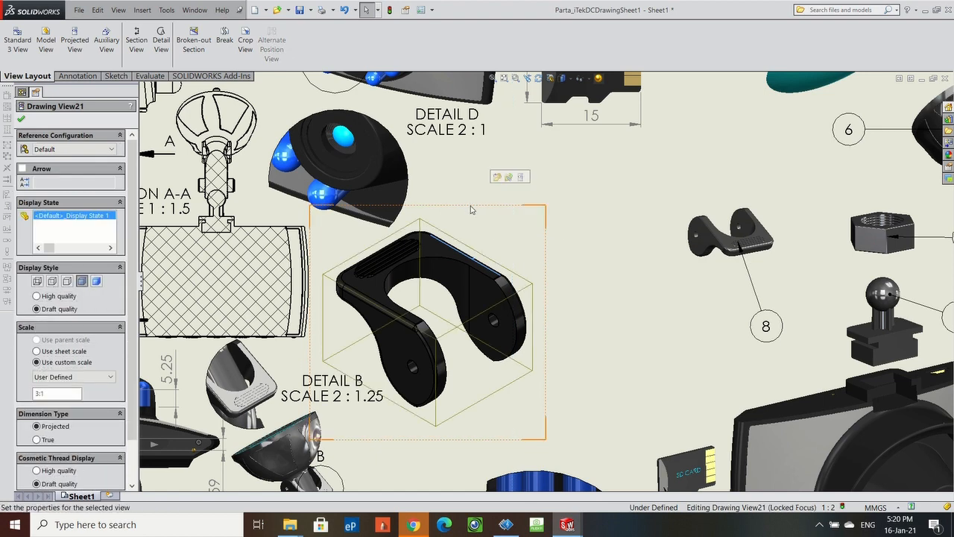
click(21, 120)
scroll(457, 222, up, 2)
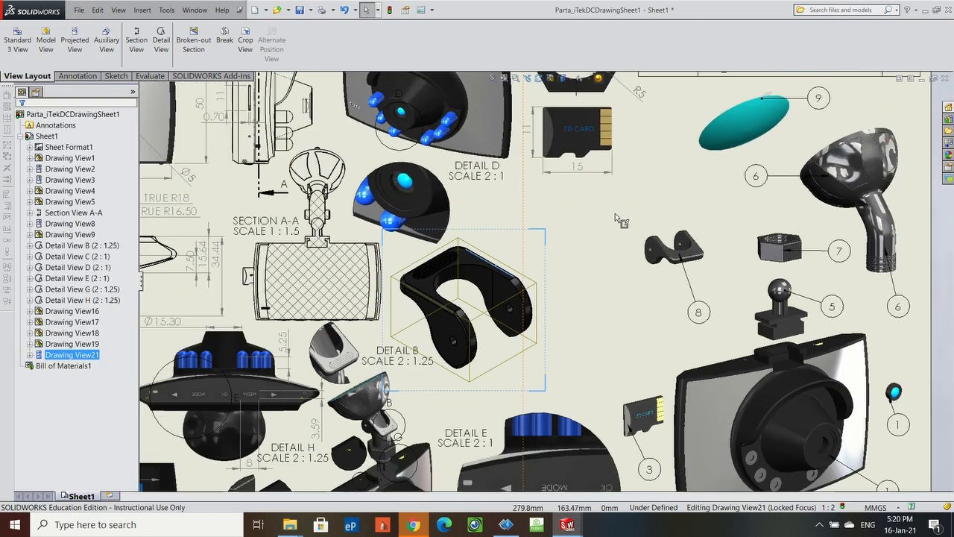
click(512, 233)
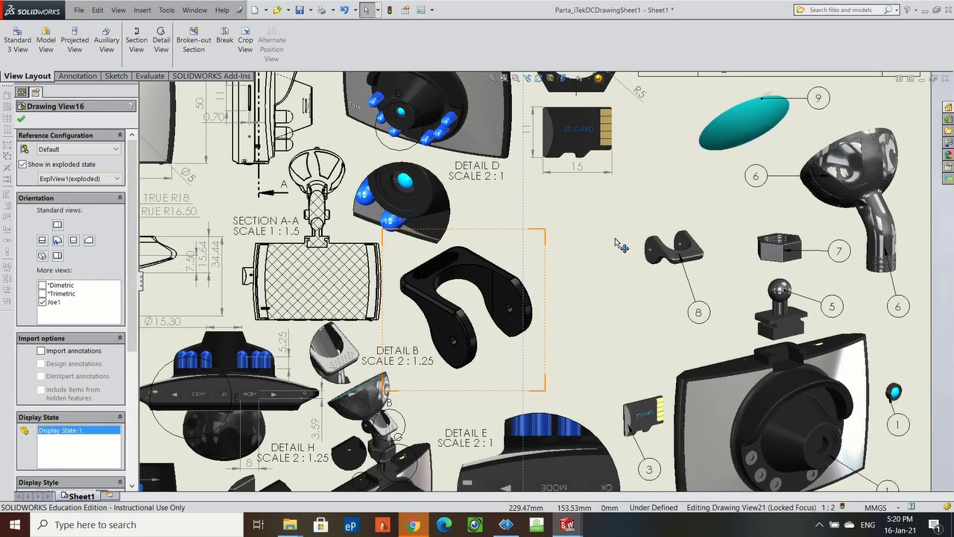
click(939, 249)
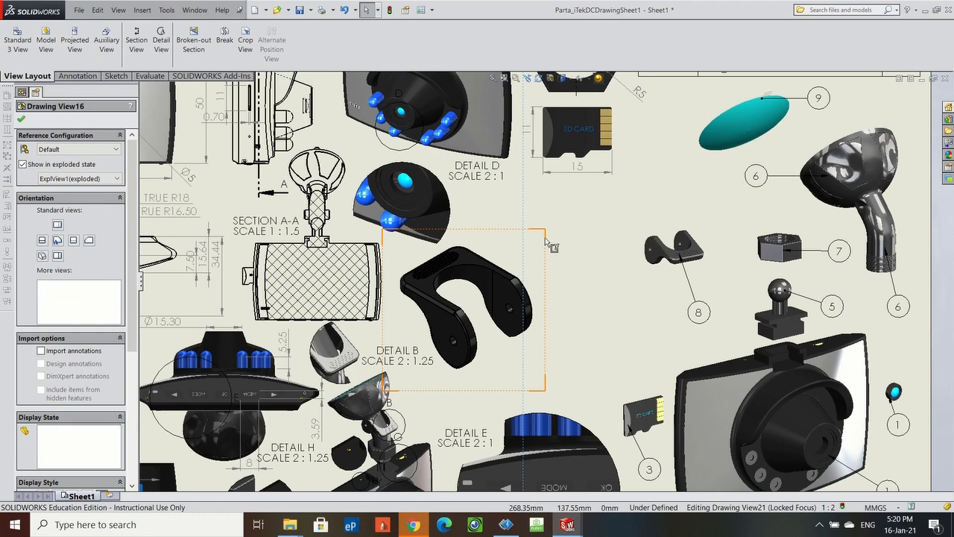
click(492, 250)
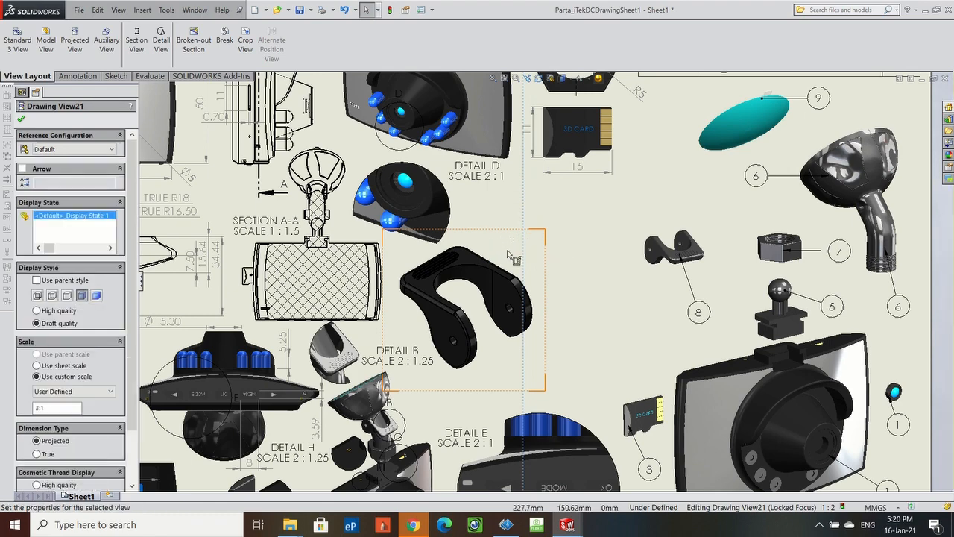
Change the mount clip view's display style to Shaded, without edges.
scroll(508, 252, up, 2)
scroll(544, 281, up, 1)
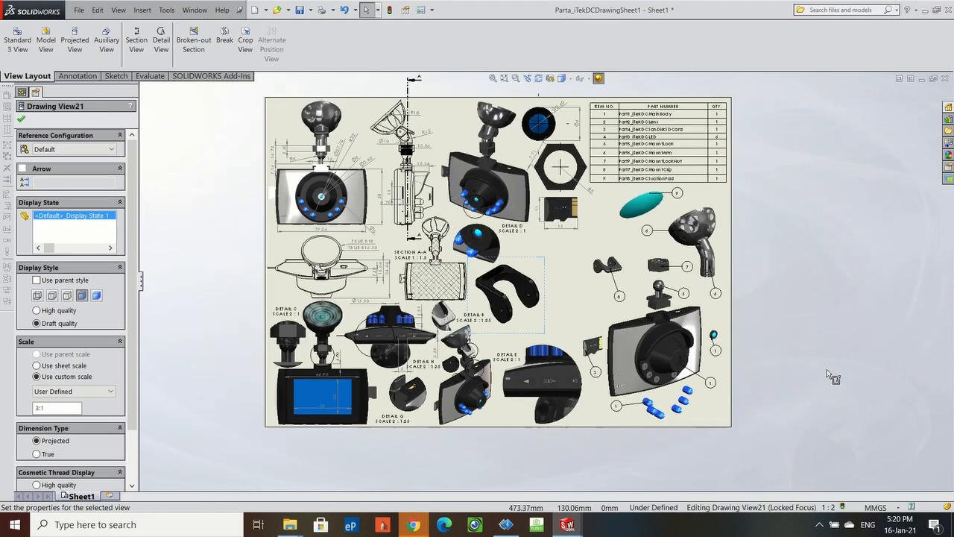
click(708, 465)
click(887, 436)
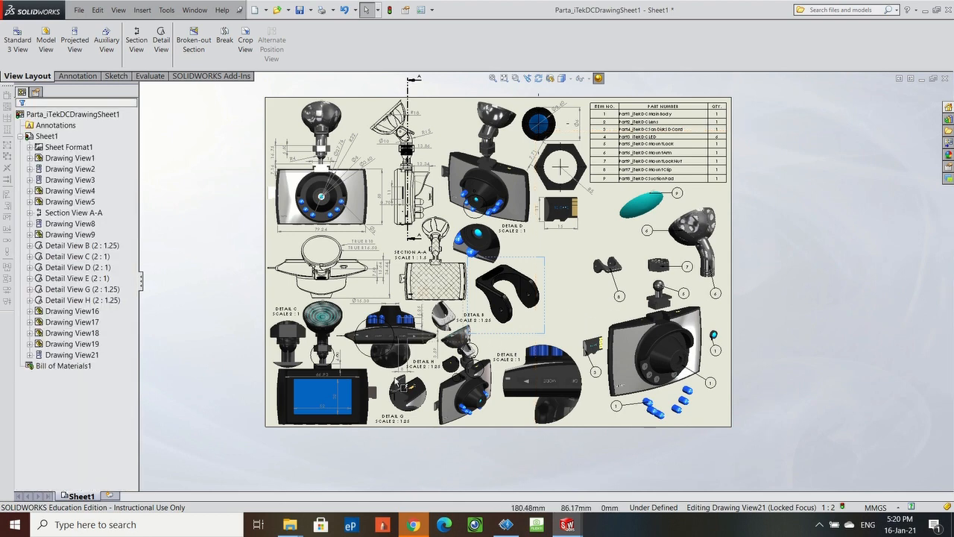
click(514, 339)
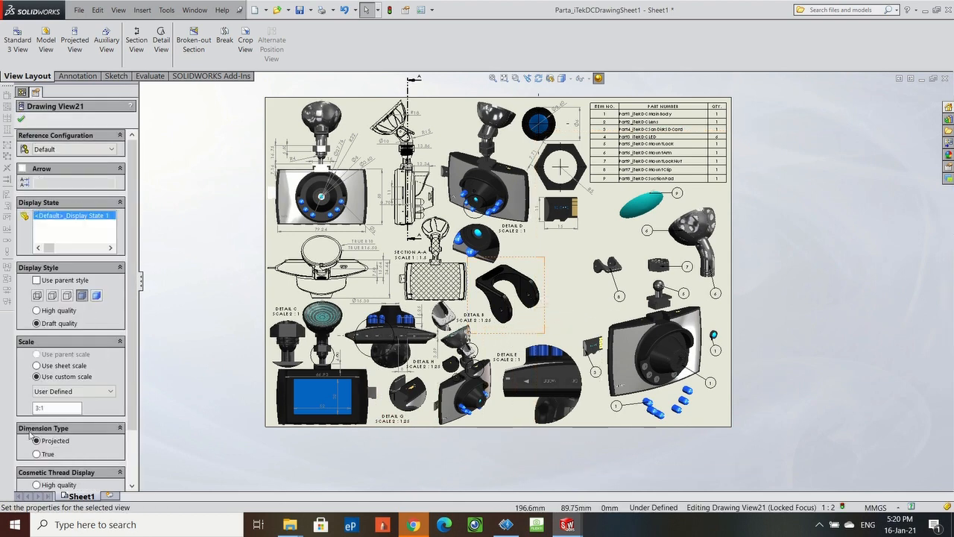
click(96, 296)
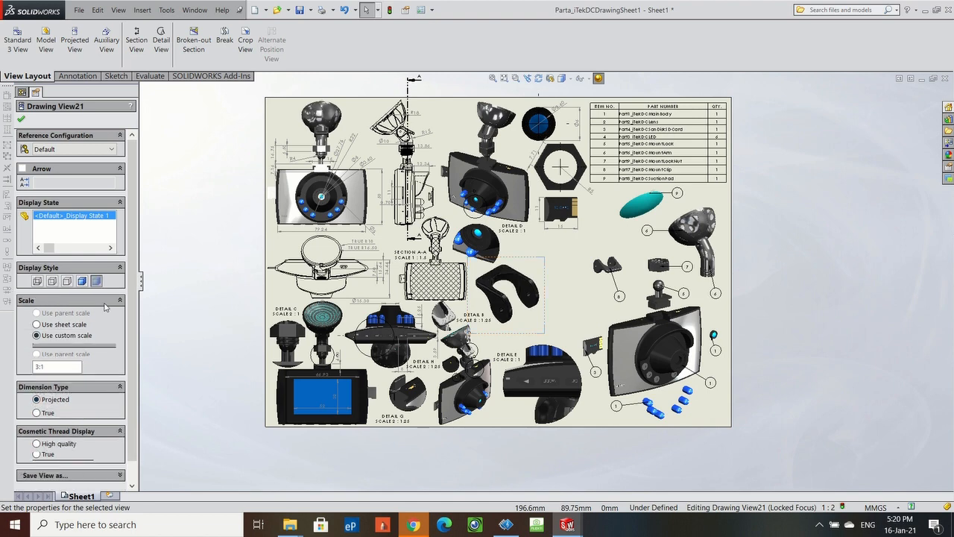
Dimension the radius of the hole in the mount clip's front leg, placing the text below the leg.
scroll(546, 309, down, 2)
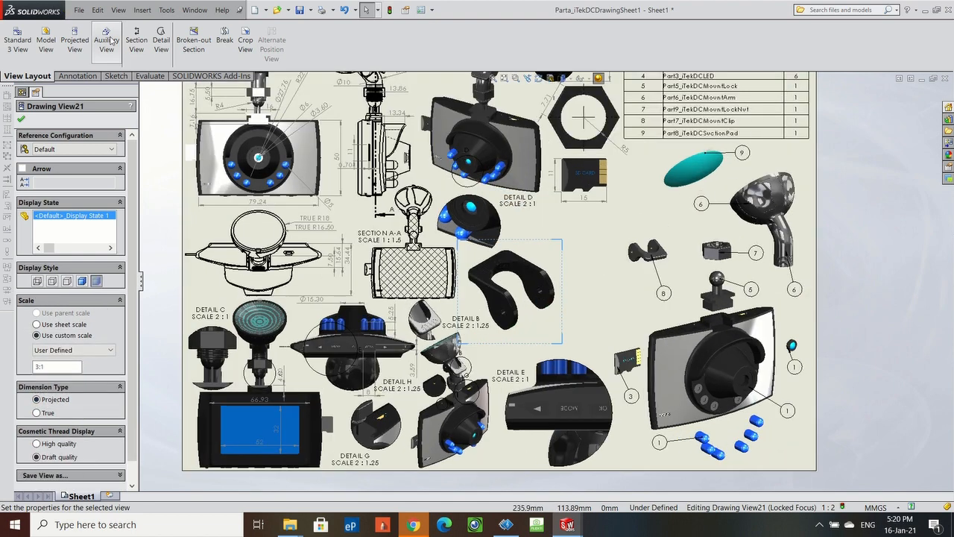
click(81, 76)
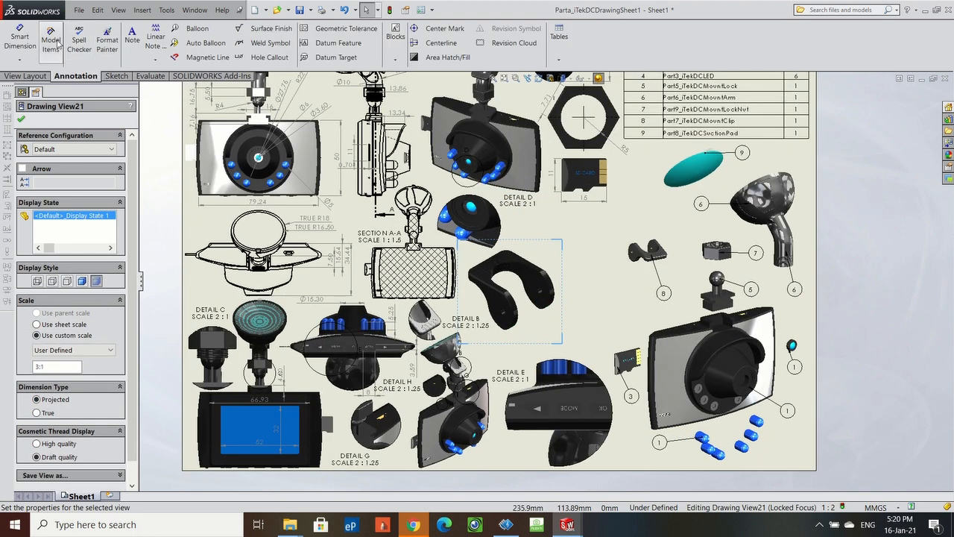
click(20, 37)
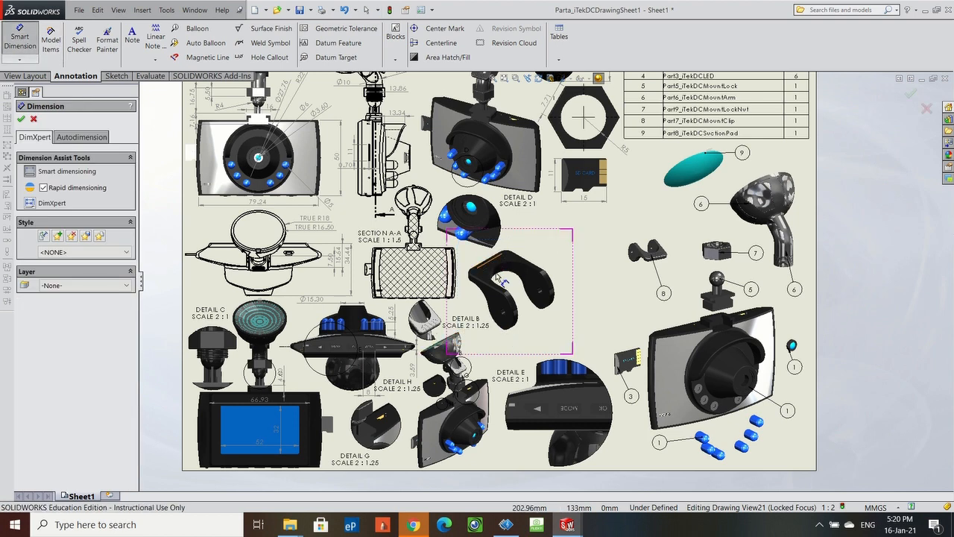
scroll(498, 279, down, 3)
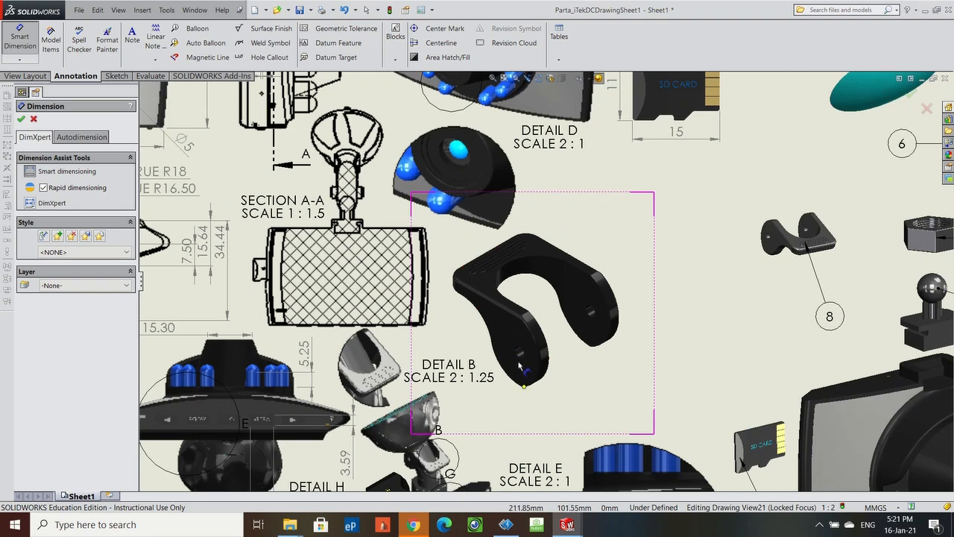
click(520, 357)
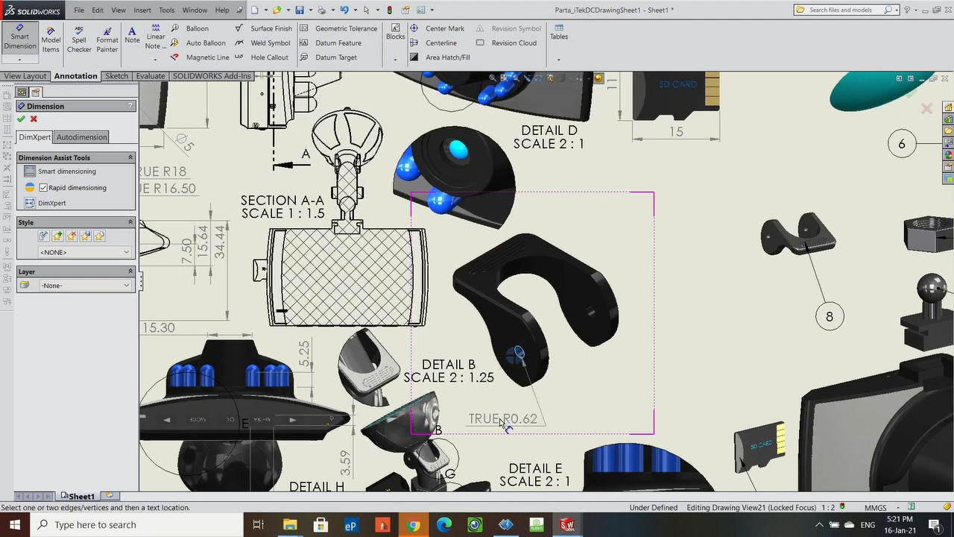
click(499, 422)
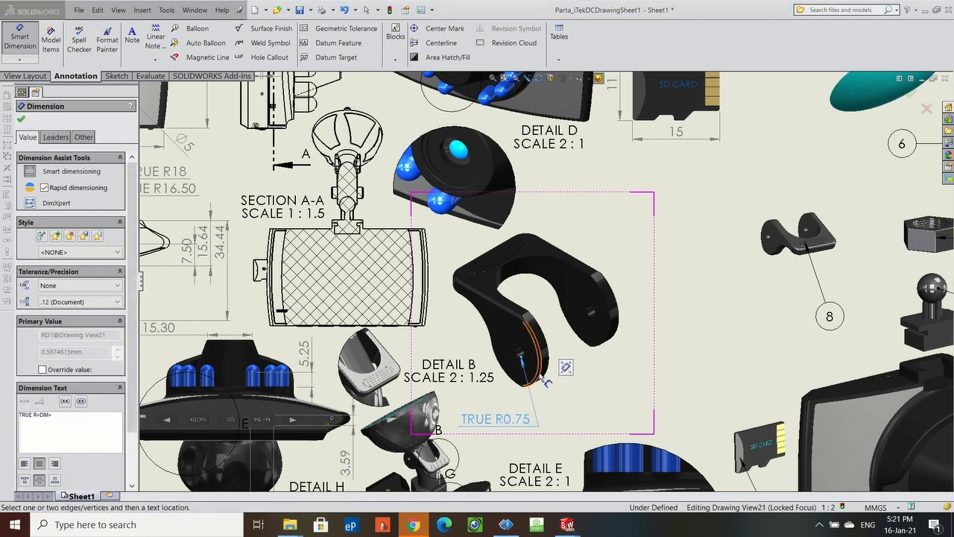
Dimension the radius of the rounded end on the mount clip's rear leg, placing the text below it.
click(549, 378)
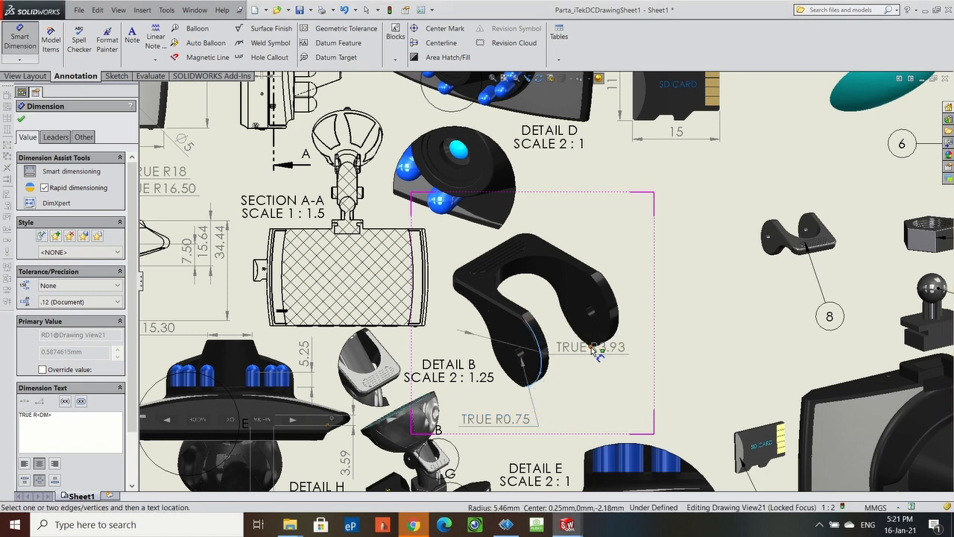
key(Escape)
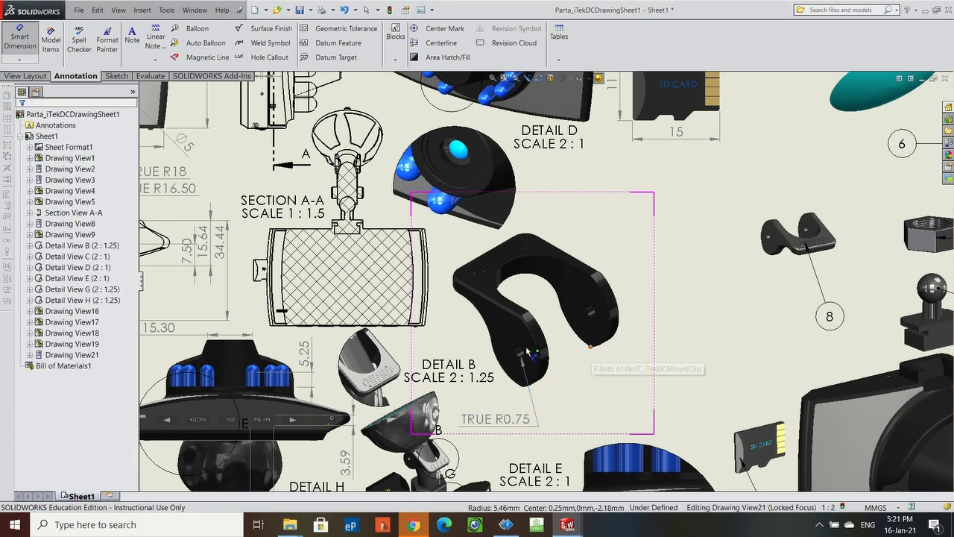
click(581, 339)
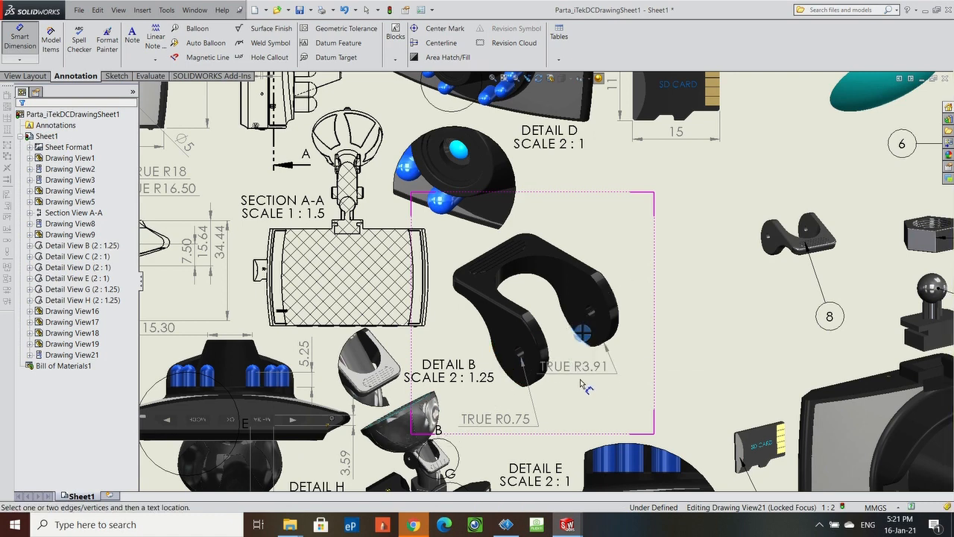
click(593, 387)
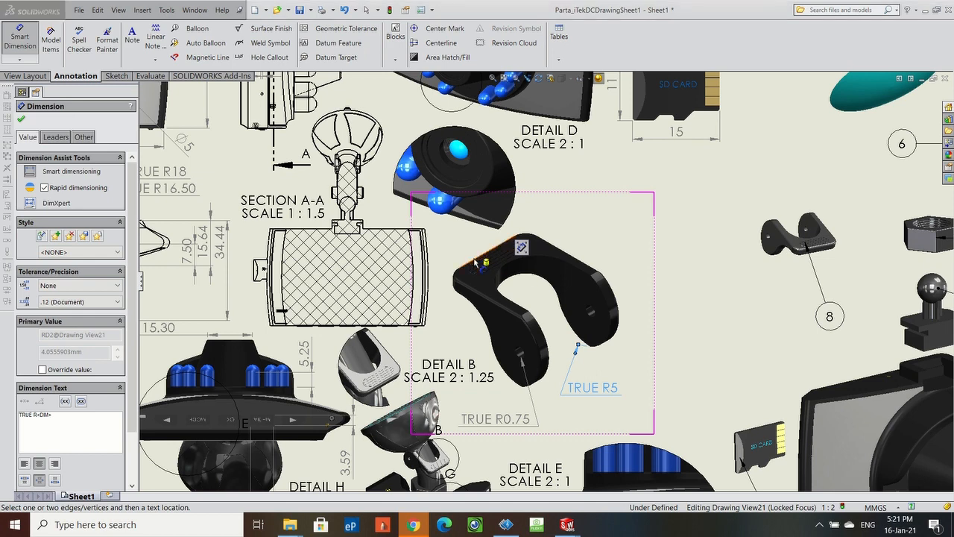
click(472, 259)
key(Escape)
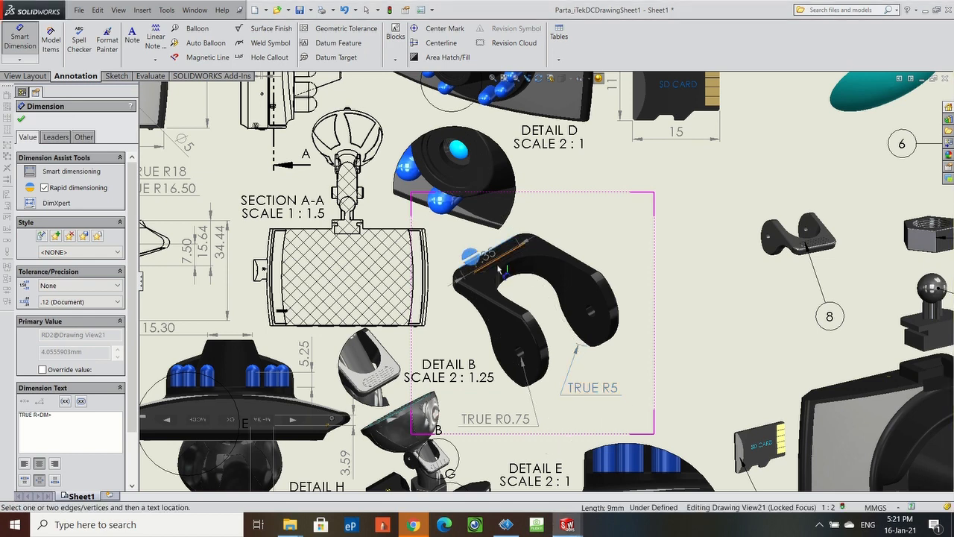
key(Escape)
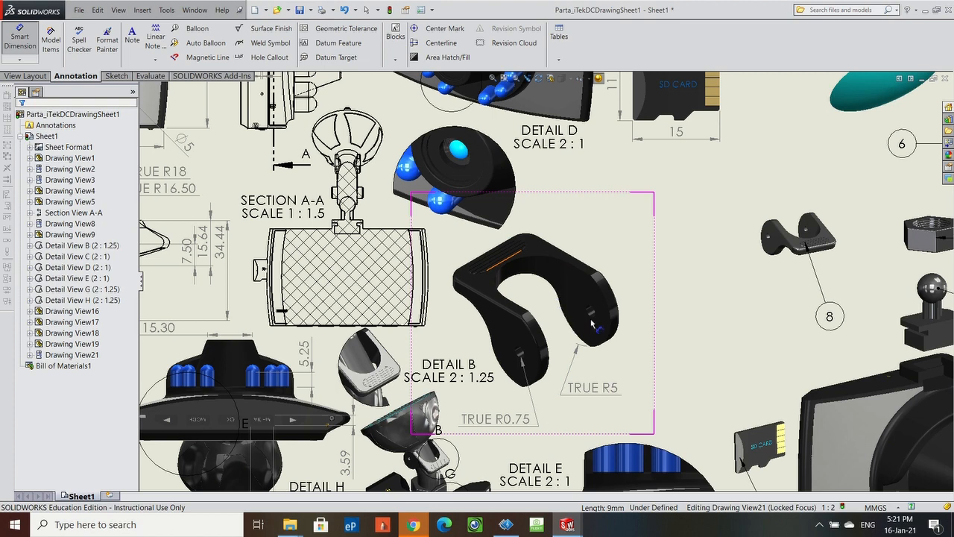
key(f)
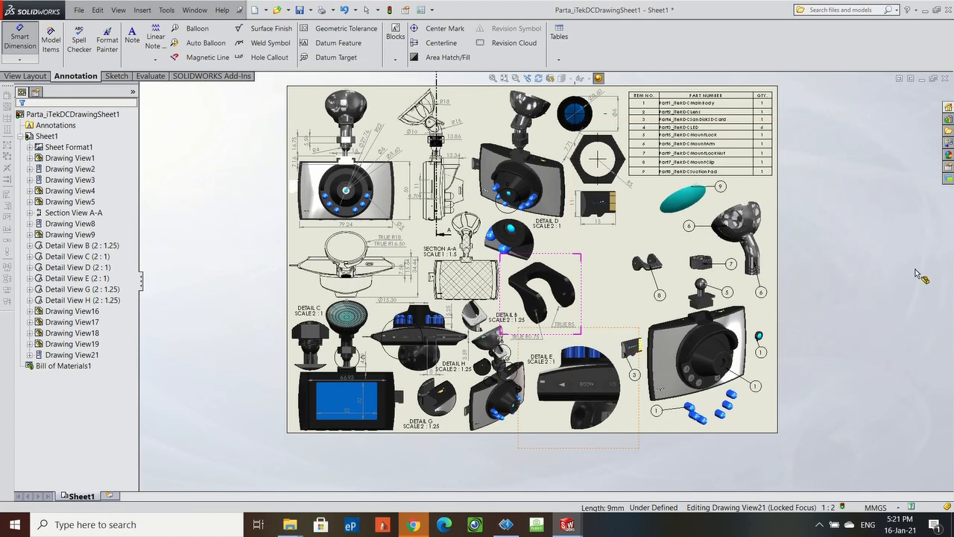
key(Escape)
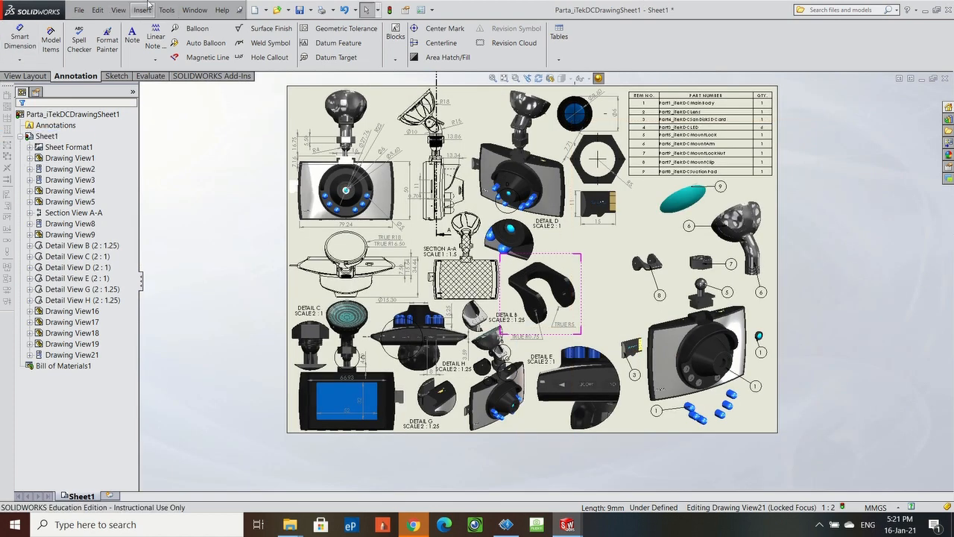
Insert a front model view of Part6_iTekDCMountArm beside the sheet, without any projected views.
click(30, 76)
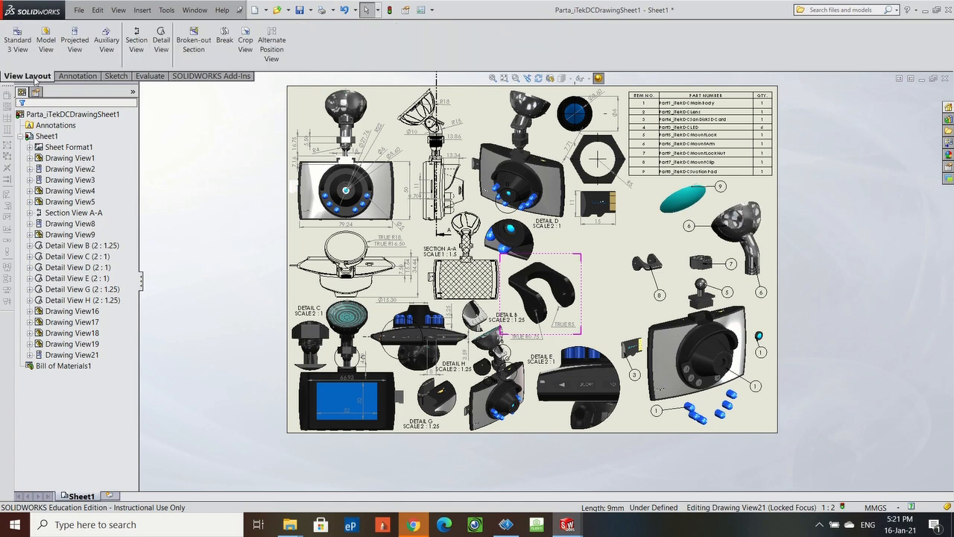
click(46, 40)
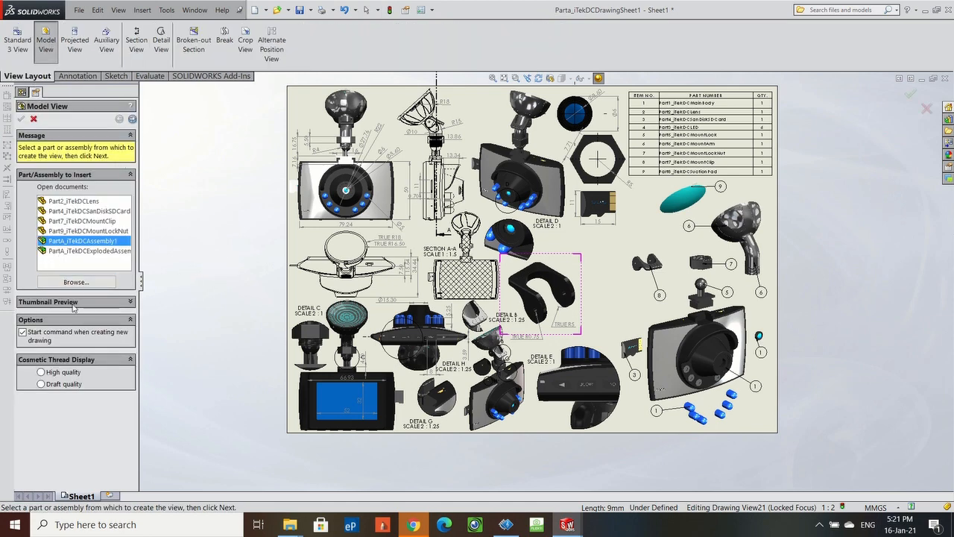
click(76, 282)
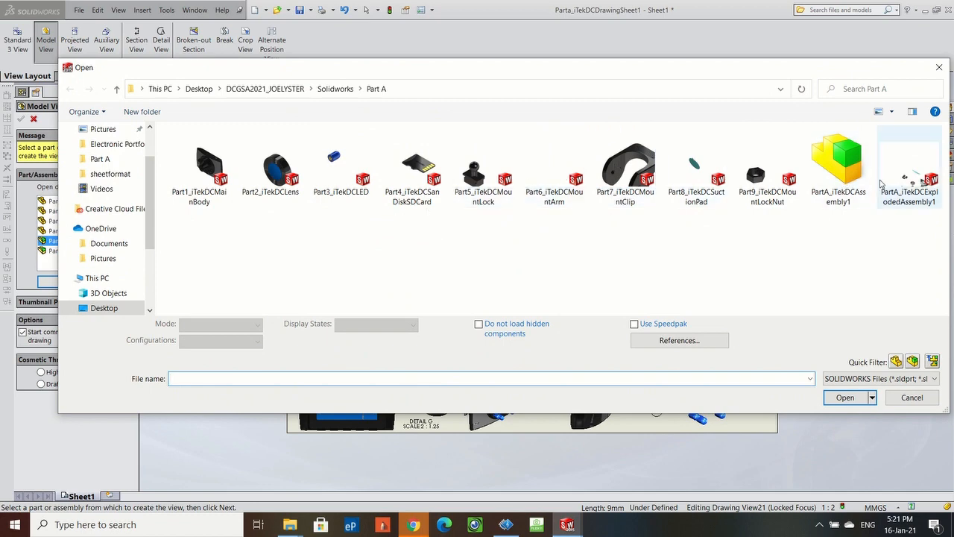
click(541, 175)
click(845, 397)
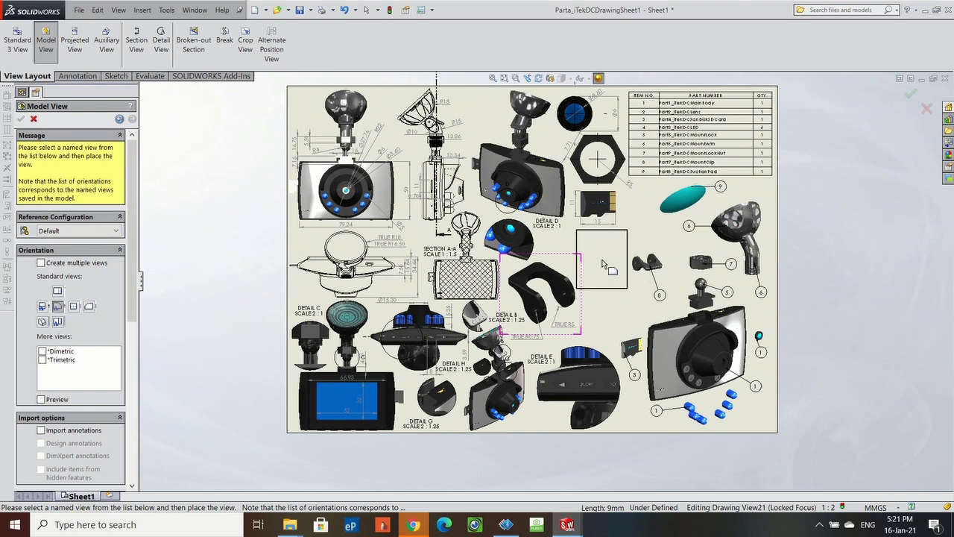
click(810, 261)
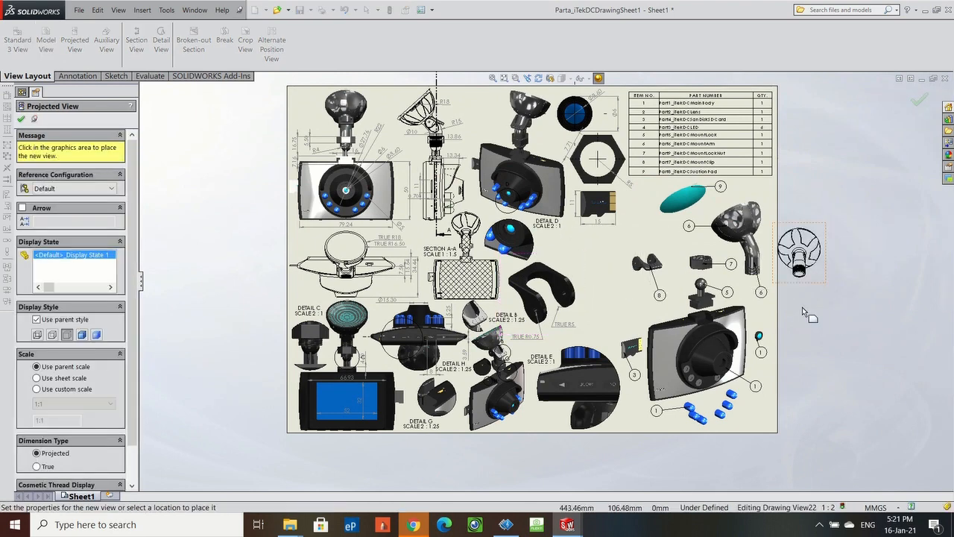
key(Escape)
Change the mount arm view's orientation to Left and shift it farther away from the sheet.
click(812, 282)
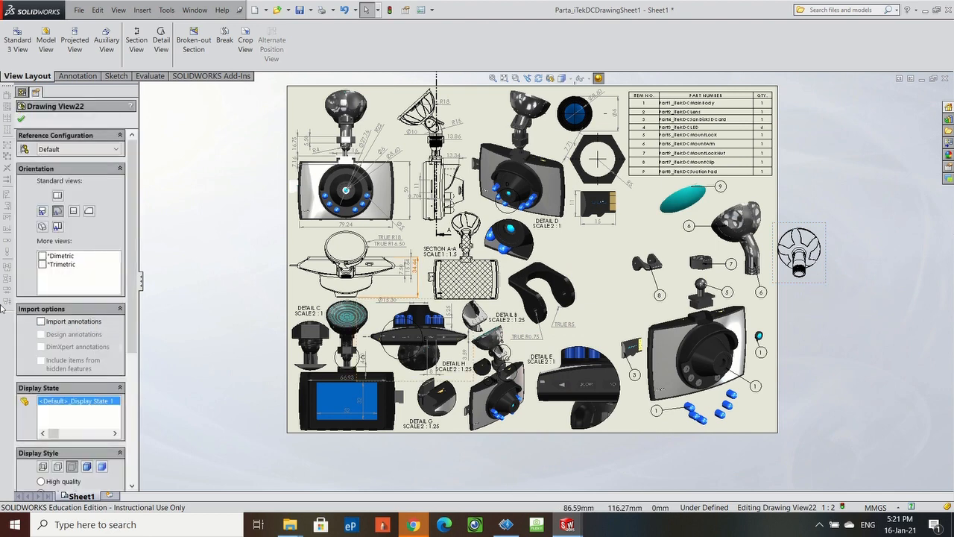
click(73, 212)
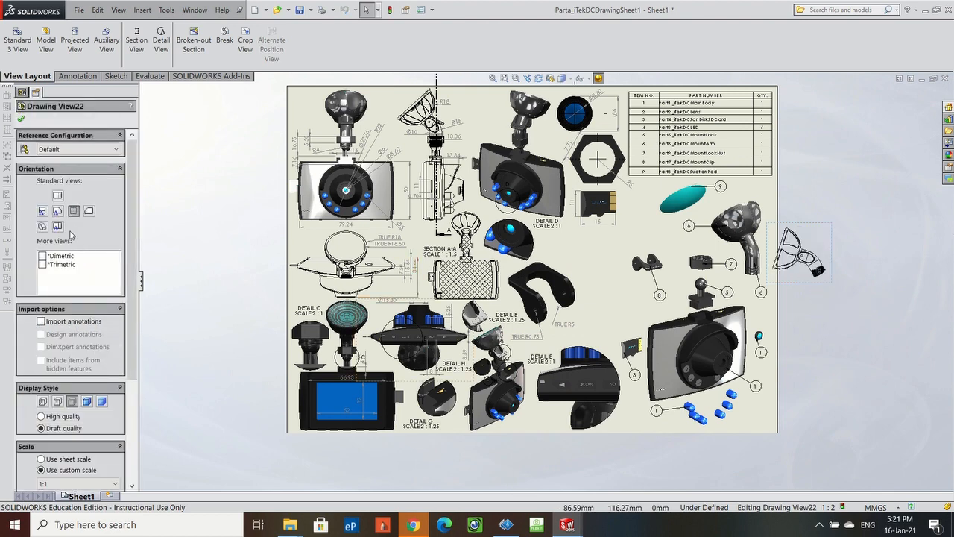
click(43, 212)
drag(810, 291, 840, 291)
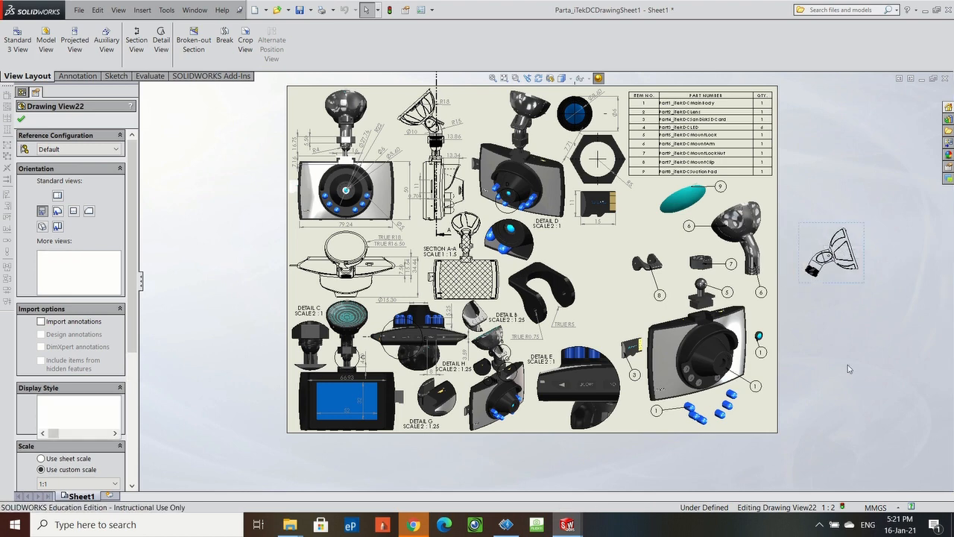
Reduce the mount clip view's custom scale to 2:1 and move it closer to Section A-A.
click(588, 303)
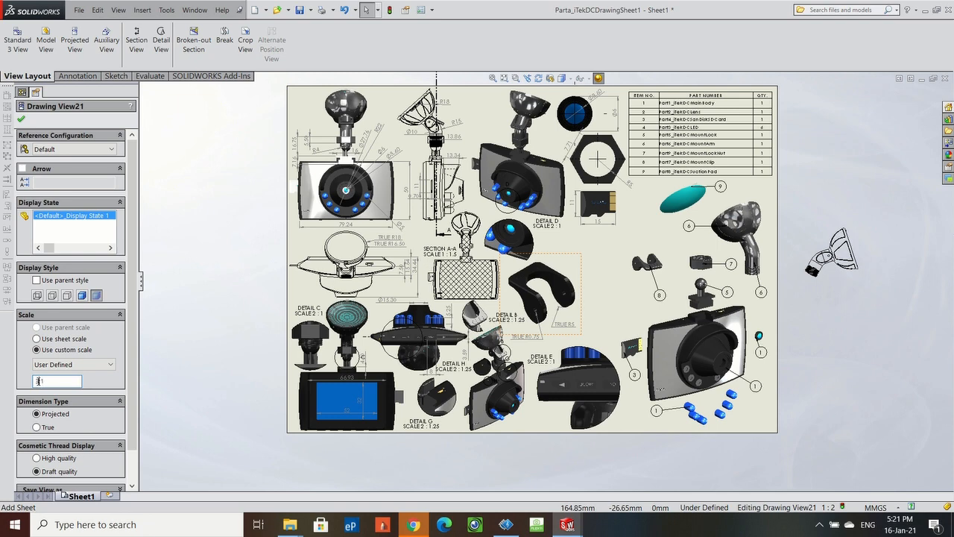
key(Return)
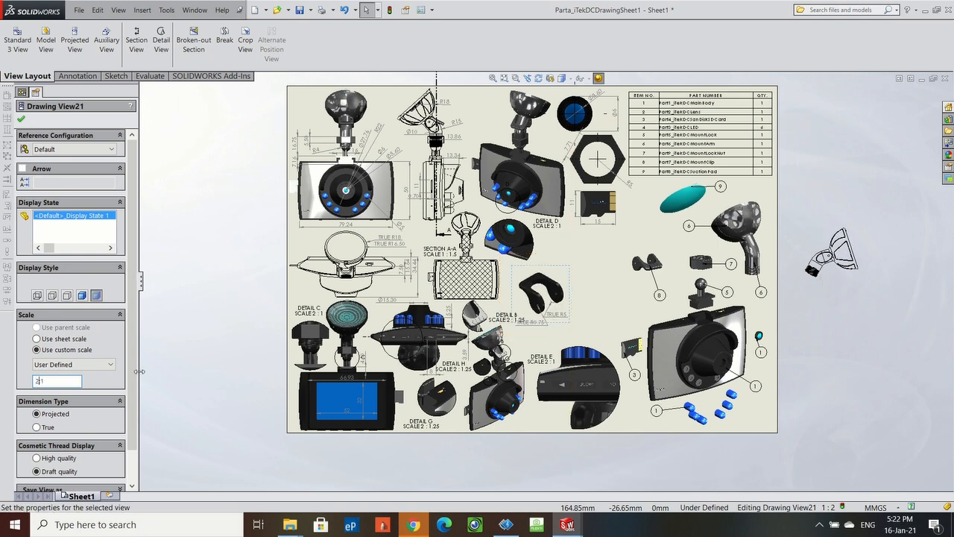
drag(568, 291, 549, 274)
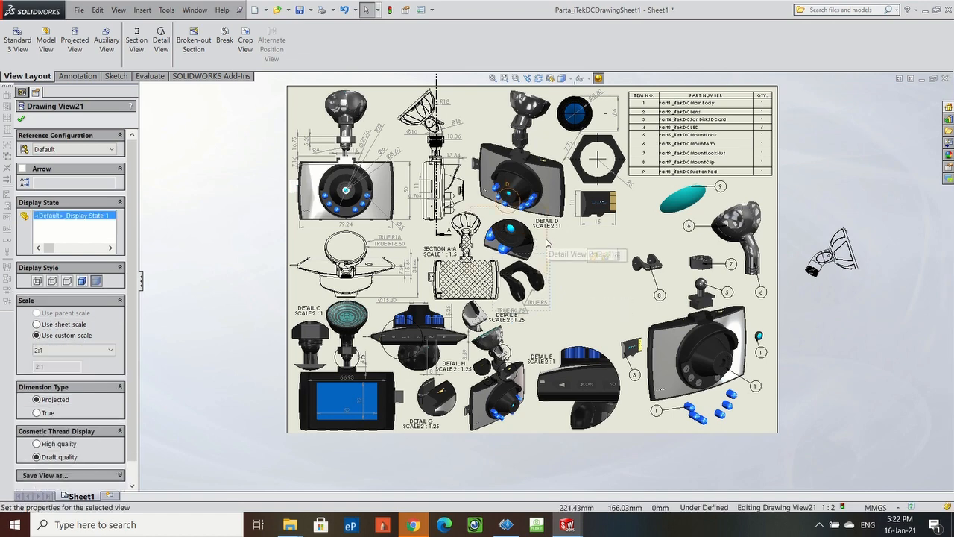
Adjust the positions of Detail D and the mount clip view, and reposition the clip's hole radius dimension.
click(544, 239)
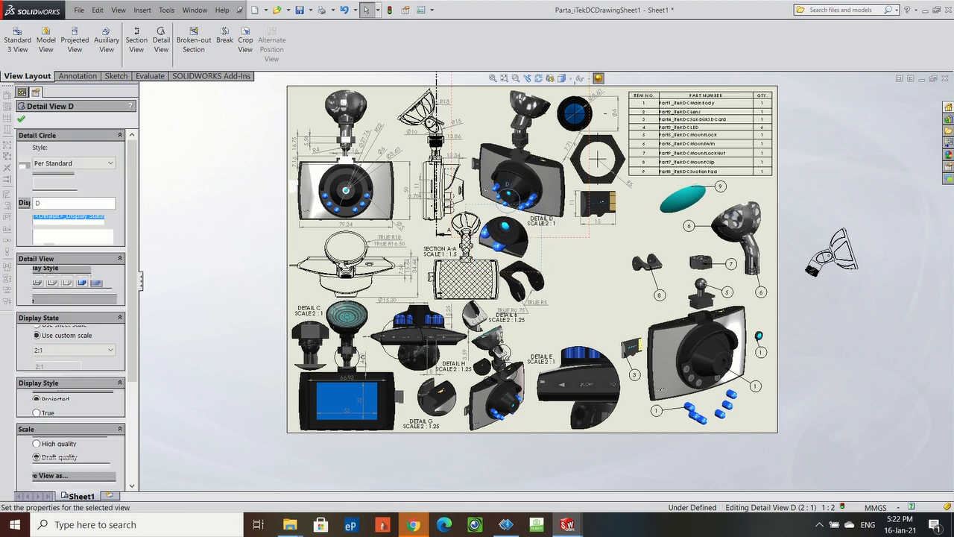
click(558, 288)
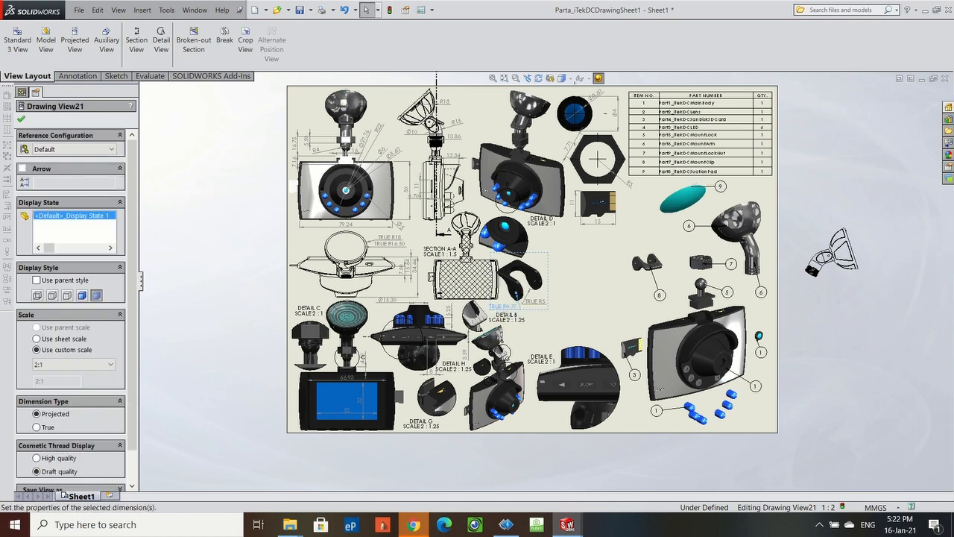
click(505, 309)
Move the mount arm view onto the sheet above Detail E and set its custom scale to a user-defined 1.5:1.
click(831, 302)
mouse_move(831, 291)
mouse_down()
mouse_move(560, 297)
mouse_move(570, 350)
mouse_move(553, 363)
mouse_up()
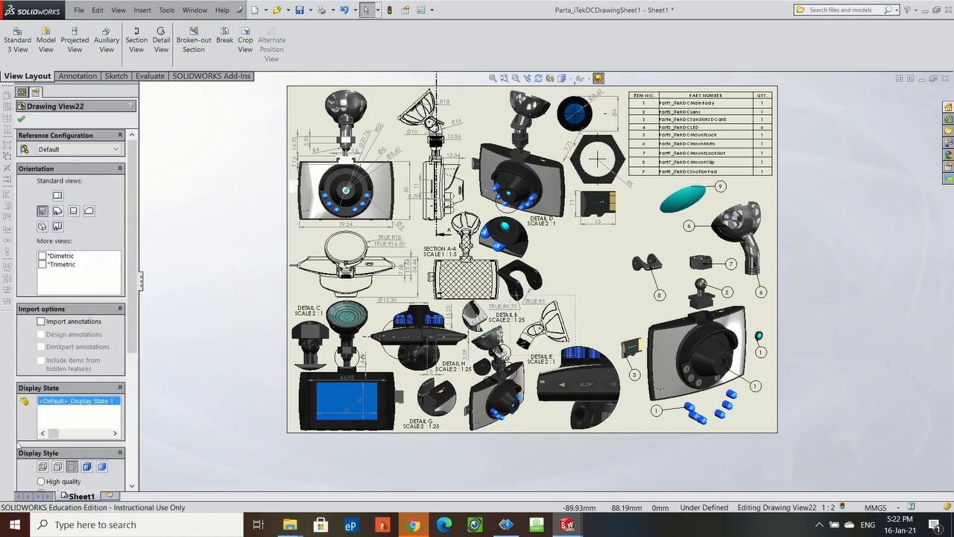
scroll(82, 335, down, 4)
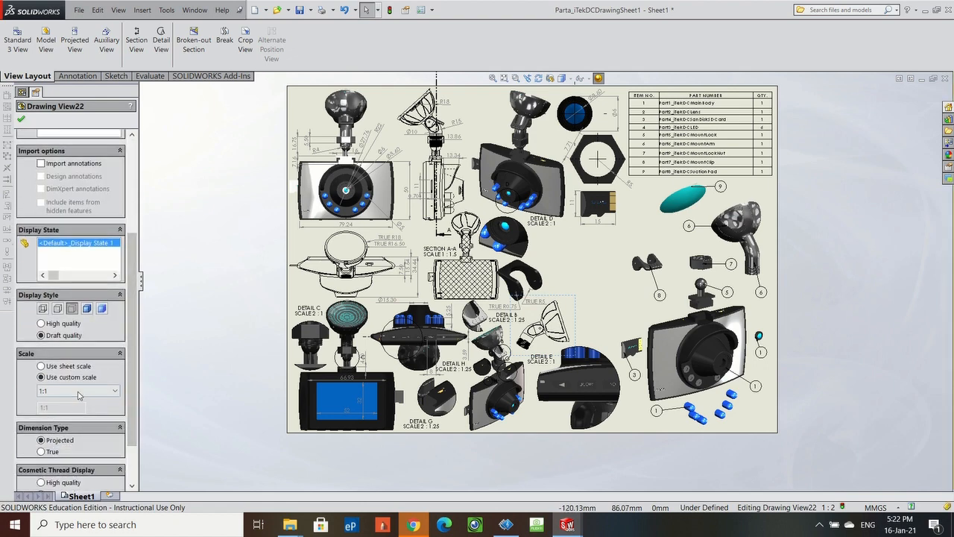
click(74, 391)
click(44, 395)
click(44, 393)
scroll(58, 410, up, 1)
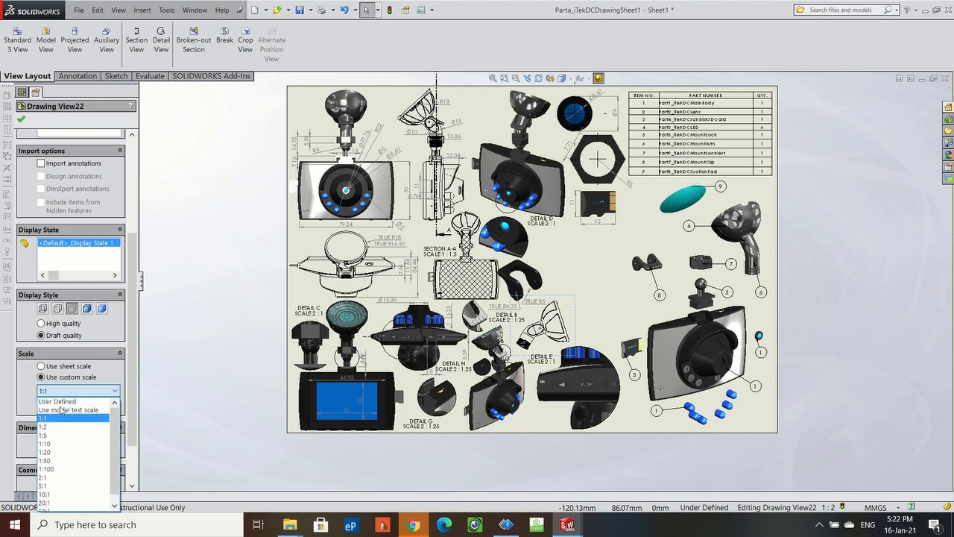
click(63, 402)
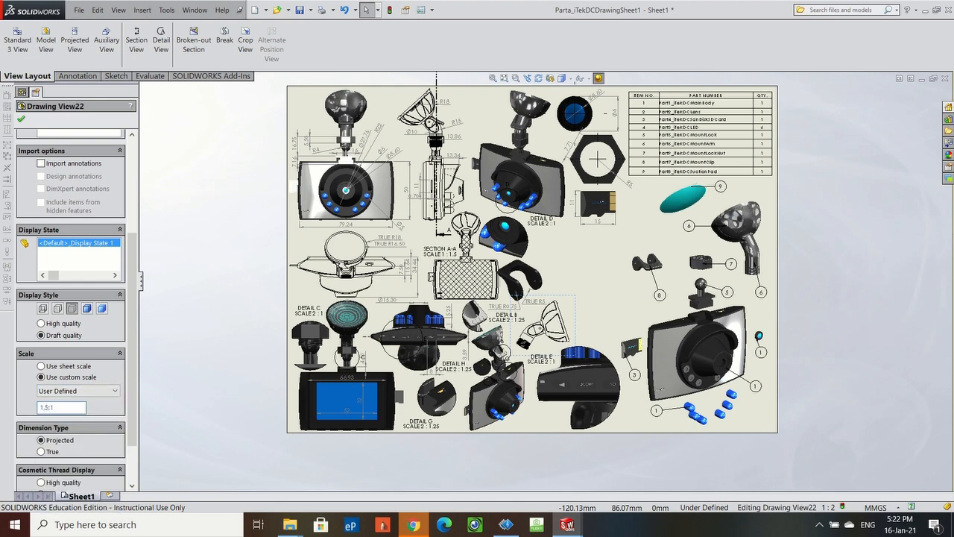
key(Return)
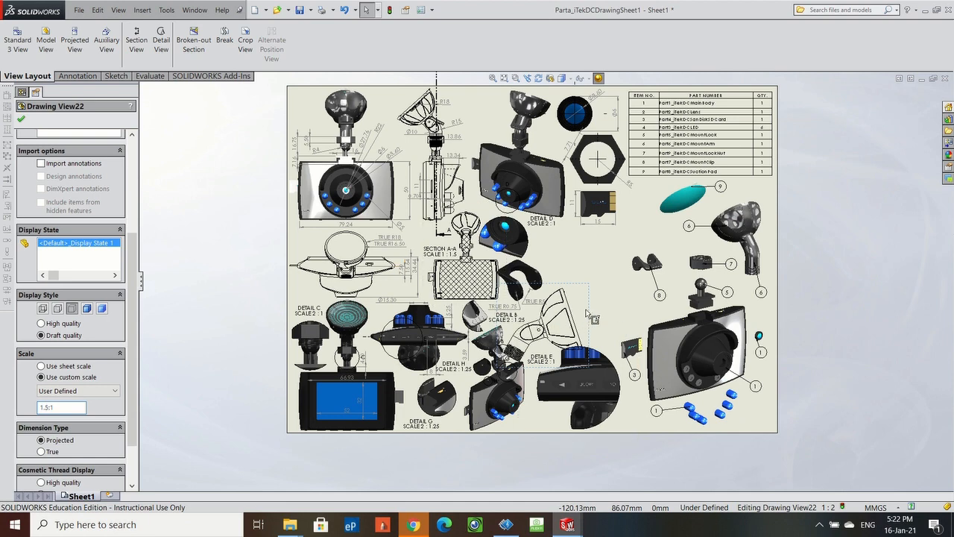
Nudge the mount arm view clear of its neighbouring views and display it Shaded With Edges.
mouse_move(588, 309)
mouse_down()
mouse_move(607, 295)
mouse_move(600, 302)
mouse_up()
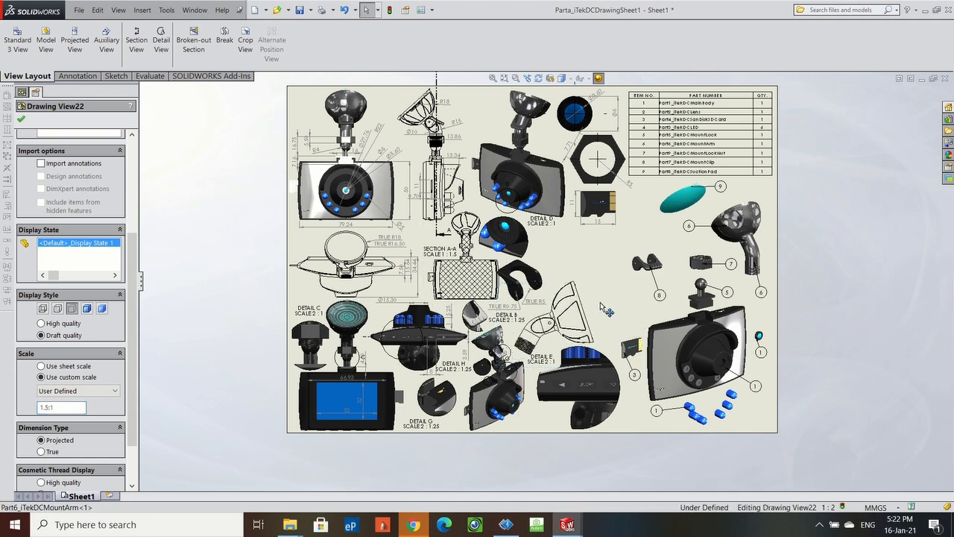
click(102, 309)
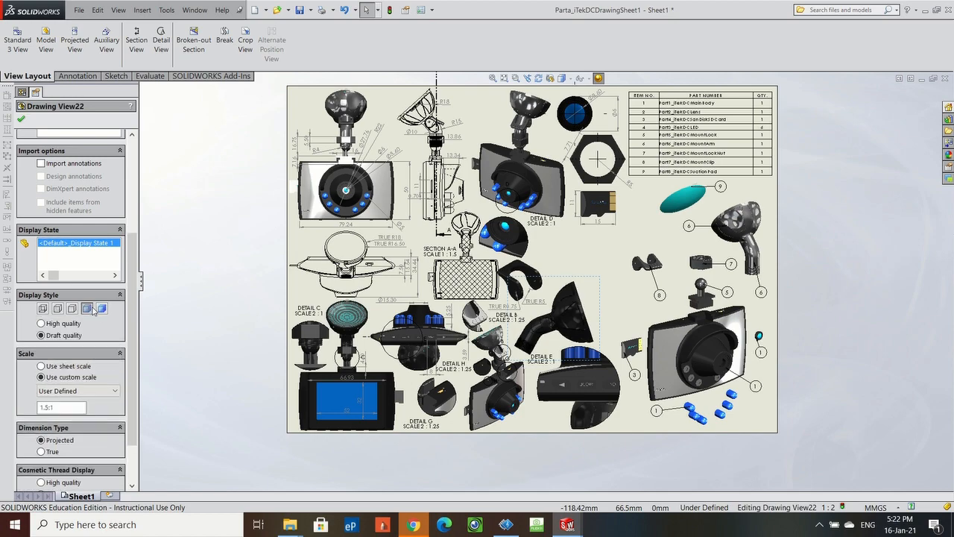
scroll(566, 339, down, 5)
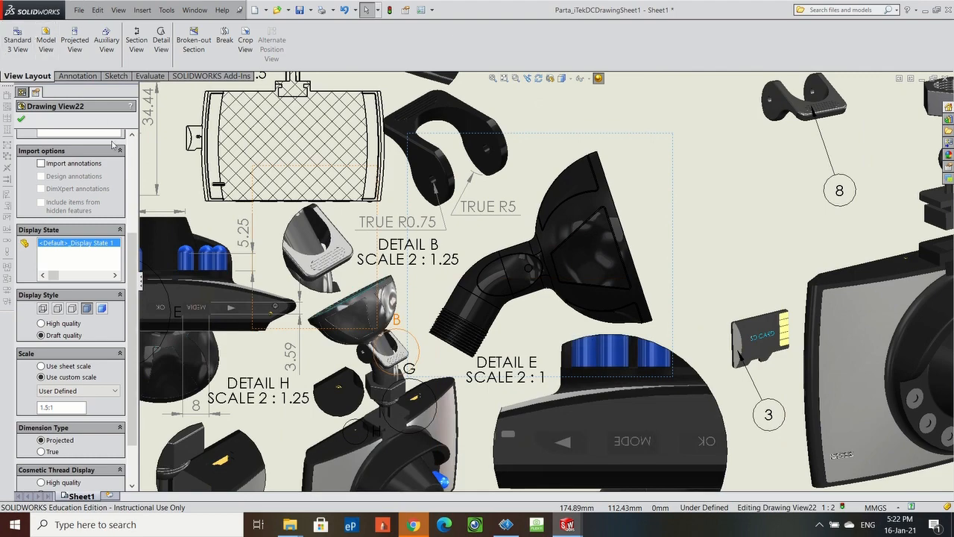
scroll(674, 235, up, 7)
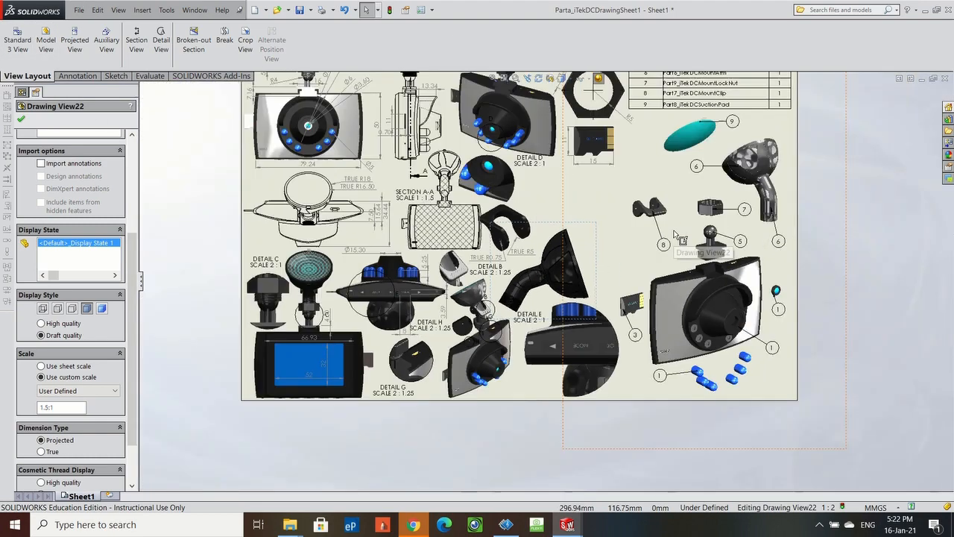
click(844, 244)
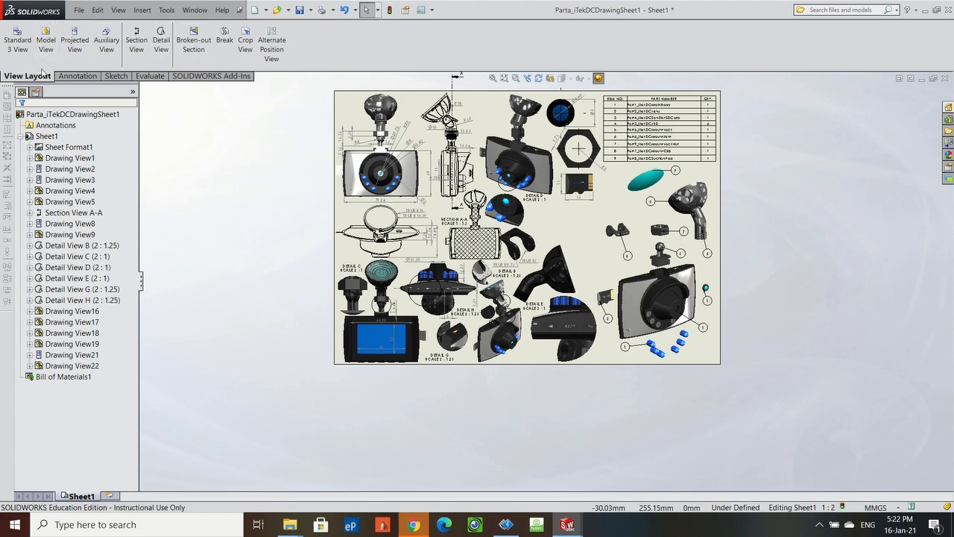
Insert a front model view of Part5_iTekDCMountLock beside the sheet, without any projected views.
click(45, 43)
click(75, 282)
click(480, 173)
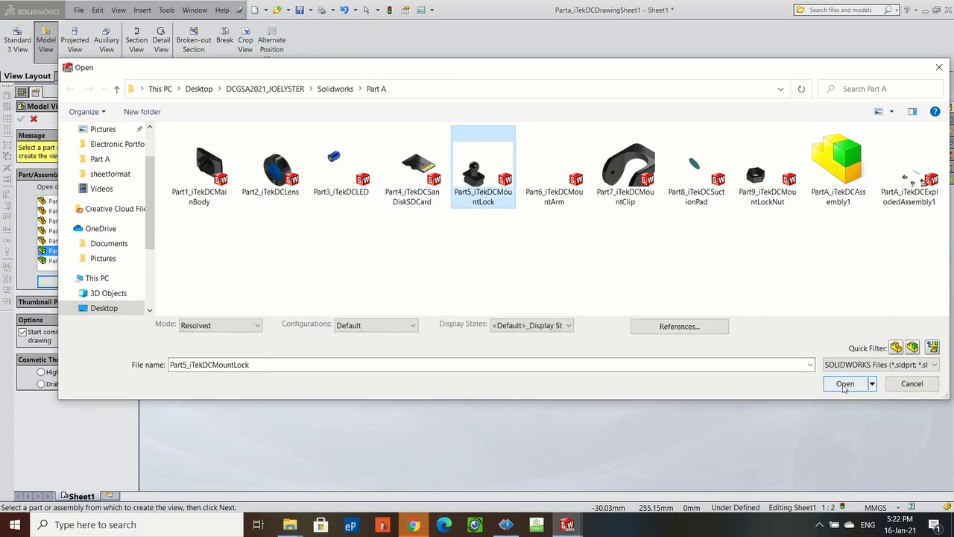
click(844, 384)
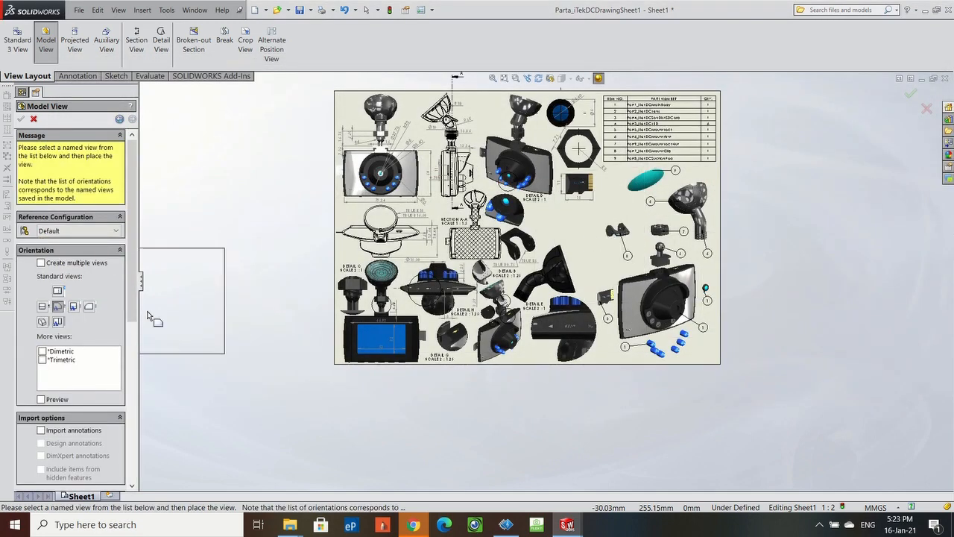
scroll(117, 319, down, 5)
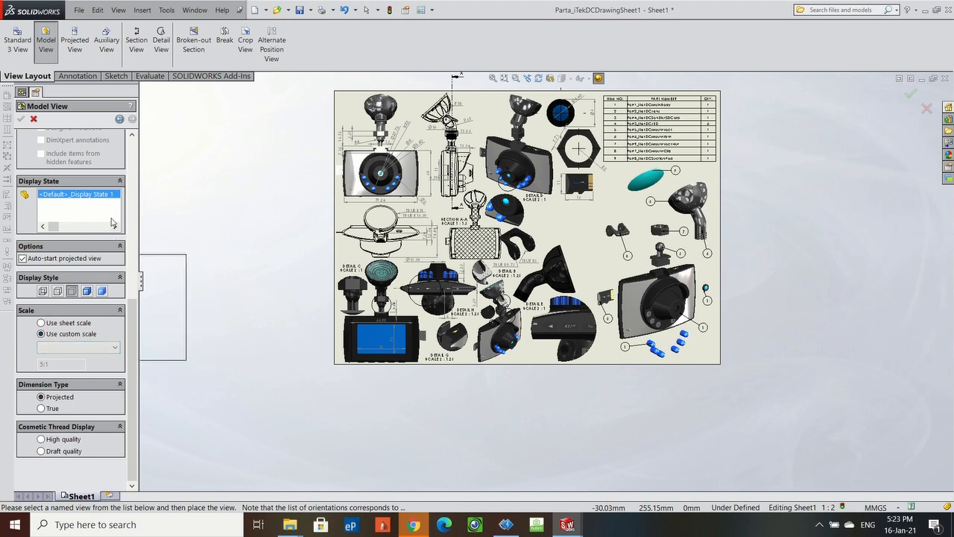
scroll(95, 164, up, 3)
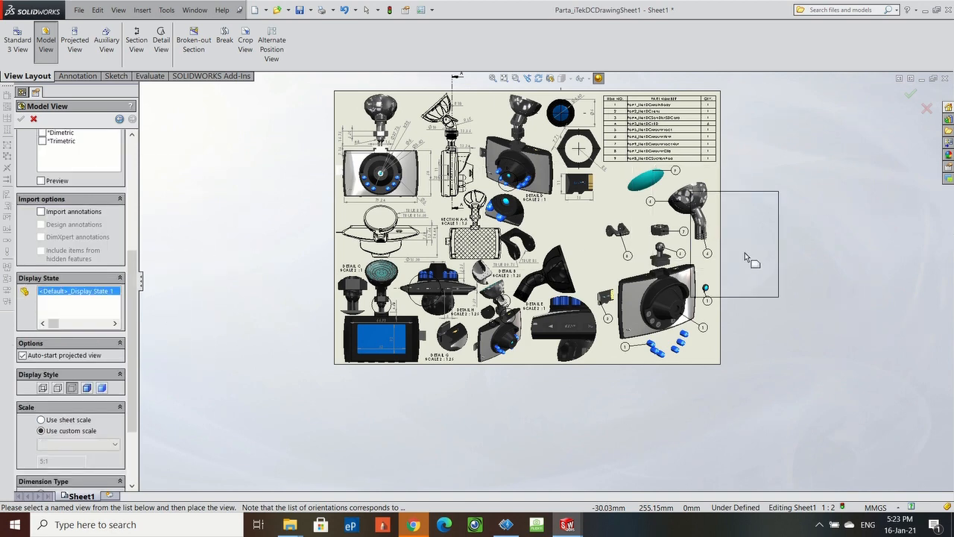
click(771, 281)
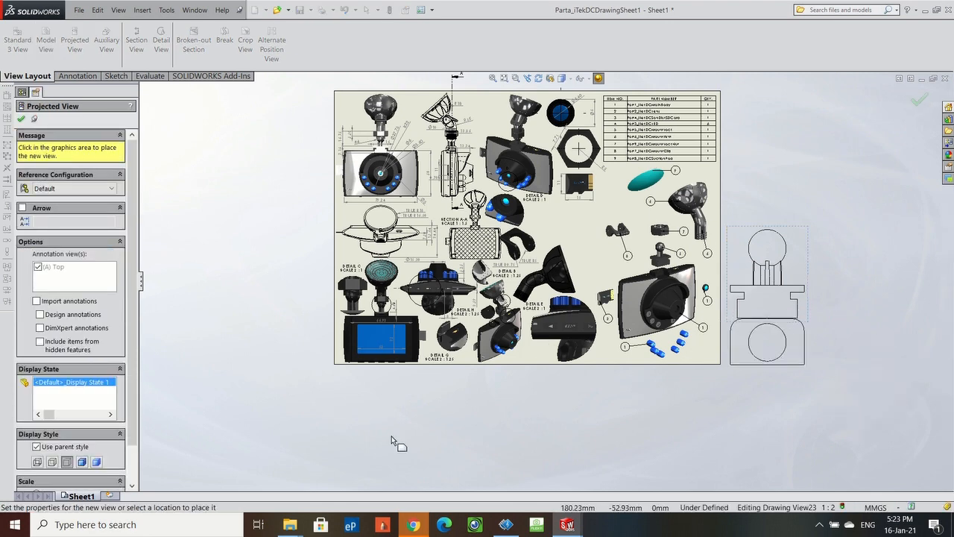
key(Escape)
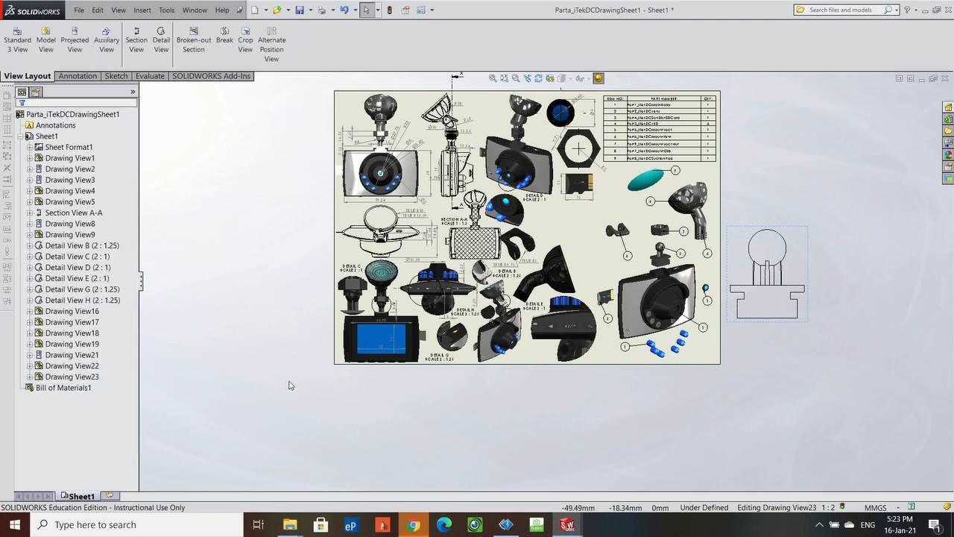
Set the mount lock view's custom scale to 2:1 and move it onto the sheet above the mount arm view.
click(793, 315)
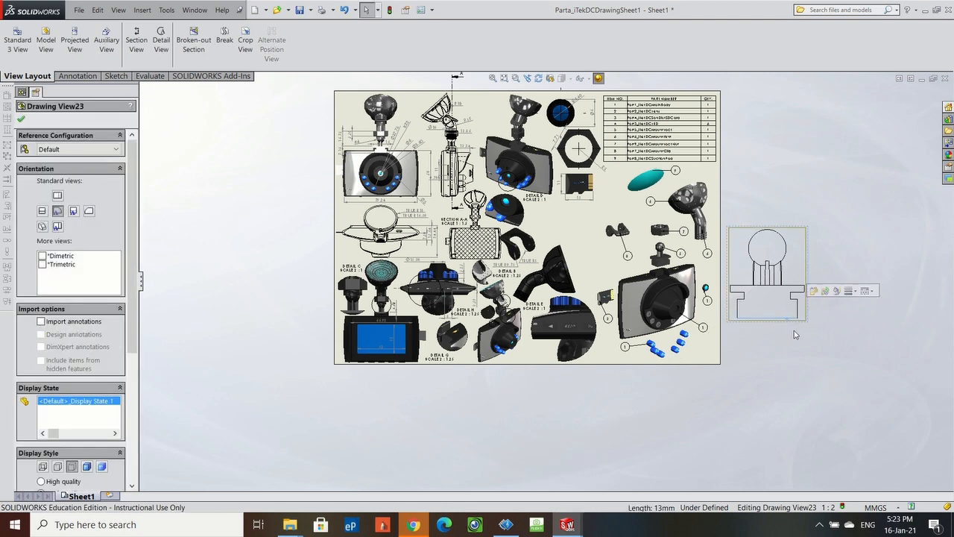
click(813, 325)
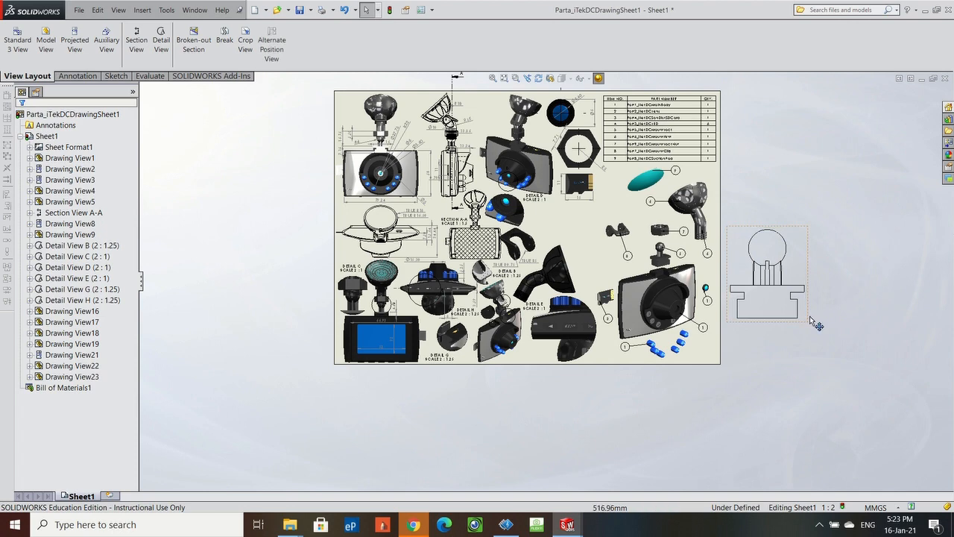
click(775, 274)
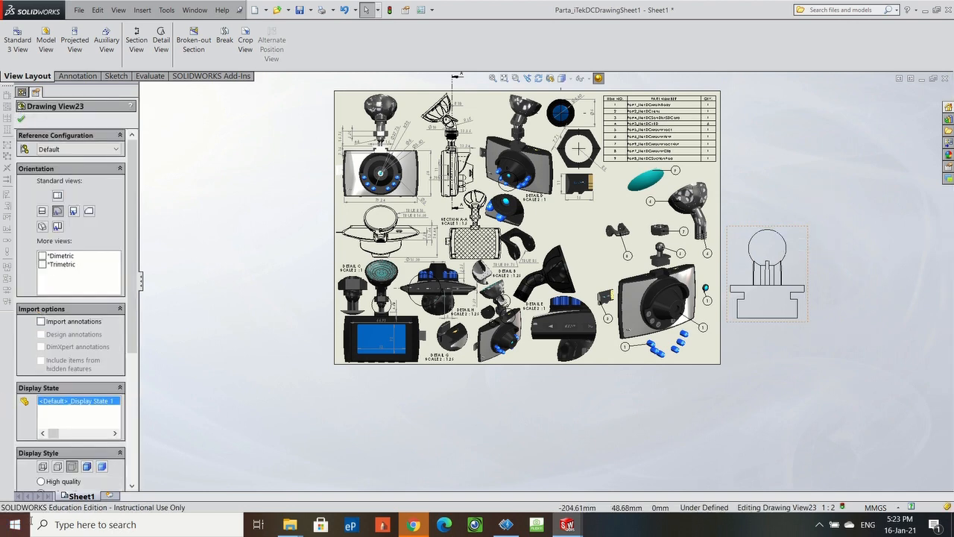
scroll(73, 449, down, 3)
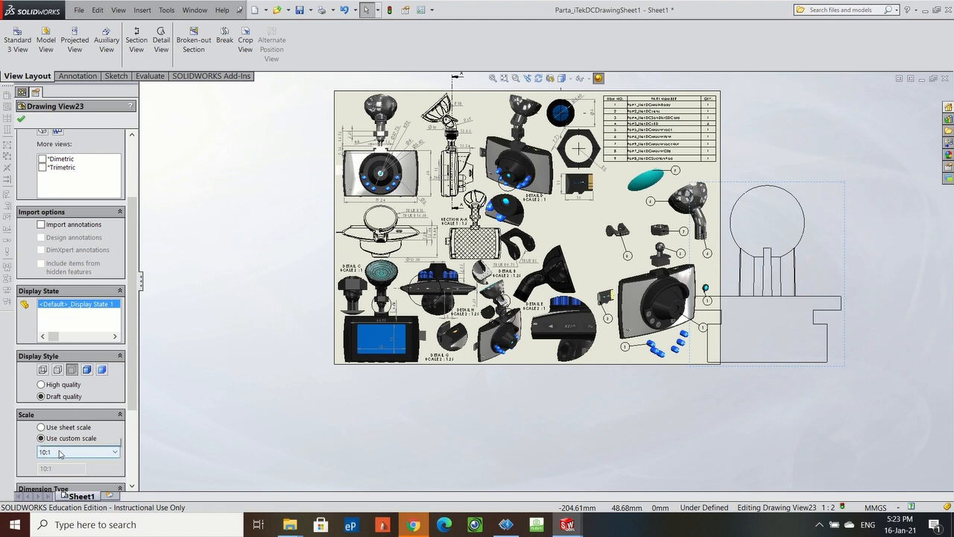
click(60, 453)
click(75, 404)
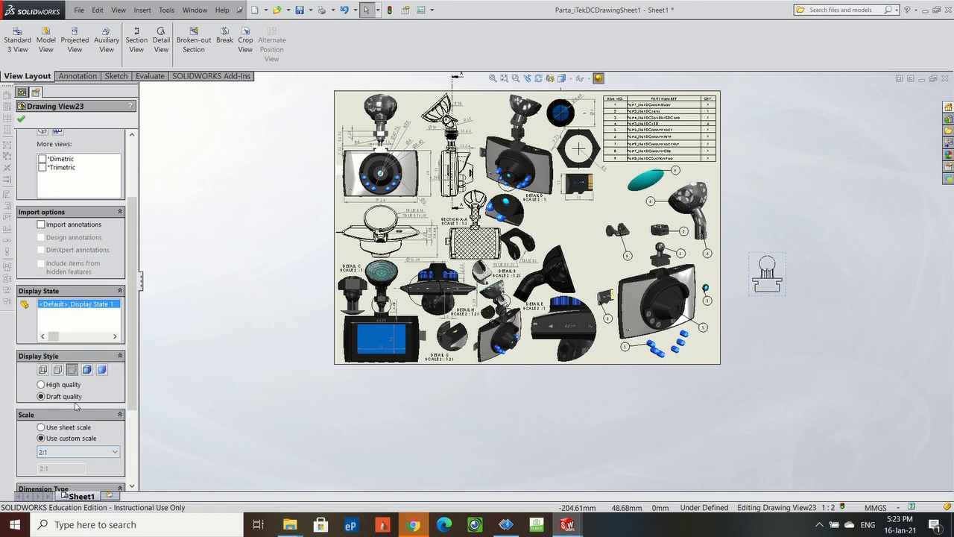
mouse_move(784, 274)
mouse_down()
mouse_move(563, 210)
mouse_move(572, 227)
mouse_up()
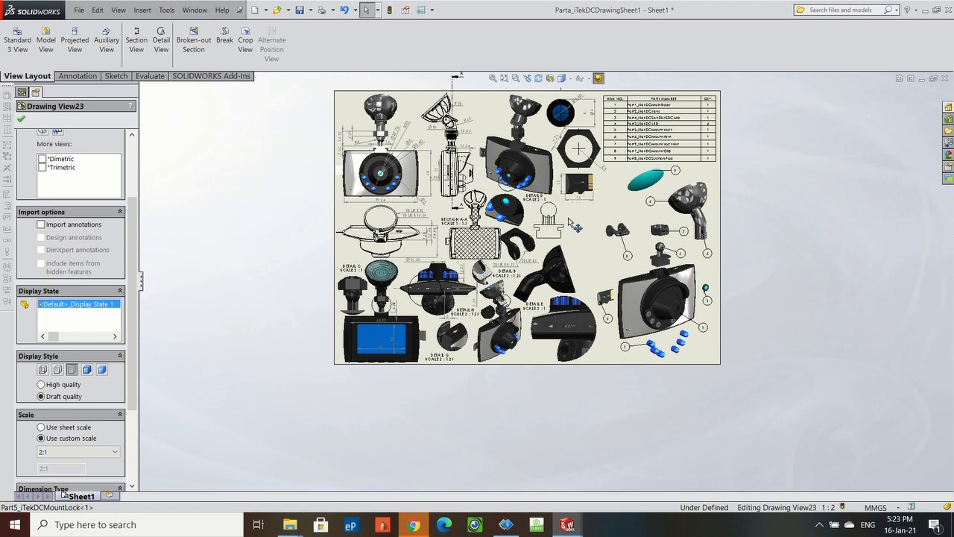
Display the mount lock view Shaded With Edges and save the drawing.
click(88, 372)
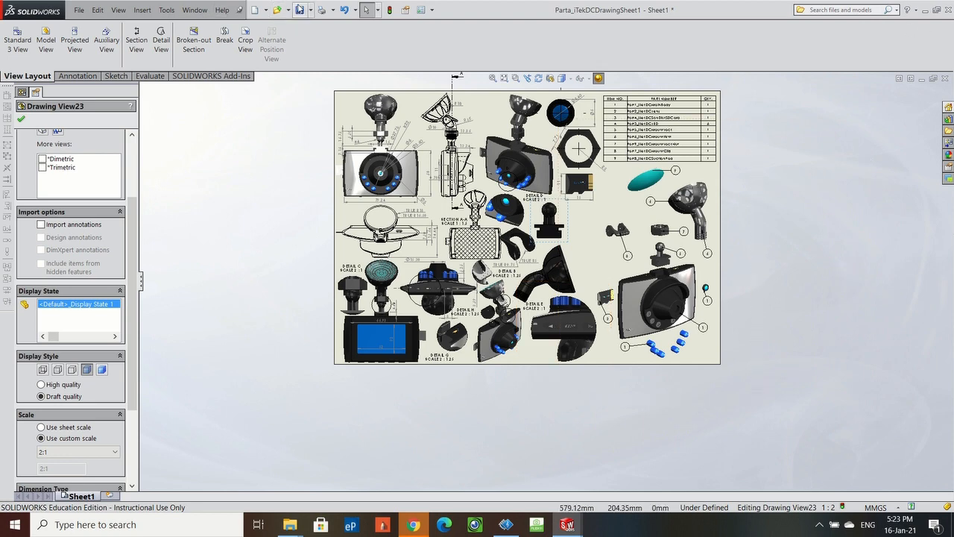
click(299, 10)
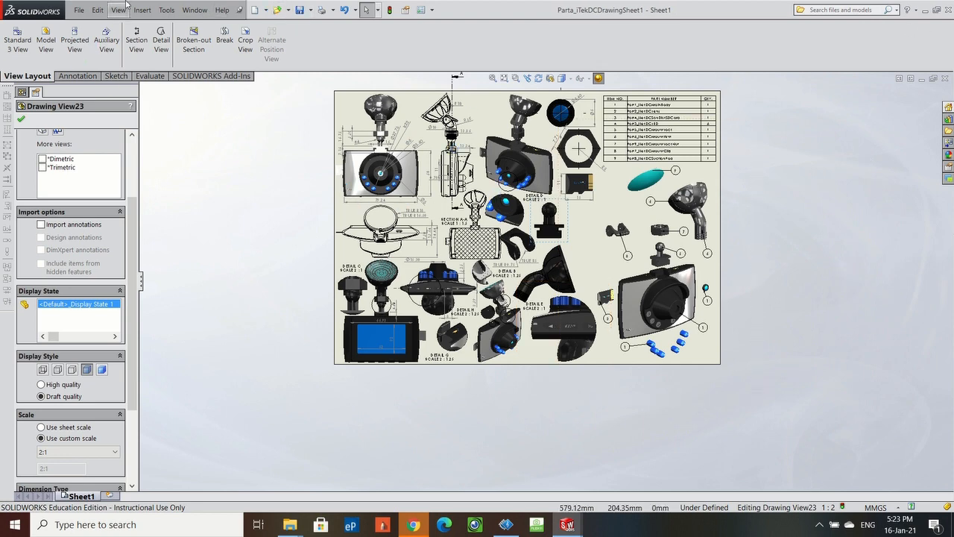
click(77, 76)
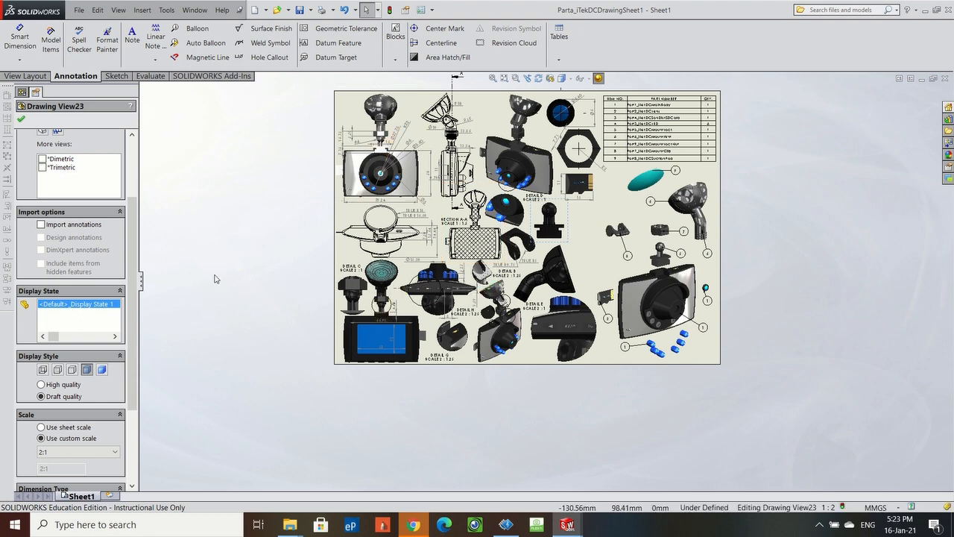
Insert a left model view of Part3_iTekDCLED beside the sheet, without any projected views.
click(27, 76)
click(45, 40)
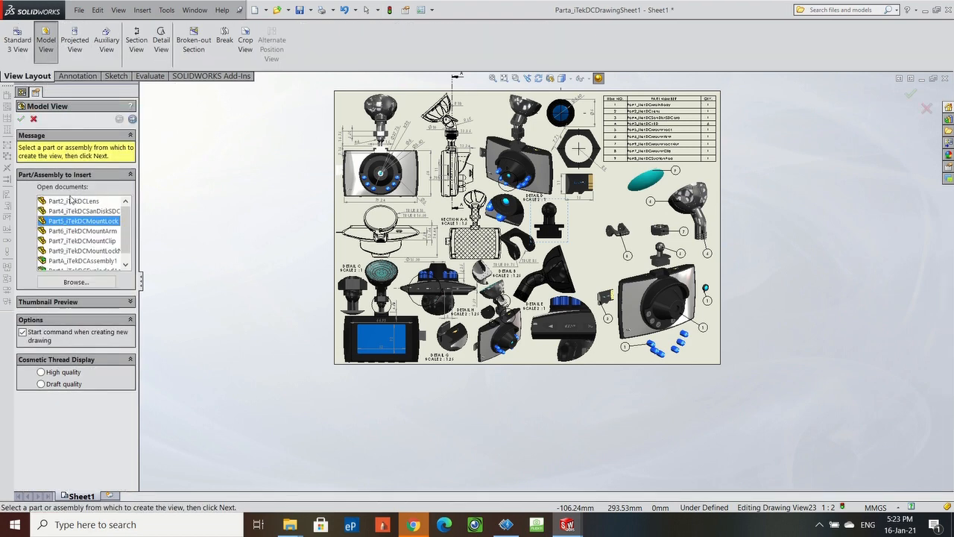
click(76, 282)
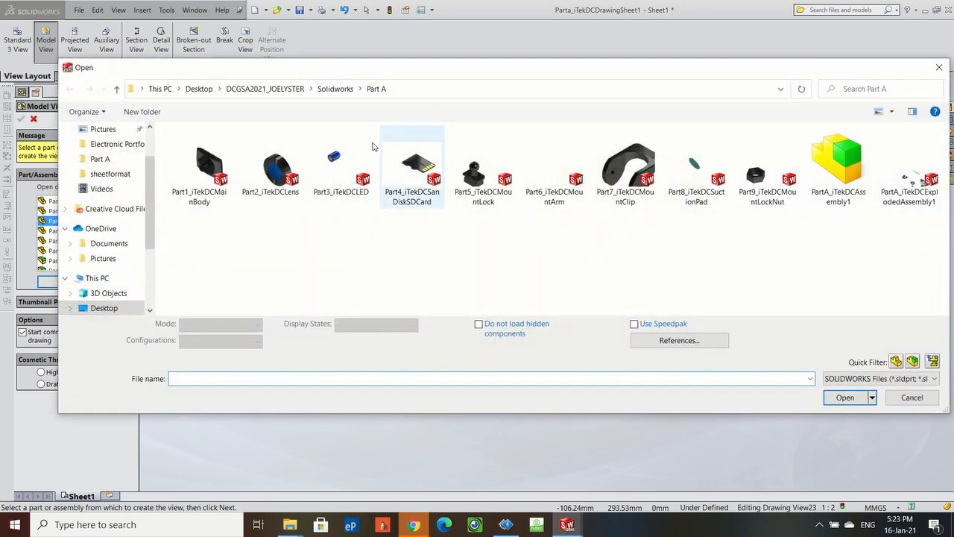
double_click(338, 170)
click(844, 383)
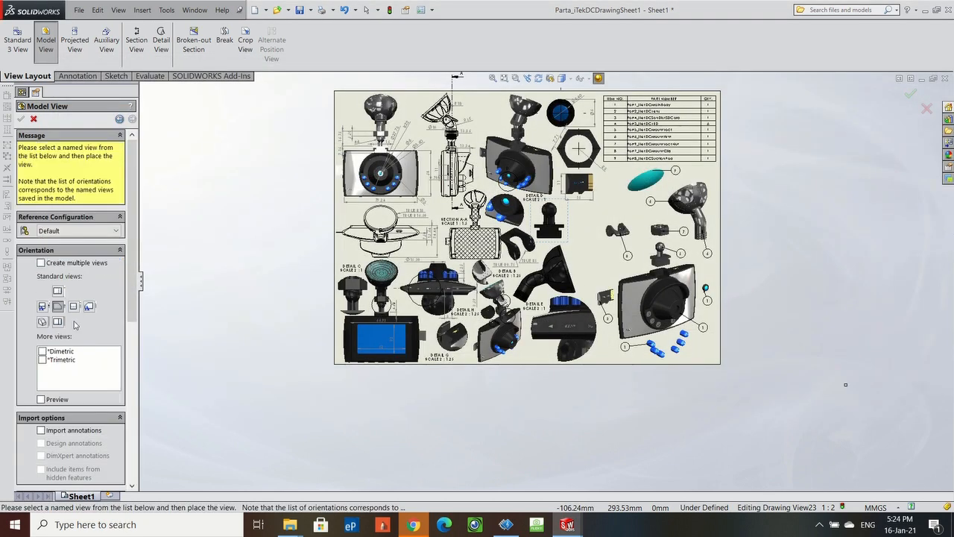
click(271, 243)
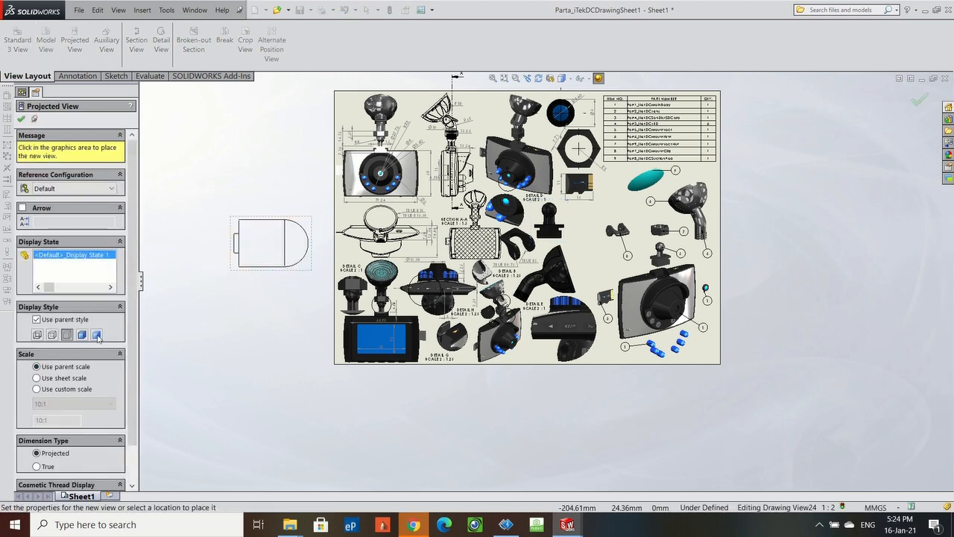
click(96, 334)
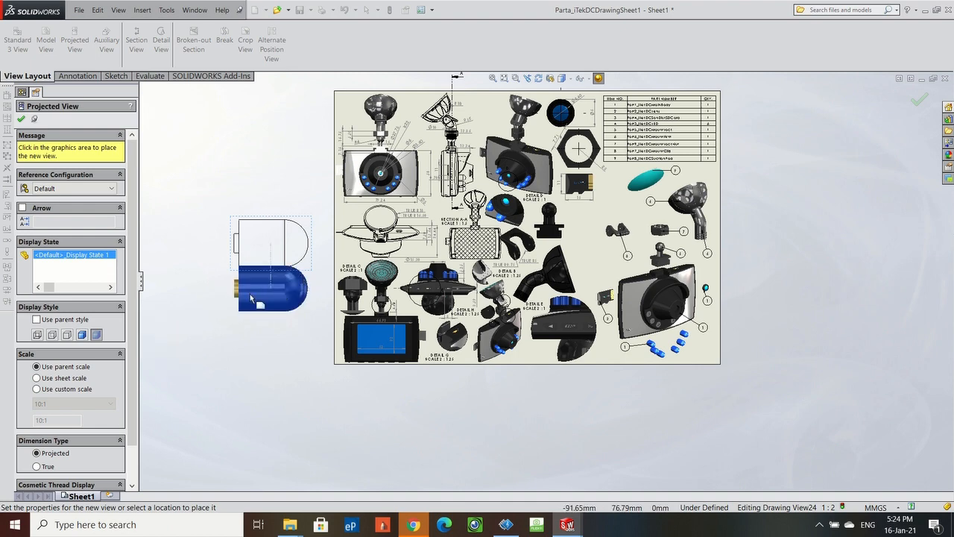
key(Escape)
Display the LED view as Shaded and set its custom scale to 2:1.
click(270, 245)
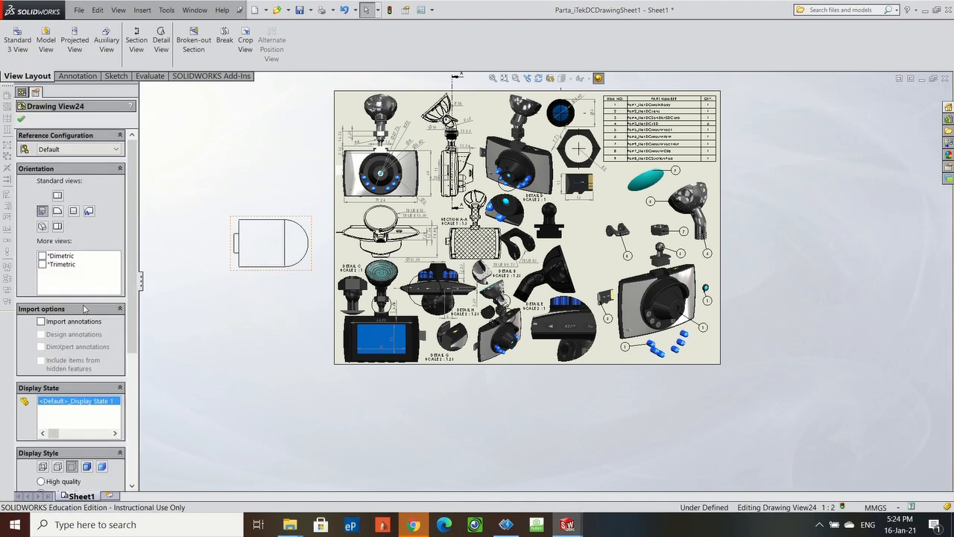
click(102, 467)
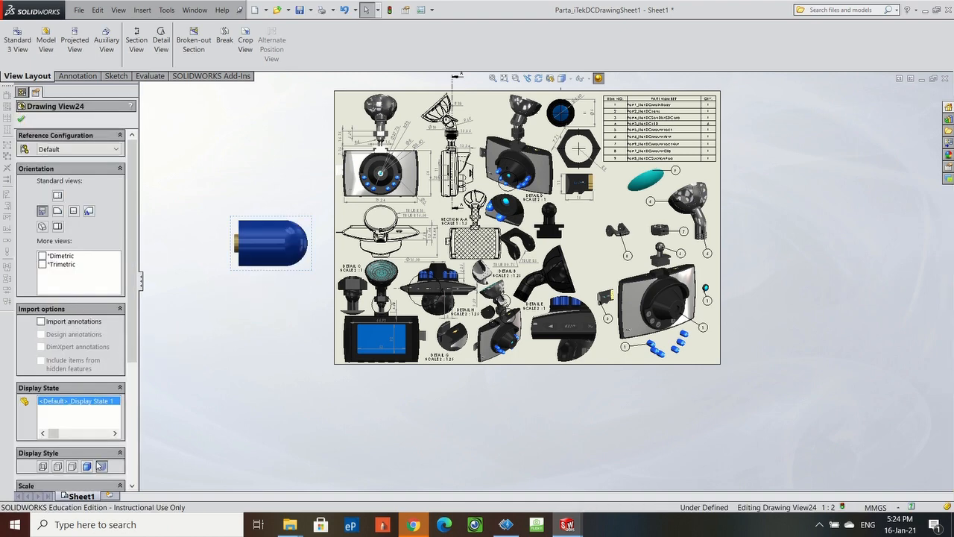
scroll(89, 445, down, 3)
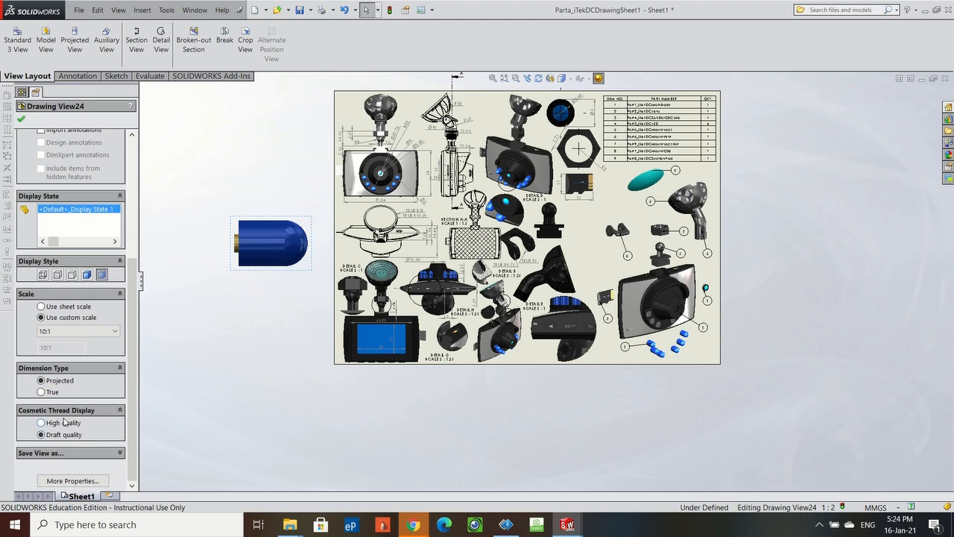
click(47, 333)
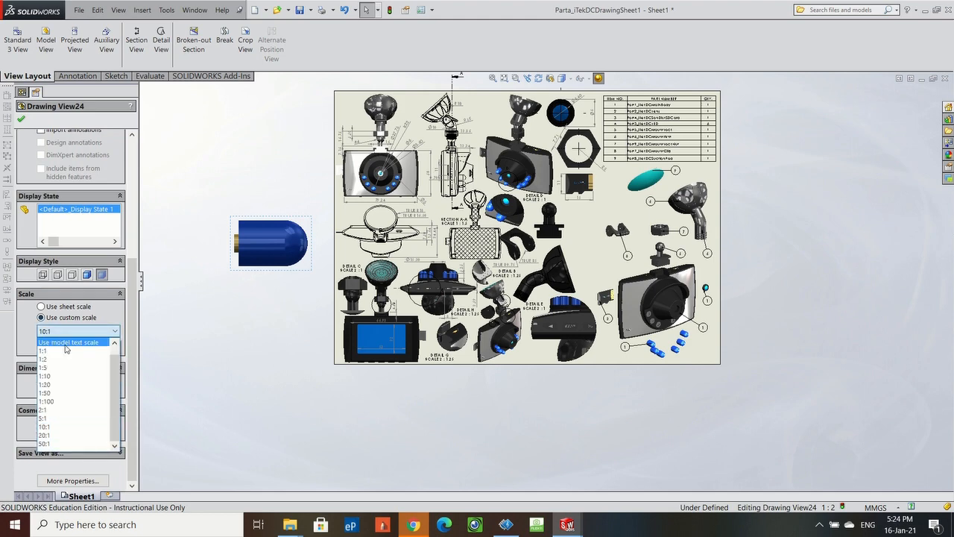
click(53, 414)
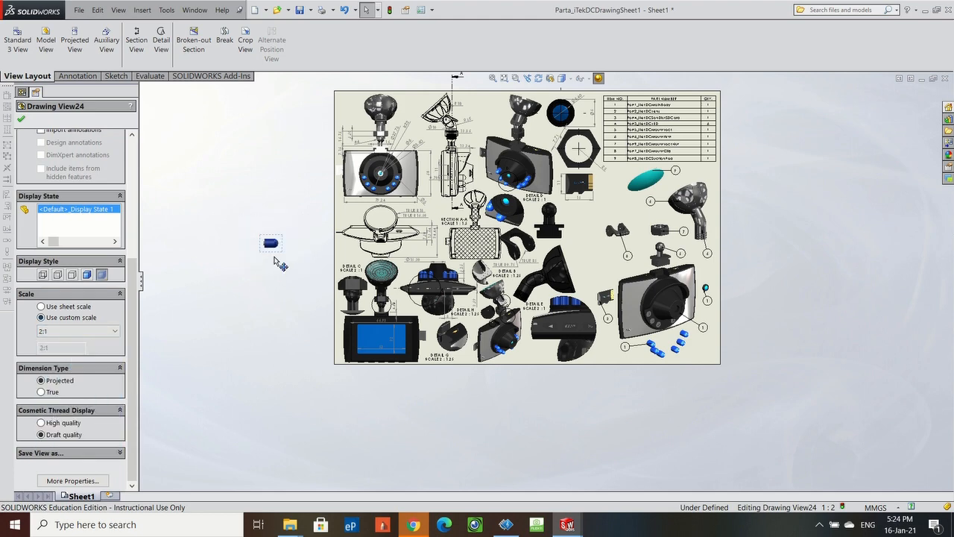
Move the LED view onto the sheet beside the SD card view.
drag(280, 259, 571, 241)
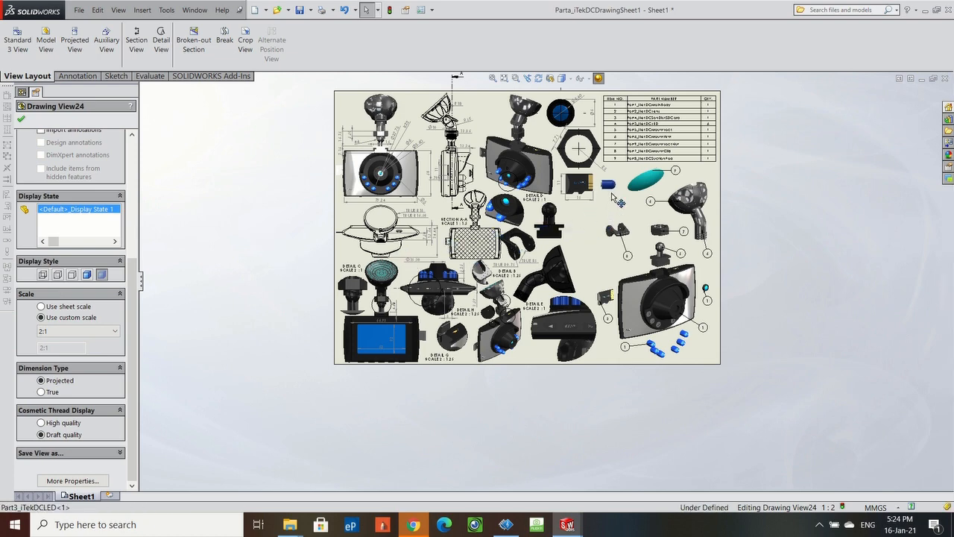
click(824, 179)
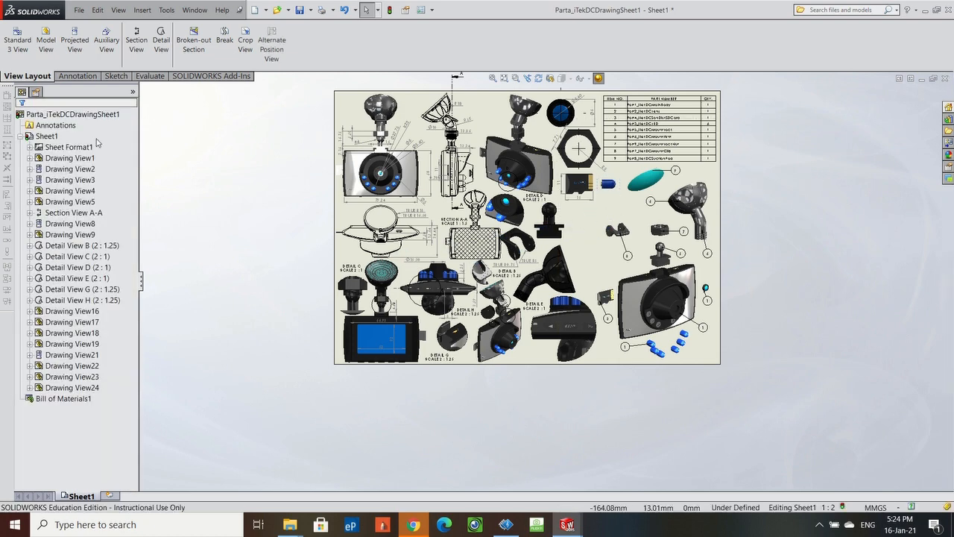
Insert a model view of Part8_iTekDCSuctionPad on the sheet without projected views and display it as Shaded.
click(38, 36)
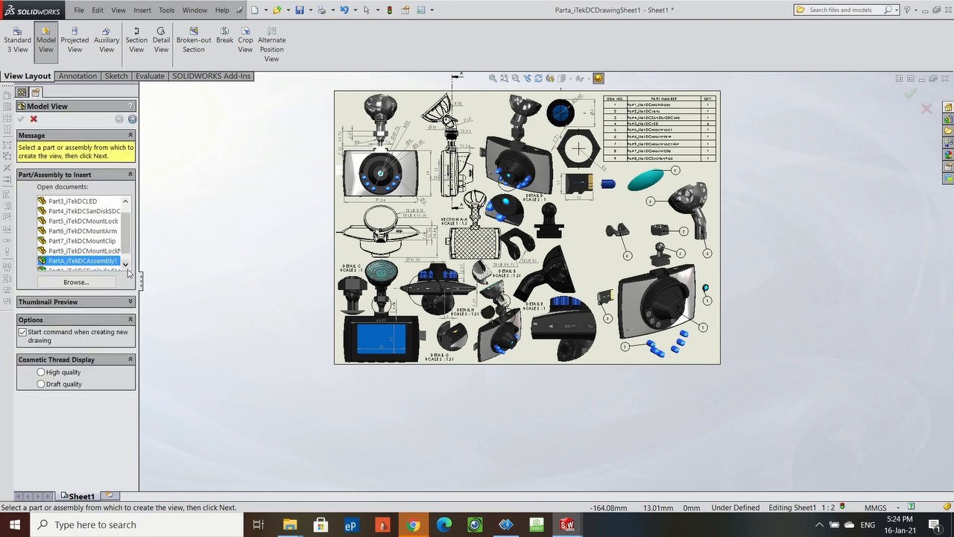
click(75, 282)
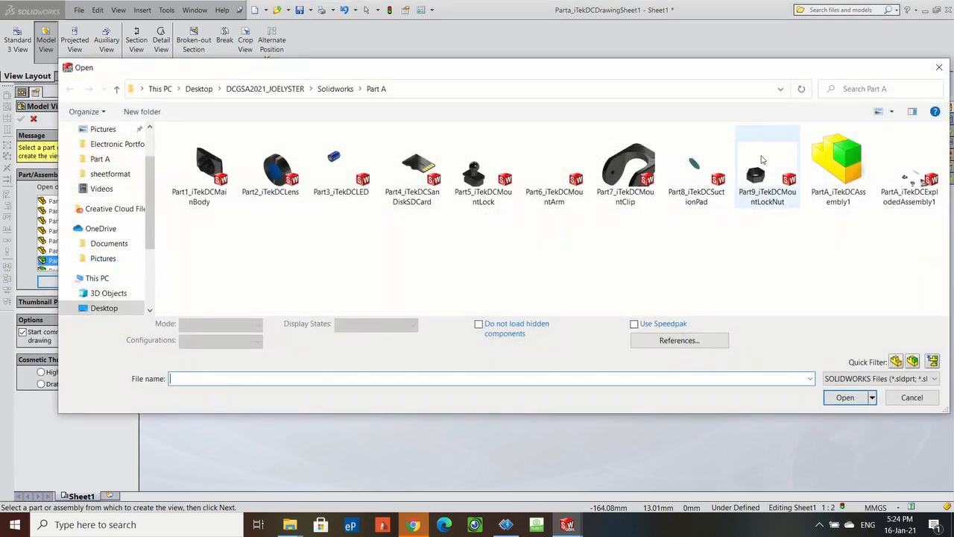
click(696, 167)
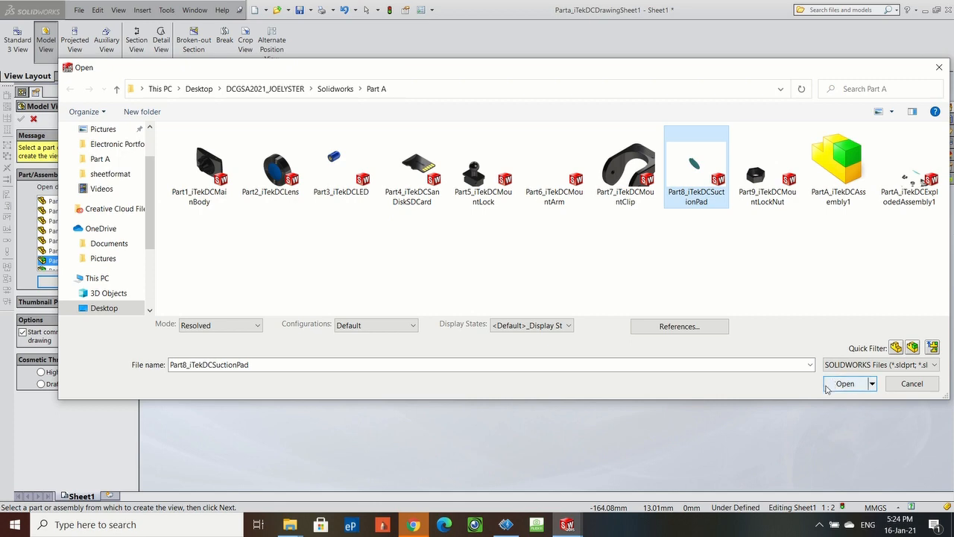
click(843, 384)
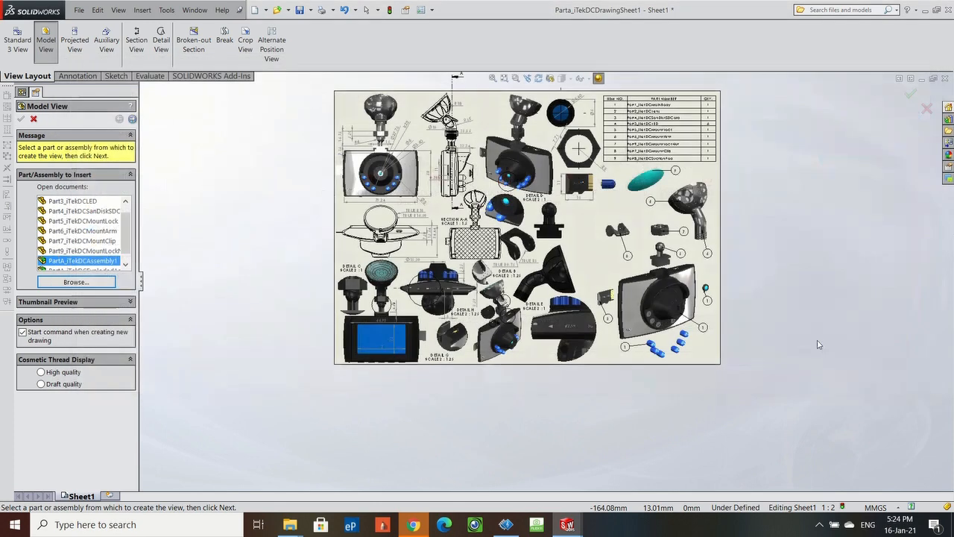
click(591, 243)
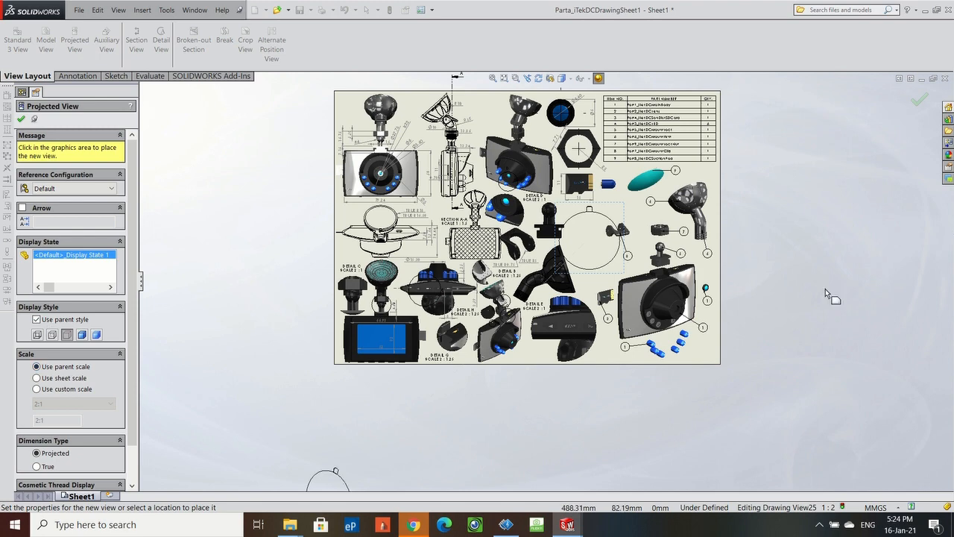
key(Escape)
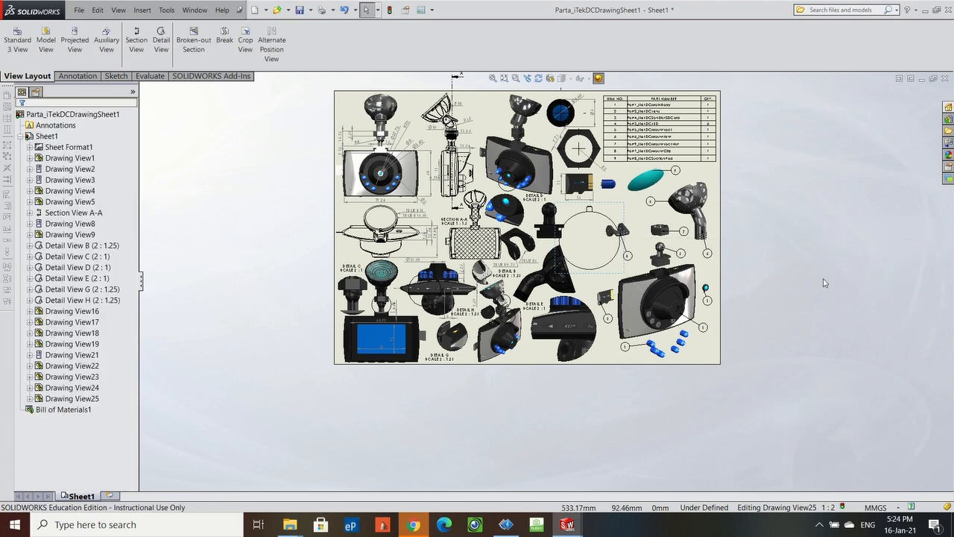
click(607, 214)
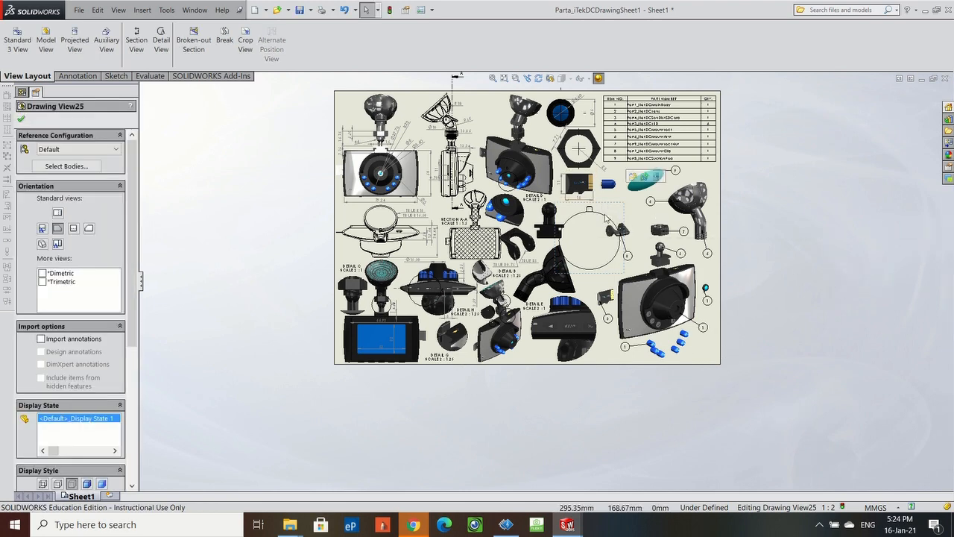
click(102, 485)
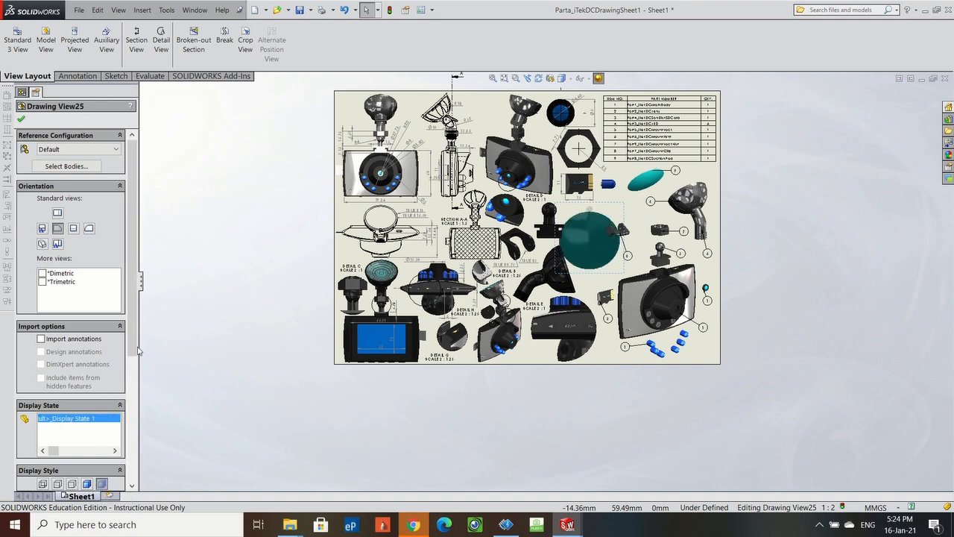
Set the suction pad view's user-defined scale to 1.5:1 and move the view down, clear of the exploded mount clip.
scroll(136, 350, down, 5)
click(96, 363)
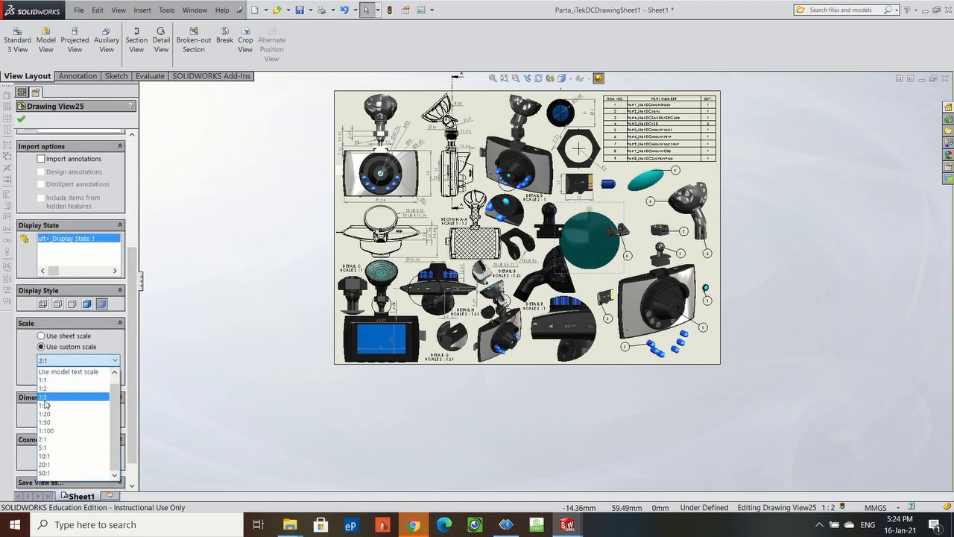
click(42, 380)
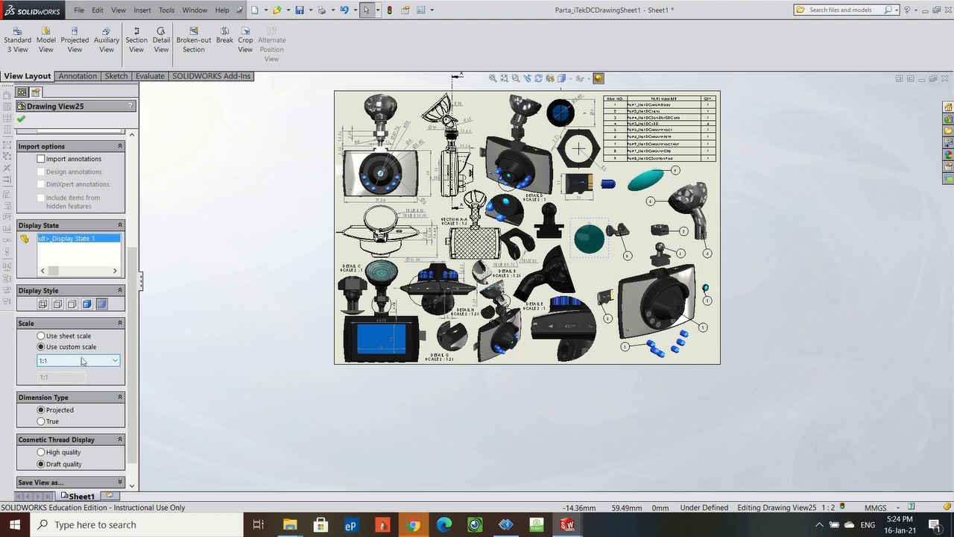
click(64, 362)
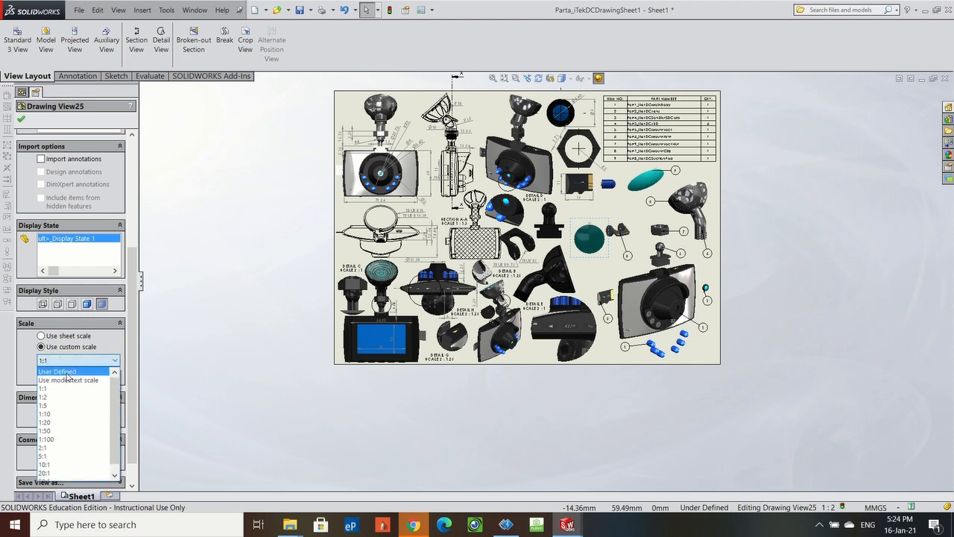
click(53, 372)
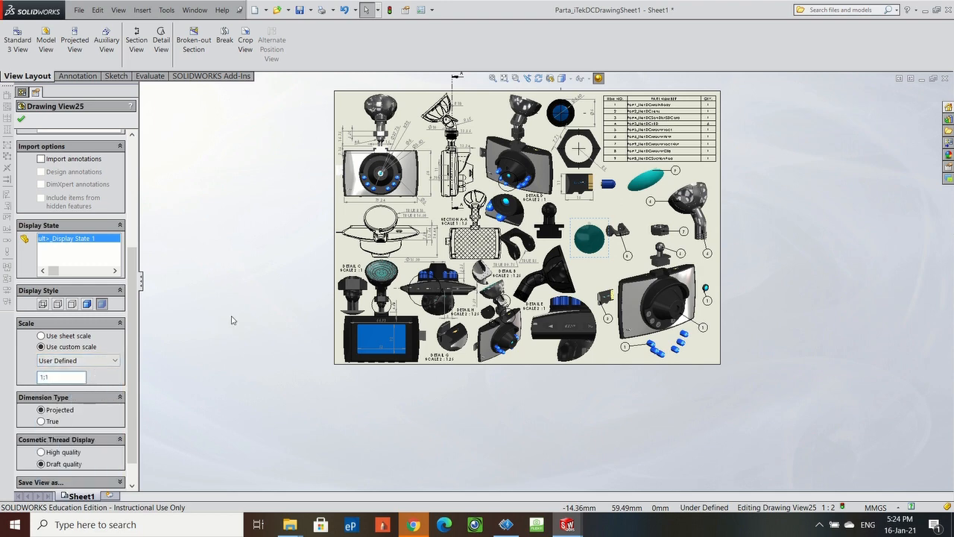
key(Return)
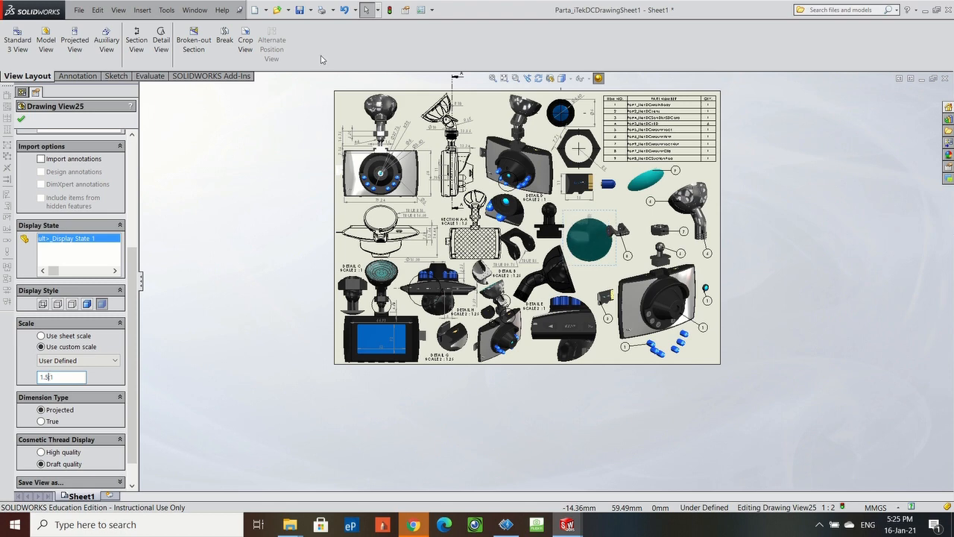
drag(596, 269, 600, 290)
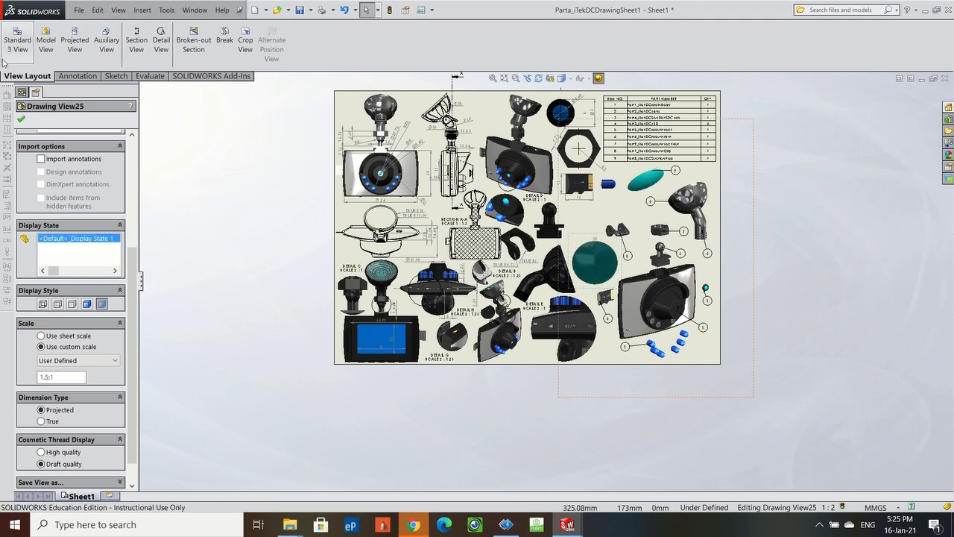
Dimension the suction pad's outer radius above its view and save the drawing.
click(79, 77)
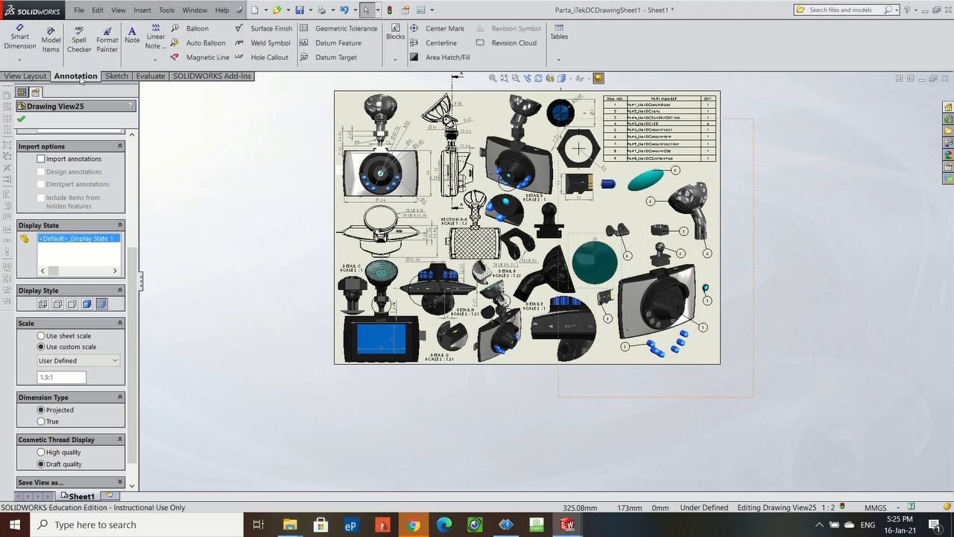
click(582, 245)
scroll(583, 249, down, 6)
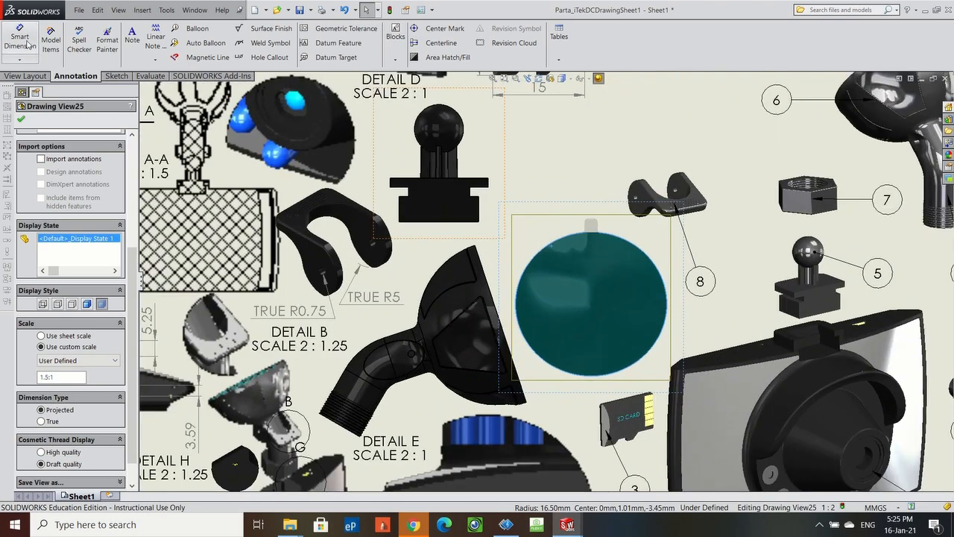
click(22, 41)
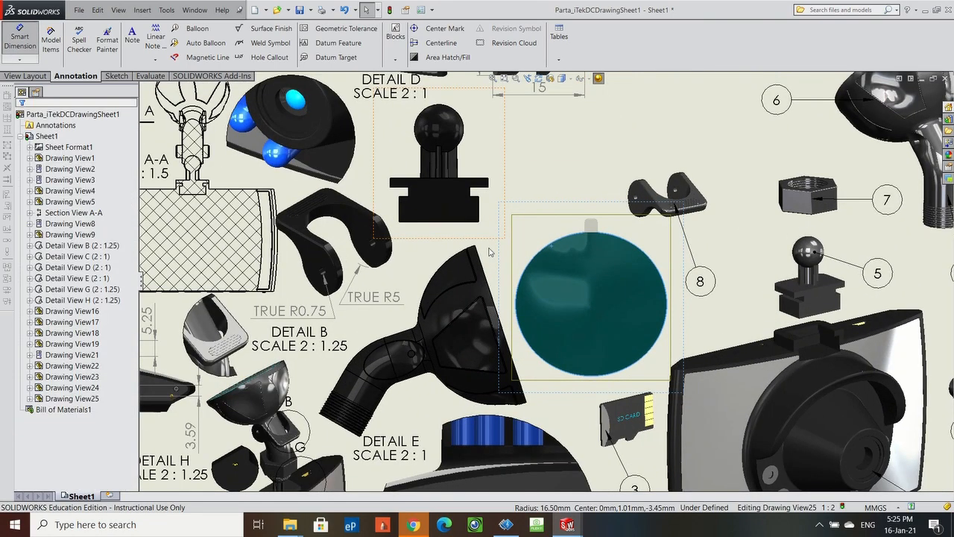
click(553, 249)
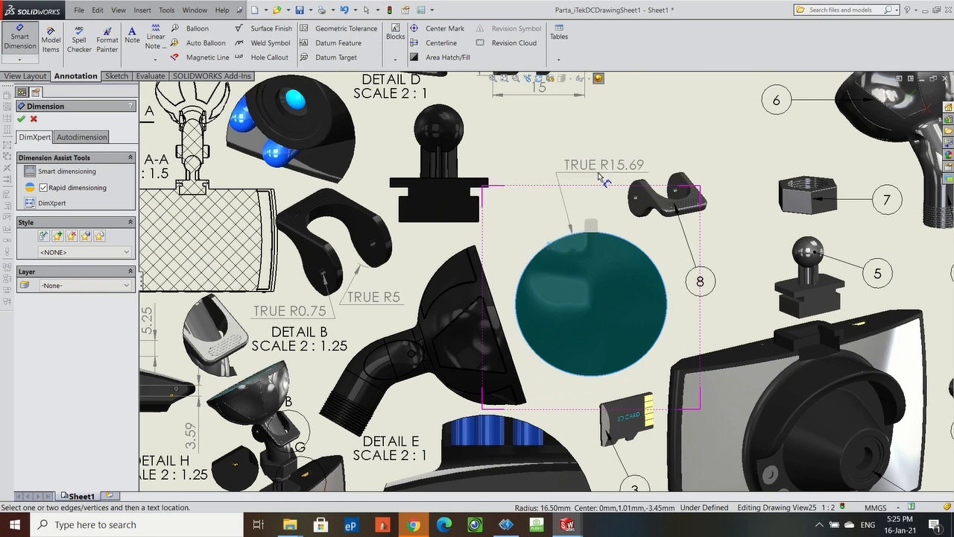
click(573, 208)
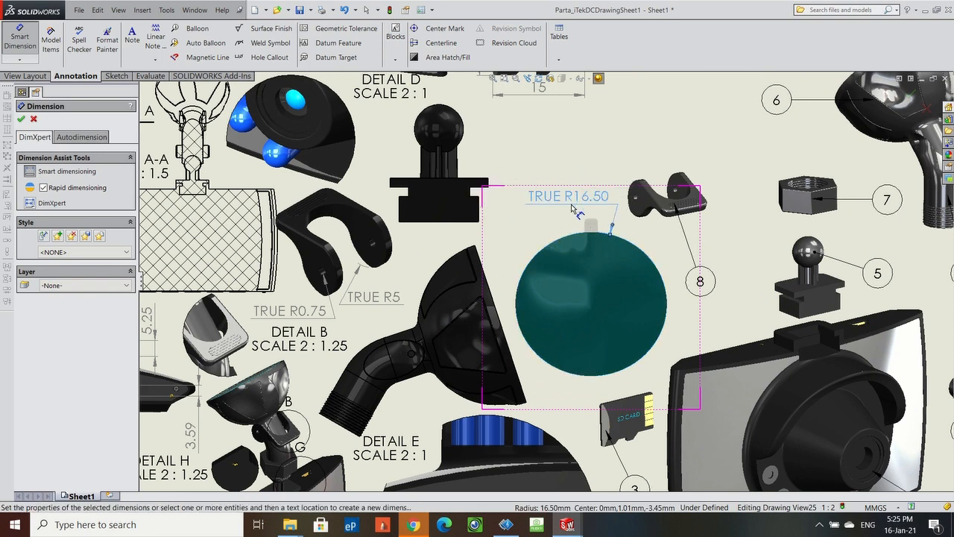
key(z)
key(z)
click(299, 10)
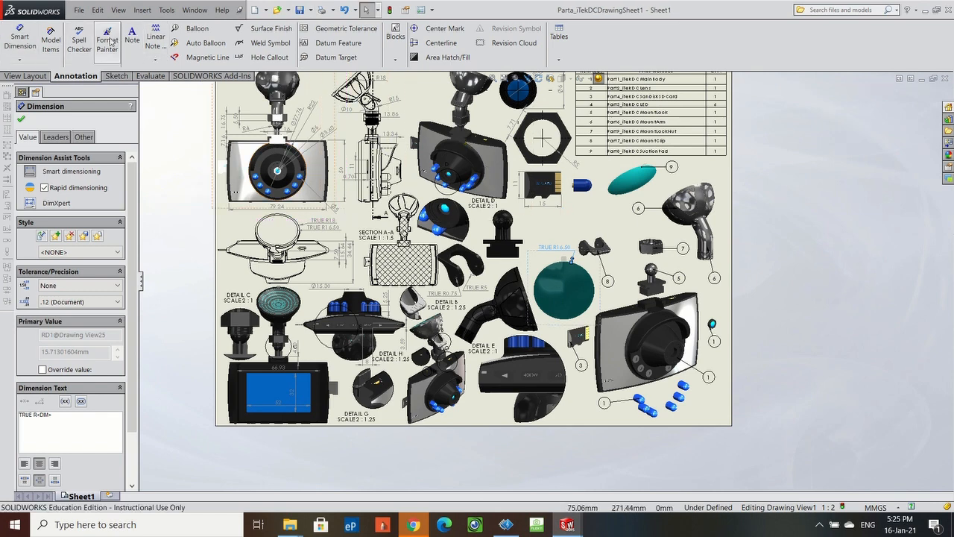
Try to create a detail view of the power button end of the main body, placing it over the suction pad view.
click(26, 76)
click(161, 40)
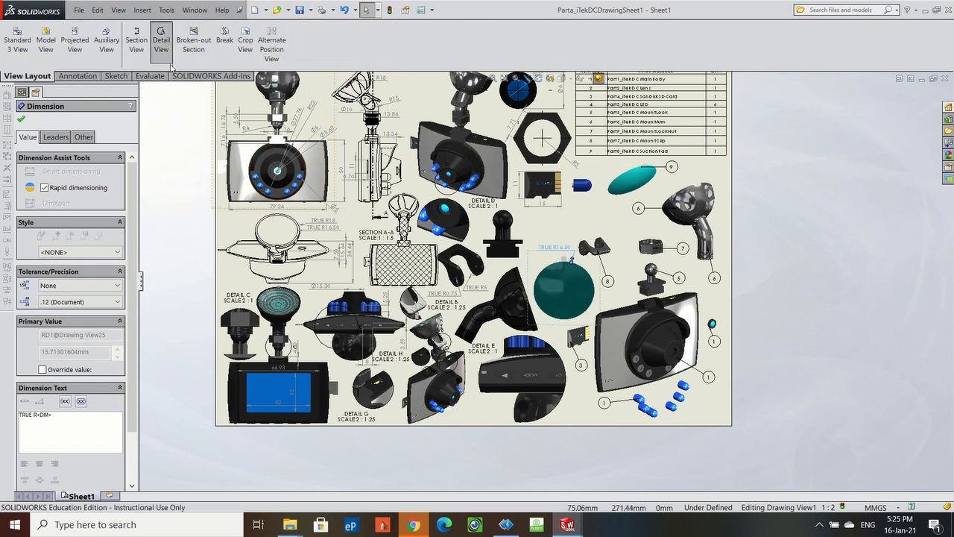
scroll(527, 202, down, 3)
scroll(534, 285, up, 3)
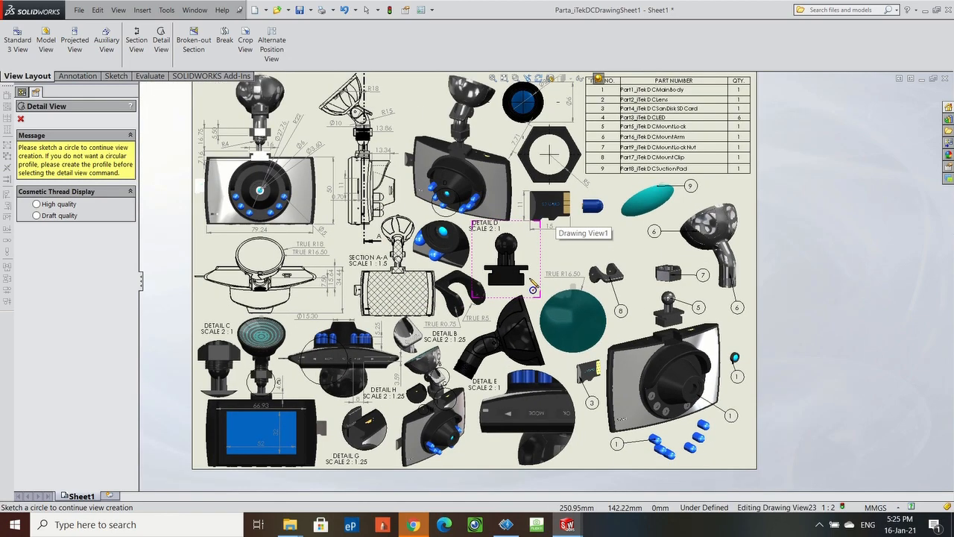
scroll(470, 417, down, 1)
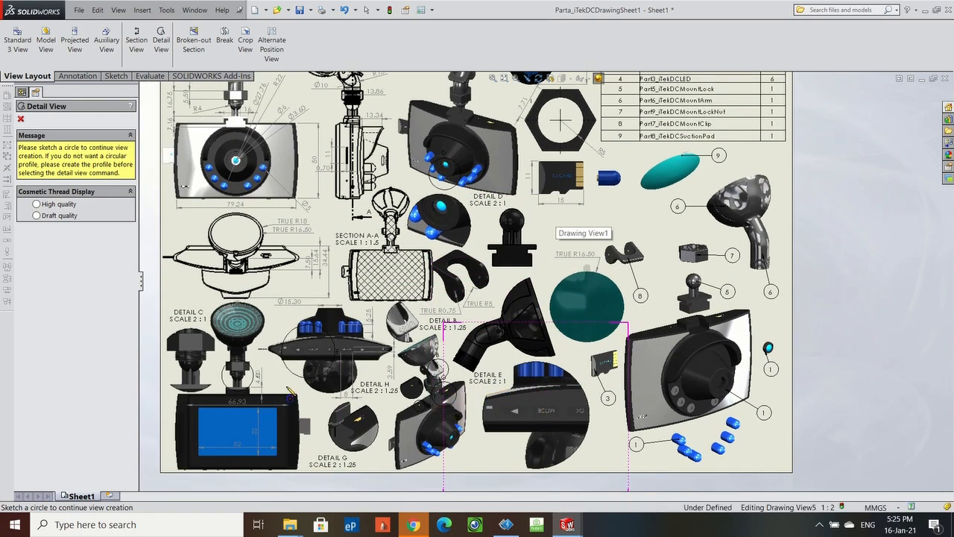
scroll(341, 365, down, 3)
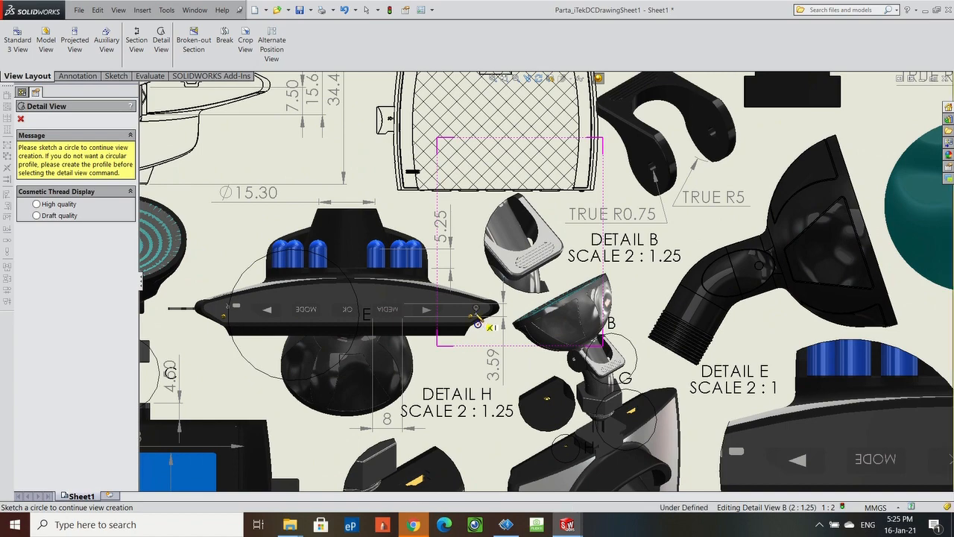
click(479, 325)
click(505, 293)
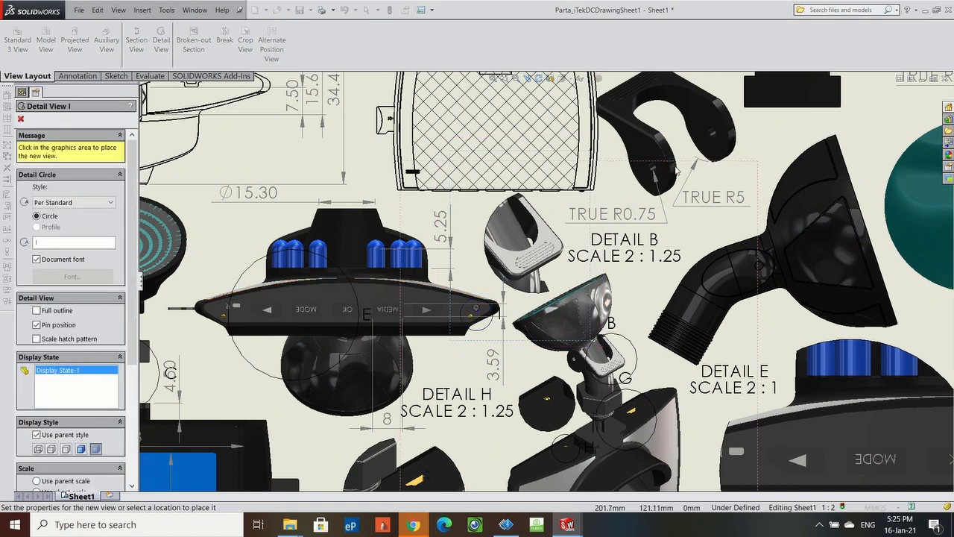
scroll(689, 166, up, 4)
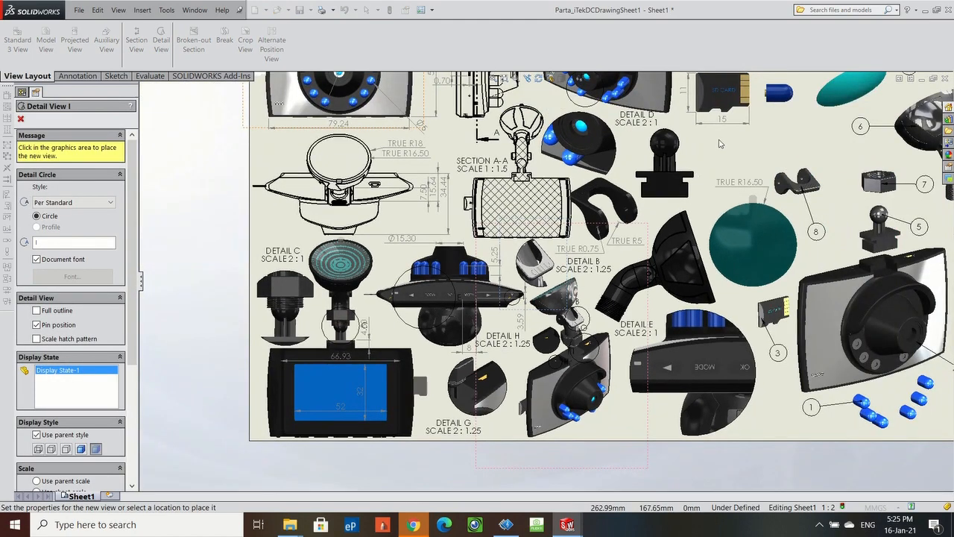
click(762, 149)
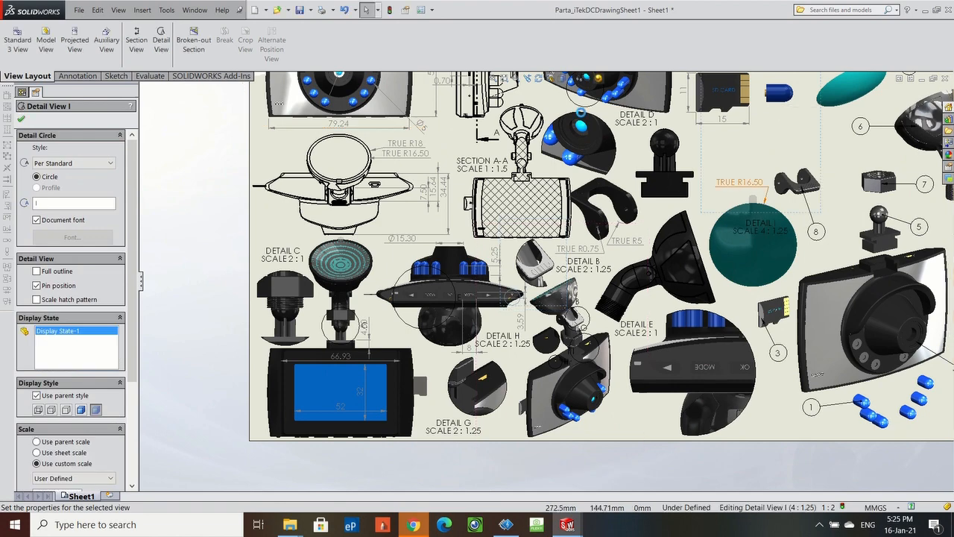
Delete Detail Circle I together with its detail view and detail sketch.
scroll(541, 281, up, 2)
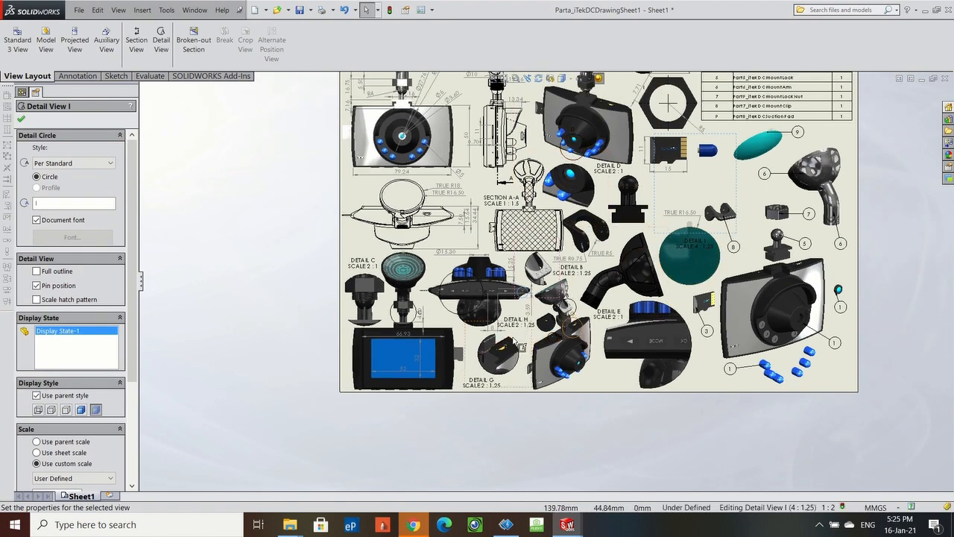
scroll(519, 345, down, 1)
scroll(529, 294, down, 2)
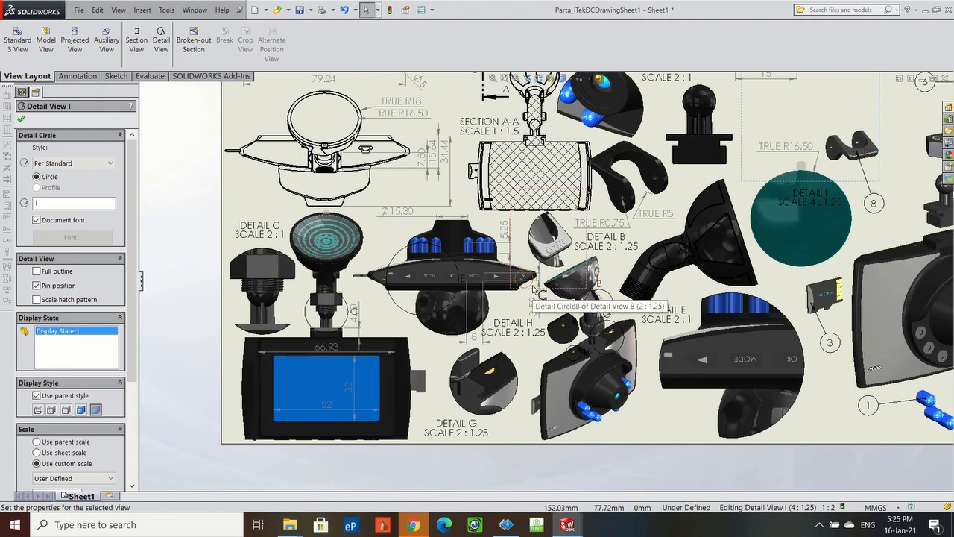
drag(536, 287, 538, 353)
key(Delete)
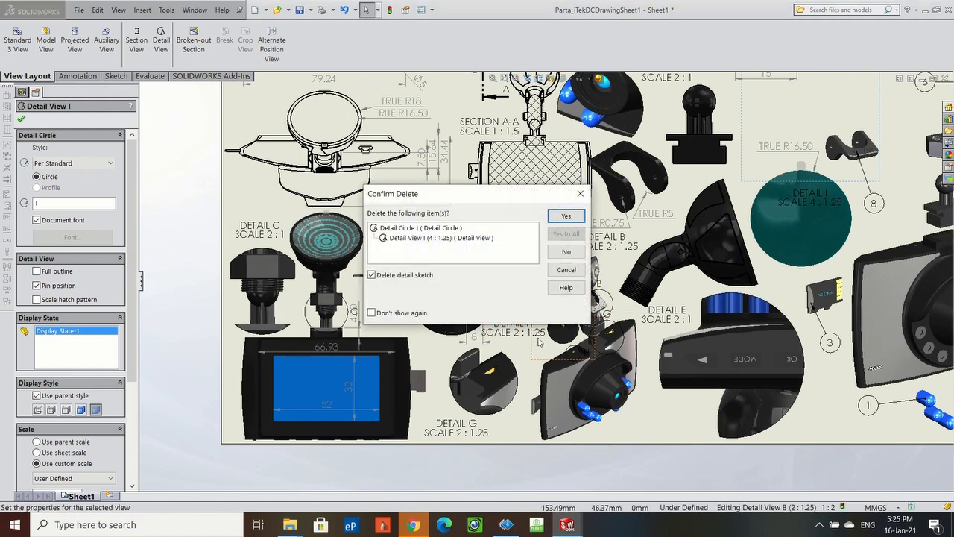
click(564, 216)
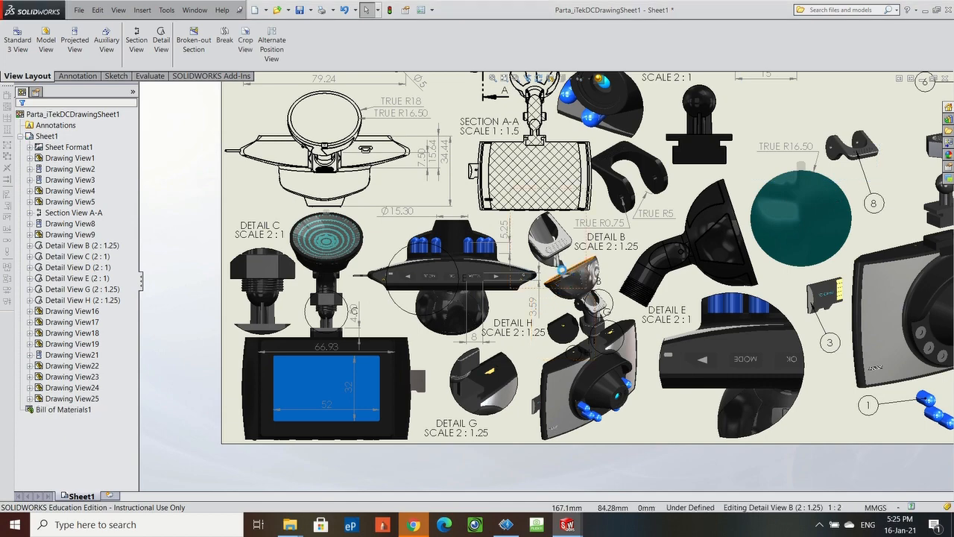
scroll(545, 283, up, 1)
click(160, 50)
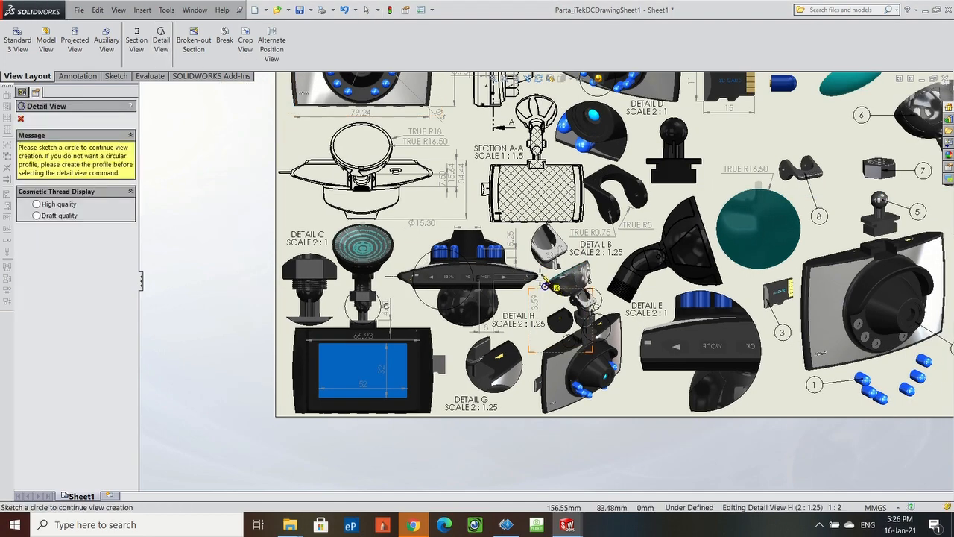
scroll(532, 278, down, 10)
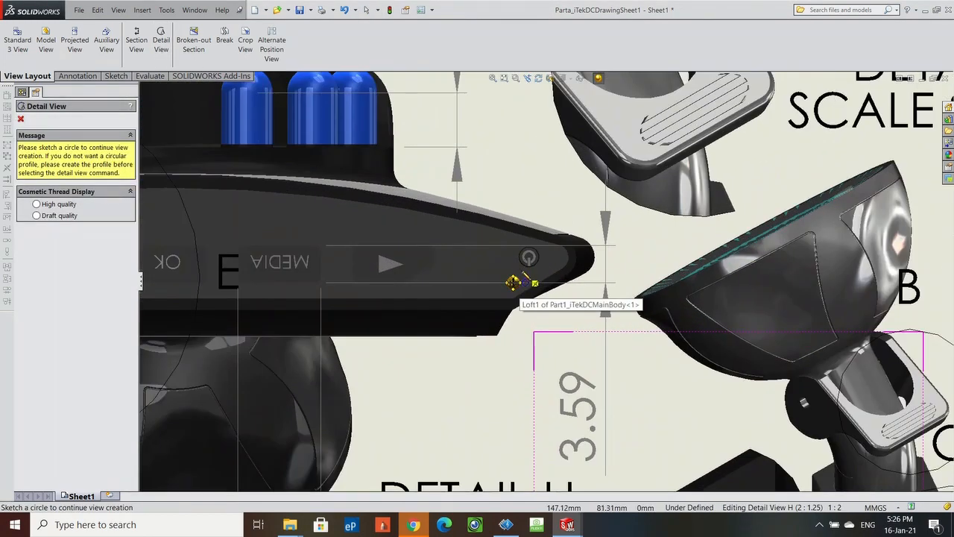
click(513, 282)
click(524, 231)
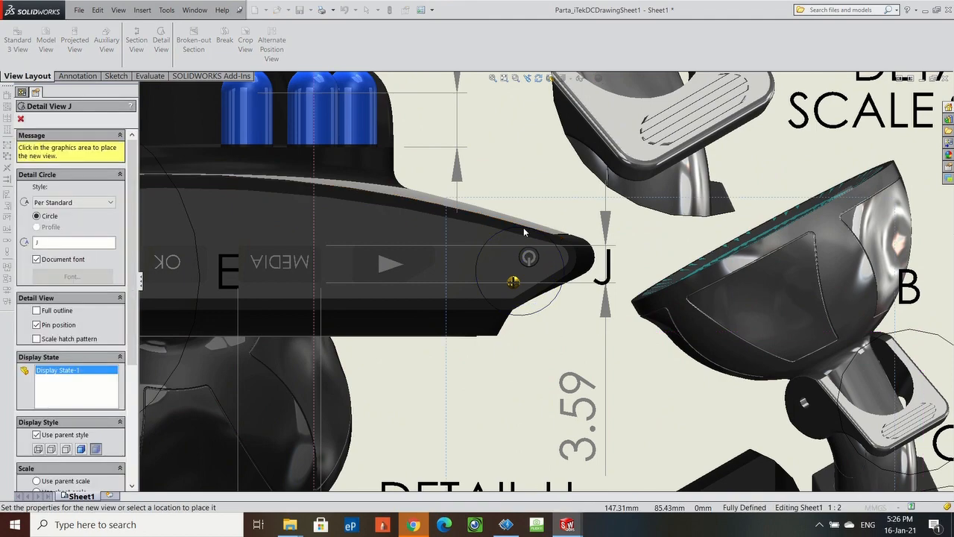
scroll(691, 201, up, 10)
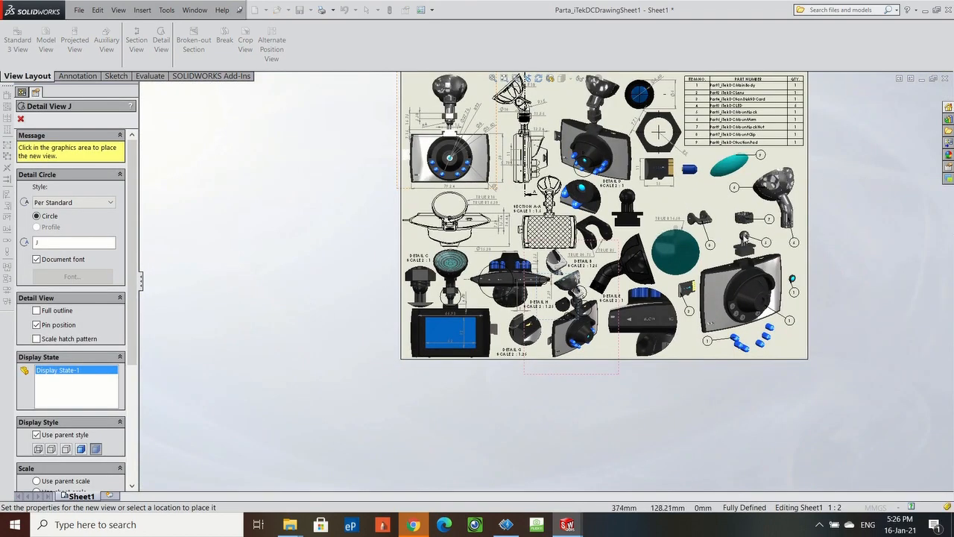
key(Escape)
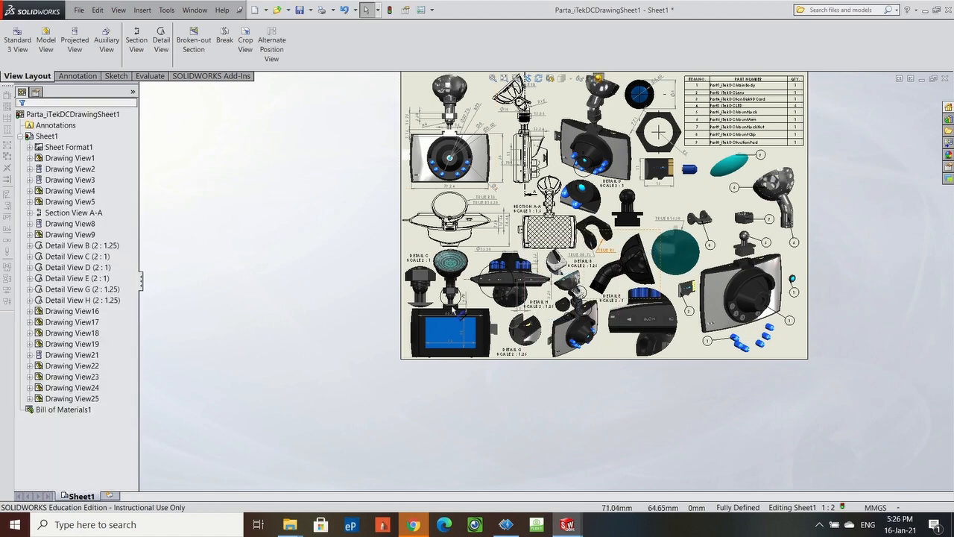
Move the 3.59 dimension inward from the main body's pointed tip, clear of the power button end.
scroll(637, 337, down, 1)
scroll(619, 320, up, 4)
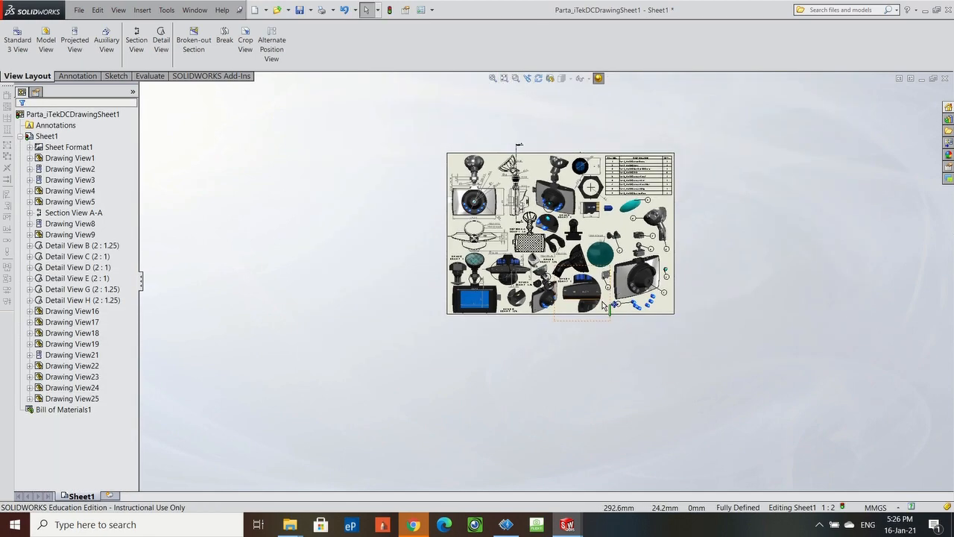
scroll(597, 304, down, 1)
scroll(548, 285, down, 3)
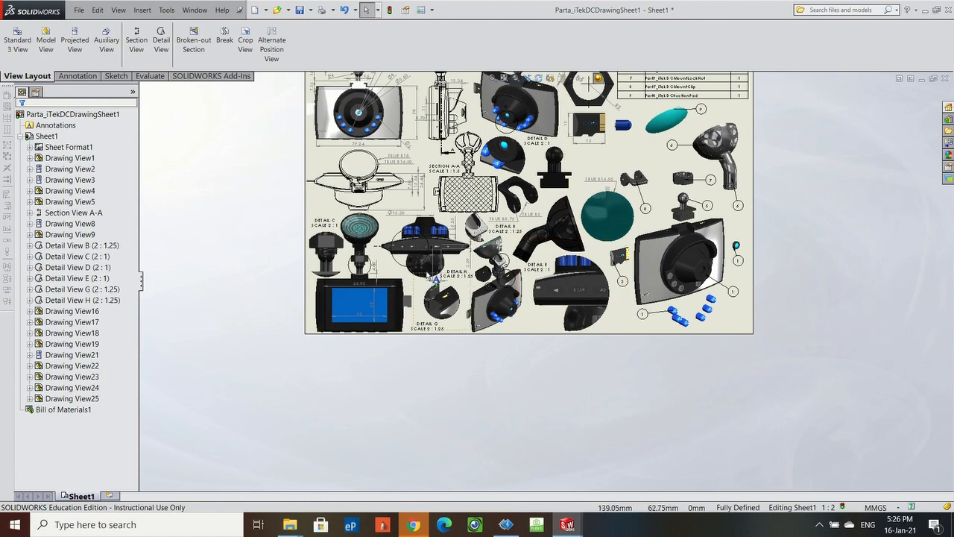
scroll(410, 289, down, 1)
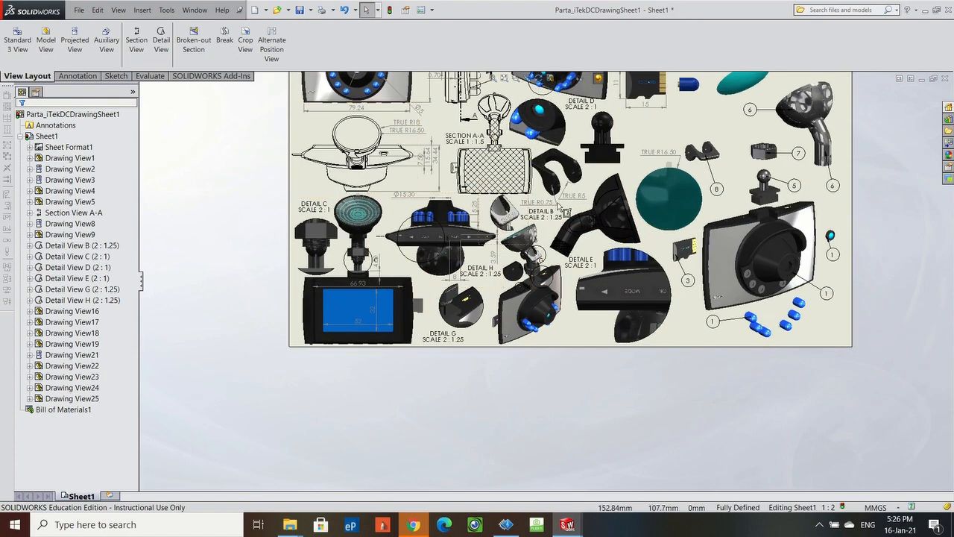
scroll(484, 246, down, 3)
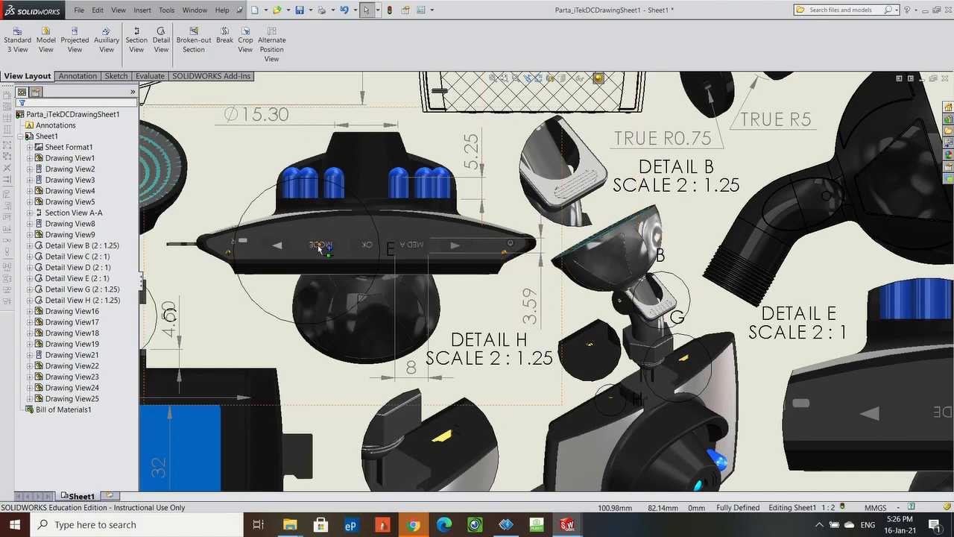
scroll(319, 248, up, 3)
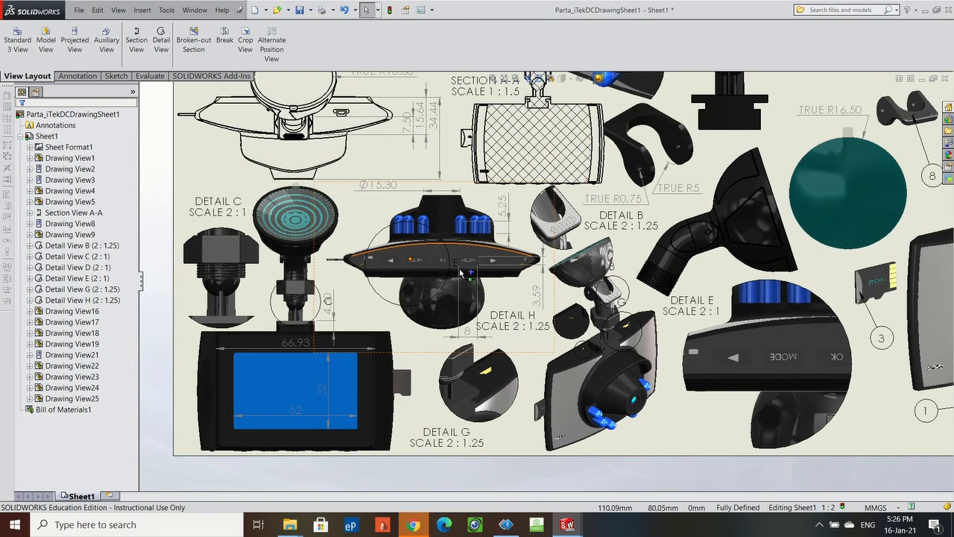
scroll(540, 264, down, 2)
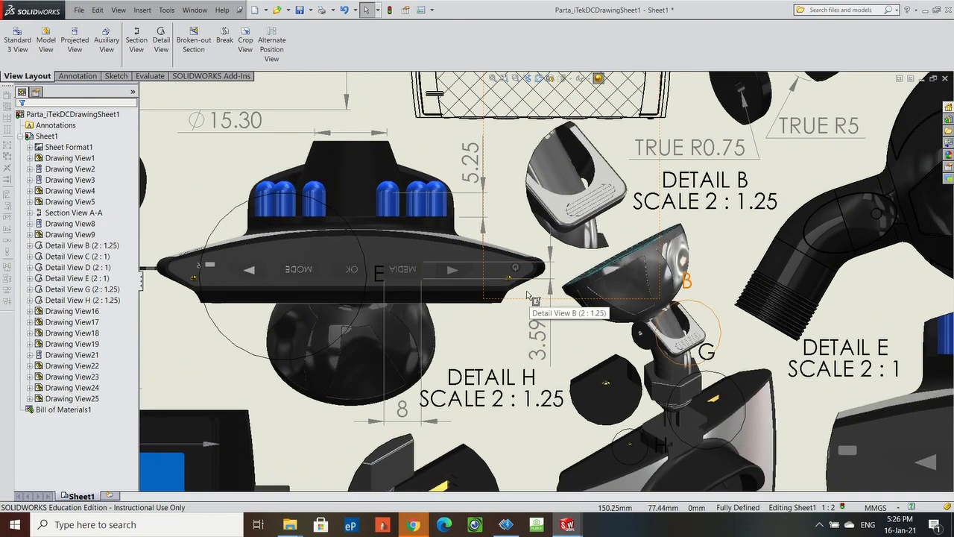
drag(549, 287, 483, 287)
Try a detail view of the main body's power button end, and delete it together with its detail circle and sketch.
click(161, 43)
click(511, 274)
click(513, 254)
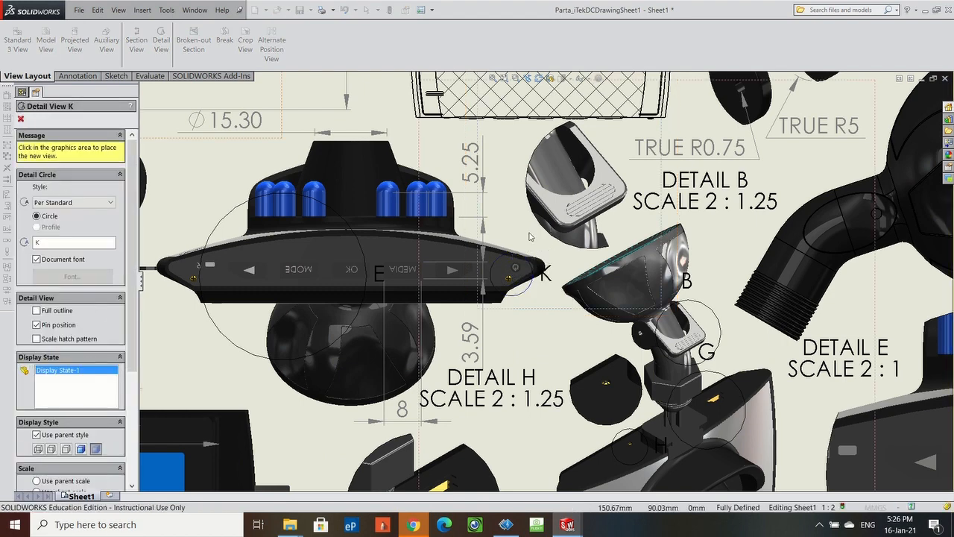
click(534, 244)
scroll(534, 291, up, 1)
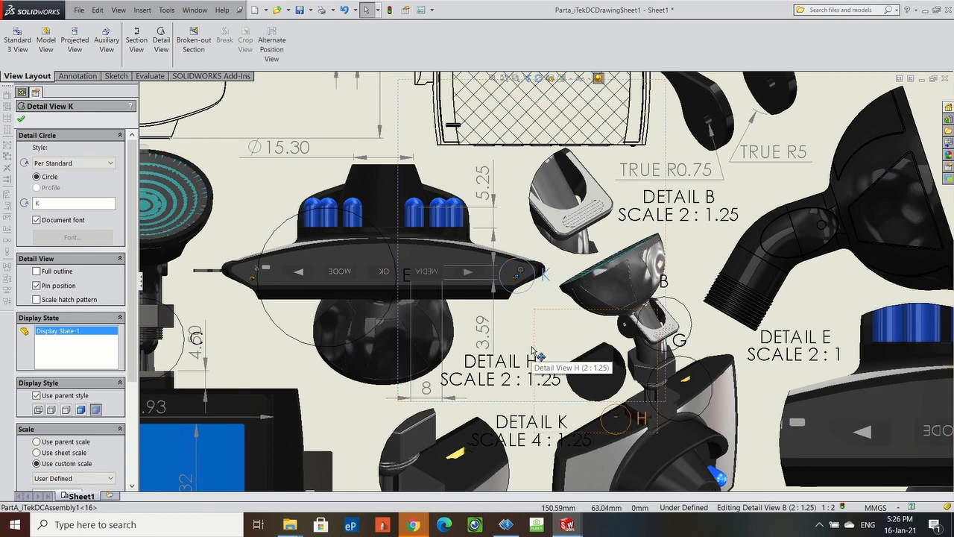
key(Delete)
click(576, 220)
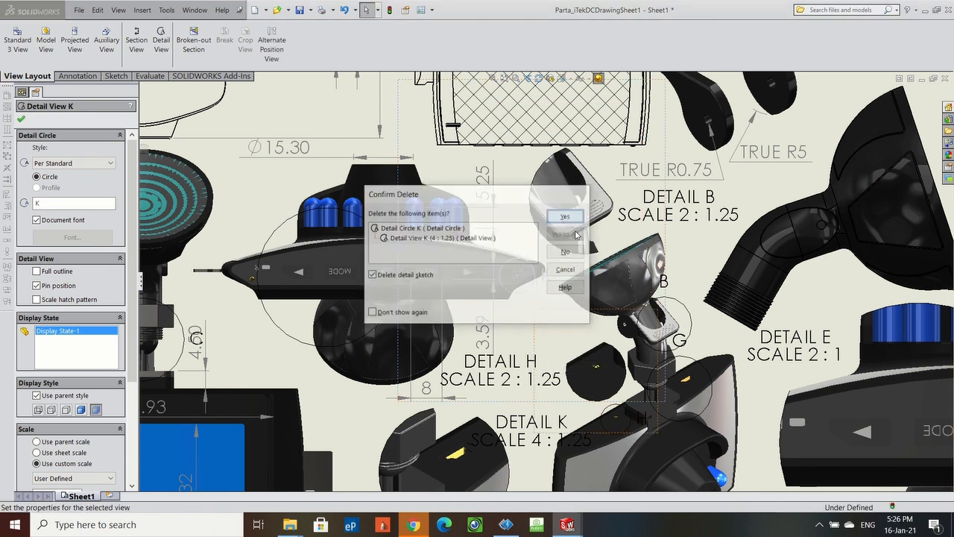
Move Detail View H to the left, clear of the isometric camera view, and place its label directly above it.
drag(571, 322, 559, 322)
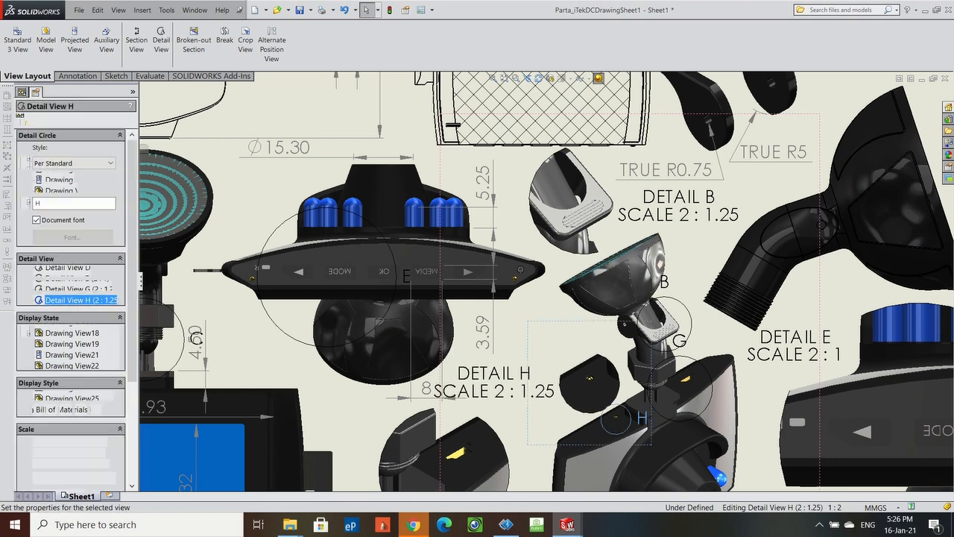
drag(494, 387, 556, 340)
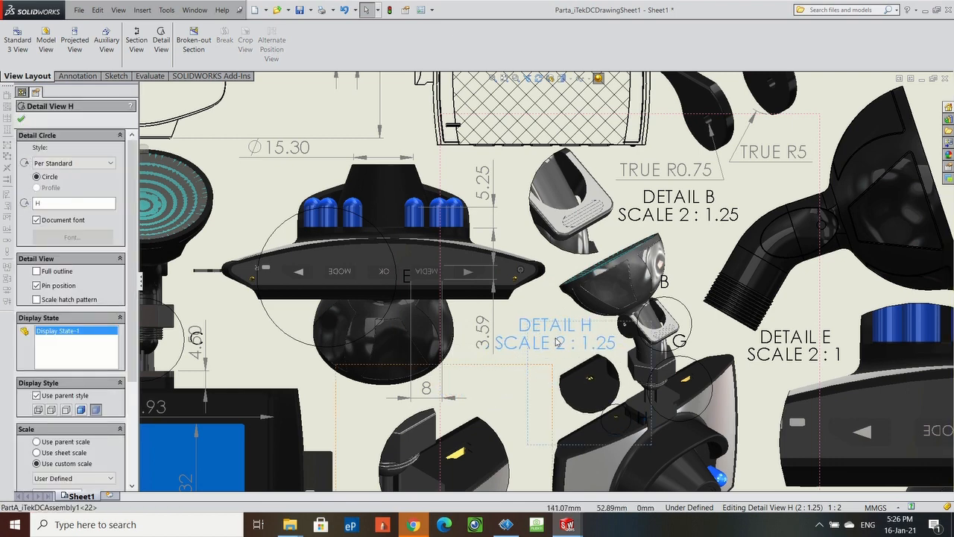
click(534, 397)
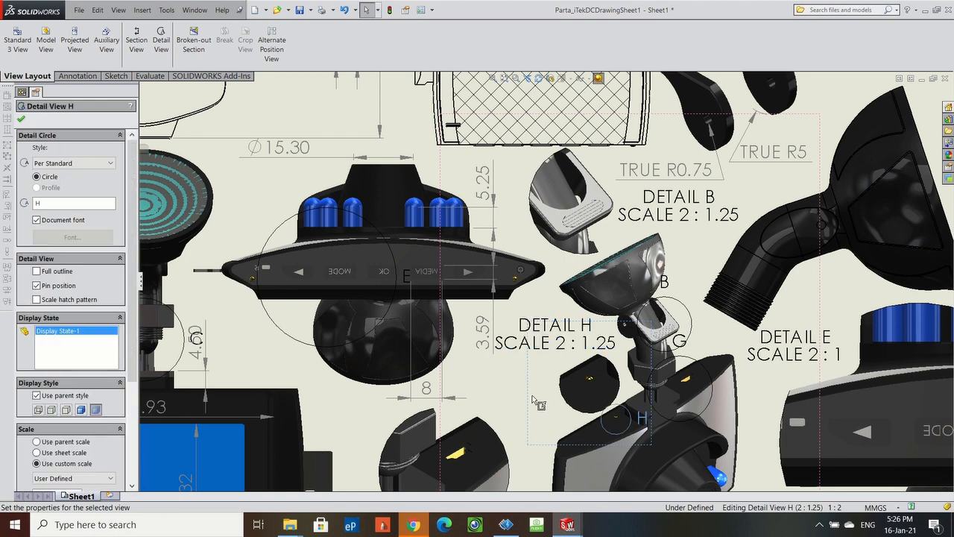
drag(534, 406, 478, 417)
drag(528, 342, 576, 354)
Create a detail view of the mount arm's neck-to-cup joint above the exploded mount clip, with its label beside it under the SD card view.
scroll(544, 282, up, 5)
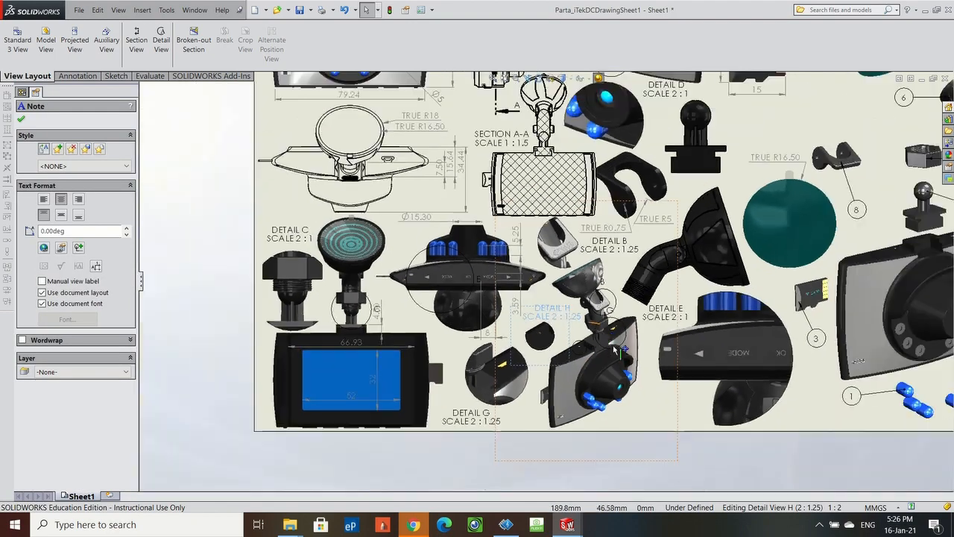
scroll(629, 245, up, 2)
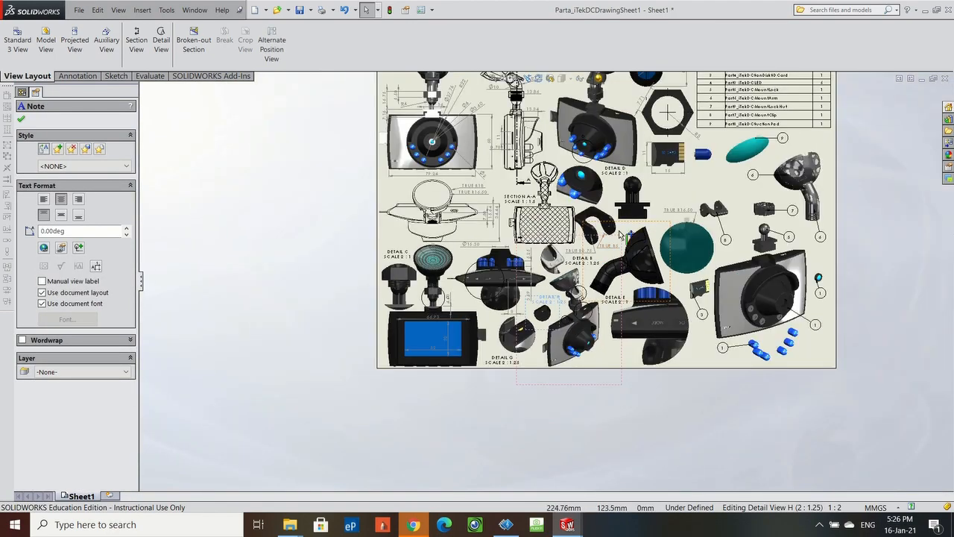
scroll(670, 180, down, 2)
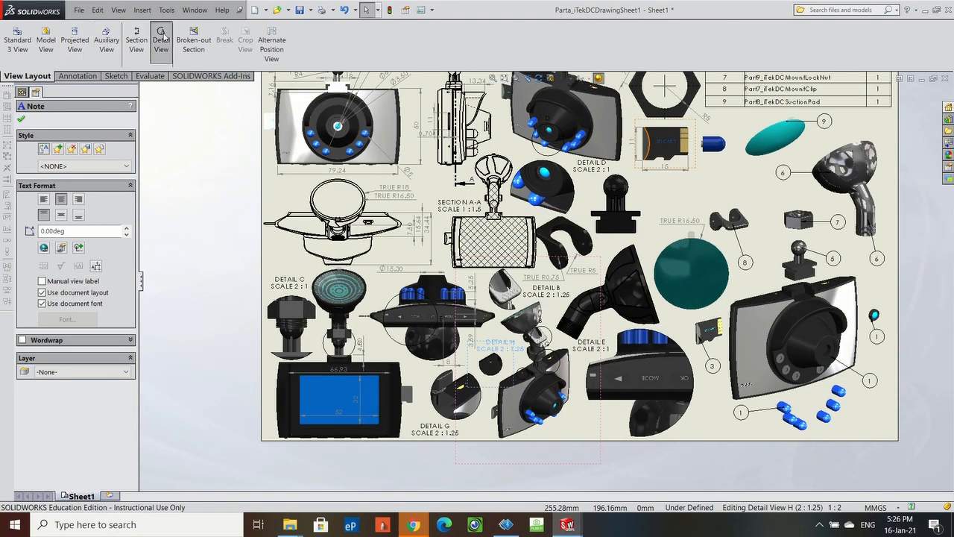
click(161, 40)
scroll(693, 147, down, 2)
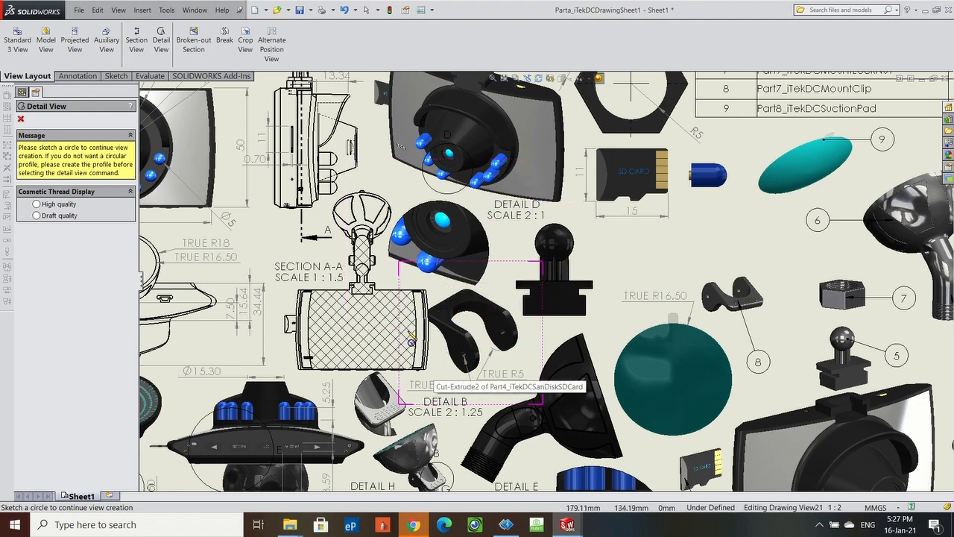
scroll(397, 389, up, 2)
scroll(538, 282, up, 2)
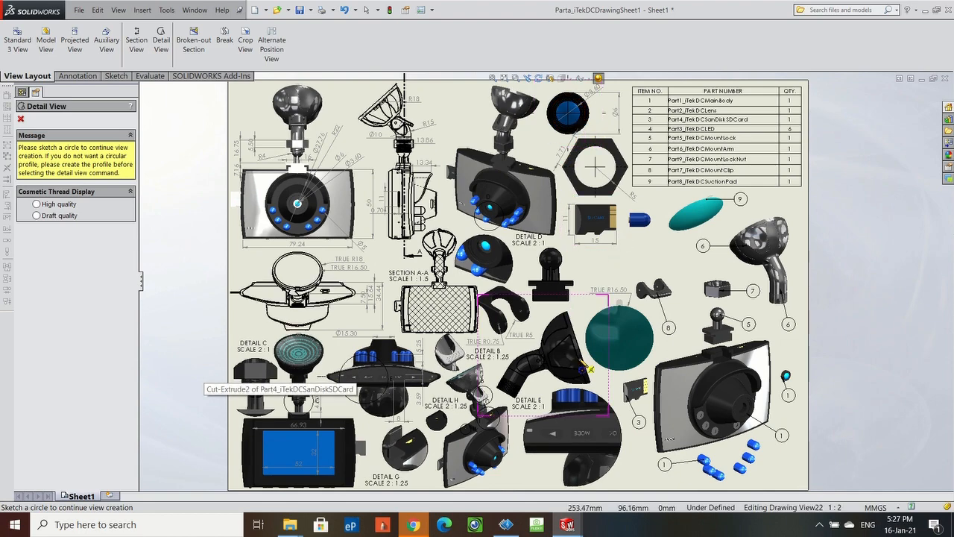
scroll(526, 413, down, 2)
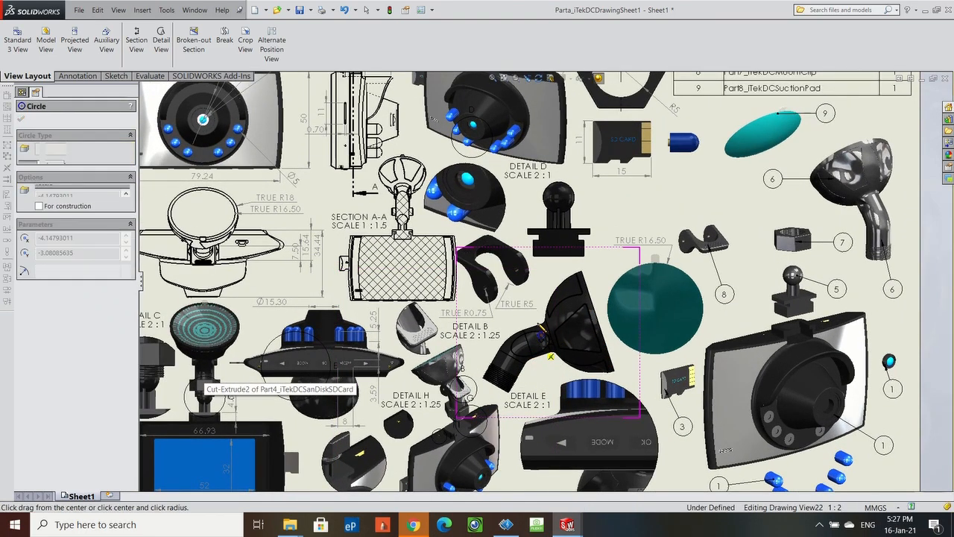
click(550, 357)
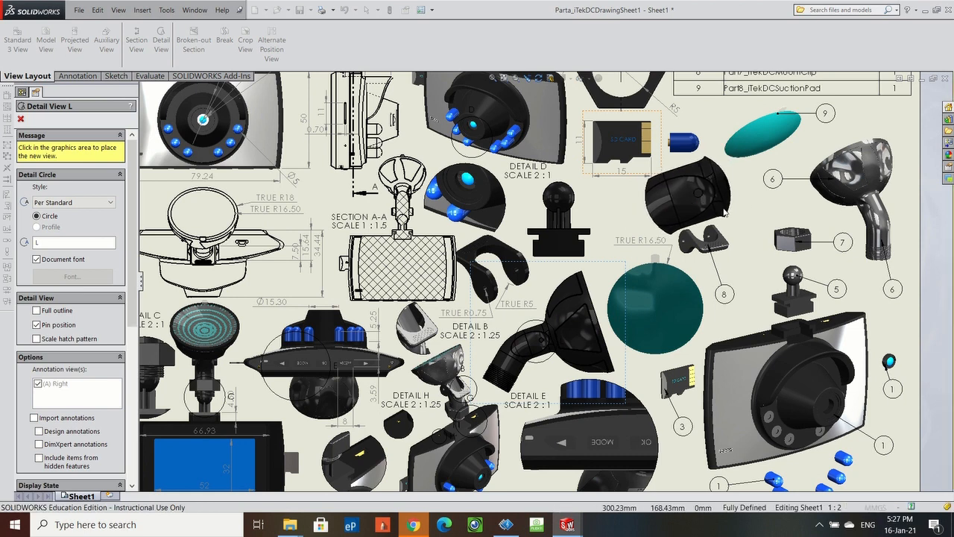
click(722, 212)
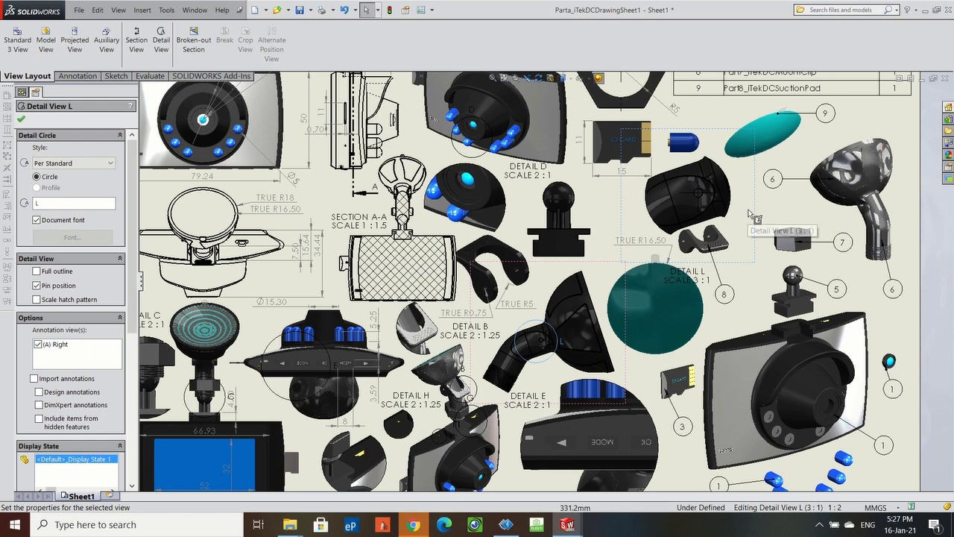
drag(680, 276, 607, 191)
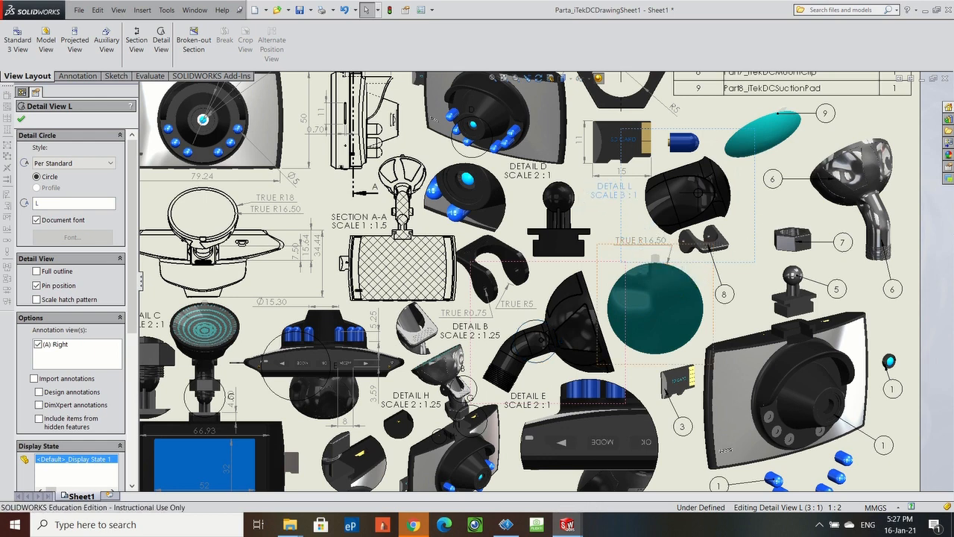
click(753, 203)
Set Detail View L's user-defined scale to 2.5:1.
scroll(35, 391, down, 3)
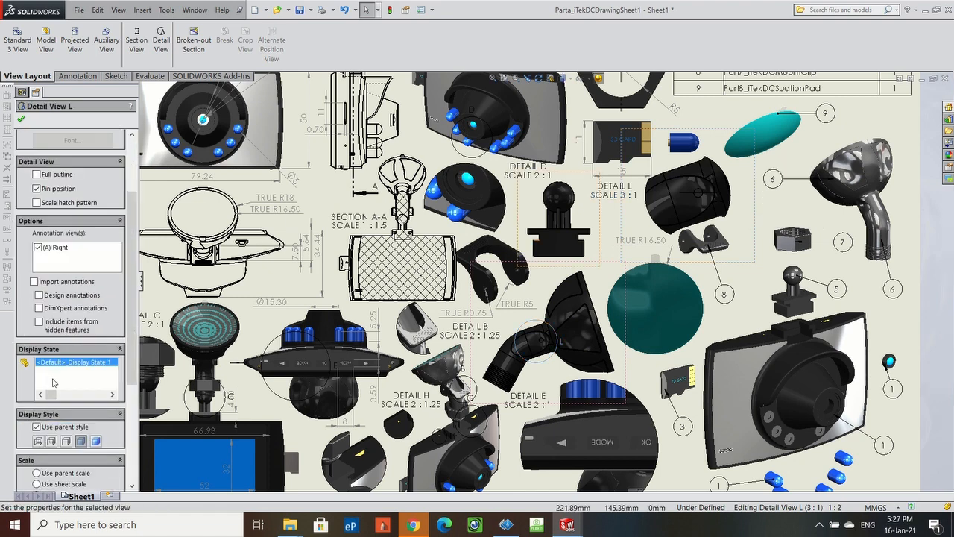
click(41, 347)
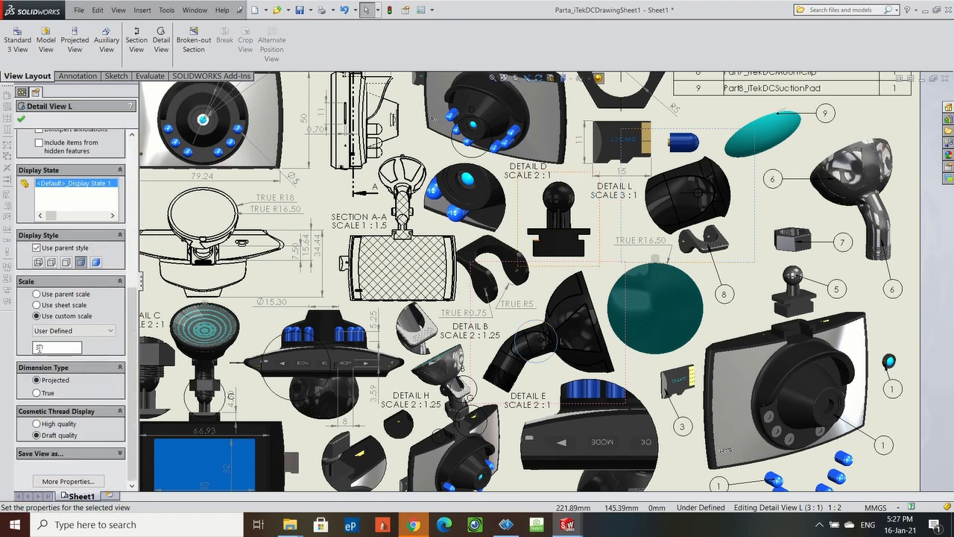
key(BackSpace)
text(0.5)
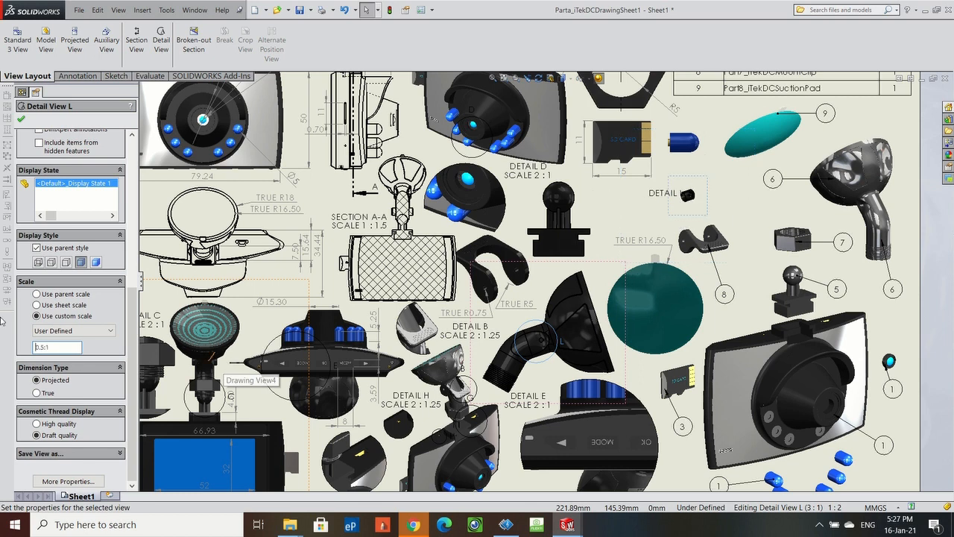
key(BackSpace)
key(BackSpace)
key(BackSpace)
text(2)
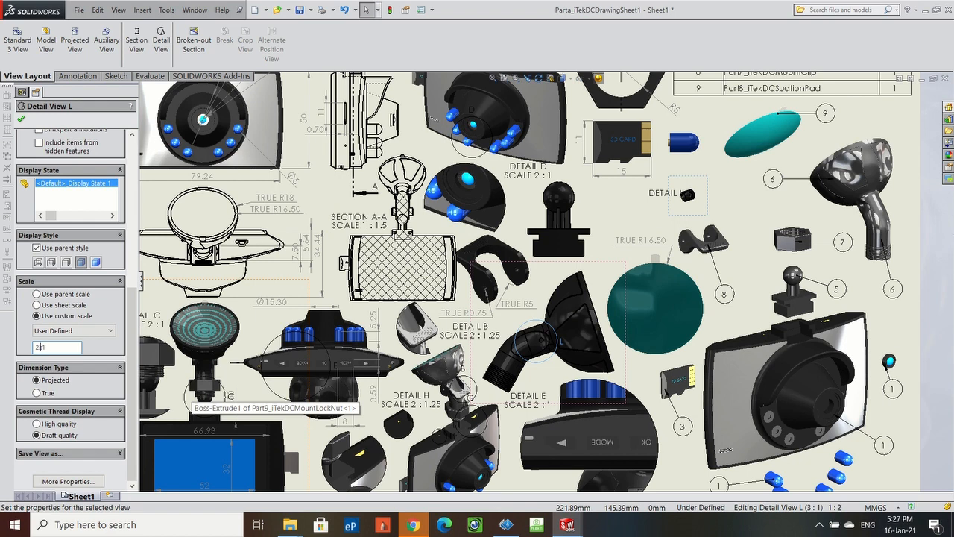
key(Return)
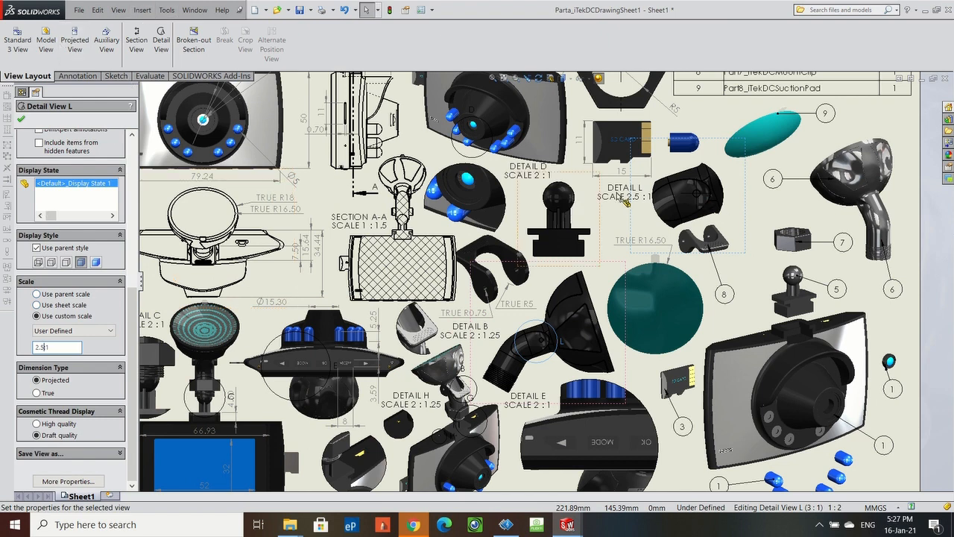
Move Detail View L's label down, clear of the SD card's width dimension, and save the drawing.
drag(626, 198, 628, 214)
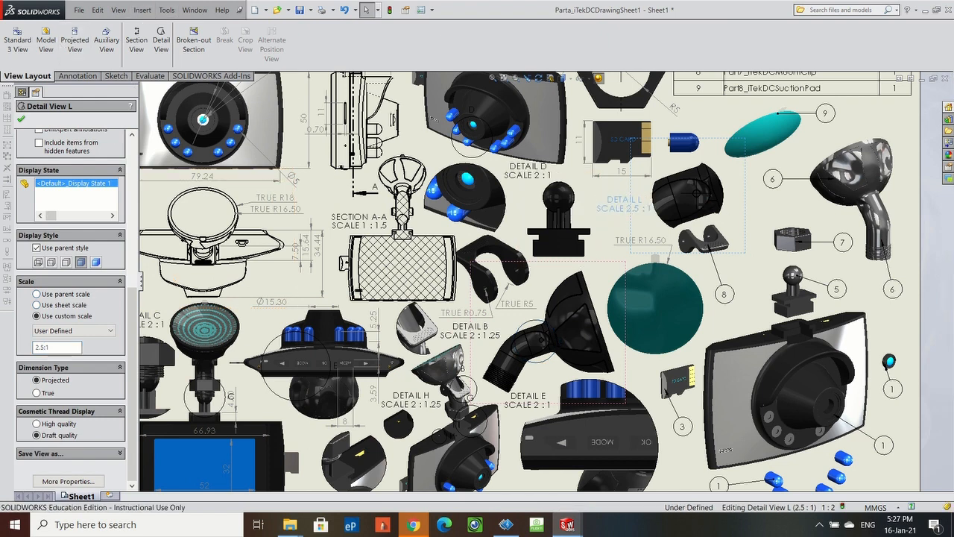
click(299, 9)
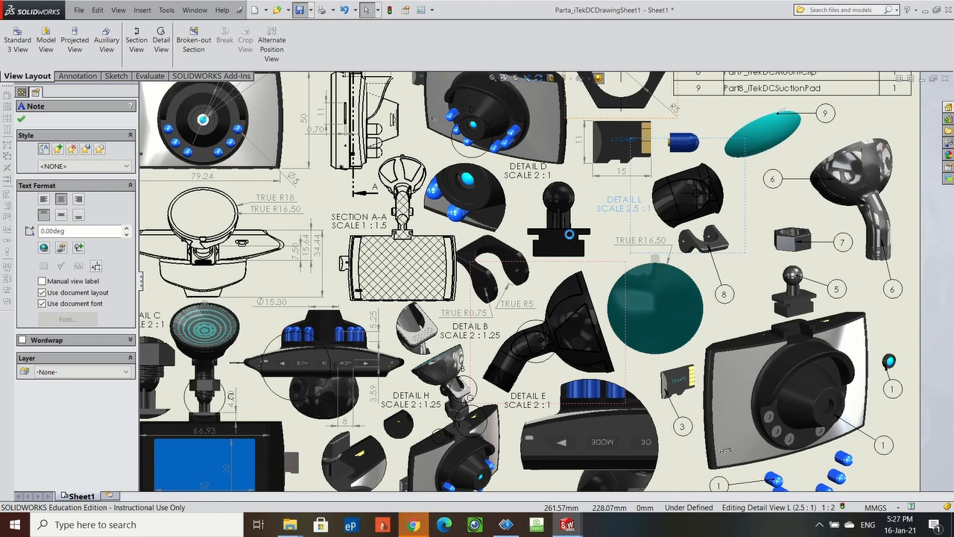
key(f)
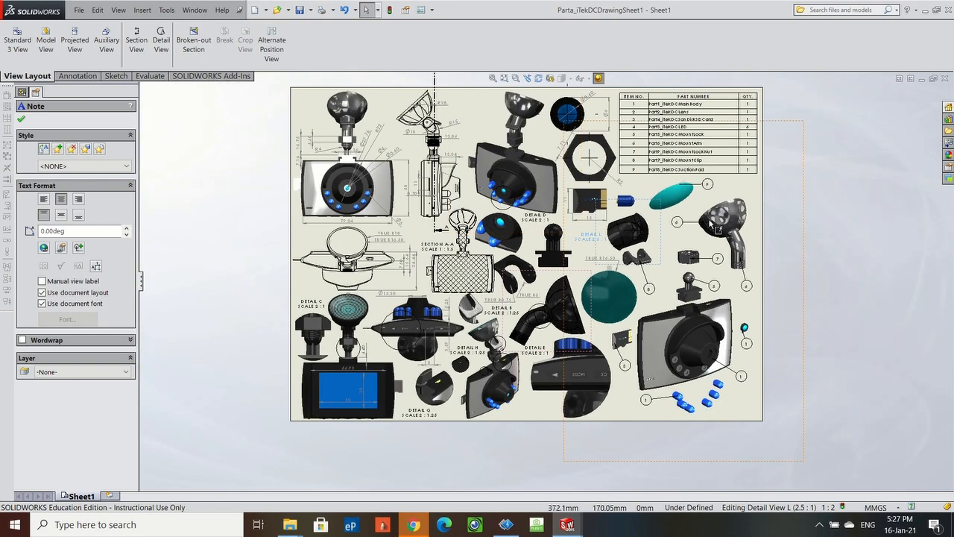
scroll(734, 170, up, 1)
click(819, 226)
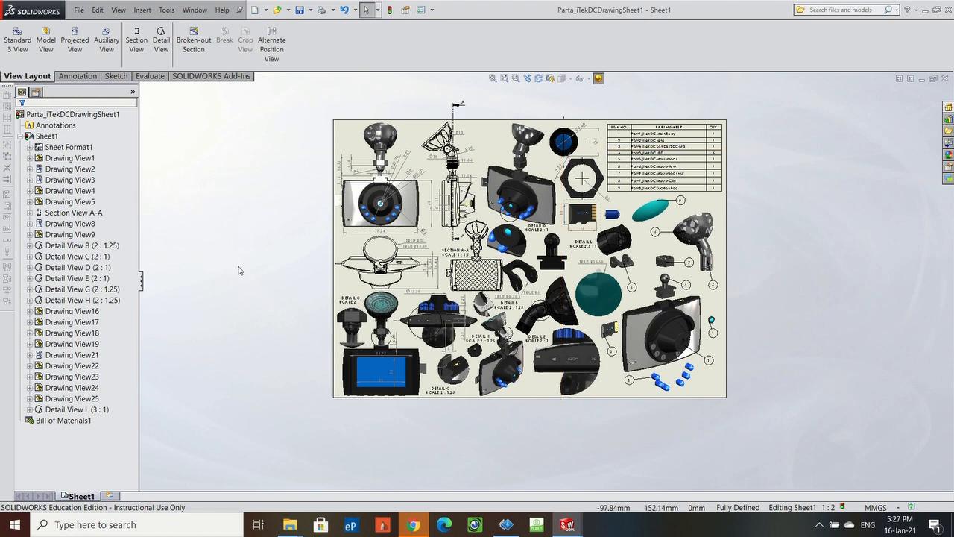
Set the drawing's page setup to scale to fit on A3 paper and show the print preview.
click(369, 136)
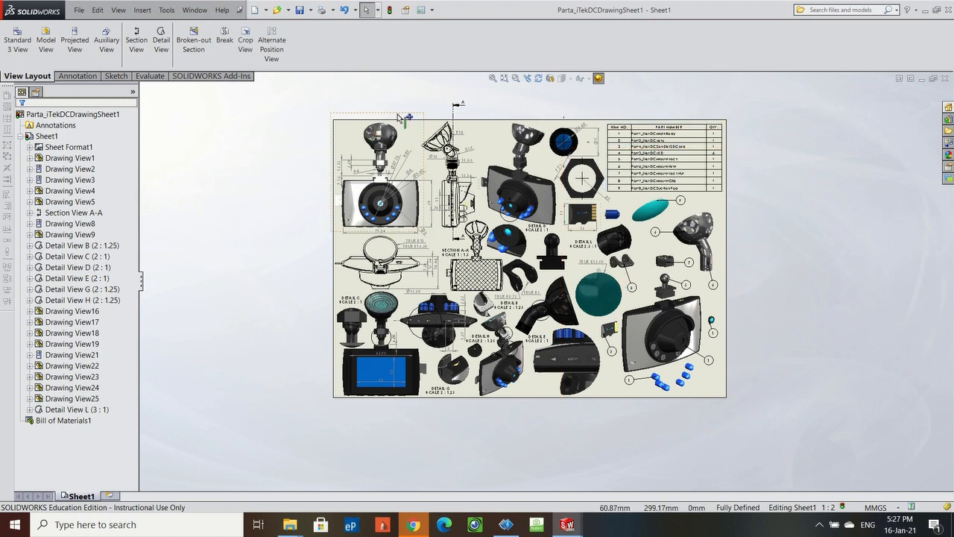
click(79, 10)
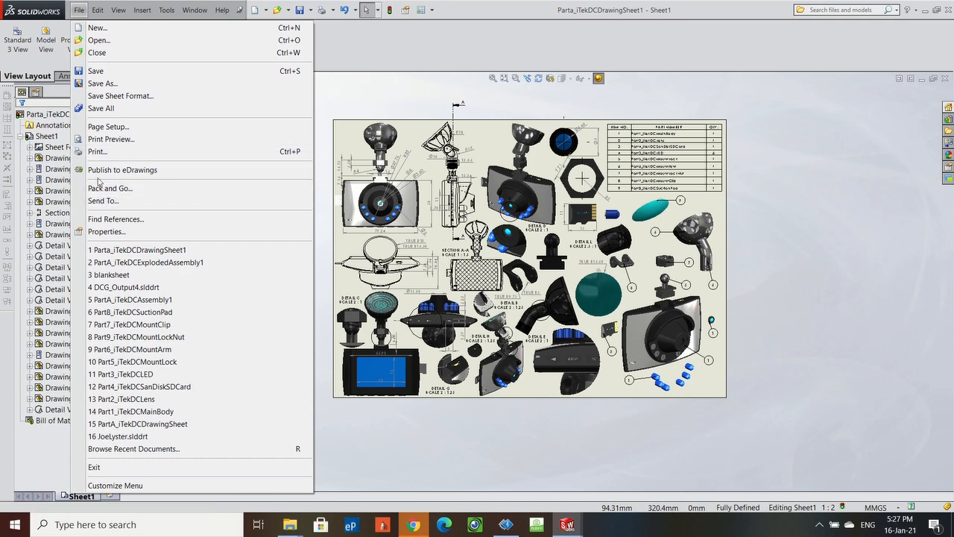
click(115, 128)
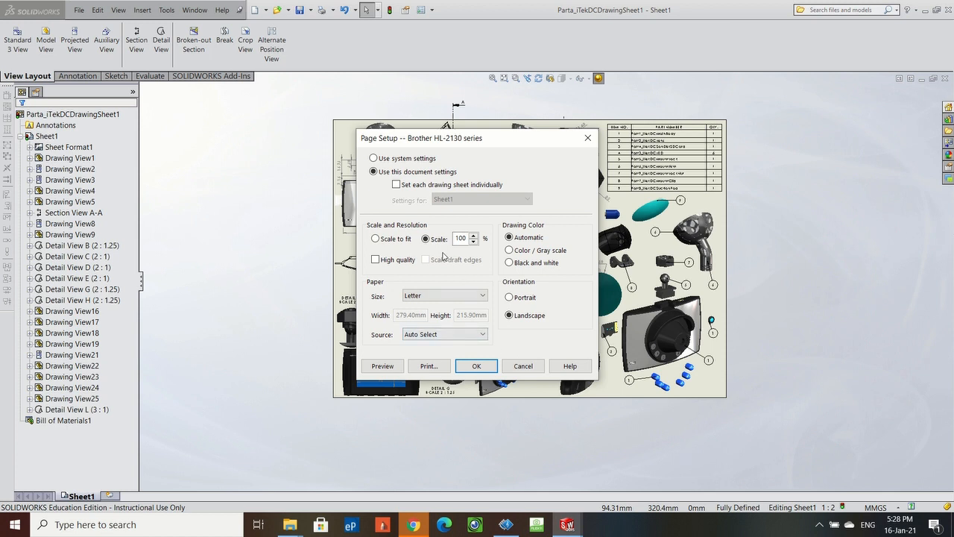
click(376, 240)
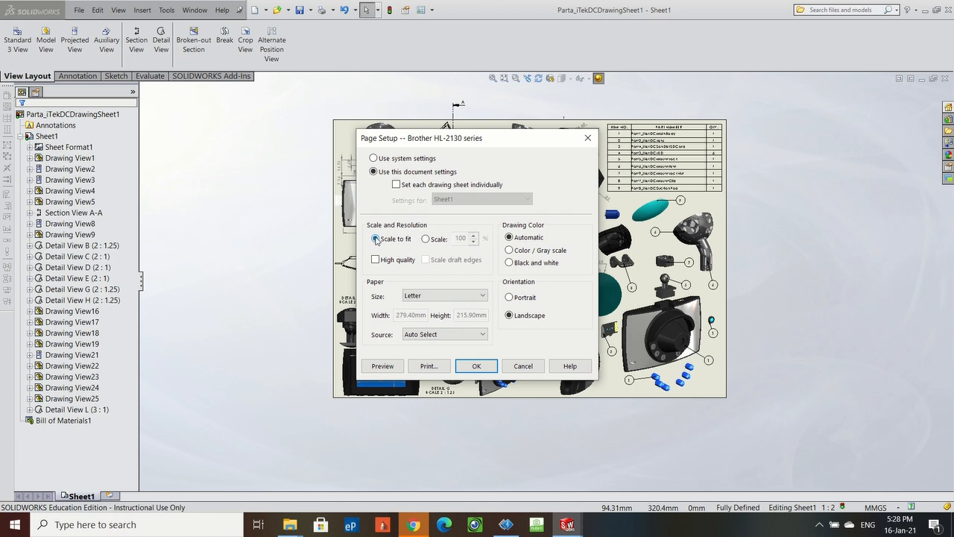
click(437, 296)
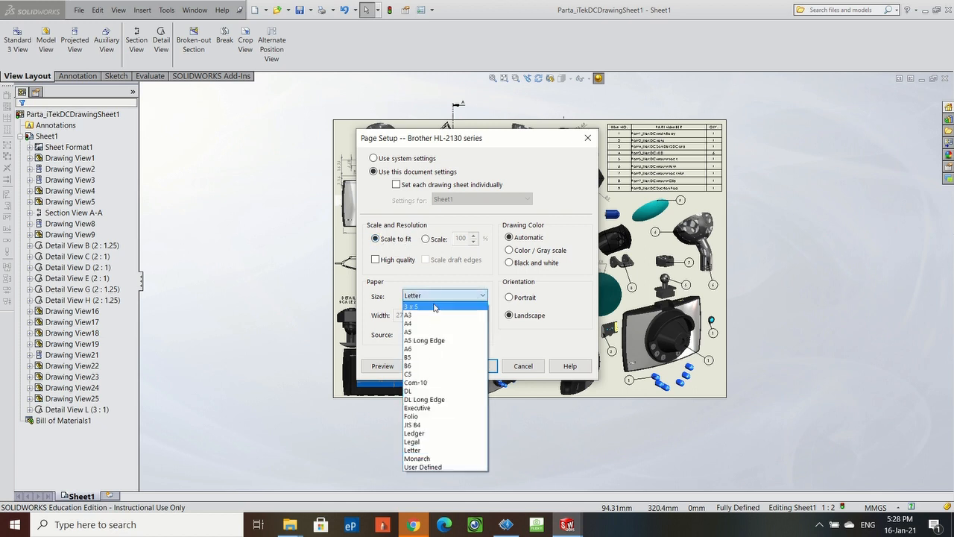
click(419, 316)
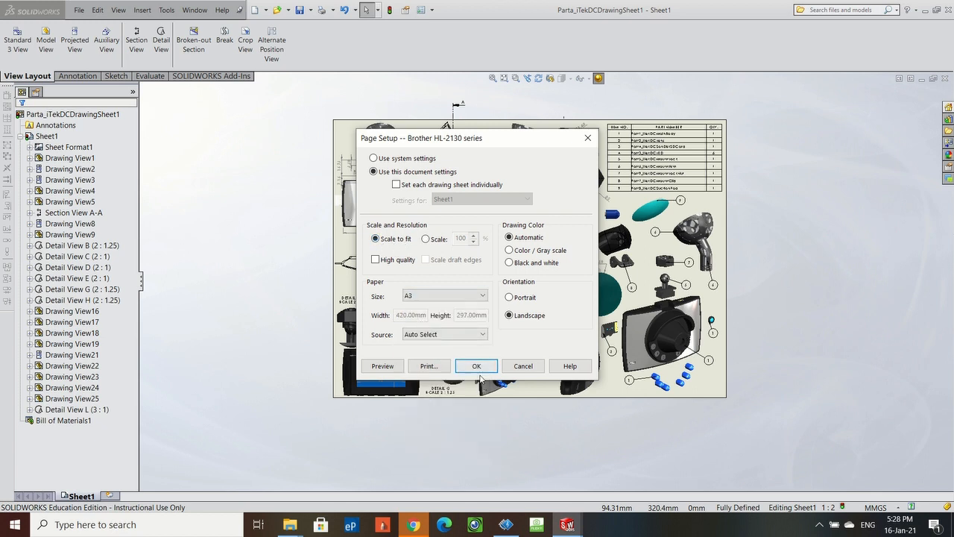
click(495, 368)
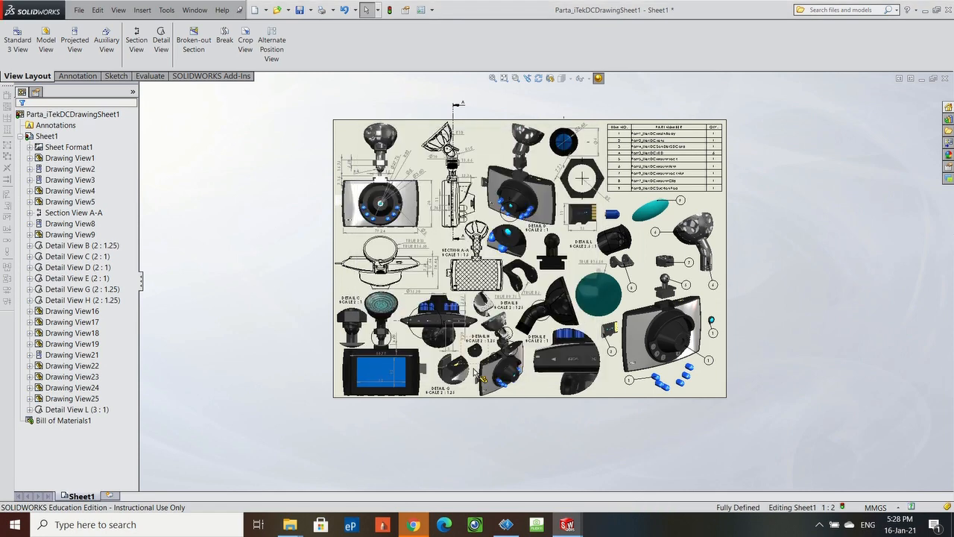
click(79, 10)
click(89, 139)
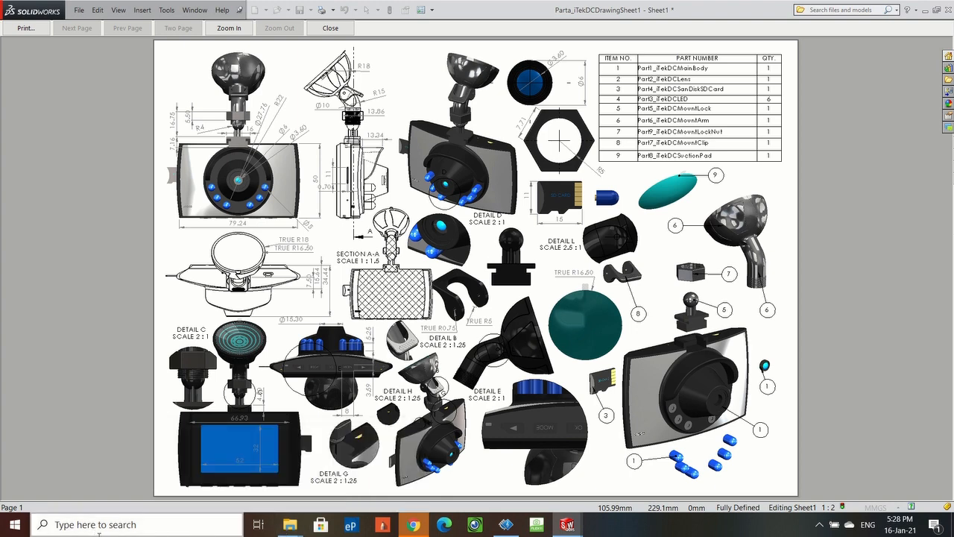
Switch to PowerPoint, start a blank presentation and change its slide to the Blank layout.
click(174, 527)
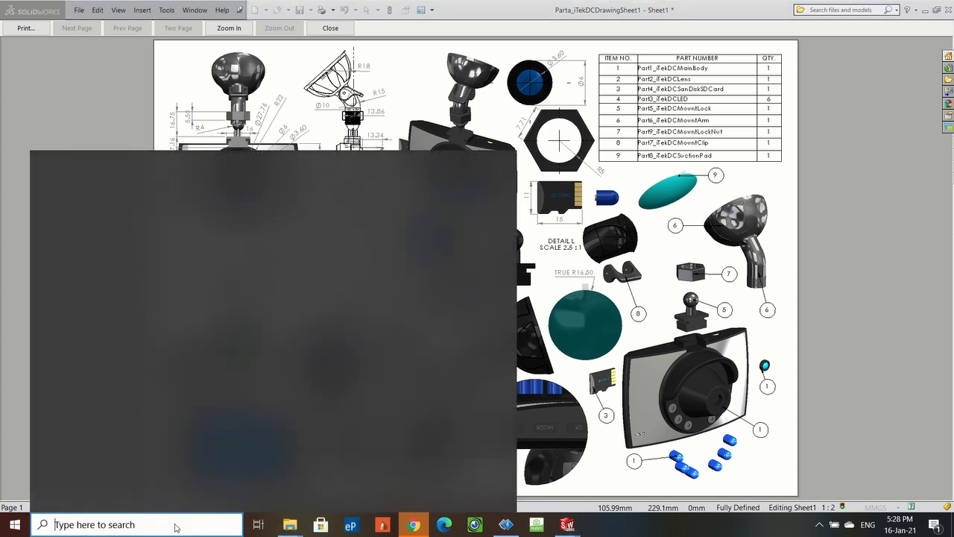
click(109, 232)
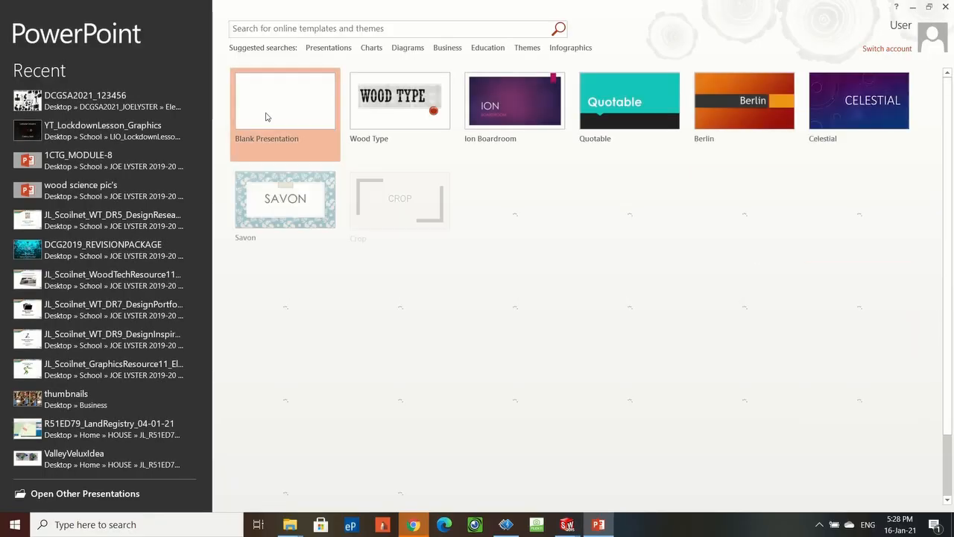
click(327, 129)
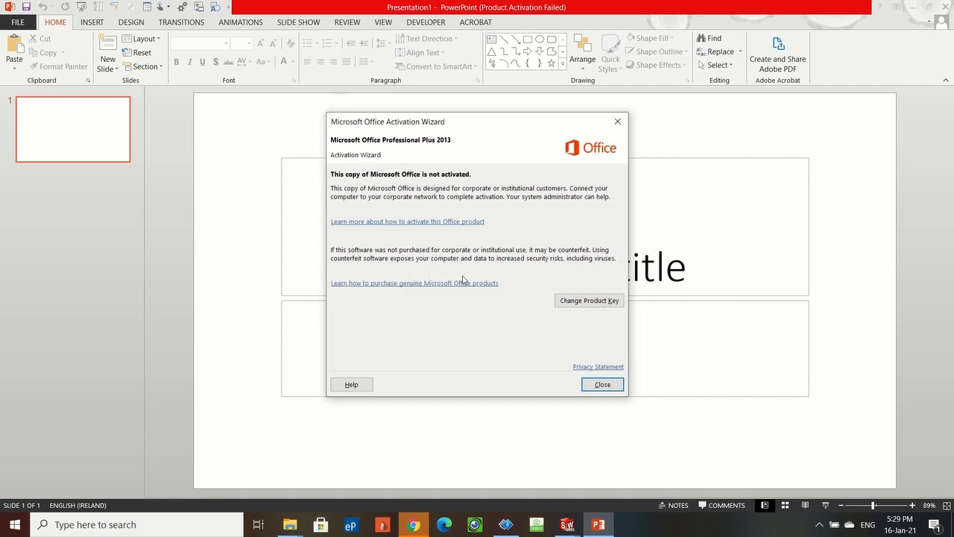
click(603, 385)
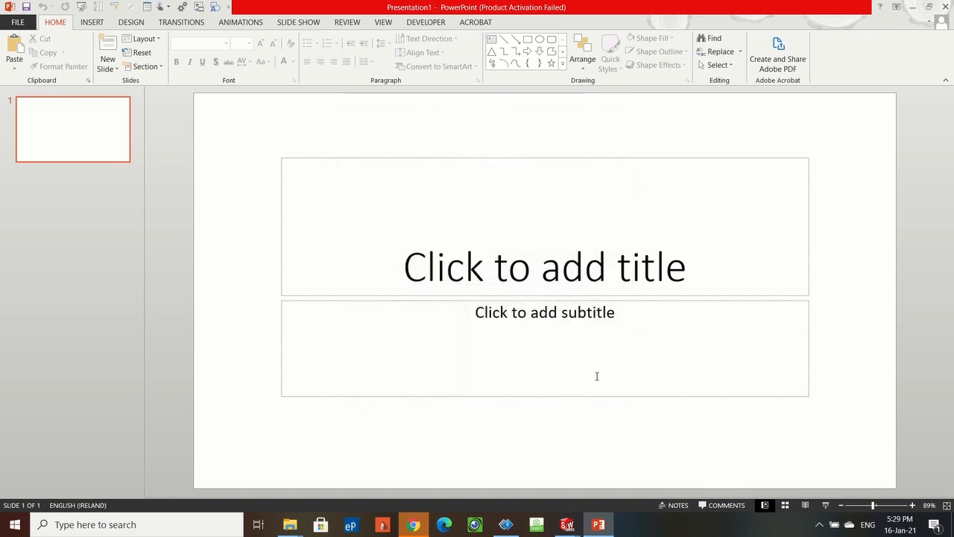
click(158, 43)
click(142, 195)
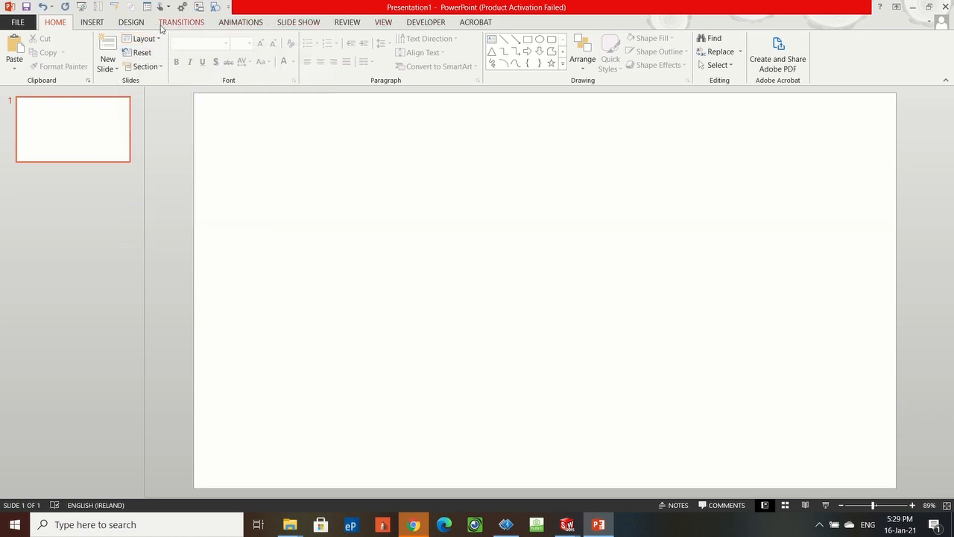
click(93, 24)
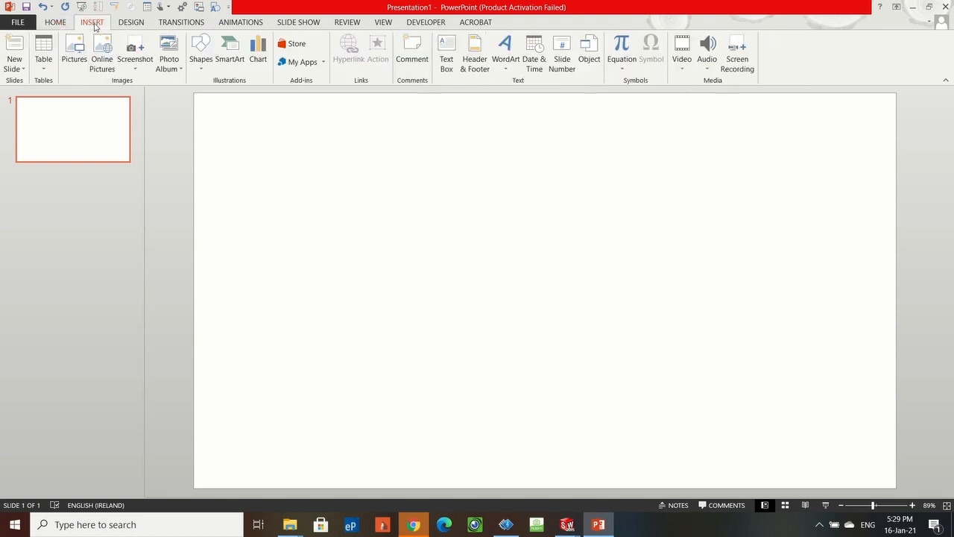
click(33, 24)
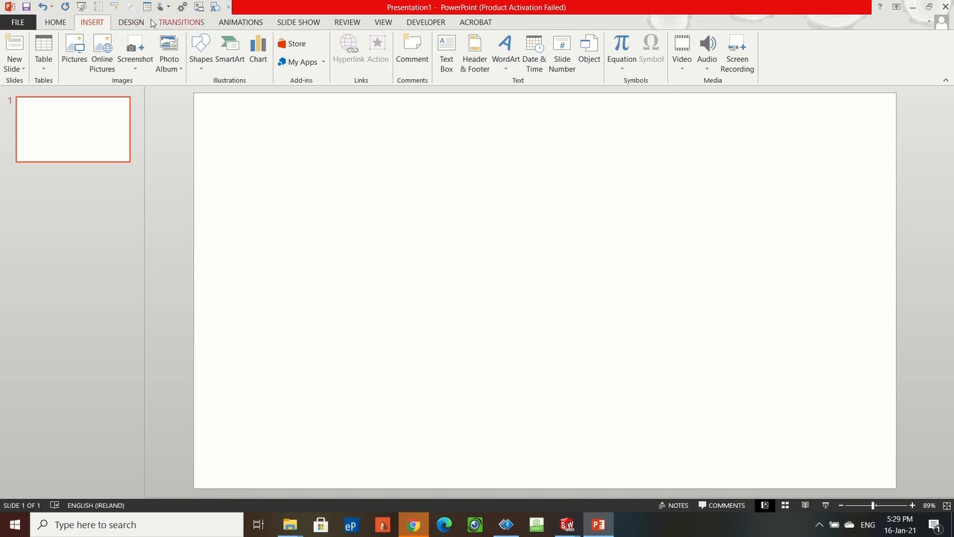